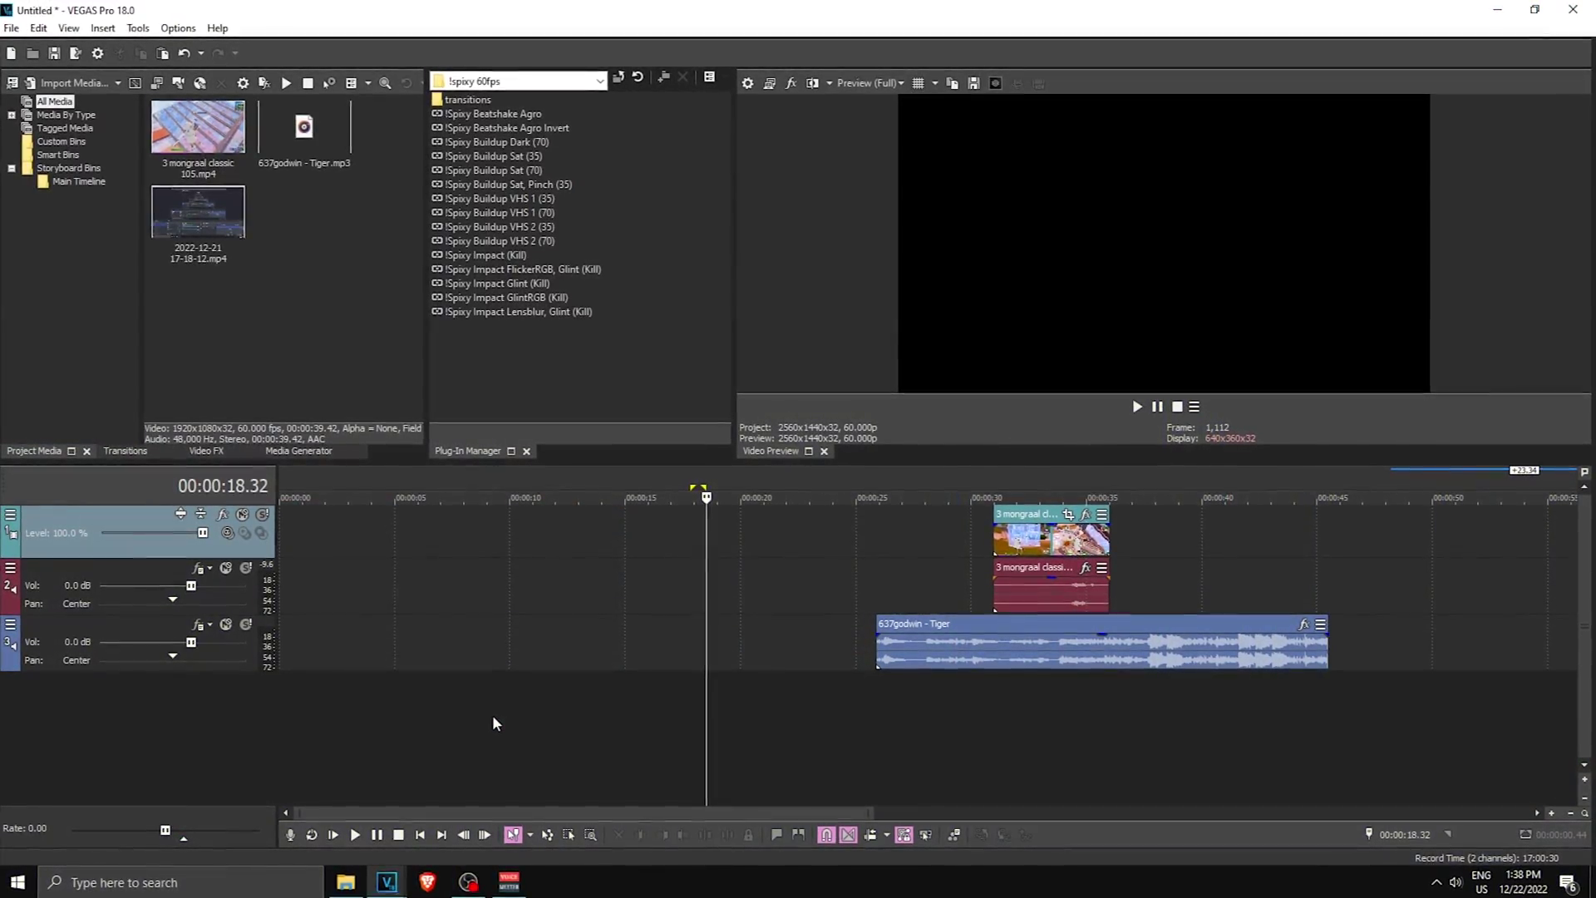
Open the project's video properties to check the frame rate, and close them
left_click(748, 82)
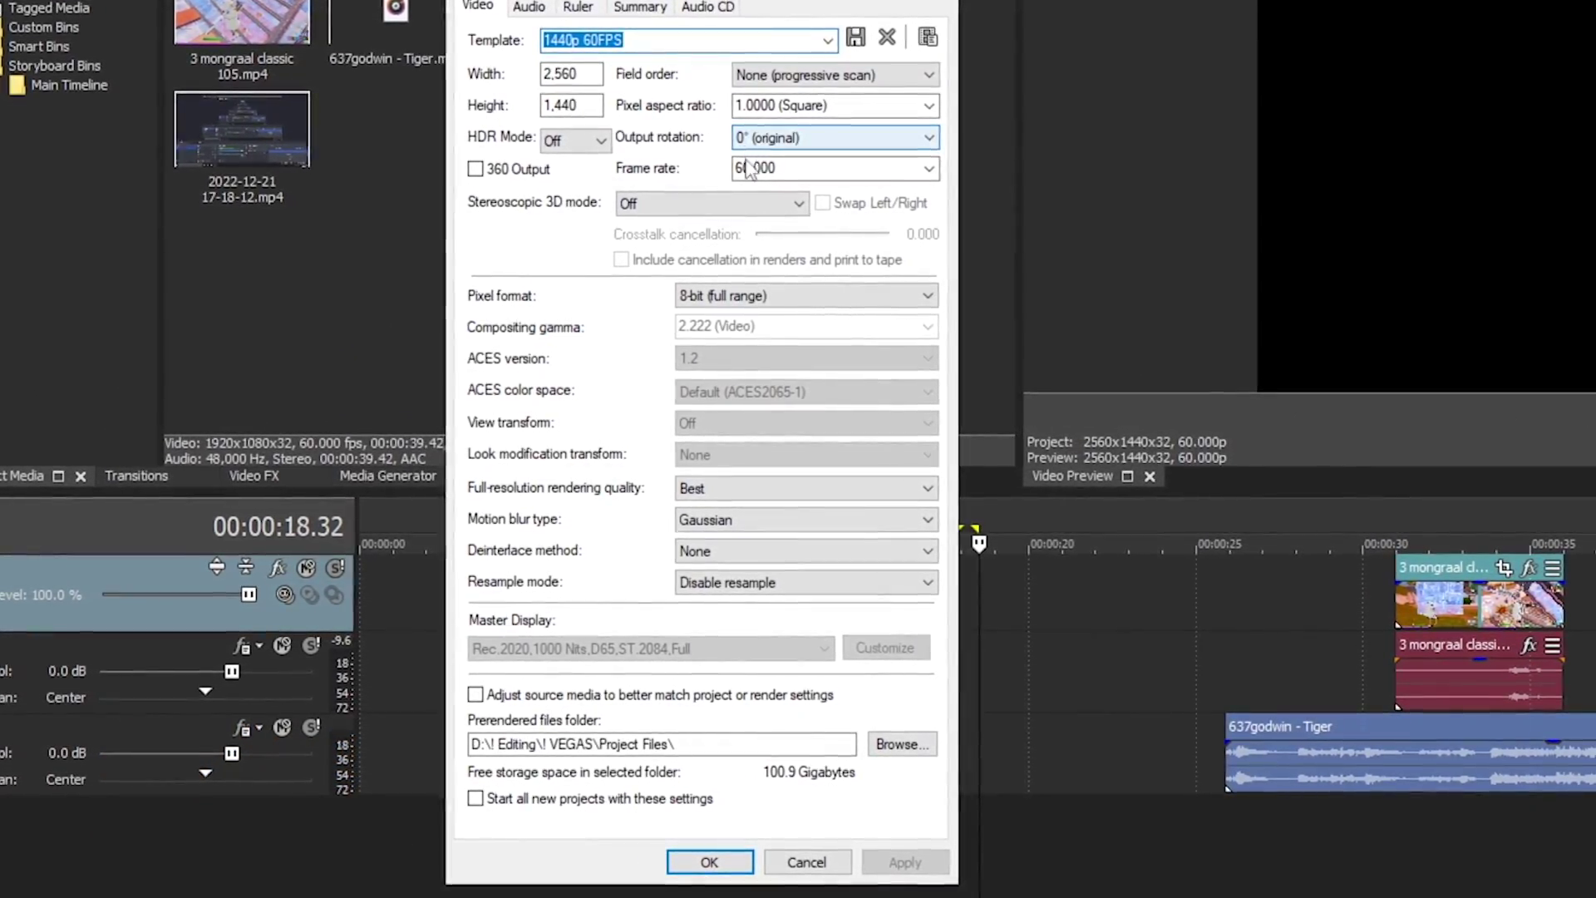
double_click(746, 169)
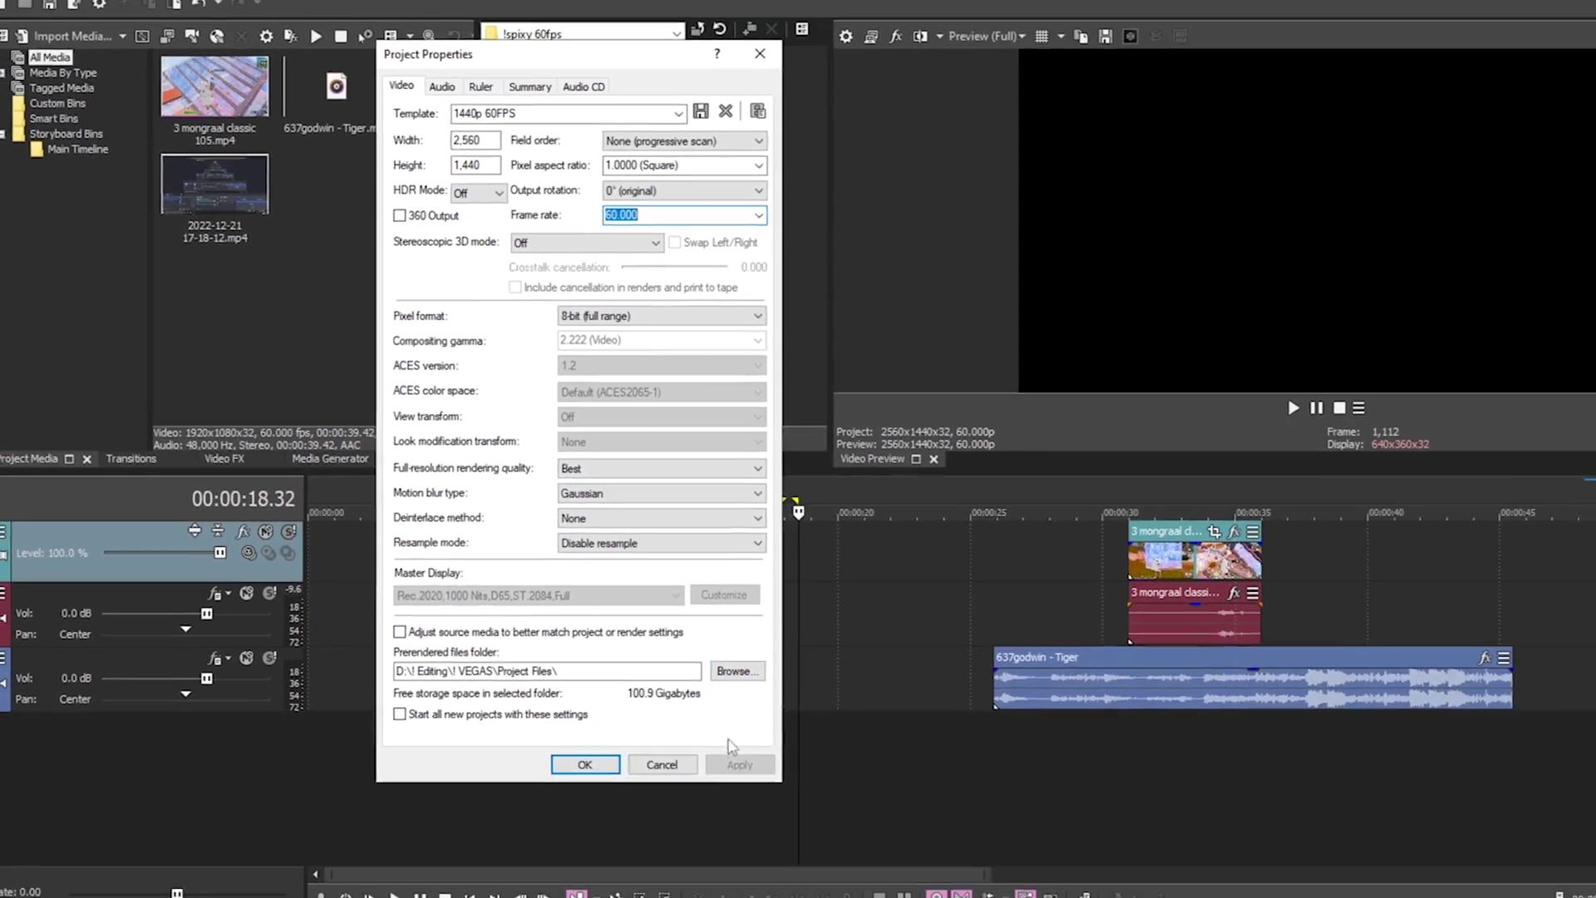
key("Return")
Move the 637godwin - Tiger song to the start of the timeline and the gameplay clip above the song
left_click_drag(940, 661, 204, 641)
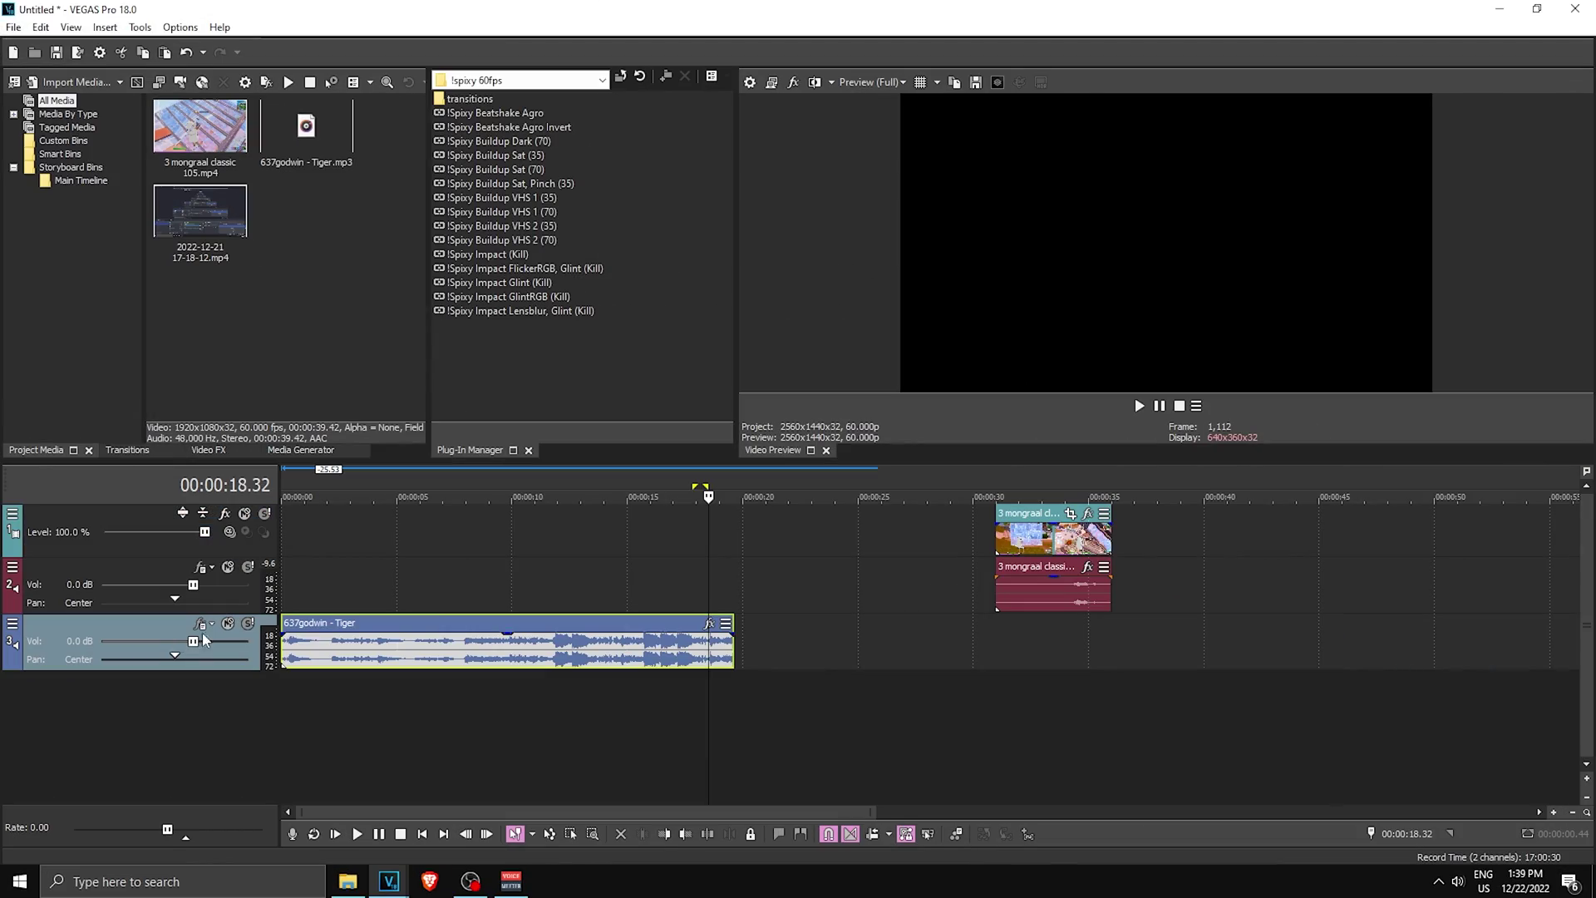
left_click_drag(1043, 542, 520, 541)
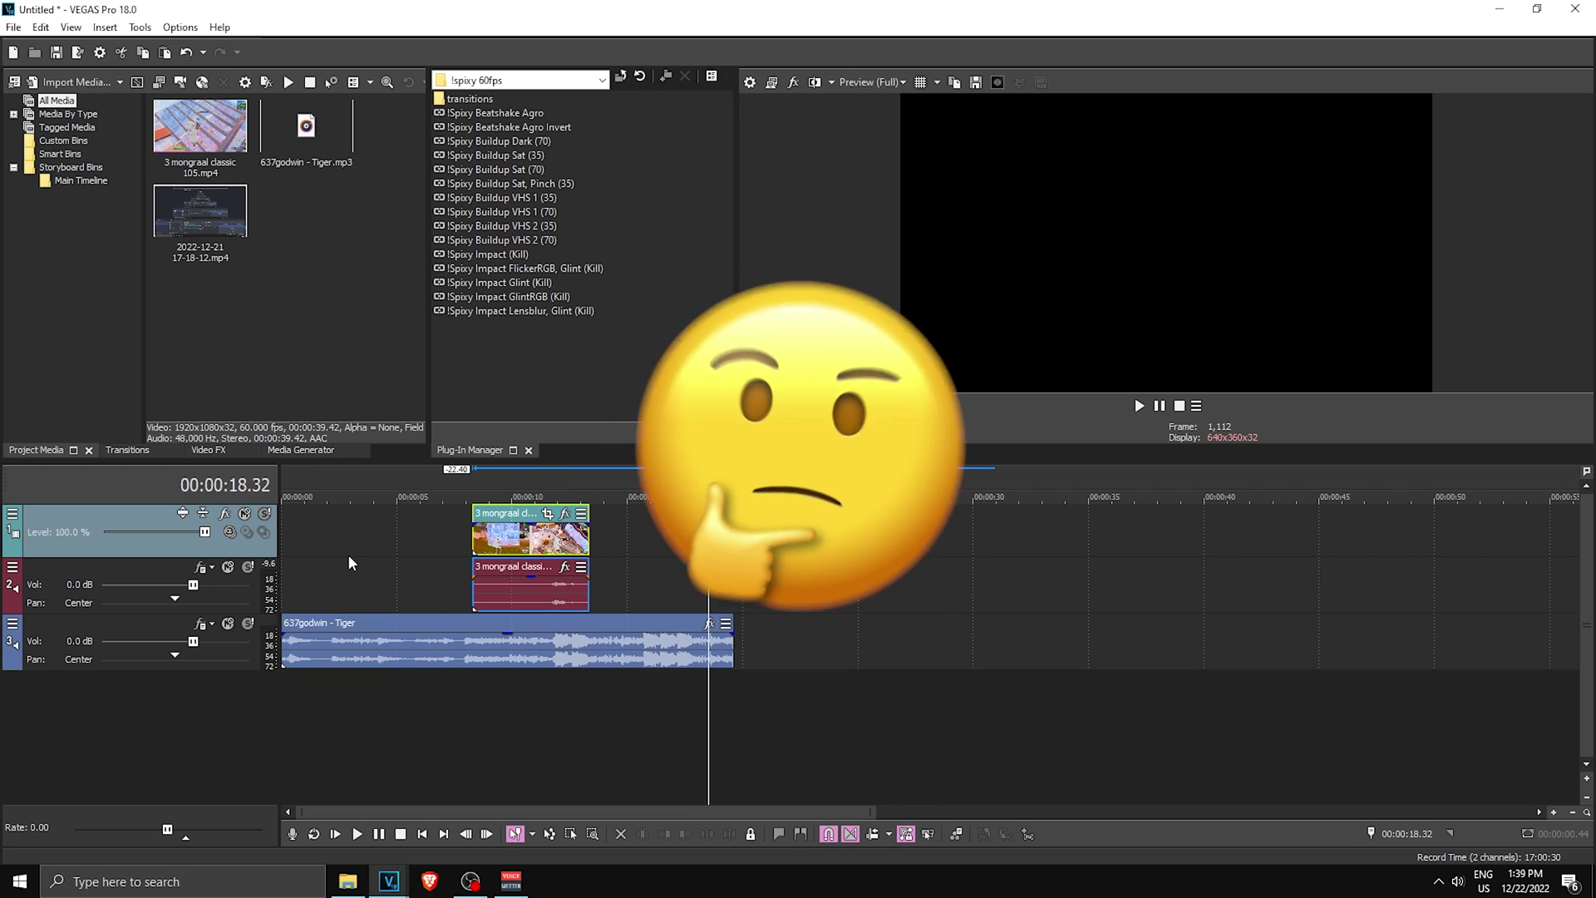
Find where the song's intro ends and place a marker there at 00:00:07.58
left_click(285, 546)
scroll(432, 576, "up", 1)
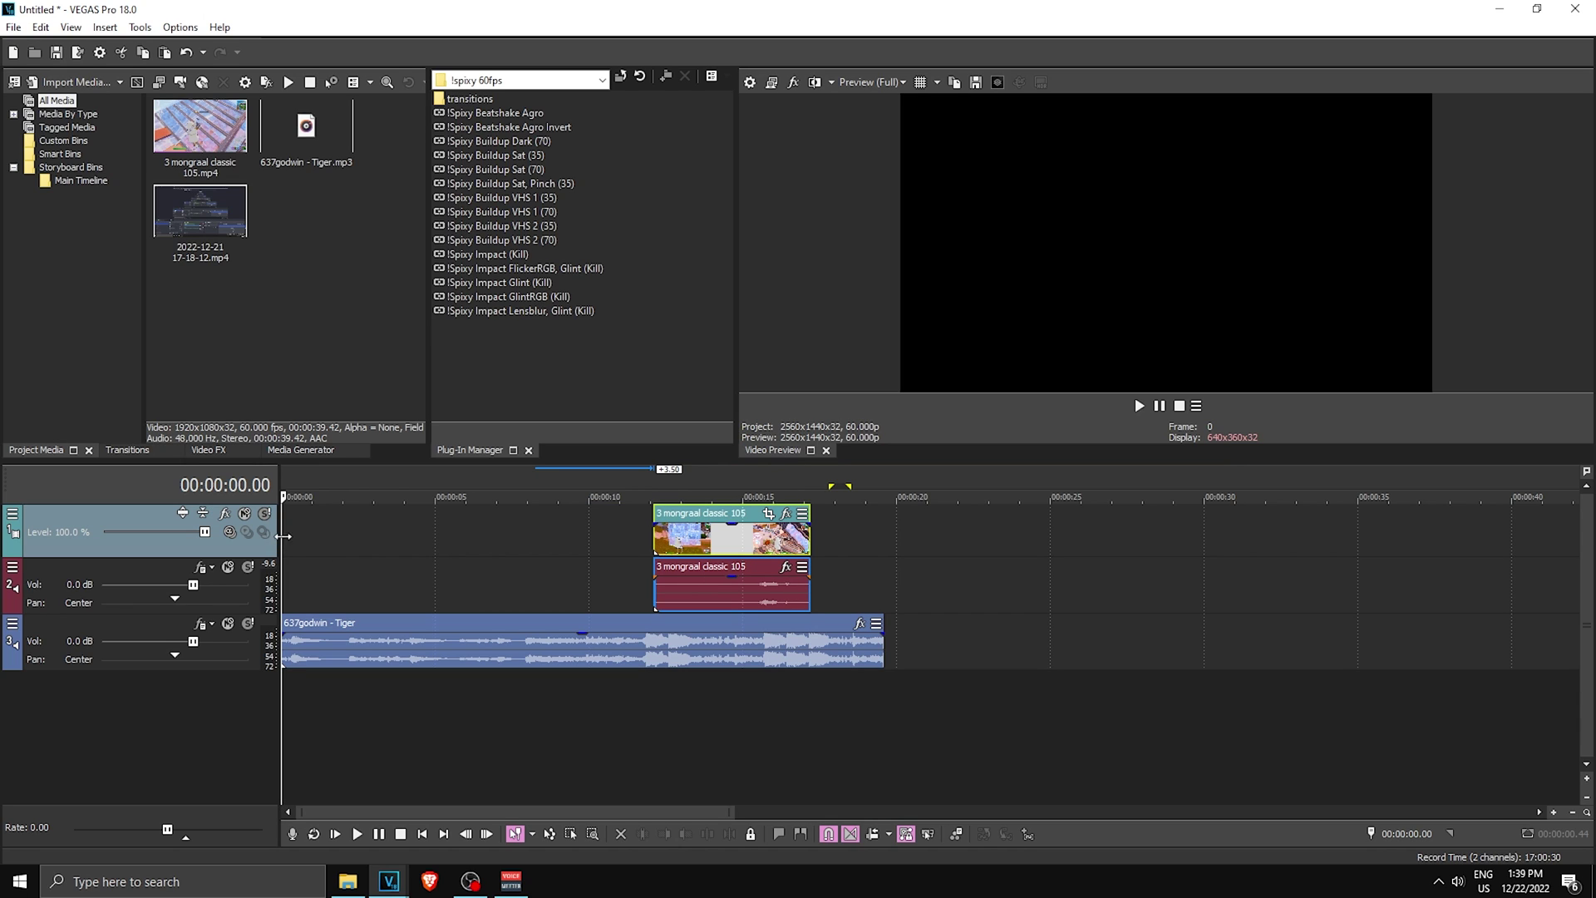
left_click_drag(284, 551, 525, 547)
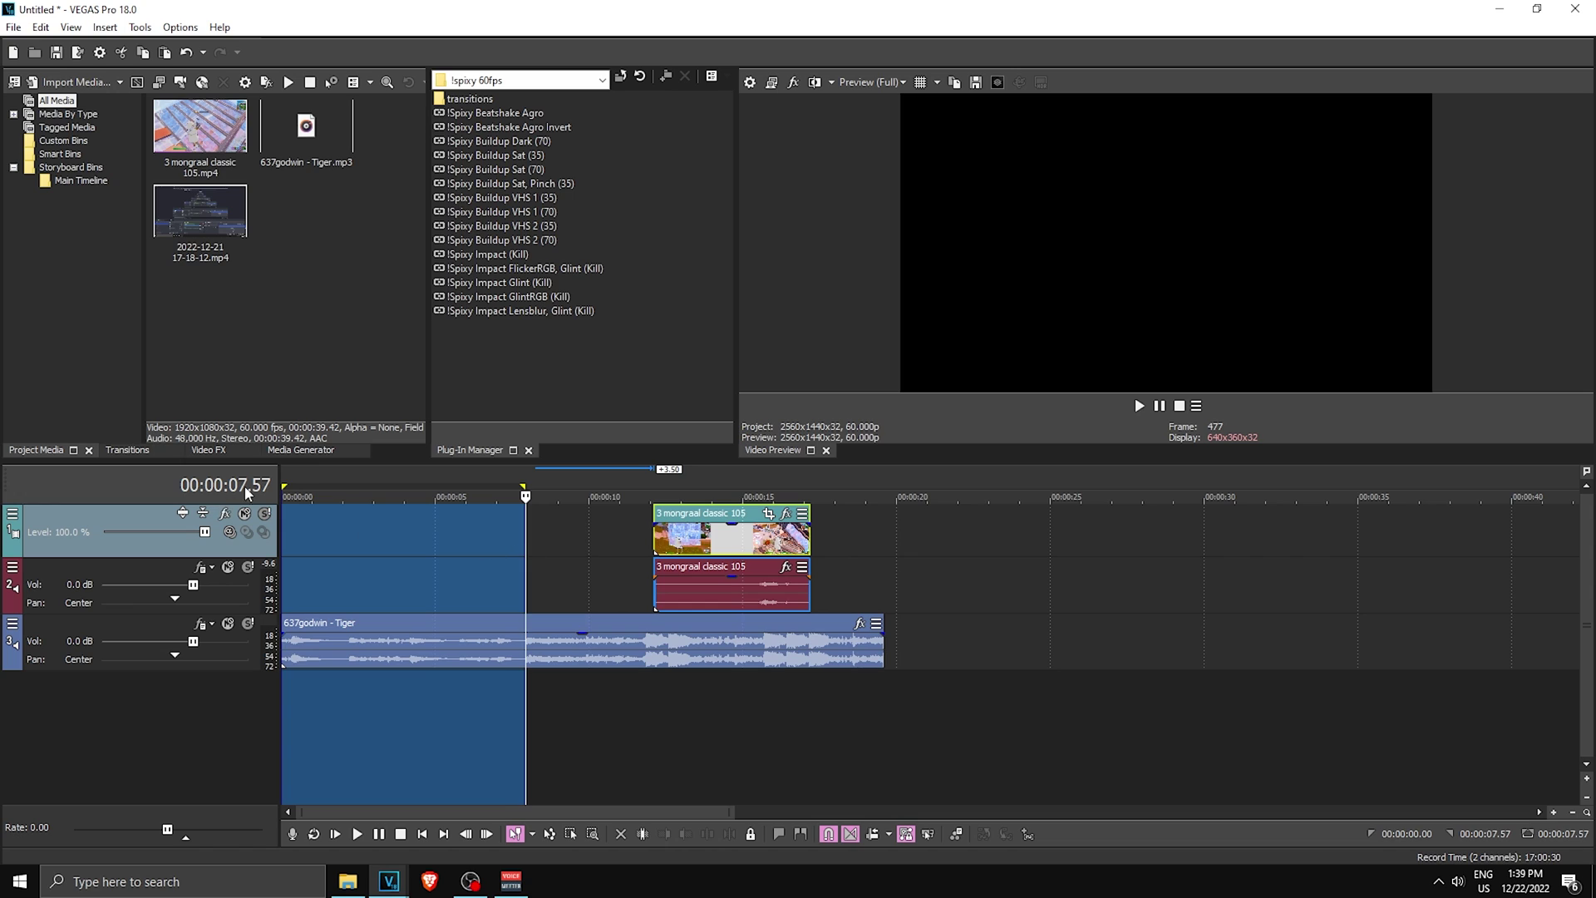
scroll(594, 604, "up", 4)
left_click(906, 580)
left_click(924, 578)
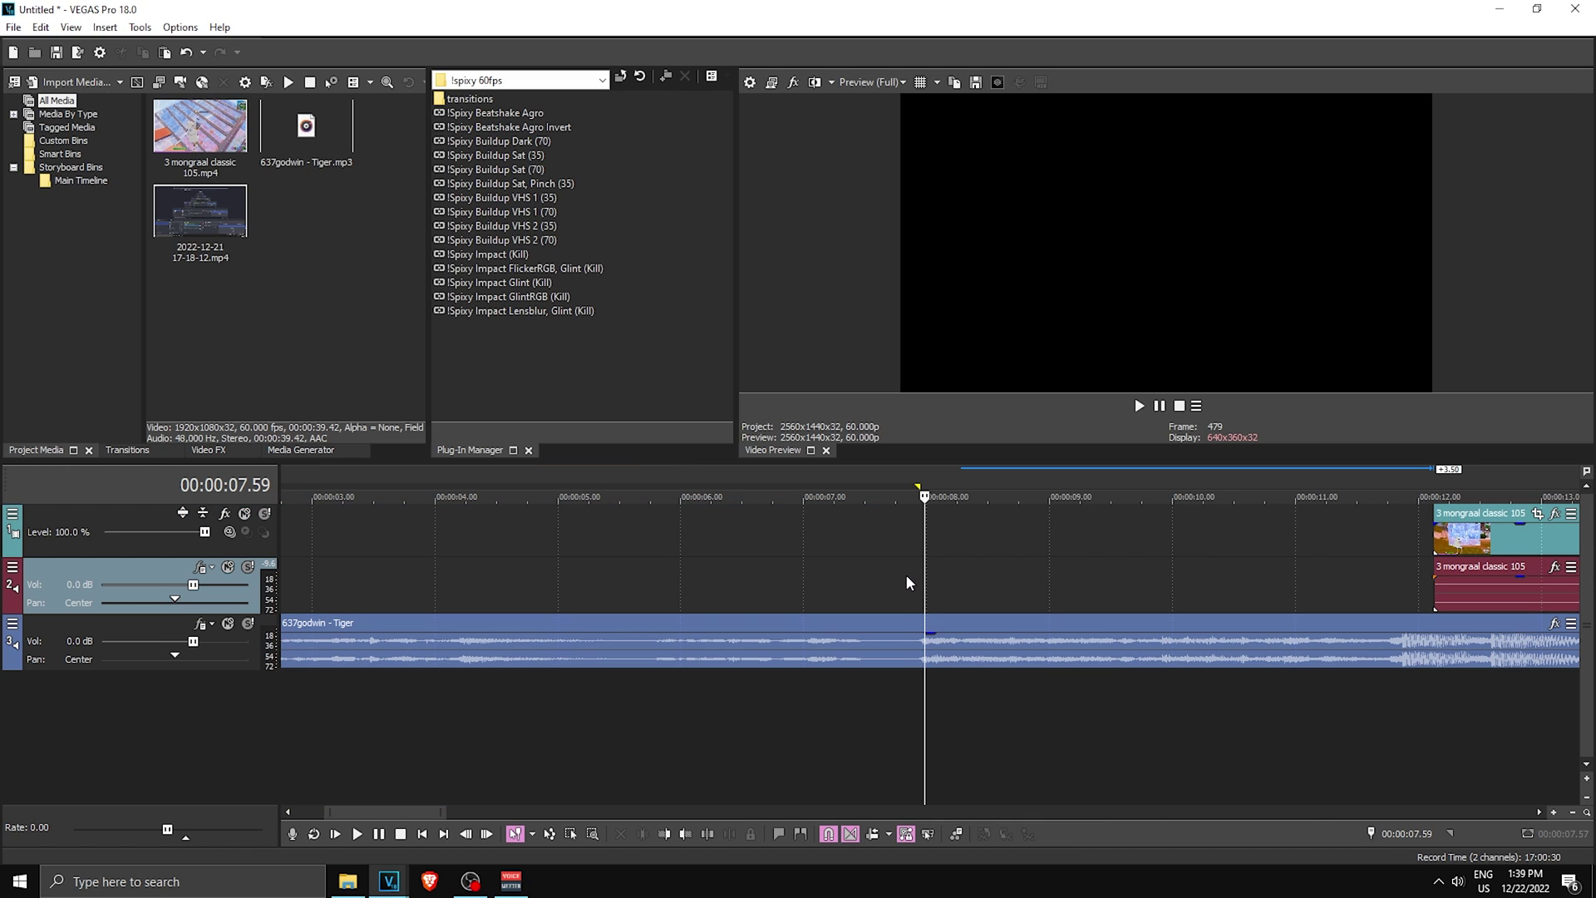
key("Left")
key("m")
Play the song across the first marker and move the gameplay clip to start at that marker
left_click(907, 536)
key("space")
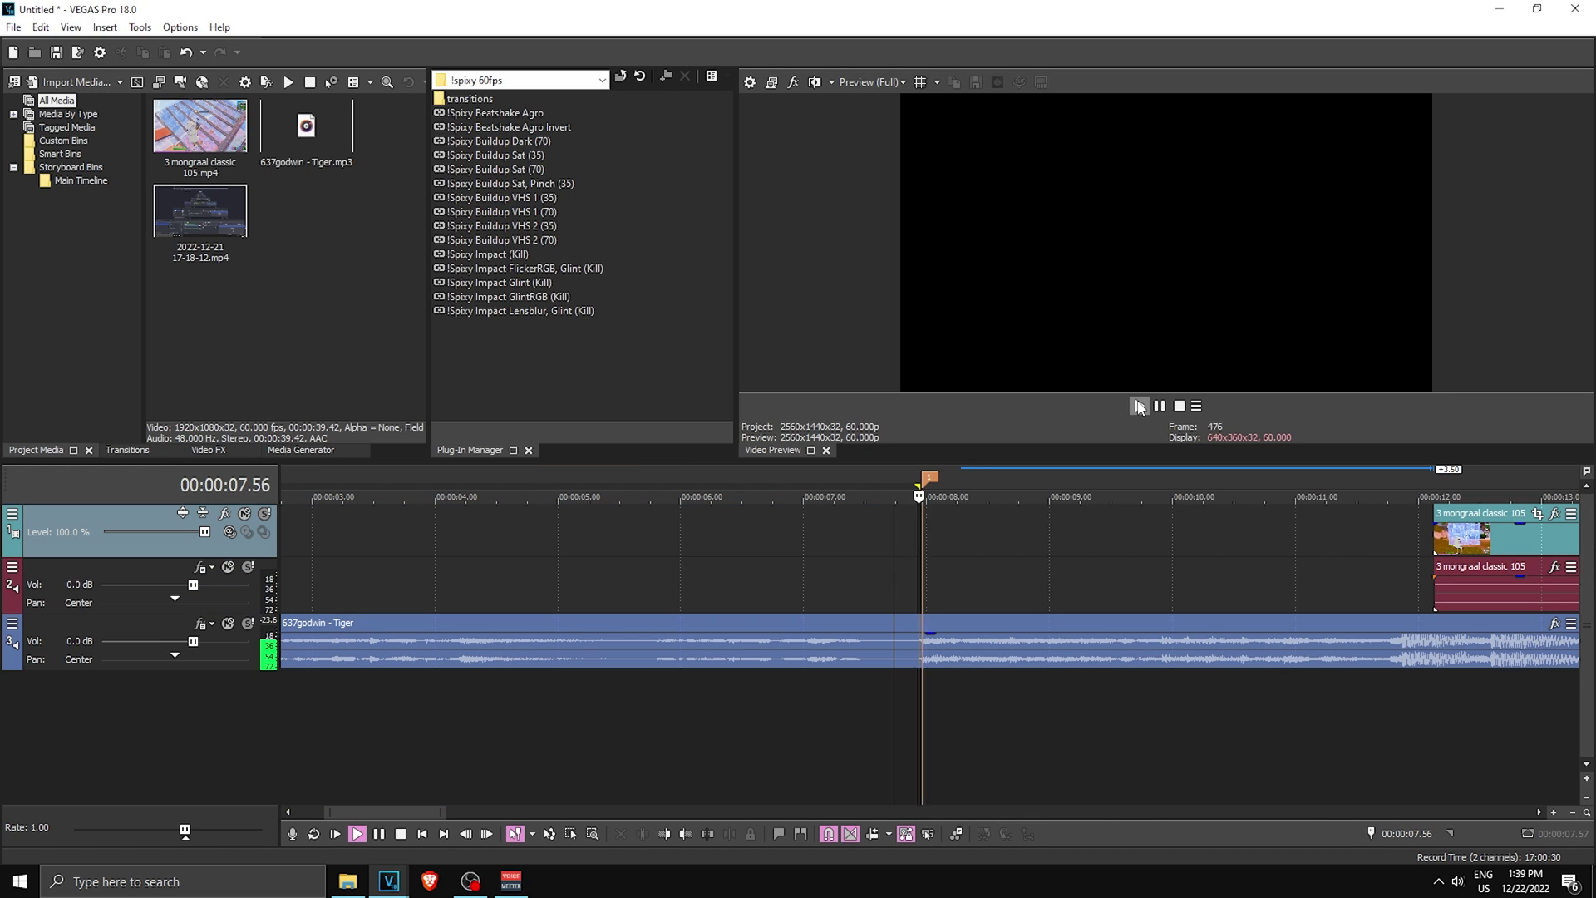
key("space")
key("space")
key("Return")
scroll(1127, 541, "down", 2)
left_click_drag(1143, 540, 887, 553)
Place a second marker on the song's drop at 00:00:11.52 and play the edit from 00:00:11.31
left_click(991, 550)
scroll(998, 574, "up", 9)
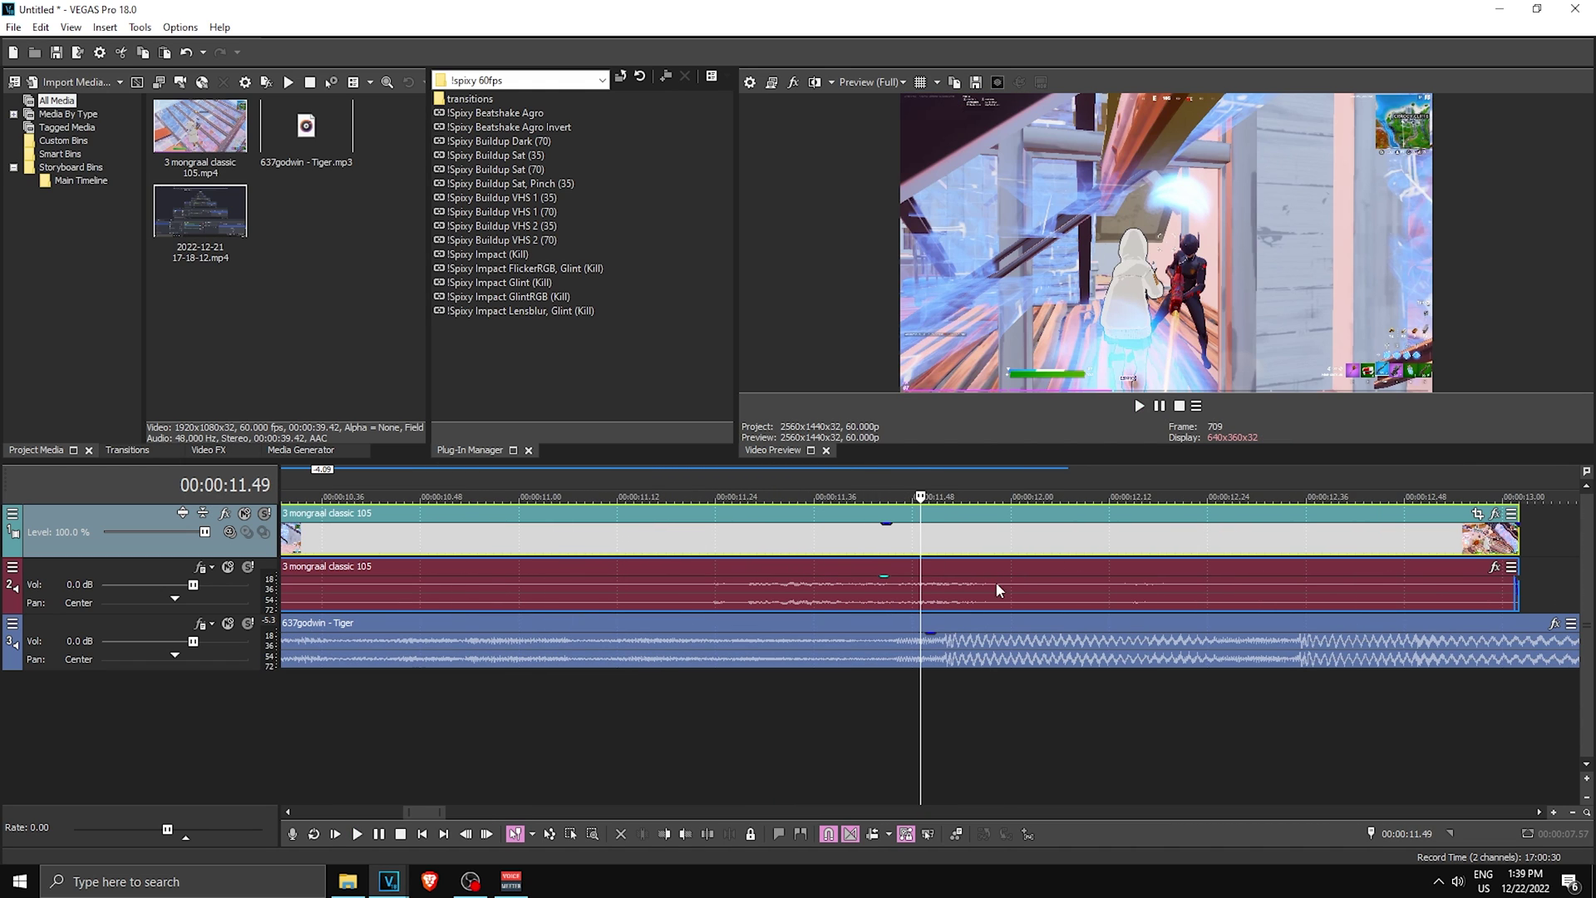
left_click(946, 568)
left_click(773, 753)
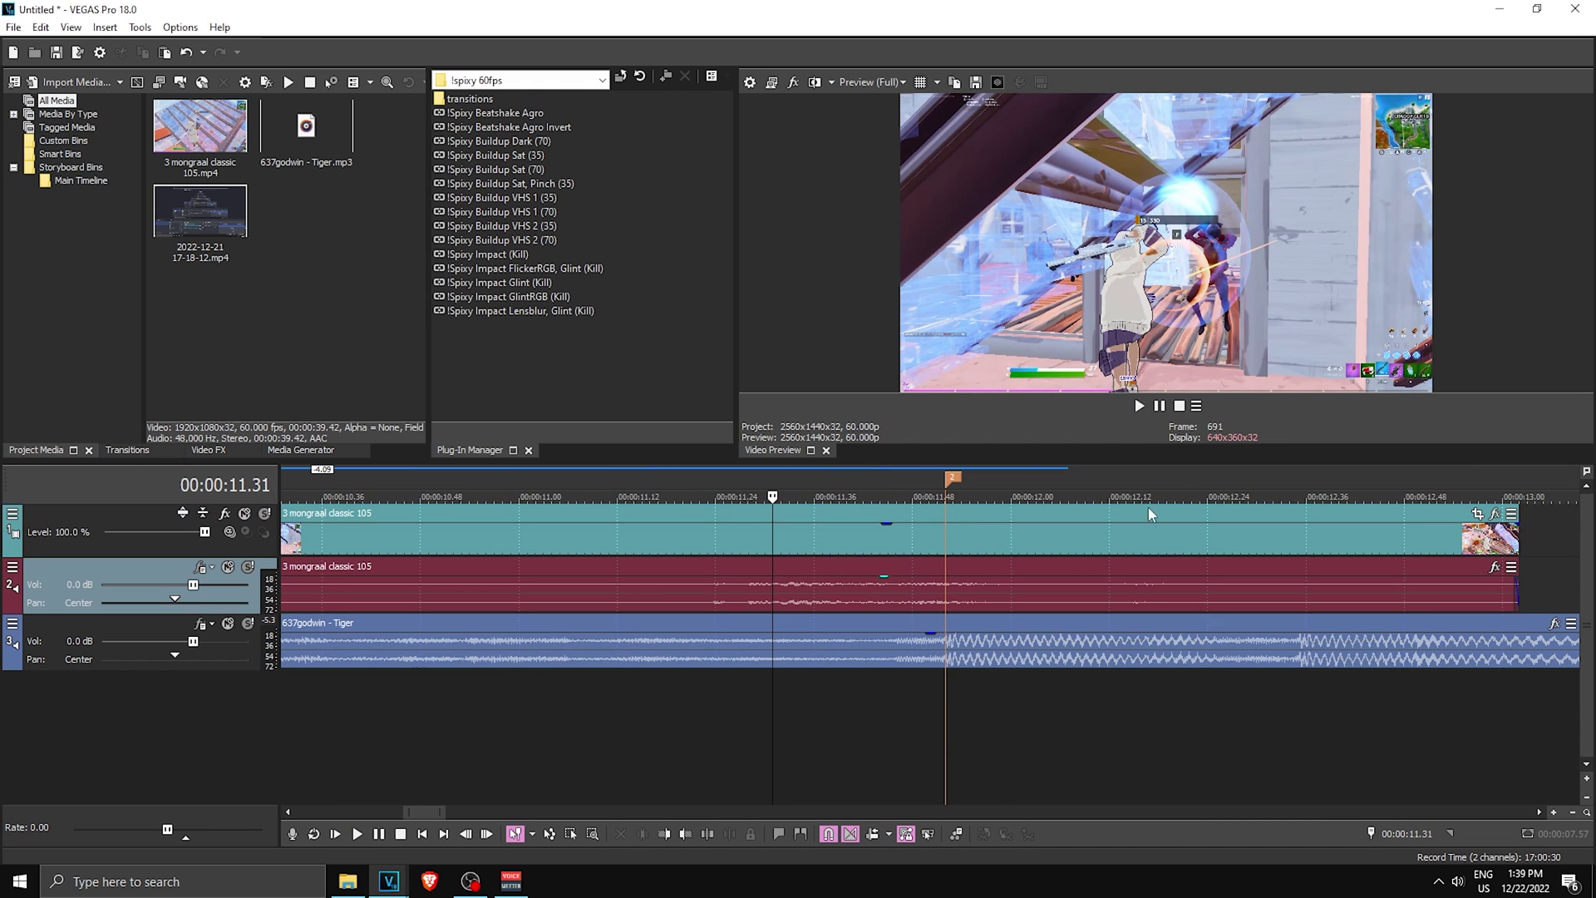
left_click(1143, 403)
Trim 8 frames off the end of the gameplay clip and view the frames at both markers
left_click_drag(880, 540, 876, 572)
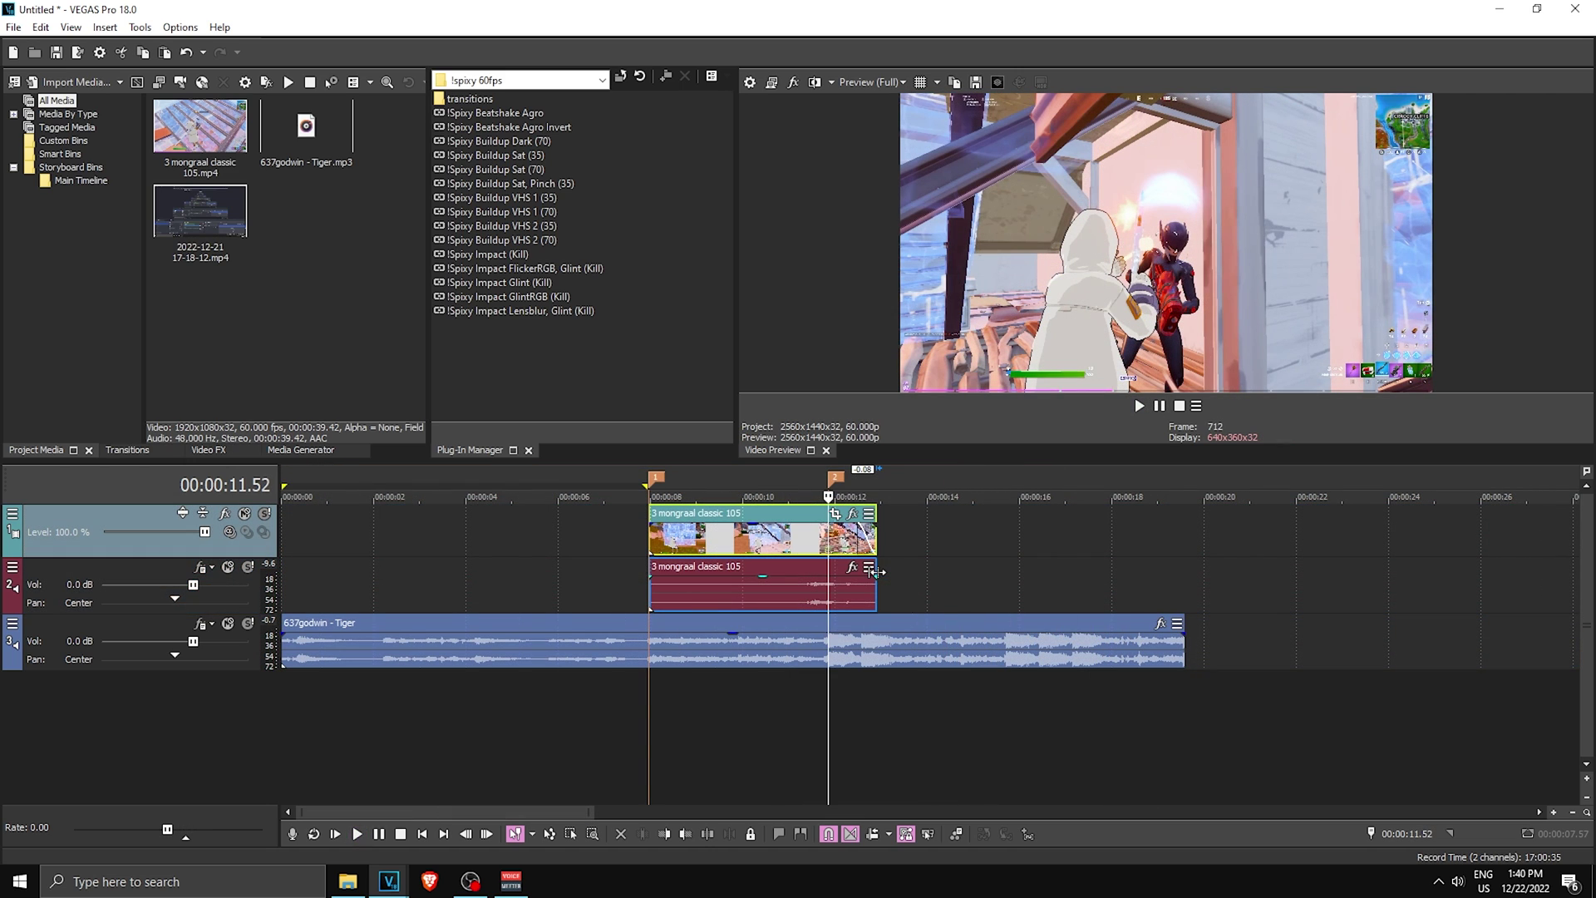
left_click(645, 694)
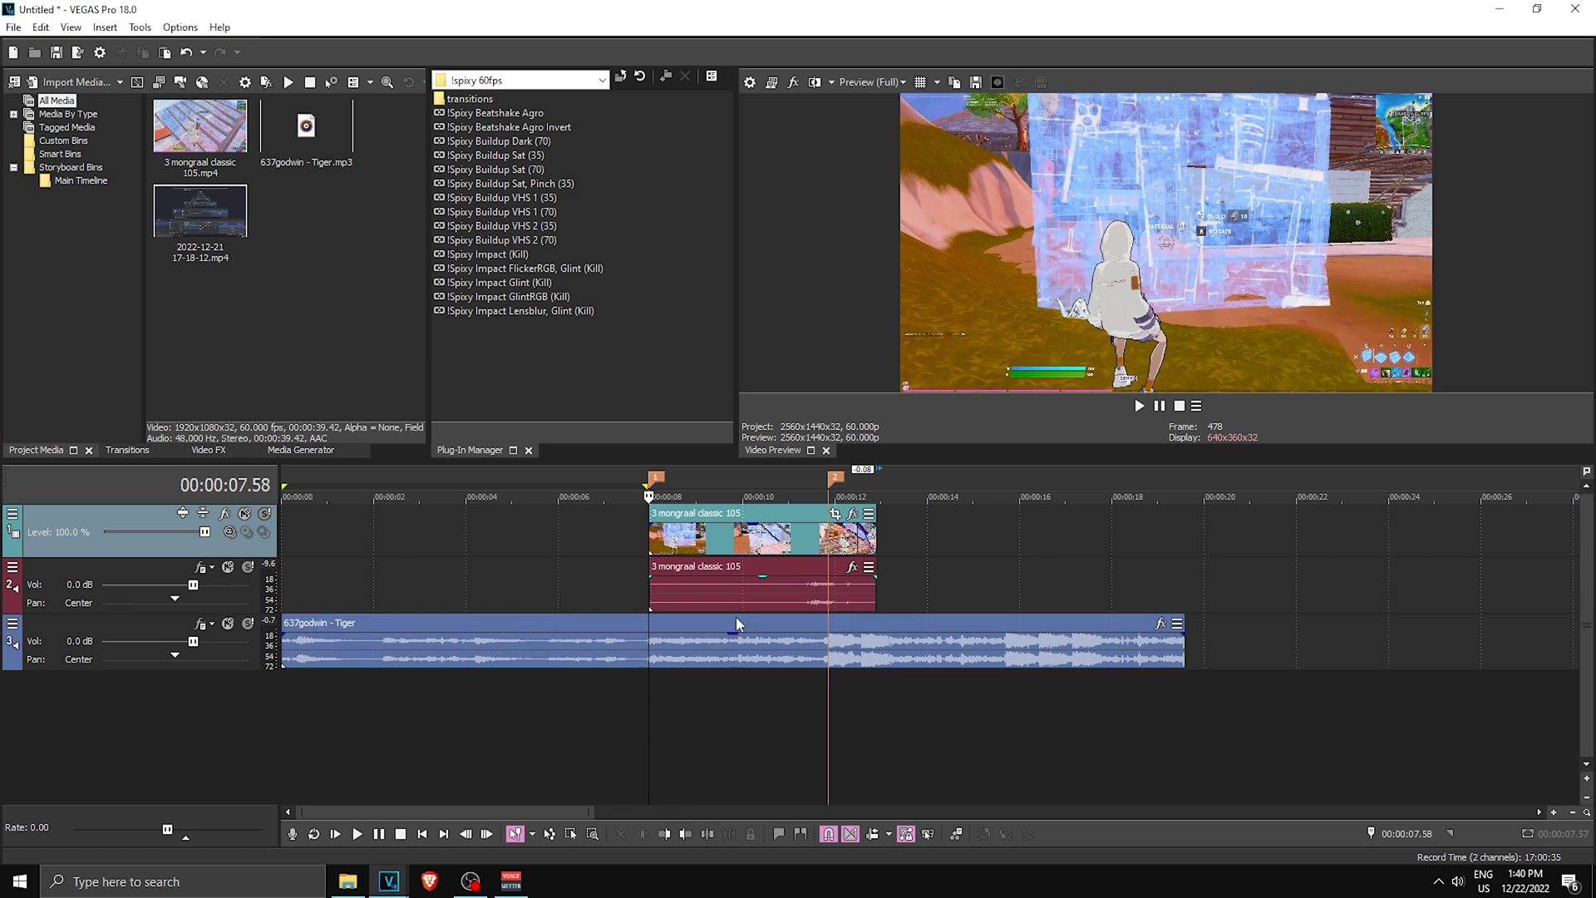
left_click(831, 702)
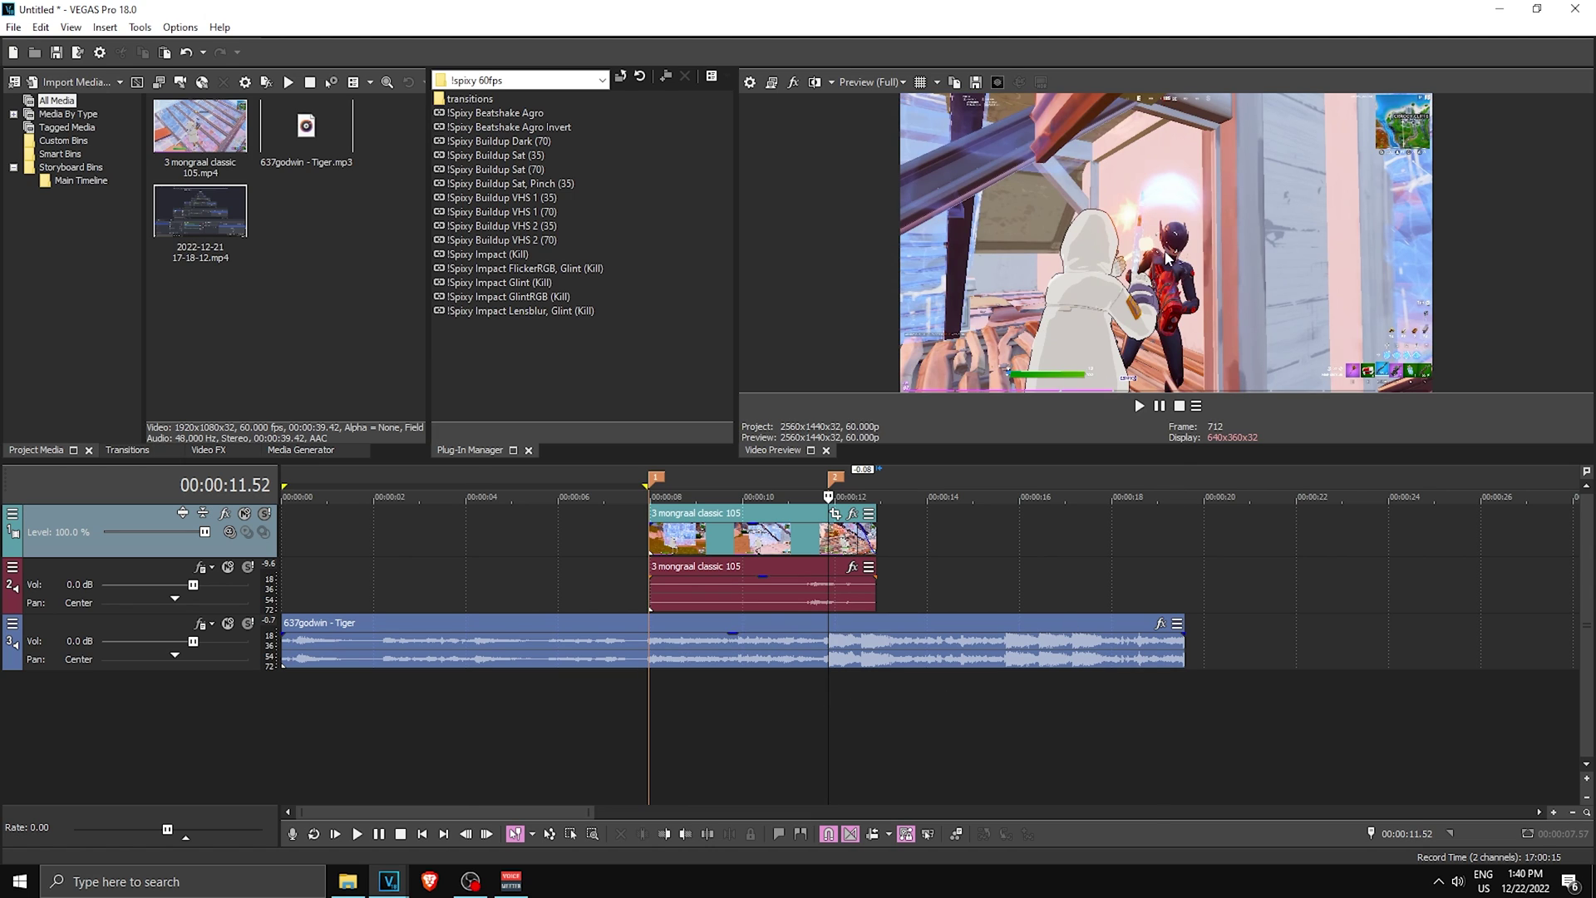
Set the video preview quality to Preview (Full)
scroll(696, 721, "down", 5)
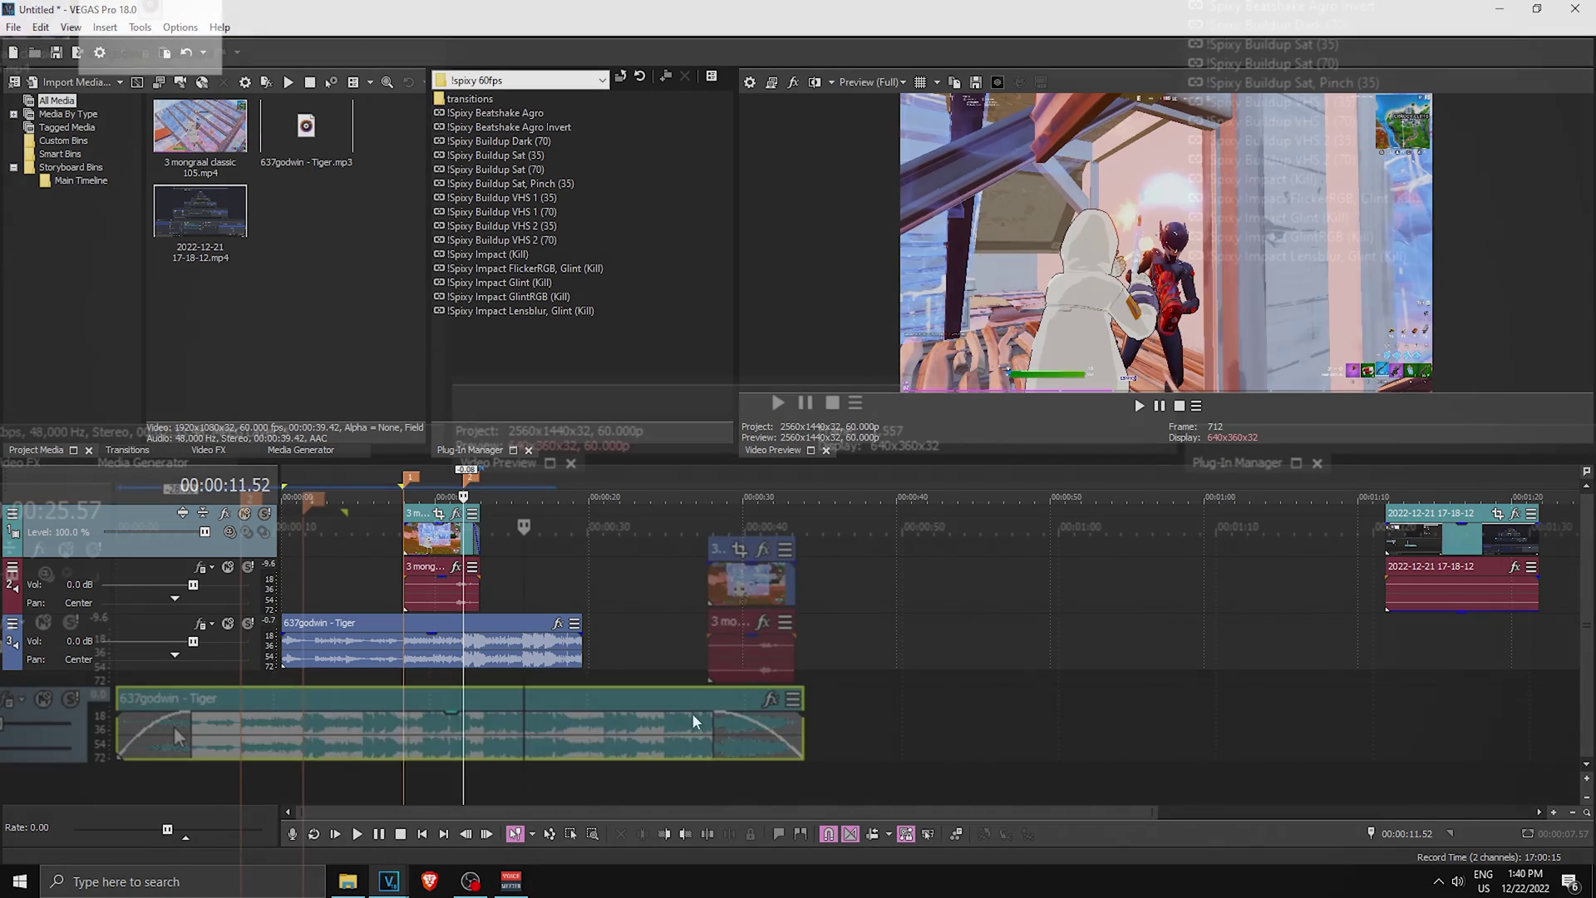
left_click(869, 82)
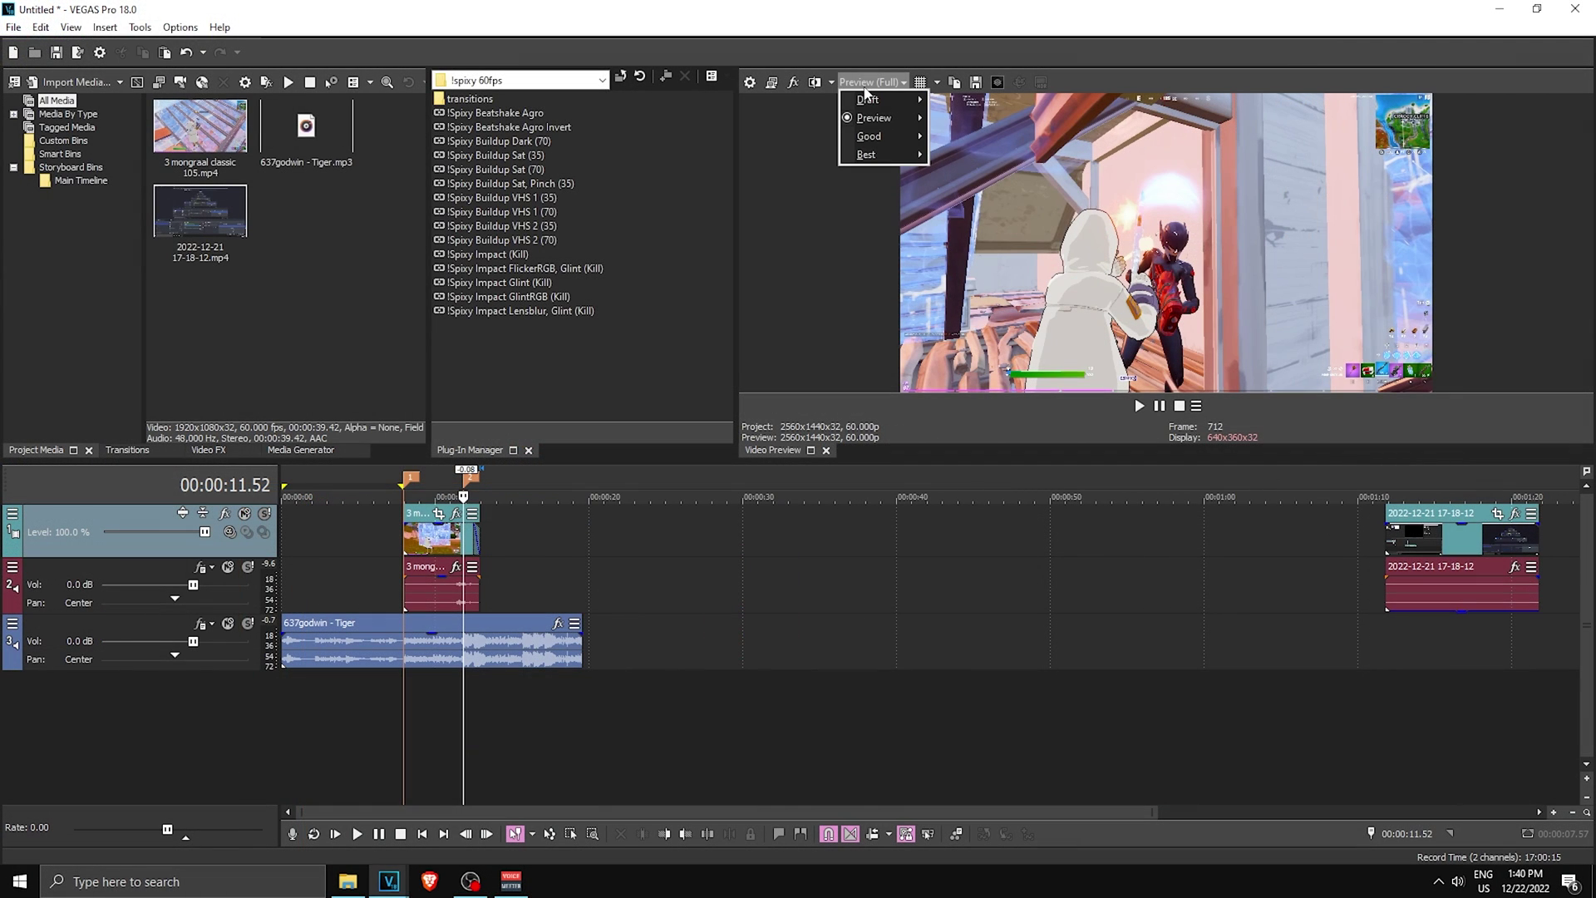
mouse_move(884, 121)
left_click(961, 139)
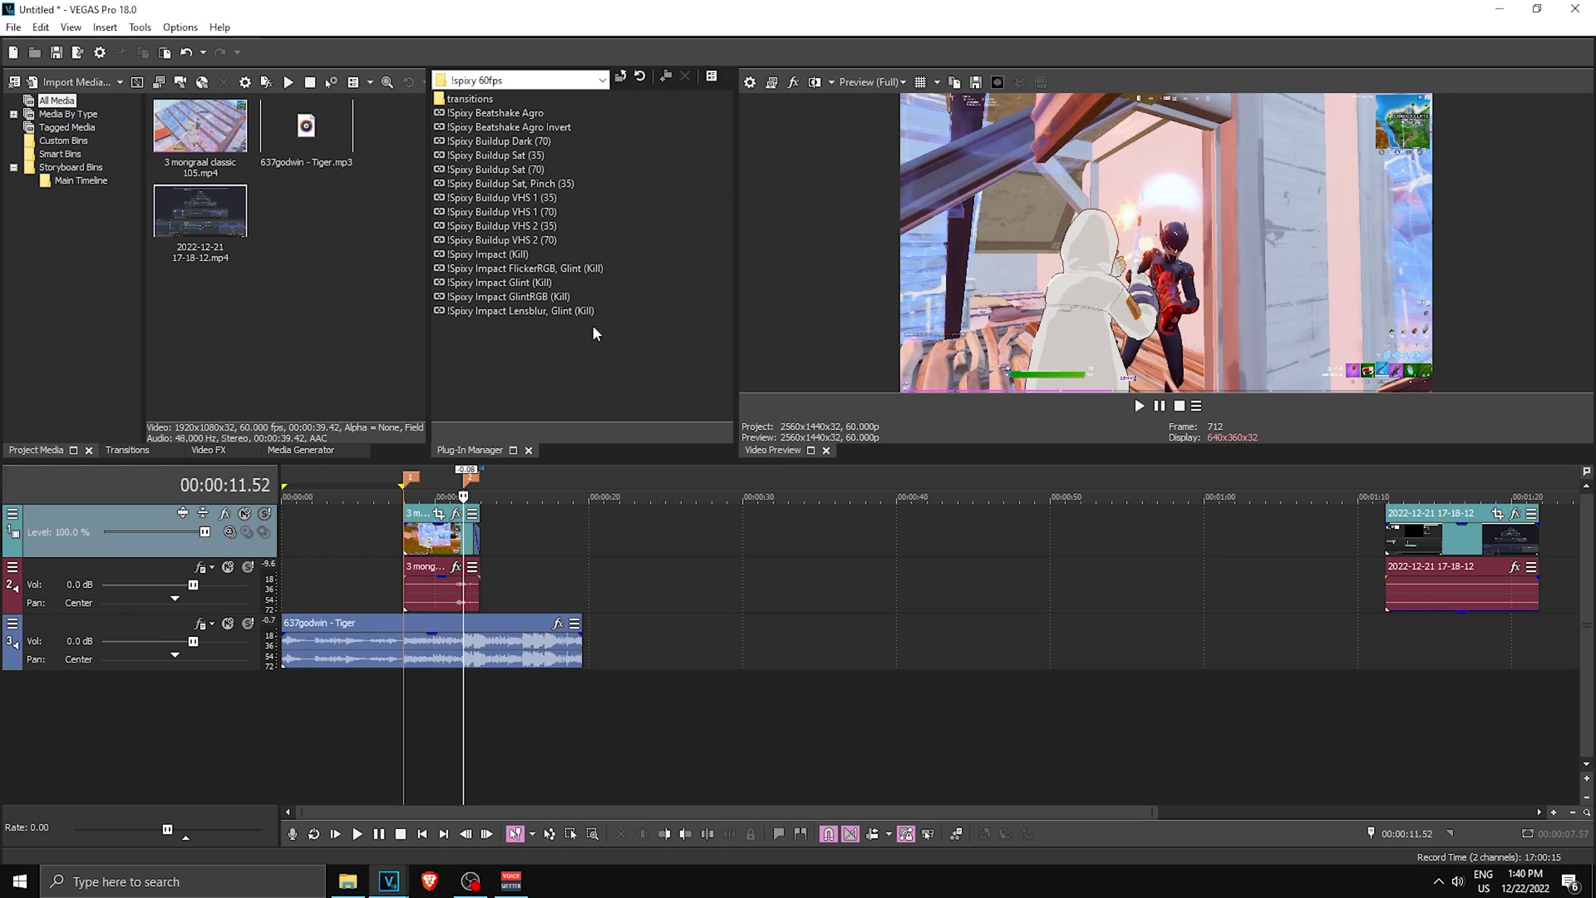
Close the Plug-In Manager window and reopen it
left_click(527, 450)
left_click(71, 27)
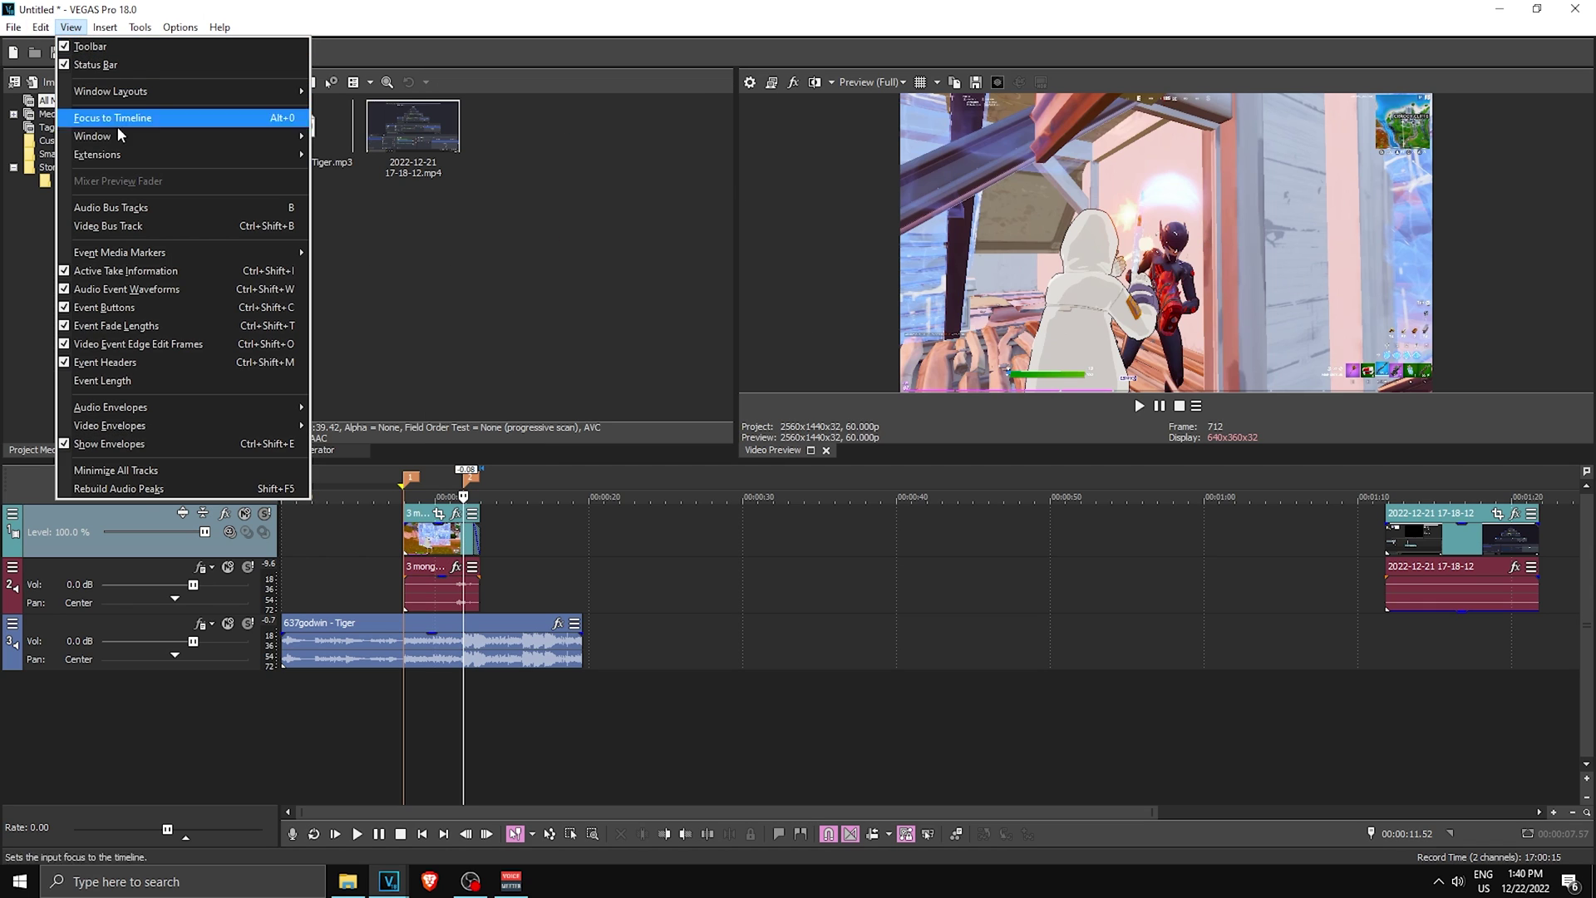
mouse_move(298, 146)
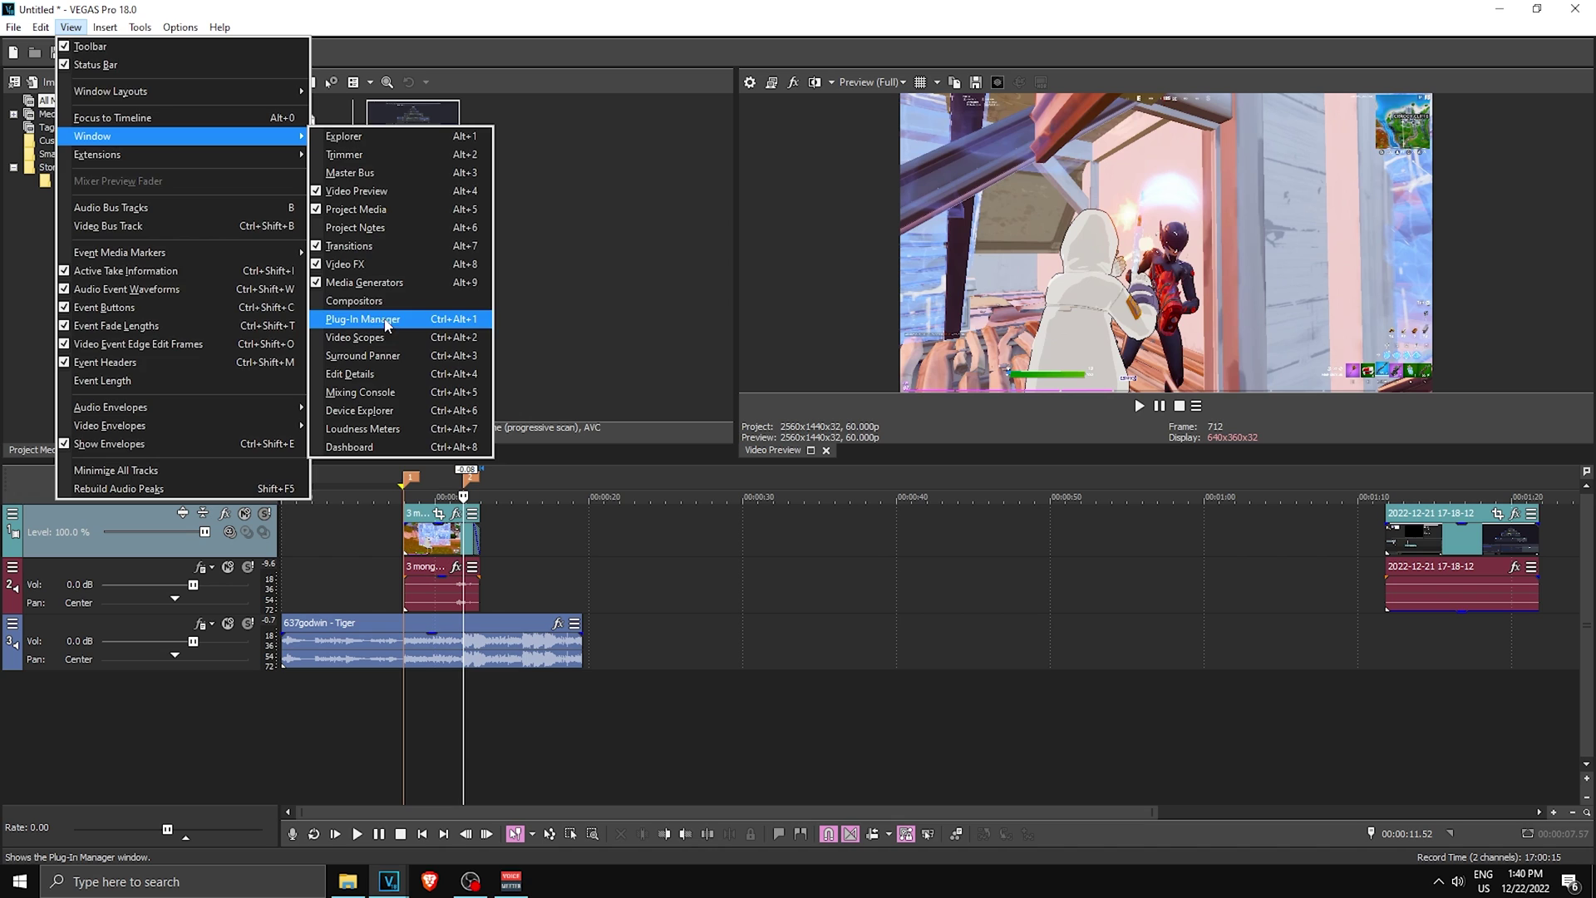
left_click(369, 323)
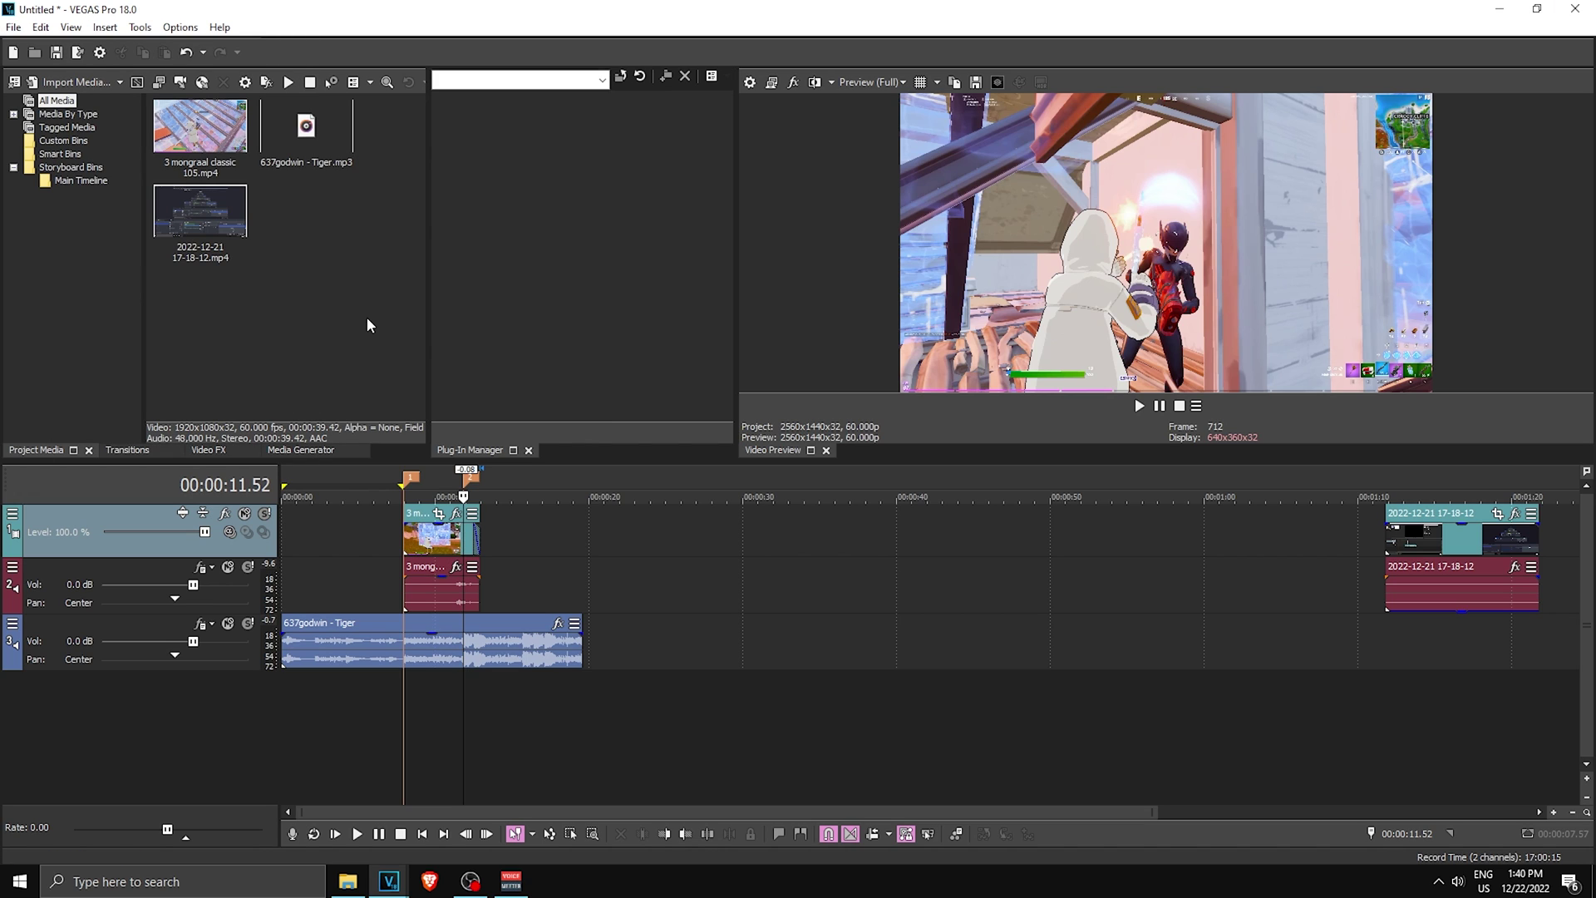
Undock the Plug-In Manager, dock it on the far side of the video preview, and widen it by resizing the neighbouring panes
left_click_drag(470, 450, 509, 303)
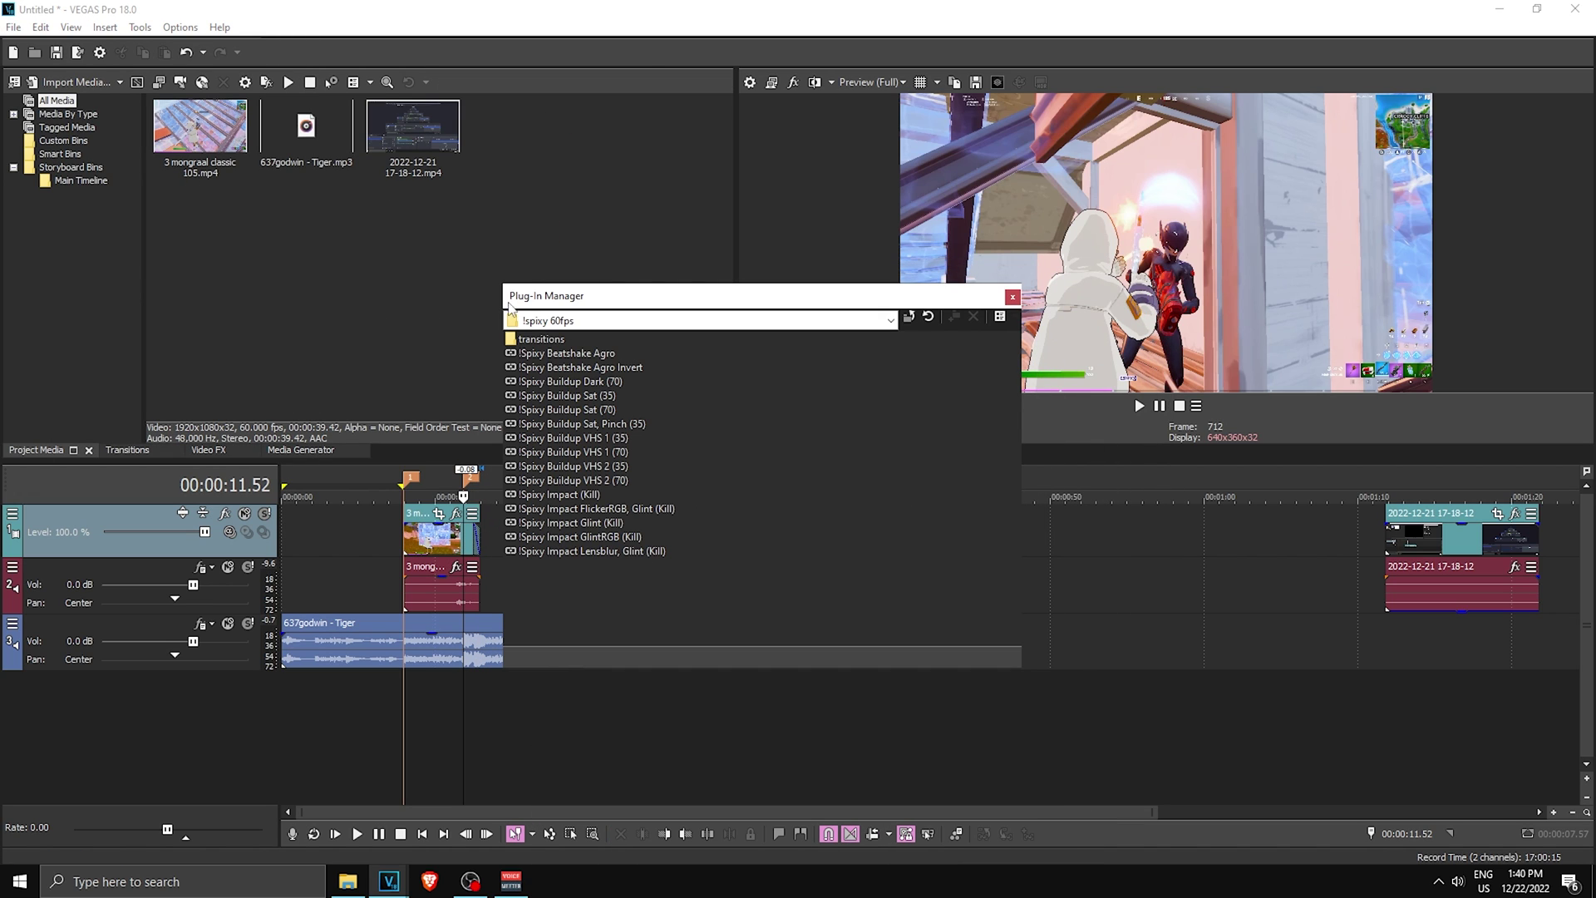
left_click_drag(675, 300, 1538, 102)
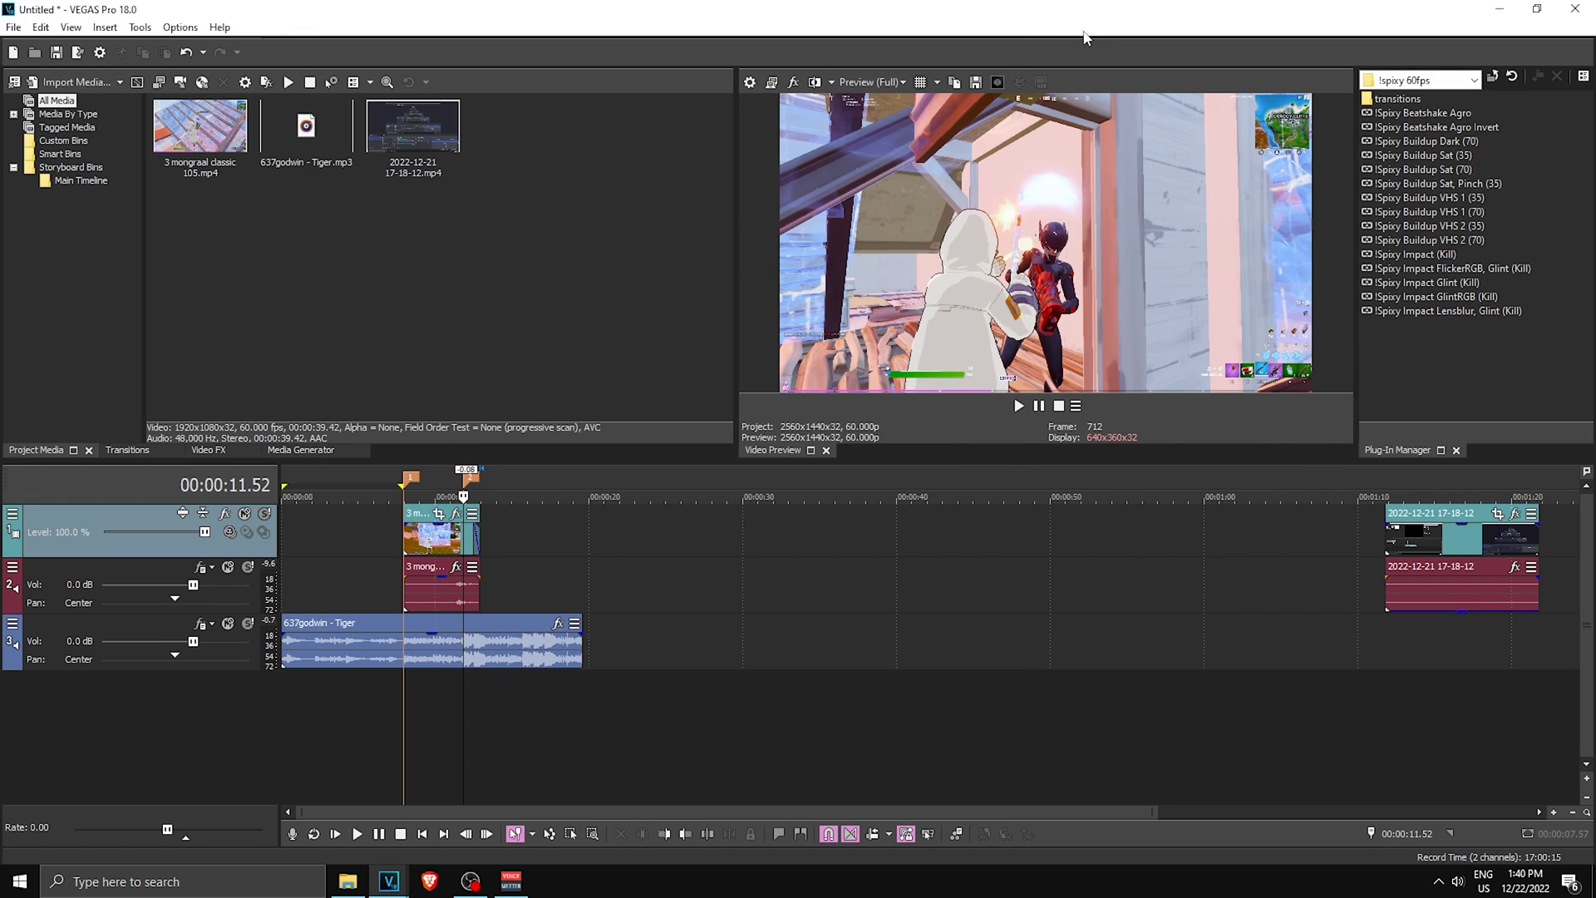
left_click_drag(729, 239, 535, 242)
left_click_drag(1357, 300, 1082, 289)
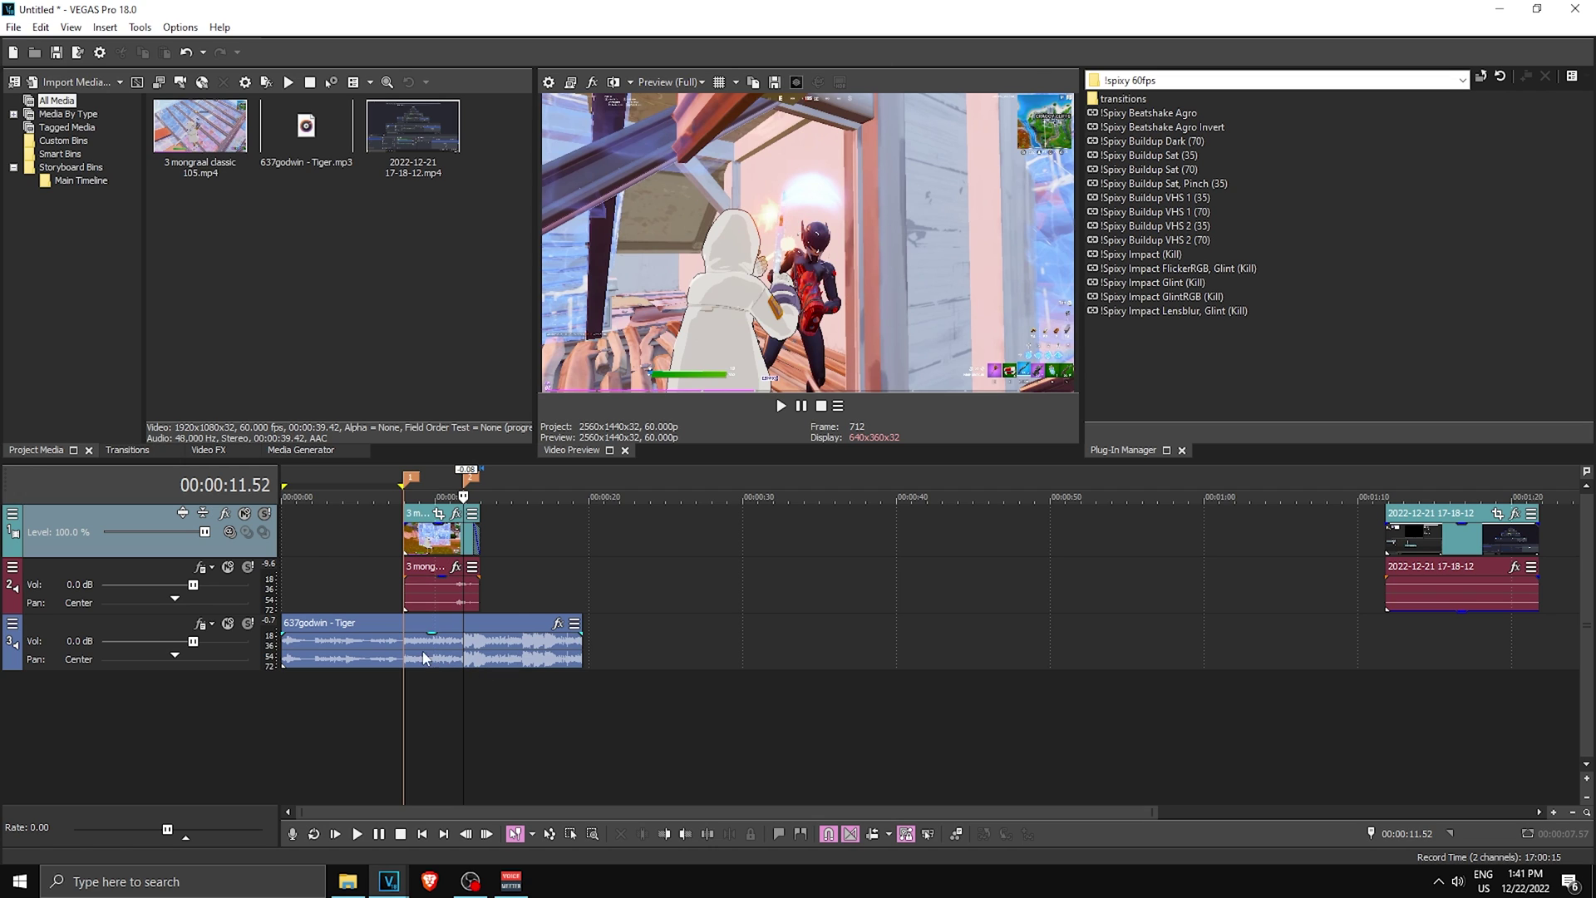
Shift the song and the gameplay clip later on the timeline and return them to their synced positions
left_click_drag(424, 658, 622, 657)
left_click_drag(430, 545, 654, 555)
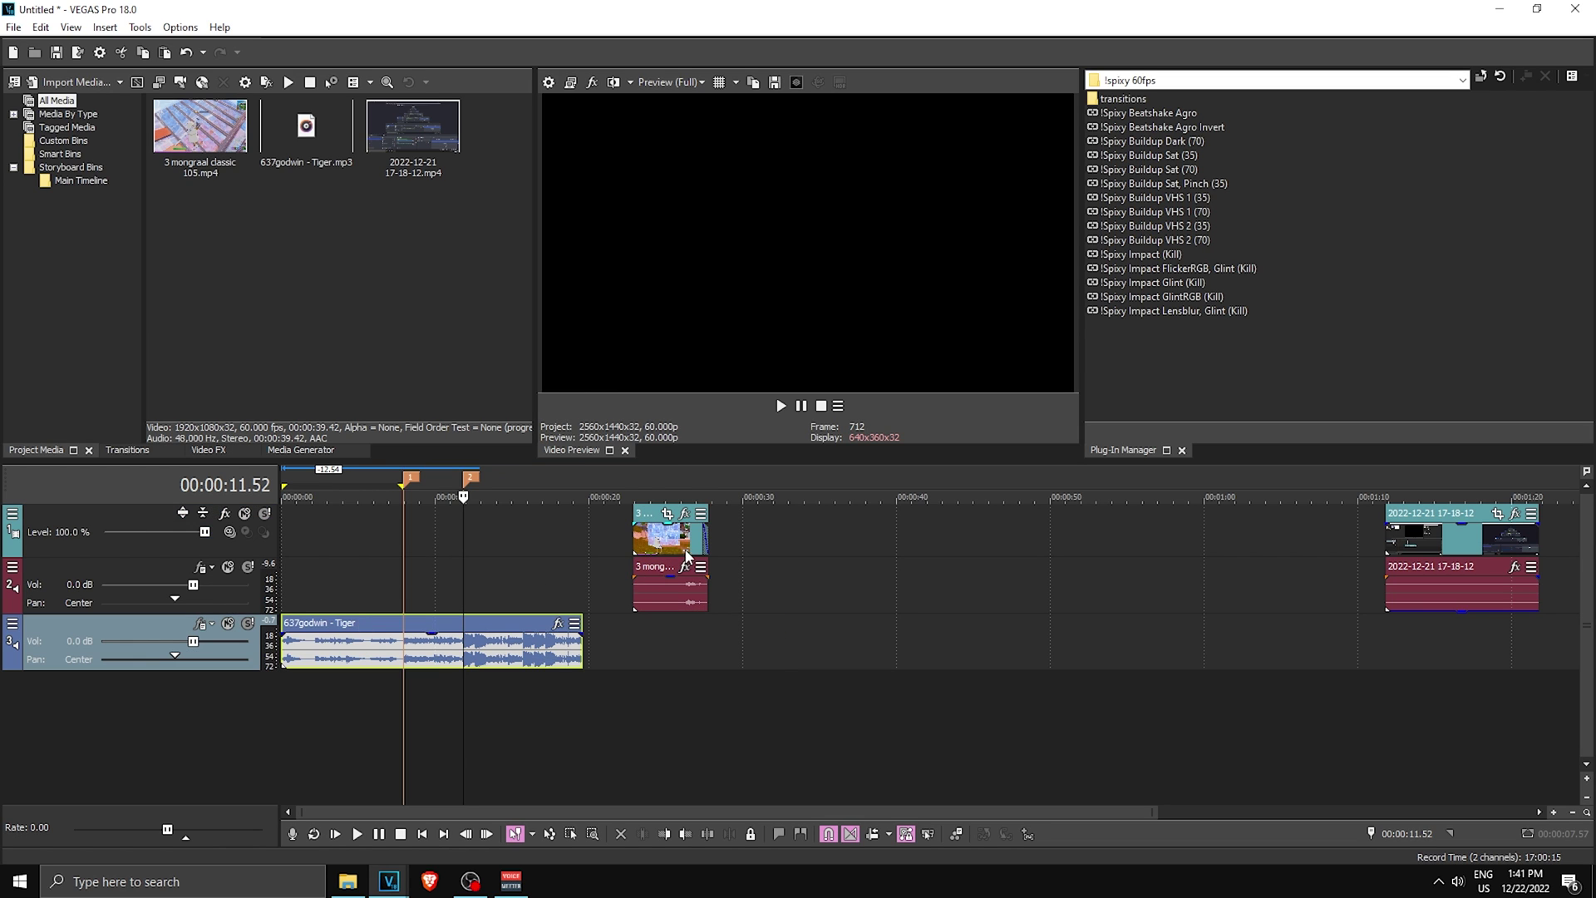
mouse_move(685, 549)
left_mouse_down()
mouse_move(436, 541)
mouse_move(455, 539)
left_mouse_up()
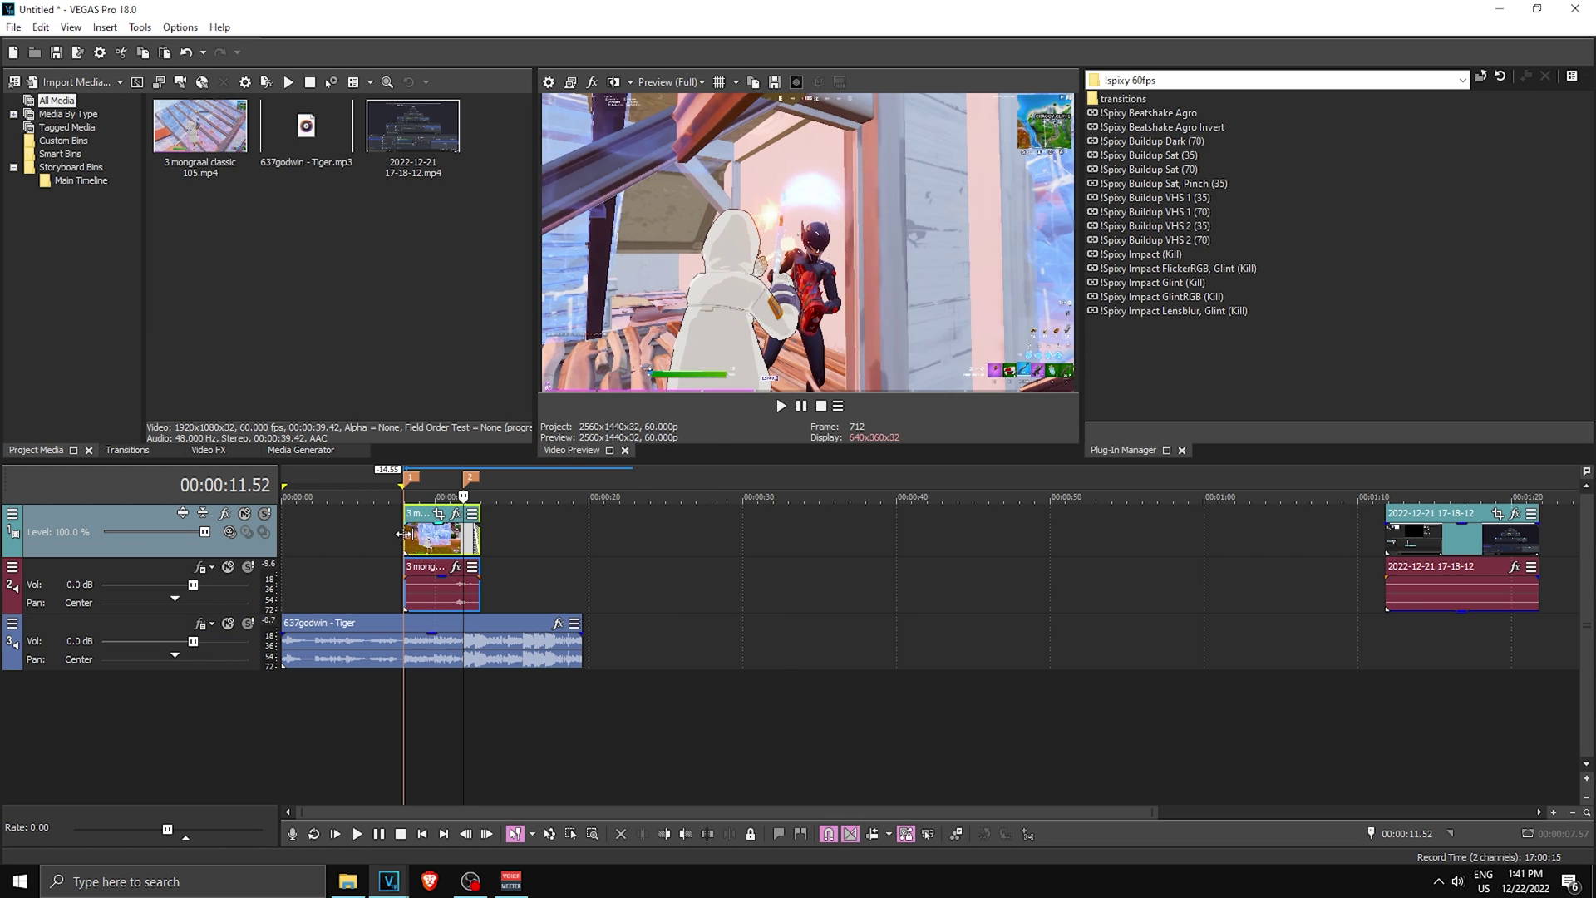
Move the song to start at 00:00:16.16 with the gameplay clip at about 25 seconds, and place the playhead at the song's start
left_click_drag(642, 640, 591, 632)
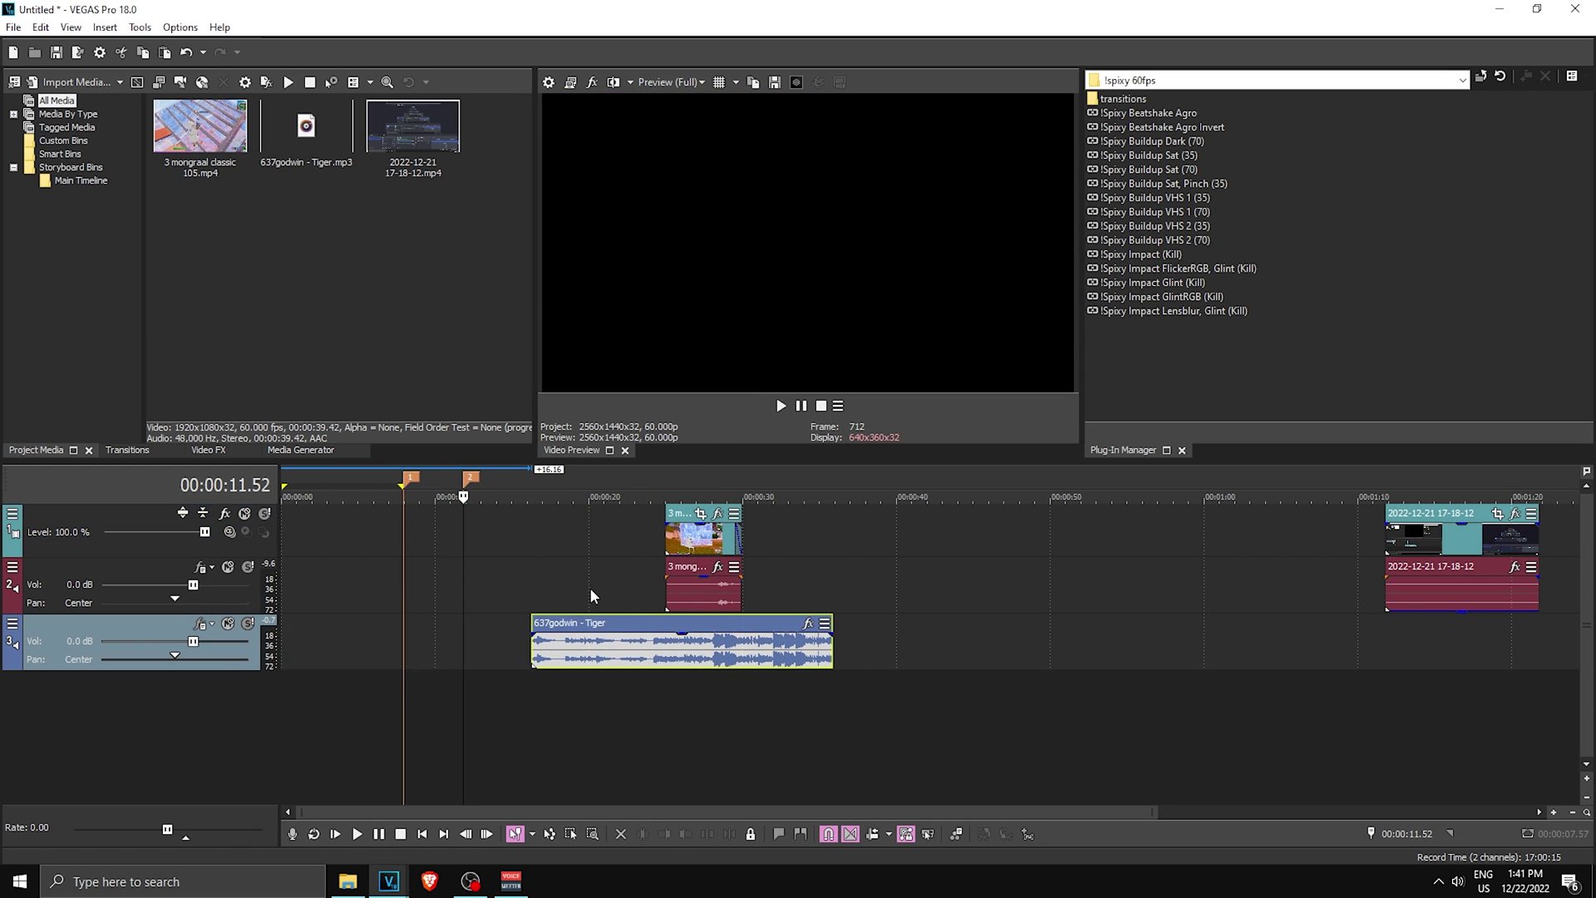
scroll(591, 595, "up", 2)
scroll(599, 599, "down", 1)
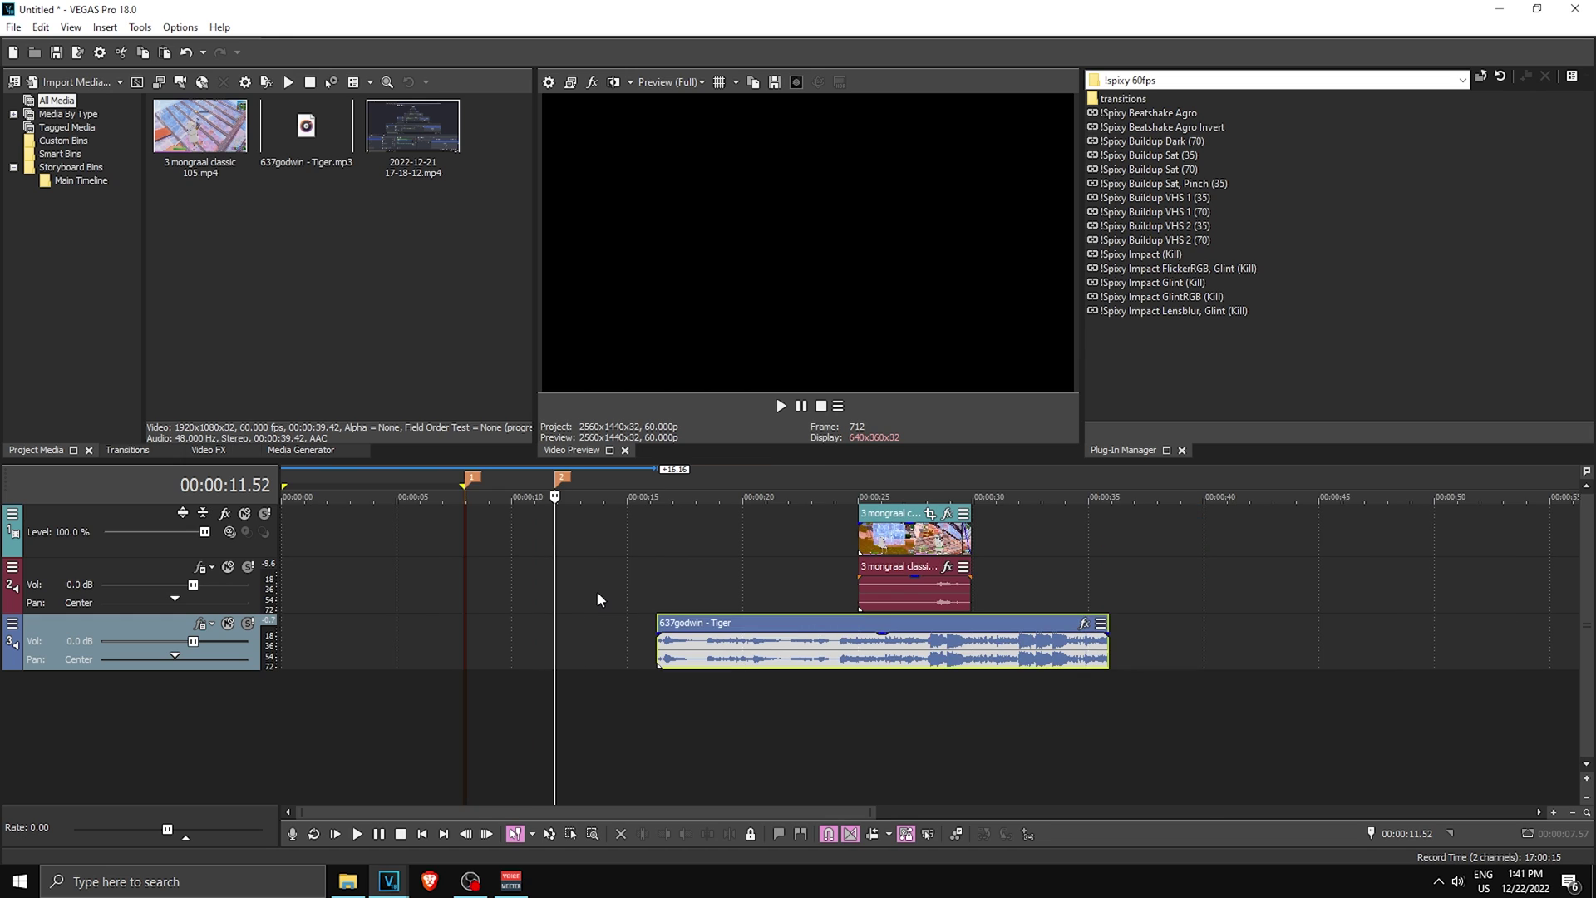
left_click(659, 564)
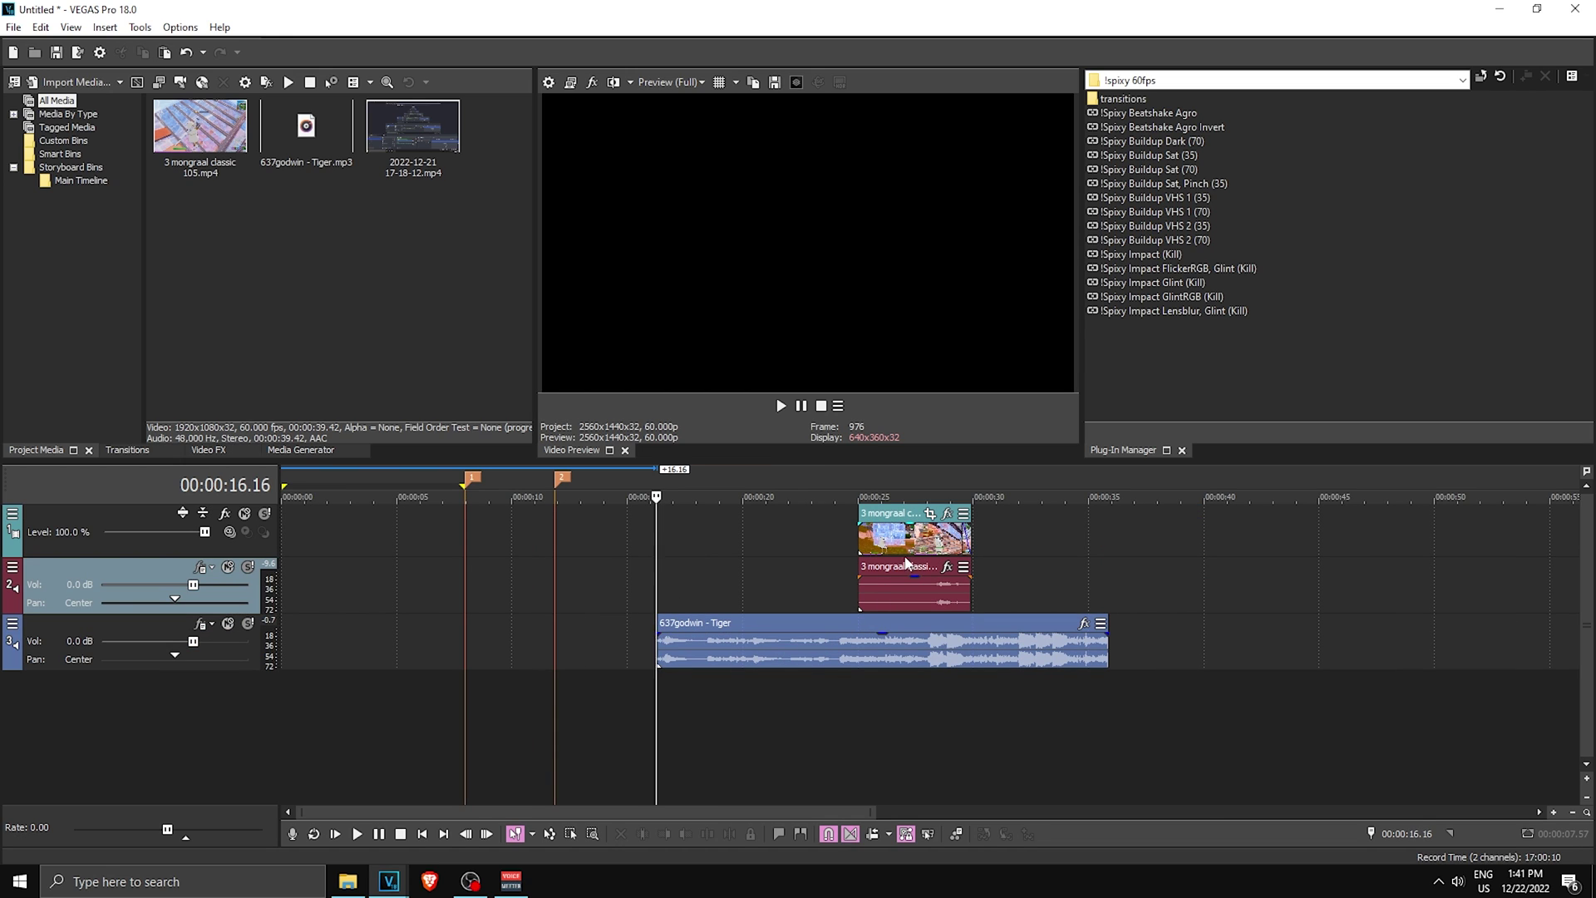
left_click(475, 883)
Move the song back to the timeline start and the gameplay clip back to the first marker, with the playhead at 00:00:07.58
left_click_drag(742, 665, 343, 658)
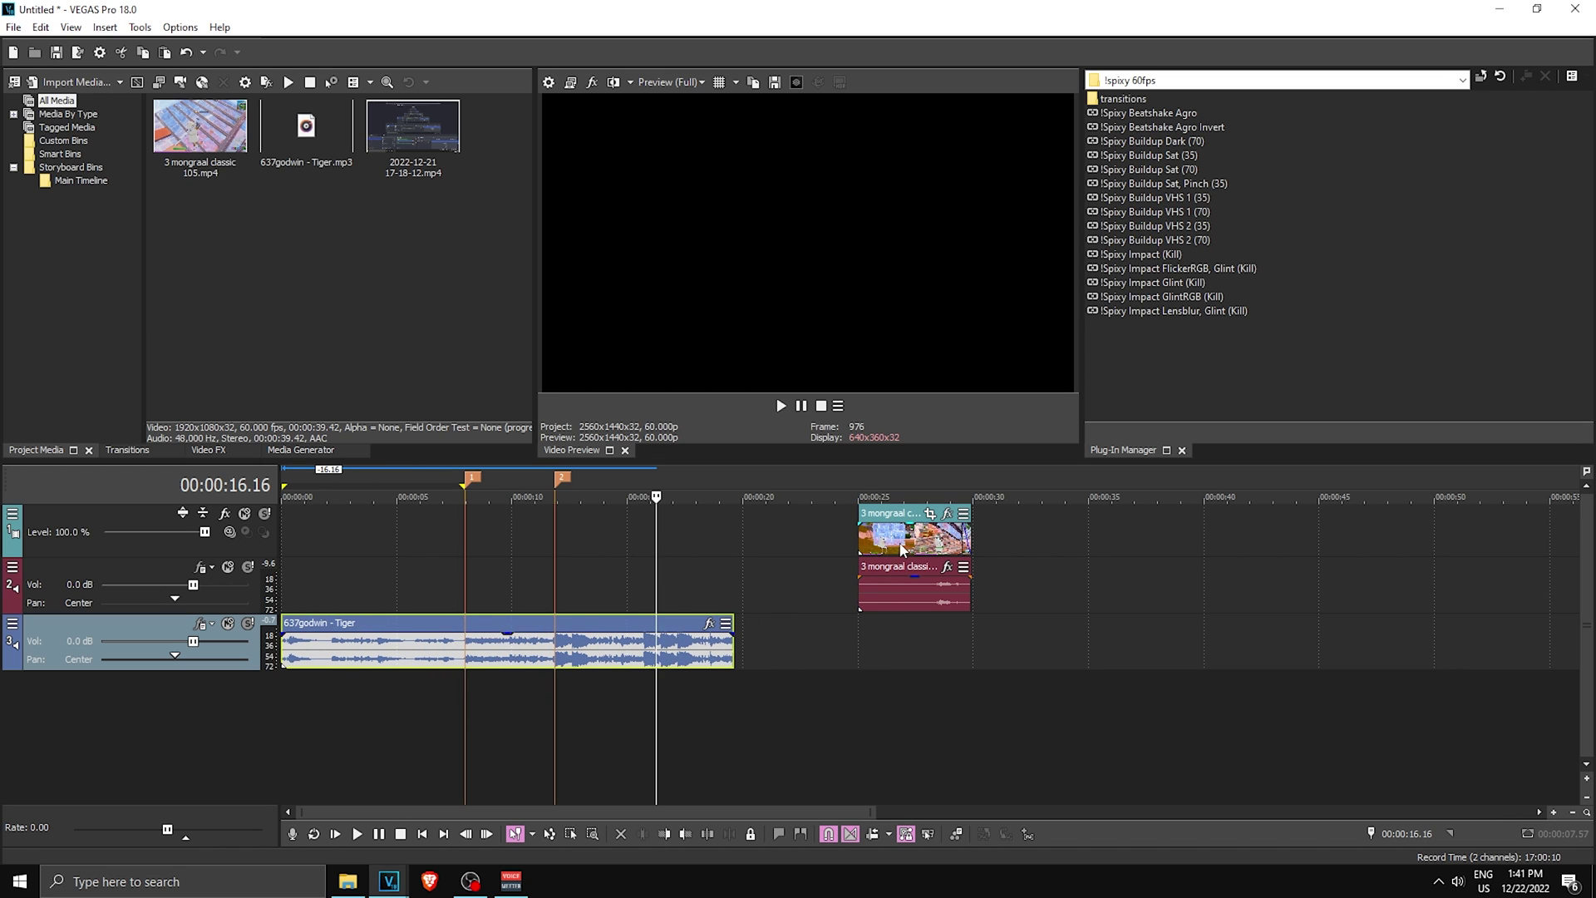
left_click_drag(902, 548, 511, 540)
left_click(463, 537)
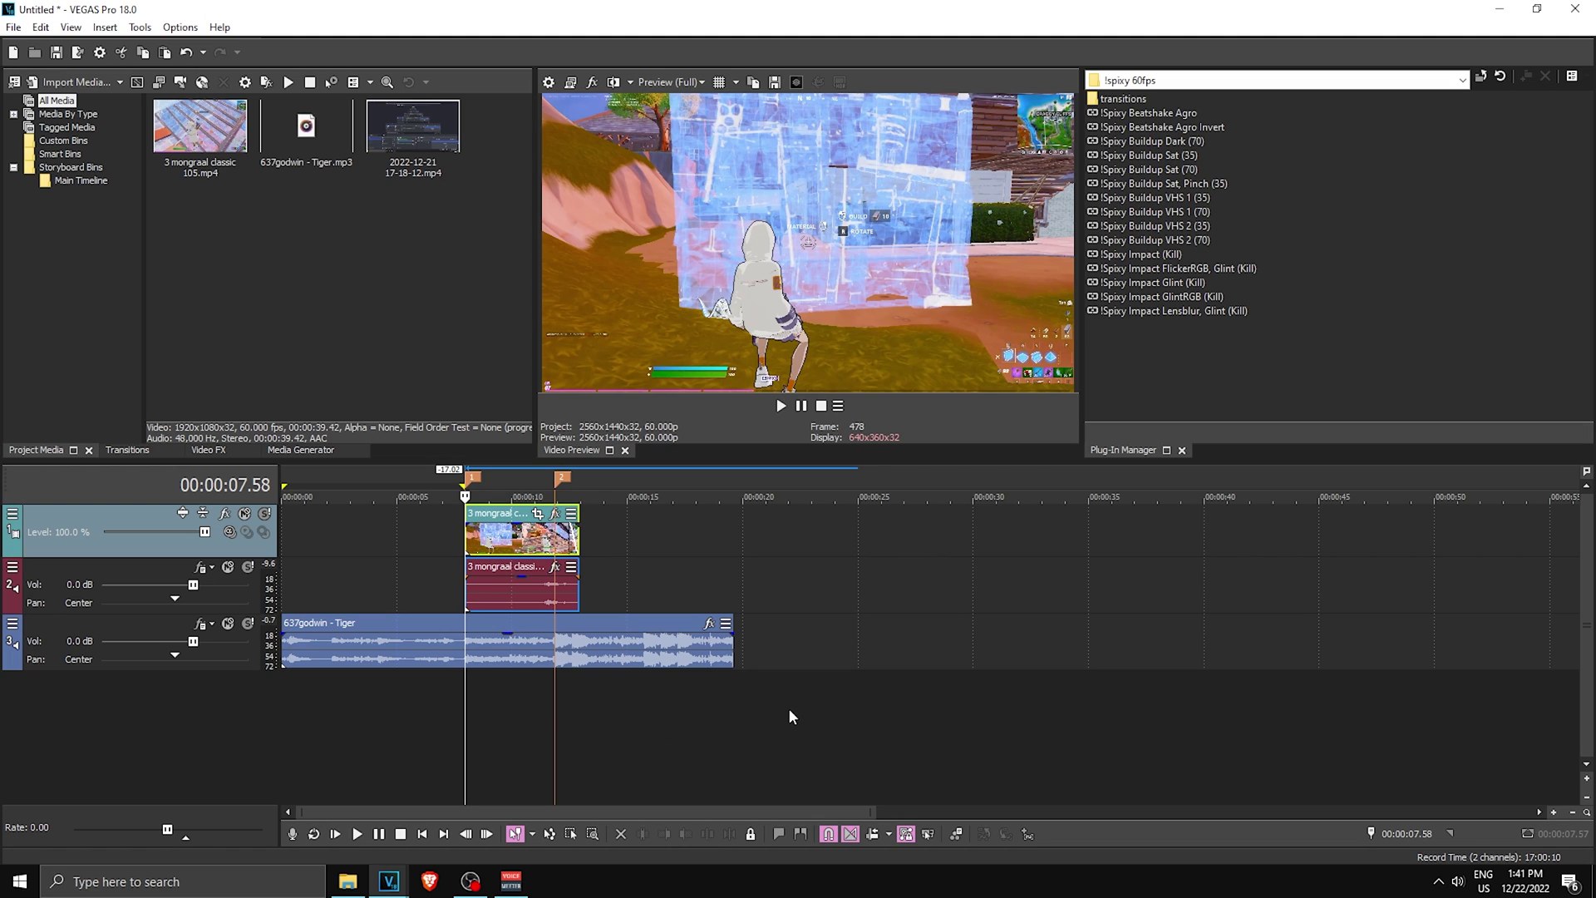
scroll(788, 710, "down", 3)
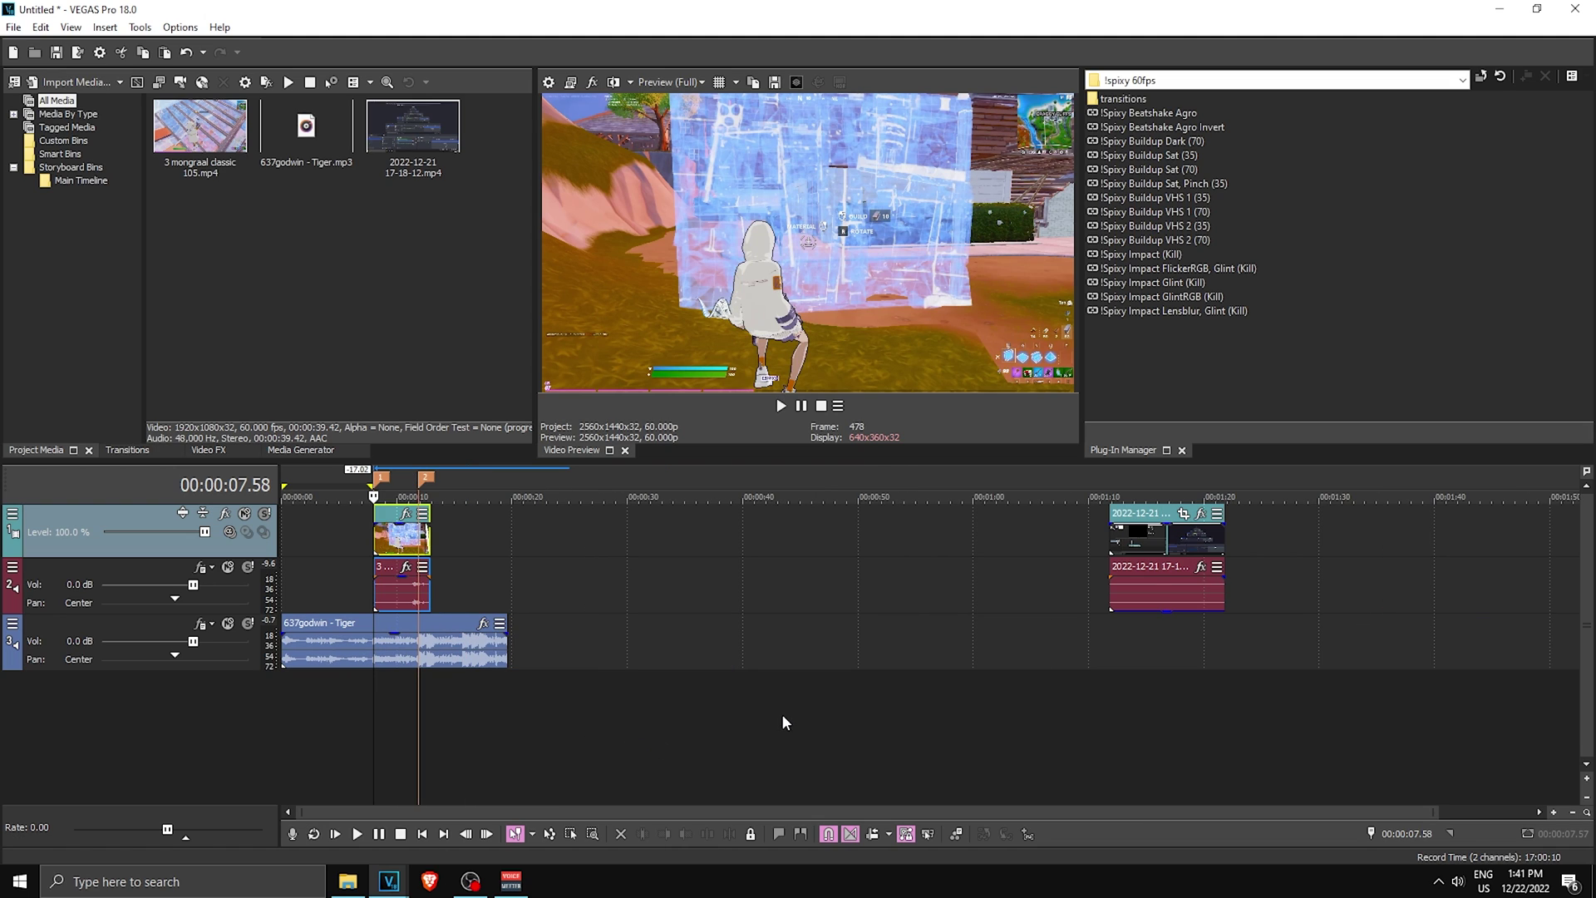
left_click_drag(1122, 555, 616, 539)
left_click(618, 555)
scroll(859, 660, "up", 3)
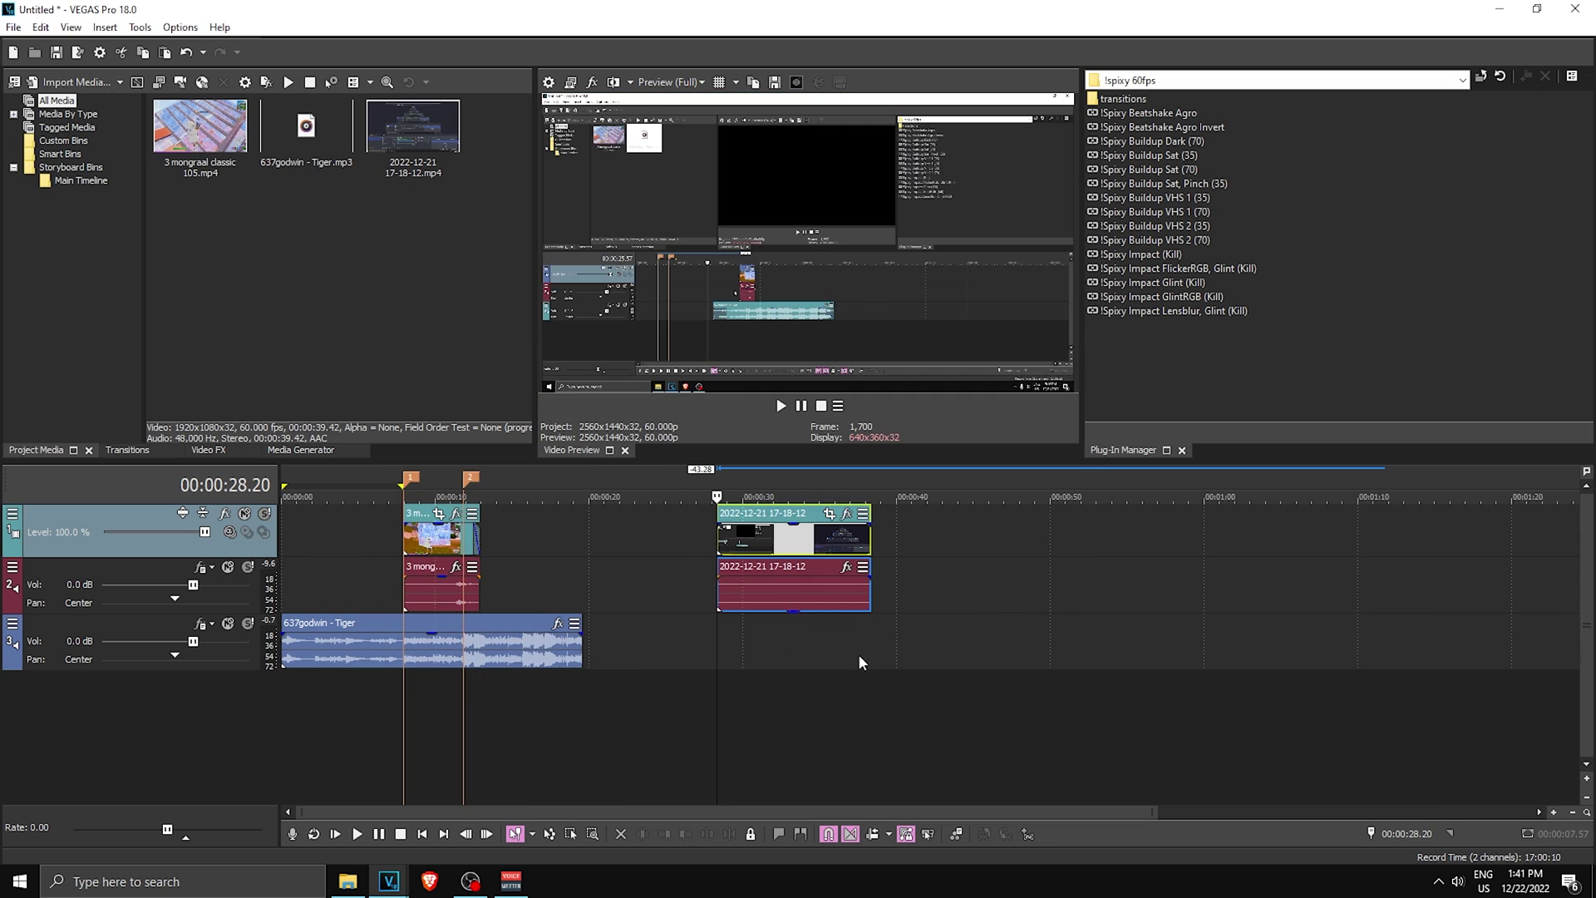
left_click(992, 635)
left_click_drag(923, 635, 1117, 631)
left_click(928, 625)
left_click_drag(994, 551, 181, 566)
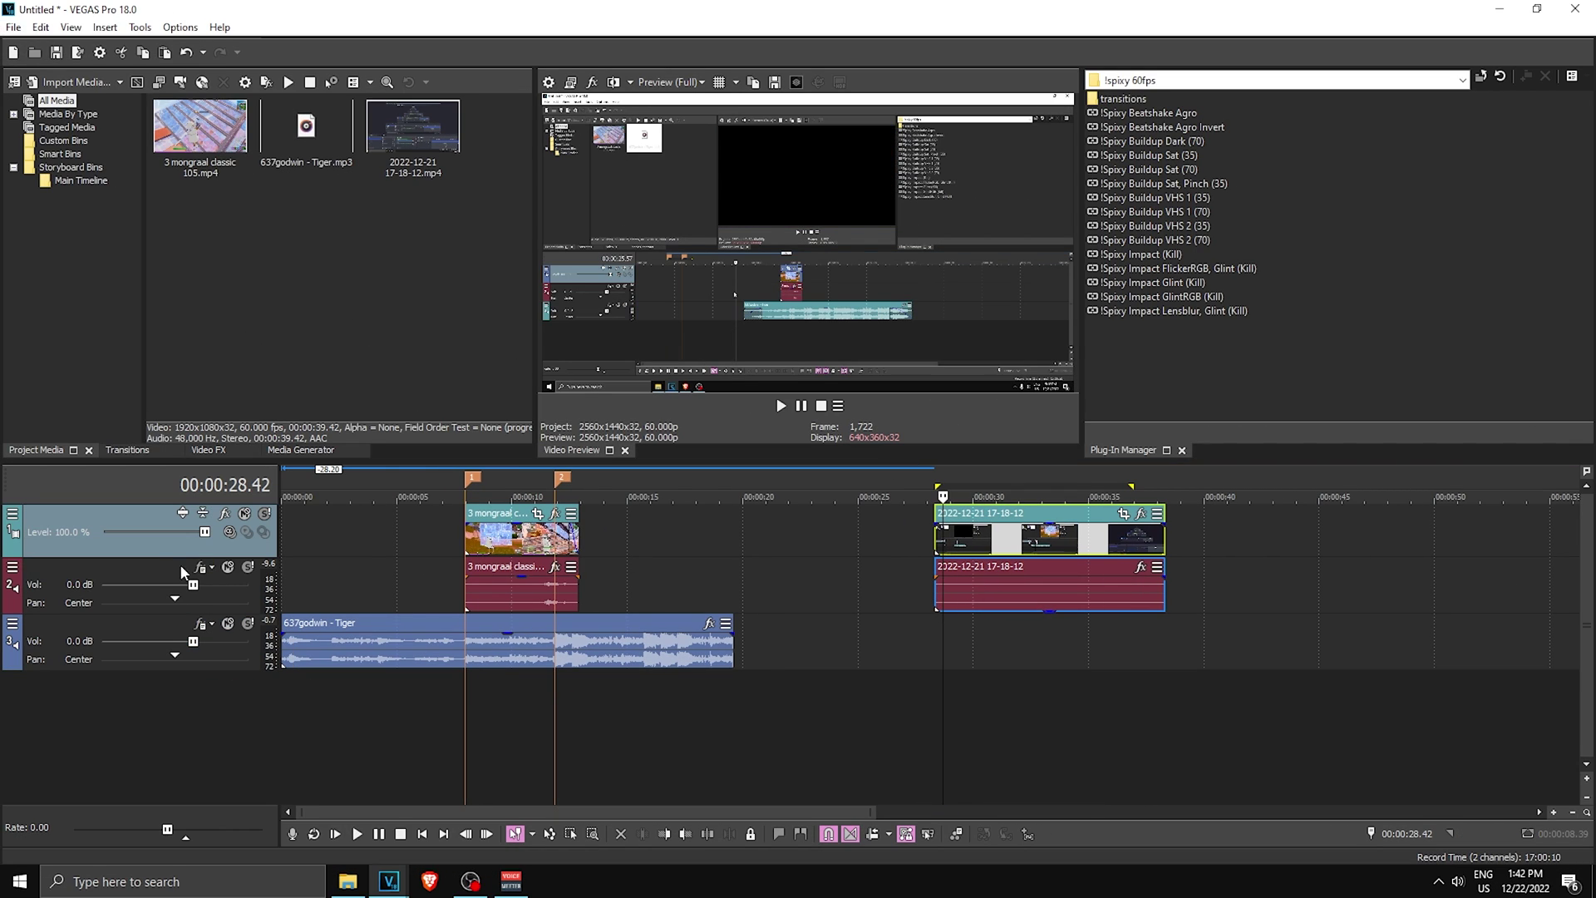
left_click_drag(975, 545, 740, 534)
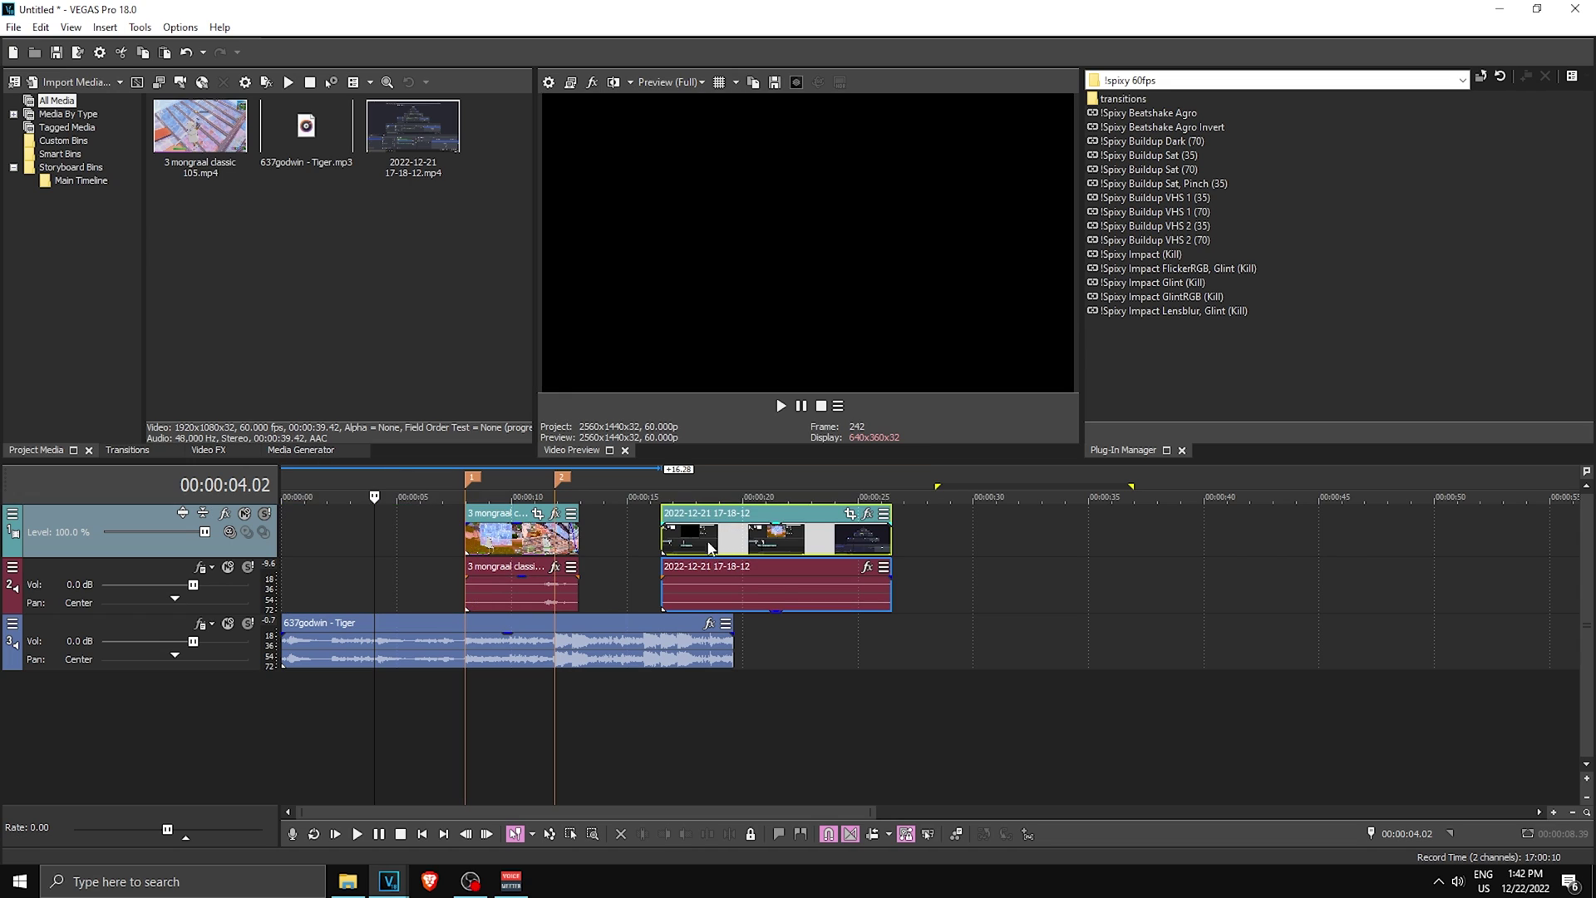
Select the time range from 00:00:00.00 to 00:00:04.00 at the start of the song's intro
scroll(709, 579, "up", 3)
scroll(707, 579, "down", 1)
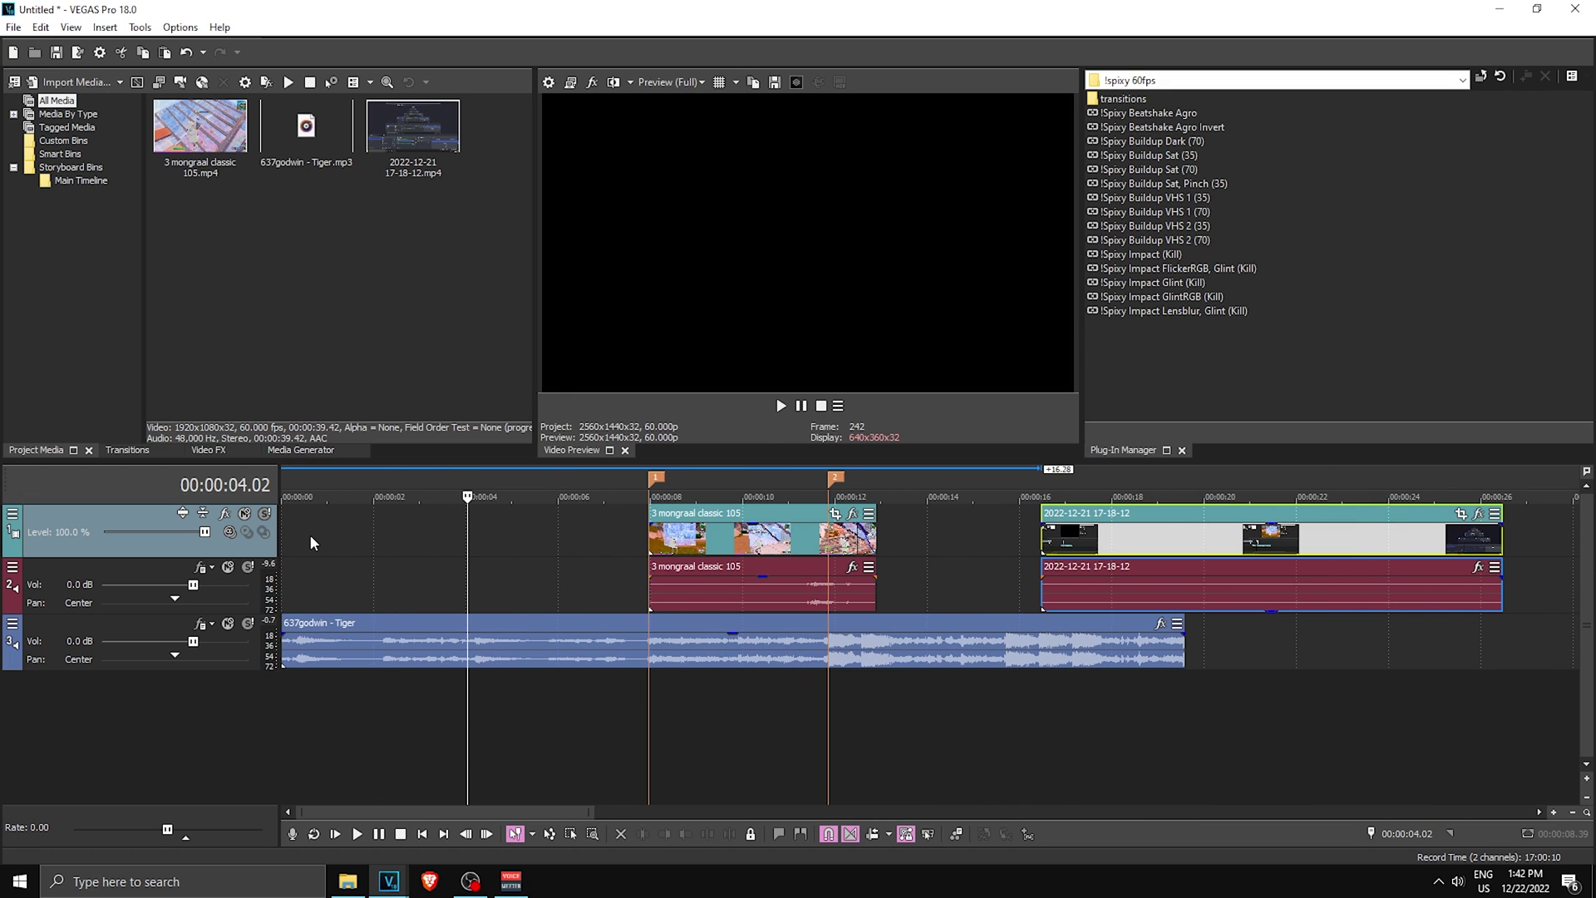
left_click_drag(285, 675, 466, 674)
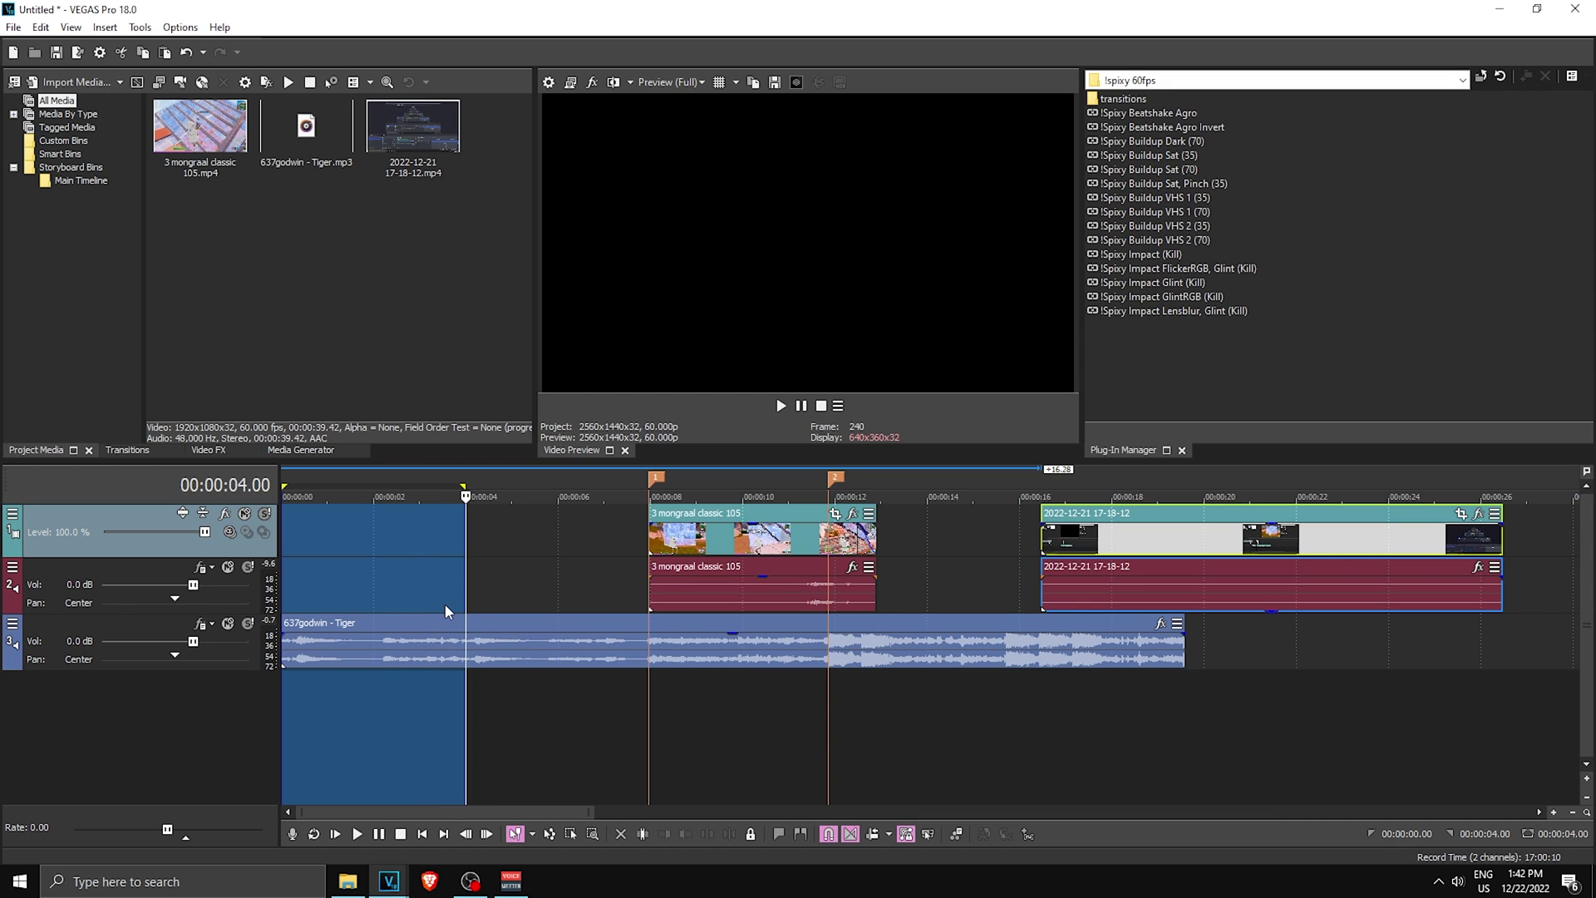
left_click(441, 597)
left_click(781, 406)
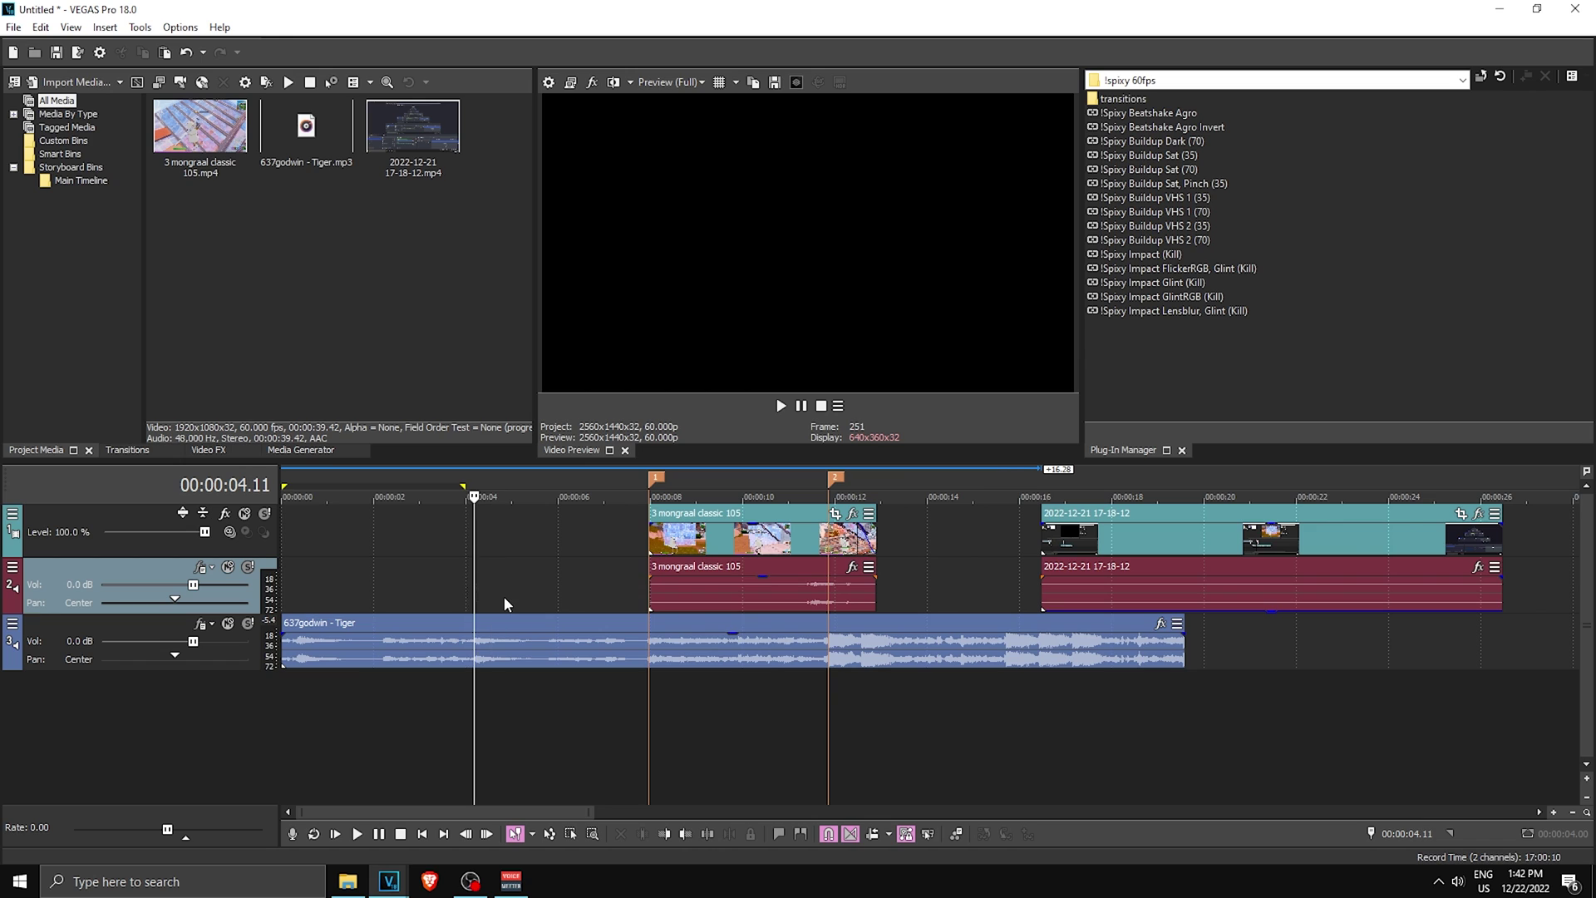
scroll(505, 605, "up", 2)
scroll(903, 550, "down", 2)
left_click_drag(1099, 552, 532, 564)
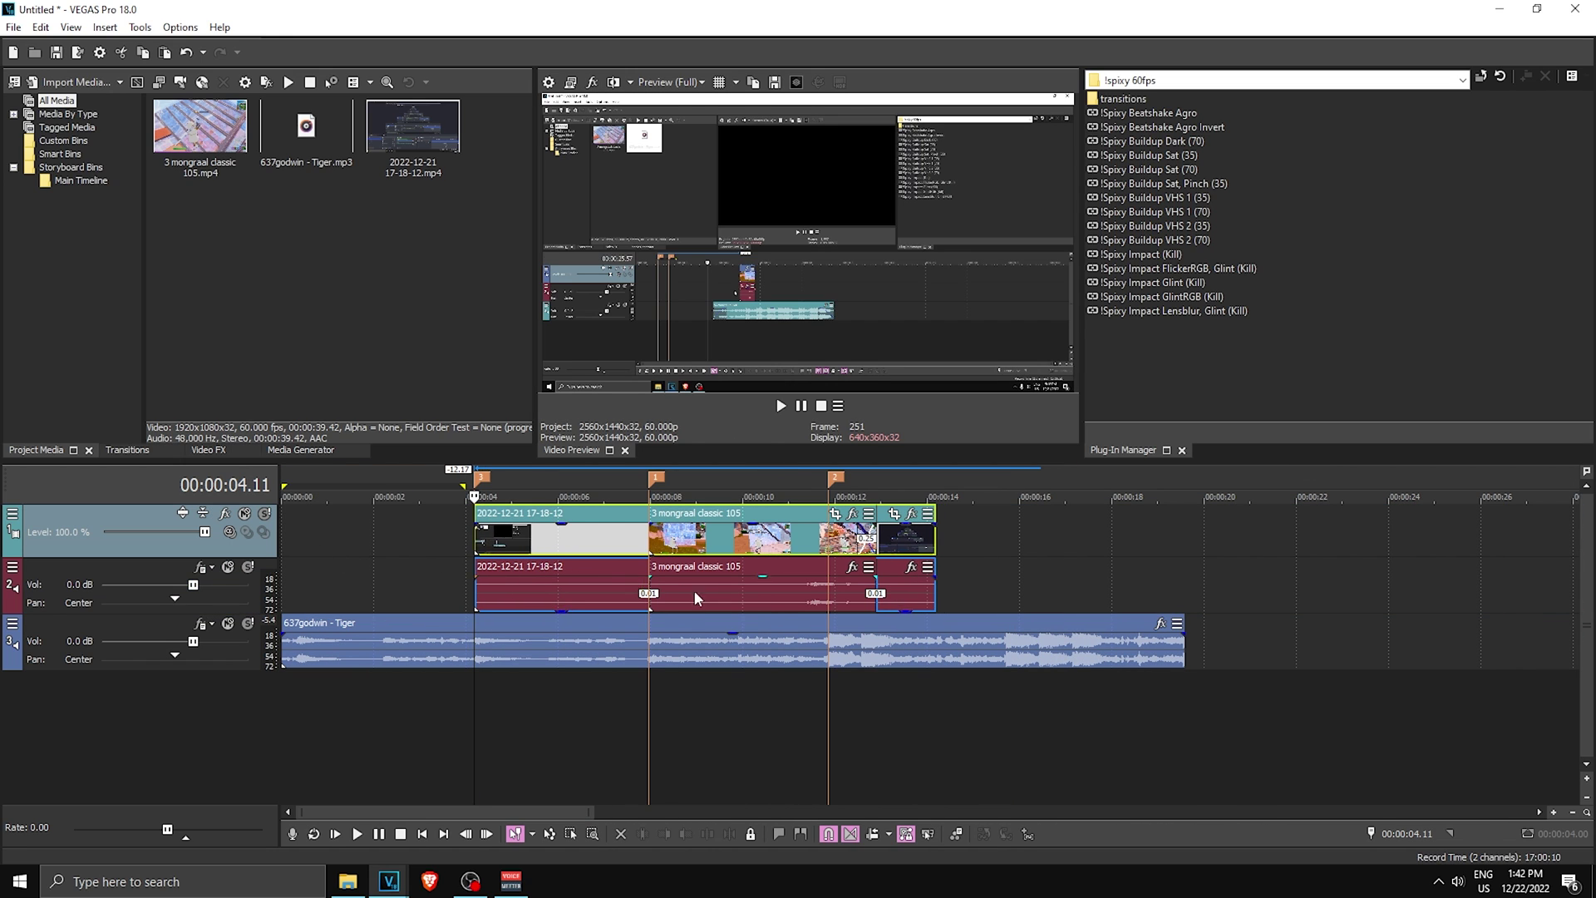
scroll(696, 597, "up", 4)
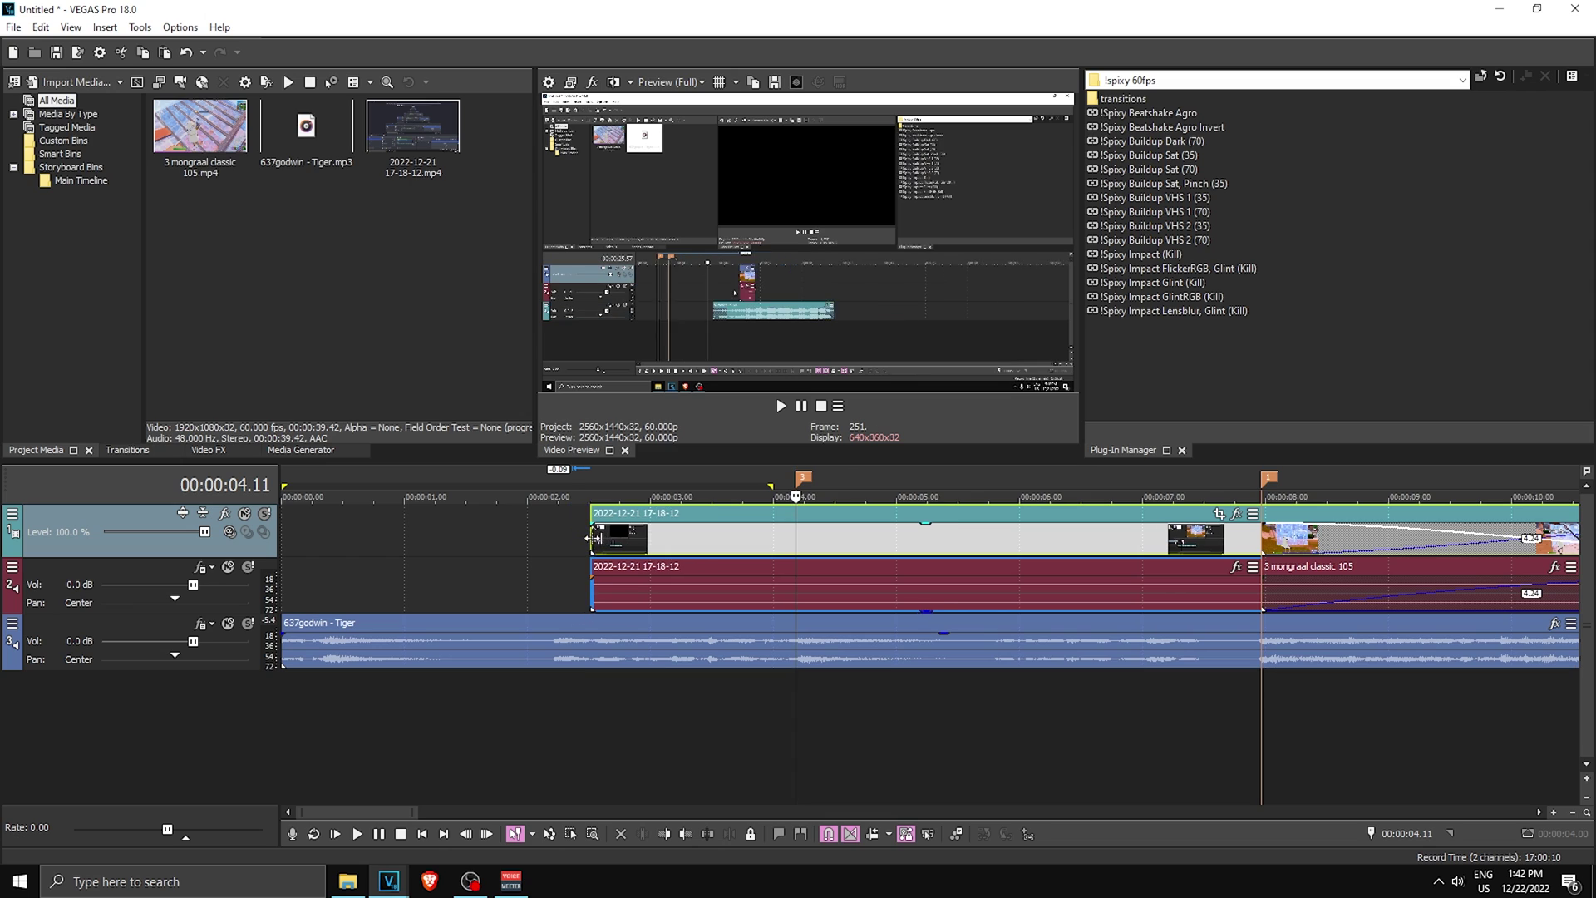
mouse_move(593, 539)
left_mouse_down()
mouse_move(742, 526)
mouse_move(675, 524)
mouse_move(727, 526)
left_mouse_up()
mouse_move(740, 536)
left_mouse_down()
mouse_move(816, 545)
mouse_move(803, 550)
left_mouse_up()
scroll(790, 555, "down", 1)
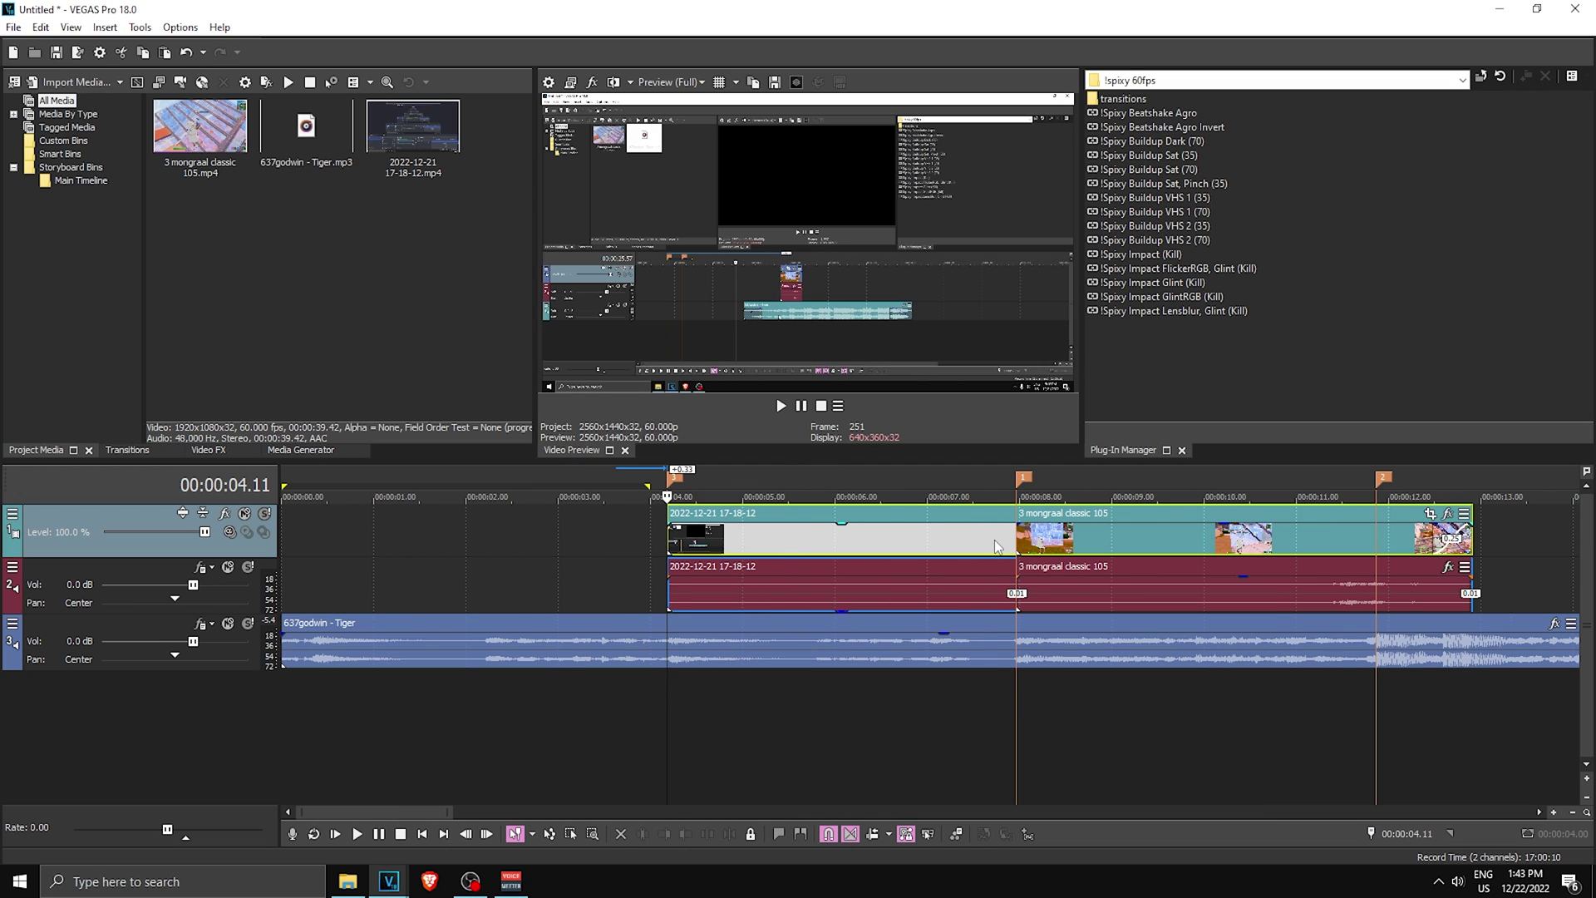
mouse_move(998, 547)
left_mouse_down()
mouse_move(981, 548)
mouse_move(1016, 544)
left_mouse_up()
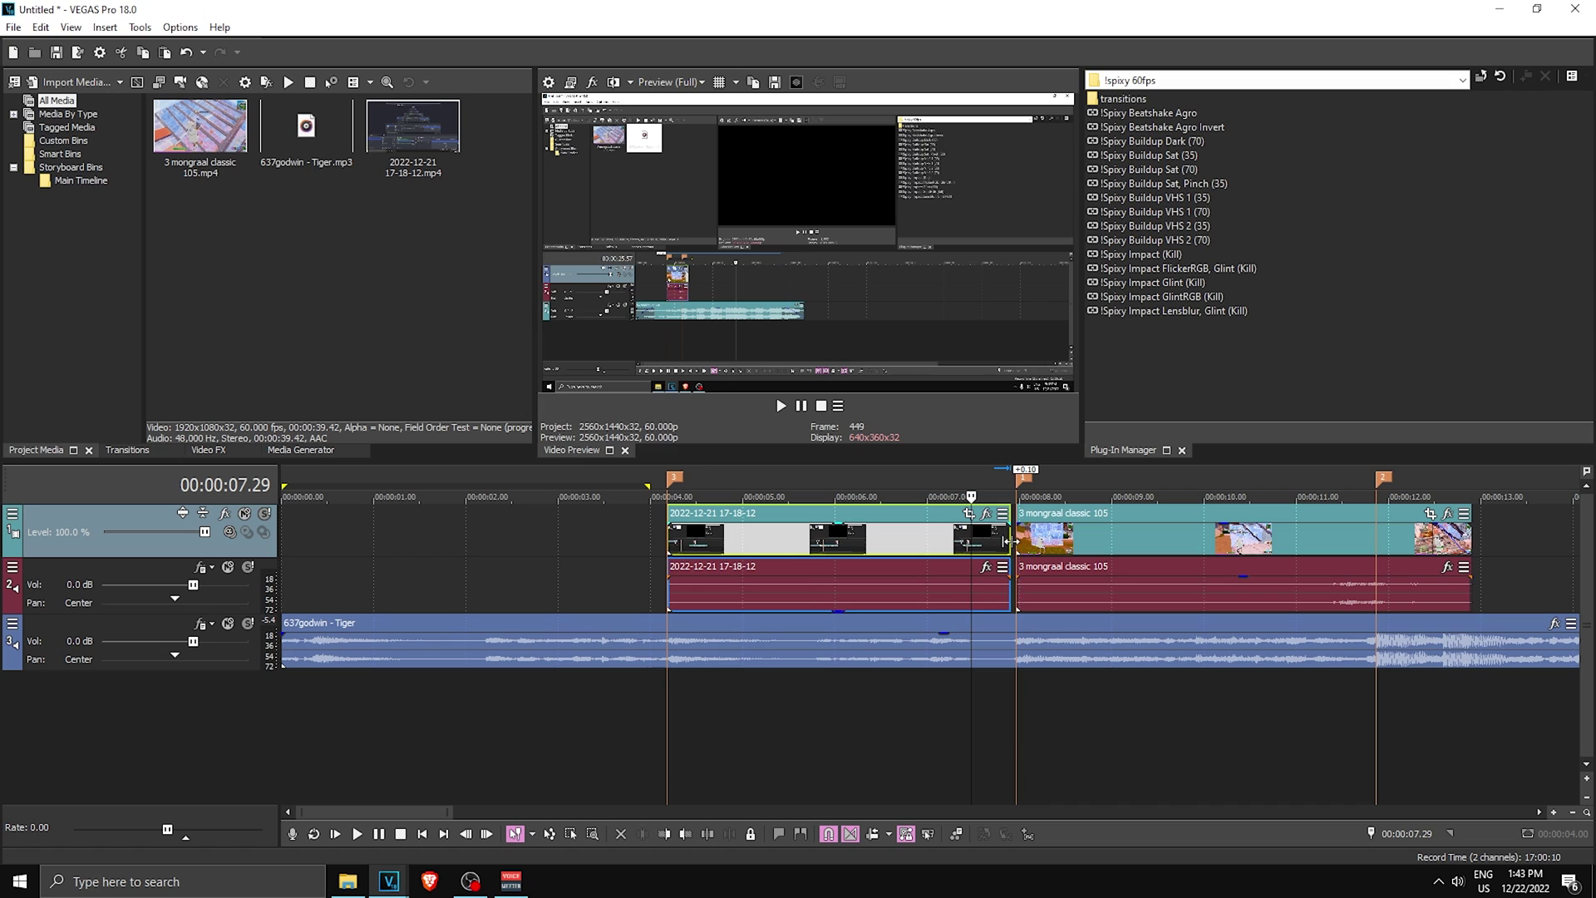
left_click_drag(668, 701, 965, 720)
right_click(894, 544)
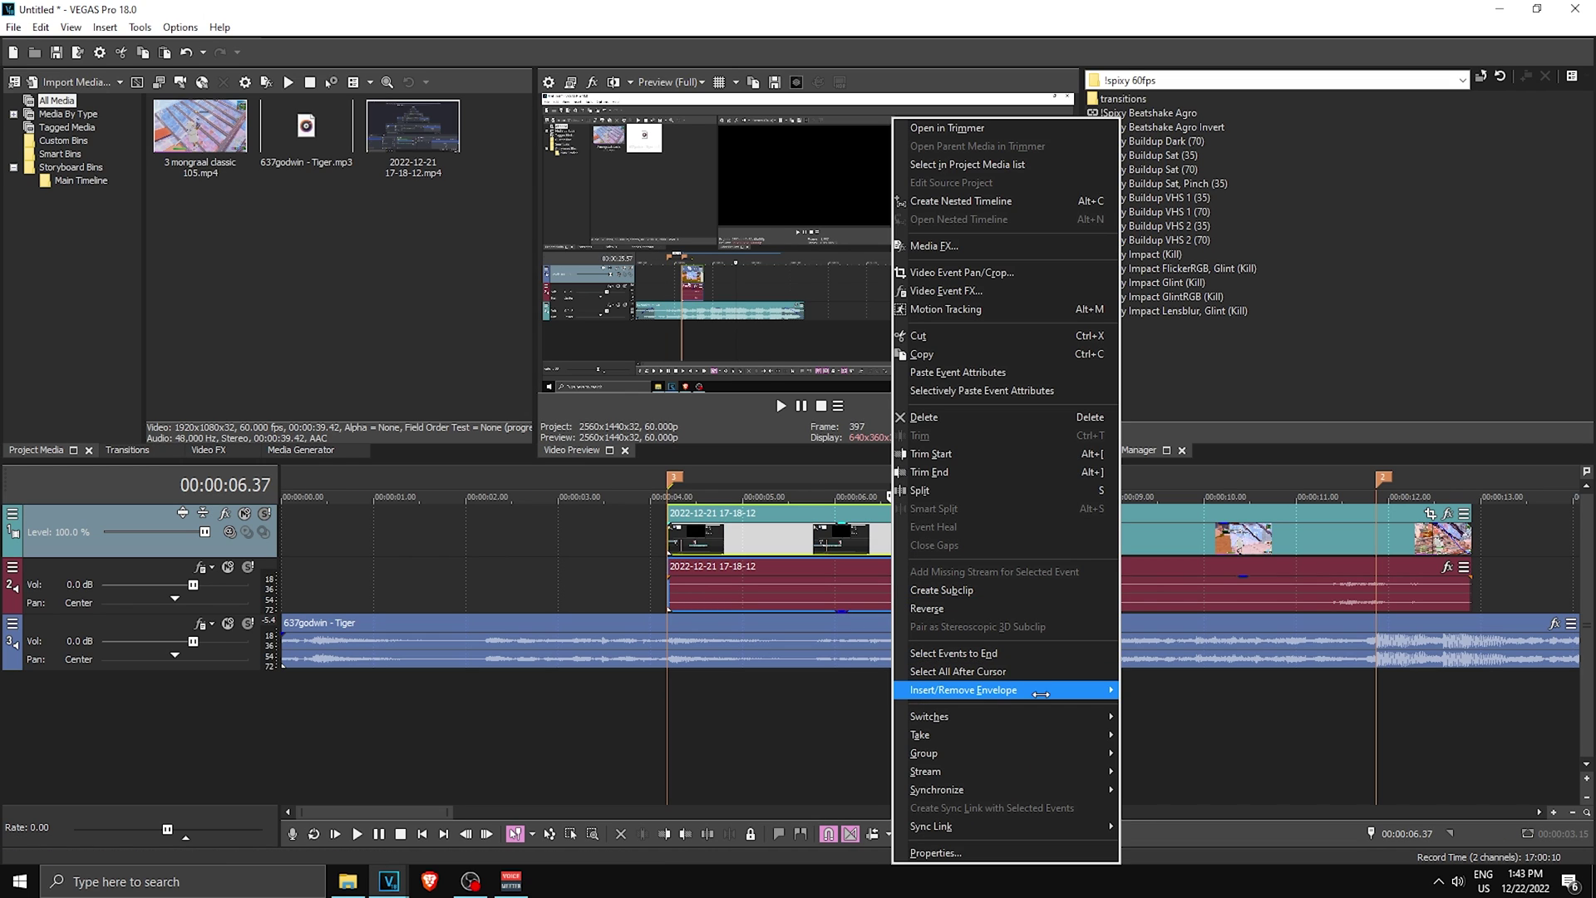
mouse_move(998, 691)
left_click(1164, 691)
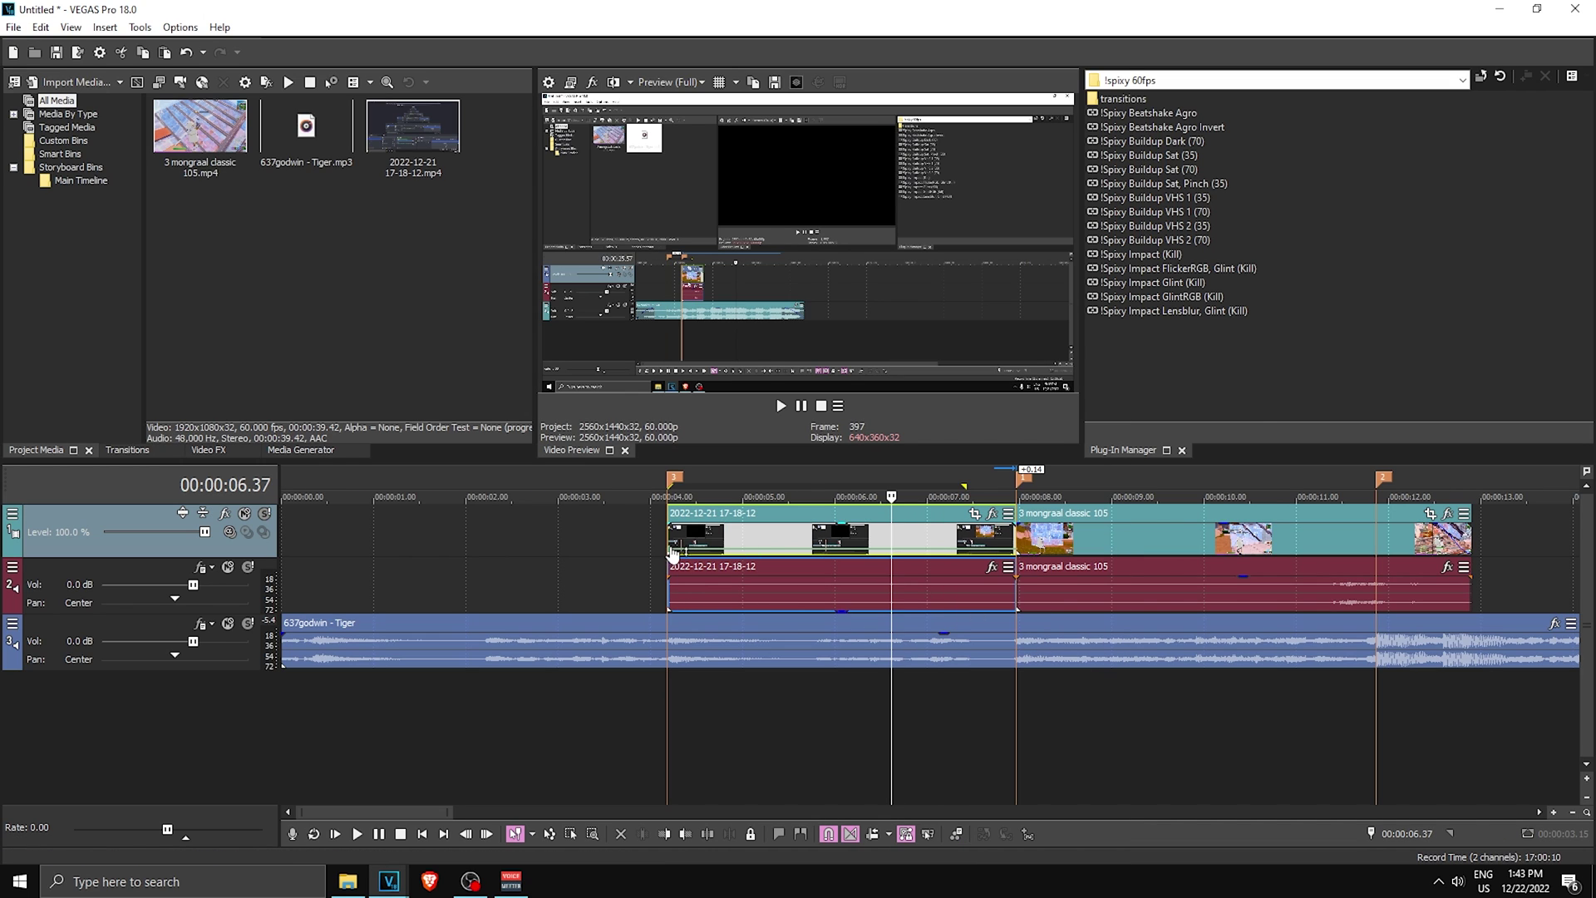
left_click_drag(670, 550, 673, 546)
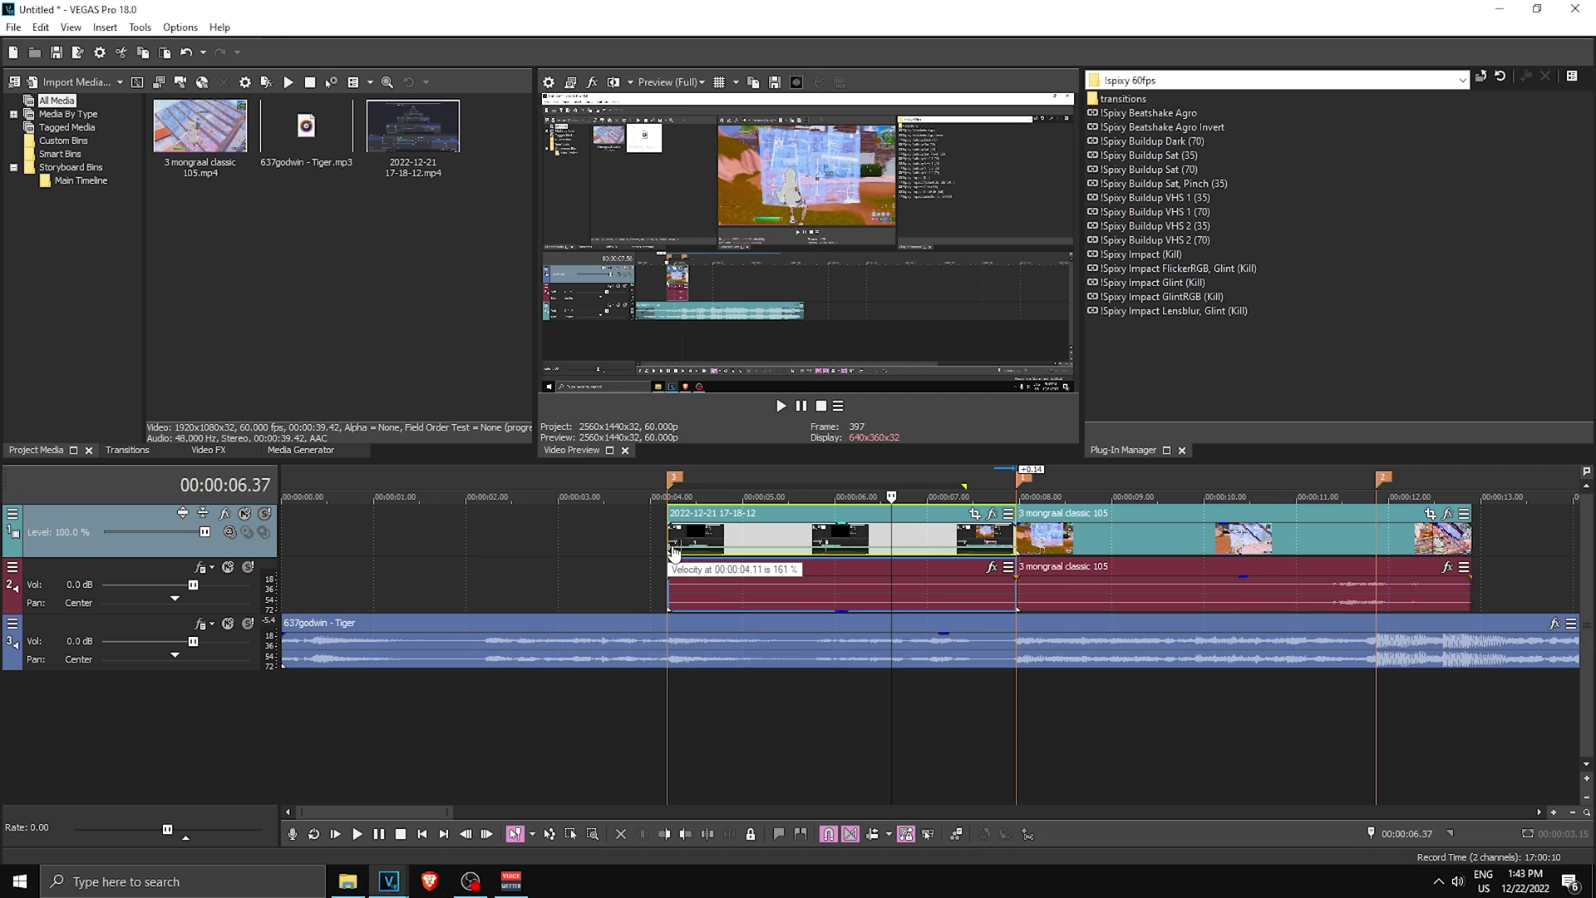
left_click_drag(910, 694, 1013, 691)
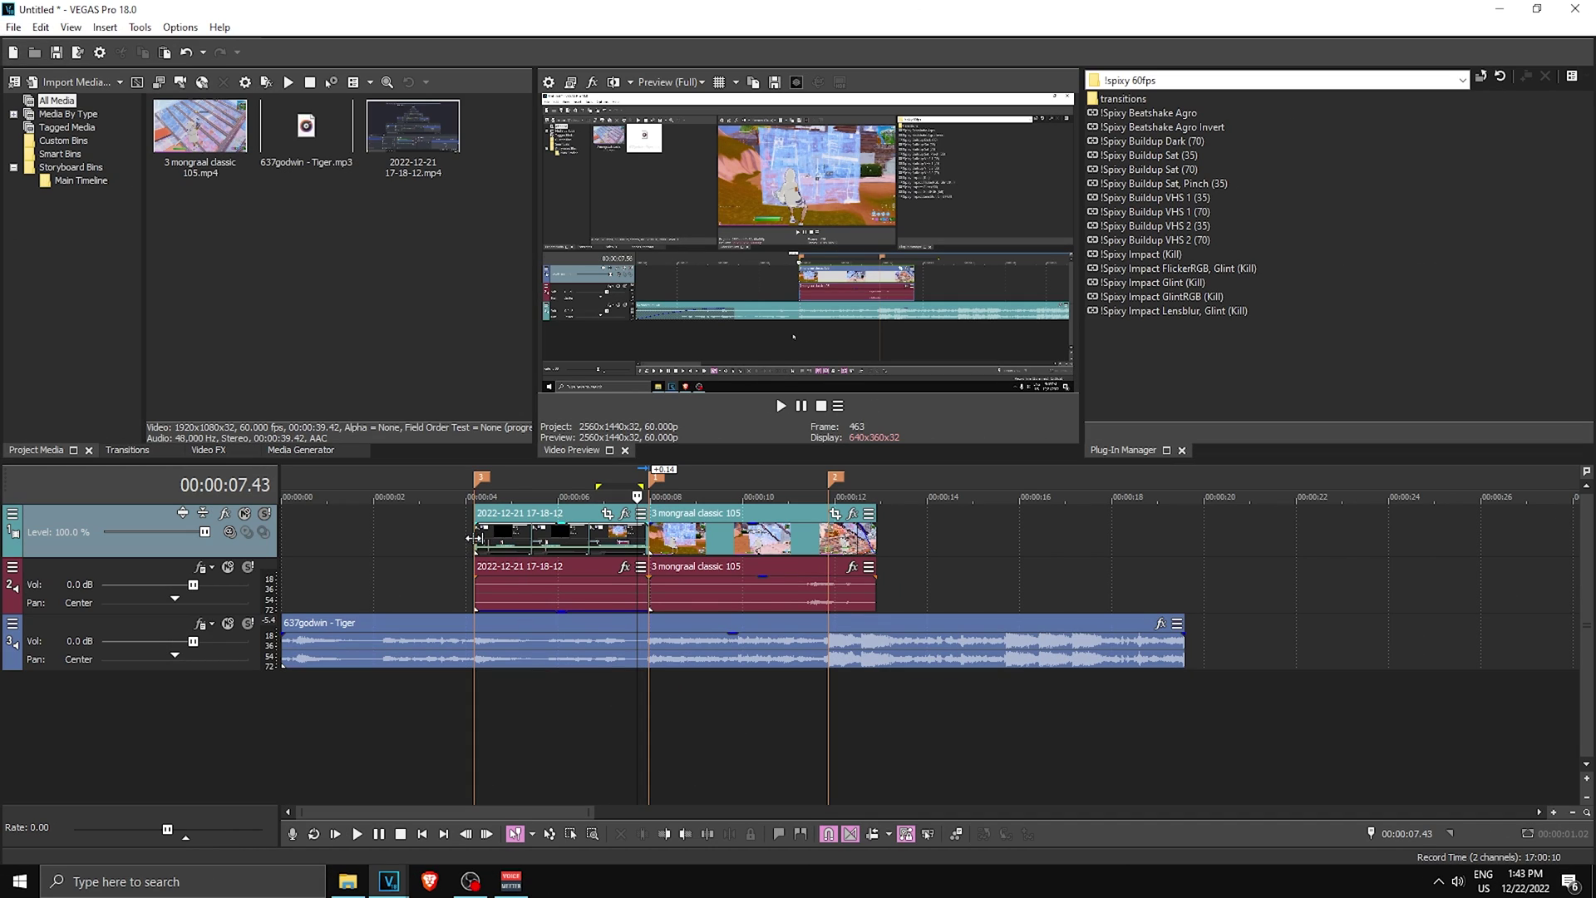
left_click(473, 537)
scroll(514, 590, "up", 2)
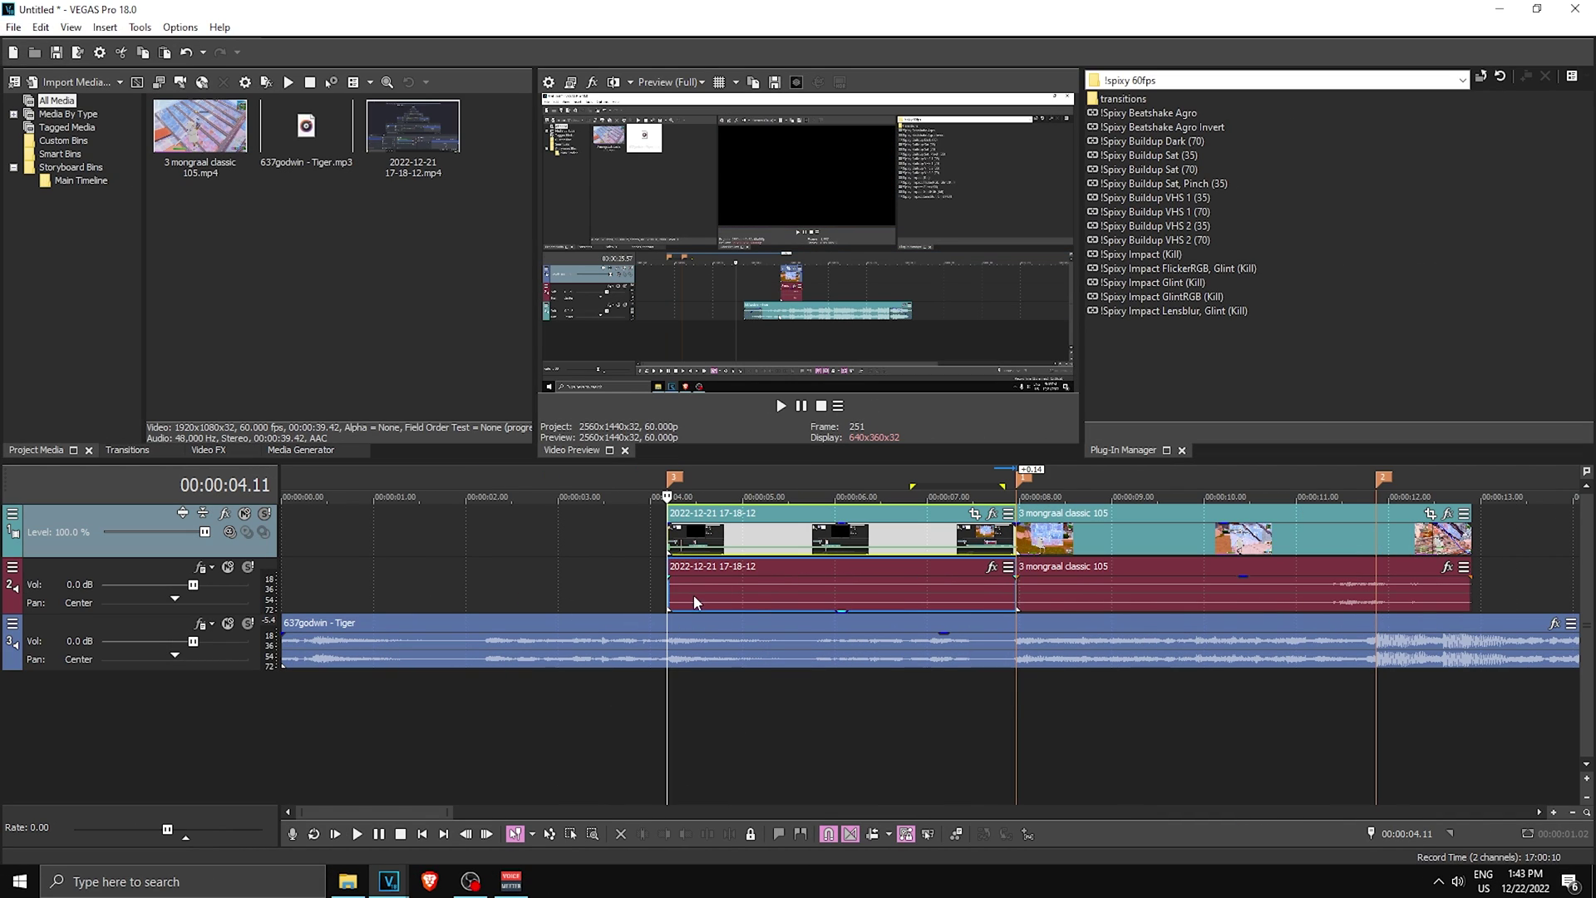
left_click(775, 82)
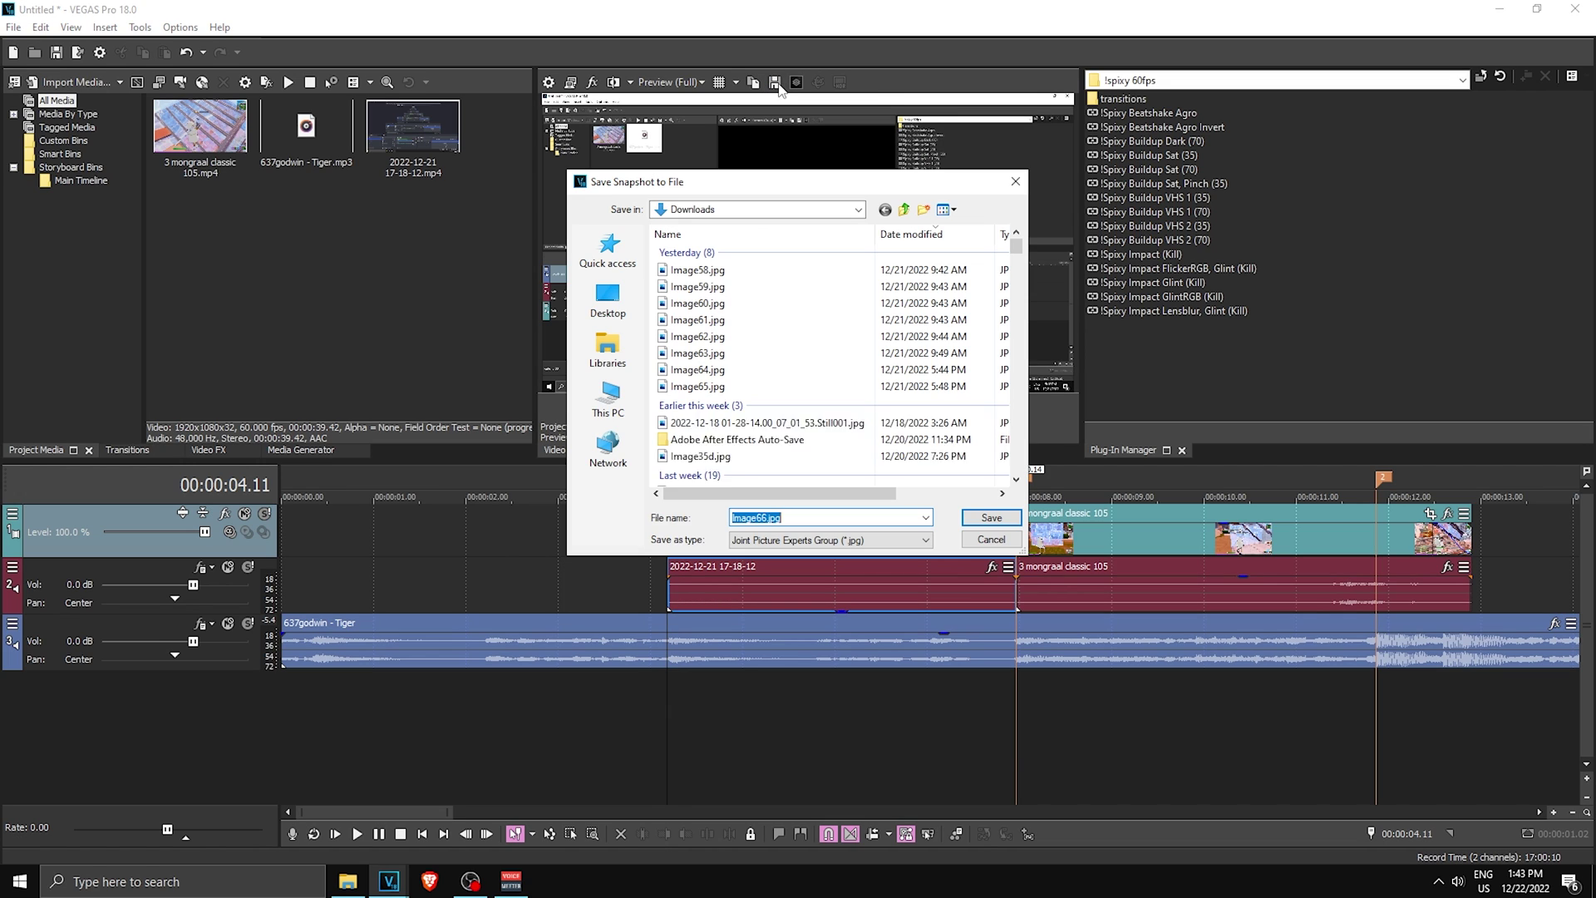
left_click(991, 518)
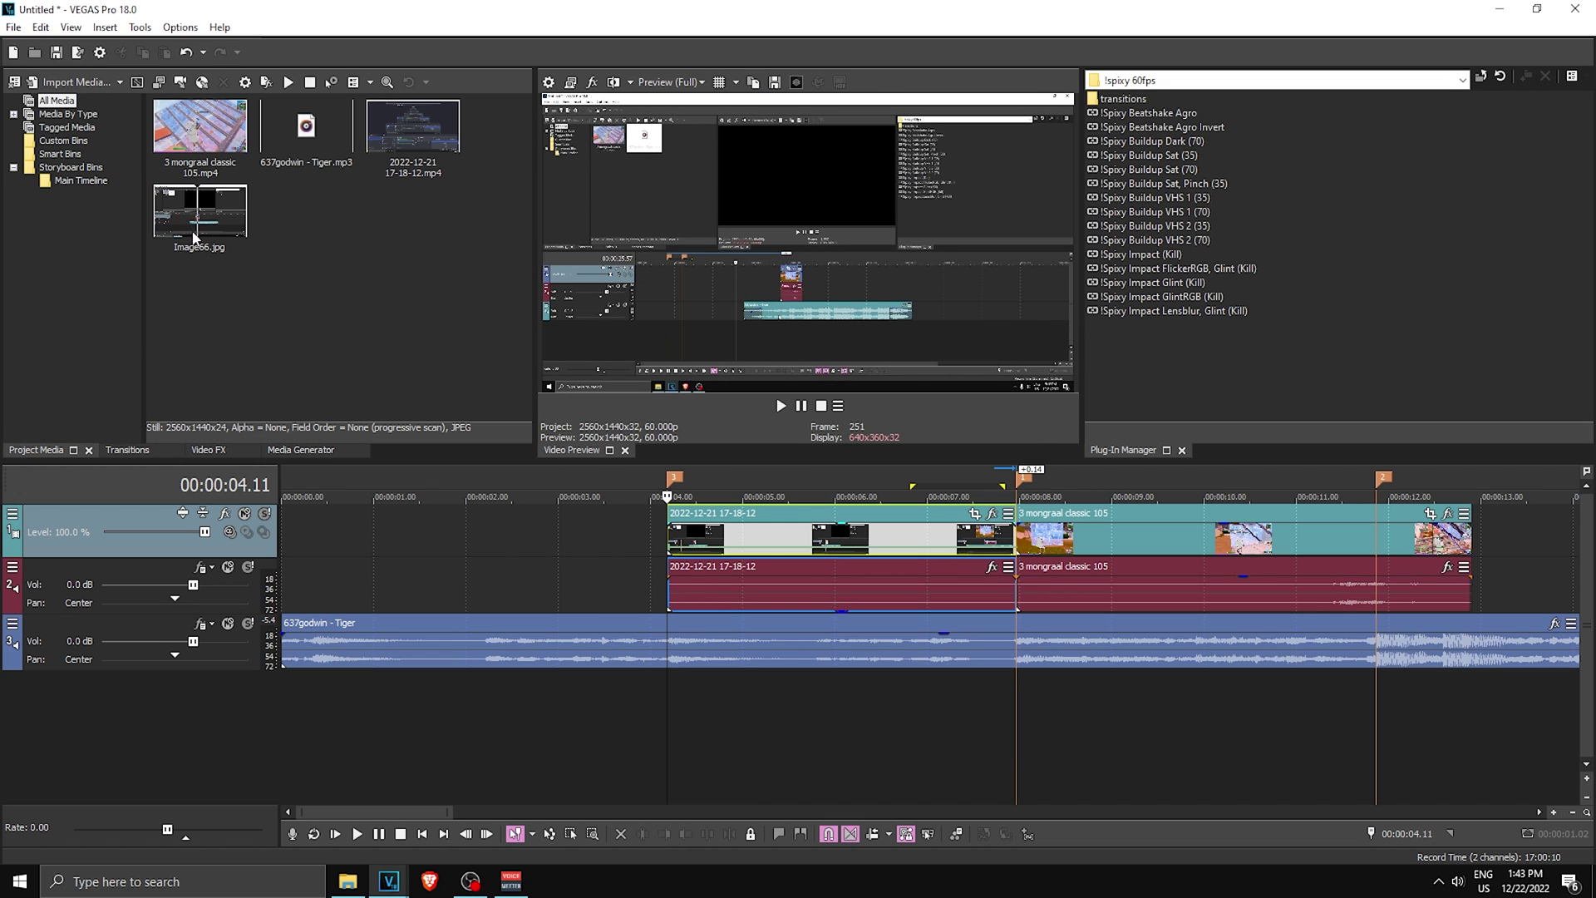
Insert five new video tracks above the existing video track
scroll(399, 595, "down", 3)
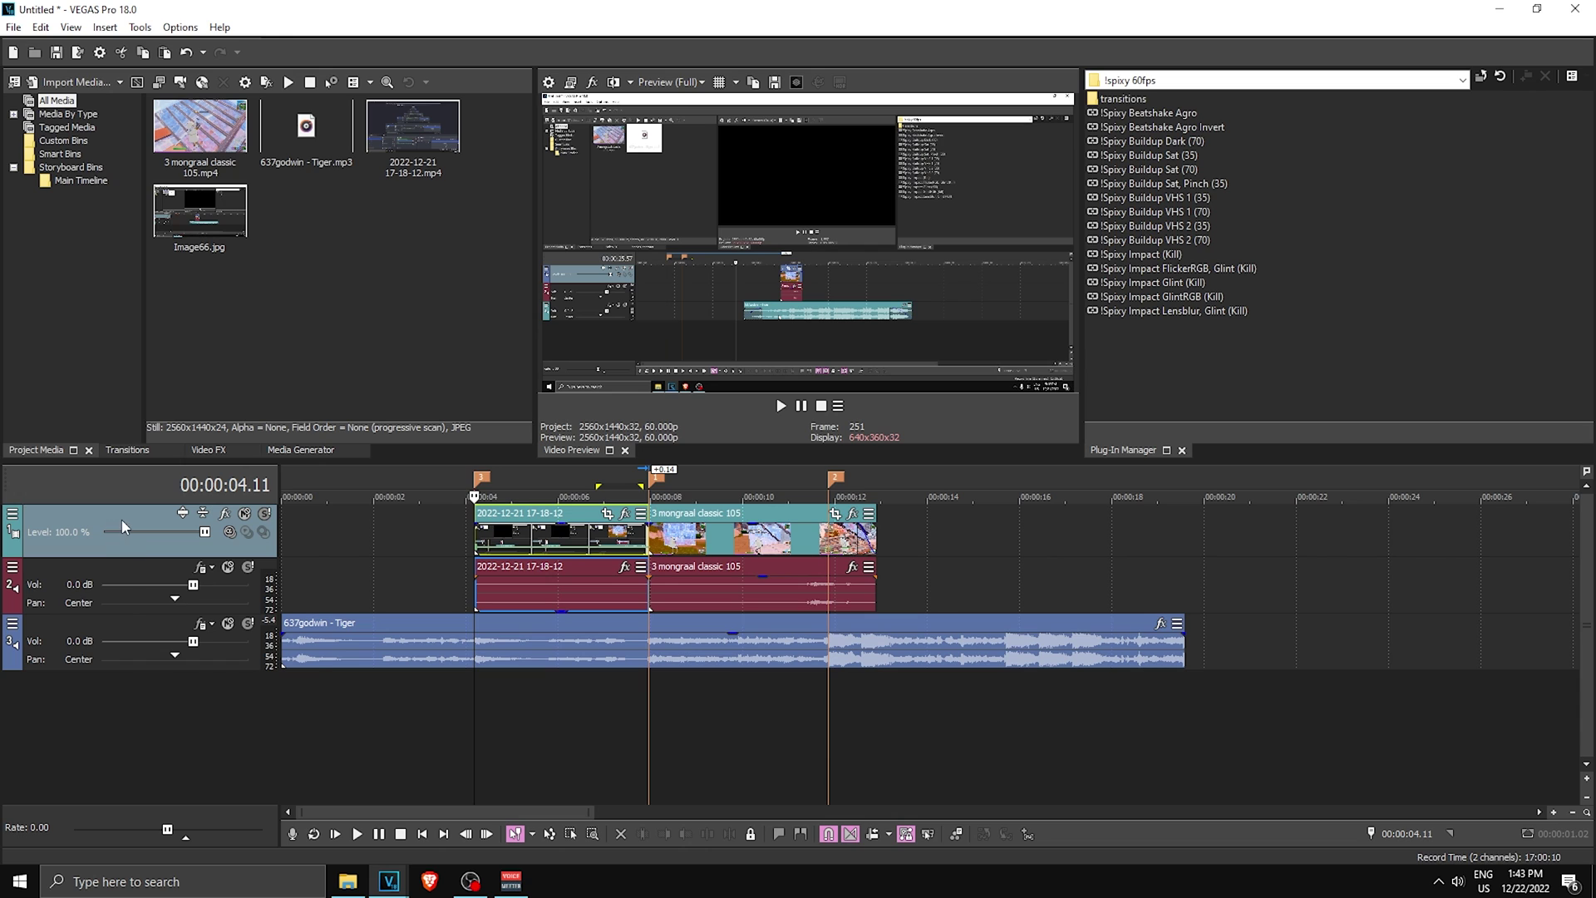
right_click(110, 519)
left_click(160, 560)
right_click(123, 517)
left_click(165, 553)
right_click(132, 508)
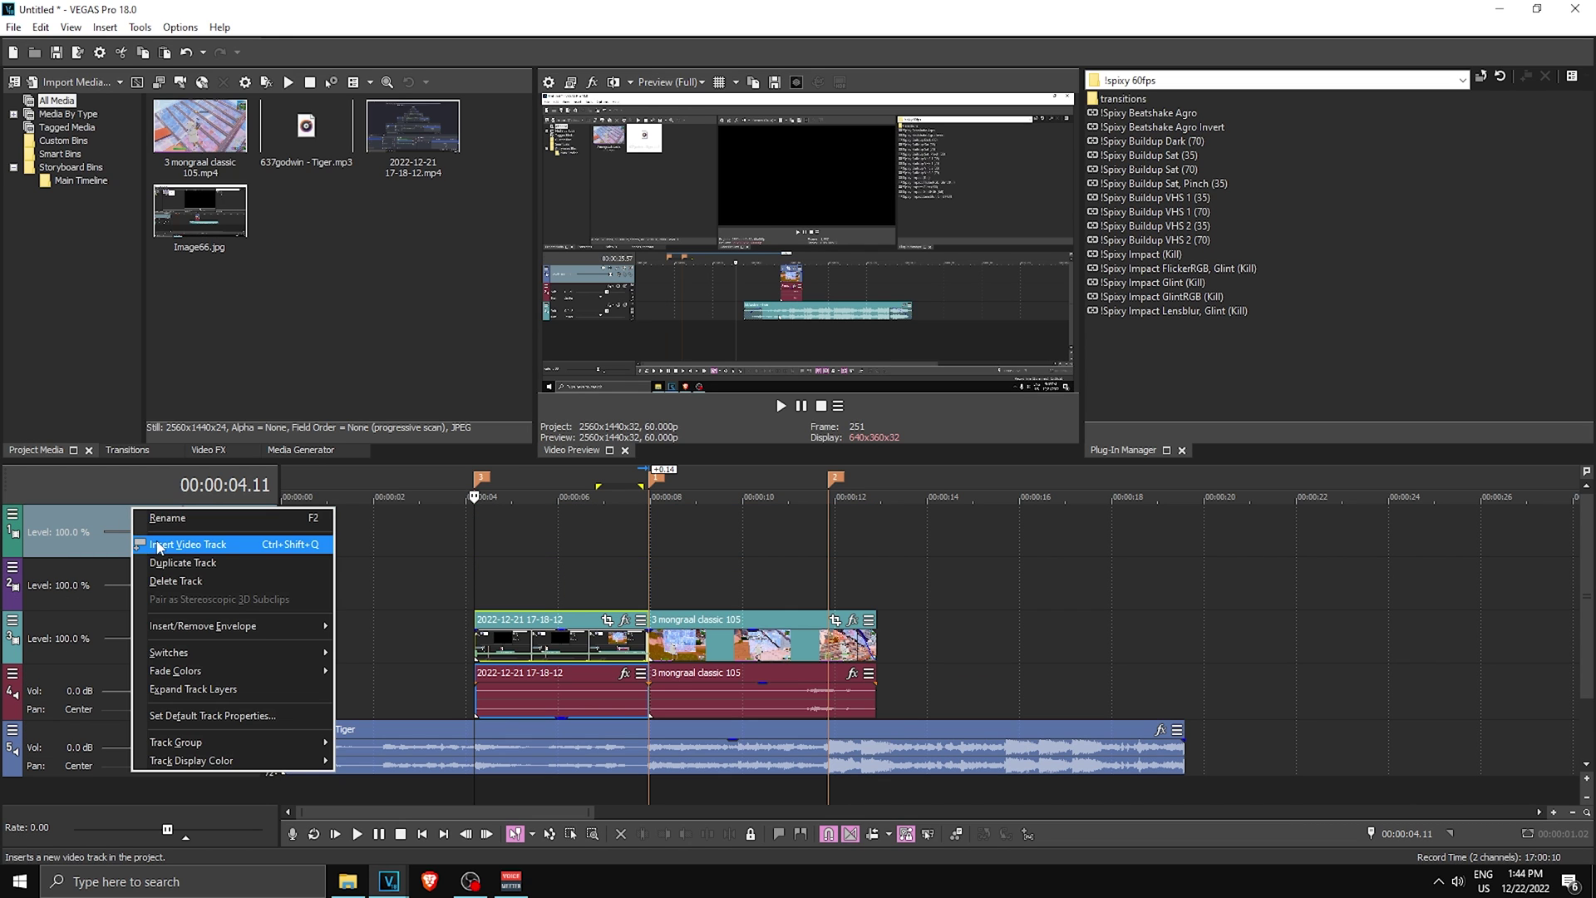
left_click(158, 547)
right_click(119, 511)
left_click(146, 545)
right_click(142, 515)
left_click(167, 550)
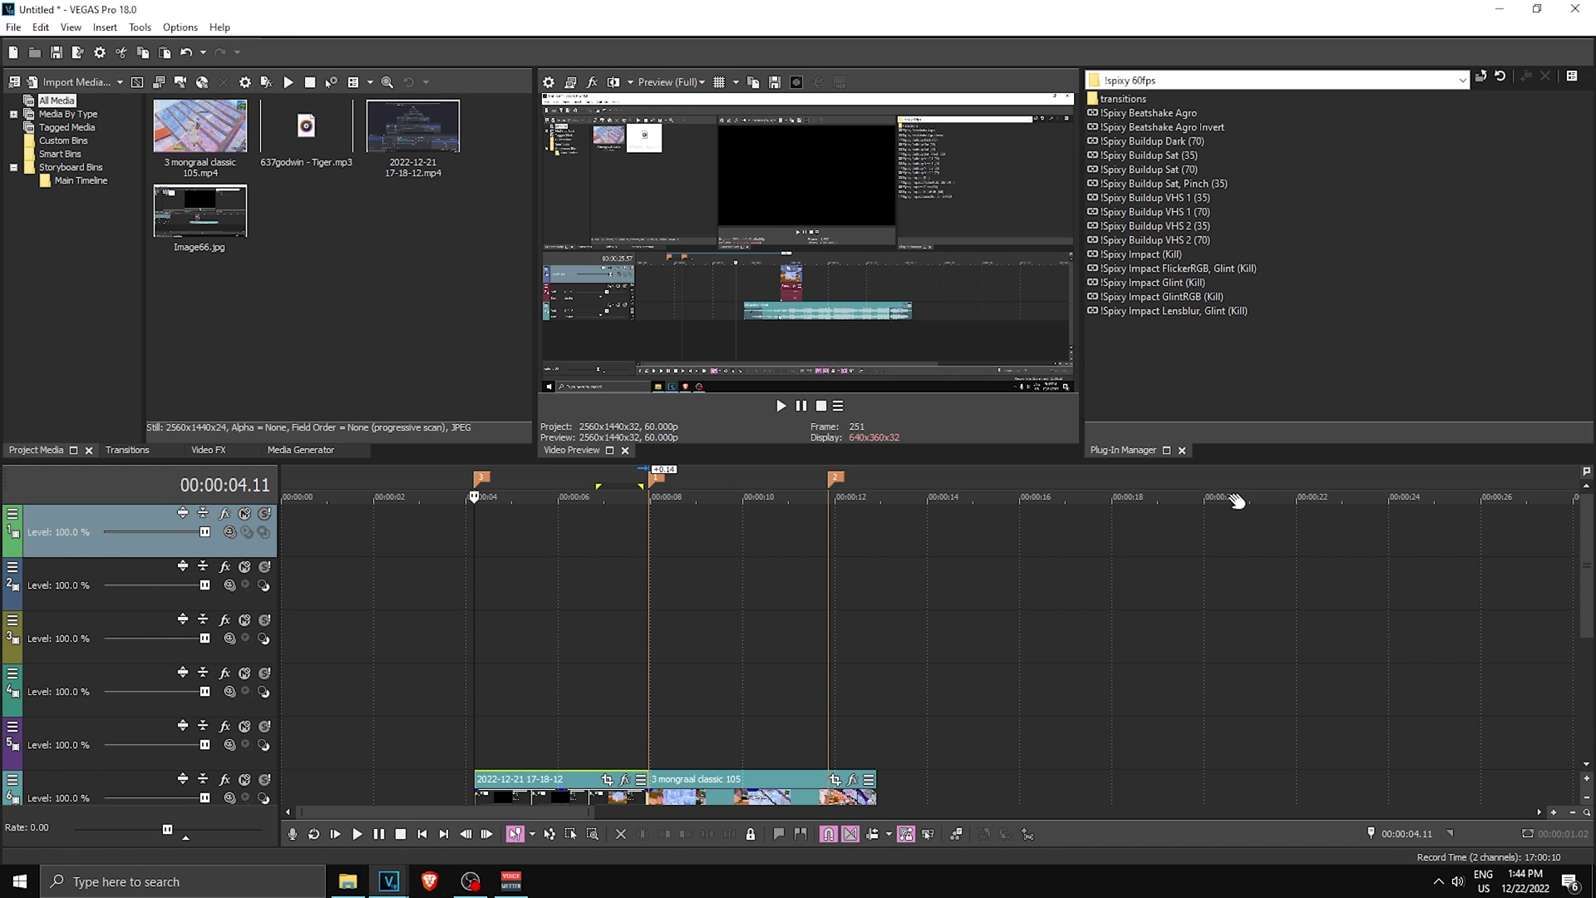
Place Image66.jpg at the timeline start on the clips' video track, filling the gap up to 00:00:04.11
scroll(1237, 515, "down", 2)
mouse_move(184, 253)
left_mouse_down()
mouse_move(259, 615)
mouse_move(522, 639)
mouse_move(475, 647)
left_mouse_up()
left_click_drag(334, 602, 342, 602)
scroll(353, 604, "up", 3)
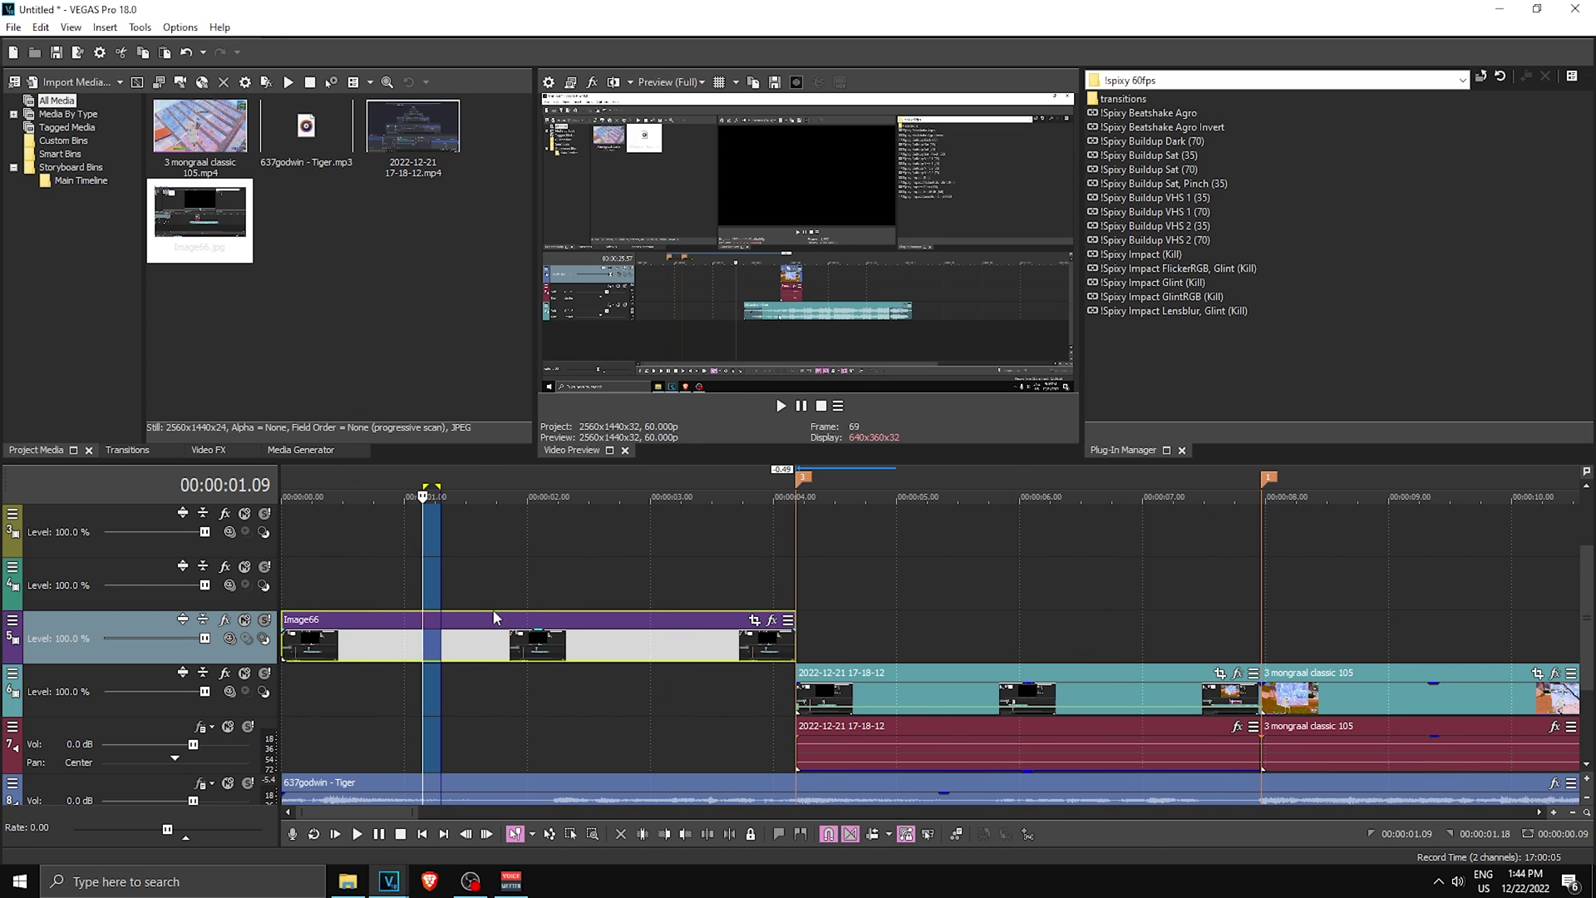
left_click(451, 604)
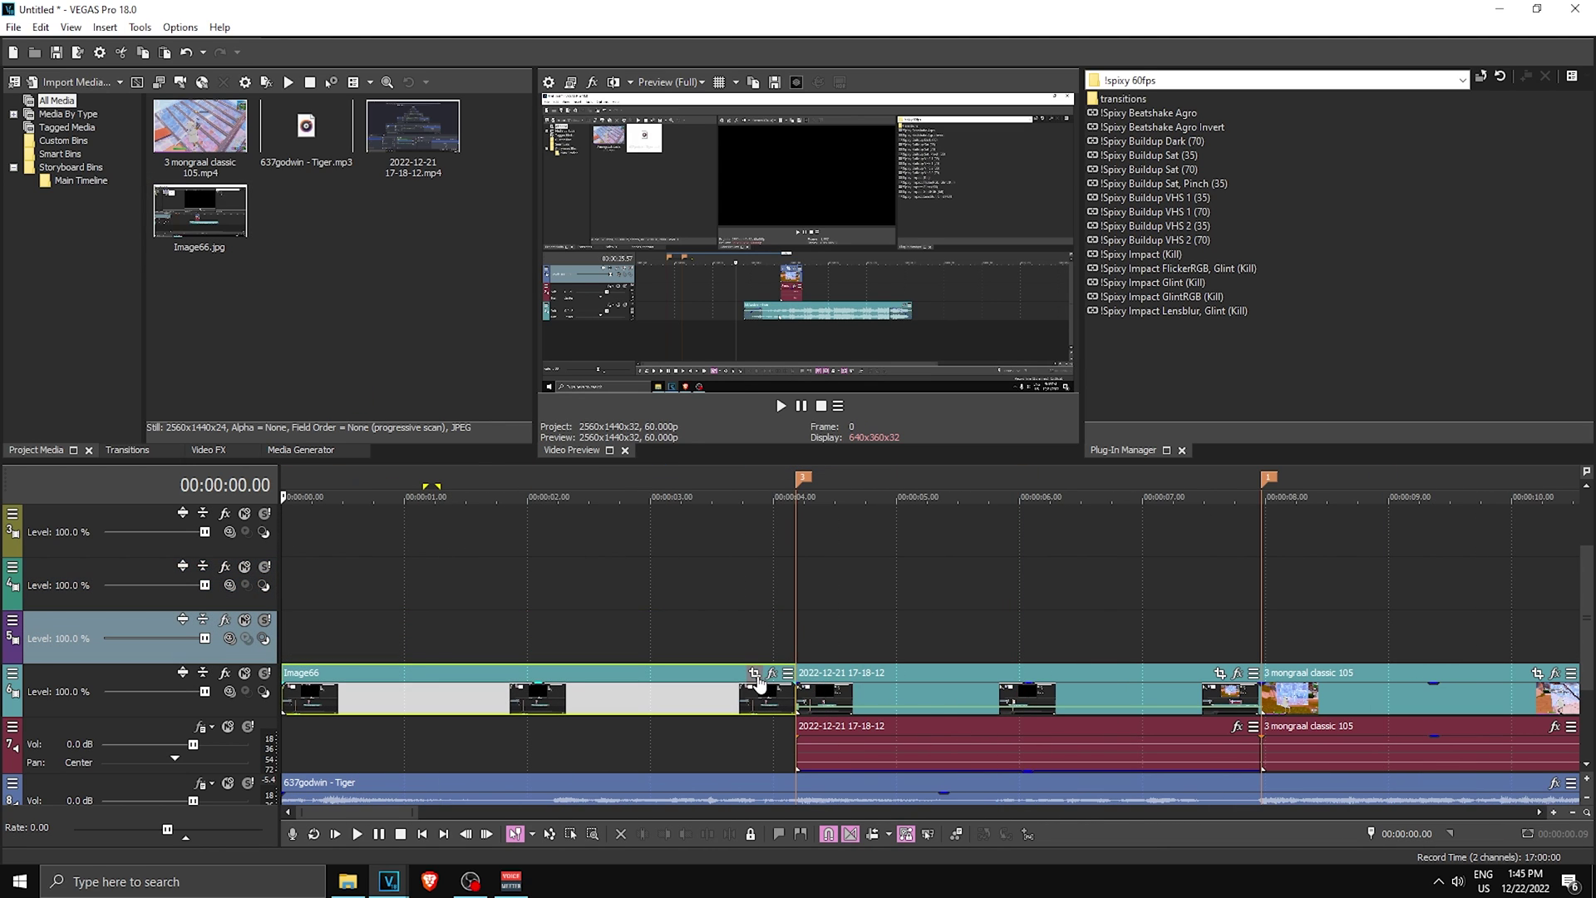
Crop the Image66 event to about 2,344.8 by 1,318.9 around its center and enable its mask
left_click(754, 672)
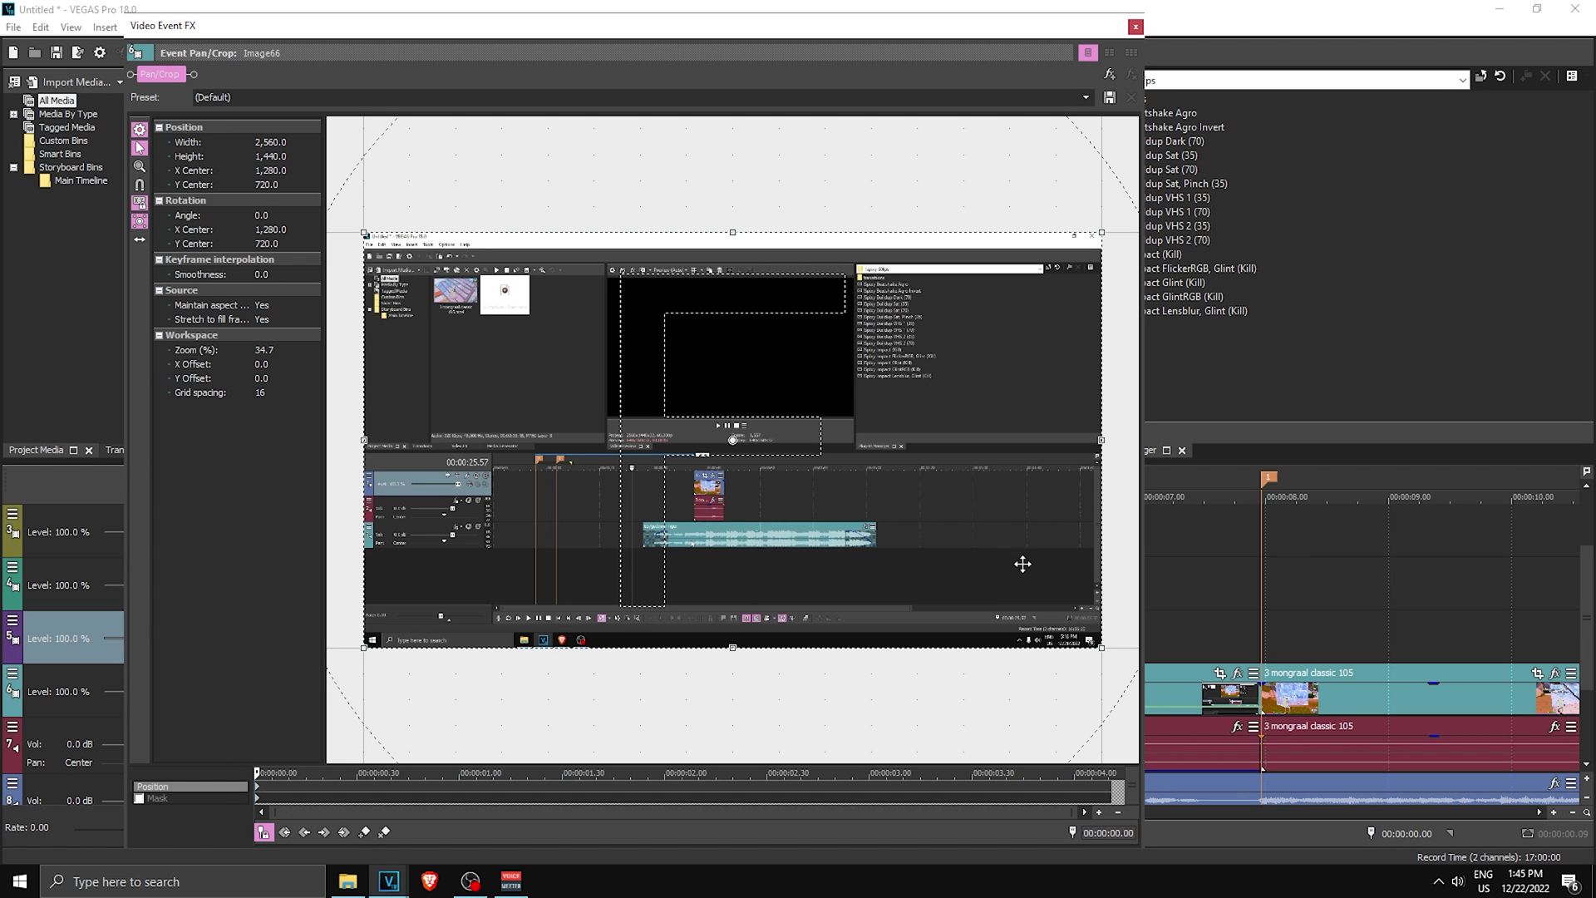
left_click_drag(1103, 649, 1094, 632)
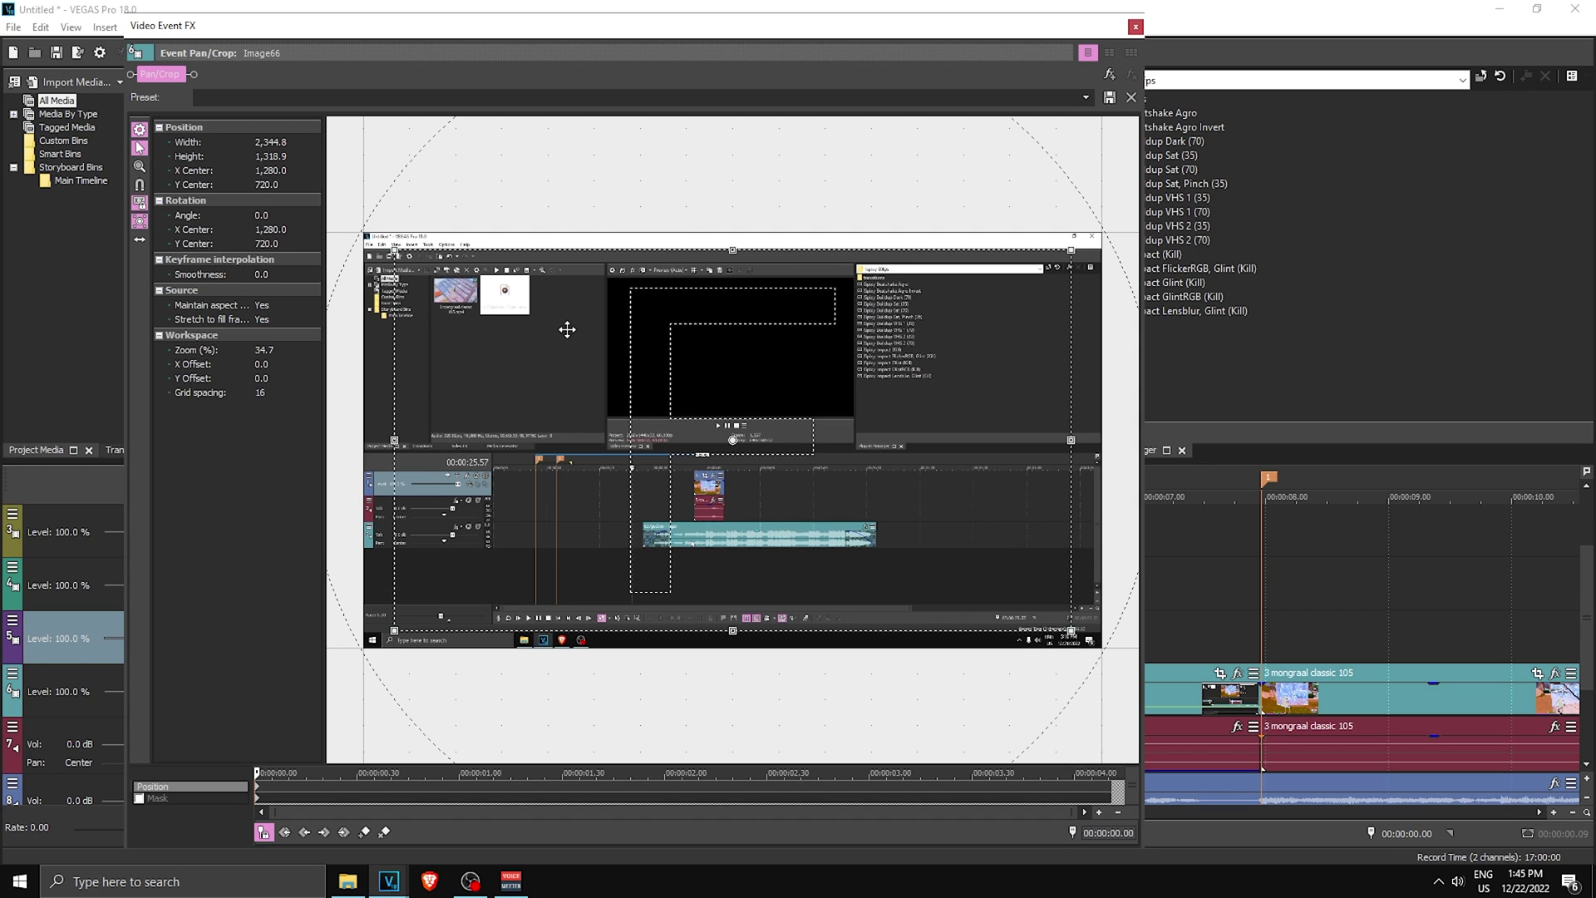
left_click(160, 798)
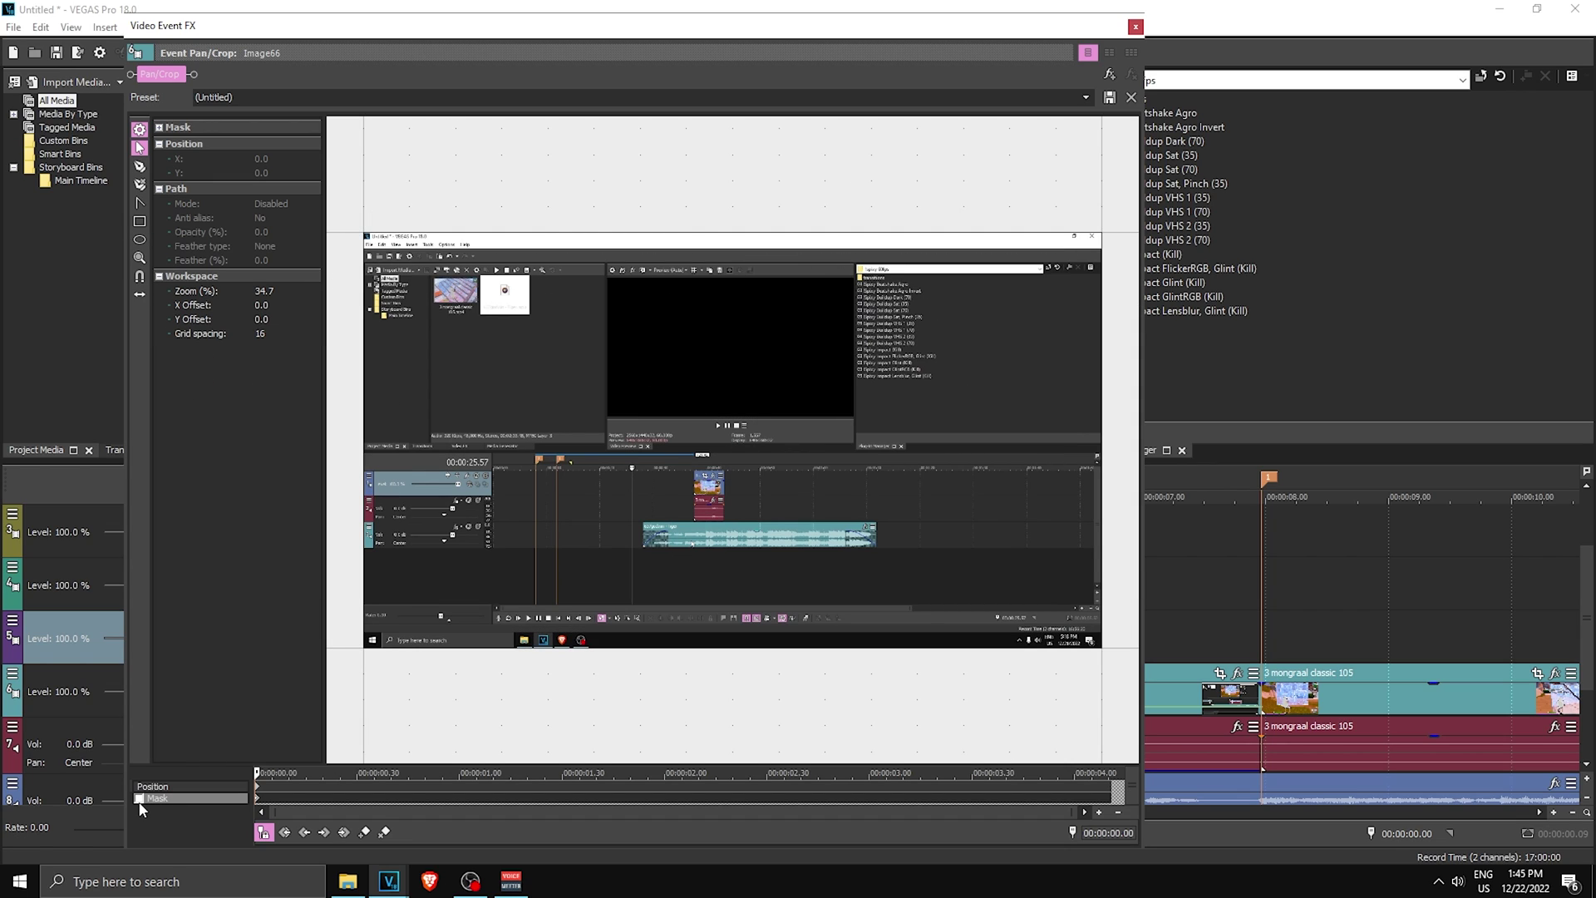
left_click(139, 799)
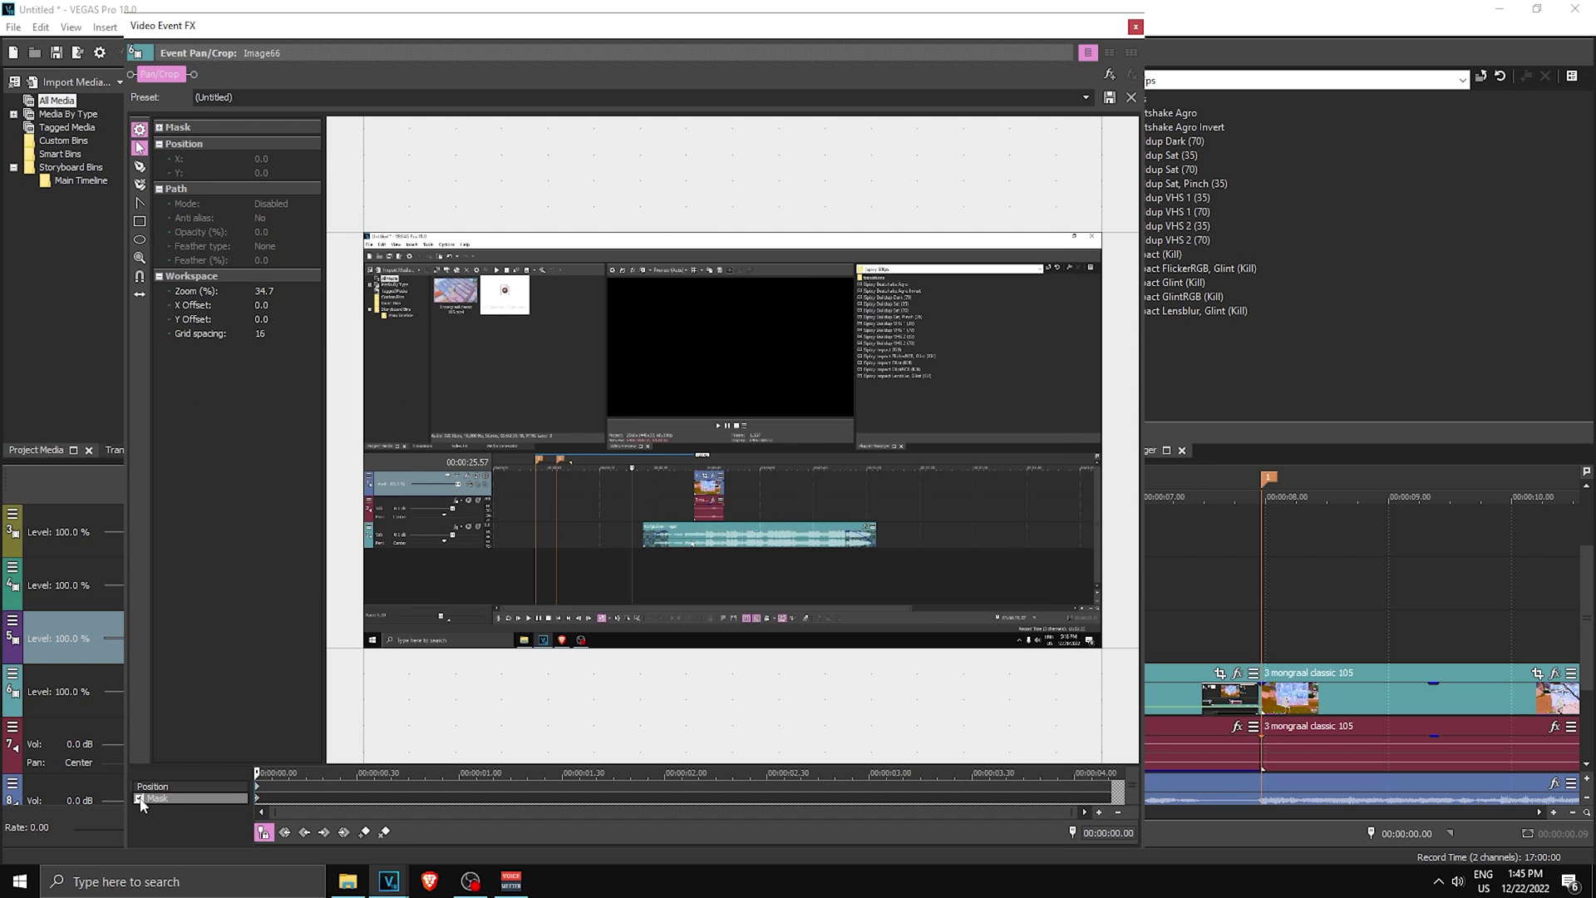
left_click(263, 834)
Draw a rectangular mask around the Video Preview window pictured in the Image66 event
scroll(748, 270, "up", 8)
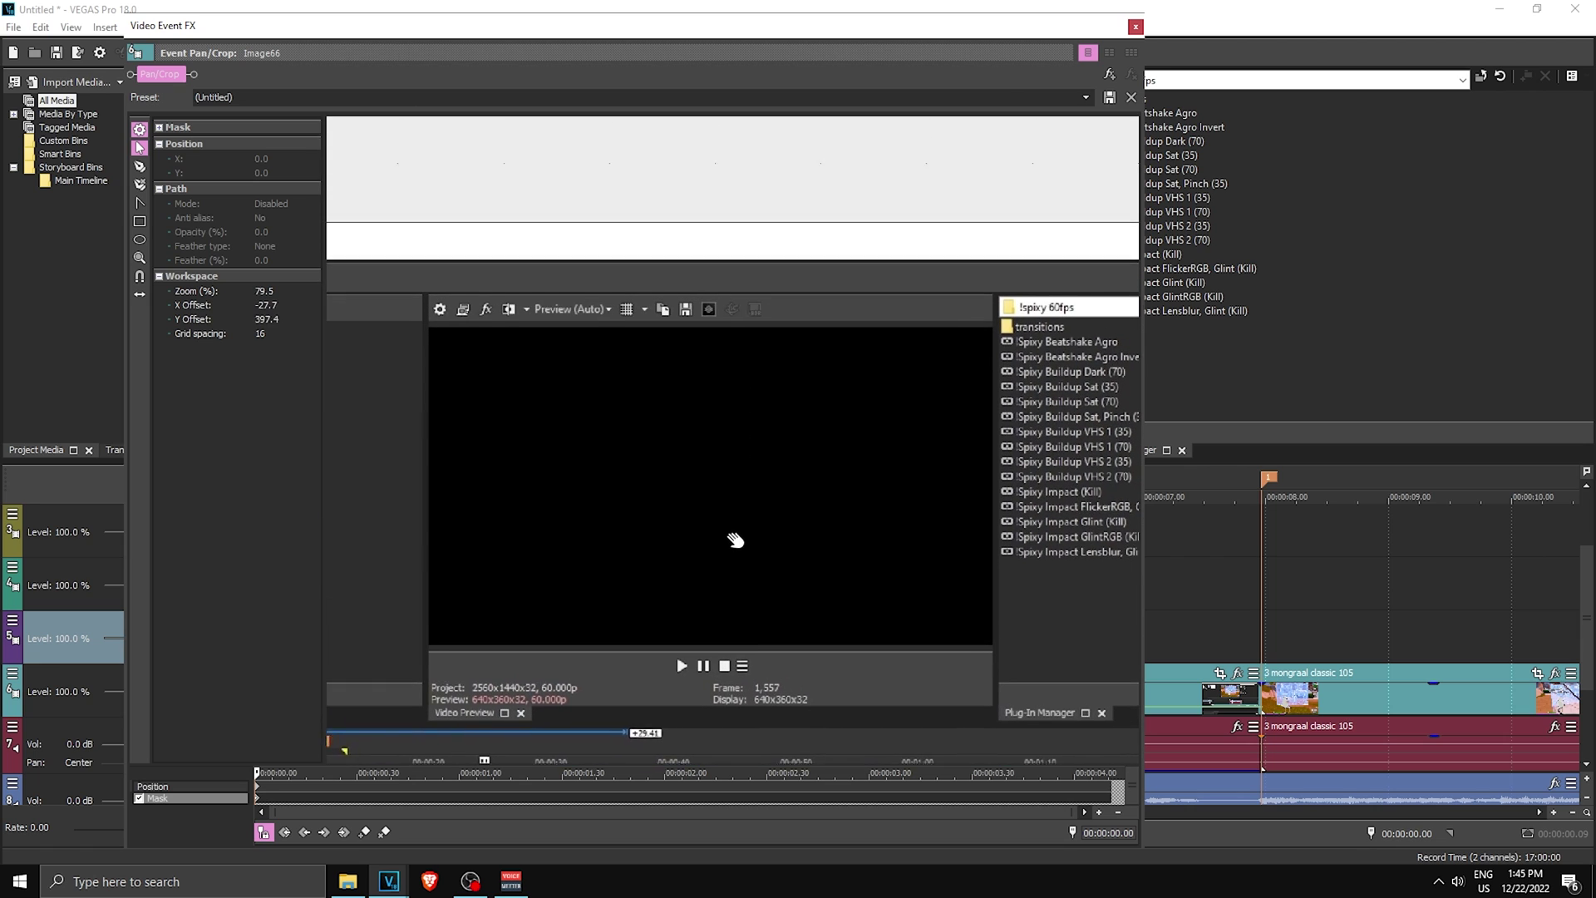
scroll(735, 541, "down", 6)
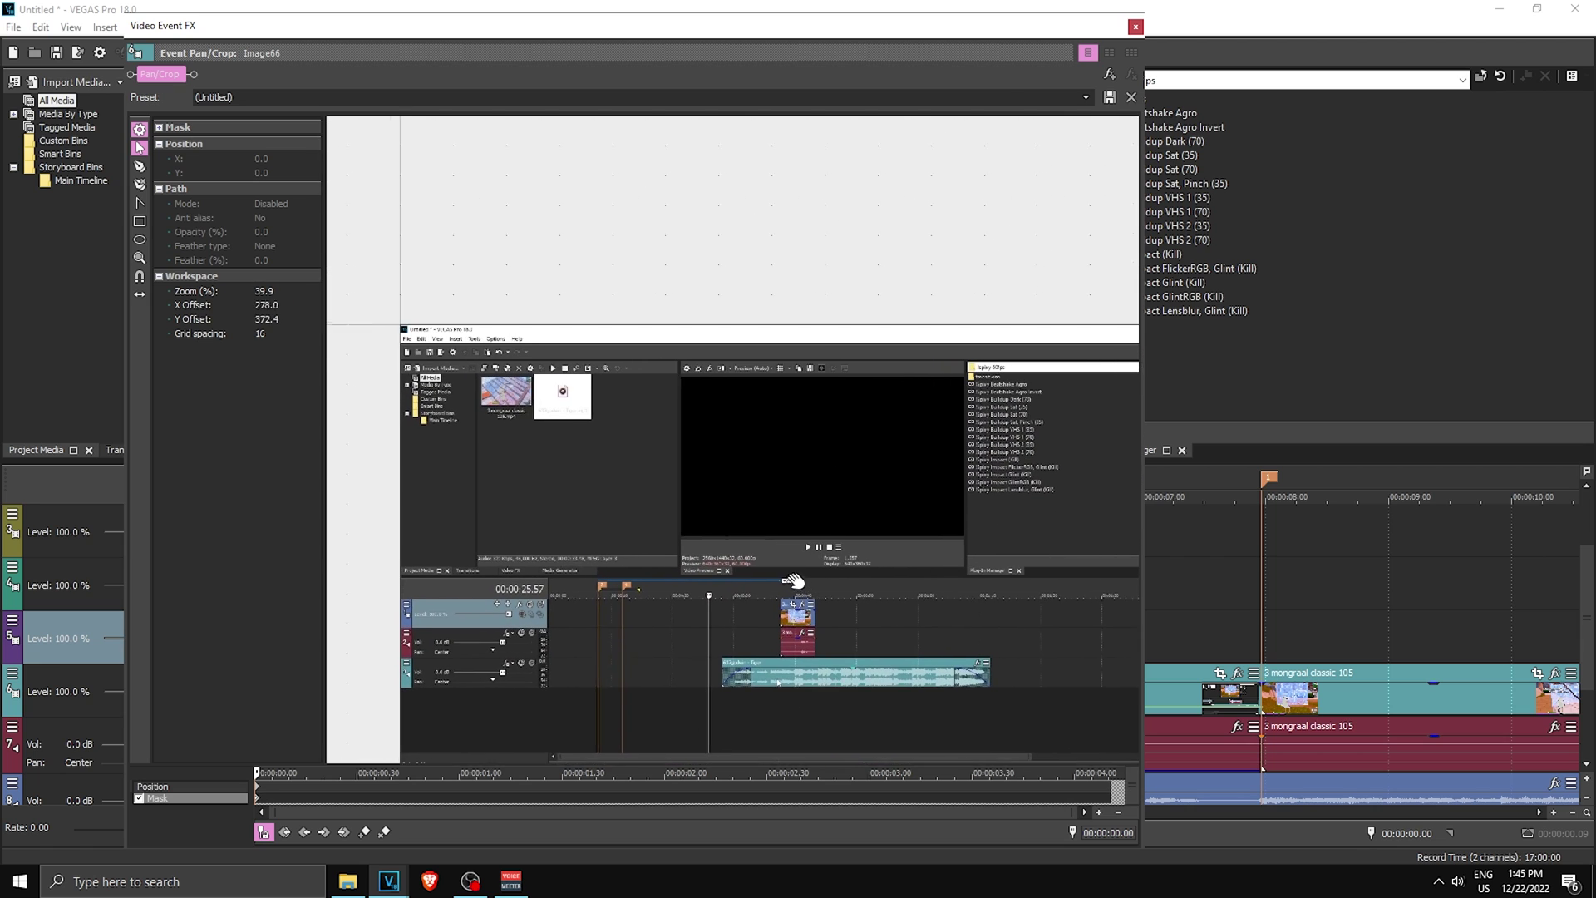
scroll(792, 580, "up", 6)
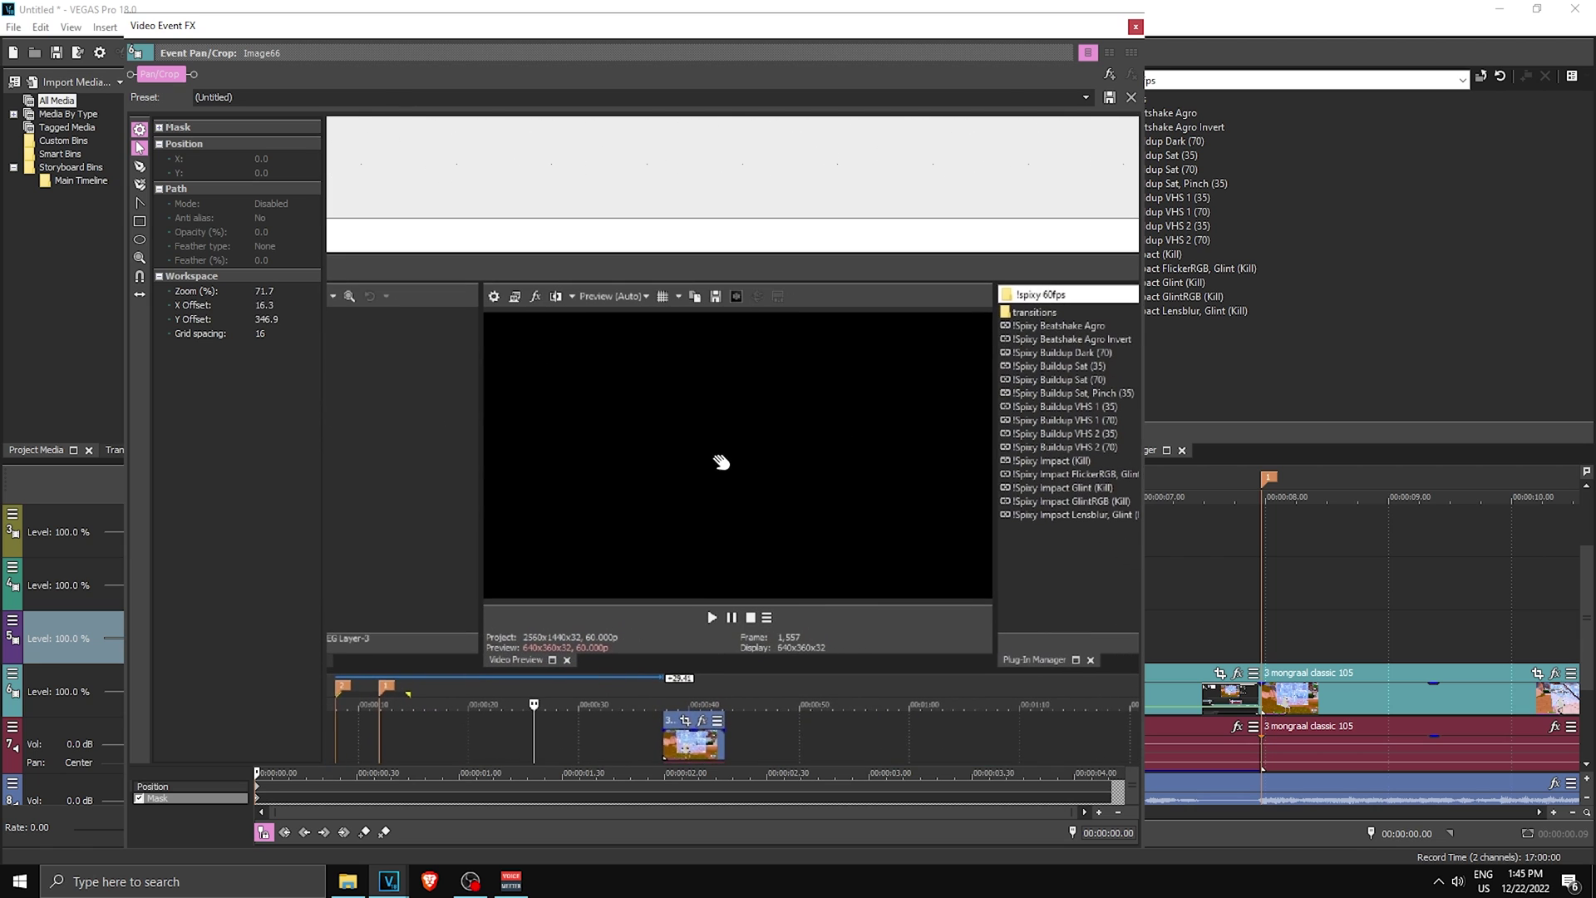
scroll(721, 463, "up", 1)
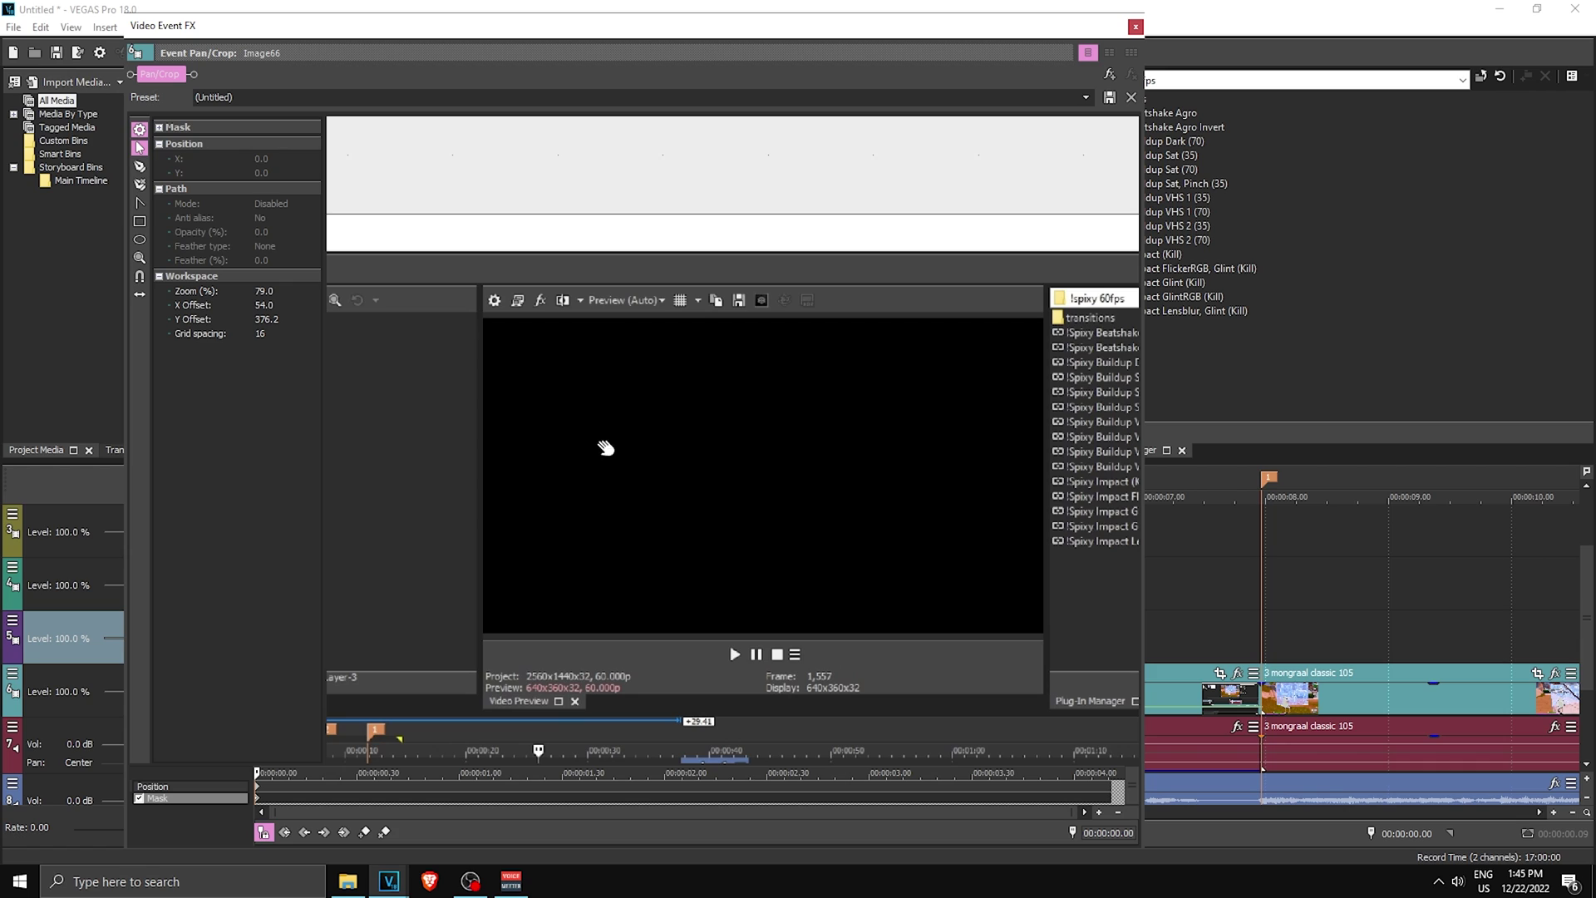
left_click(138, 223)
left_click_drag(479, 250, 1045, 711)
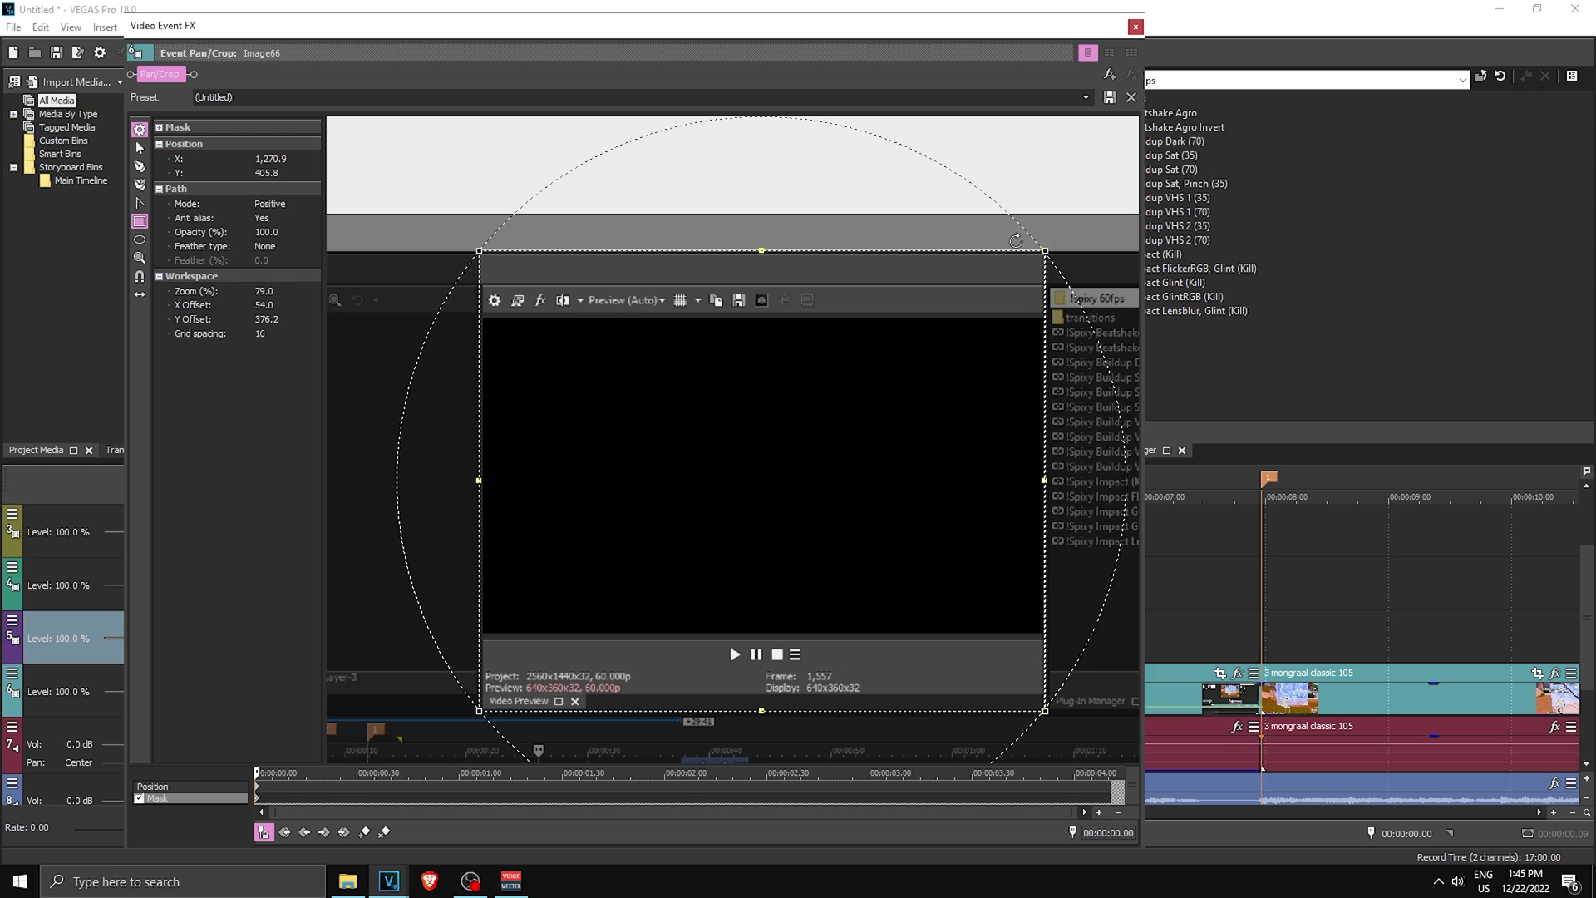
left_click_drag(974, 41, 769, 12)
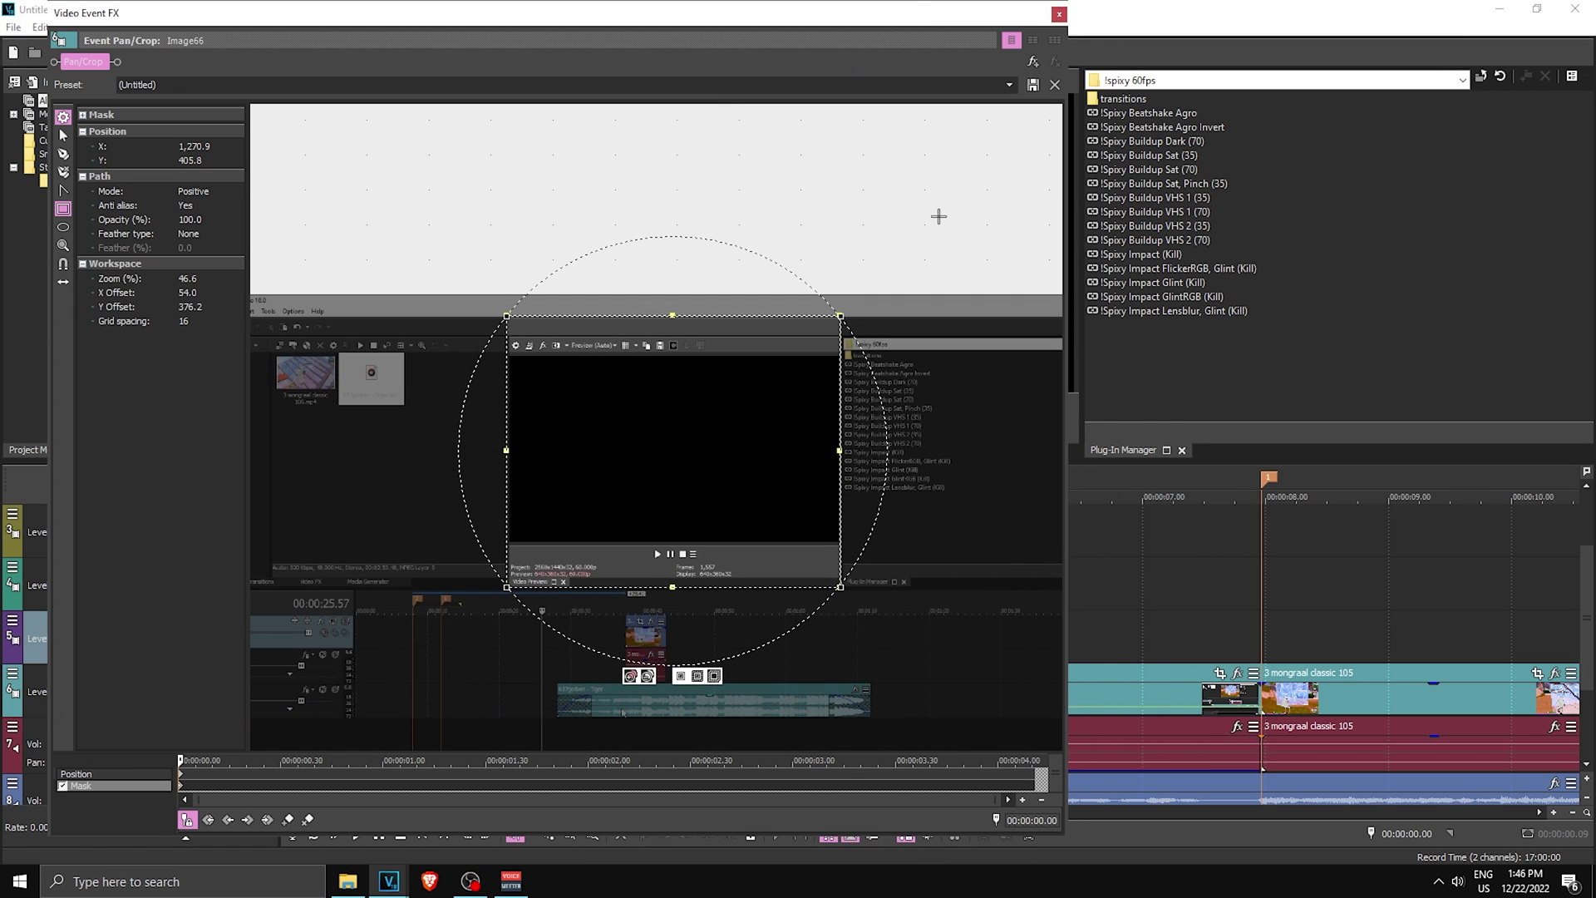
left_click(1058, 14)
Copy the masked Image66 event to track 5 and align the copy with the timeline start
key("ctrl+c")
left_click(317, 639)
key("ctrl+v")
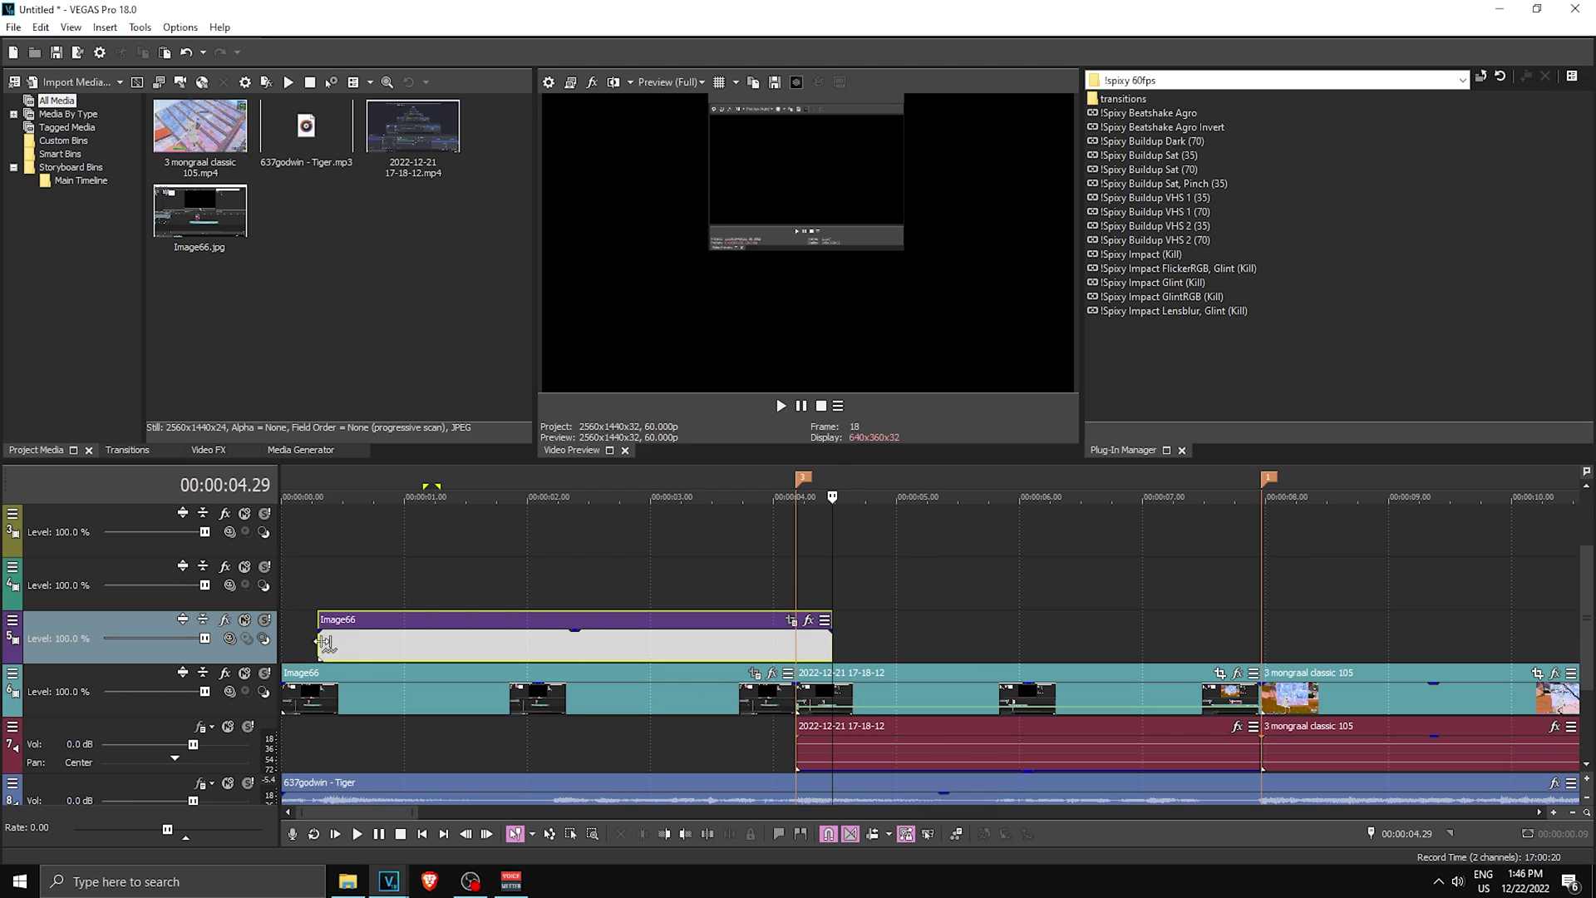
left_click_drag(324, 643, 290, 642)
Move the mask of the track 5 Image66 copy horizontally over the pictured Plug-In Manager, to X 2,127.9
left_click(772, 623)
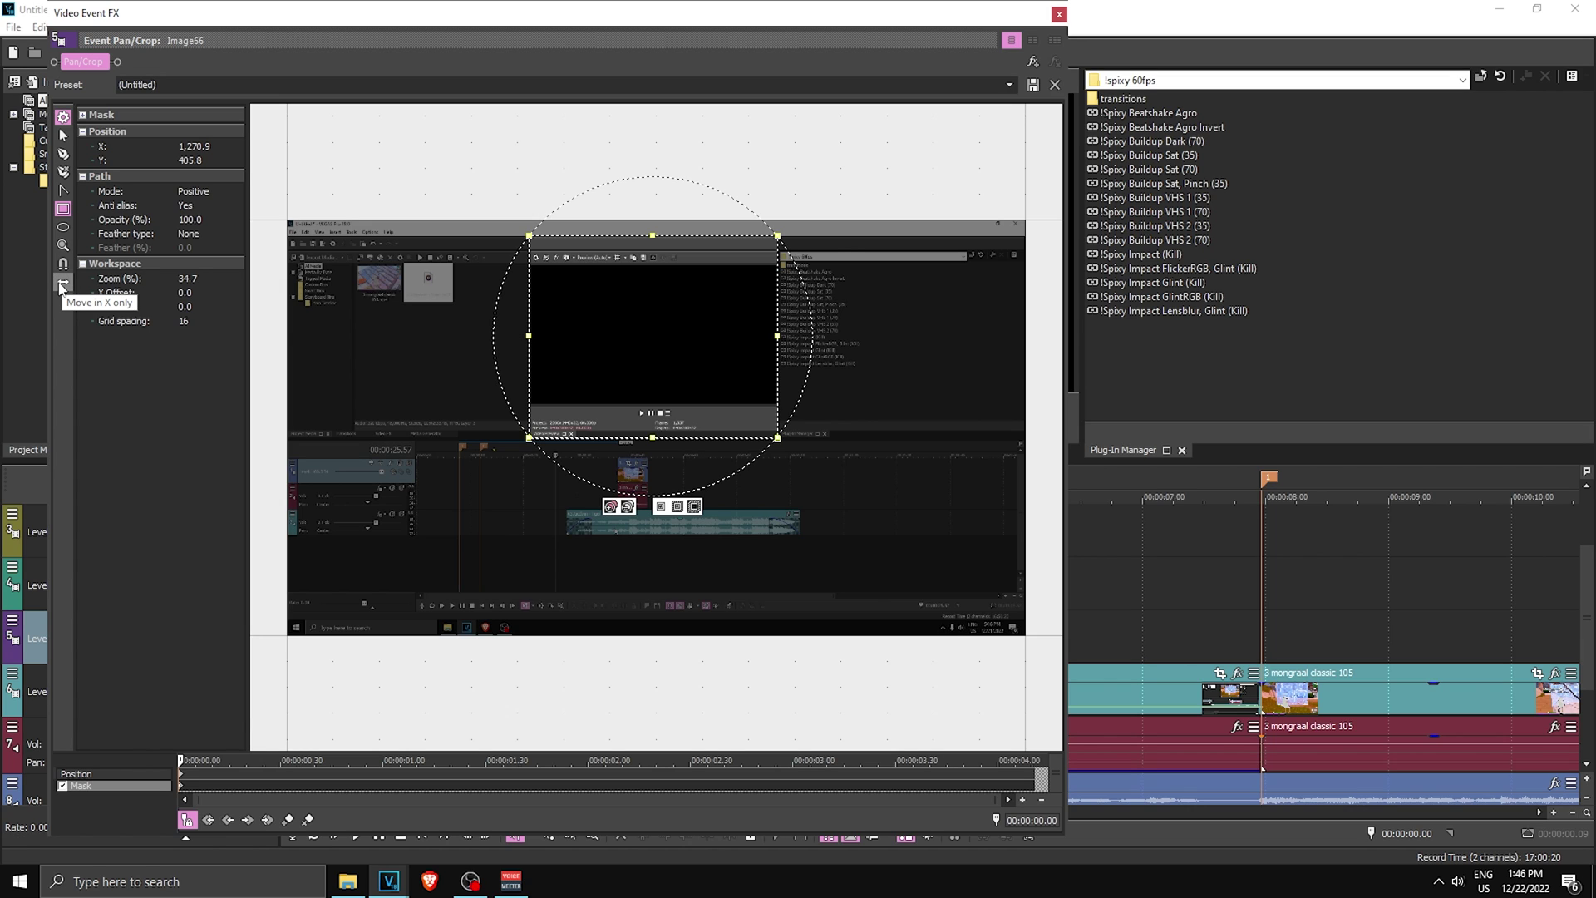
scroll(670, 349, "up", 4)
scroll(665, 344, "down", 1)
left_click_drag(612, 328, 906, 349)
scroll(942, 355, "down", 1)
scroll(644, 359, "up", 1)
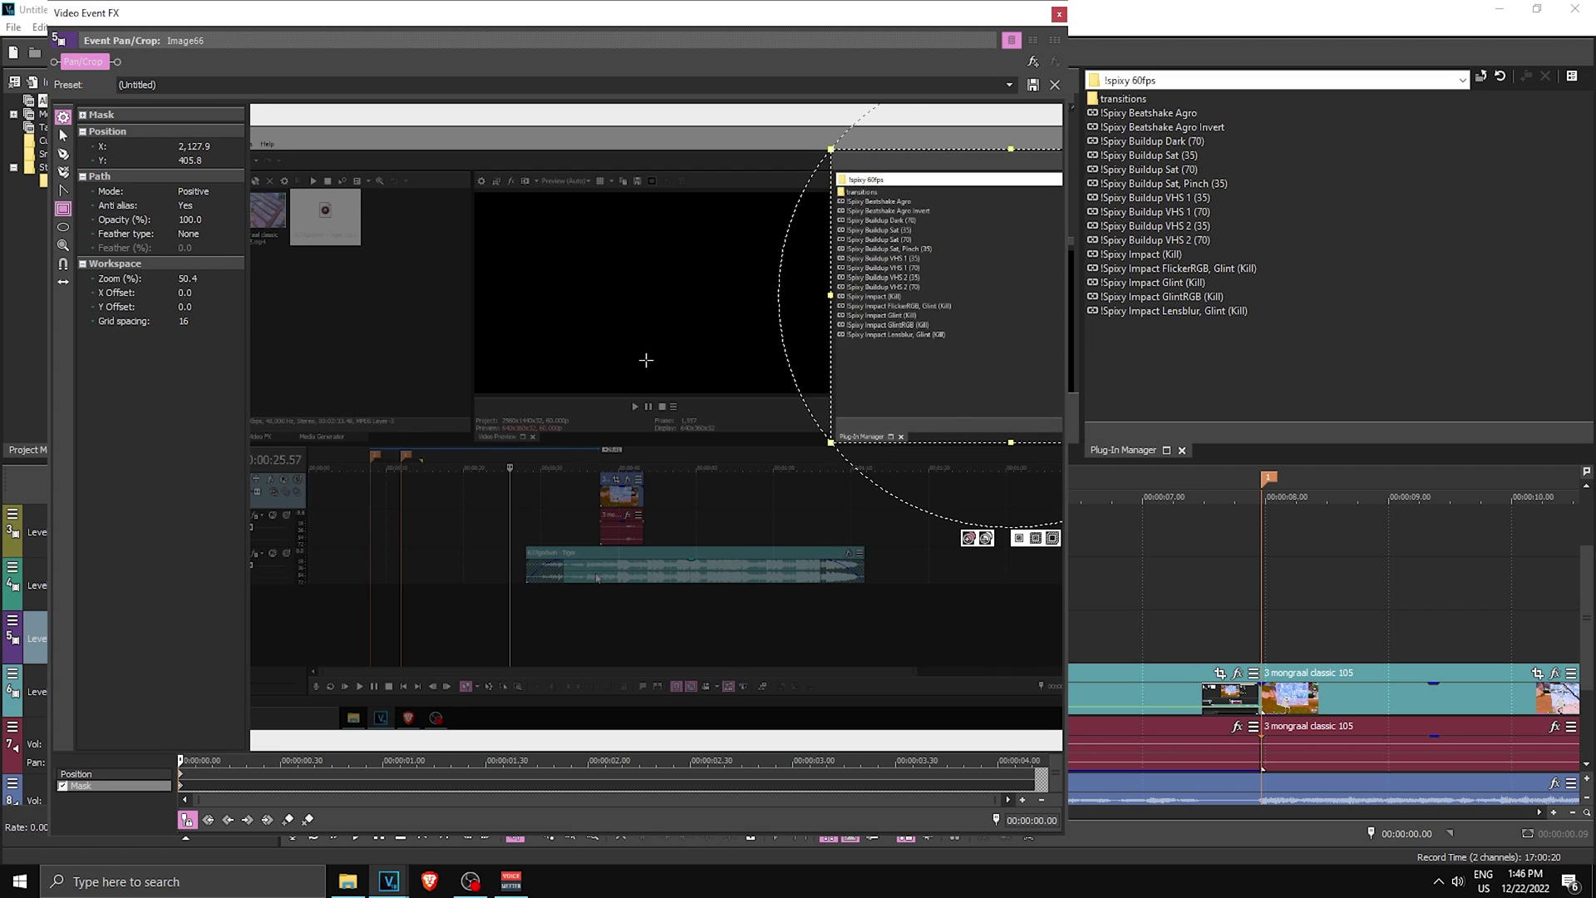
left_click_drag(863, 22, 450, 125)
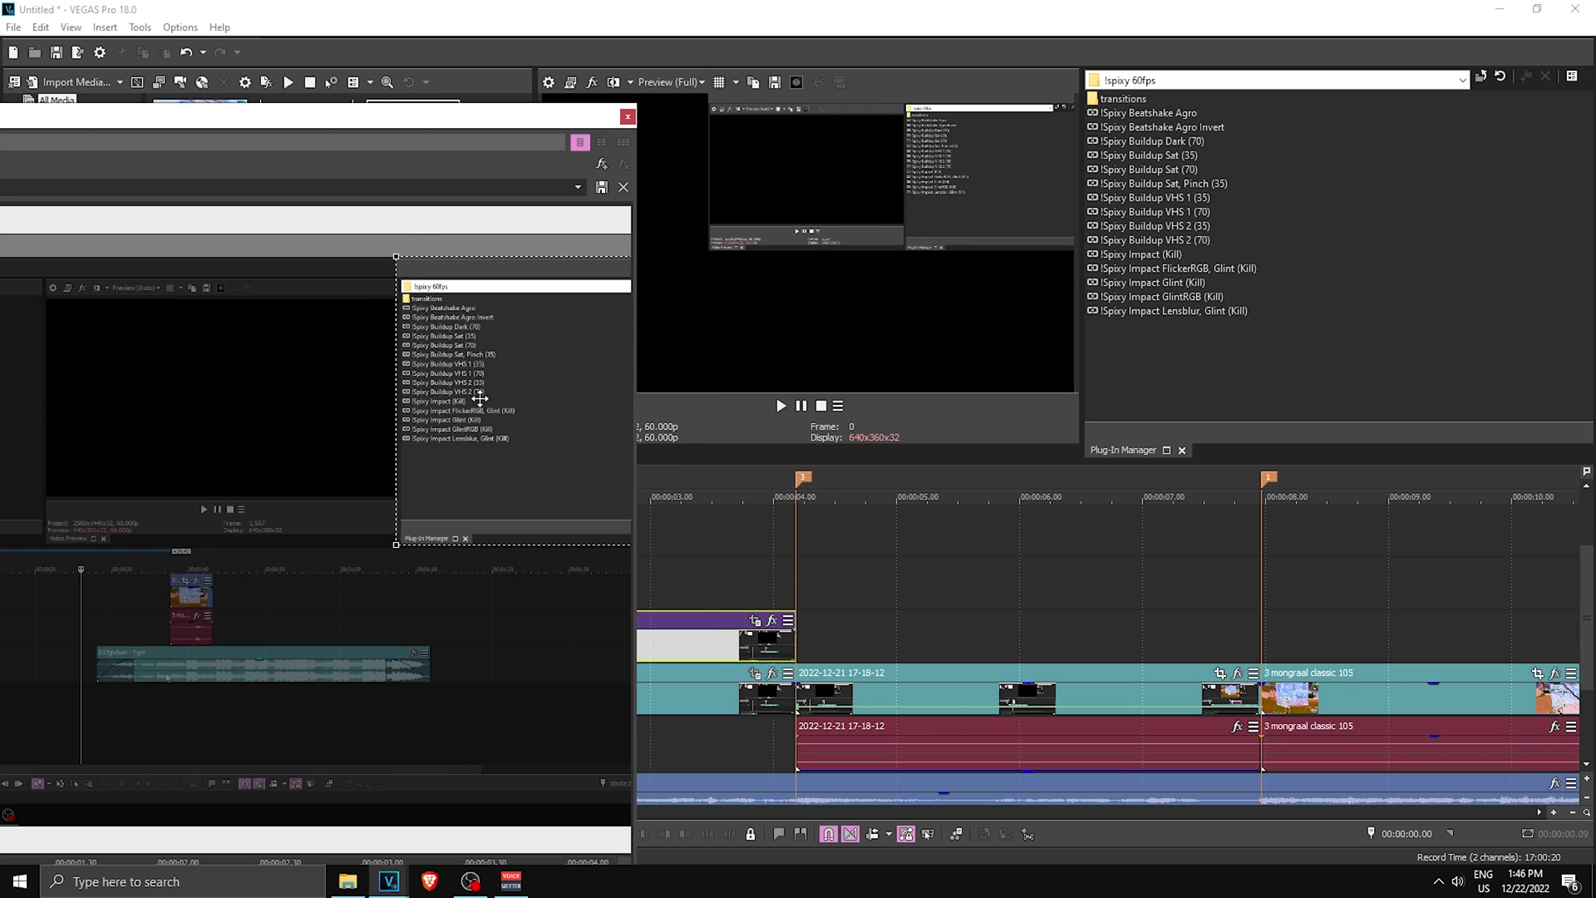
left_click(628, 116)
Paste another Image66 copy on track 4 and align it with the timeline start
left_click(295, 573)
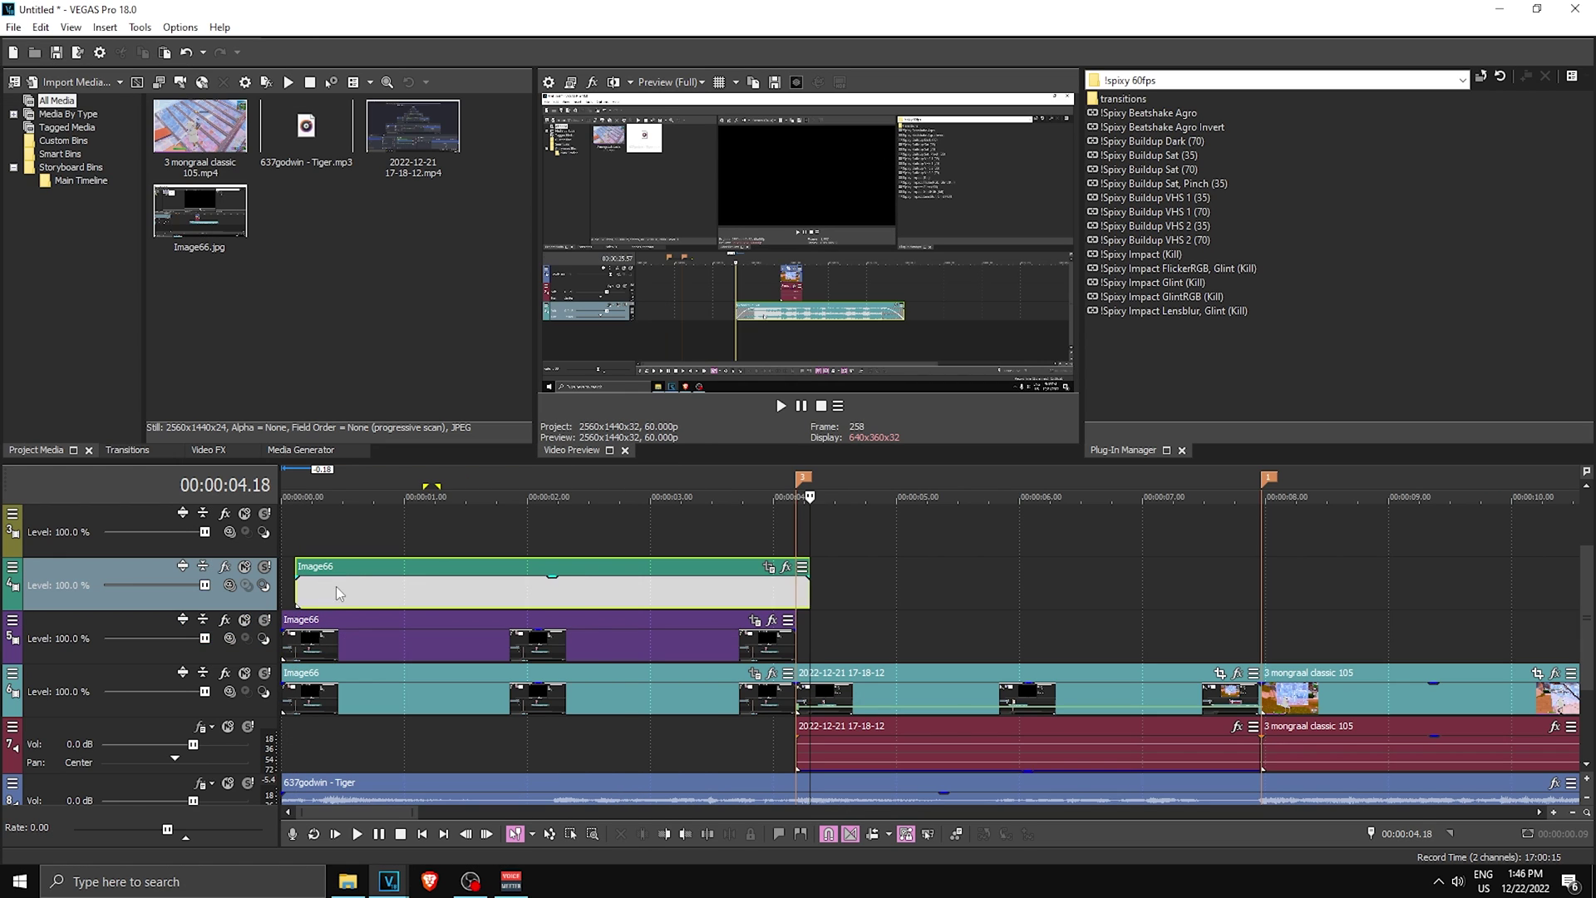
left_click_drag(336, 586, 323, 586)
key("Home")
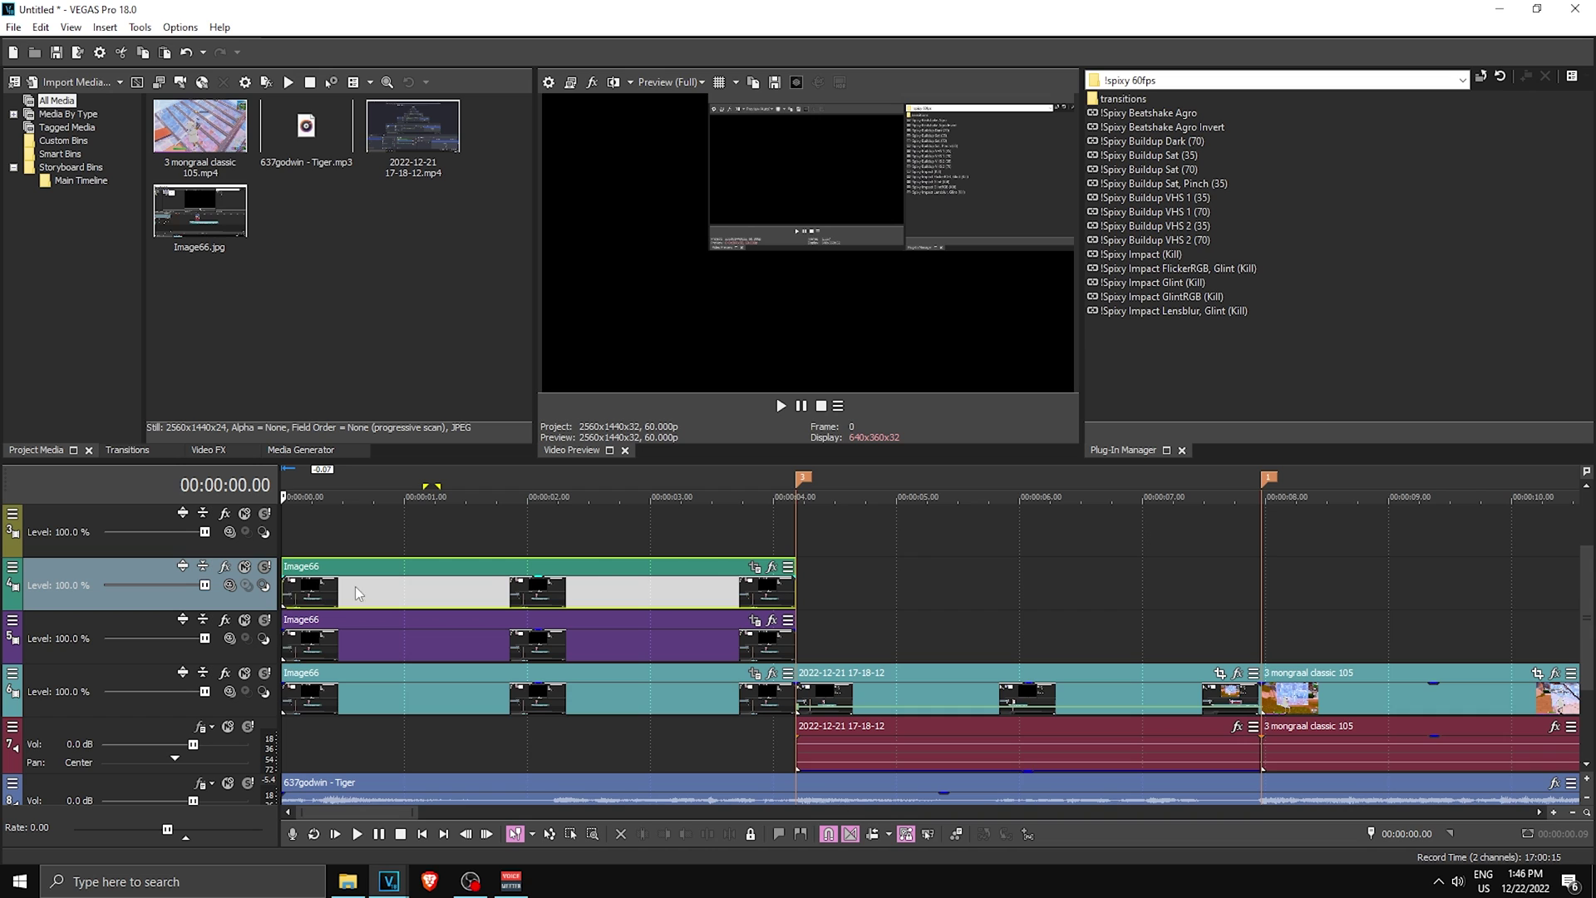
Move the mask of the track 4 Image66 copy horizontally over the pictured Project Media window
left_click(755, 567)
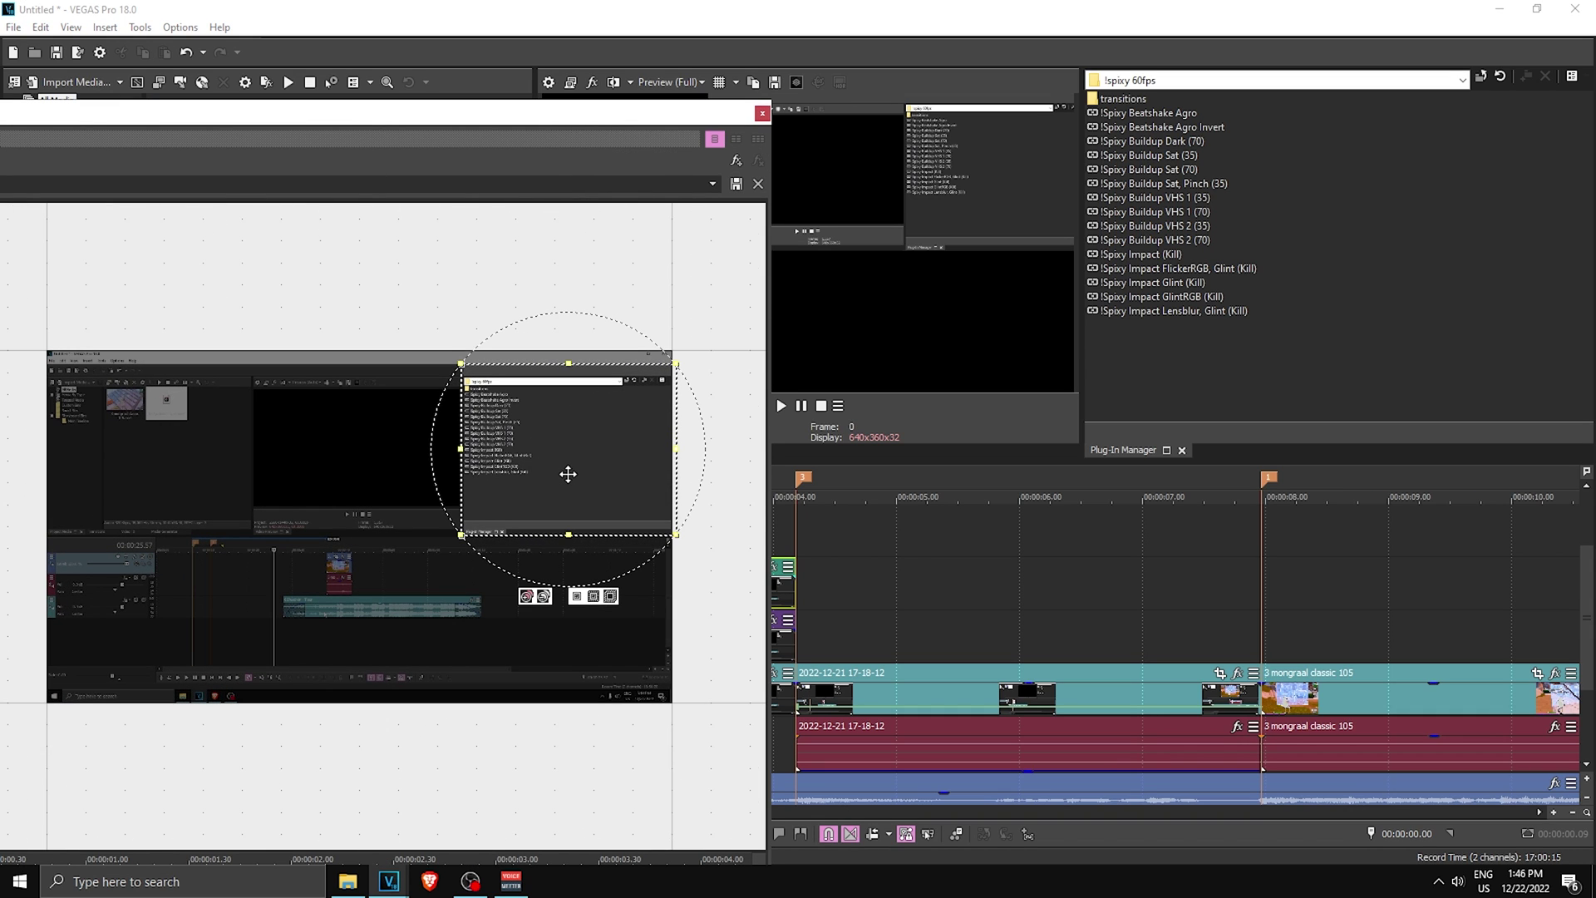
left_click_drag(568, 474, 147, 467)
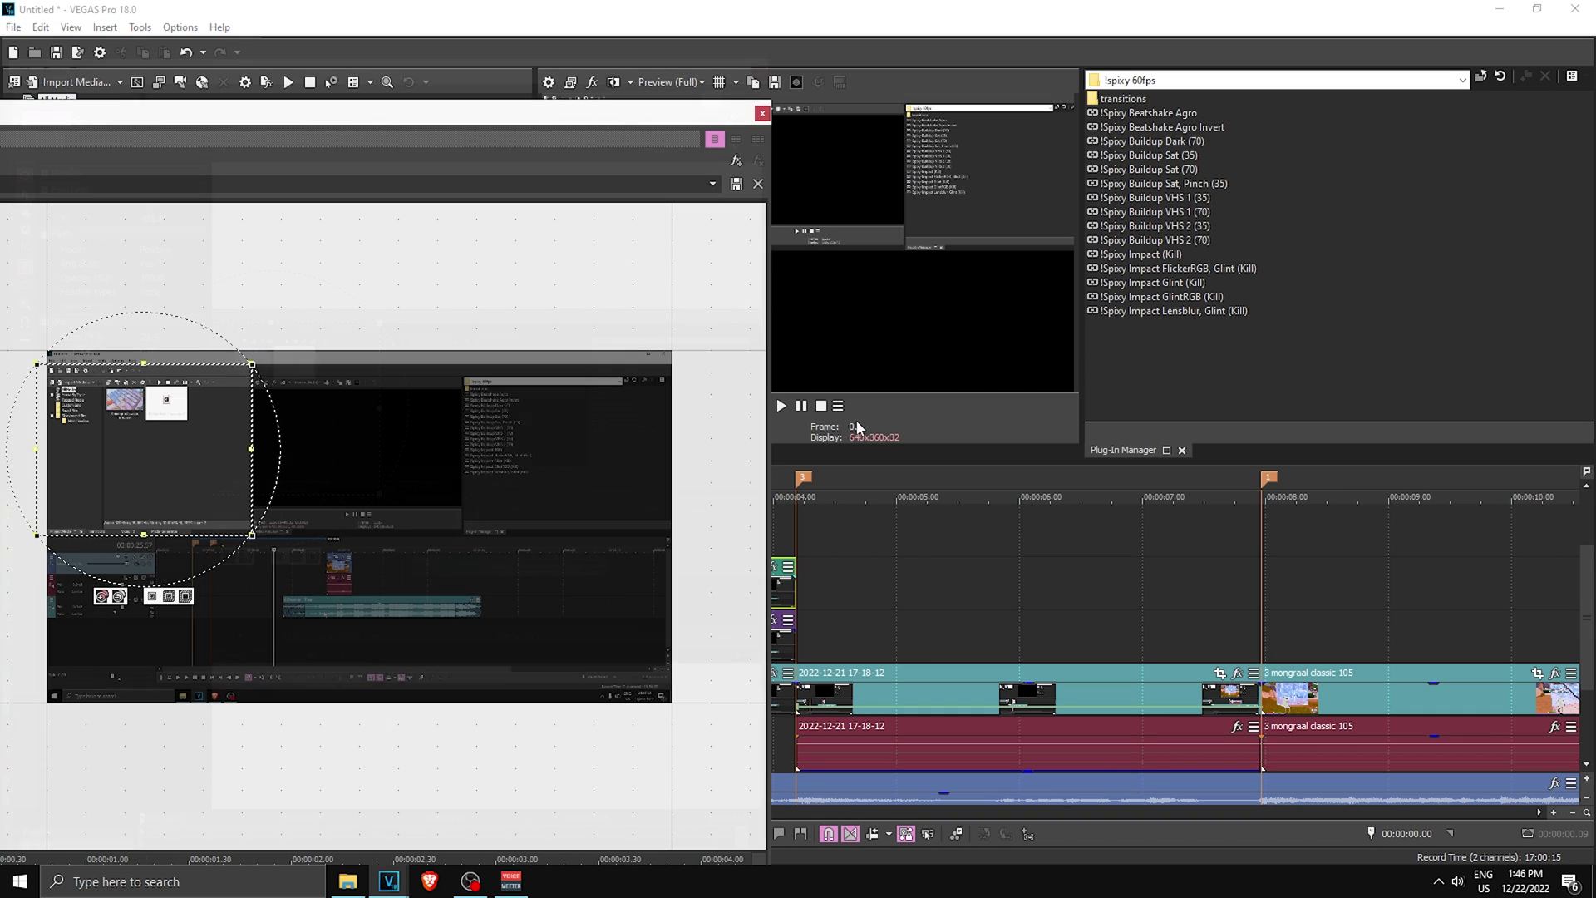
Select all anchors of the track 4 Image66 mask and fine-tune its placement over the pictured Project Media window
scroll(581, 349, "up", 4)
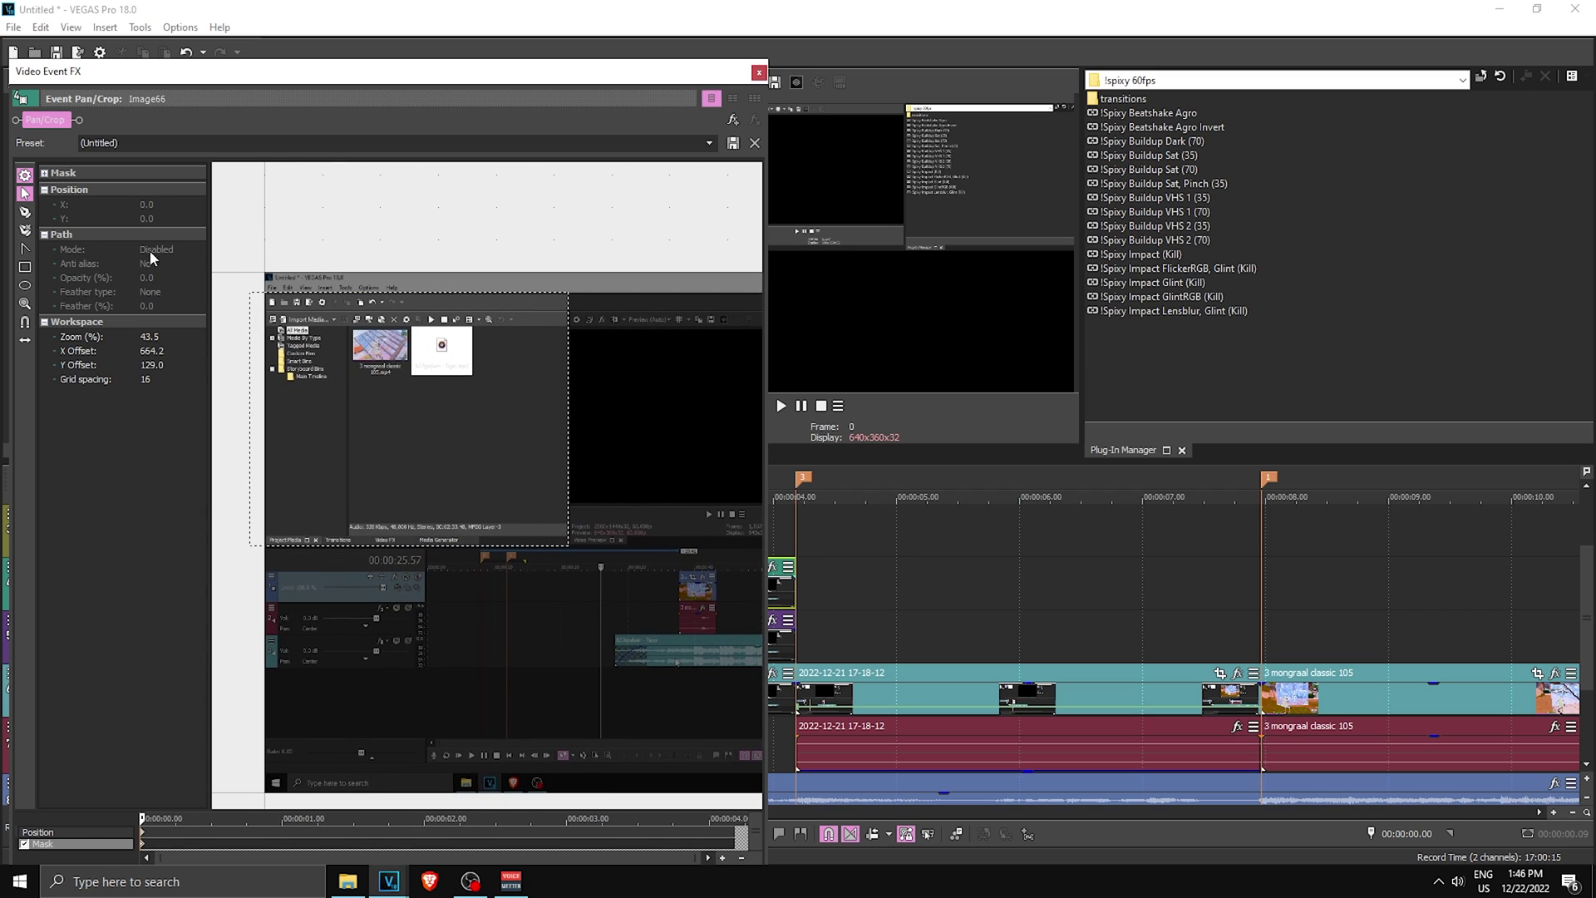
left_click(428, 294)
right_click(449, 377)
mouse_move(505, 407)
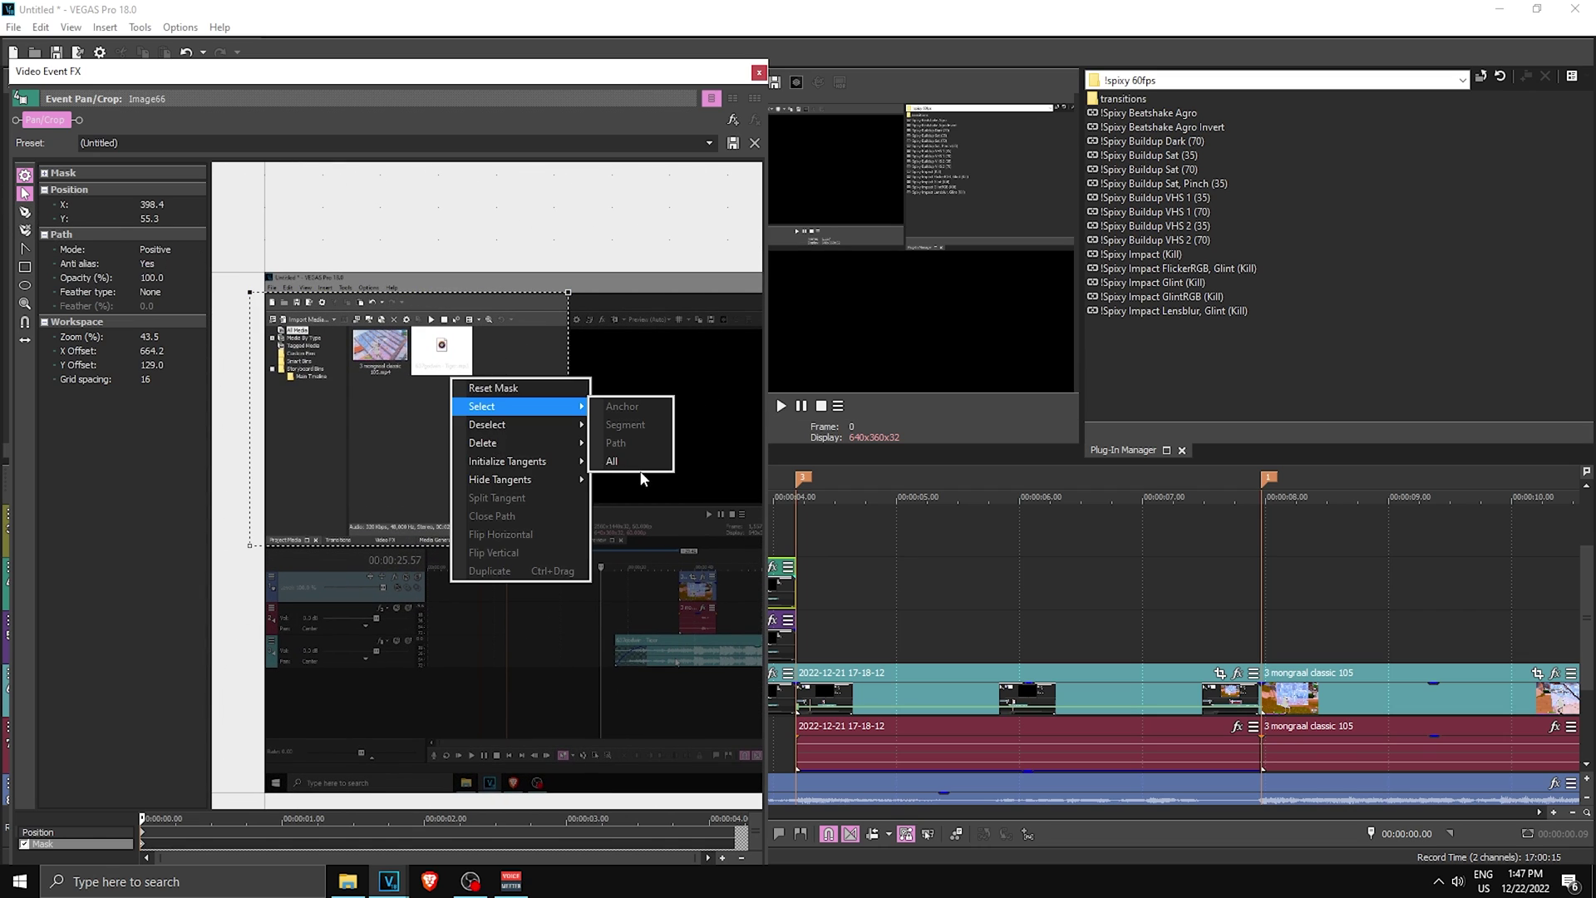
left_click(623, 462)
left_click_drag(512, 477, 499, 435)
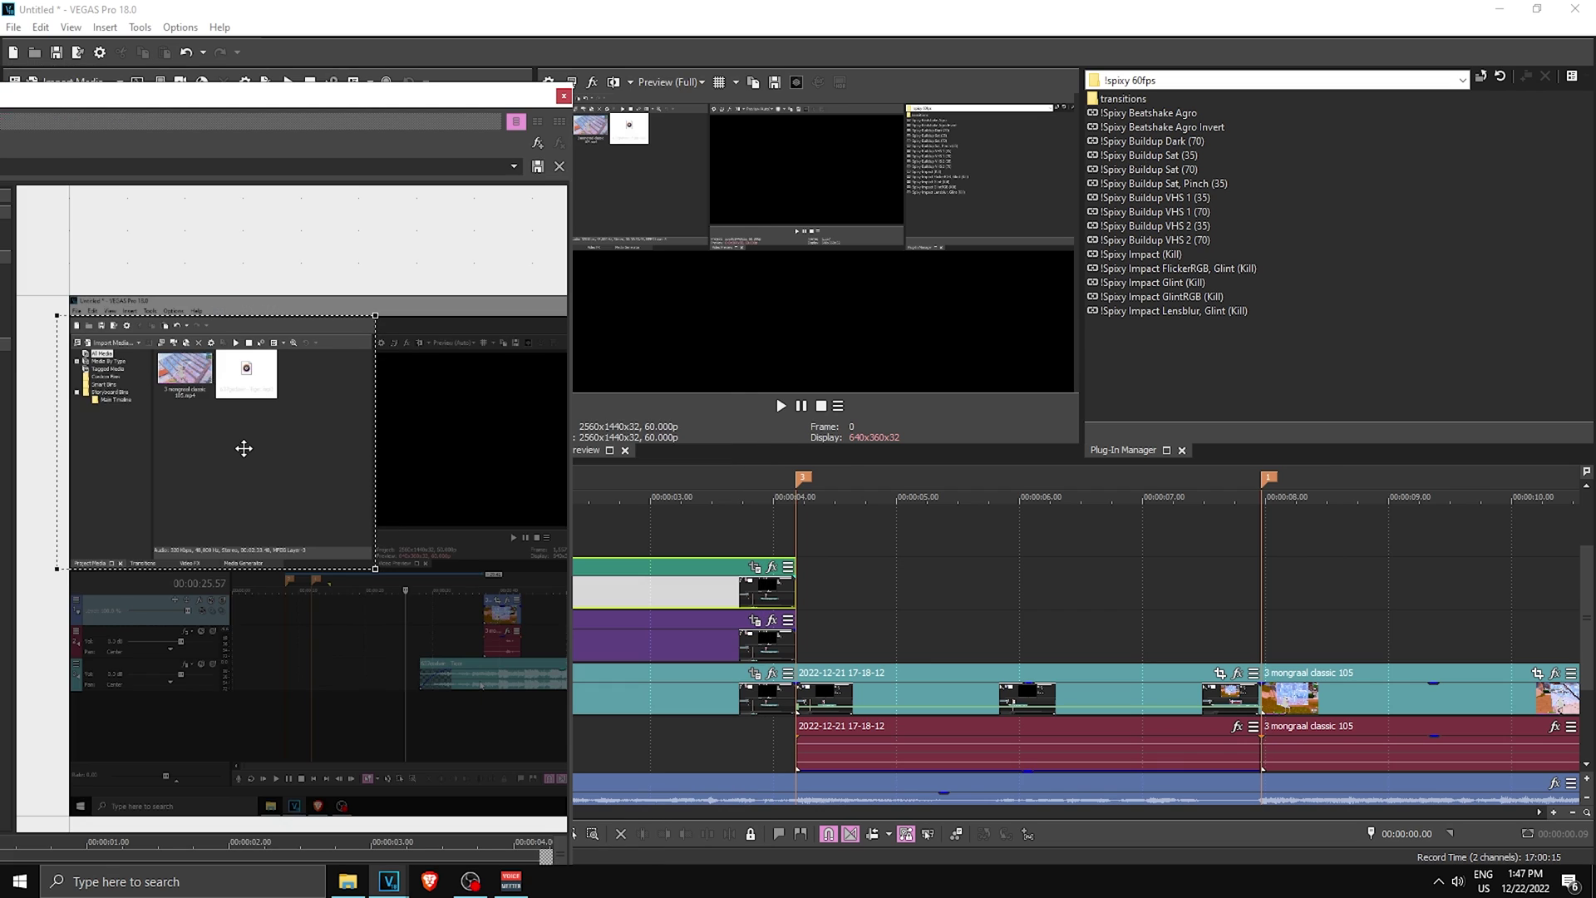
left_click_drag(243, 448, 243, 448)
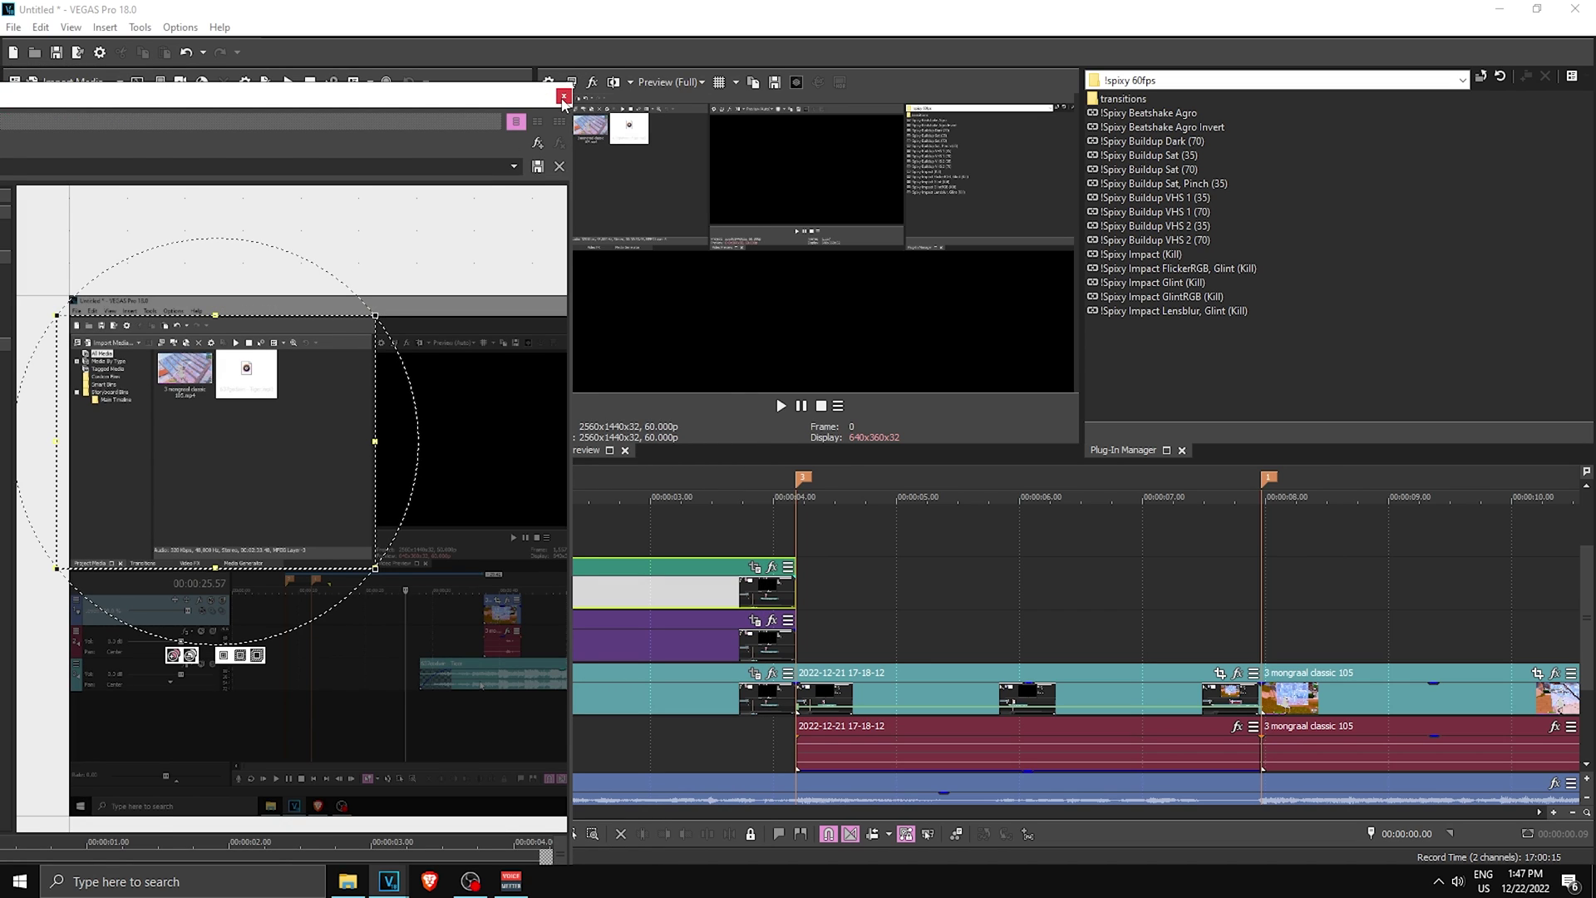
left_click(563, 97)
Paste another Image66 copy on track 3 and align it with the timeline start
left_click(312, 532)
key("ctrl+v")
left_click_drag(352, 538, 291, 541)
Move the track 3 Image66 mask vertically over the pictured track headers and narrow it to their width, leaving it at X 203.0, Y 1,109.0
left_click(754, 515)
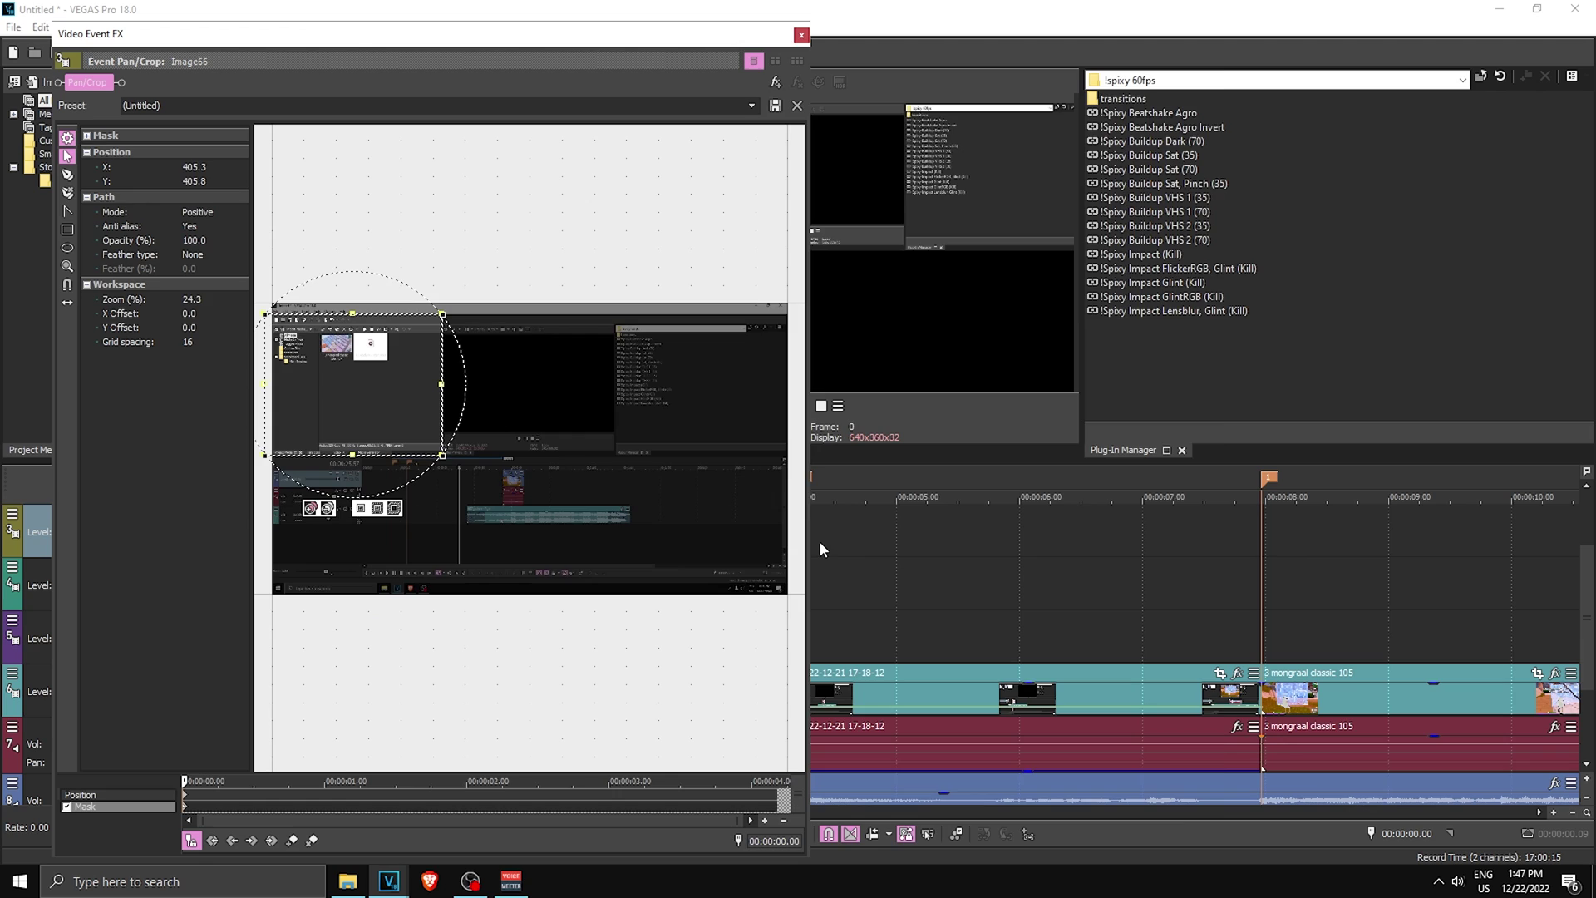
left_click_drag(811, 550, 1227, 549)
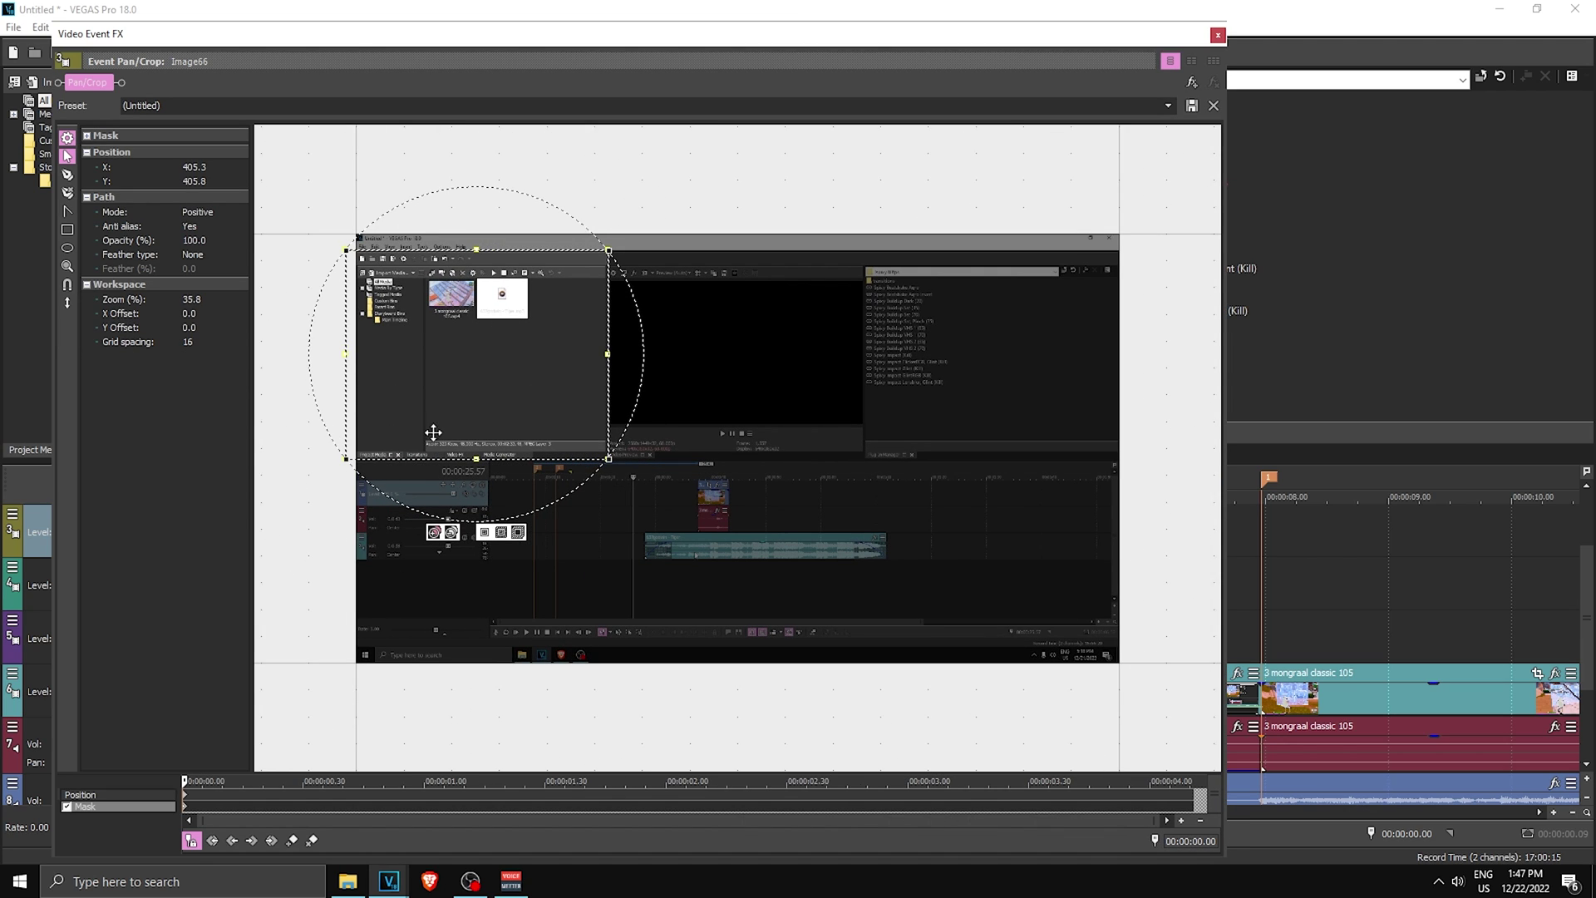
left_click_drag(466, 532, 468, 575)
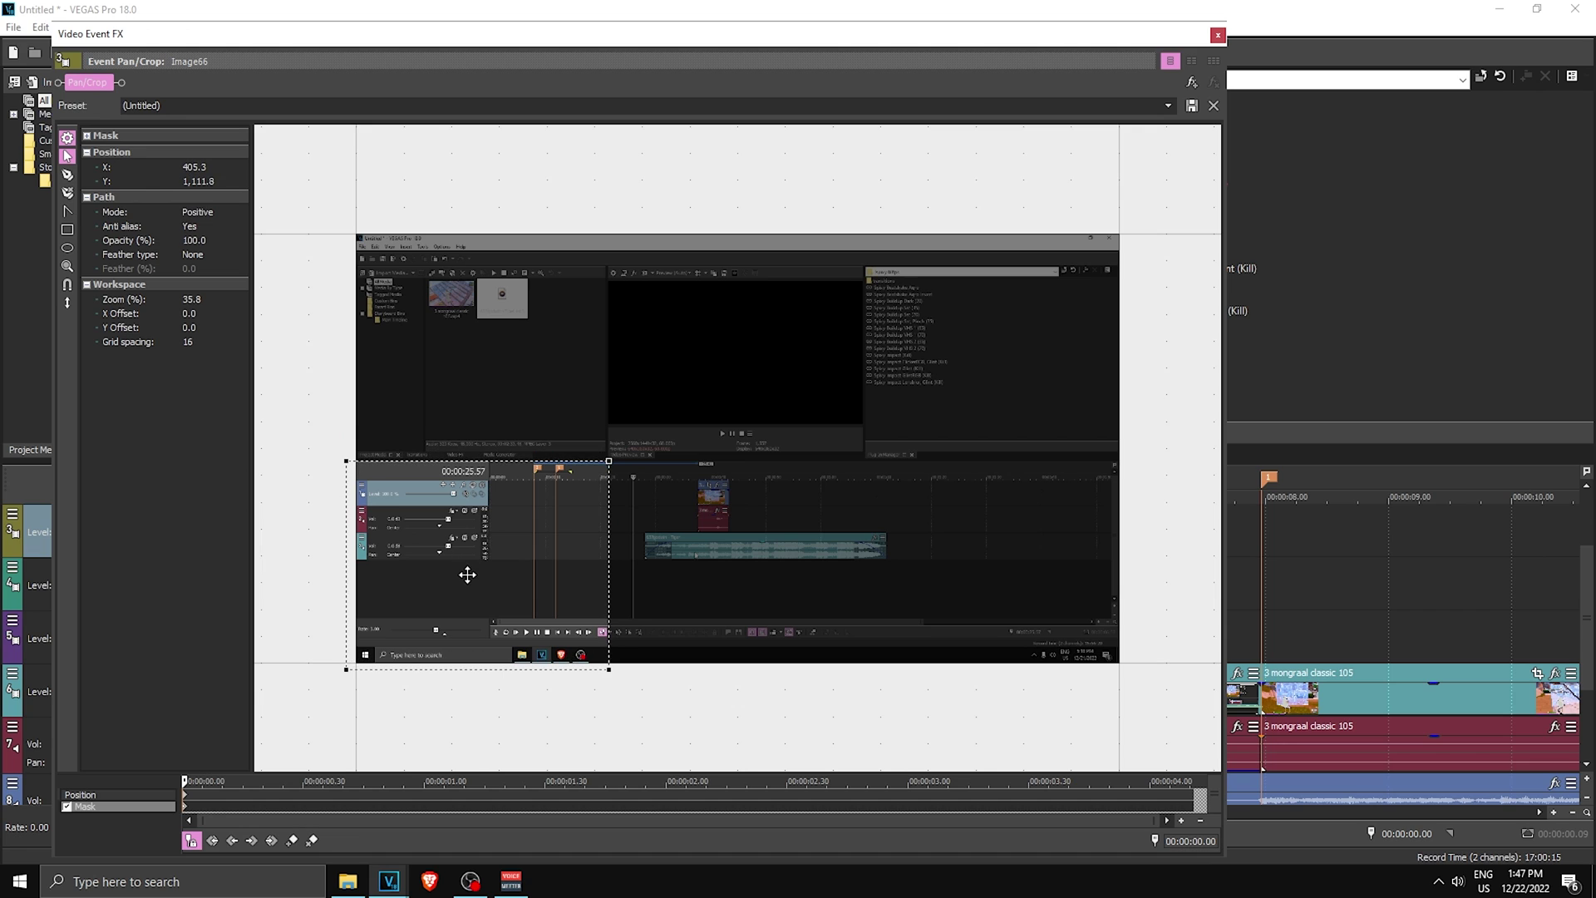
mouse_move(454, 527)
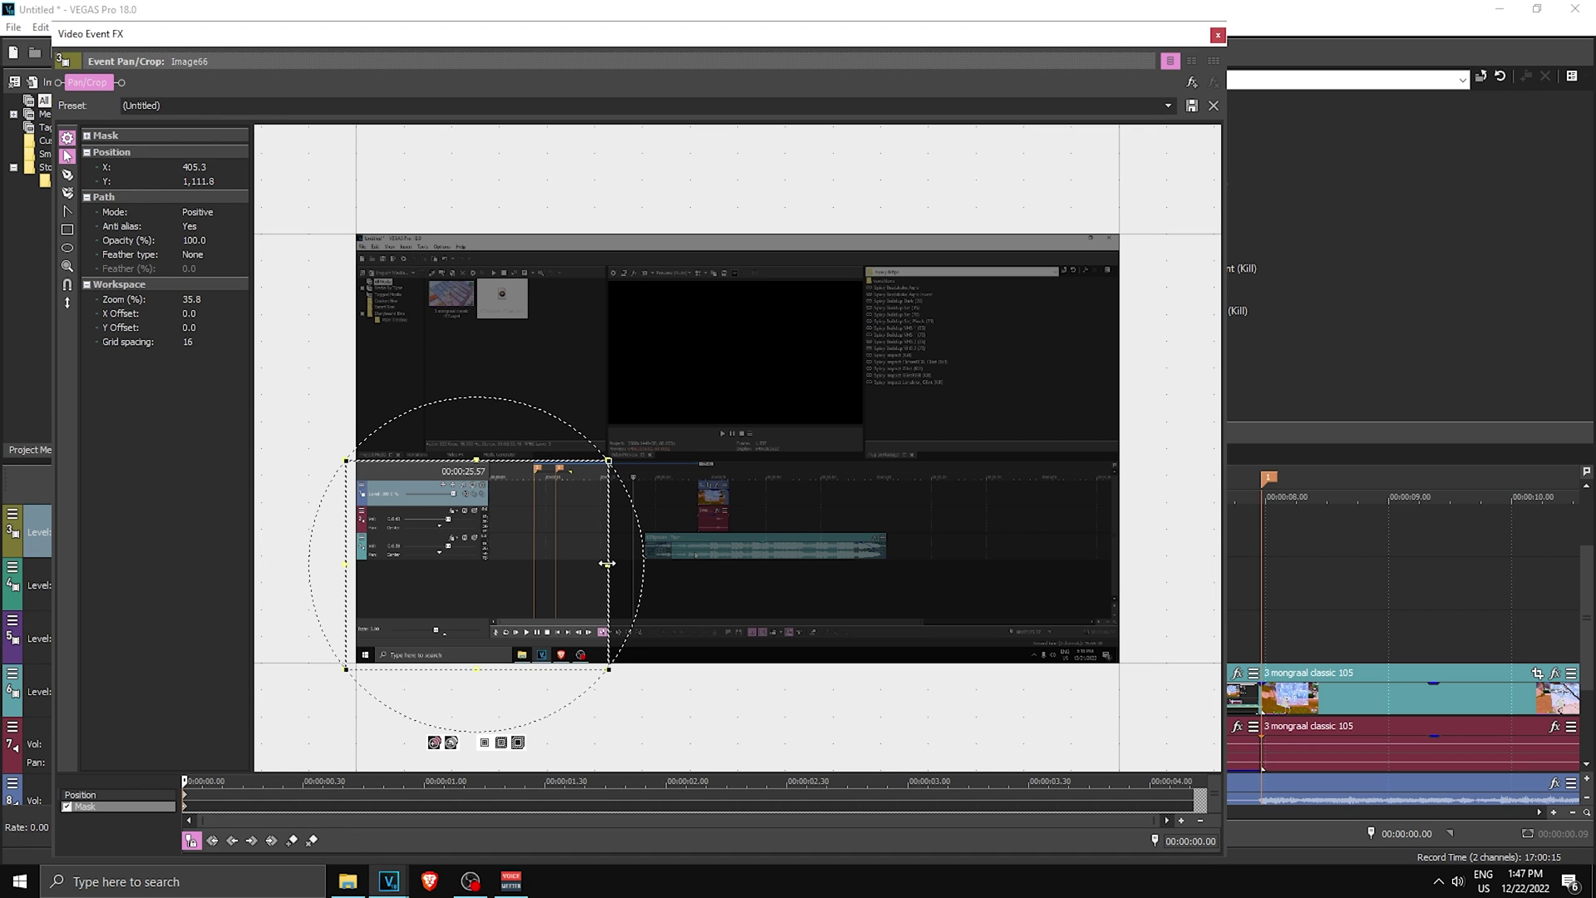
left_click_drag(607, 563, 488, 563)
left_click_drag(784, 36, 746, 88)
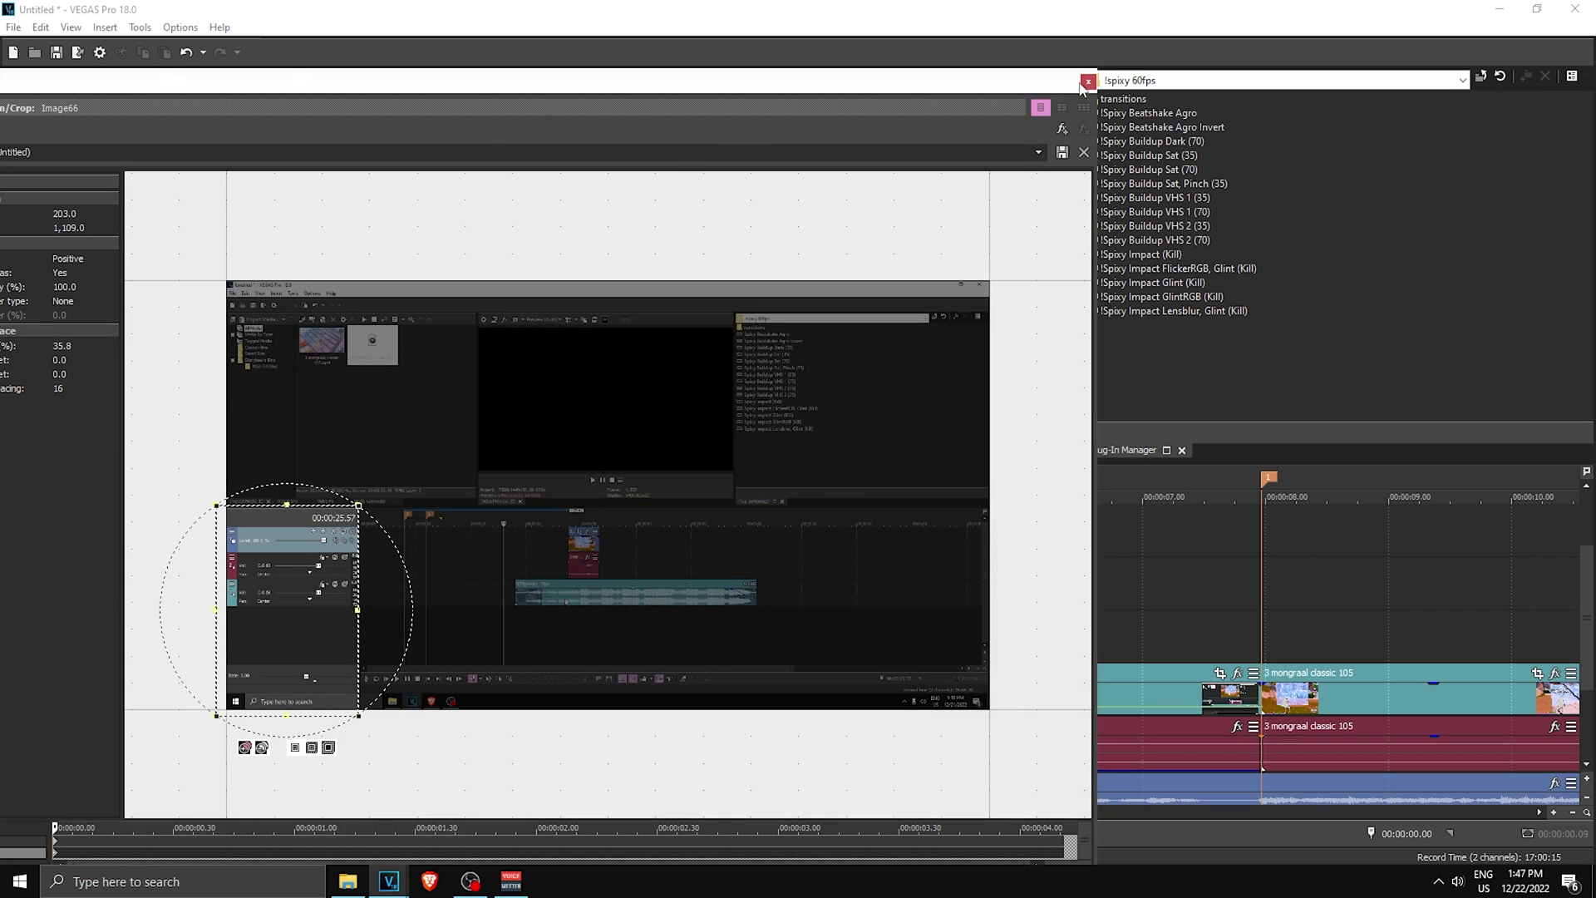
left_click(1088, 82)
Paste another Image66 copy on track 2 and align it with the timeline start
scroll(770, 546, "up", 2)
left_click(364, 572)
key("ctrl+v")
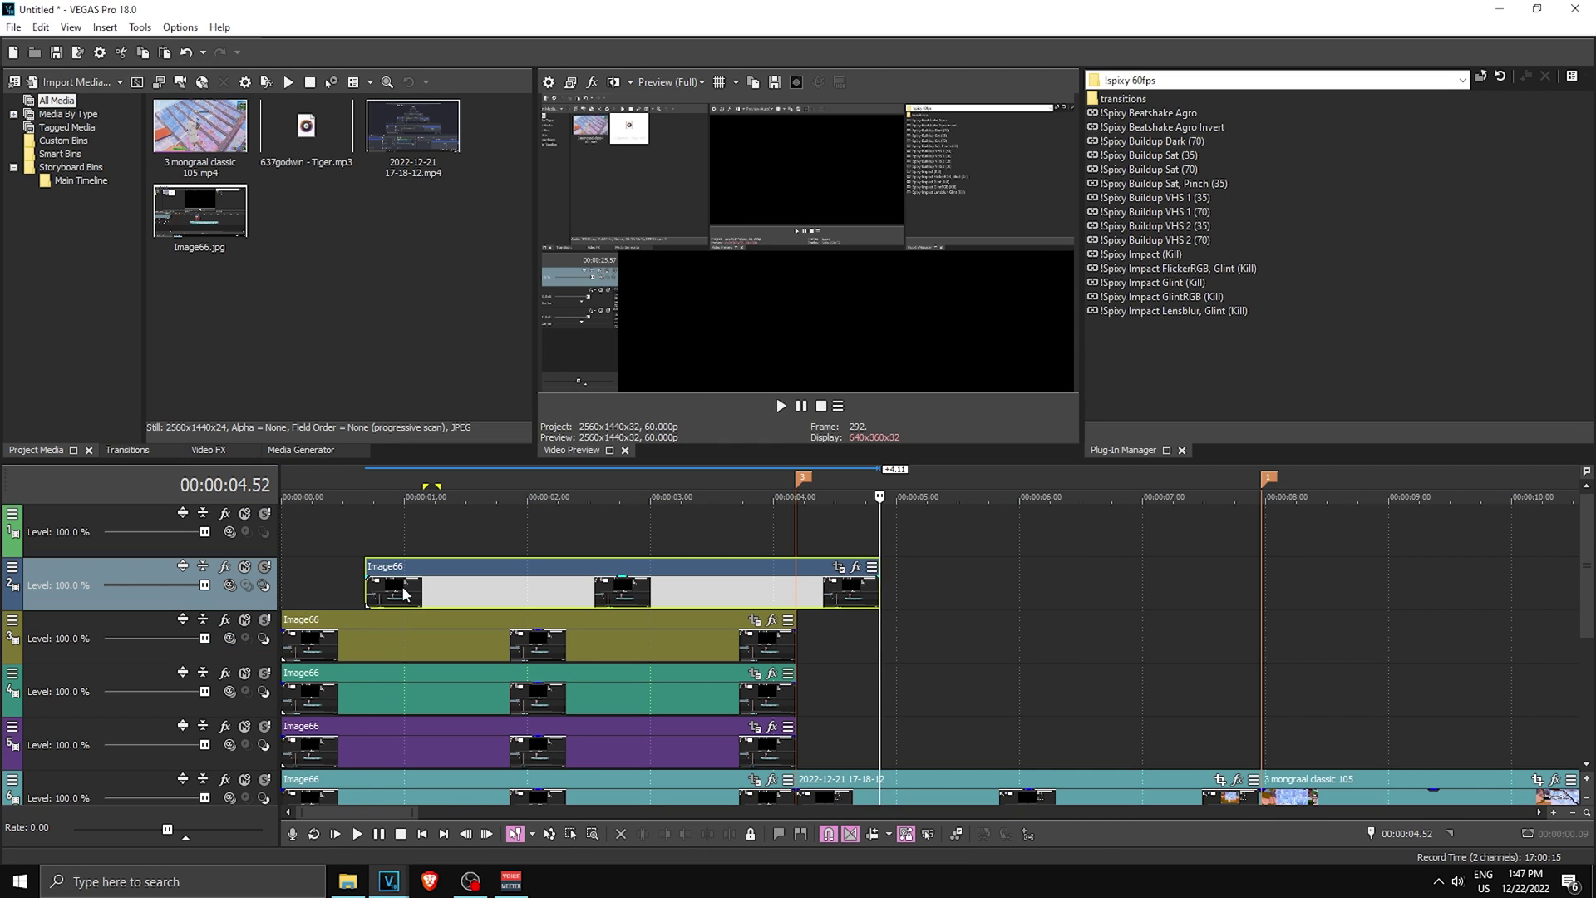
left_click_drag(404, 592, 284, 586)
key("ctrl+Home")
Move the track 2 Image66 mask horizontally onto the pictured timeline and widen it to cover that area, centred at X 1,507.4
left_click(754, 567)
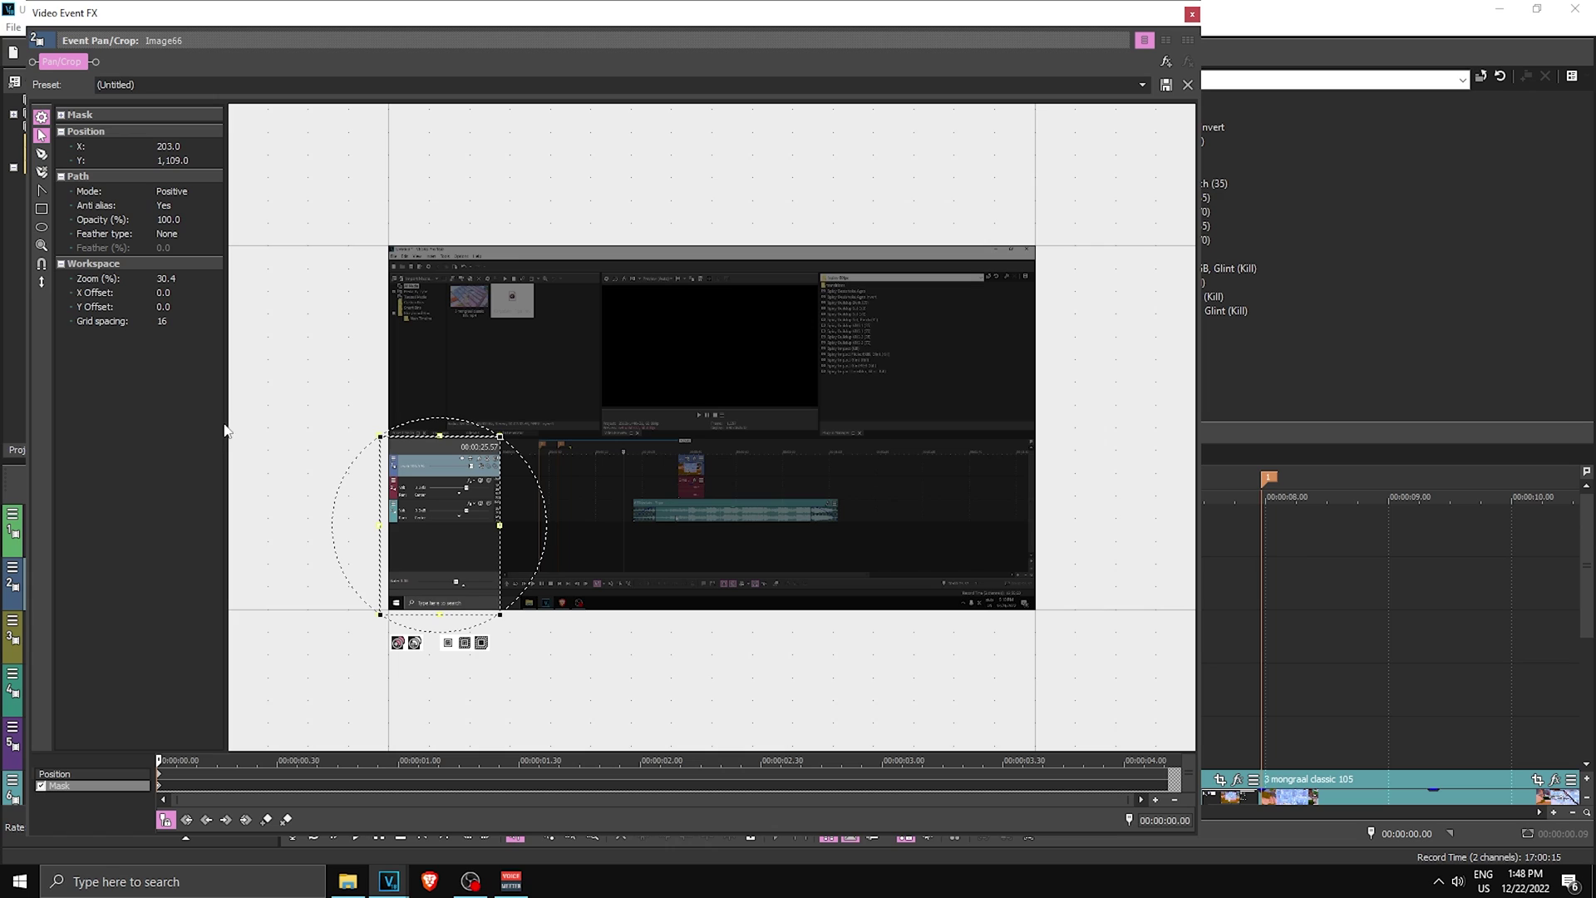
left_click(41, 283)
left_click_drag(446, 560, 1038, 515)
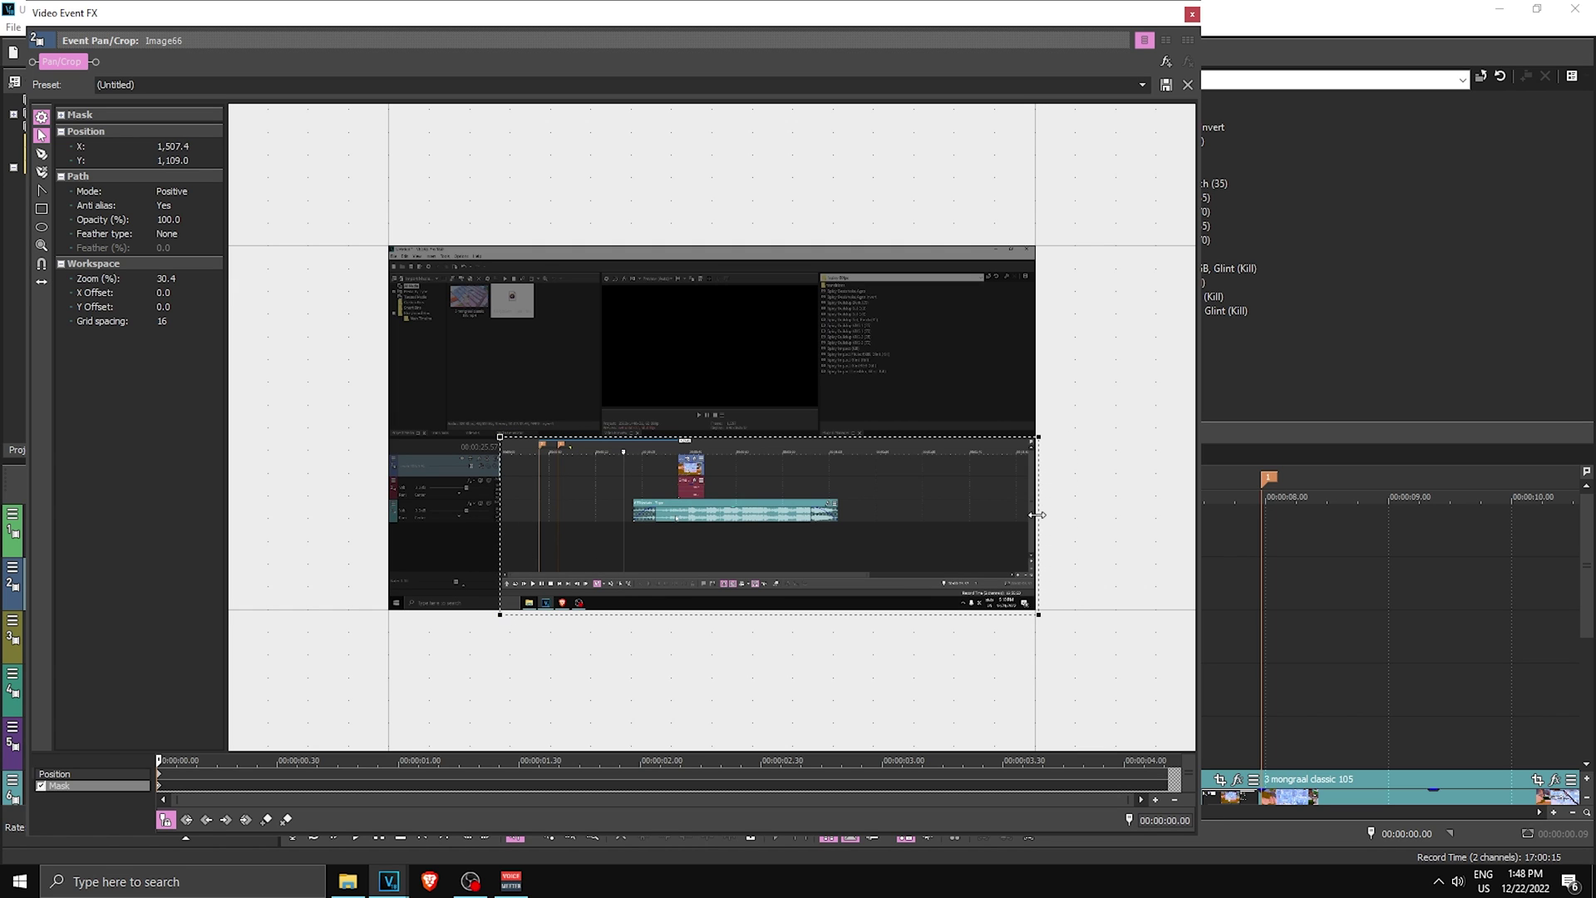
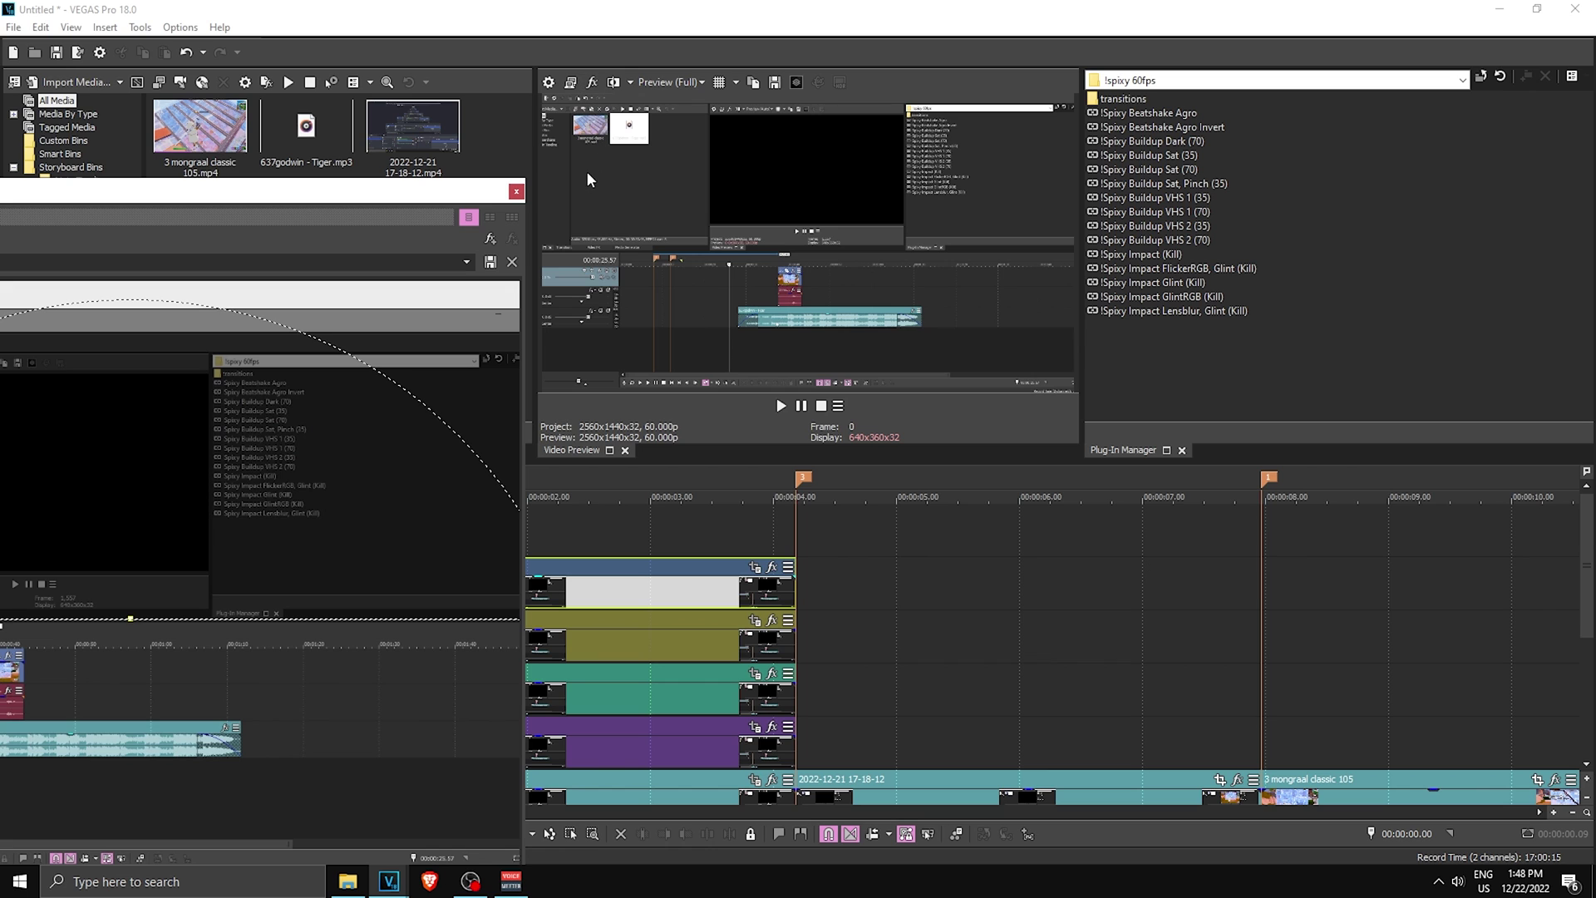
Find the S_WarpTransform effect and apply its default preset to the track 2 Image66 event
left_click(285, 590)
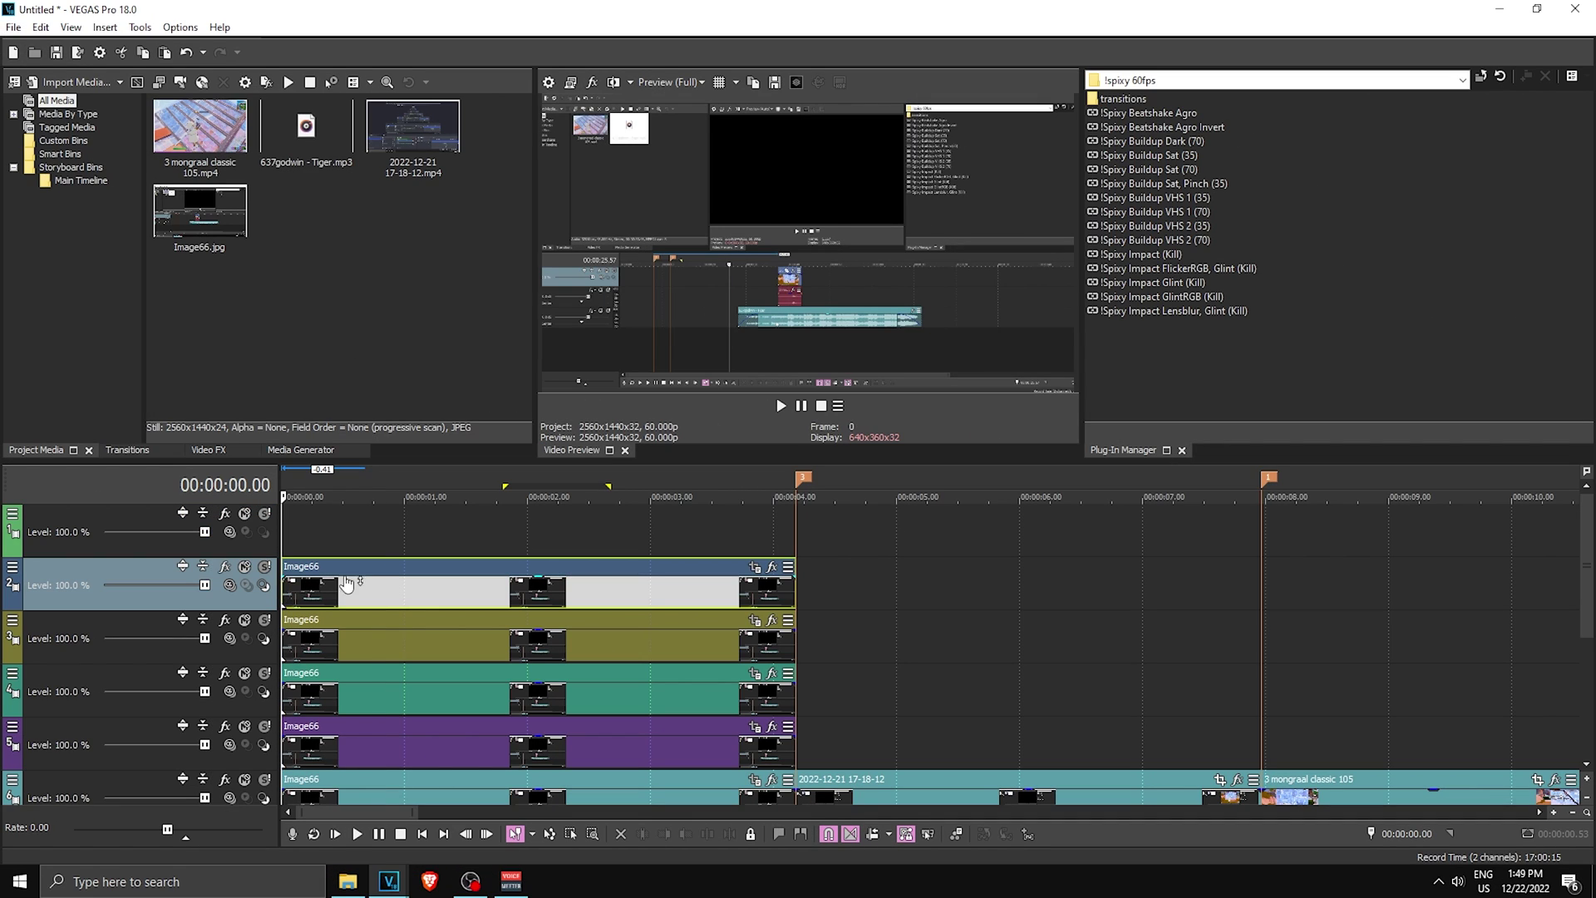
left_click(208, 450)
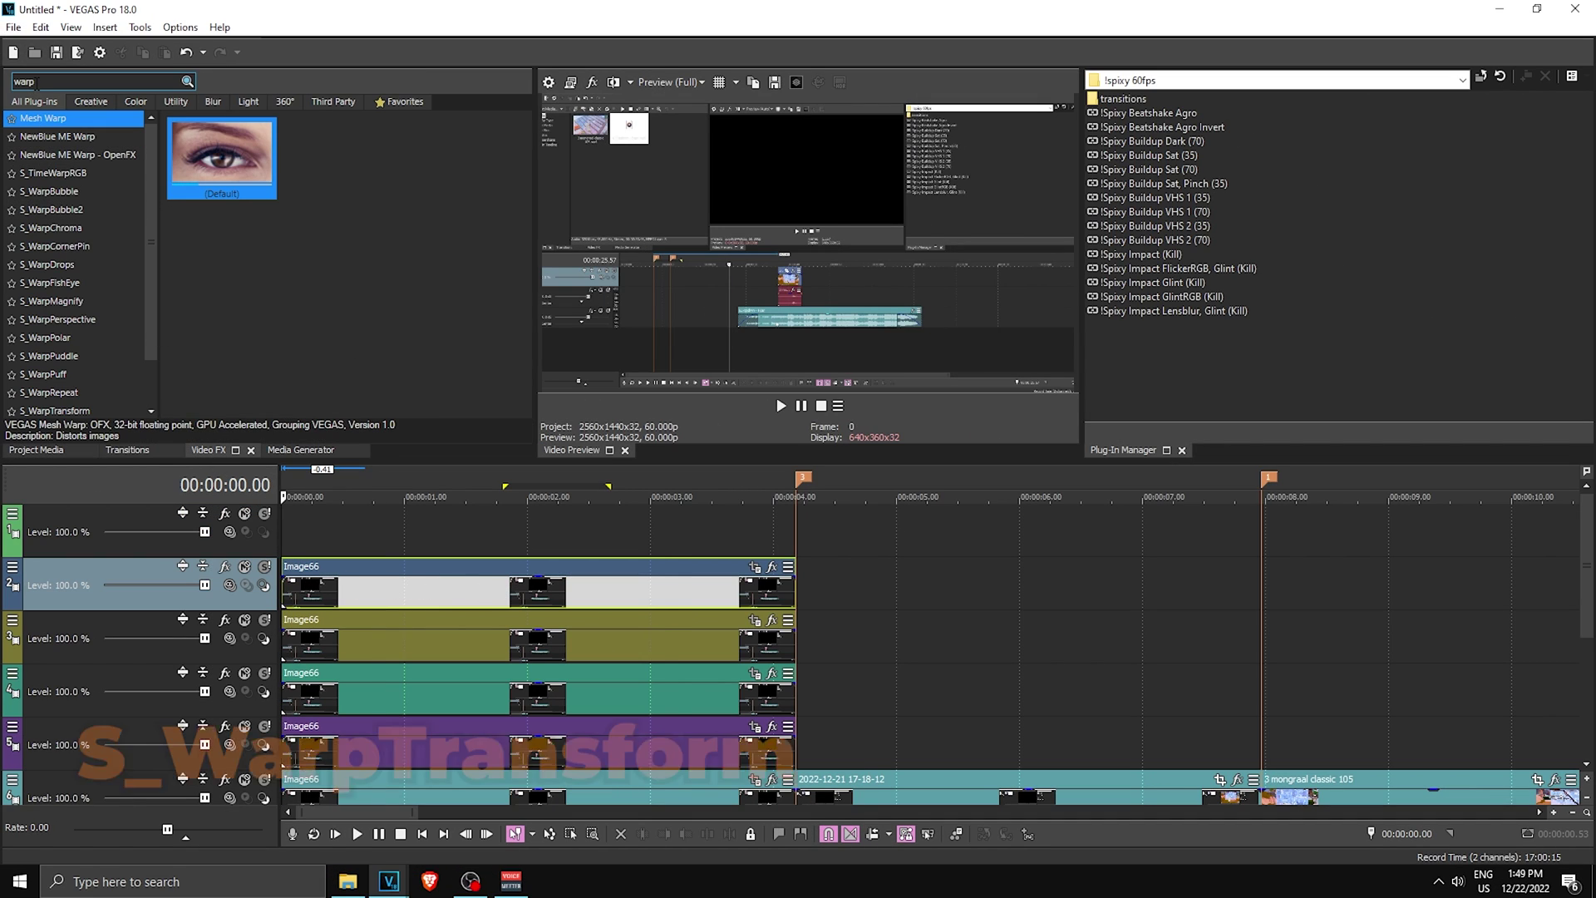
type("warptran")
left_click_drag(191, 158, 385, 542)
left_click_drag(372, 600, 359, 594)
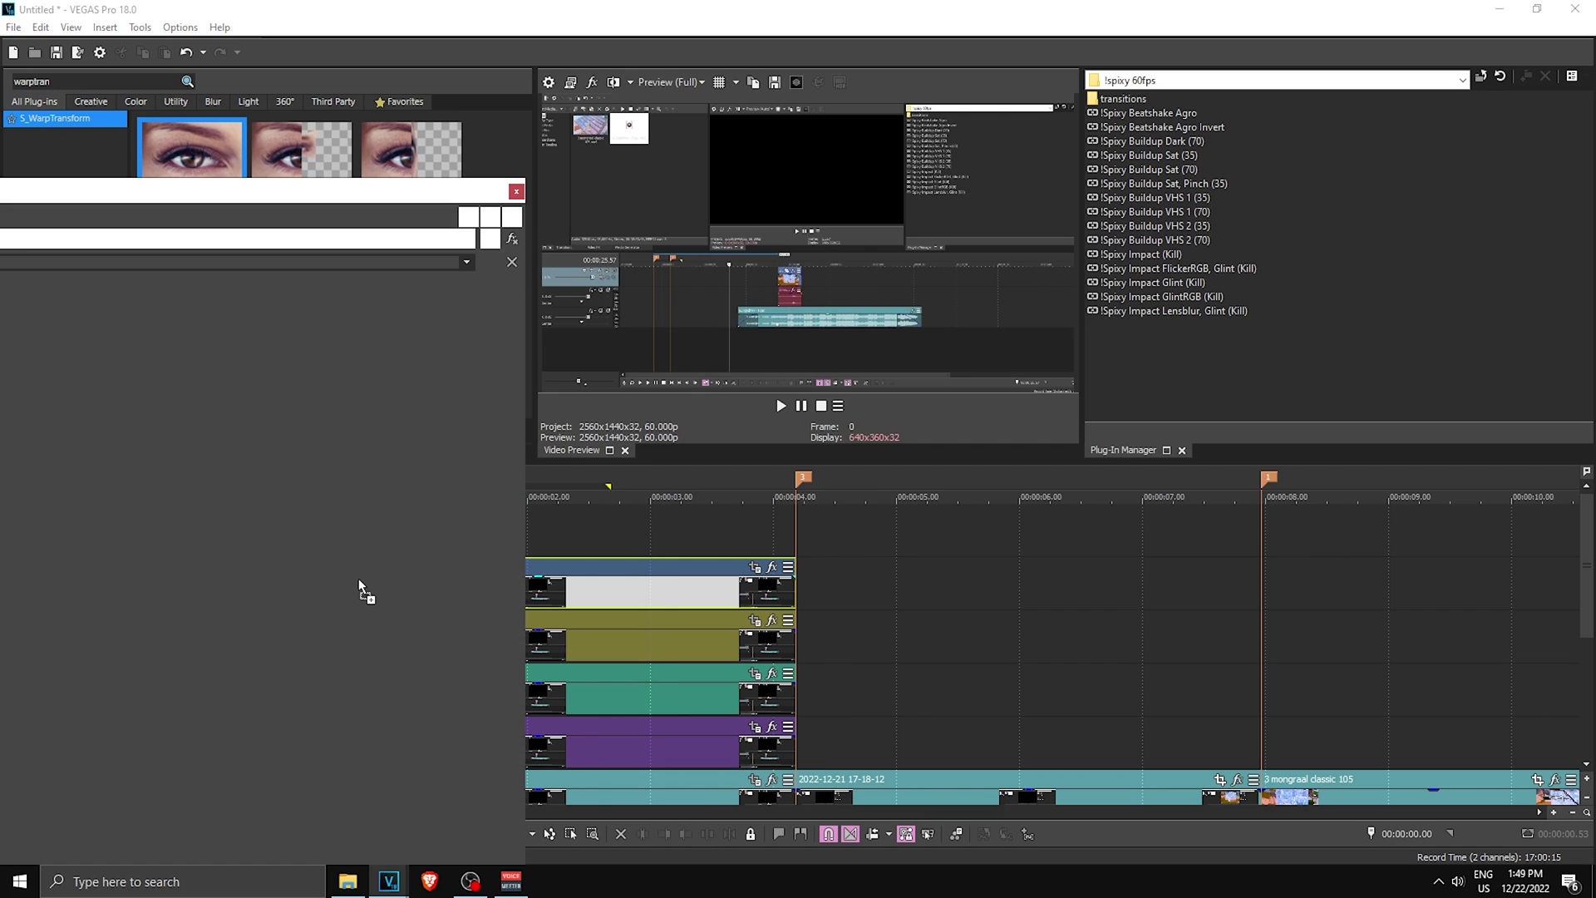
scroll(737, 536, "up", 3)
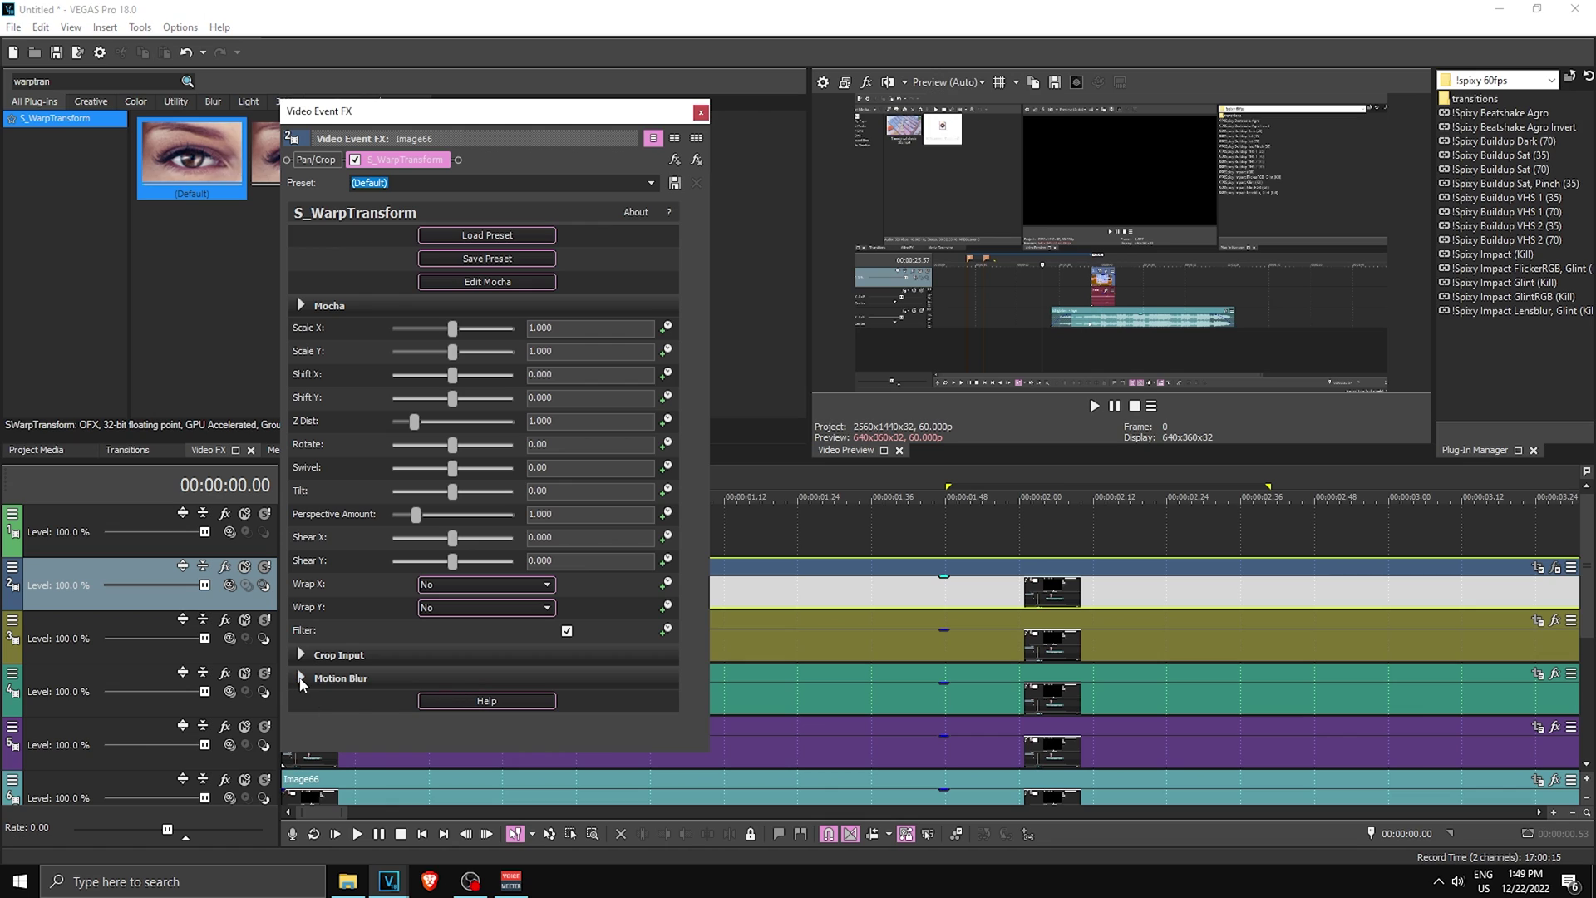
Set the S_WarpTransform motion blur shutter angle to 360
left_click(301, 680)
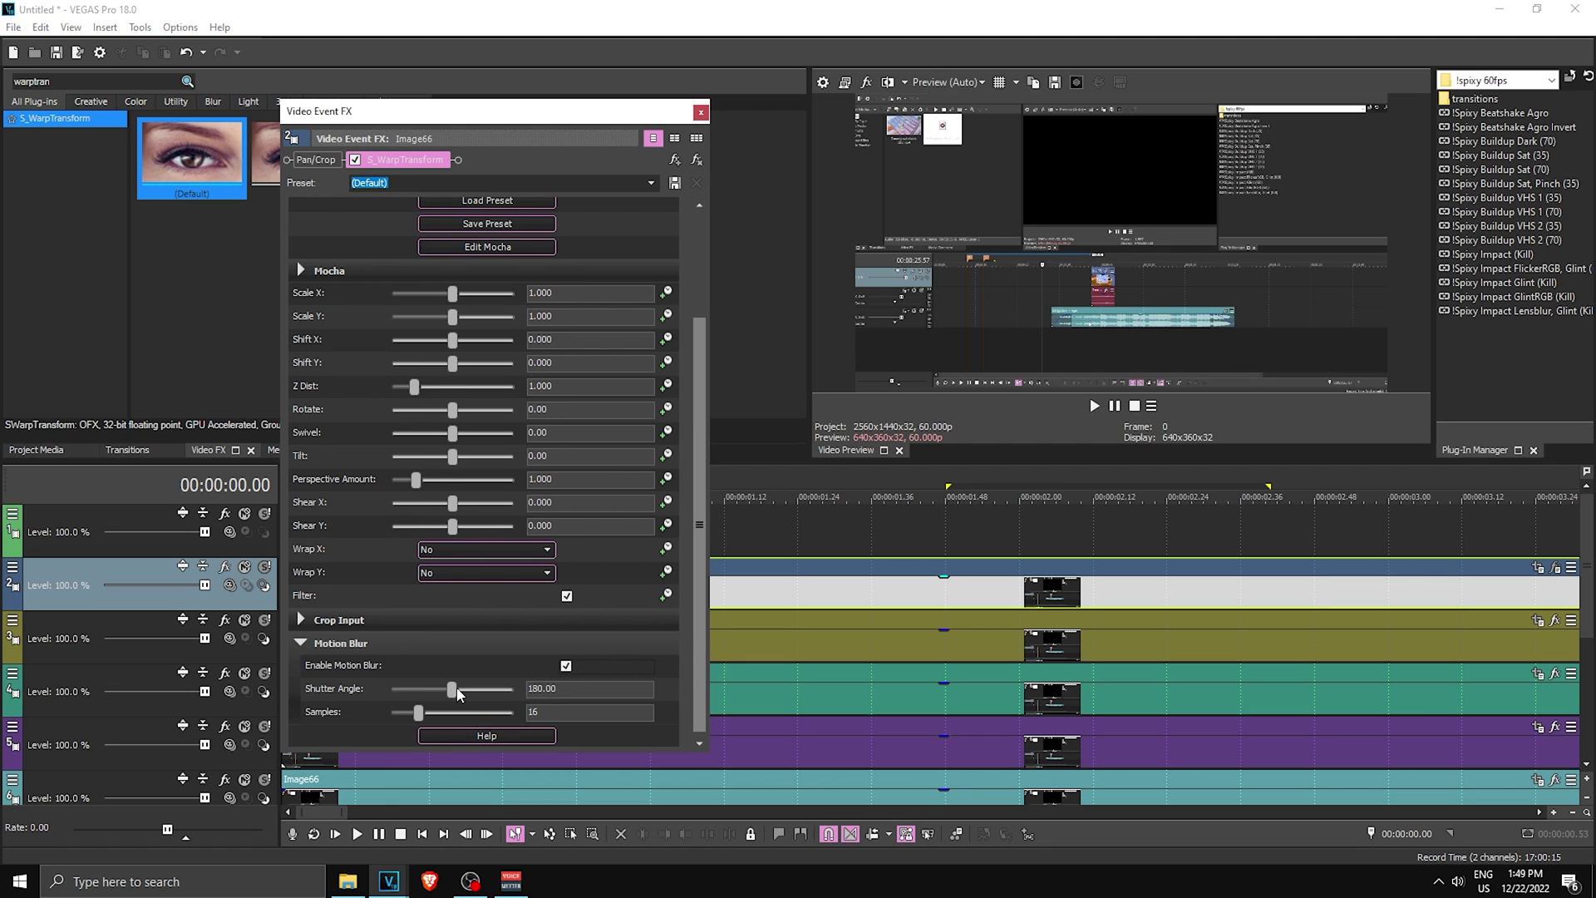
left_click_drag(464, 696, 486, 693)
left_click_drag(580, 117, 399, 109)
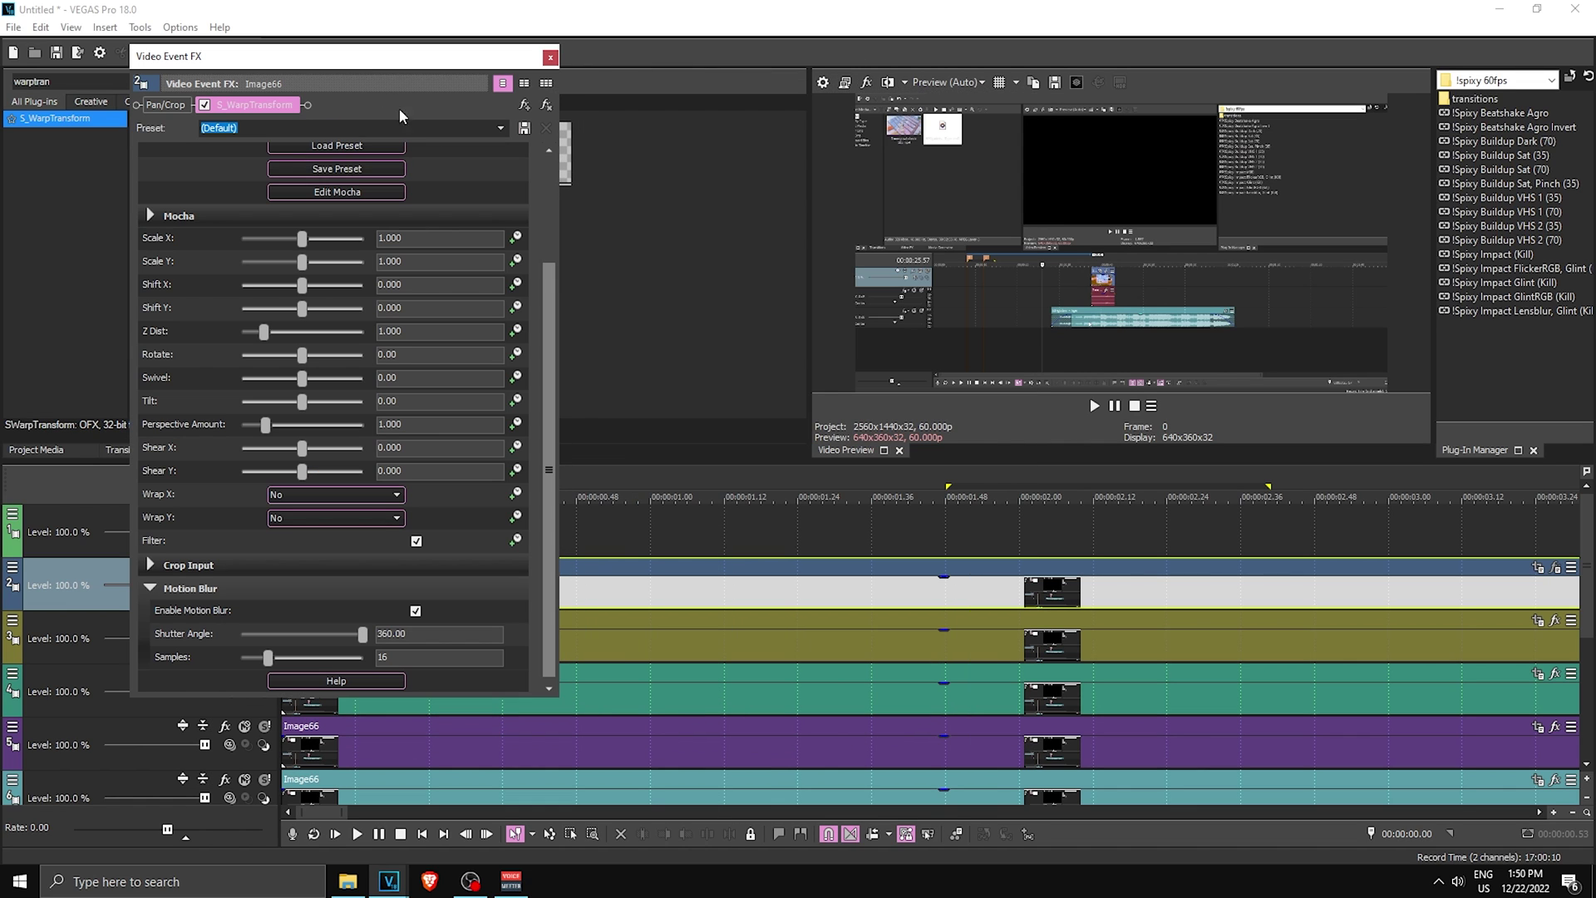
Enable keyframe animation for Shift X, Shift Y, Z Dist, Swivel and Tilt in S_WarpTransform
left_click(516, 285)
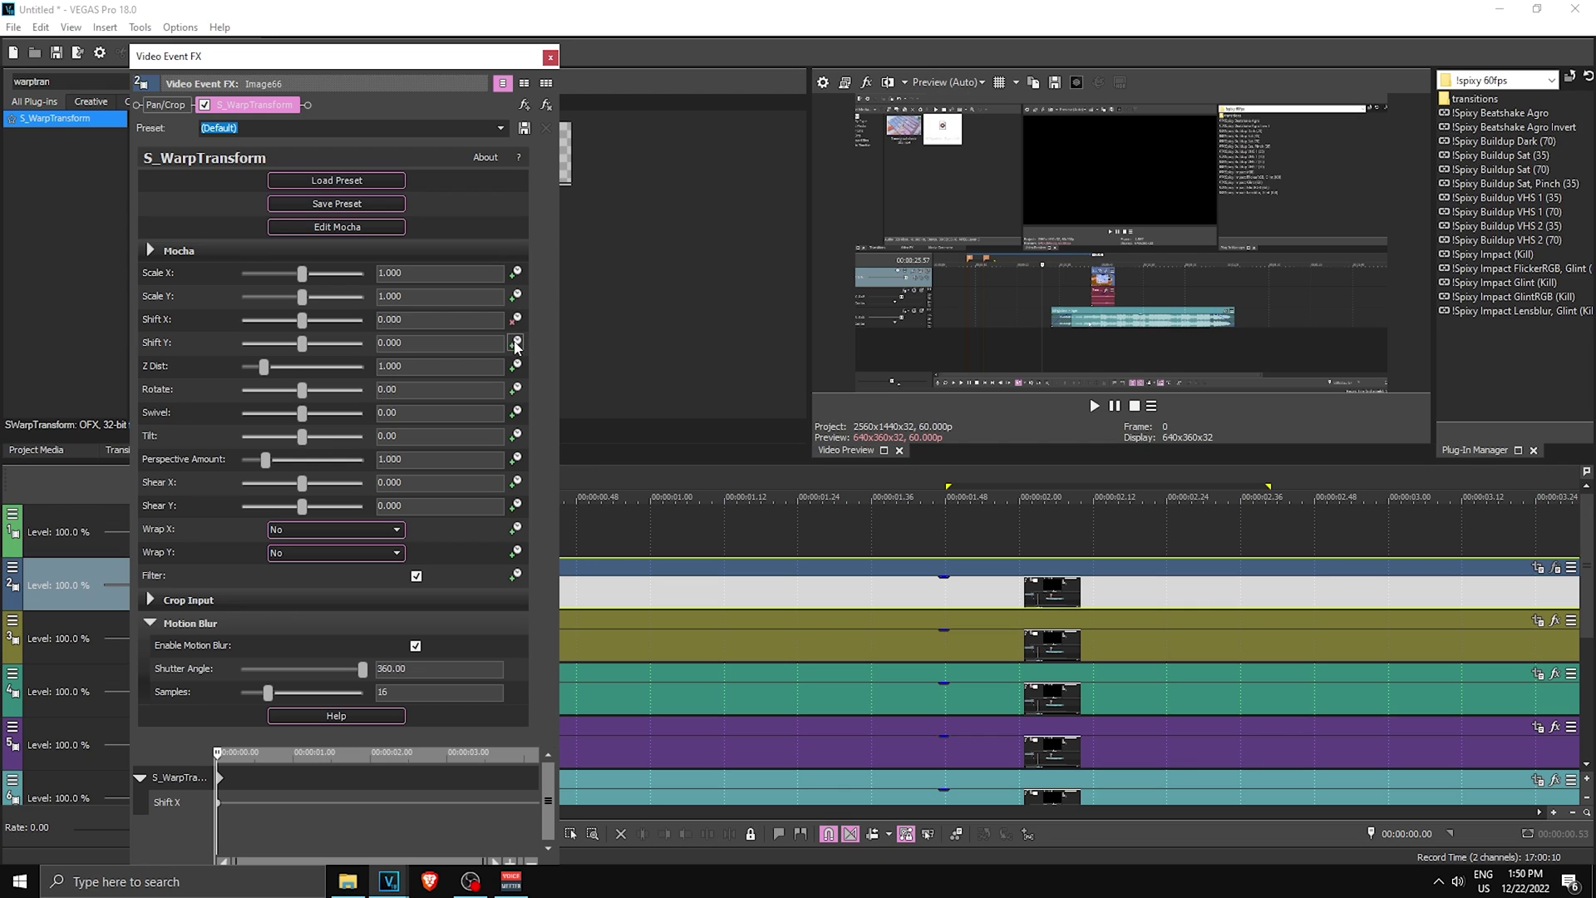
left_click(516, 343)
left_click(517, 366)
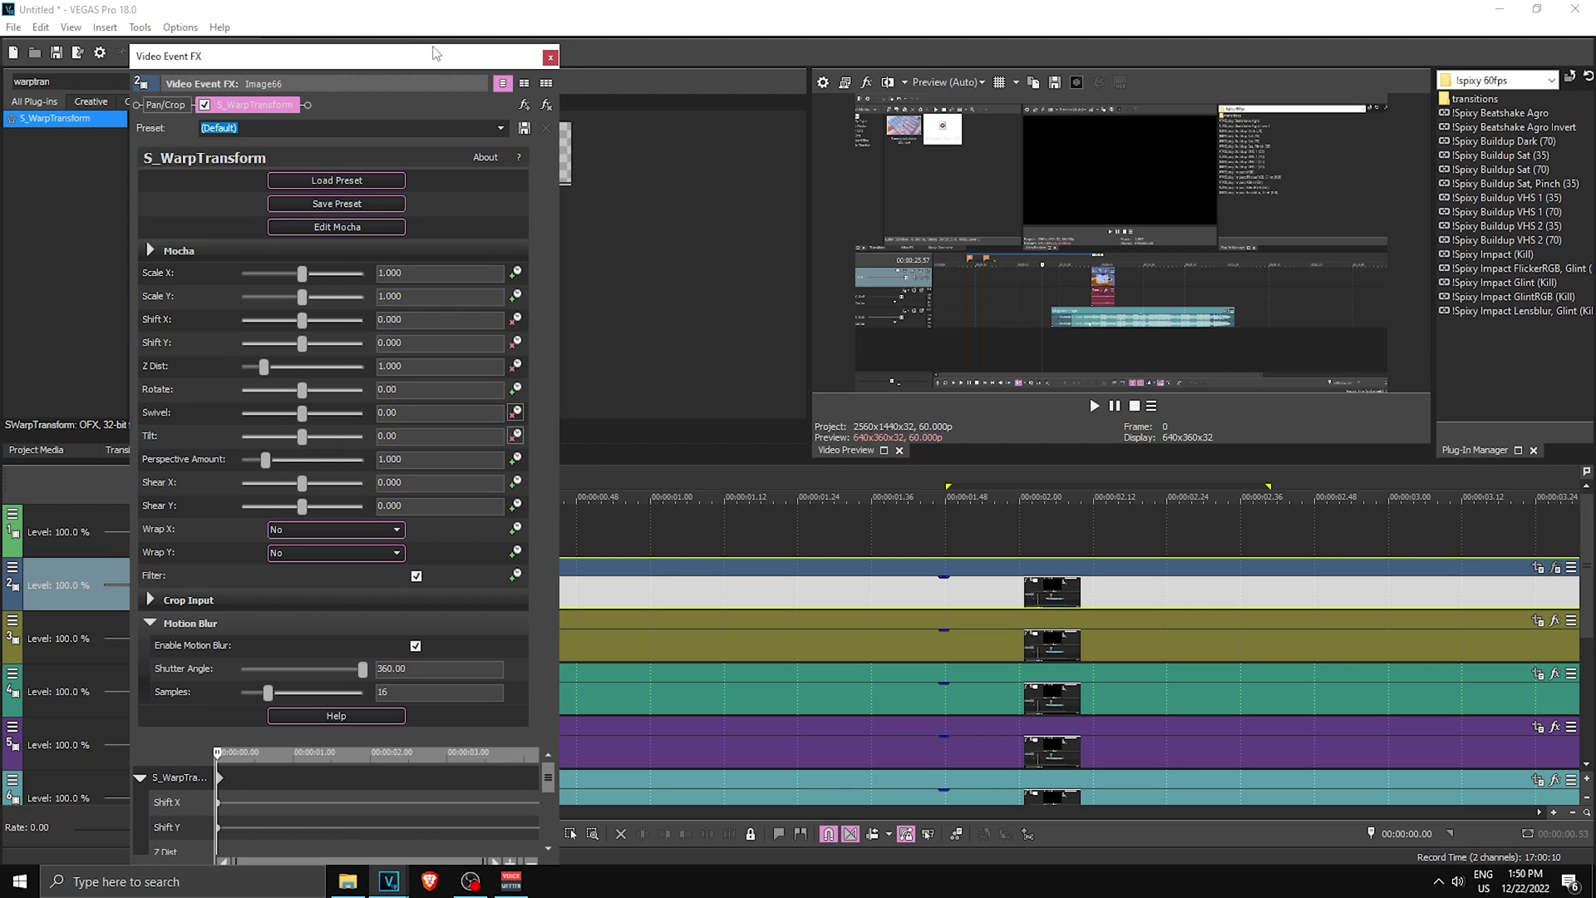
left_click_drag(435, 53, 452, 45)
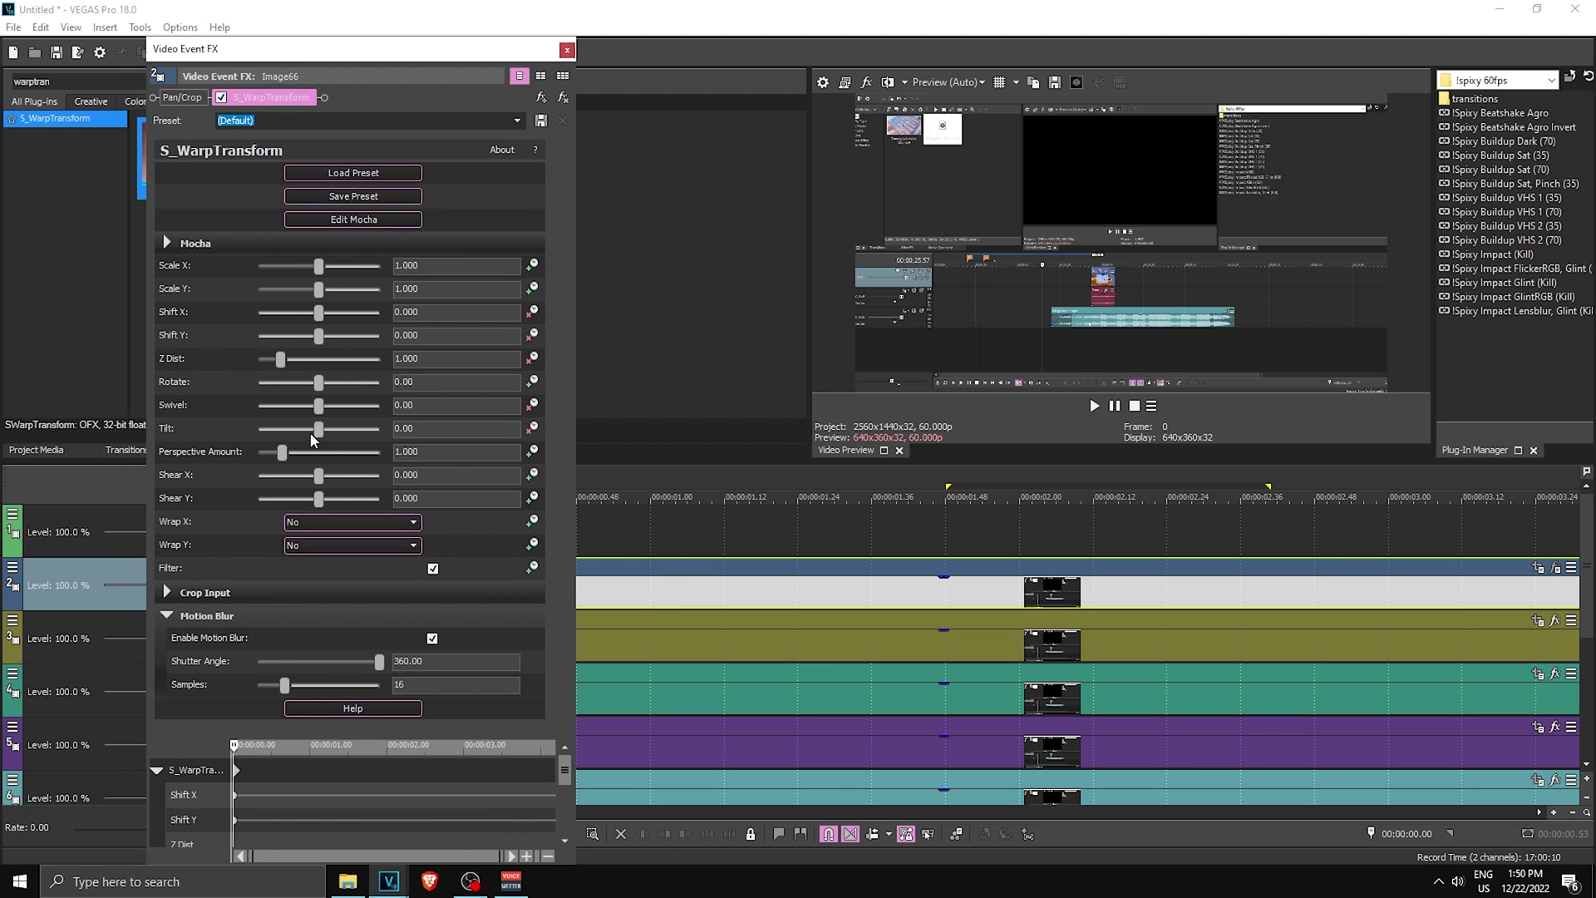
Set the starting keyframe to Swivel -2.45, Tilt -12.24, Z Dist 0.933, Shift X 0.850 and Shift Y -0.429
left_click_drag(325, 414, 317, 439)
left_click(278, 361)
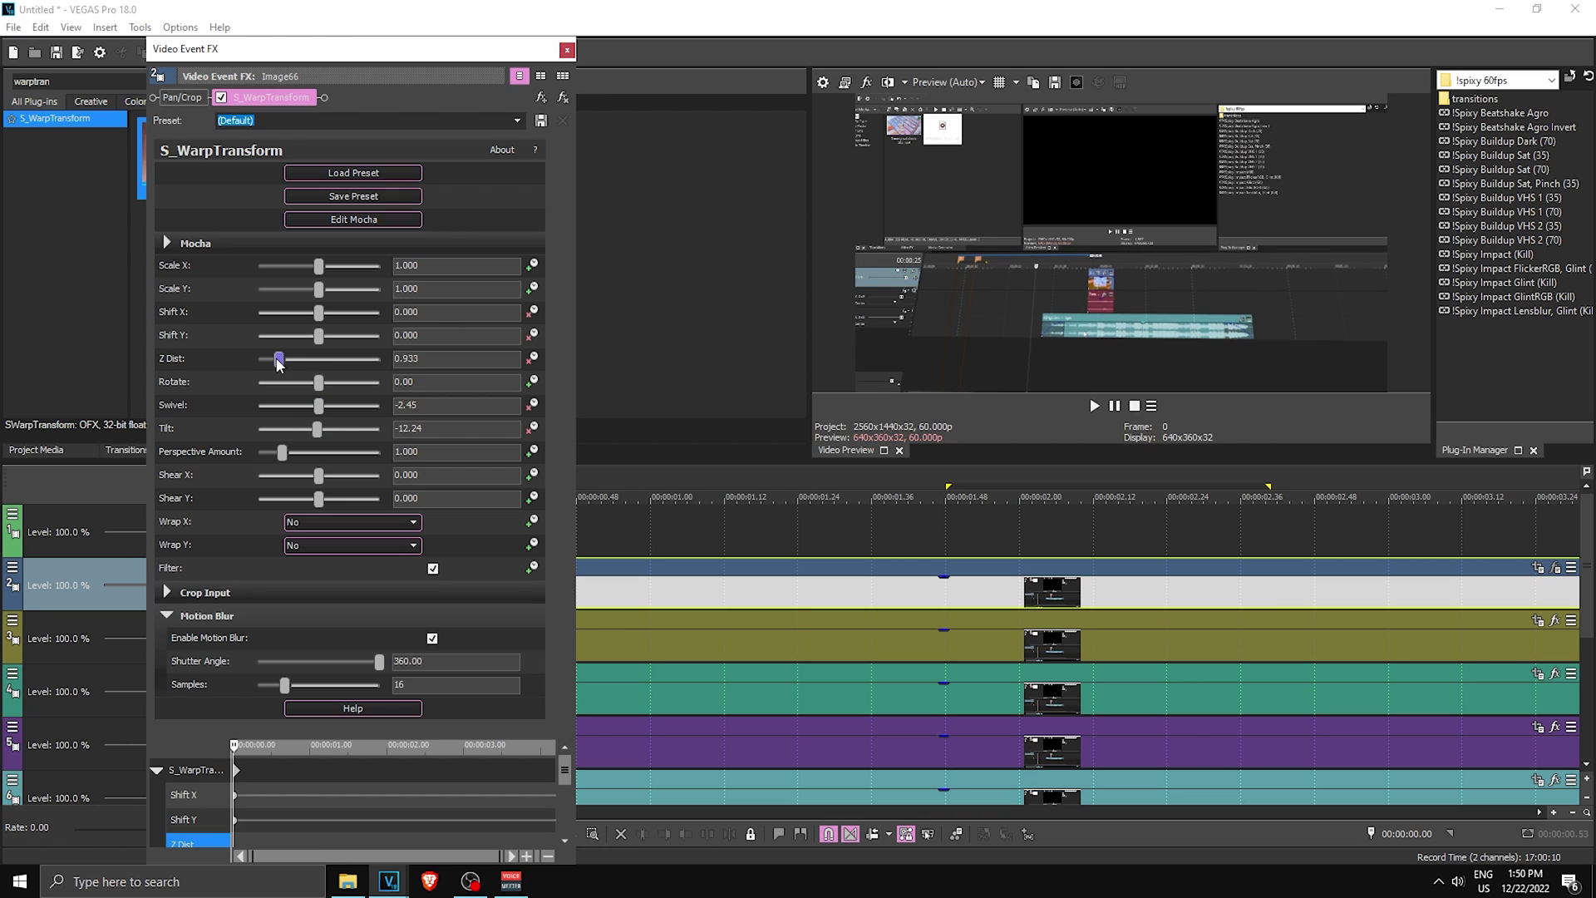
left_click_drag(321, 315, 301, 346)
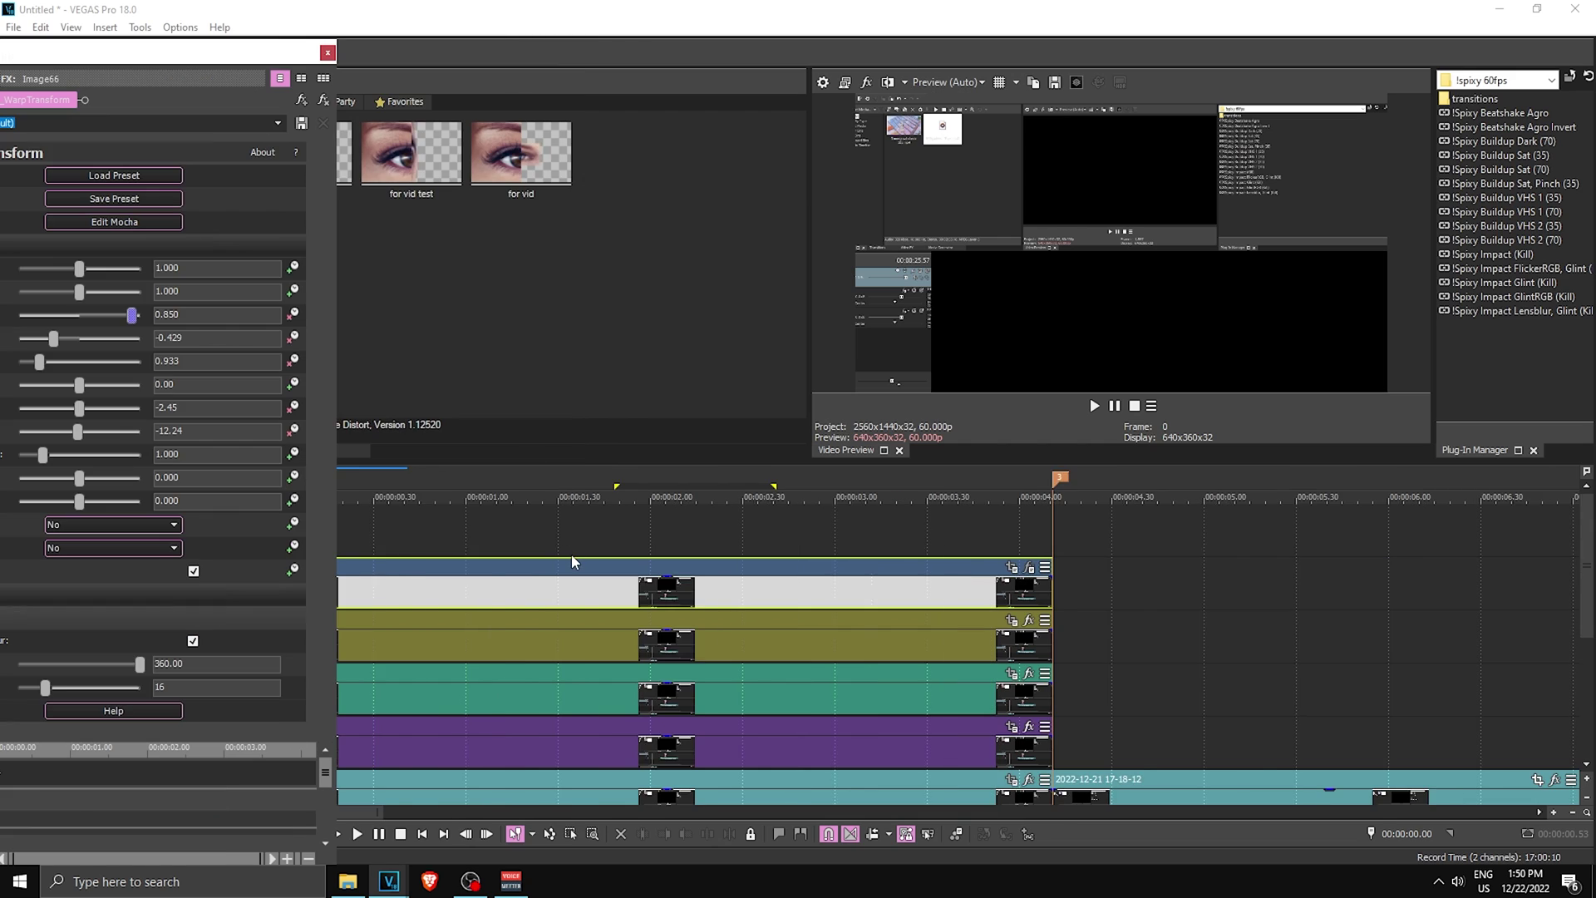
scroll(572, 557, "up", 3)
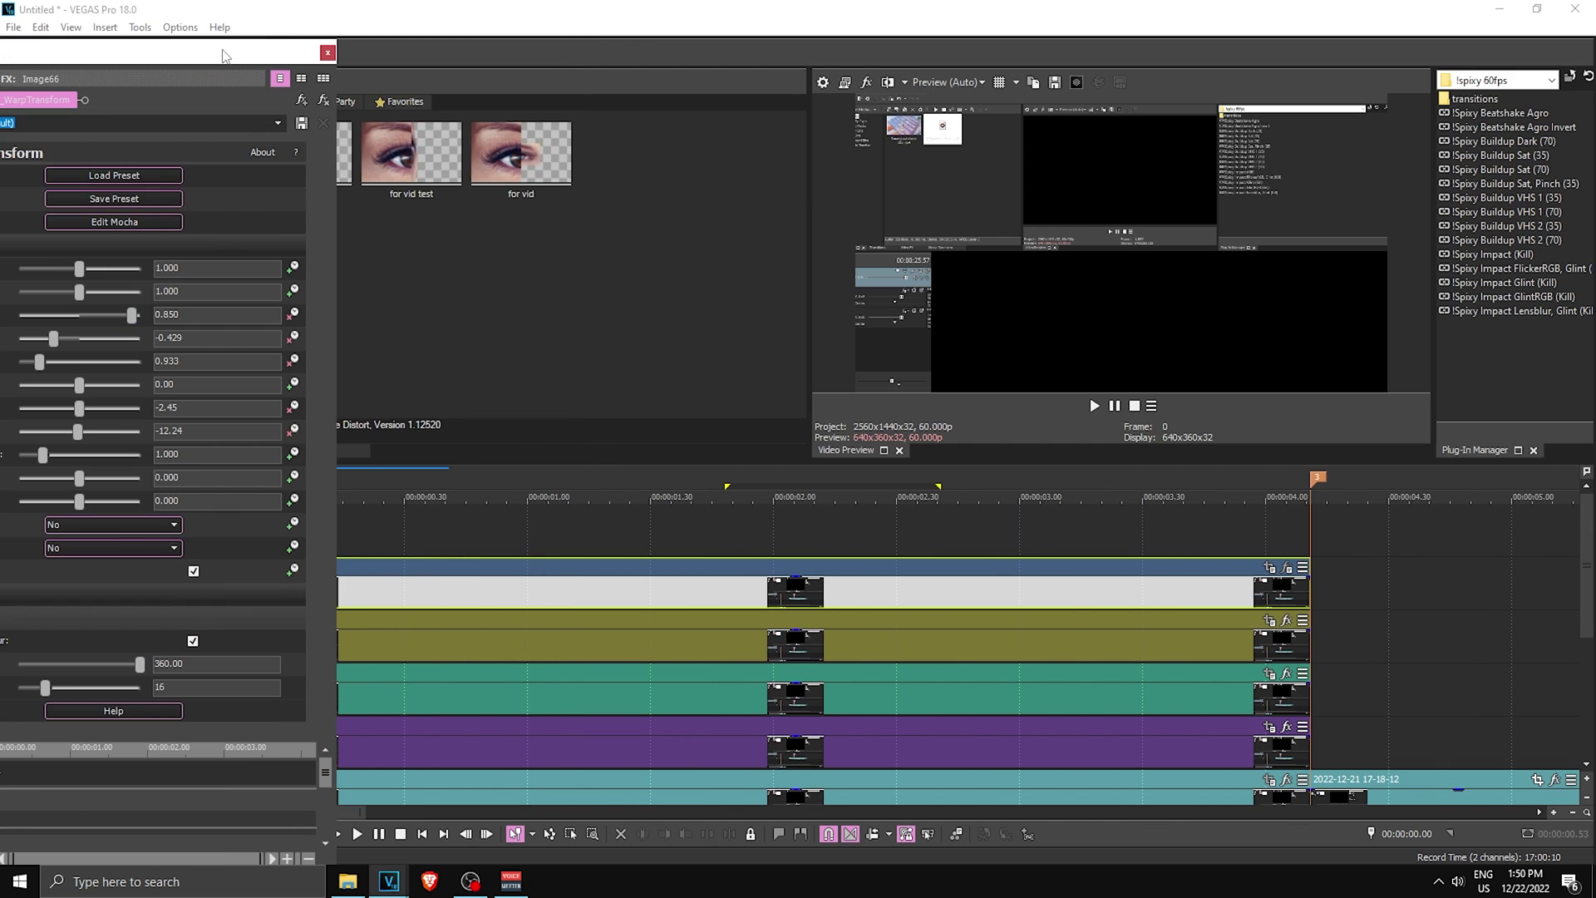
left_click(328, 53)
At 00:00:02.07, keyframe the track 2 event's S_WarpTransform Shift X and Shift Y to 0
scroll(468, 637, "down", 1)
left_click(639, 536)
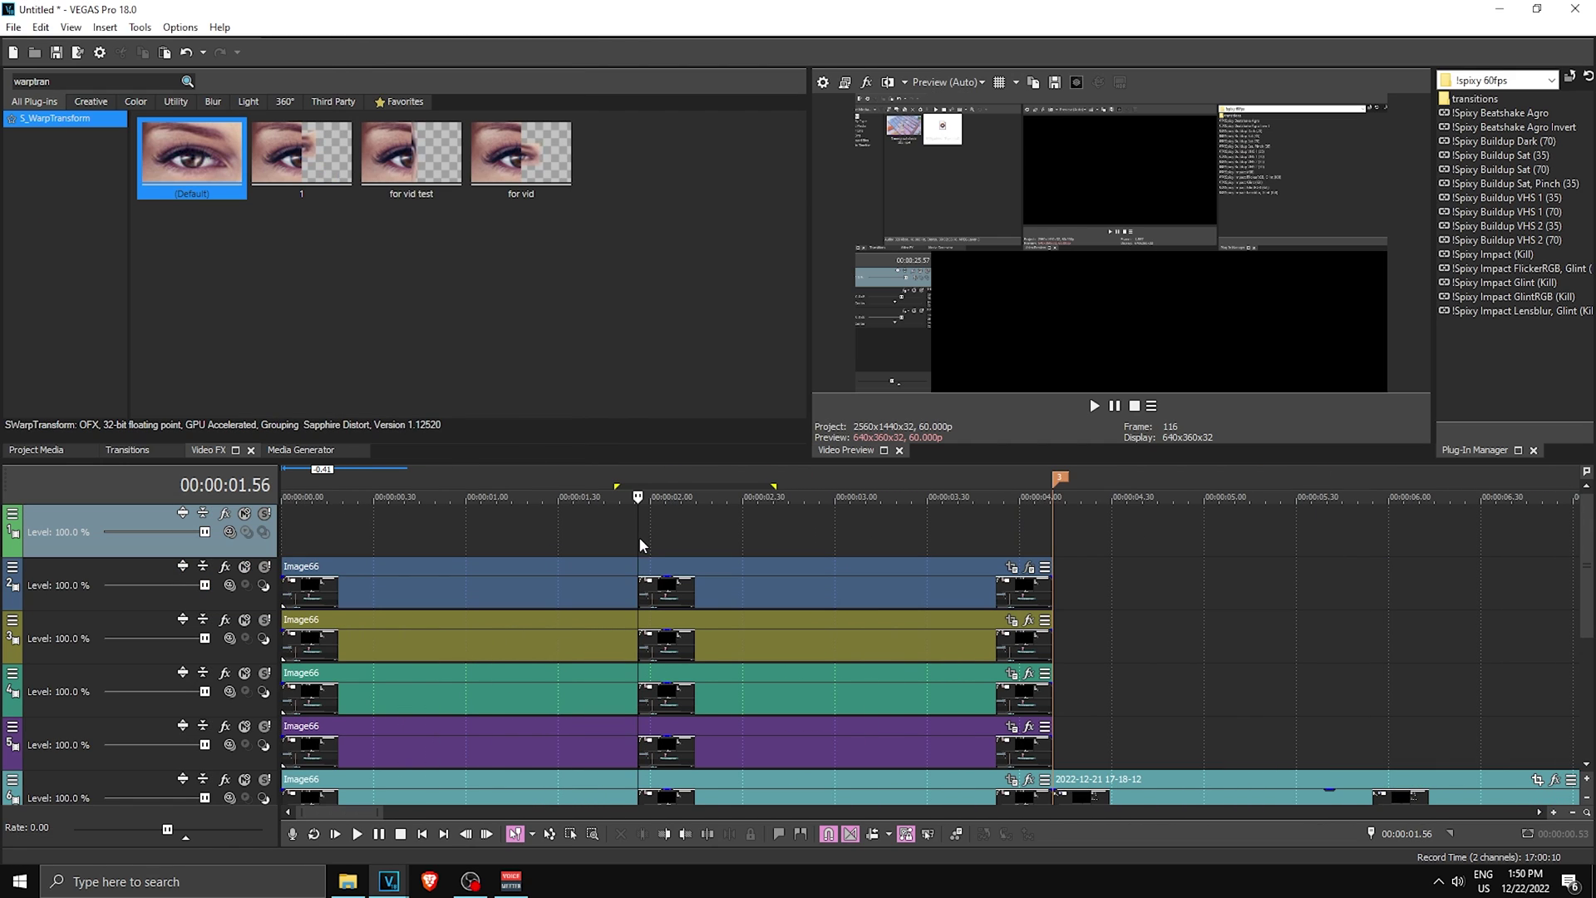
left_click(1030, 567)
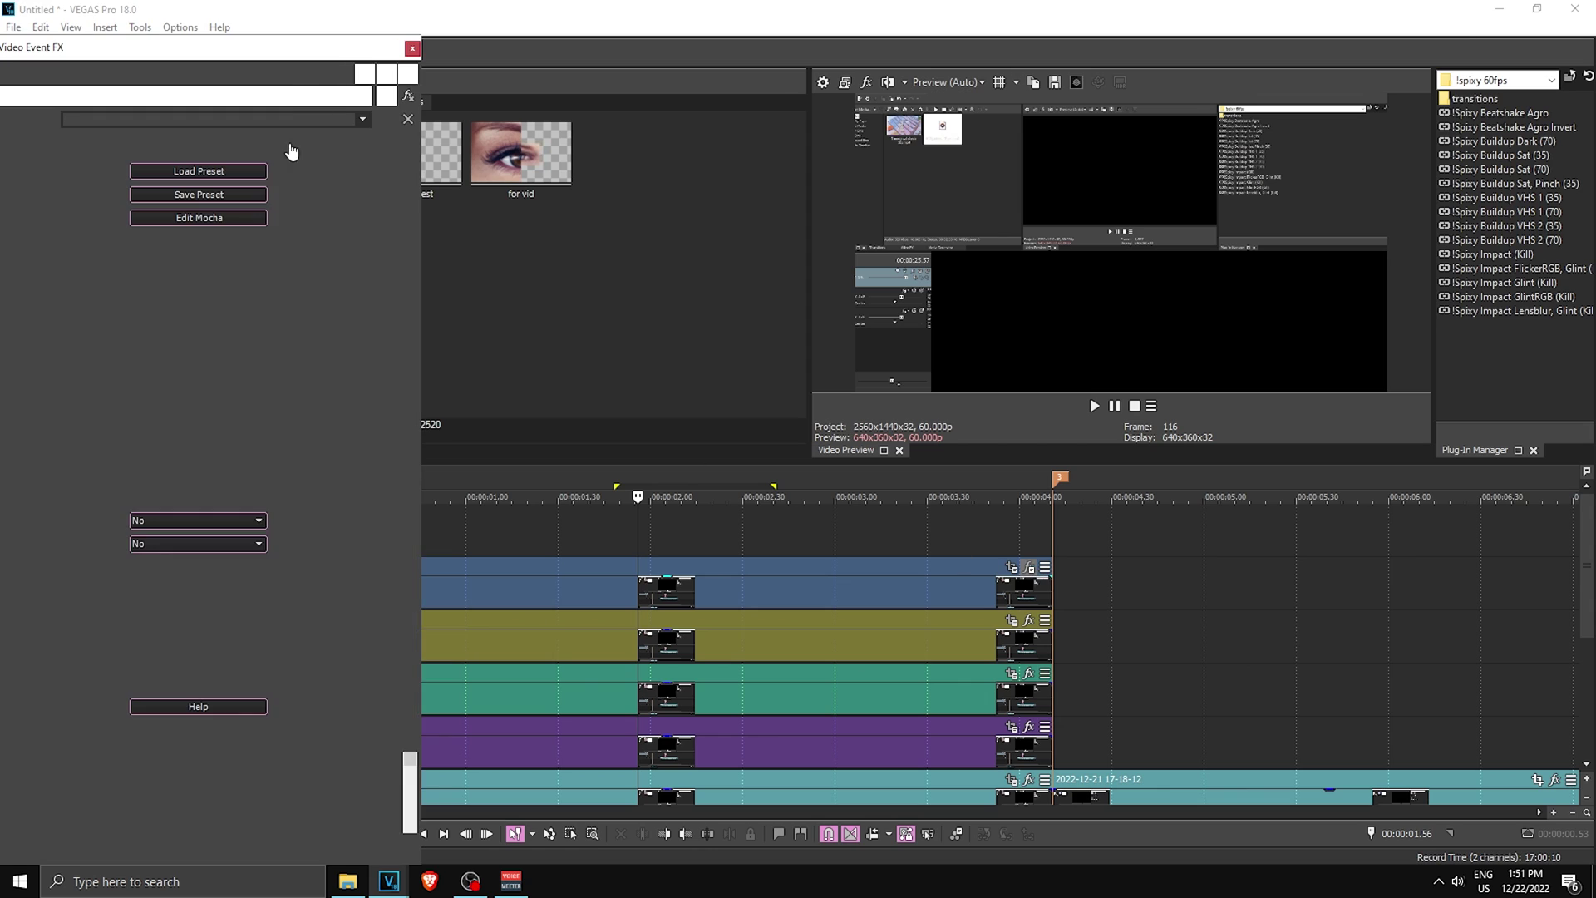
left_click_drag(285, 51, 424, 14)
left_click(651, 542)
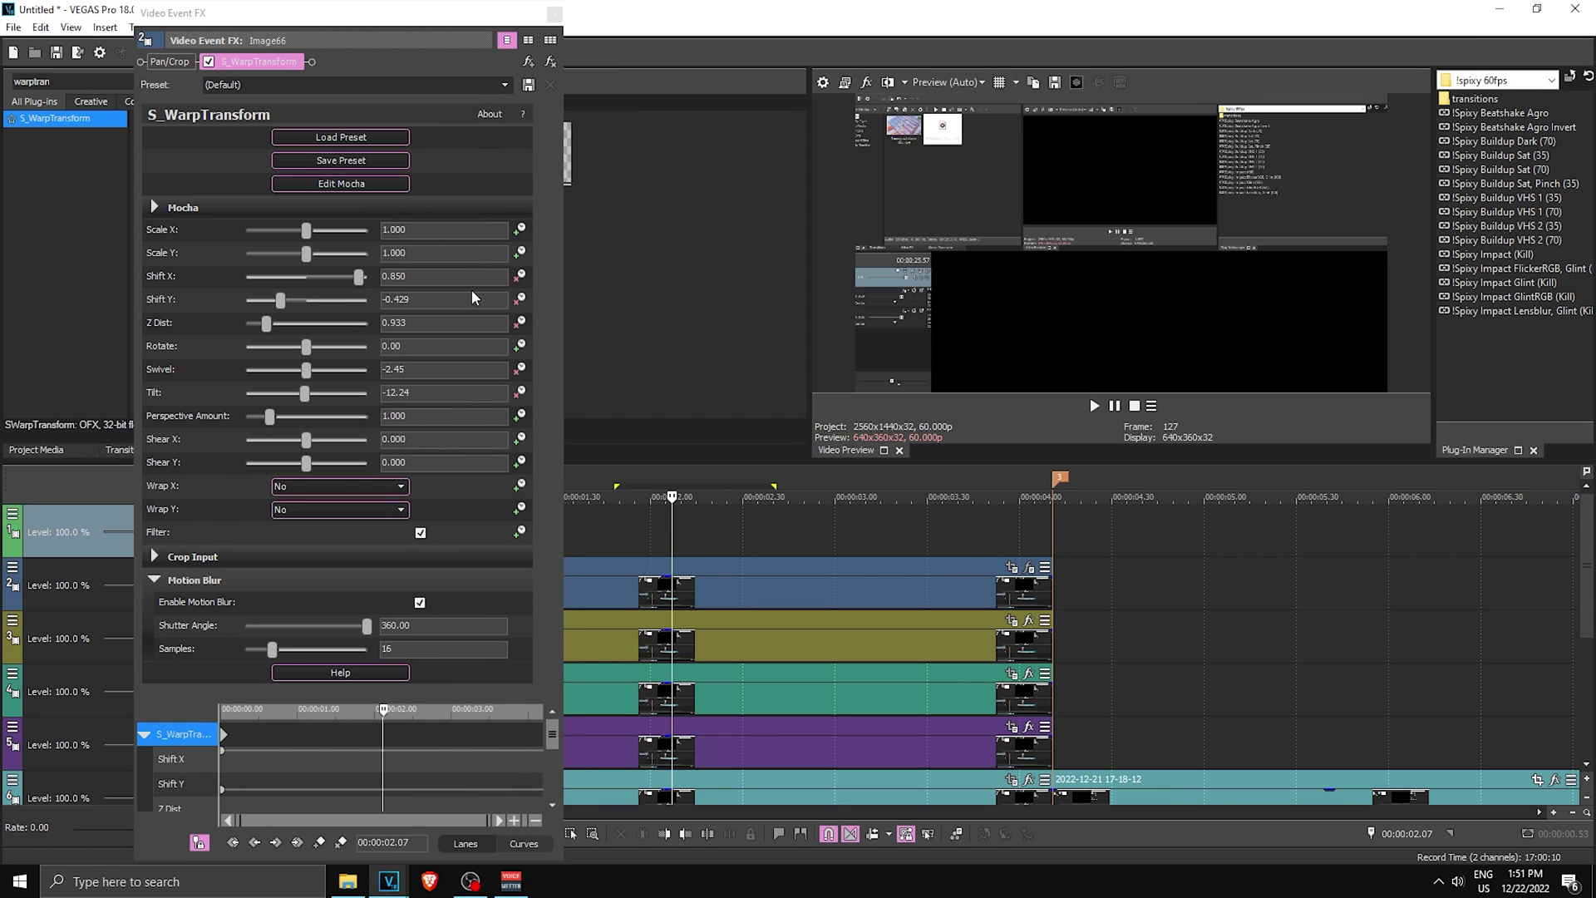
double_click(451, 277)
type("0")
key("Tab")
type("0")
key("Return")
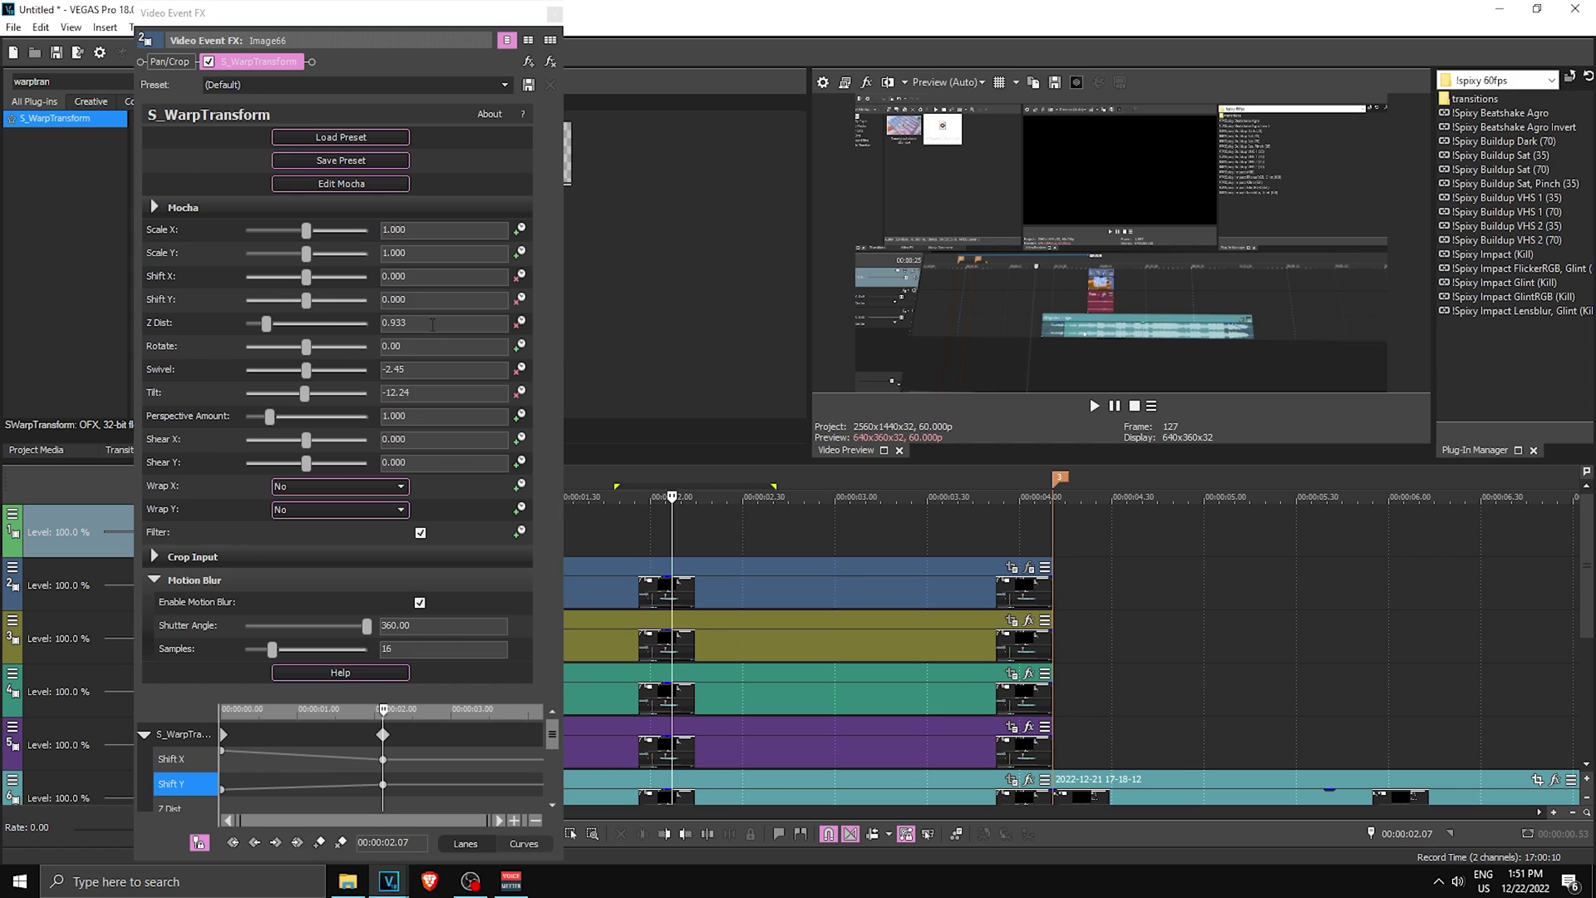
At the same time position, set Z Dist to 1 and both Swivel and Tilt to 0
double_click(432, 324)
type("1")
key("Return")
left_click_drag(457, 369, 269, 379)
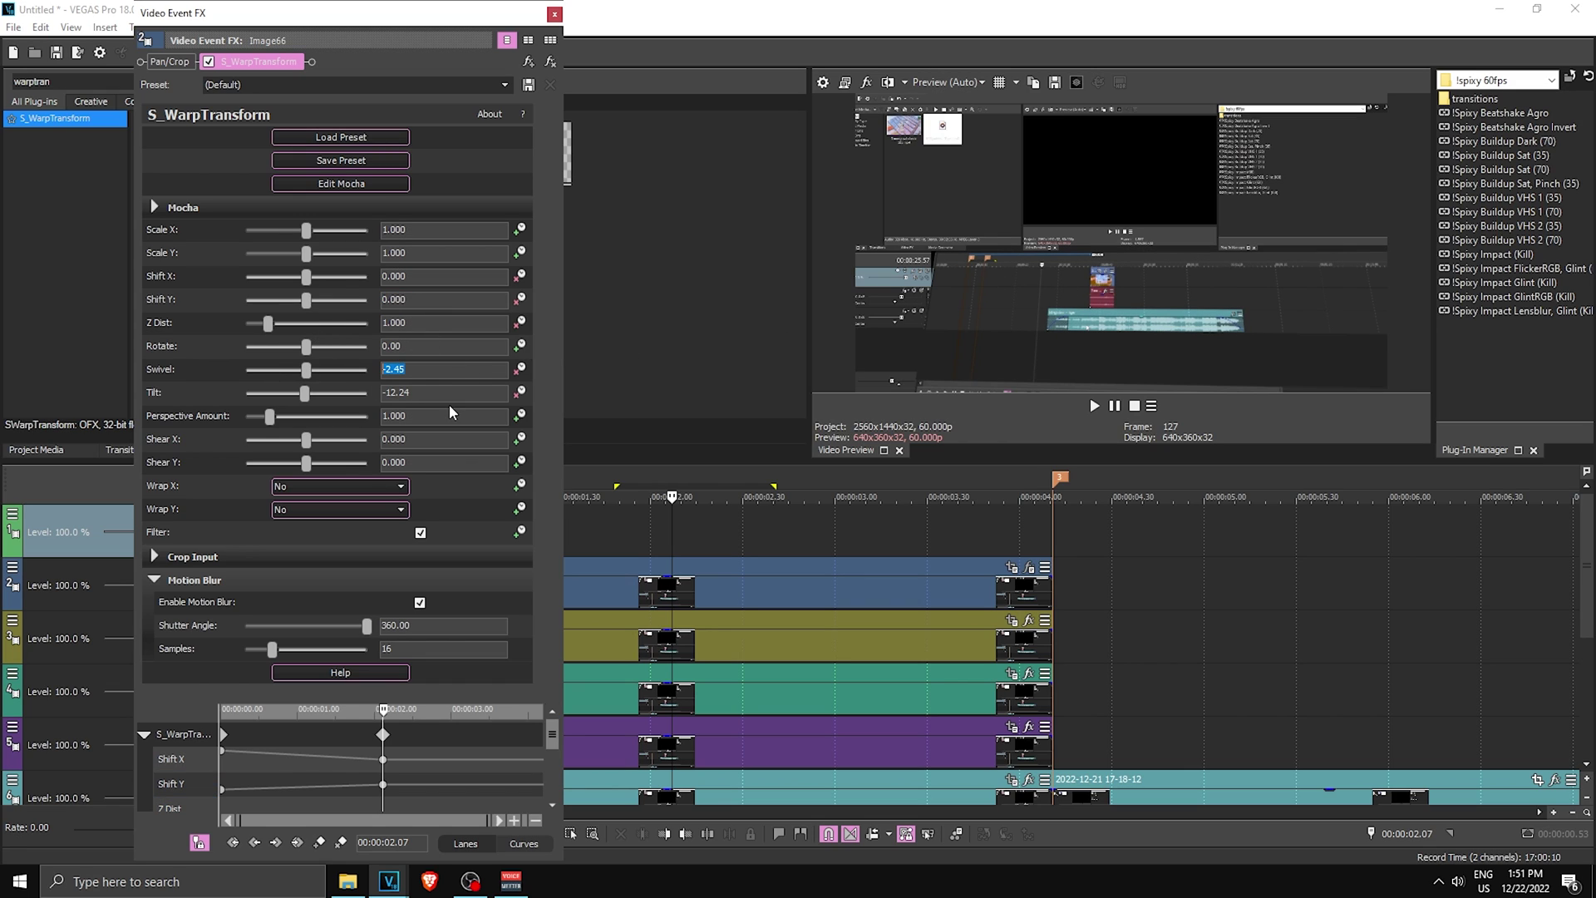
type("0")
left_click(951, 361)
Set the first keyframes of Shift X, Shift Y, Z Dist, Swivel and Tilt to Fast Fade and preview the motion
left_click_drag(347, 749, 239, 492)
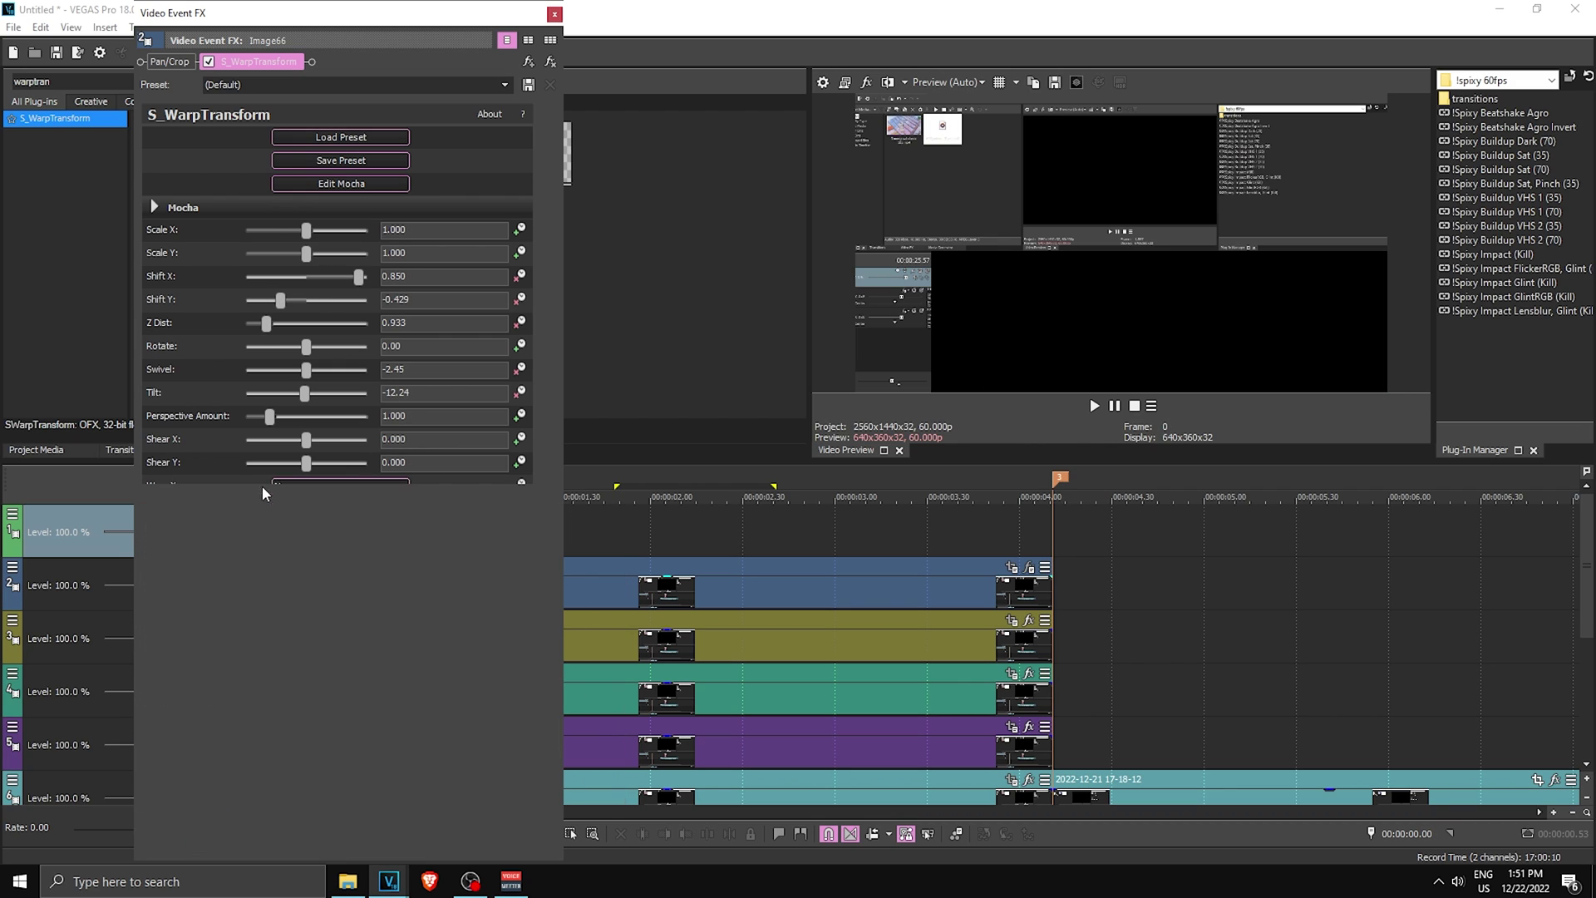
left_click(223, 538)
left_click(221, 574, "ctrl")
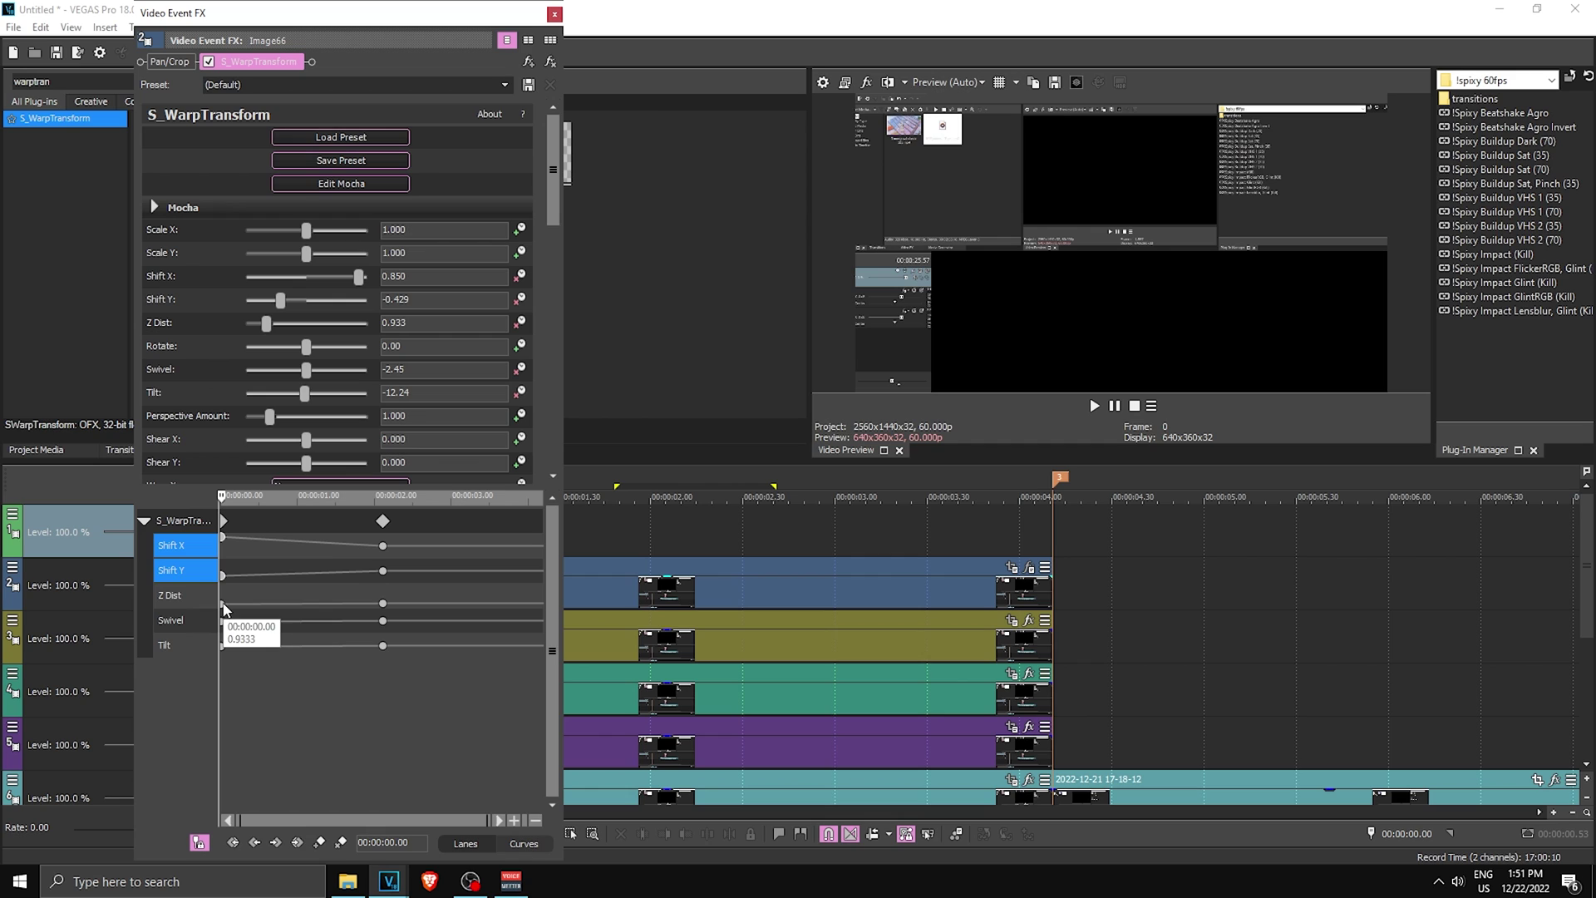
left_click(222, 601, "ctrl")
left_click(222, 621, "ctrl")
left_click(222, 645, "ctrl")
right_click(223, 646)
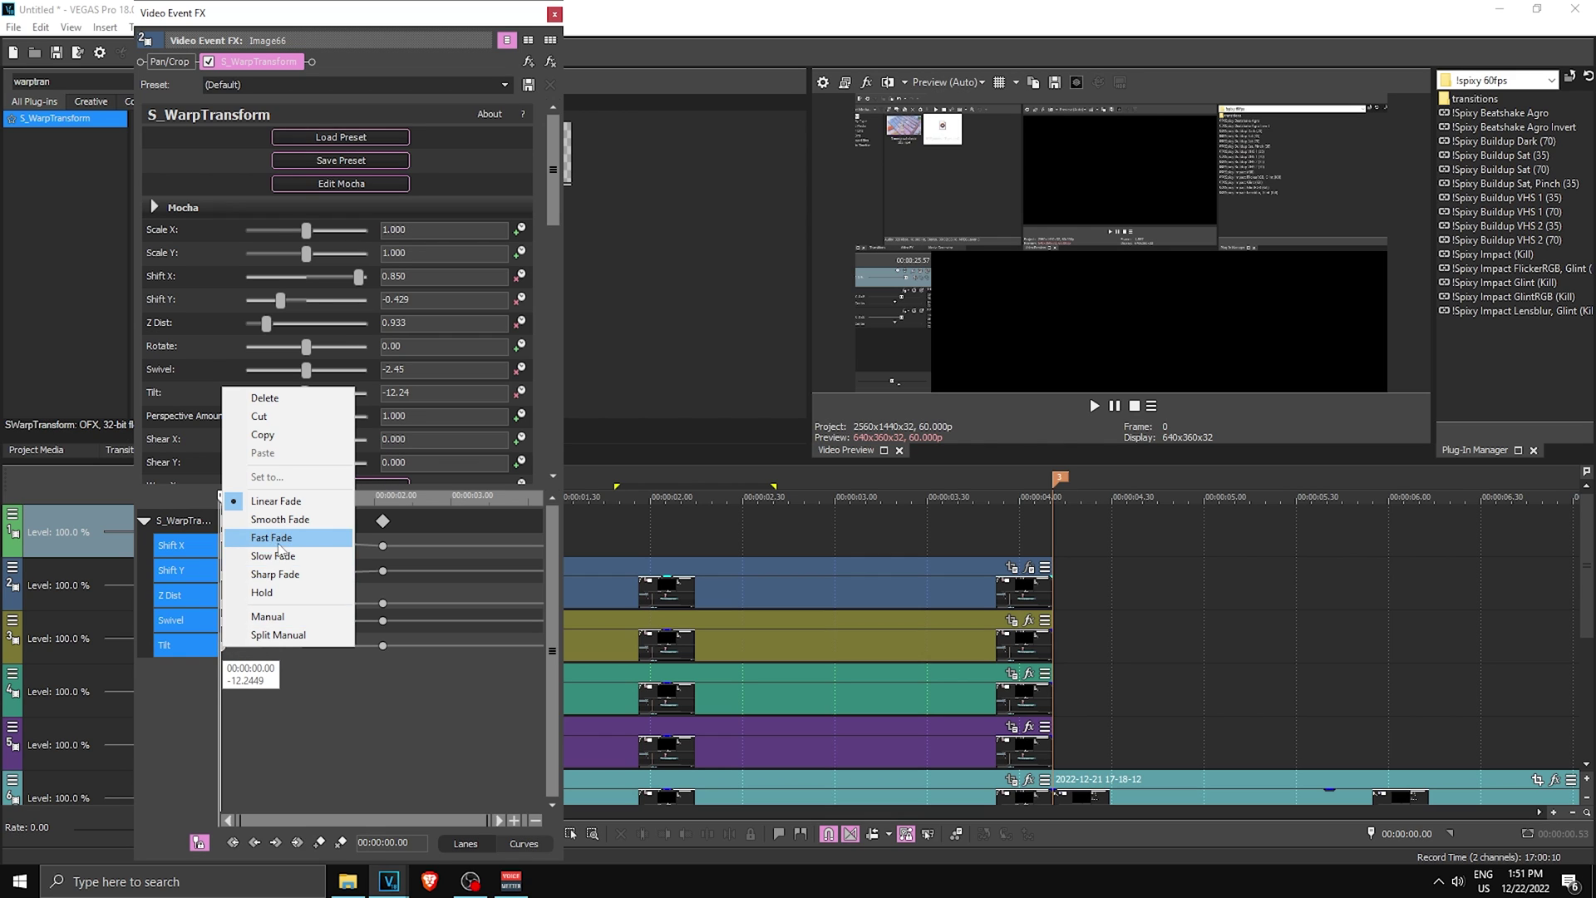
left_click(280, 519)
left_click_drag(228, 692, 309, 684)
left_click(553, 14)
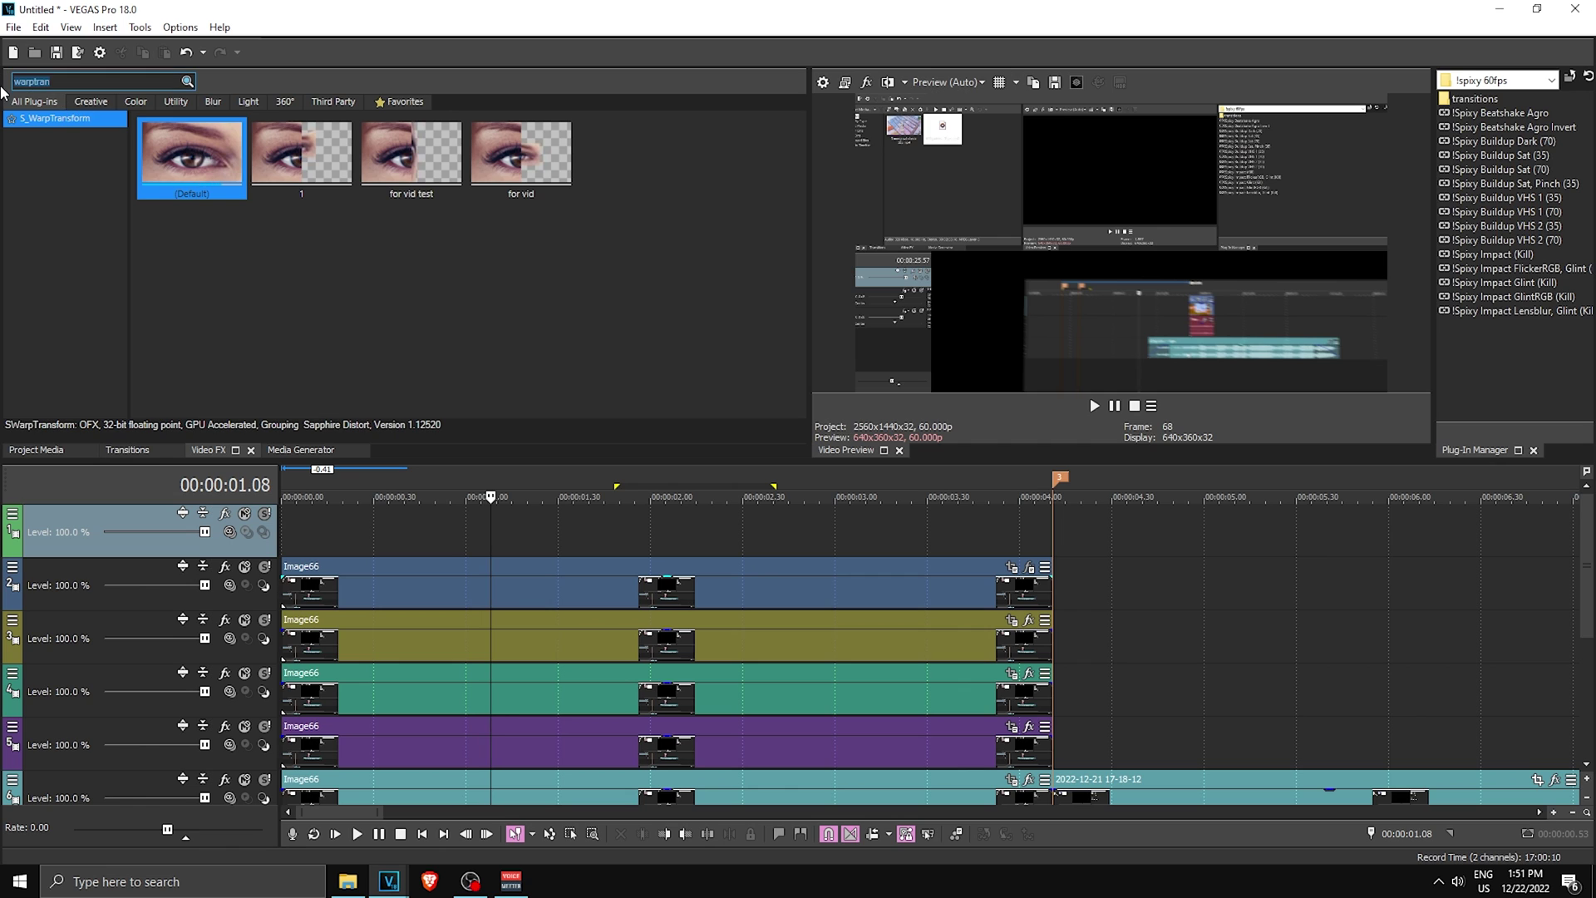
Add BCC Lens Correction with the default preset to the track 2 event and set Correction to 100
type("lens co")
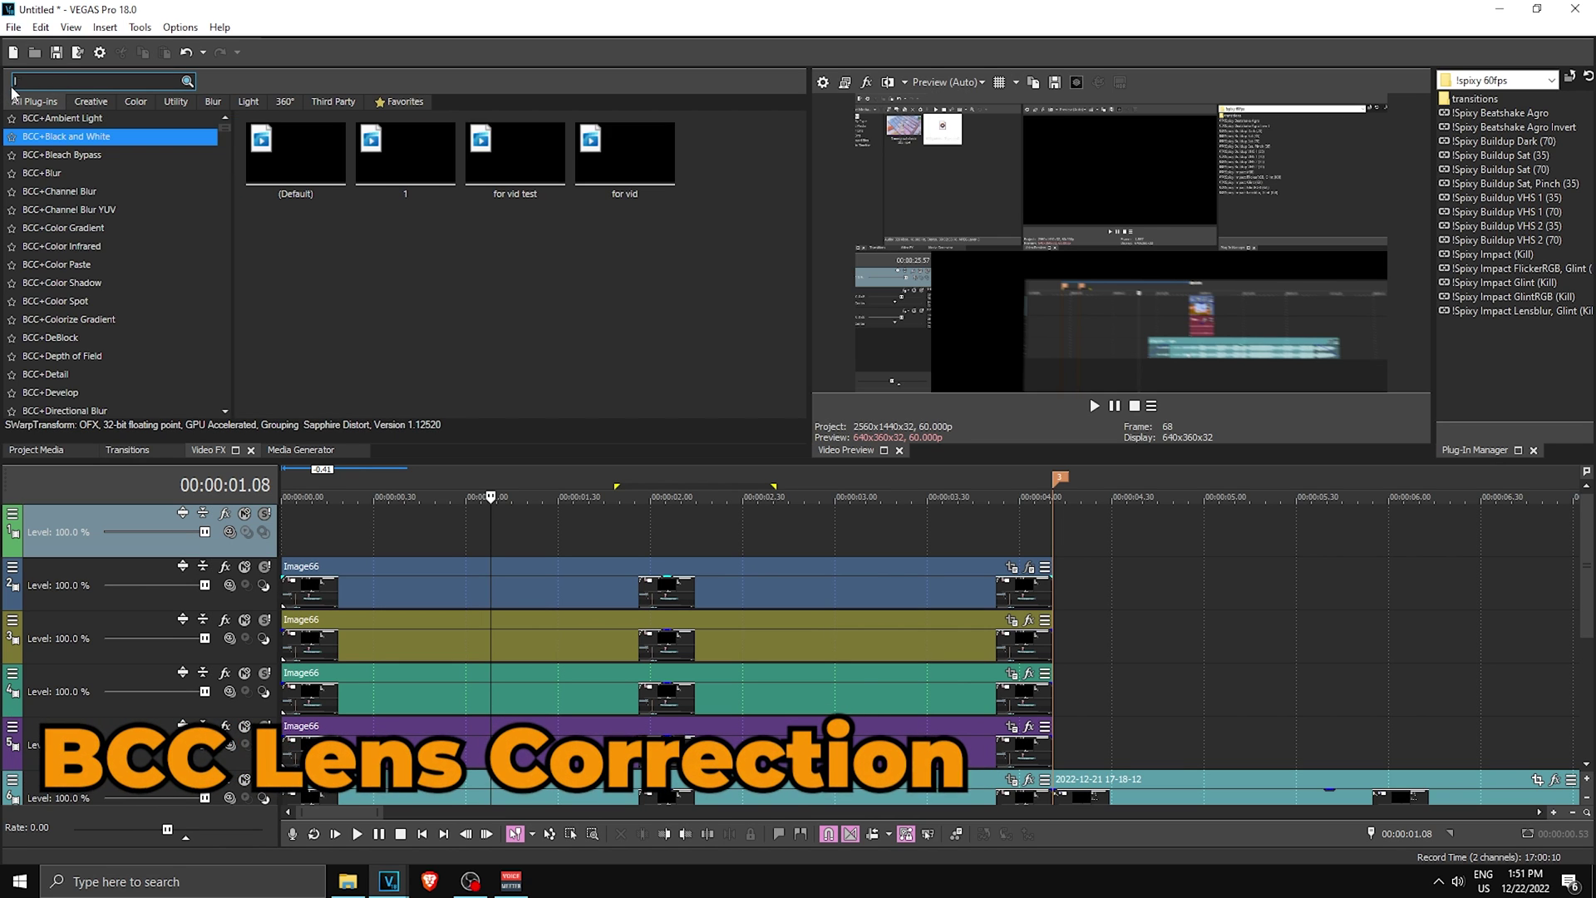
left_click_drag(234, 157, 413, 585)
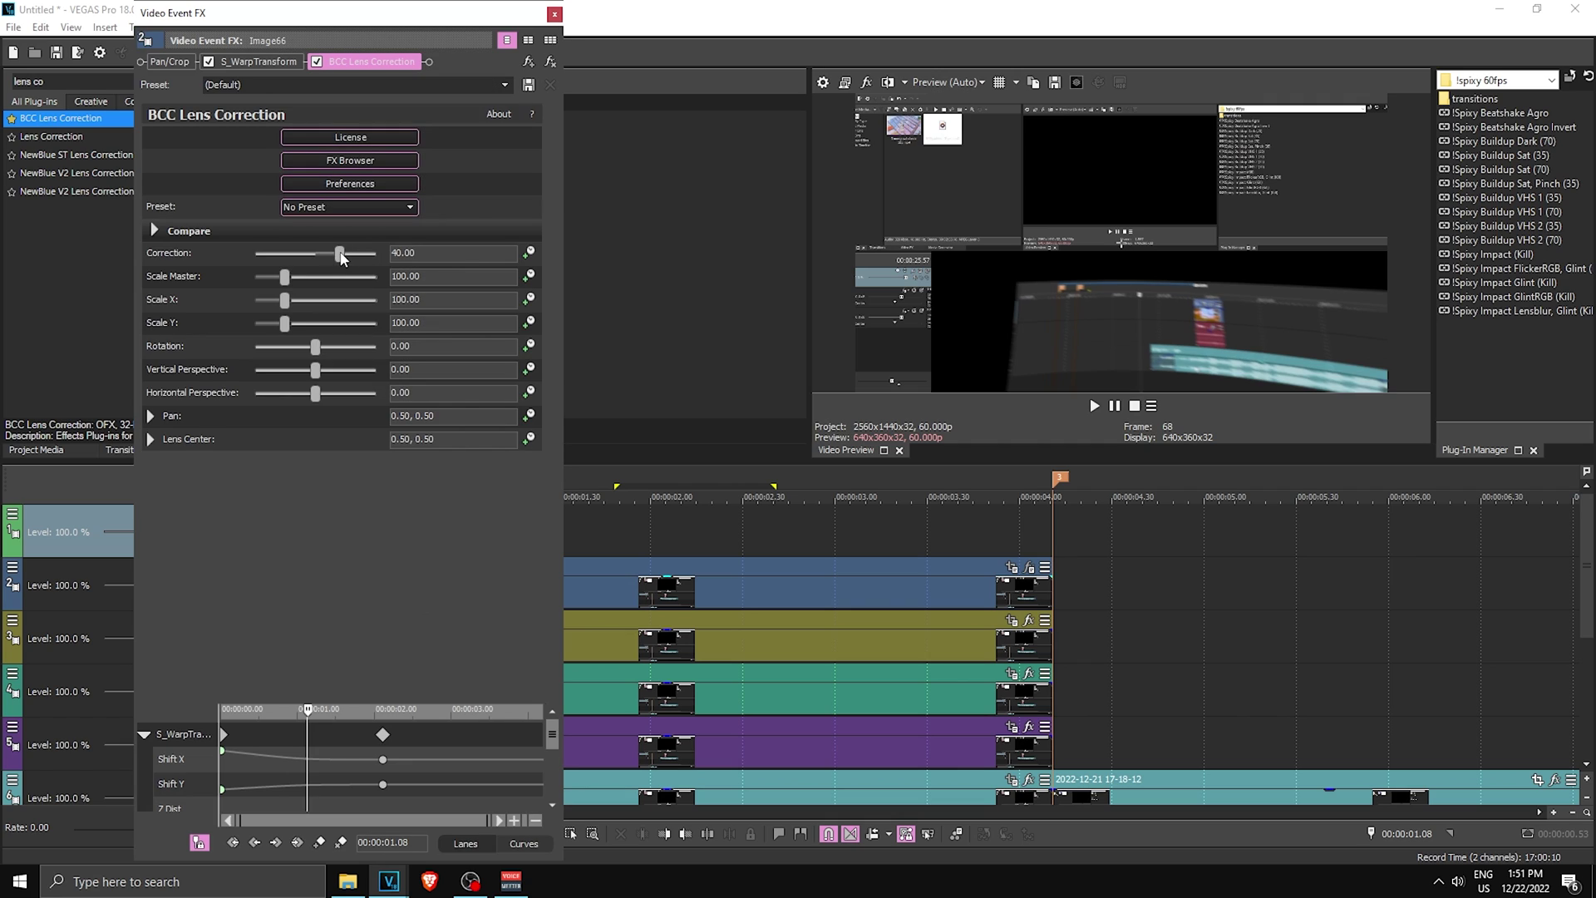
left_click_drag(405, 263, 504, 267)
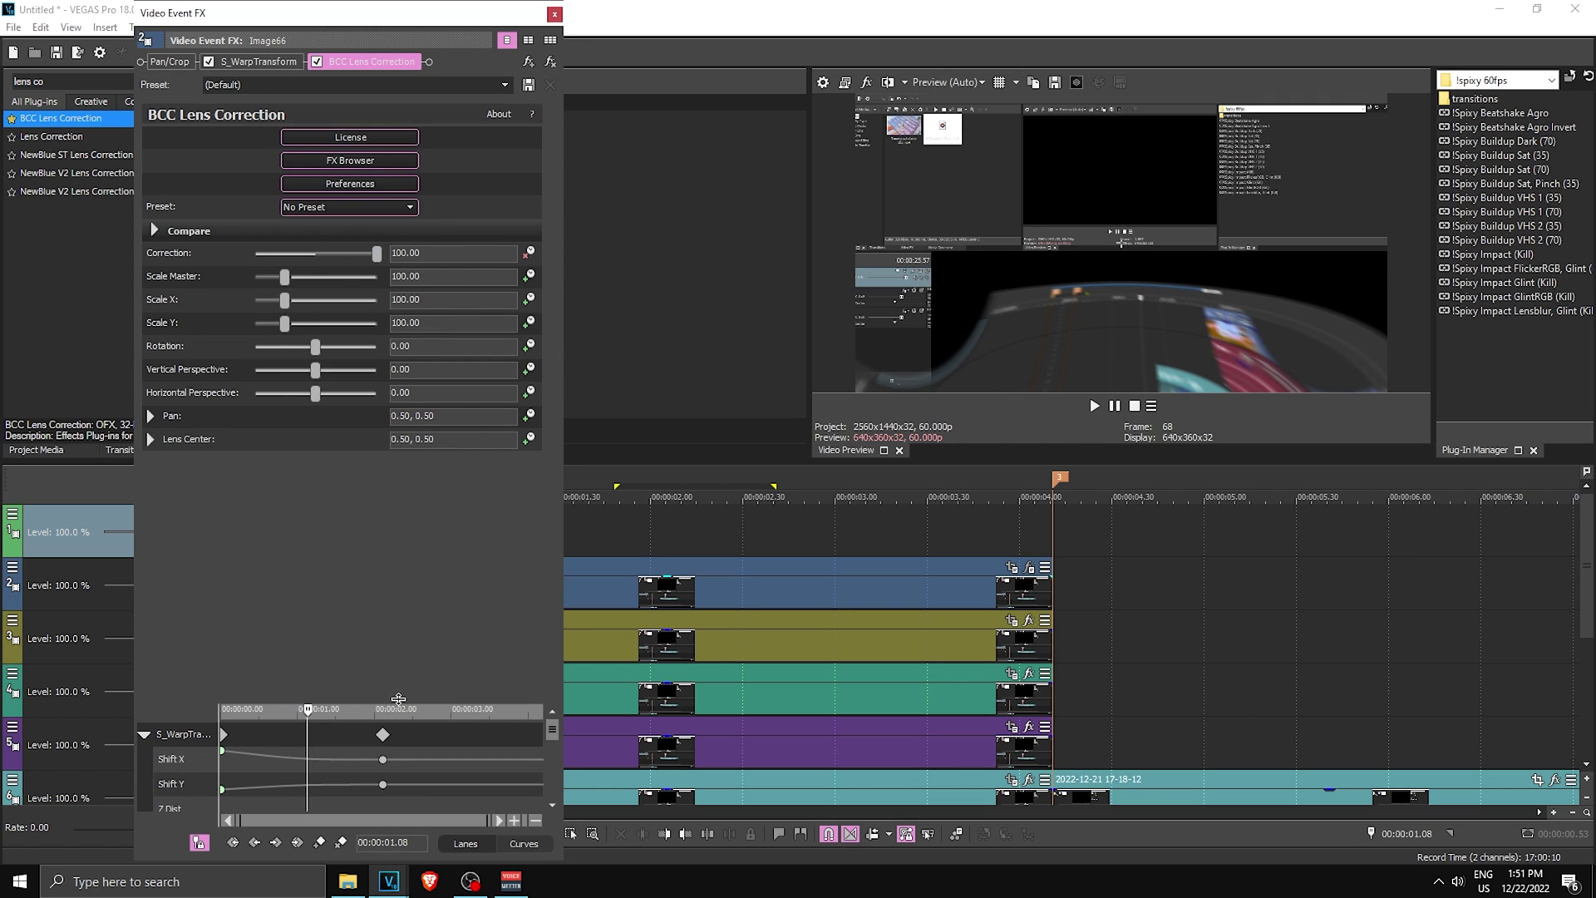
Keyframe the lens effect's Correction to 0 at 00:00:01.13
left_click_drag(398, 698, 398, 387)
left_click(301, 580)
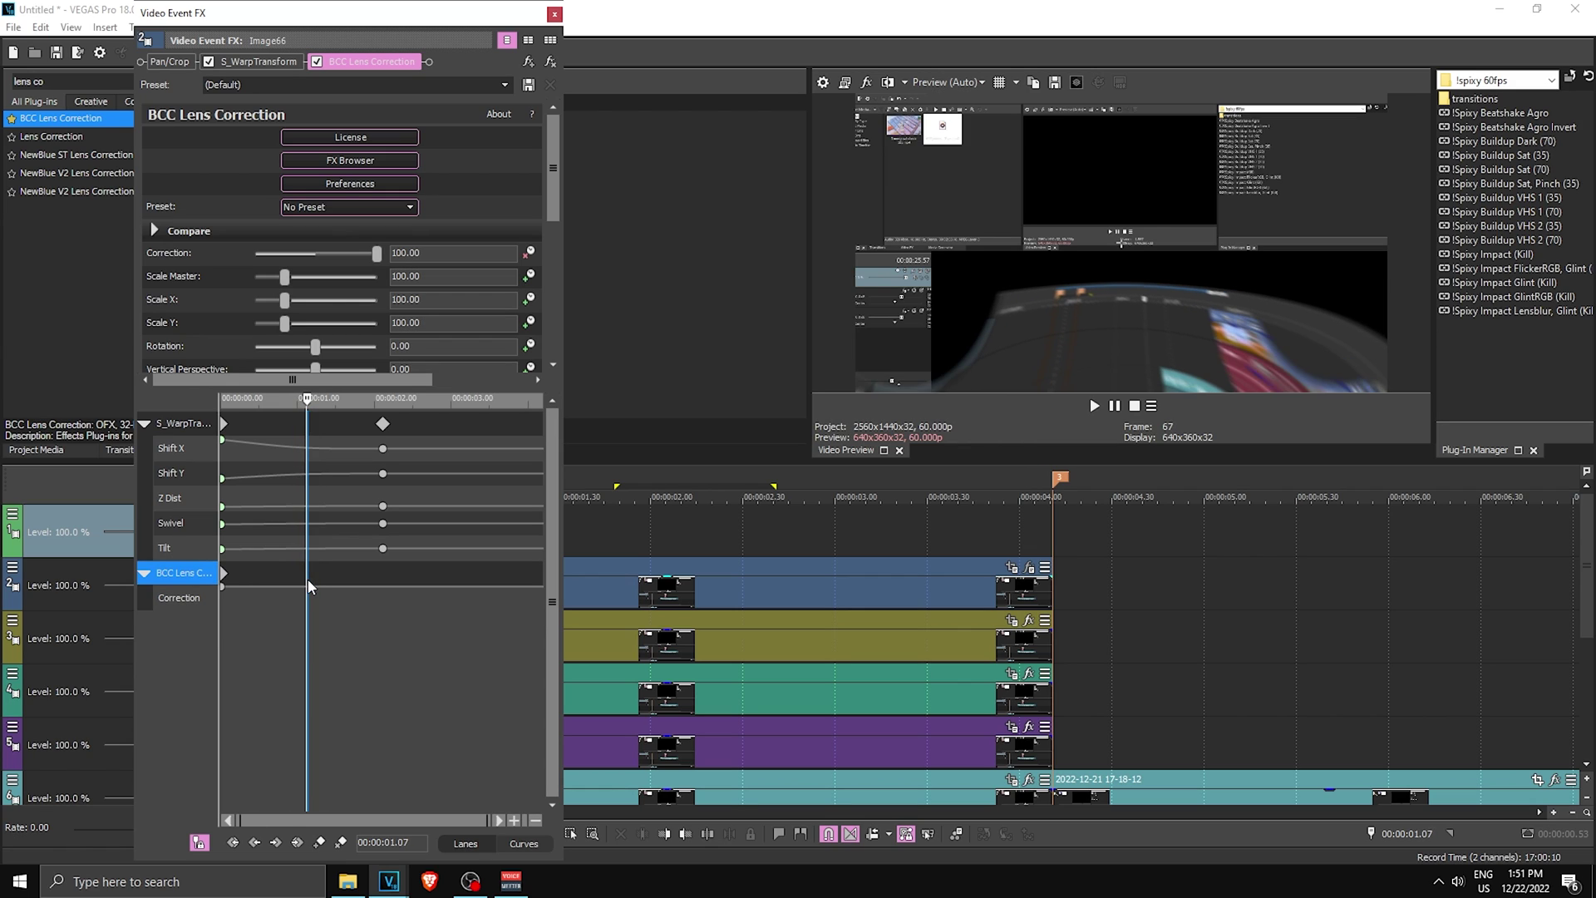
left_click_drag(307, 579, 315, 580)
left_click(429, 253)
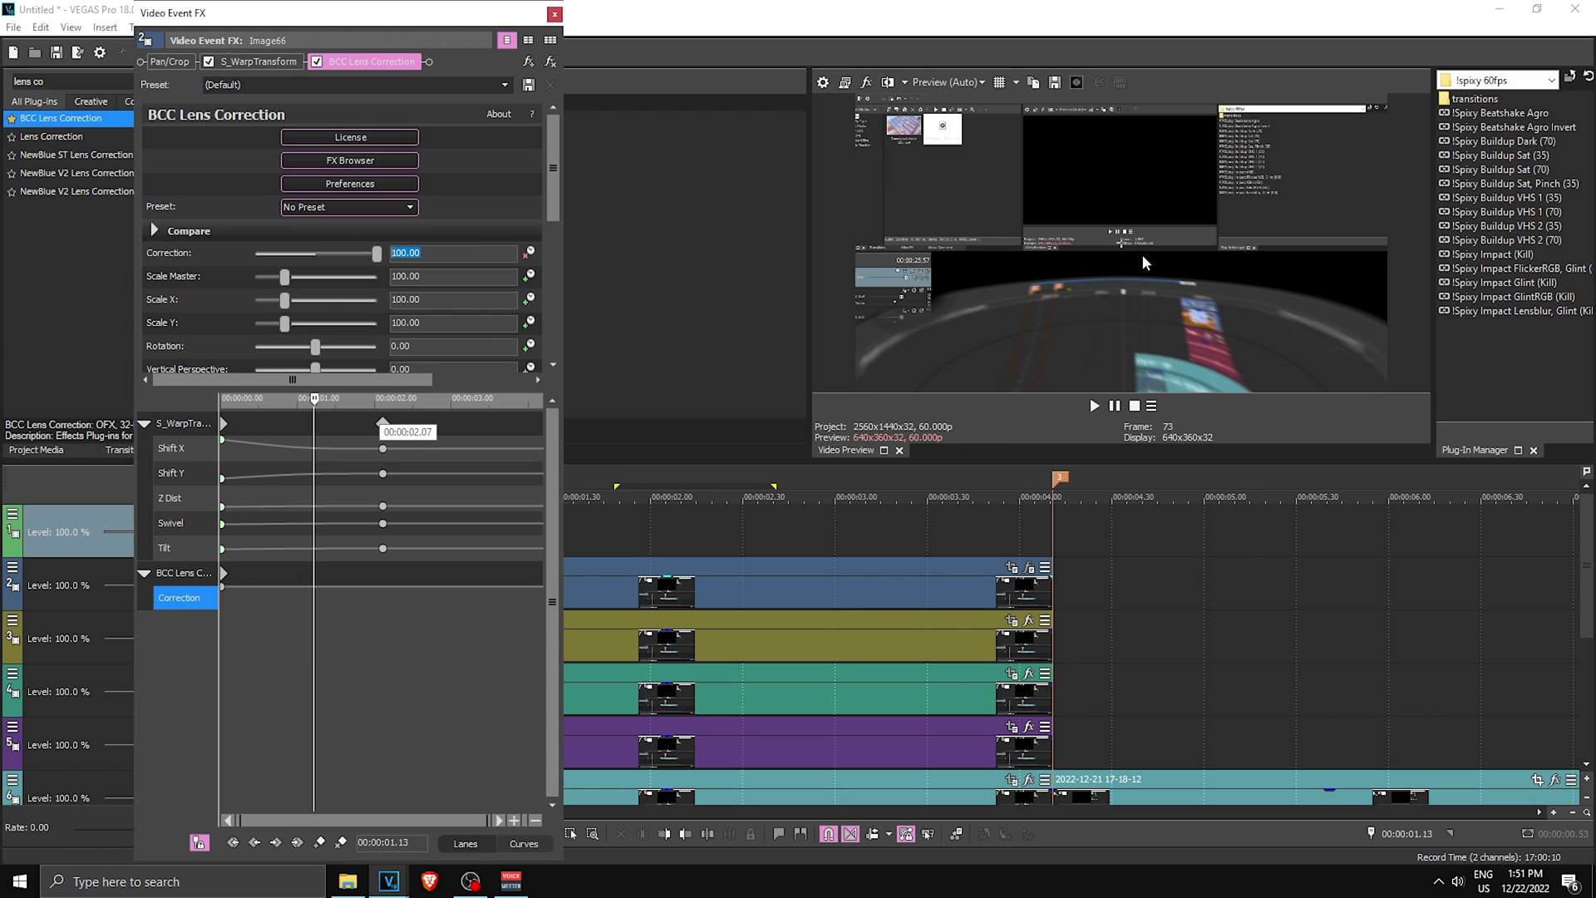
type("0")
key("Return")
Set the first Correction keyframe to Fast Fade and preview the track 2 motion
right_click(222, 586)
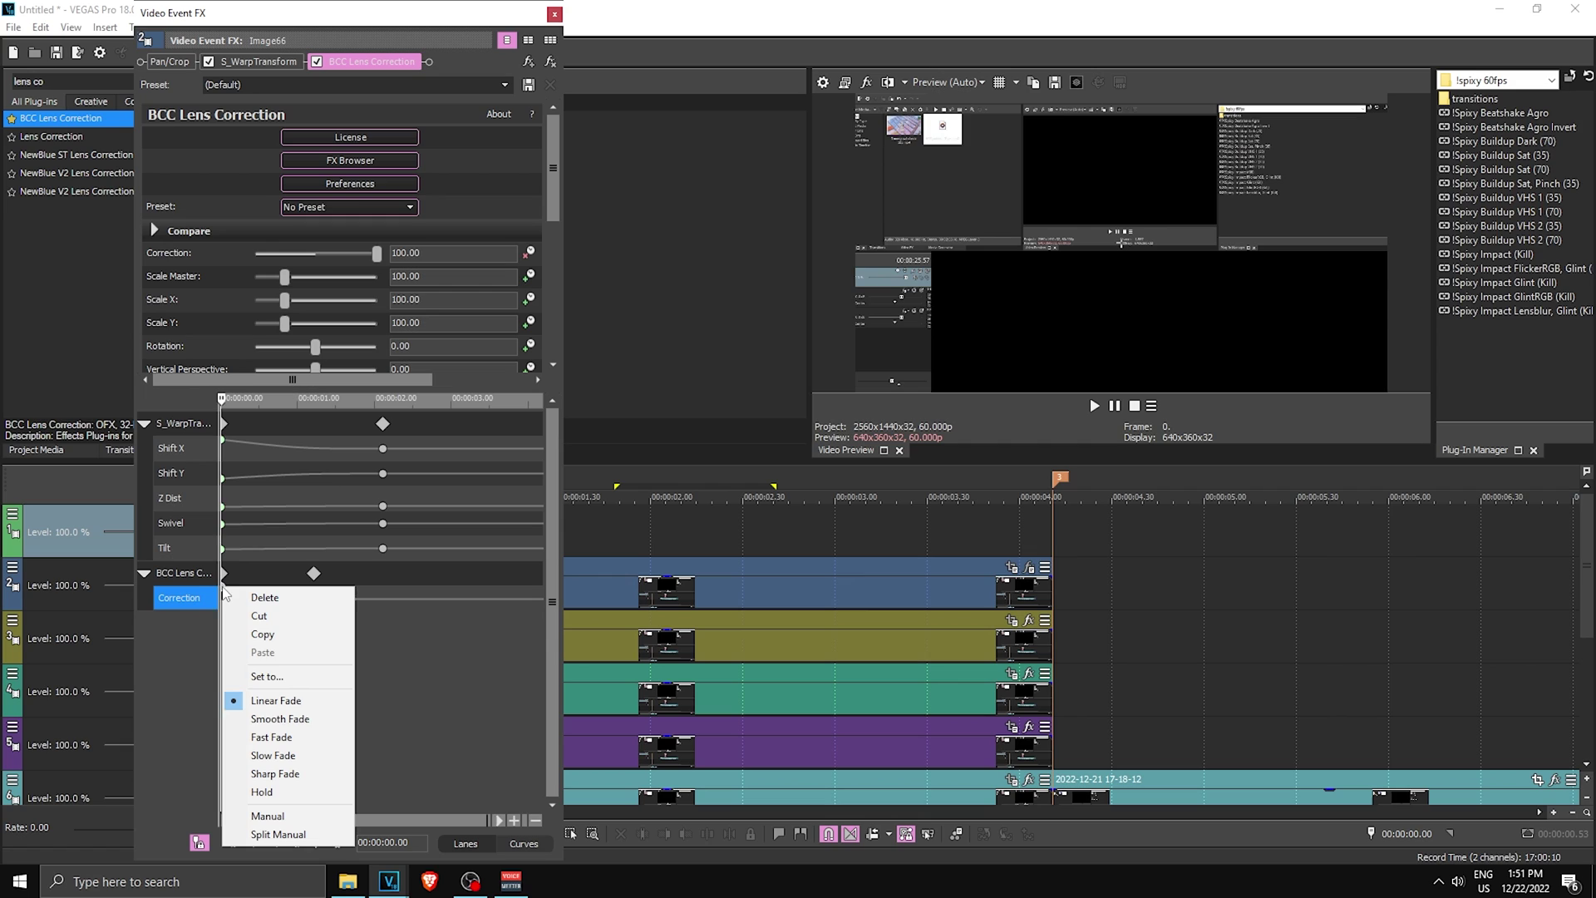
left_click(254, 730)
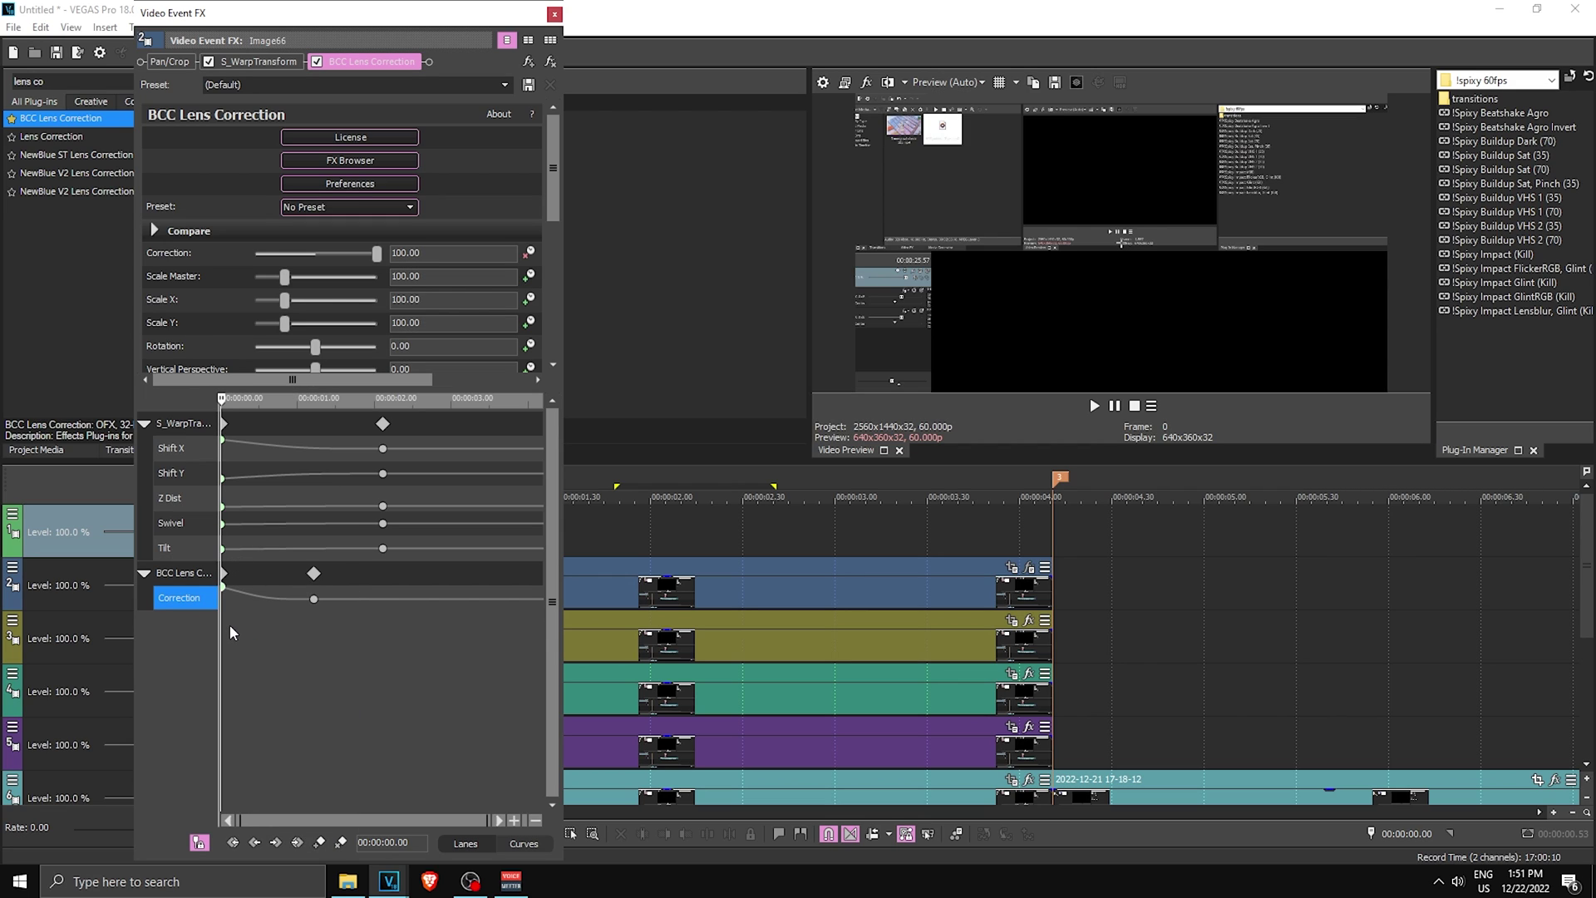
left_click_drag(227, 624, 387, 601)
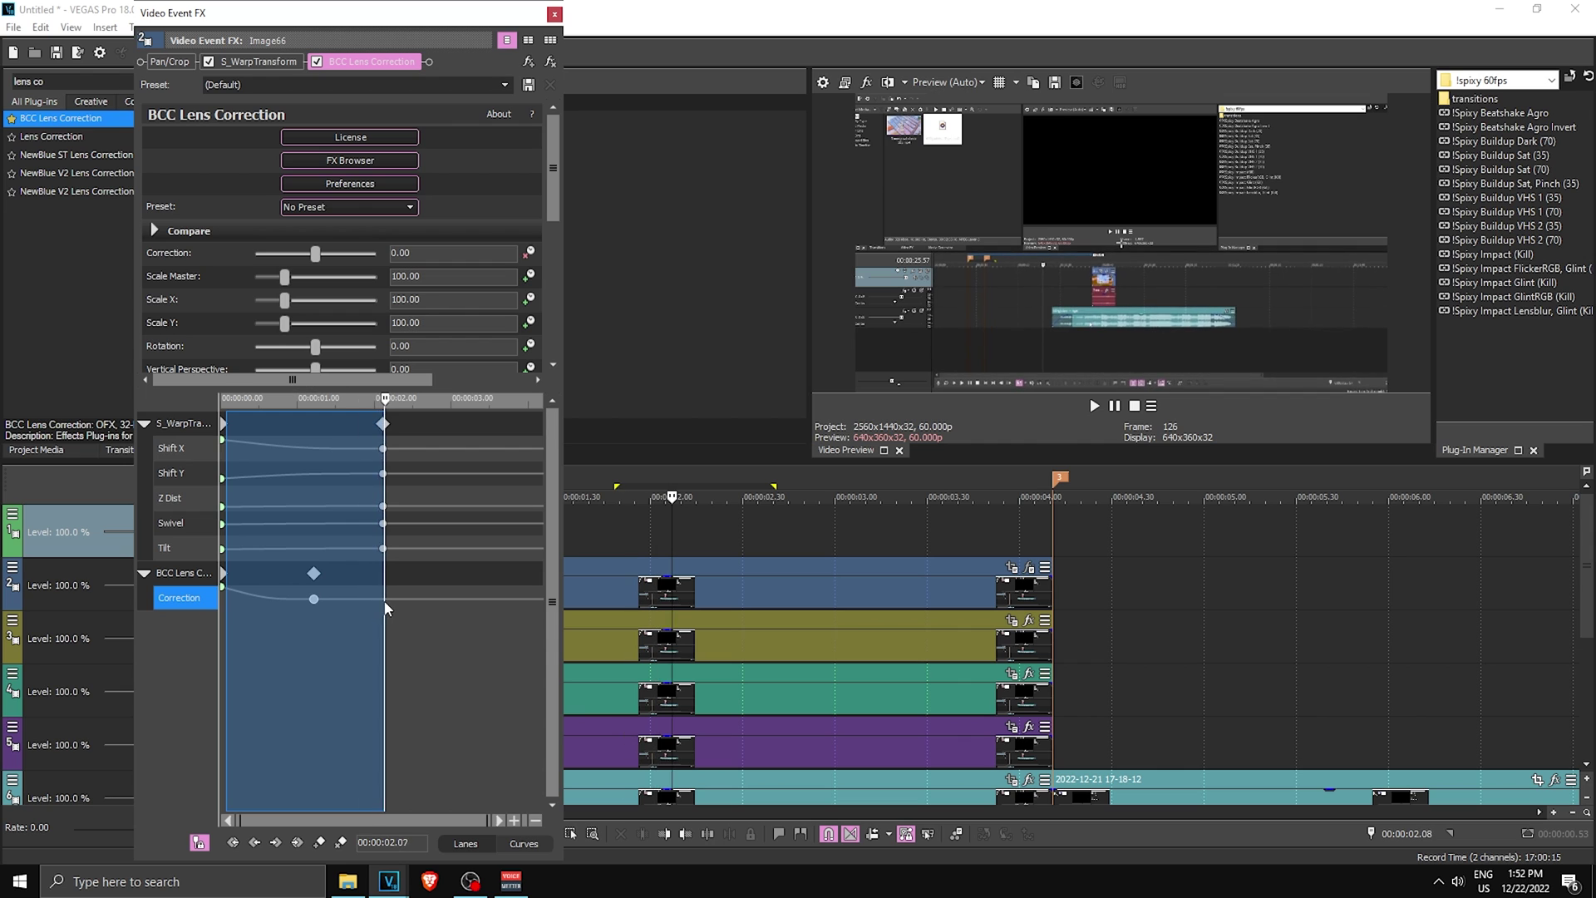
left_click(388, 600)
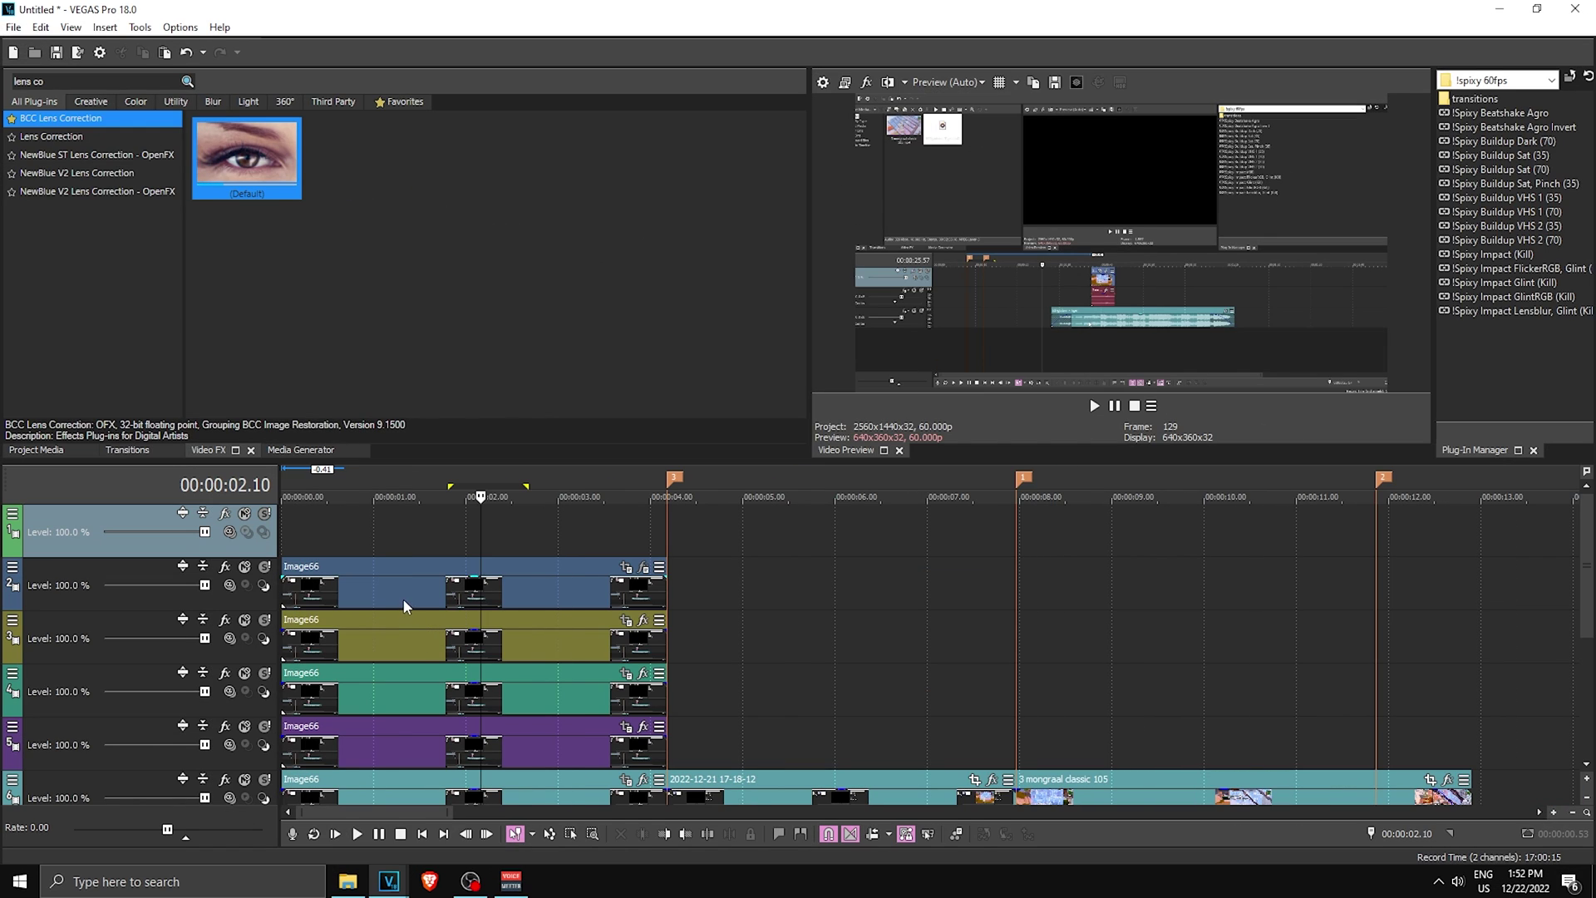
Copy the track 2 event and selectively paste only its video event effects and effect keyframes onto the track 3 event
right_click(405, 605)
left_click(434, 353)
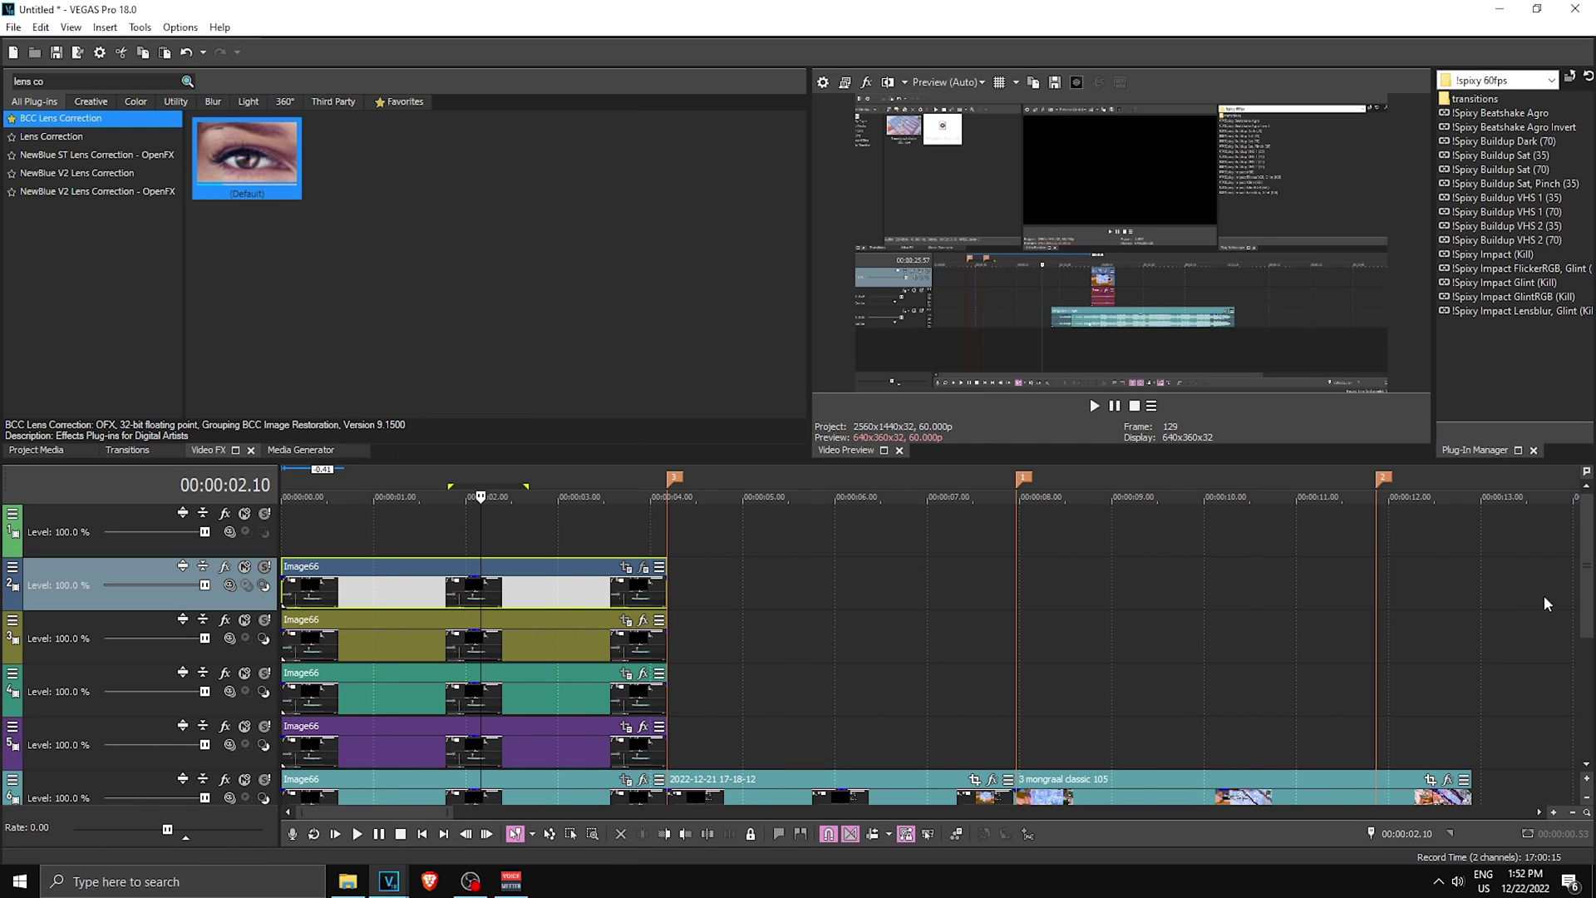
scroll(1442, 590, "down", 1)
left_click(471, 599)
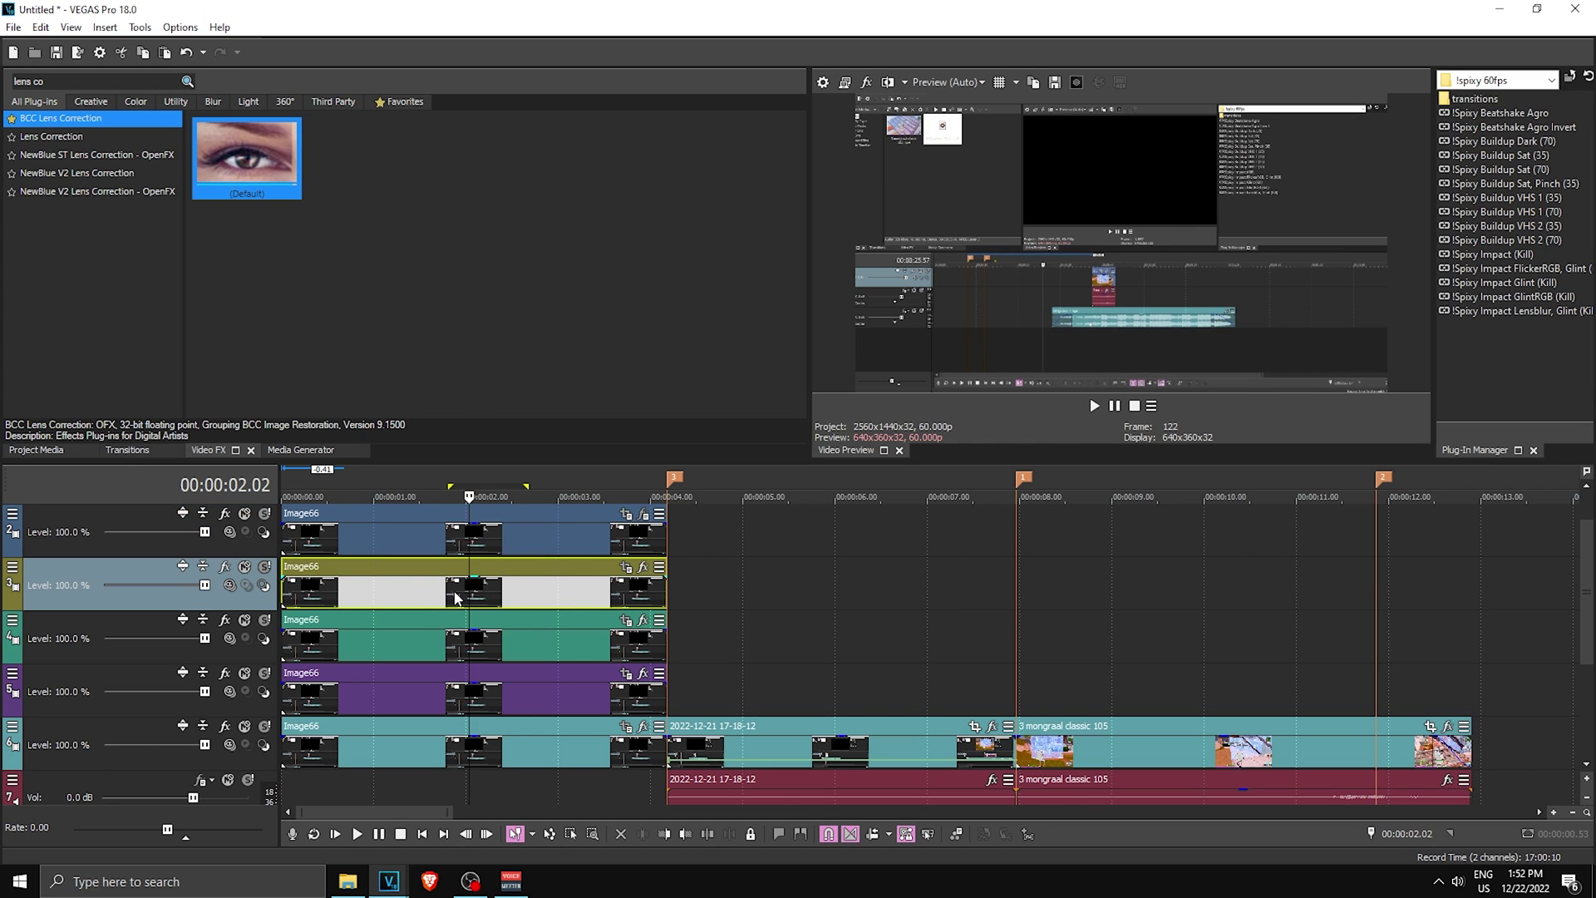
right_click(457, 597)
left_click(547, 401)
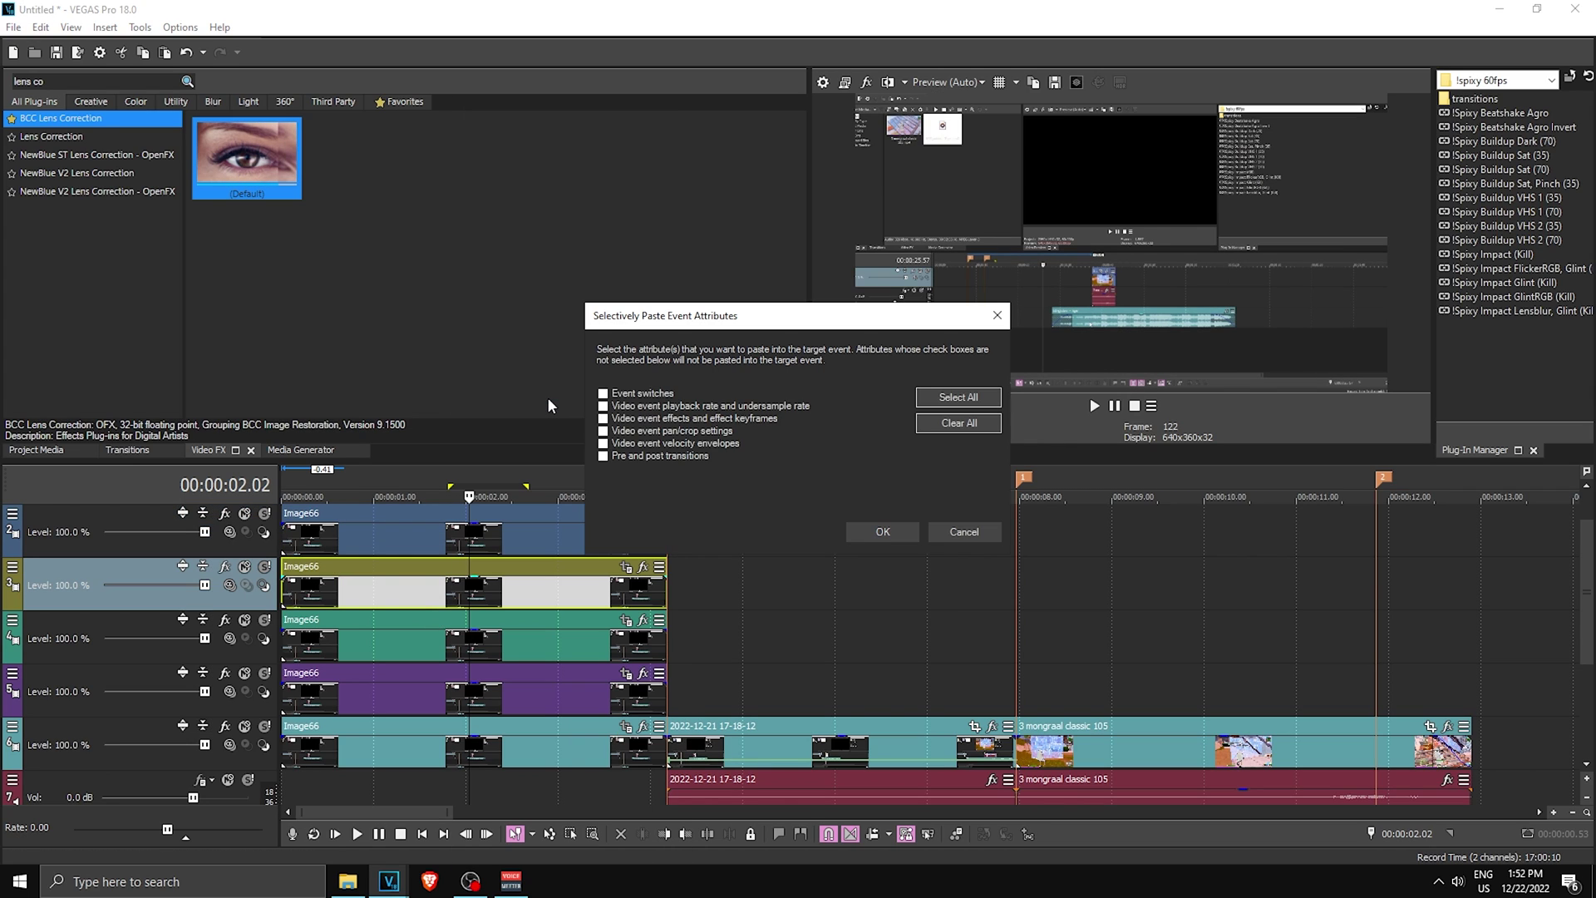
left_click(605, 418)
left_click(882, 531)
mouse_move(356, 781)
left_mouse_down()
mouse_move(431, 780)
mouse_move(384, 784)
left_mouse_up()
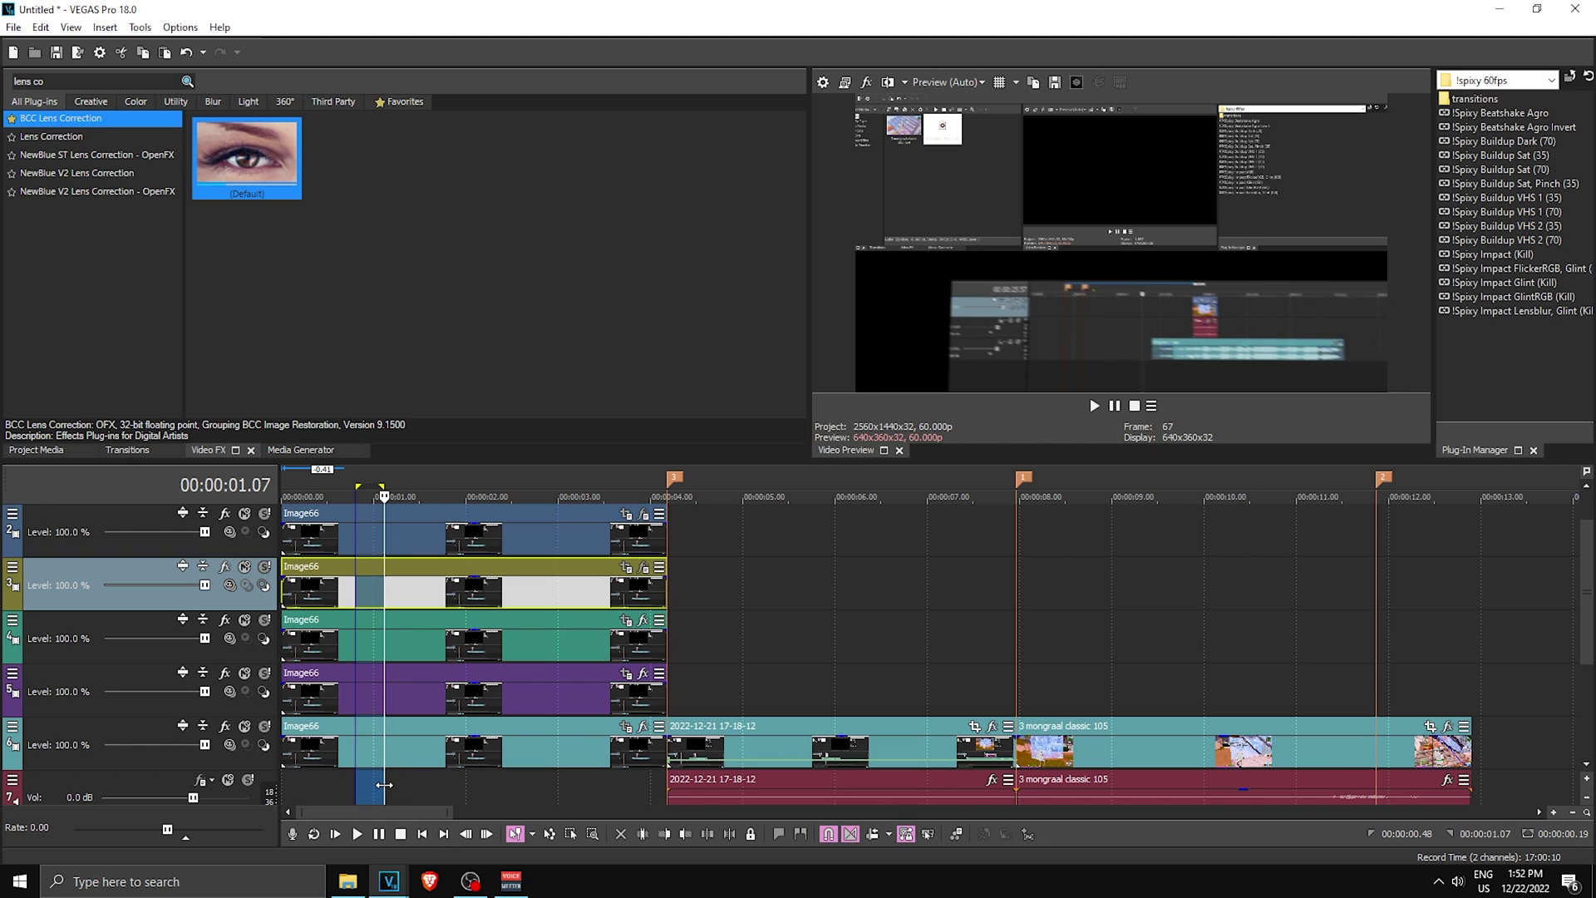
At the first keyframe of the track 3 event's S_WarpTransform, reset Shift X, Shift Y, Swivel and Tilt to 0
left_click(644, 569)
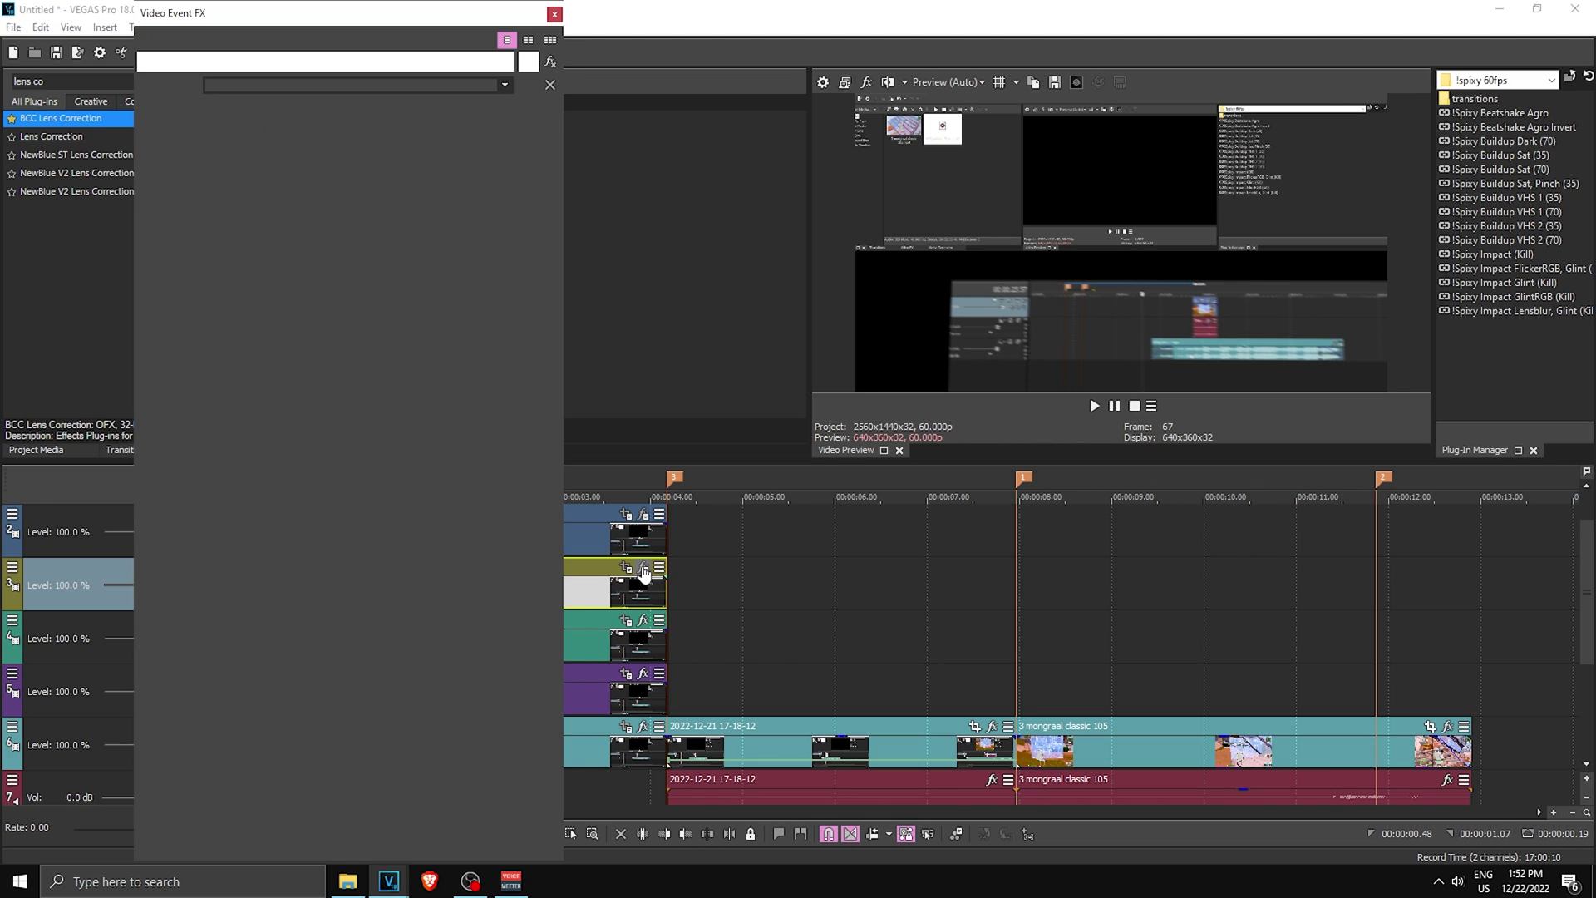
left_click(223, 736)
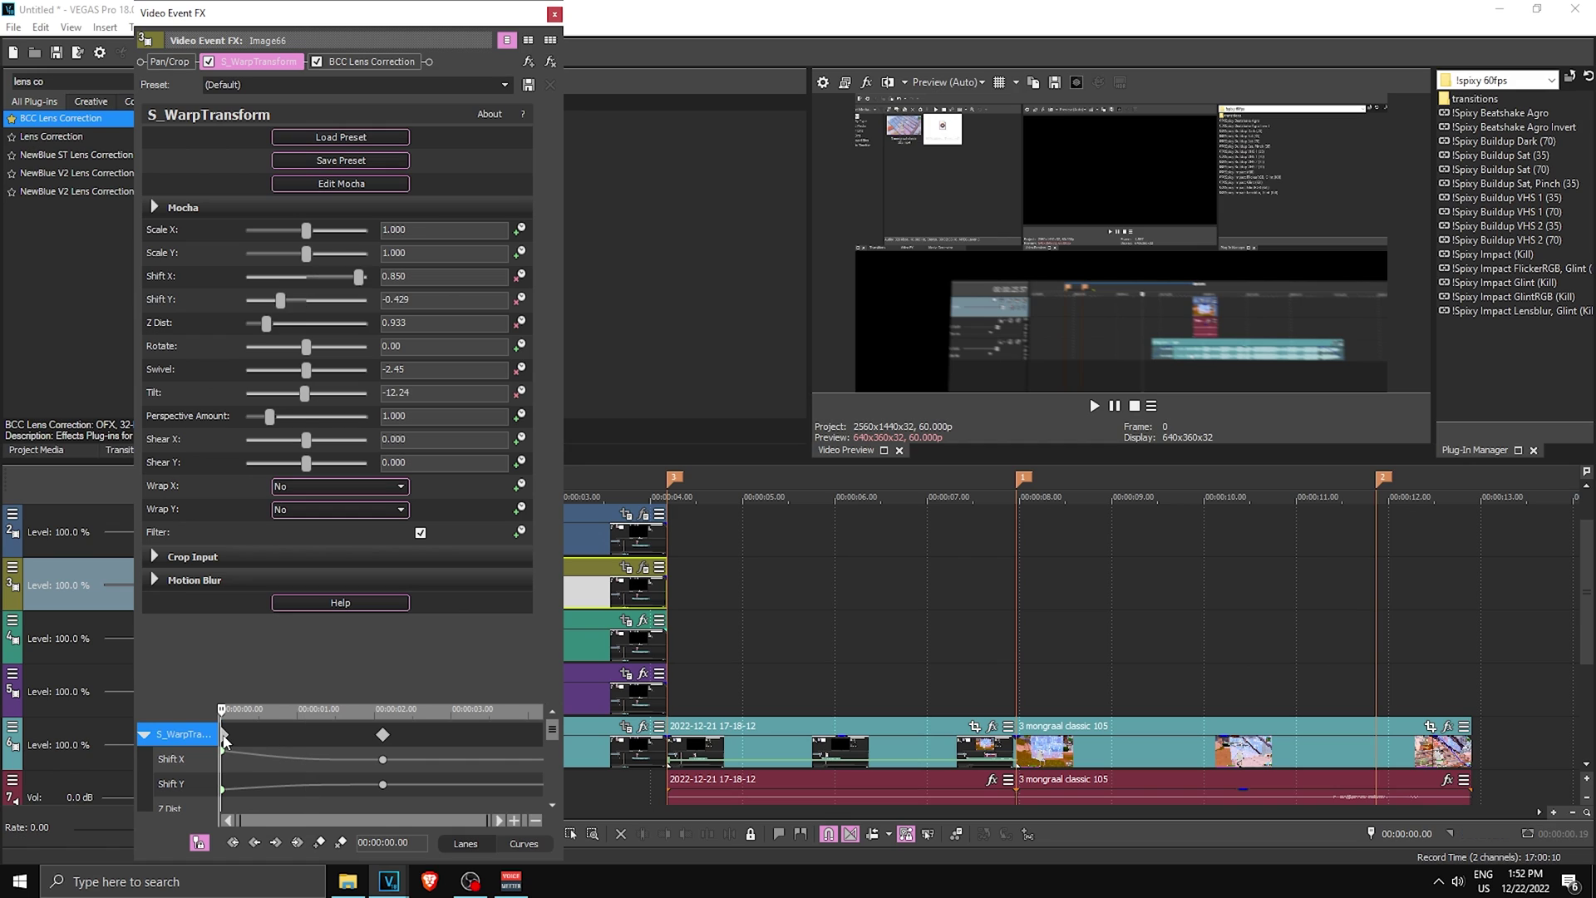
left_click_drag(409, 276, 283, 277)
type("0")
key("Tab")
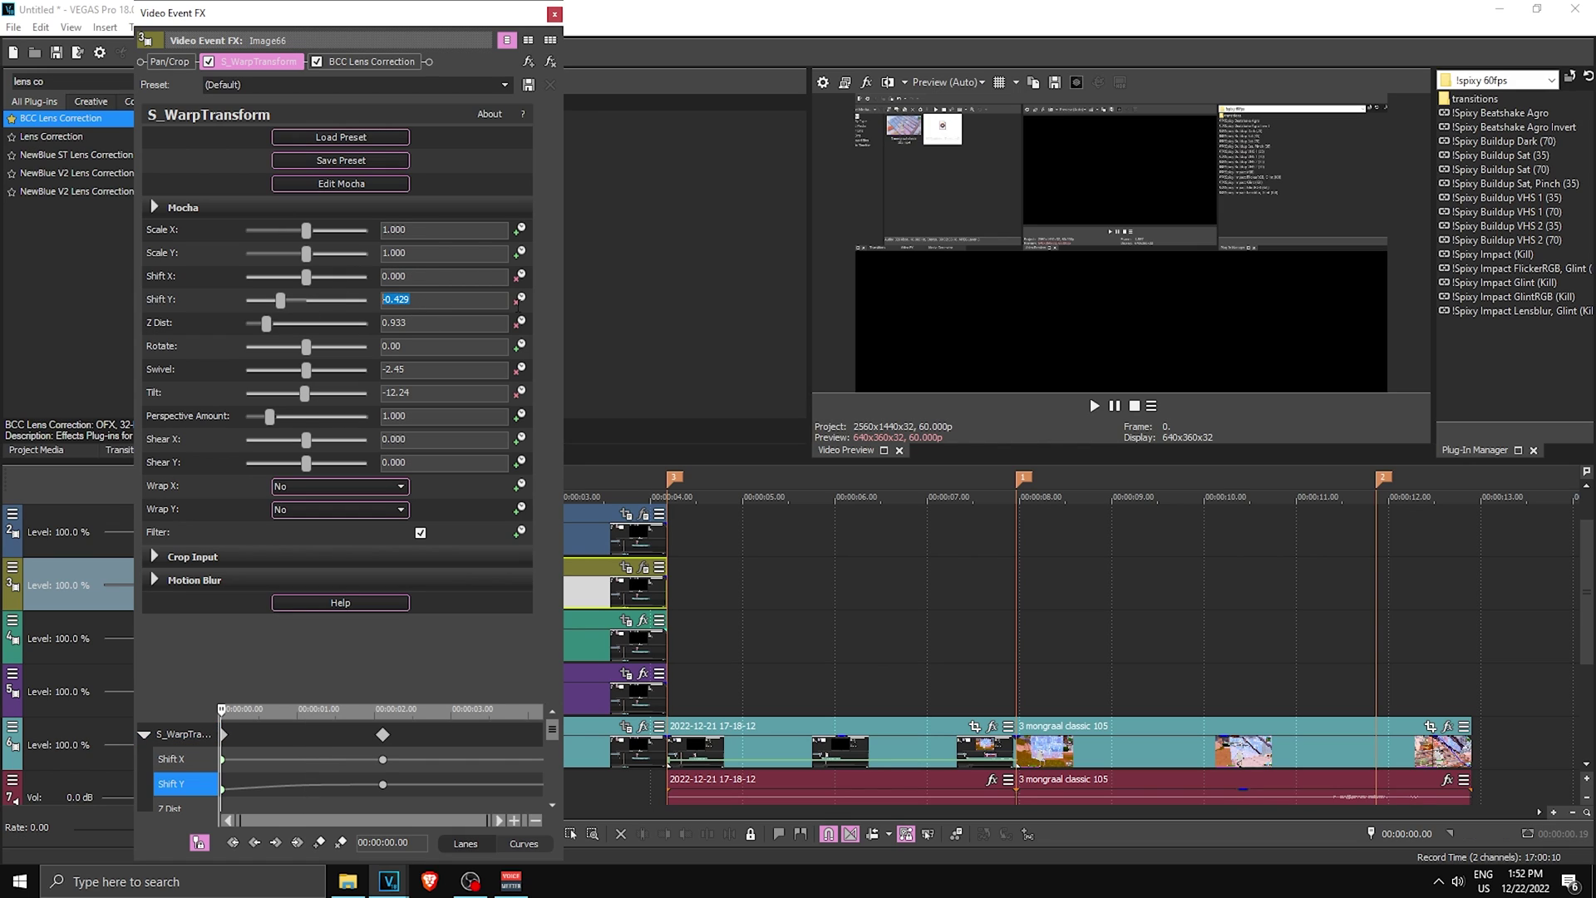
type("0")
left_click(1023, 270)
left_click(414, 373)
type("0")
key("Tab")
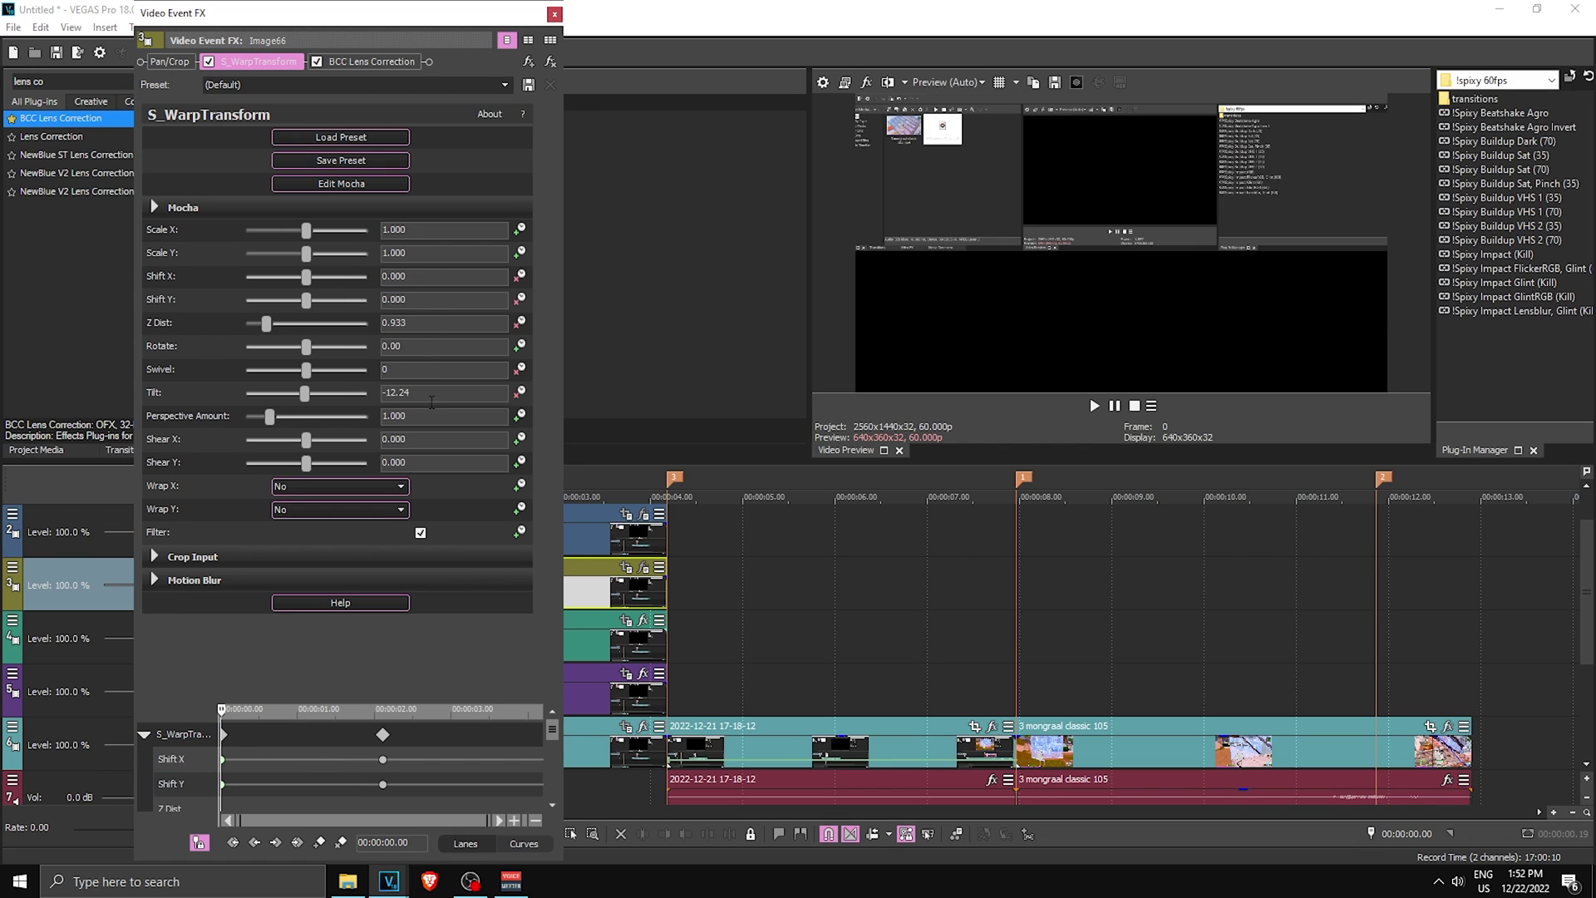
type("0")
left_click(976, 361)
With Lens Correction temporarily disabled, set track 3's starting keyframe to Shift X -0.170, Shift Y -0.061, Z Dist 1, Swivel 12.24 and Tilt -2.45
left_click(317, 61)
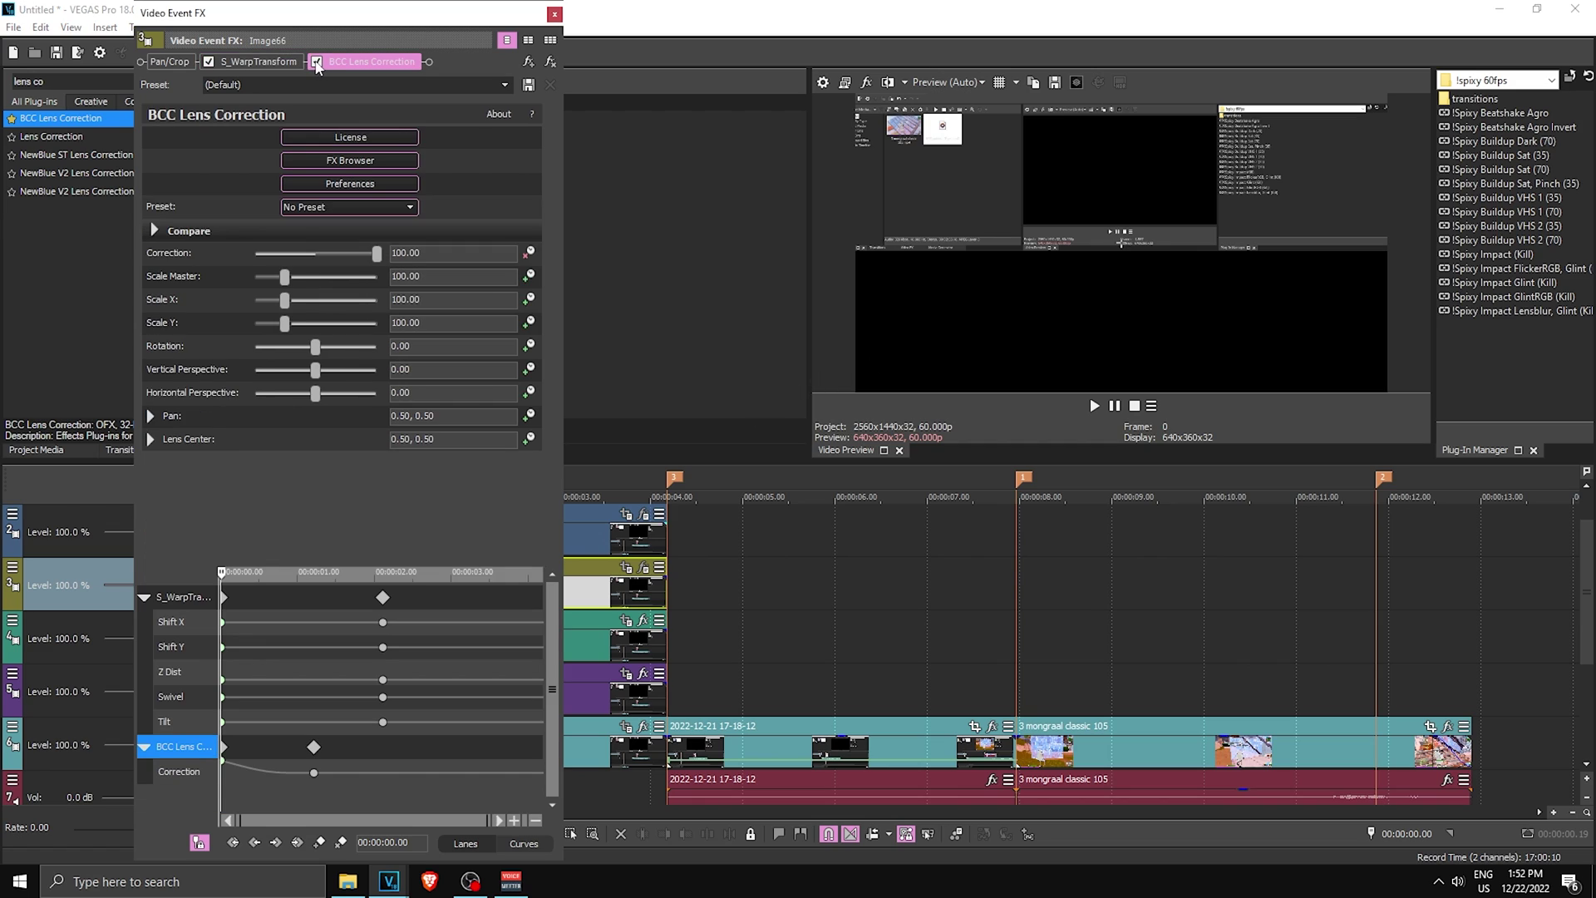
left_click(263, 63)
left_click_drag(306, 392, 307, 374)
left_click_drag(308, 283, 305, 309)
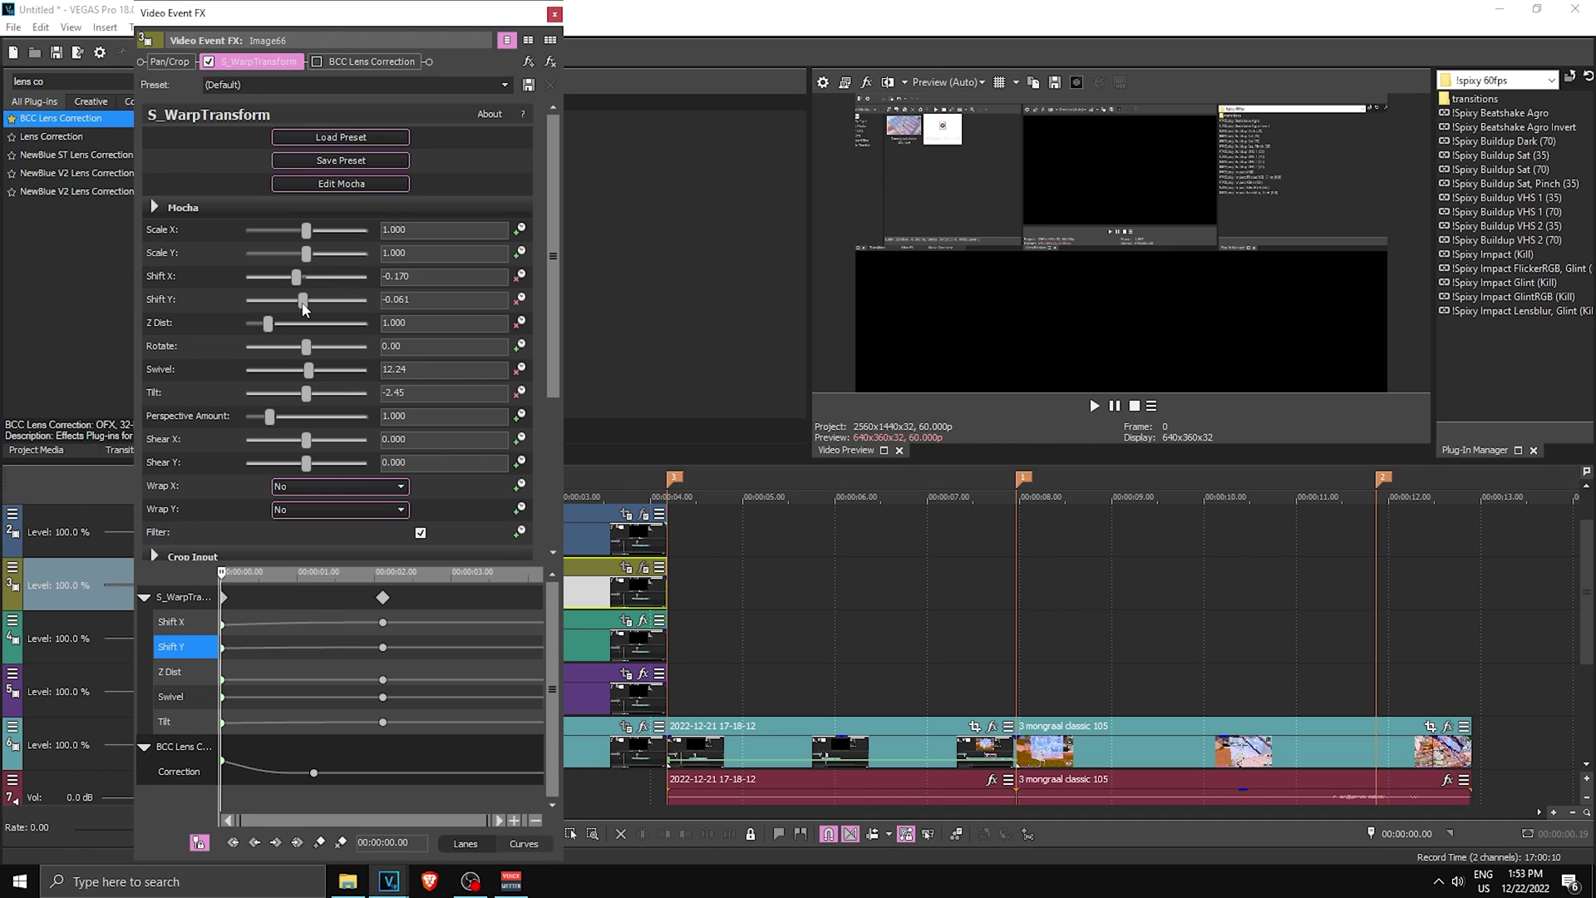
left_click(317, 62)
left_click(554, 14)
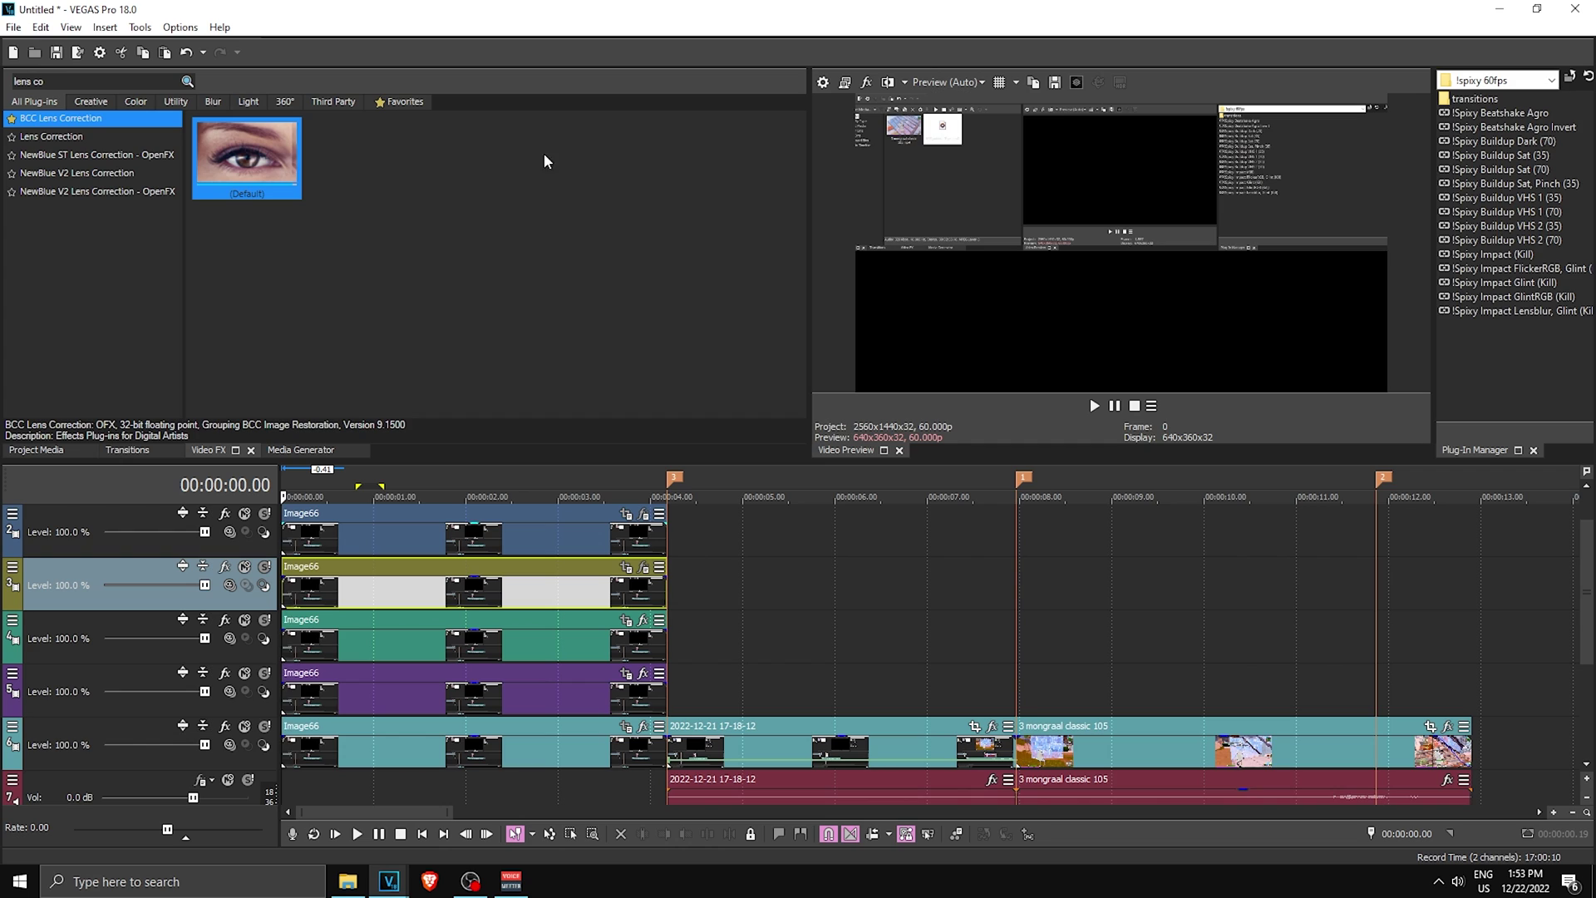
left_click_drag(311, 779, 472, 770)
Copy the track 3 event and selectively paste its video event effects and keyframes onto the track 4 event
right_click(415, 595)
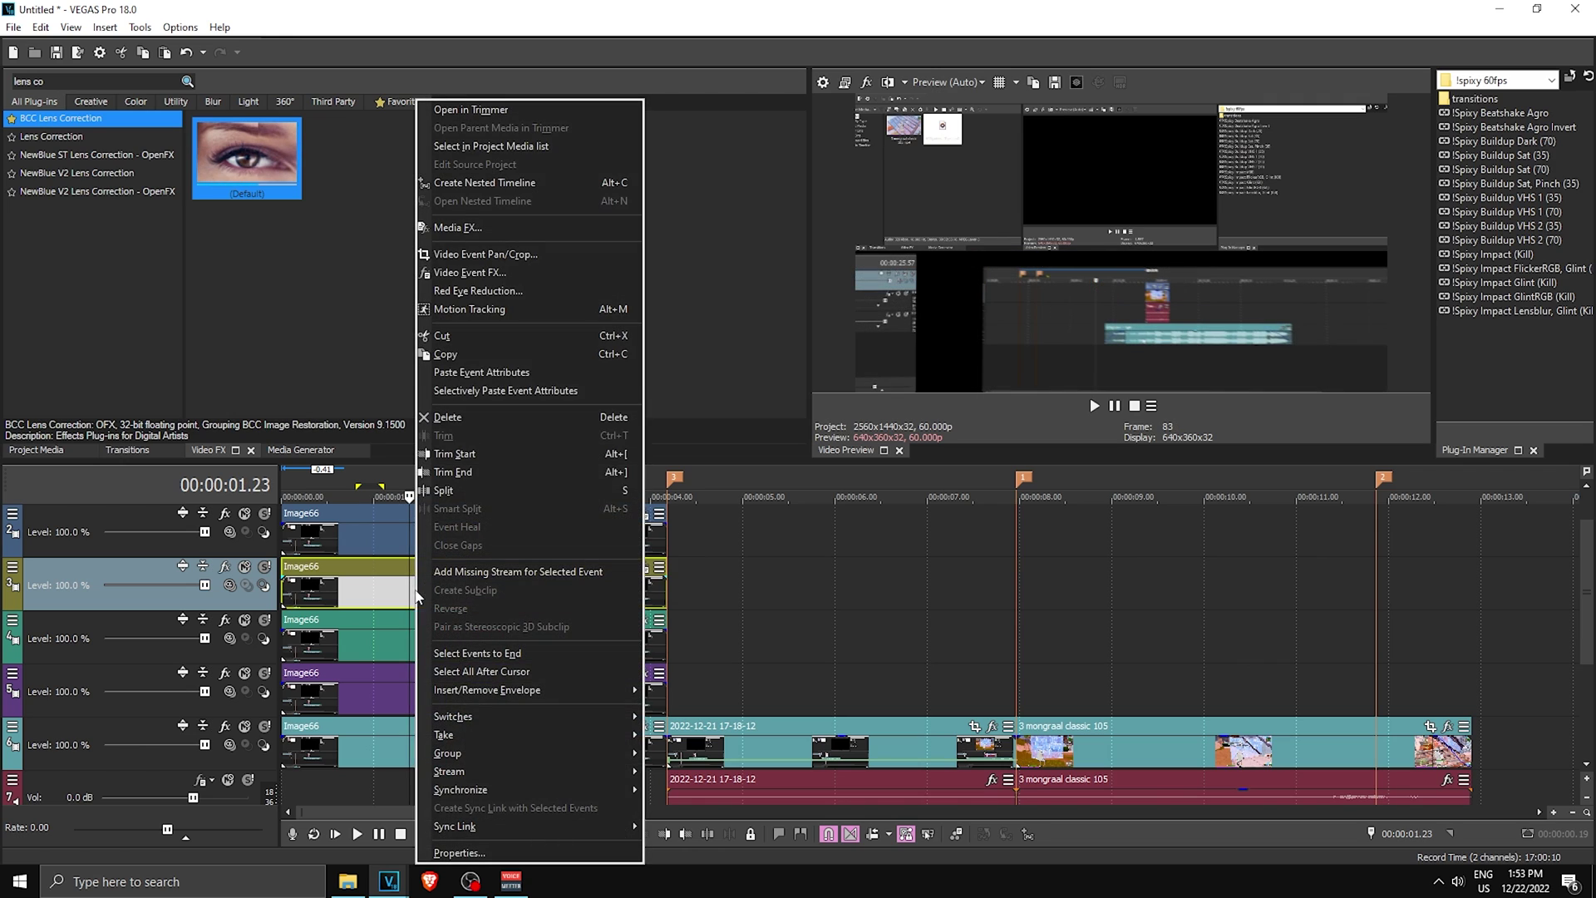
left_click(447, 358)
left_click(408, 651)
right_click(408, 654)
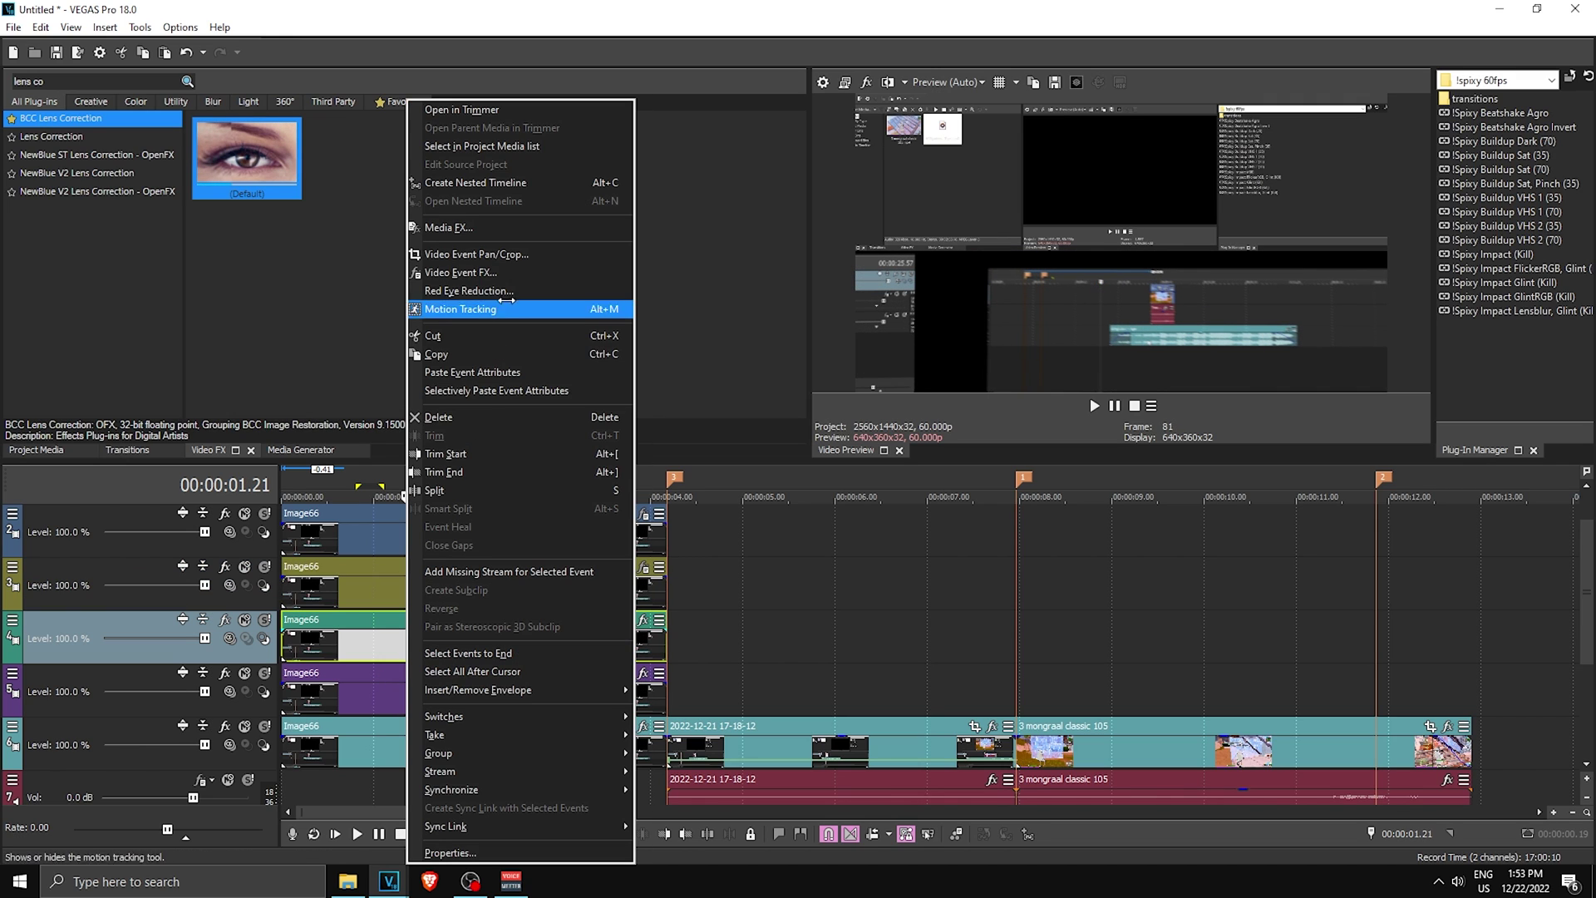
left_click(515, 392)
left_click(880, 531)
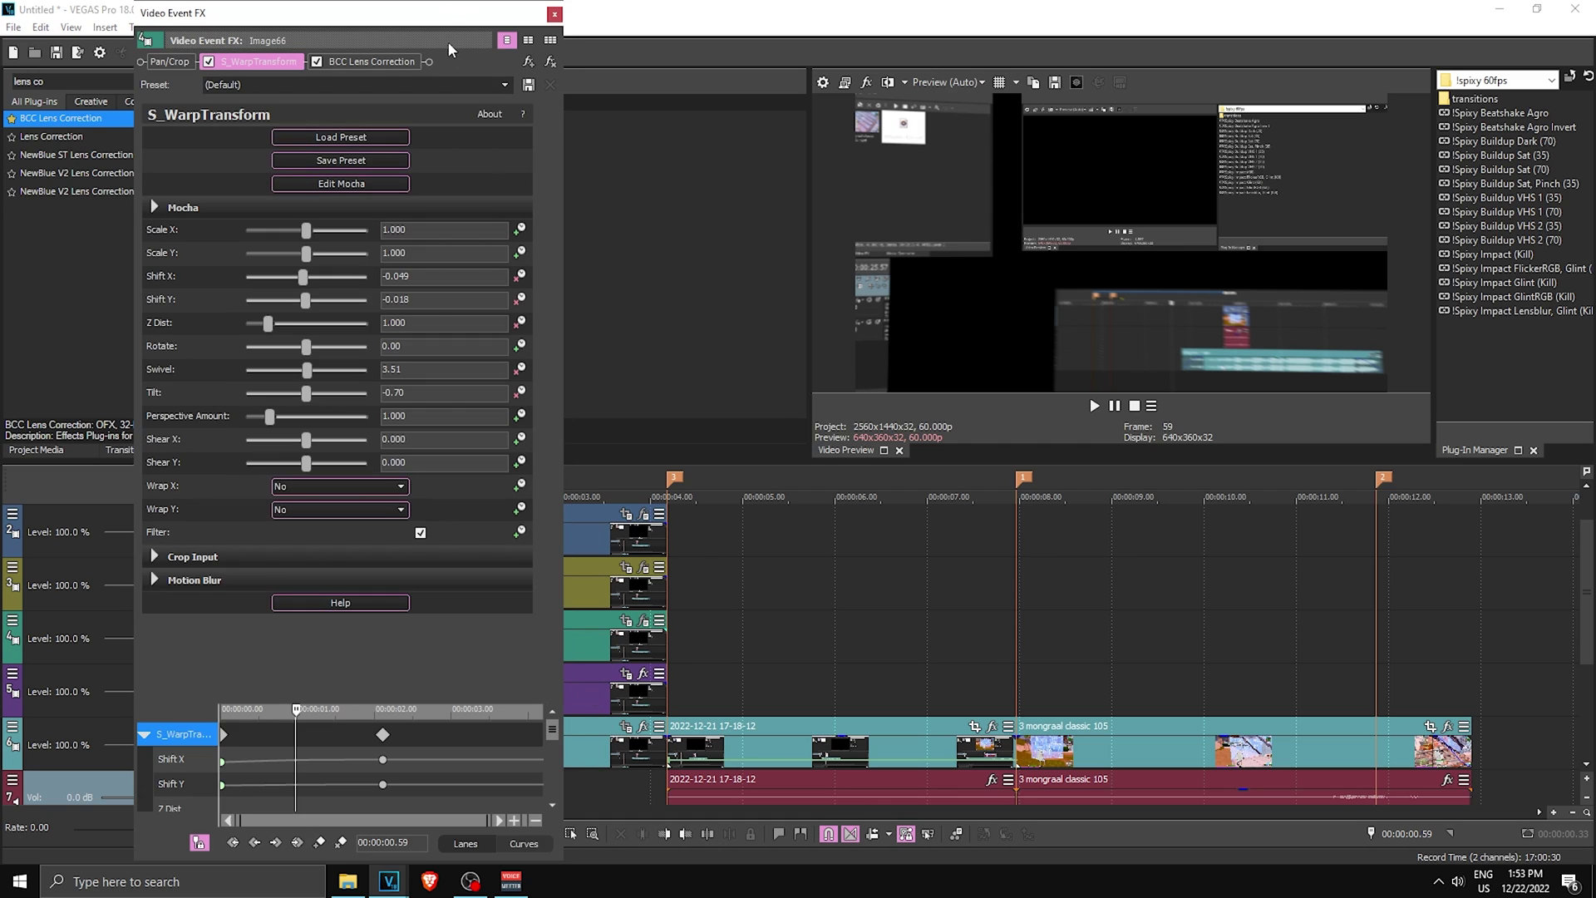
With Lens Correction temporarily disabled, set track 4's starting keyframe to Shift X -0.170, Shift Y 0.333, Swivel 17.14 and Tilt 12.24
left_click_drag(449, 5, 448, 5)
scroll(601, 778, "up", 1)
left_click_drag(584, 788, 451, 796)
left_click(221, 674)
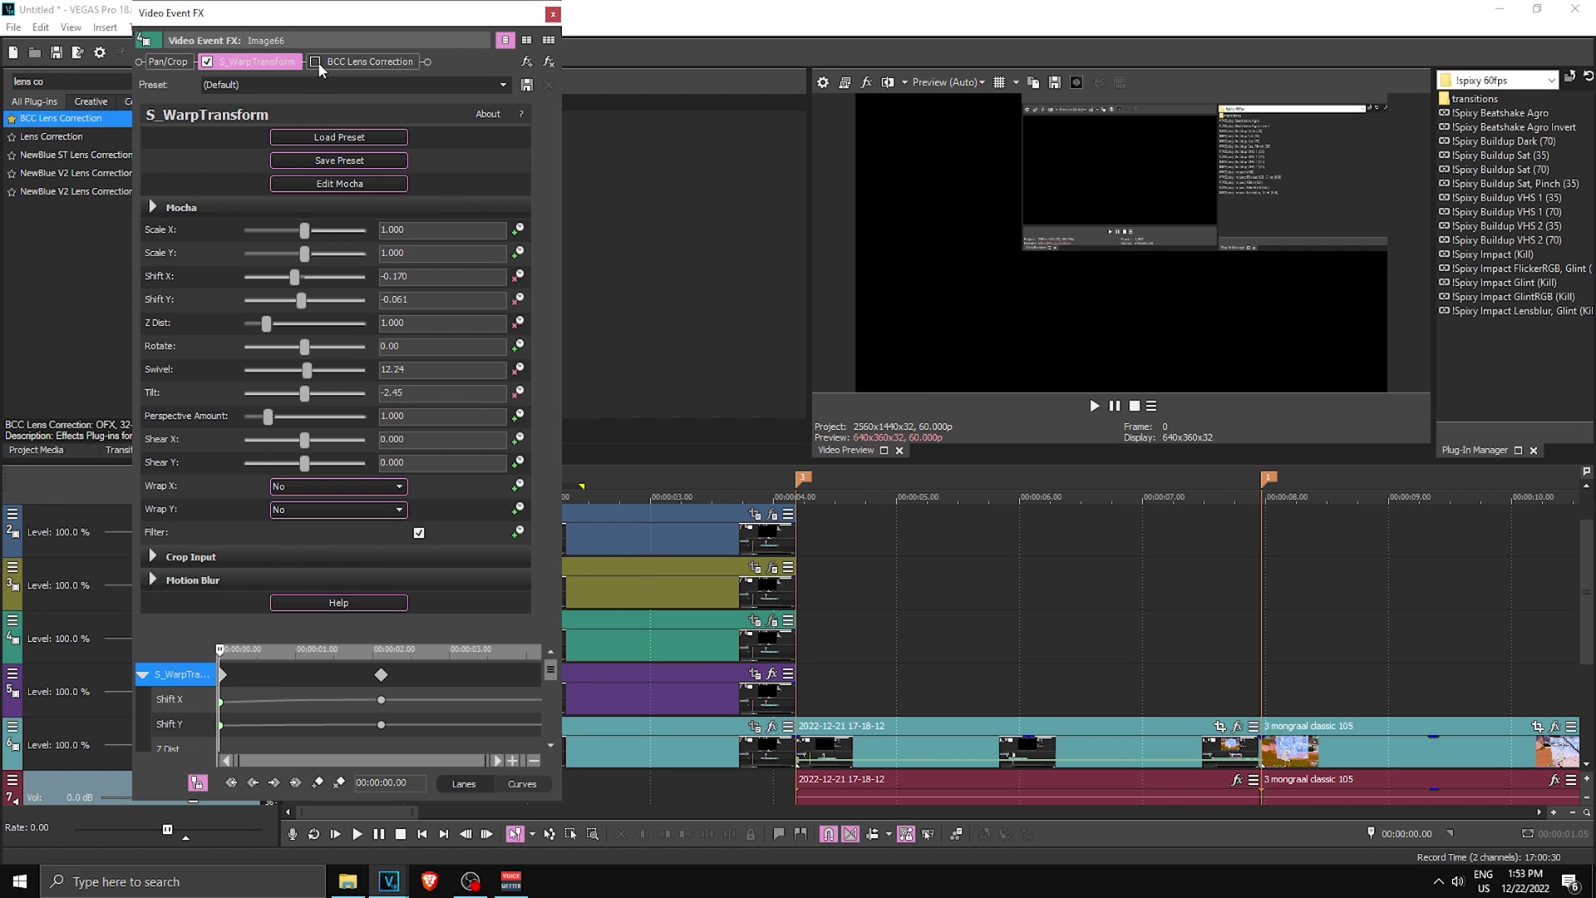
left_click_drag(294, 277, 305, 283)
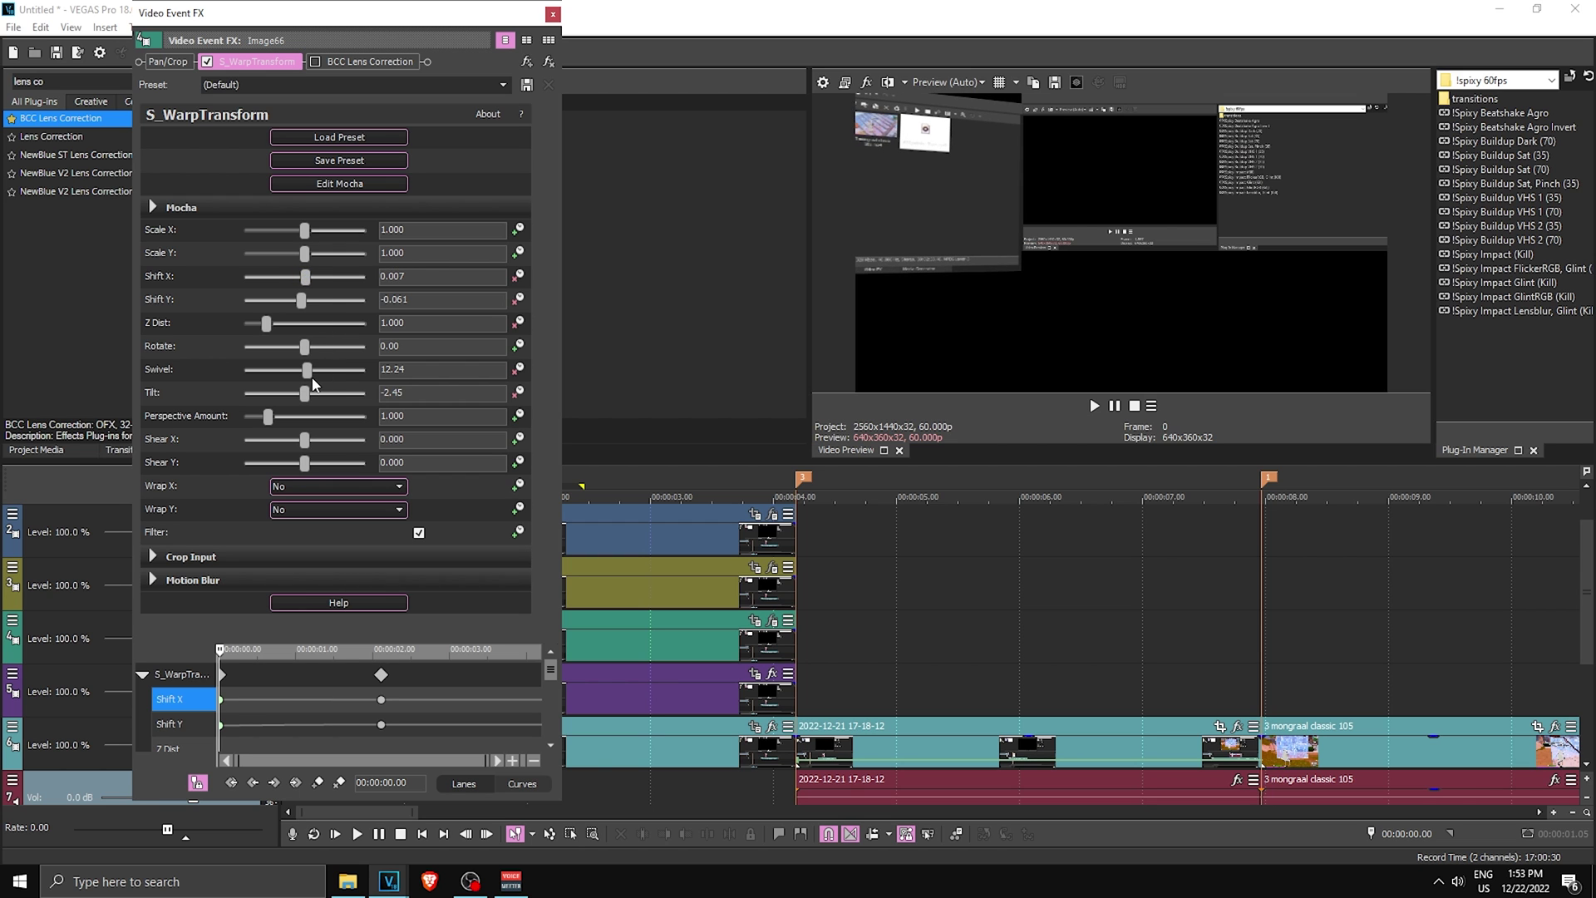
left_click_drag(304, 393, 308, 371)
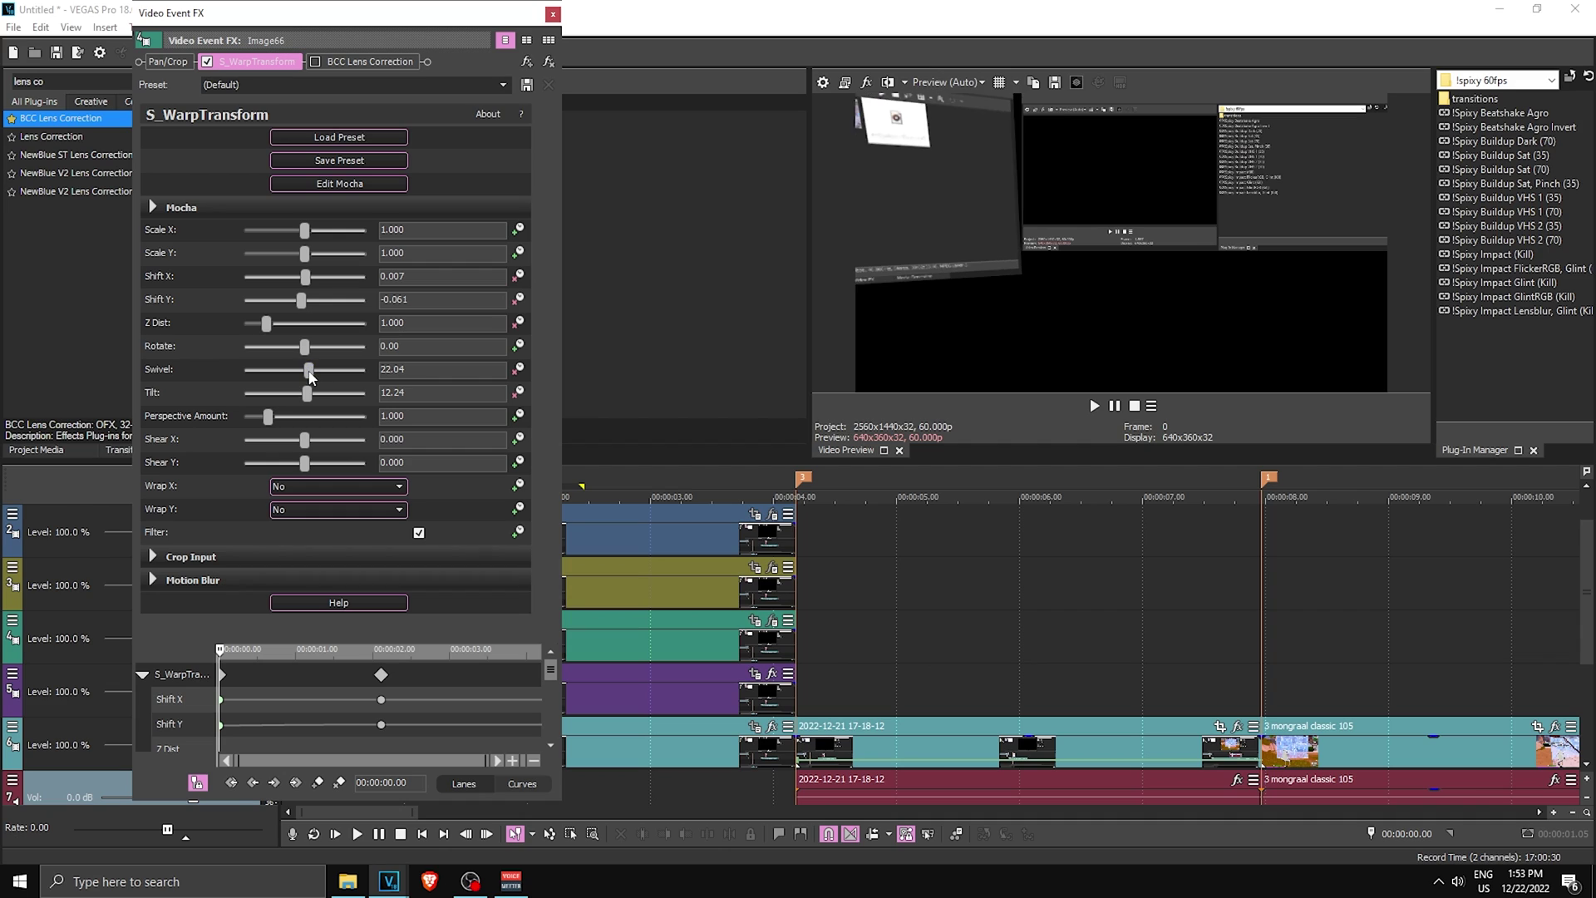
mouse_move(307, 303)
left_mouse_down()
mouse_move(325, 301)
mouse_move(293, 283)
left_mouse_up()
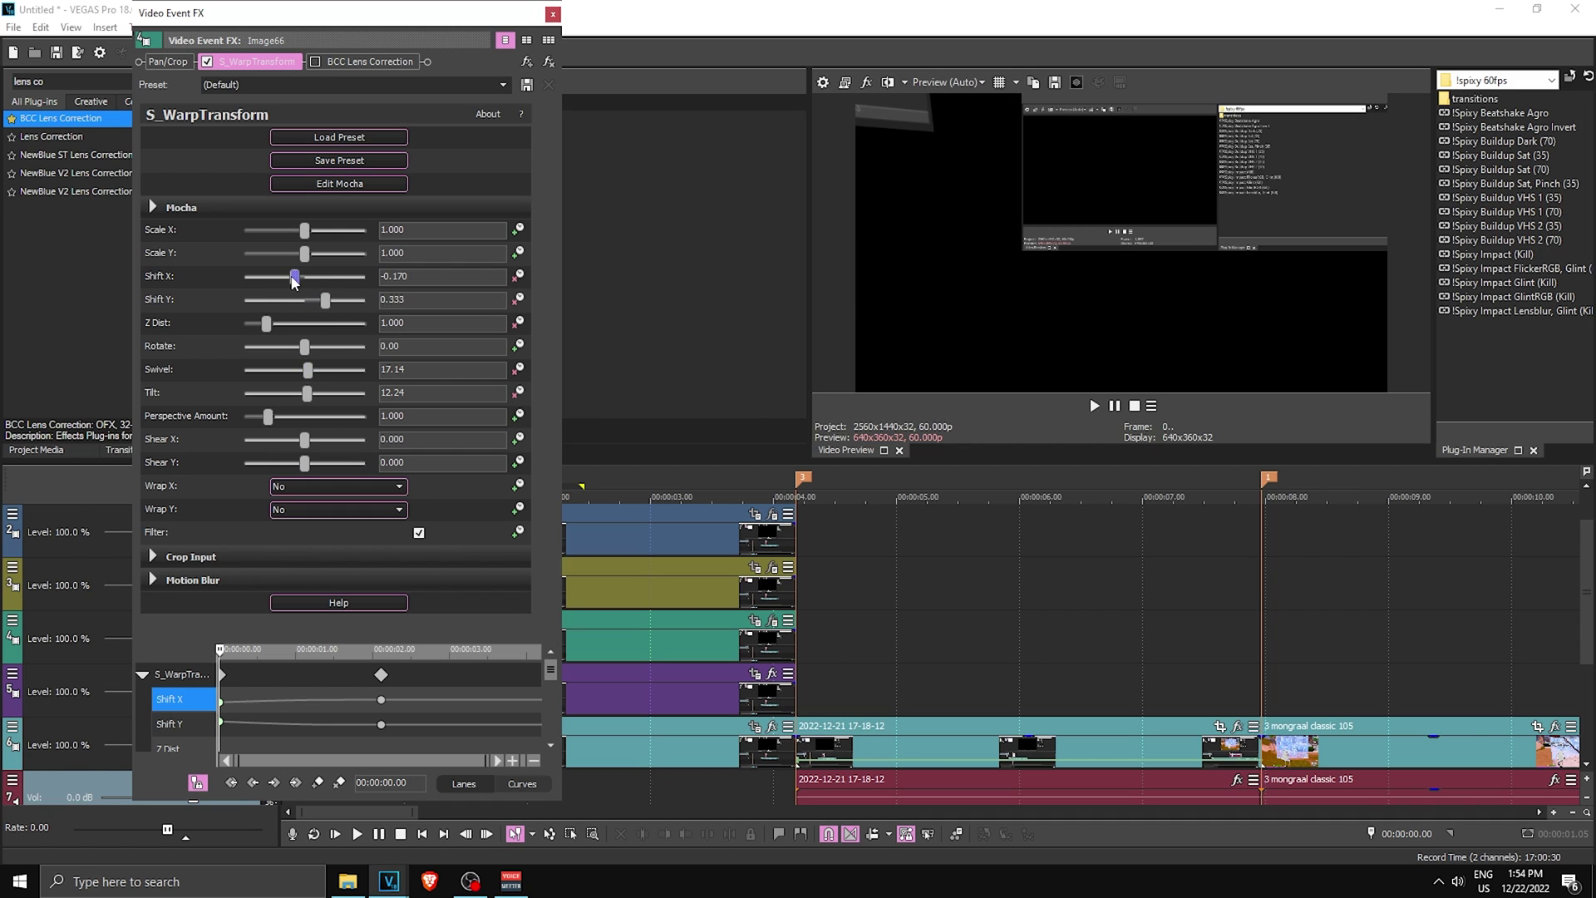
left_click(315, 62)
left_click(552, 13)
left_click_drag(282, 780, 406, 752)
Give the track 5 and track 6 events the same kind of warp and lens animation, and preview the whole intro
right_click(432, 649)
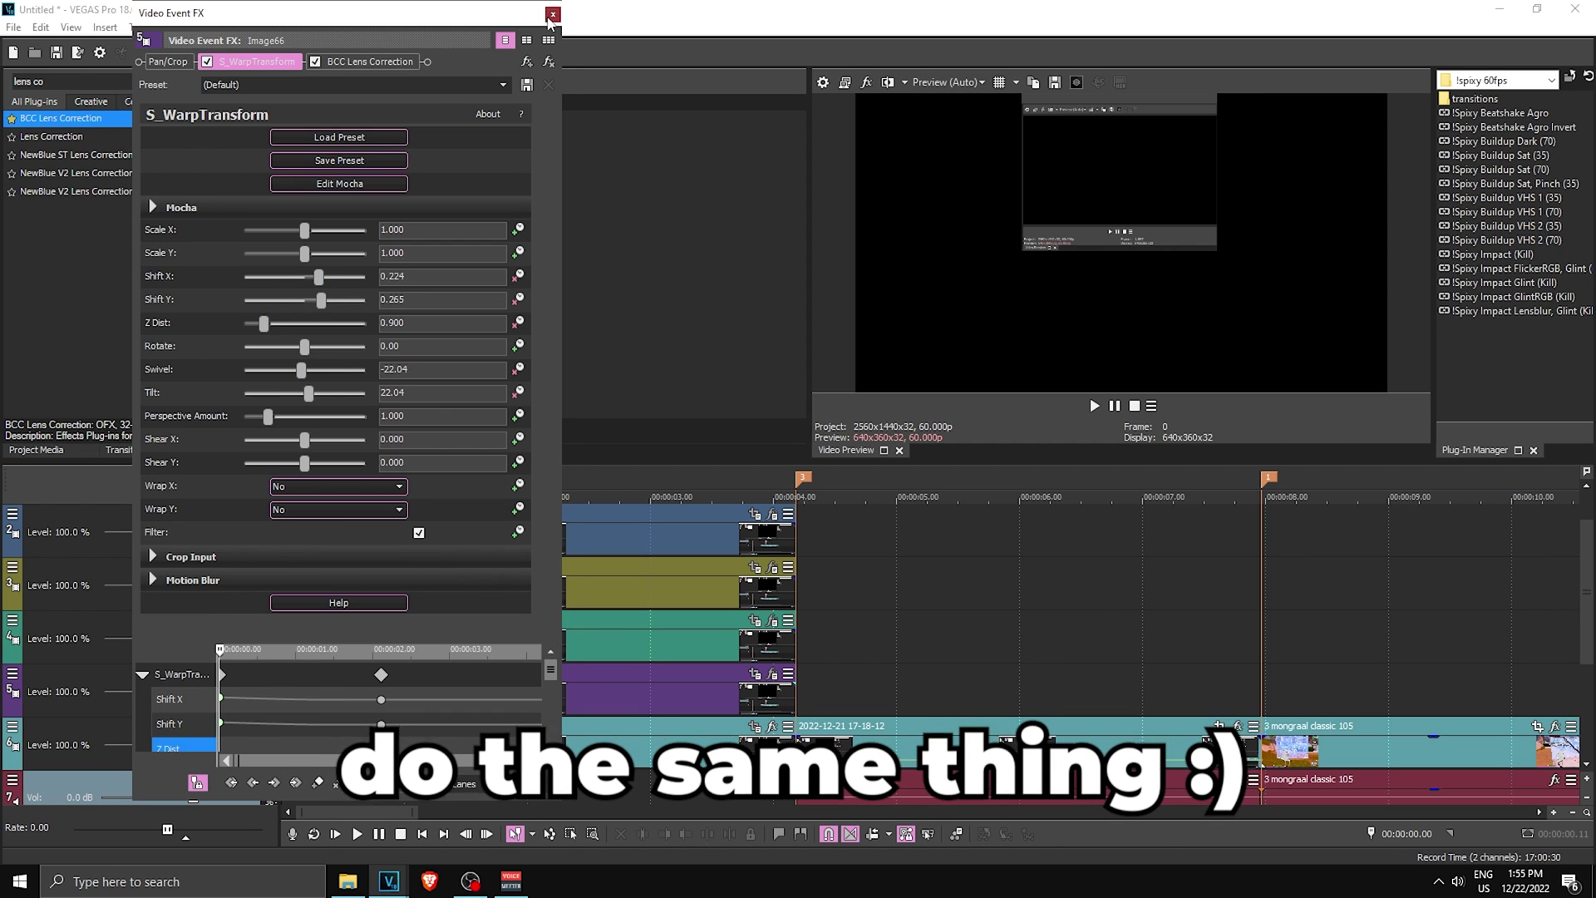
right_click(407, 744)
left_click(458, 272)
left_click(298, 789)
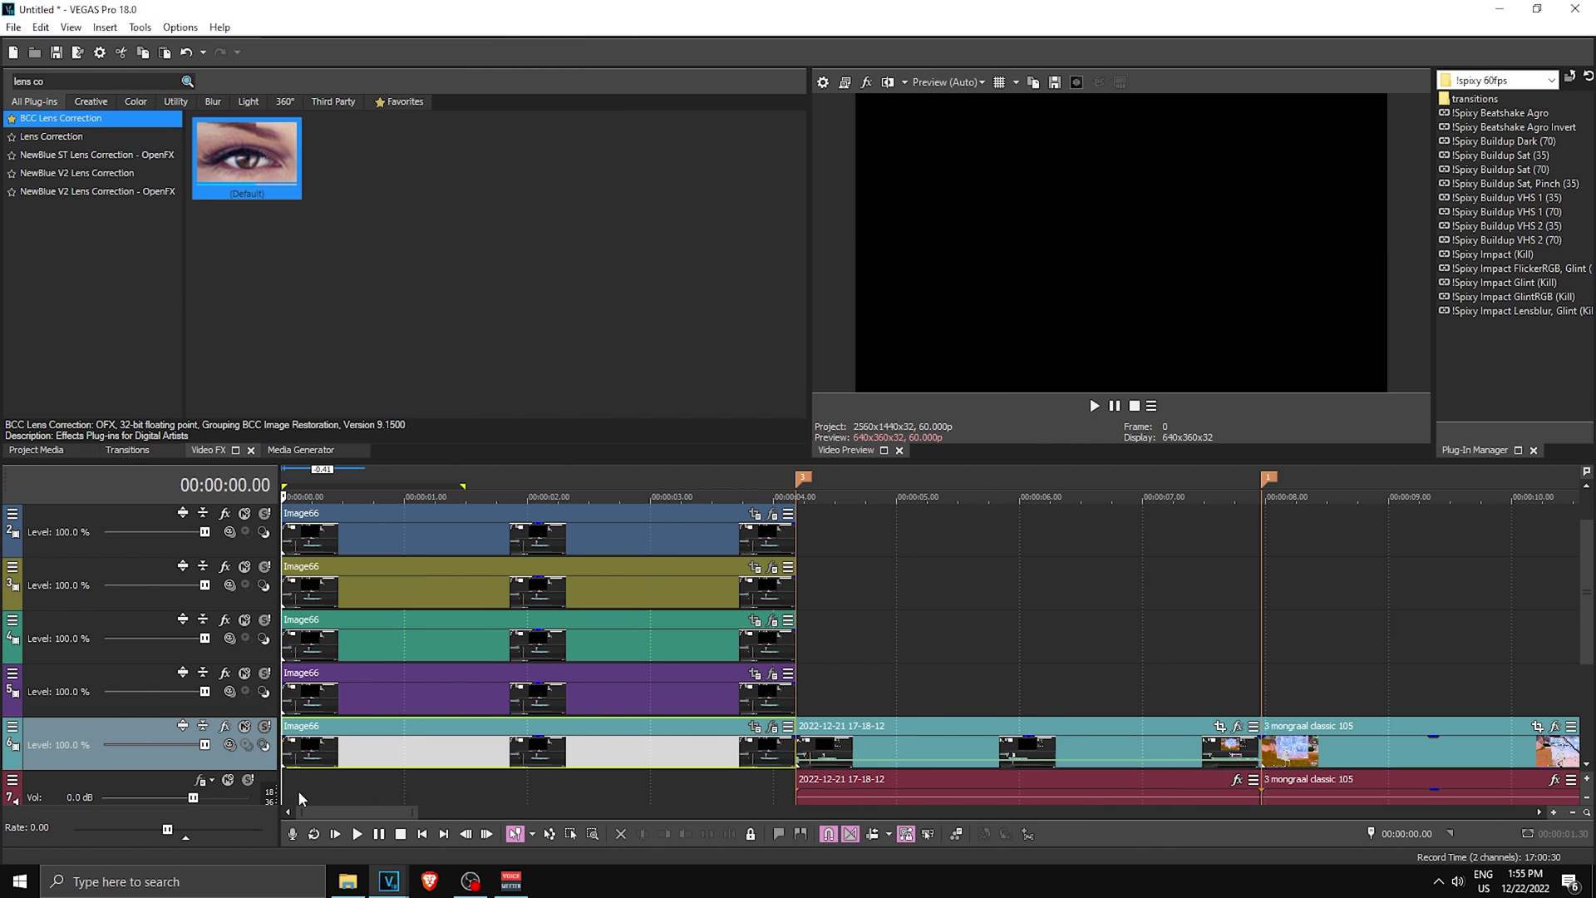
left_click_drag(286, 788, 527, 782)
left_click(515, 794)
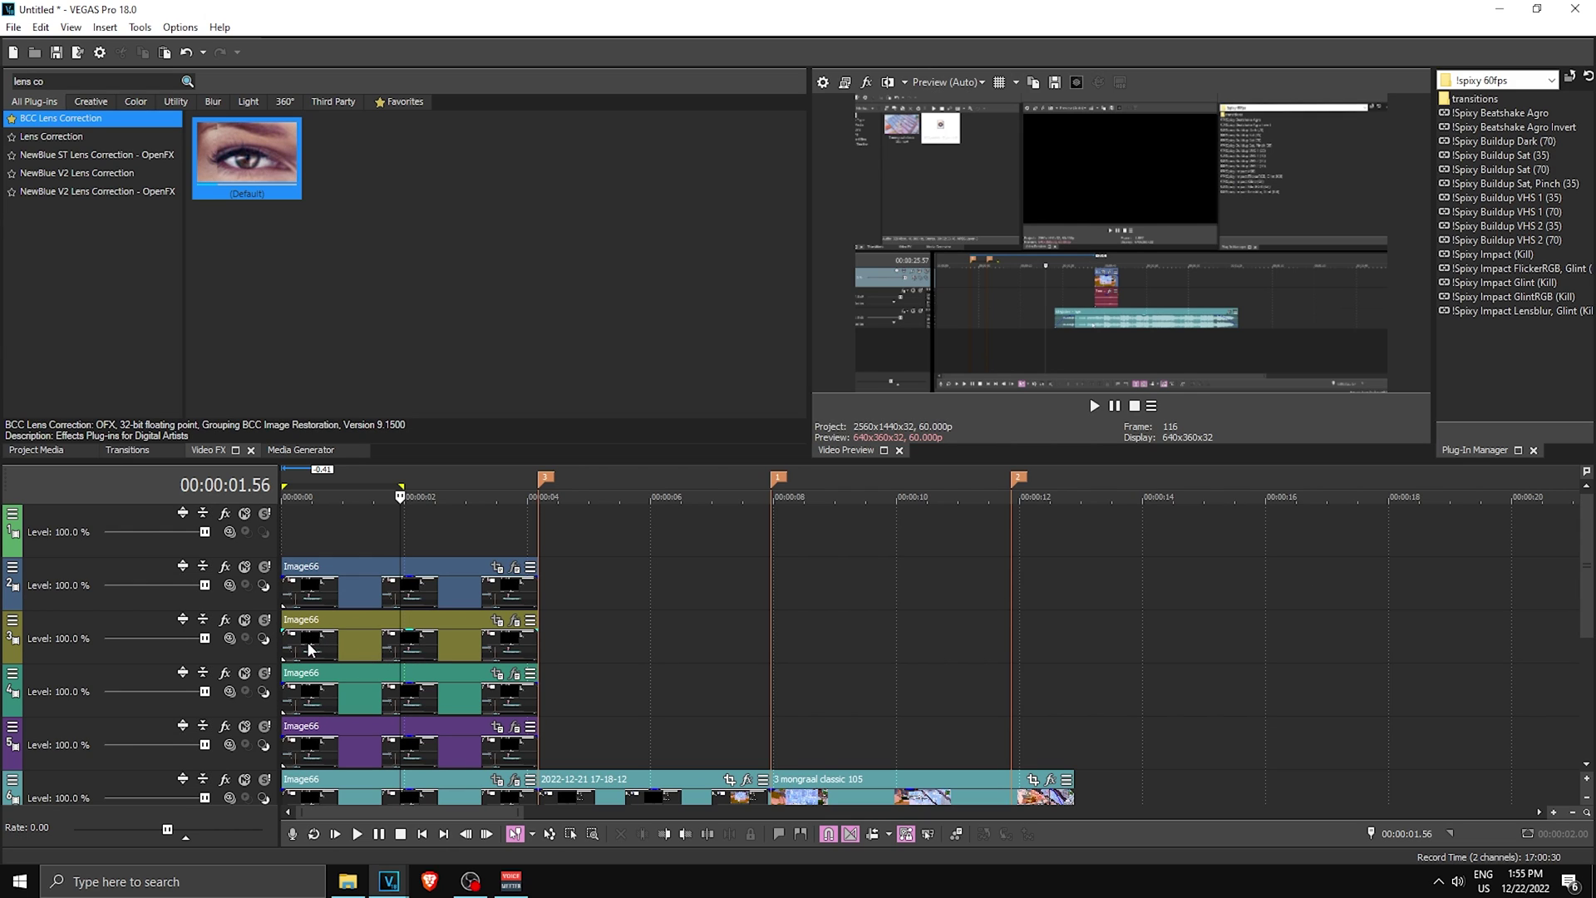
Stagger the Image66 events on tracks 3 to 6 so each starts about 20 frames after the one above it
left_click_drag(310, 648, 329, 649)
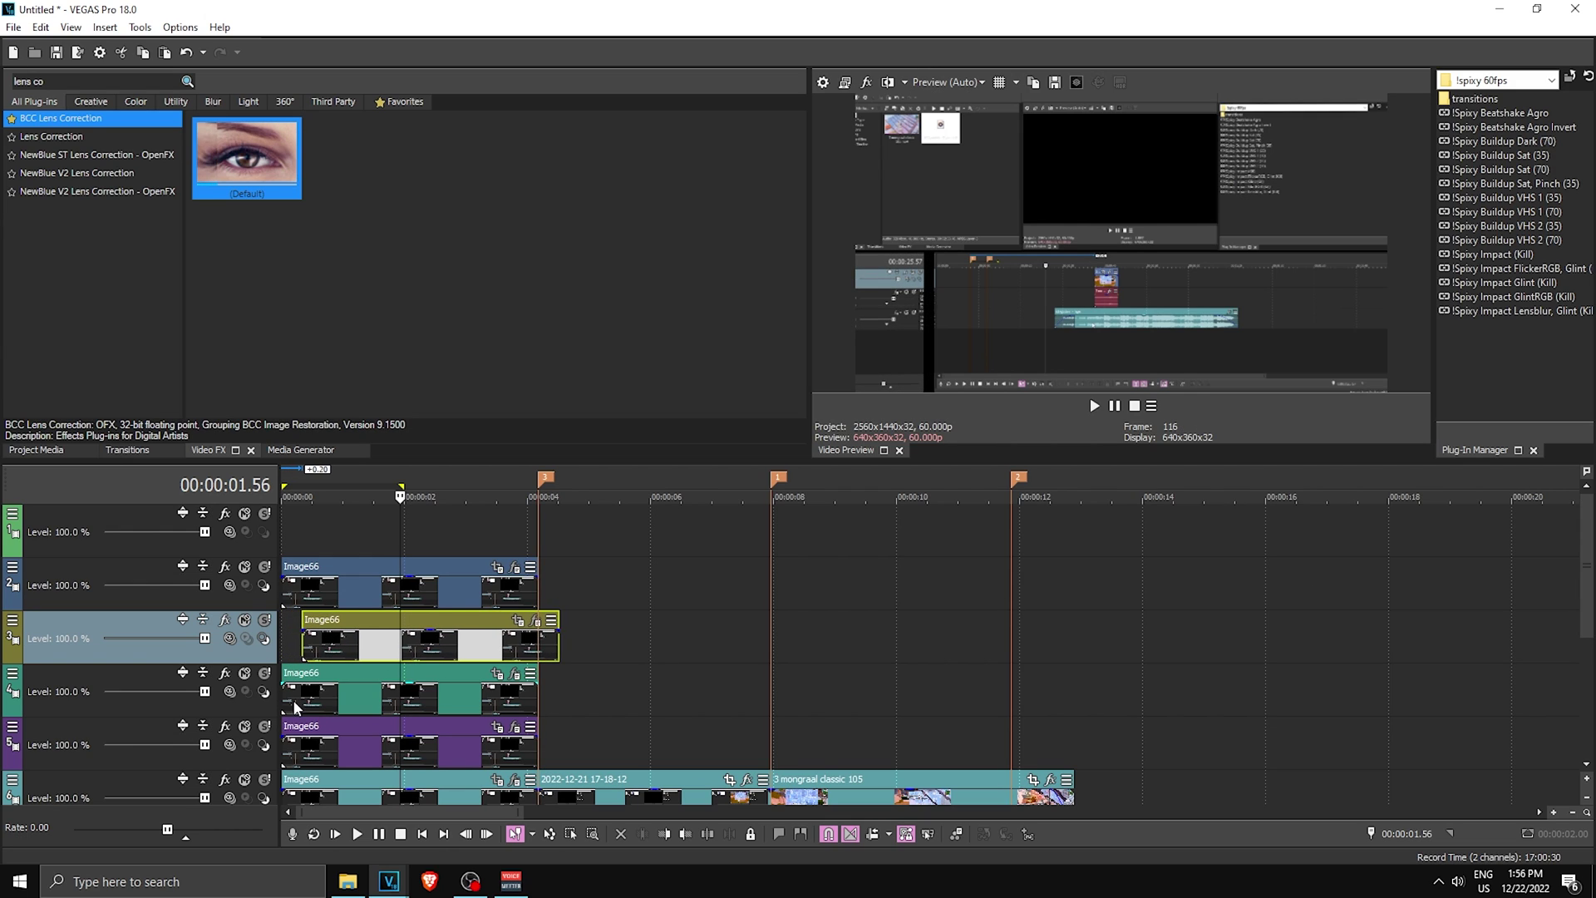
left_click_drag(296, 706, 337, 707)
left_click_drag(302, 752, 483, 765)
scroll(1343, 656, "down", 1)
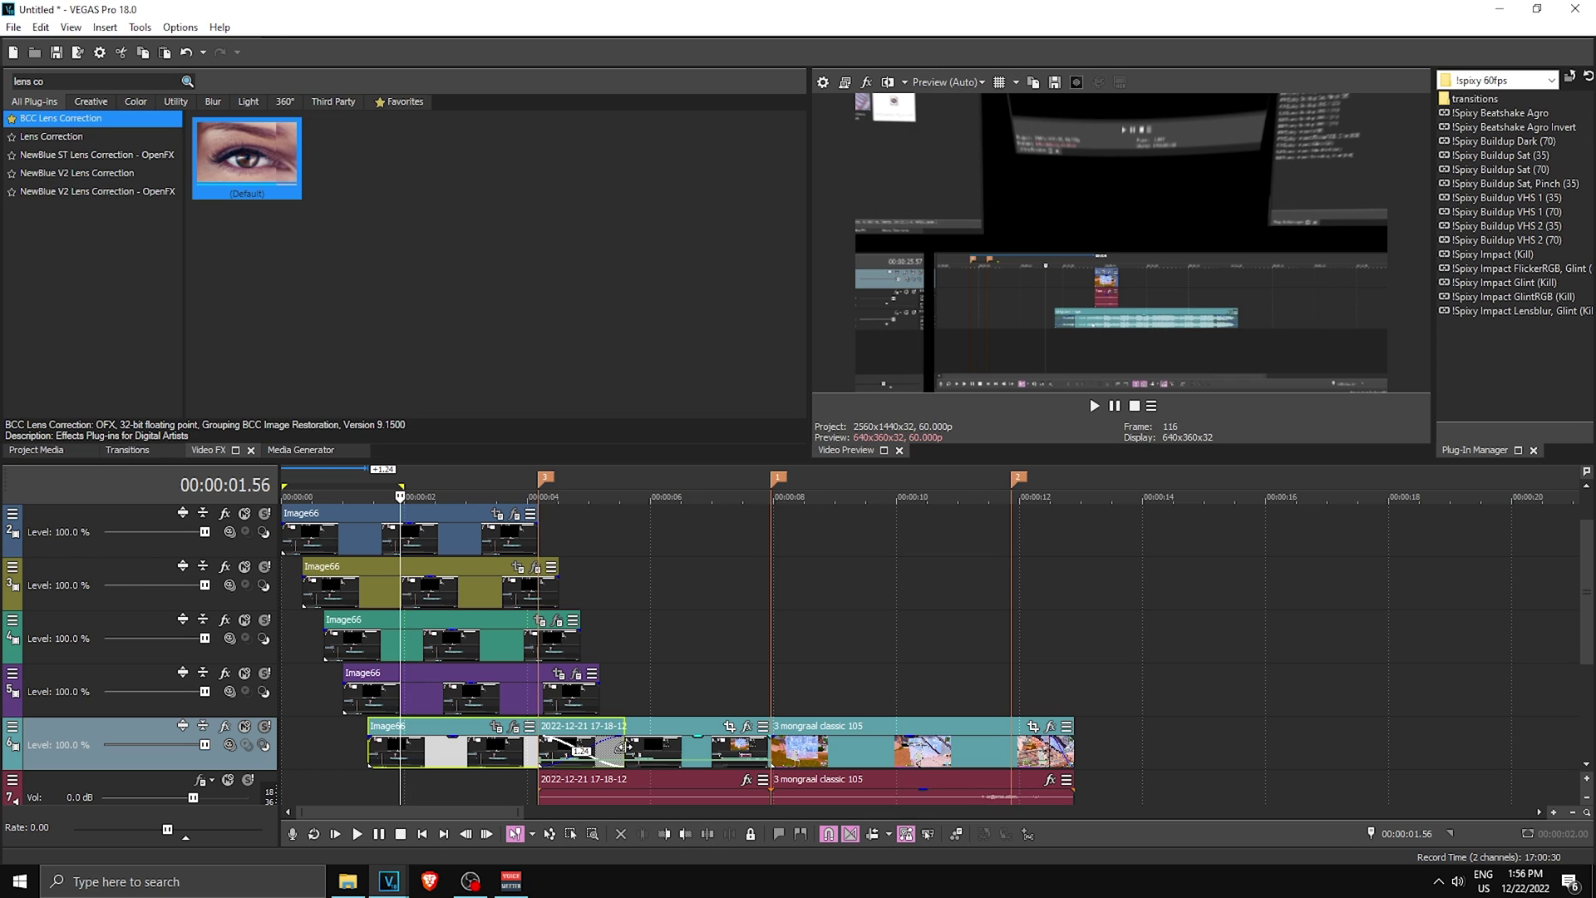
Trim the ends of the shifted Image66 events on tracks 3 to 6 back to the marker at about four seconds and preview the sequence
left_click_drag(622, 745, 541, 746)
left_click_drag(598, 703, 539, 703)
left_click_drag(579, 644, 539, 644)
left_click_drag(558, 589, 539, 588)
left_click(542, 587)
left_click_drag(289, 685, 443, 666)
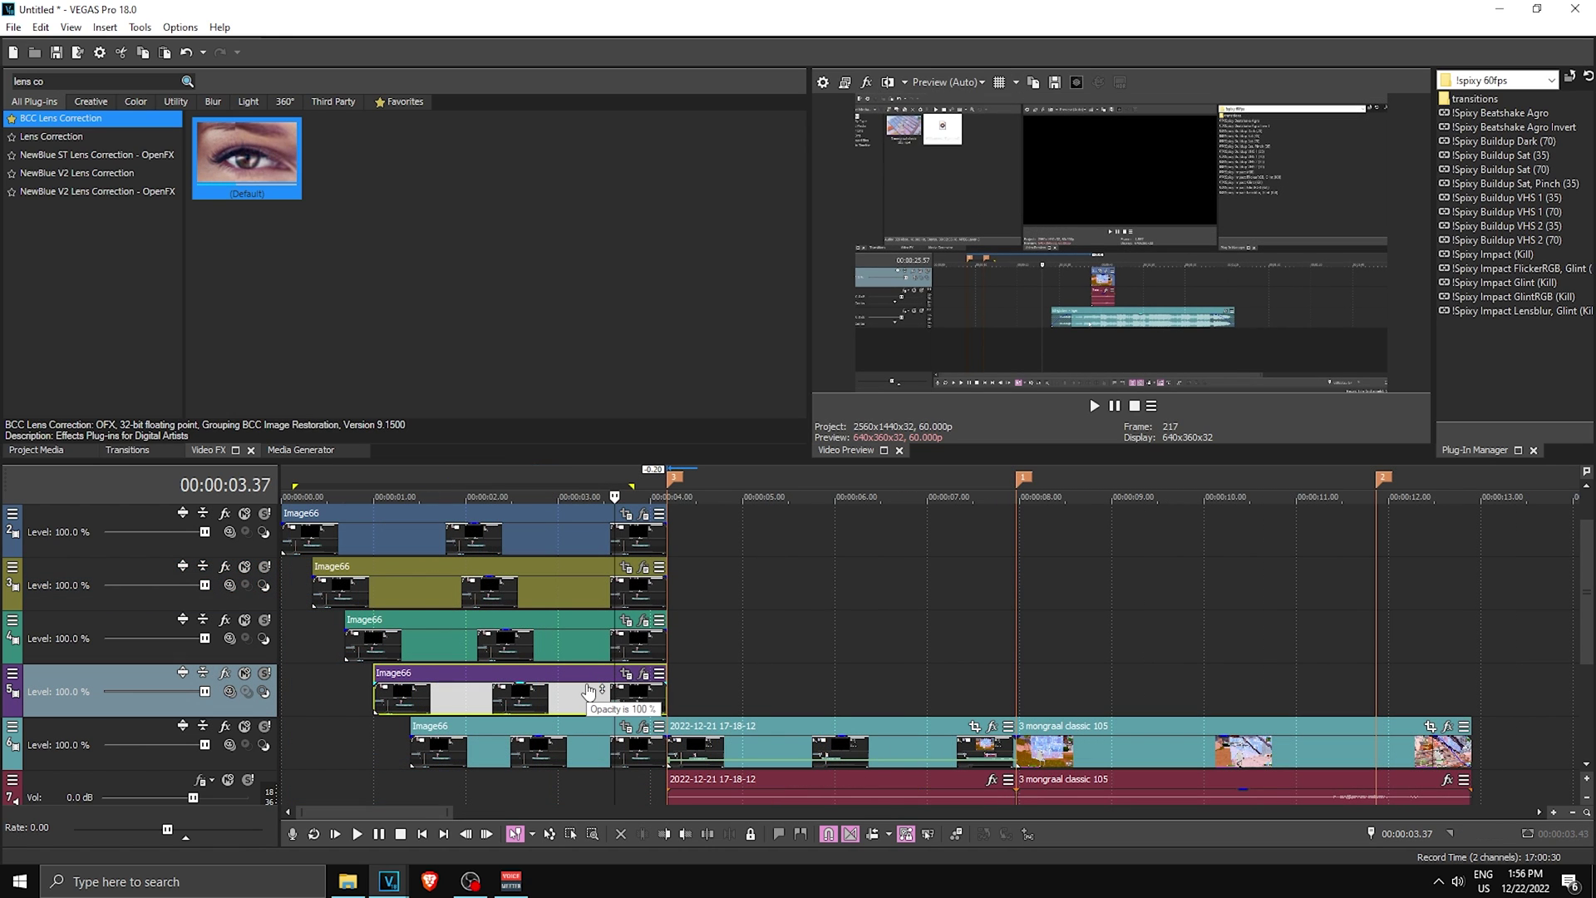
Insert an empty video track directly above track 6
left_click(242, 740)
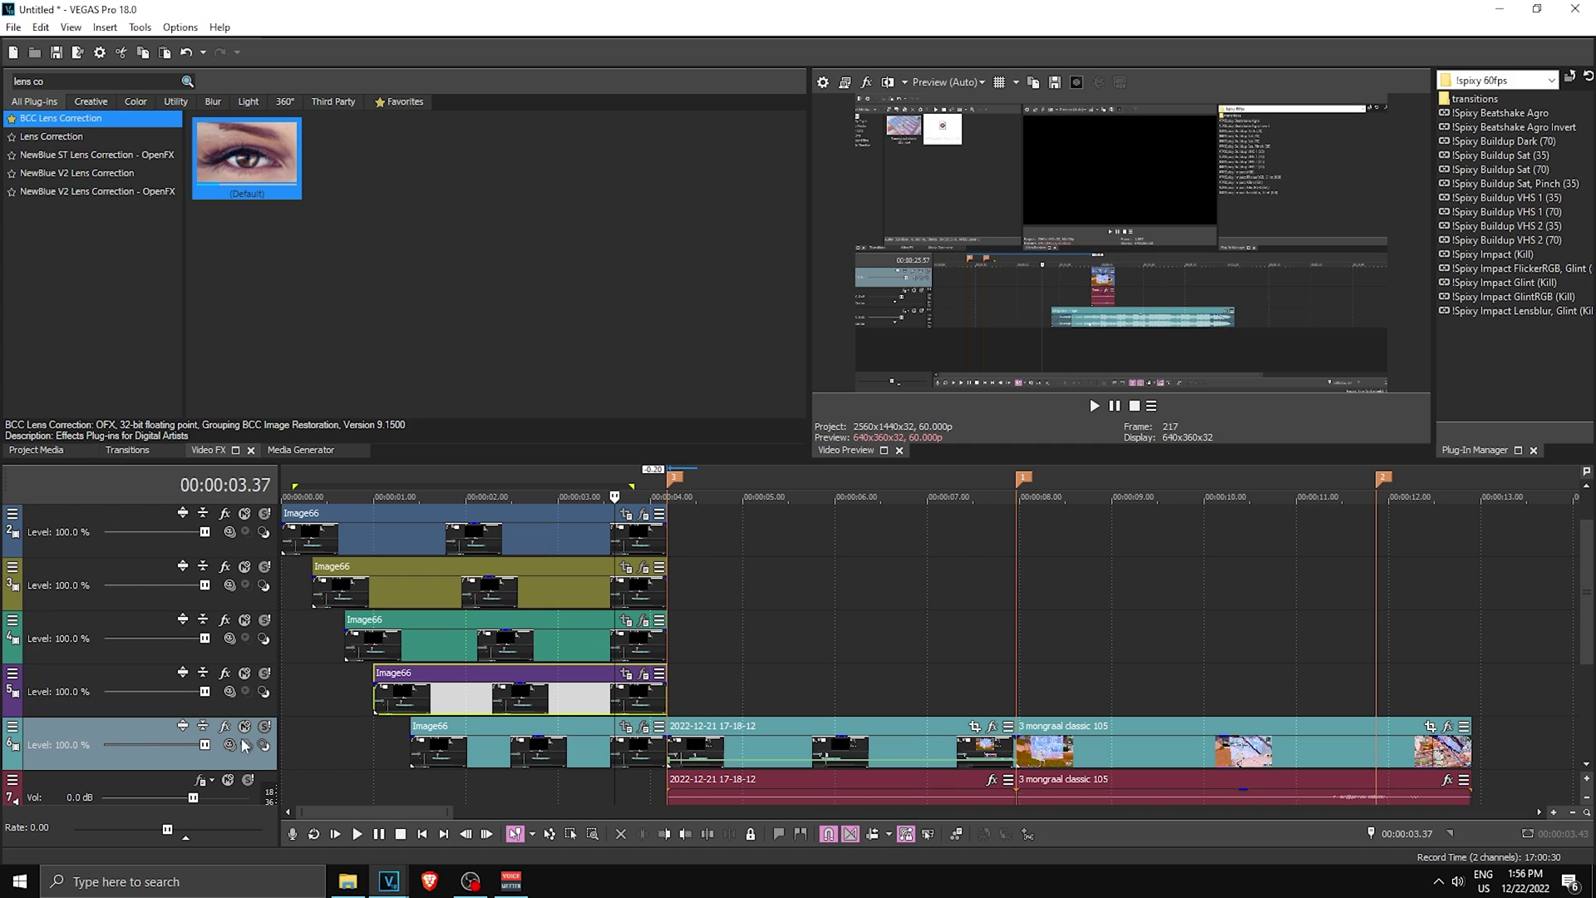
right_click(150, 727)
left_click(228, 497)
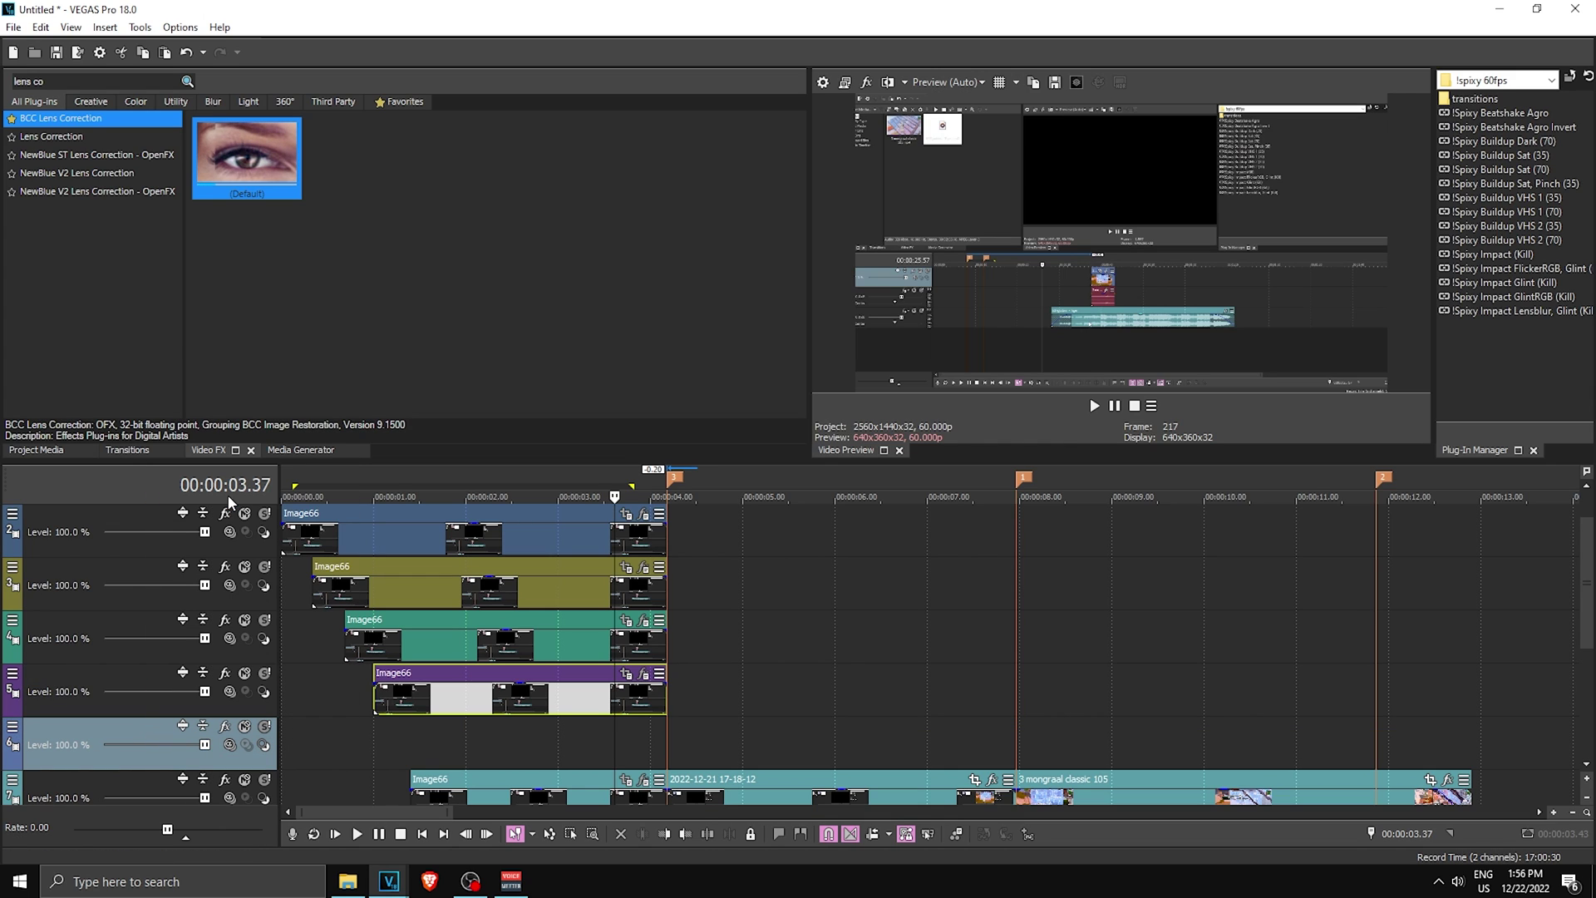
Insert an empty video track directly above each of the Image66 tracks 5, 4 and 3
left_click(150, 676)
right_click(150, 676)
left_click(241, 516)
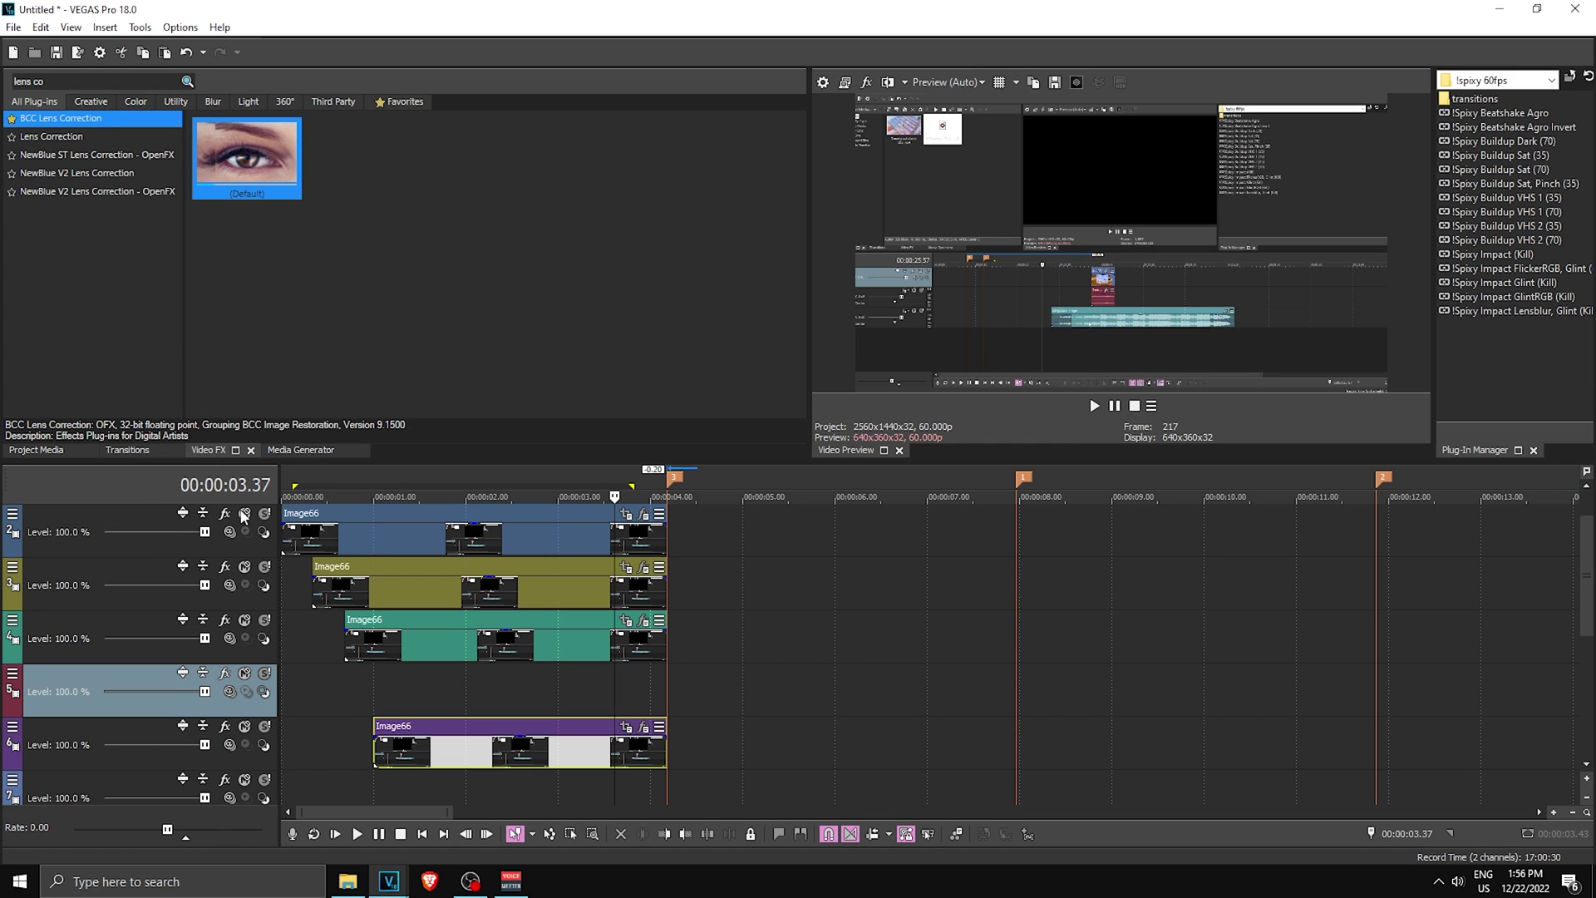
right_click(133, 625)
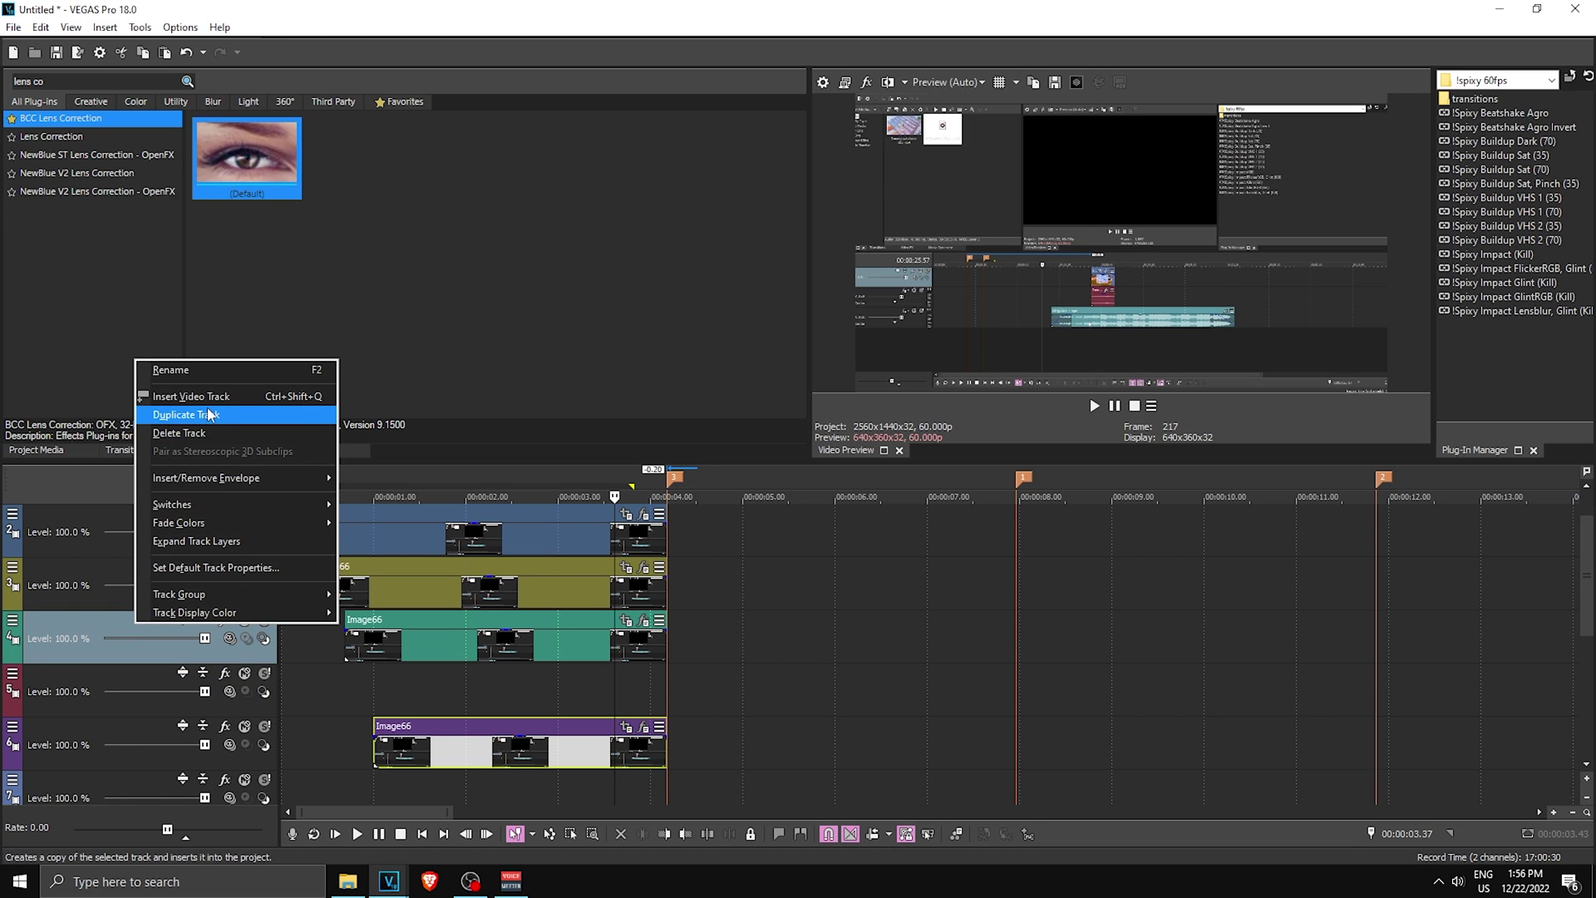
left_click(174, 420)
right_click(144, 565)
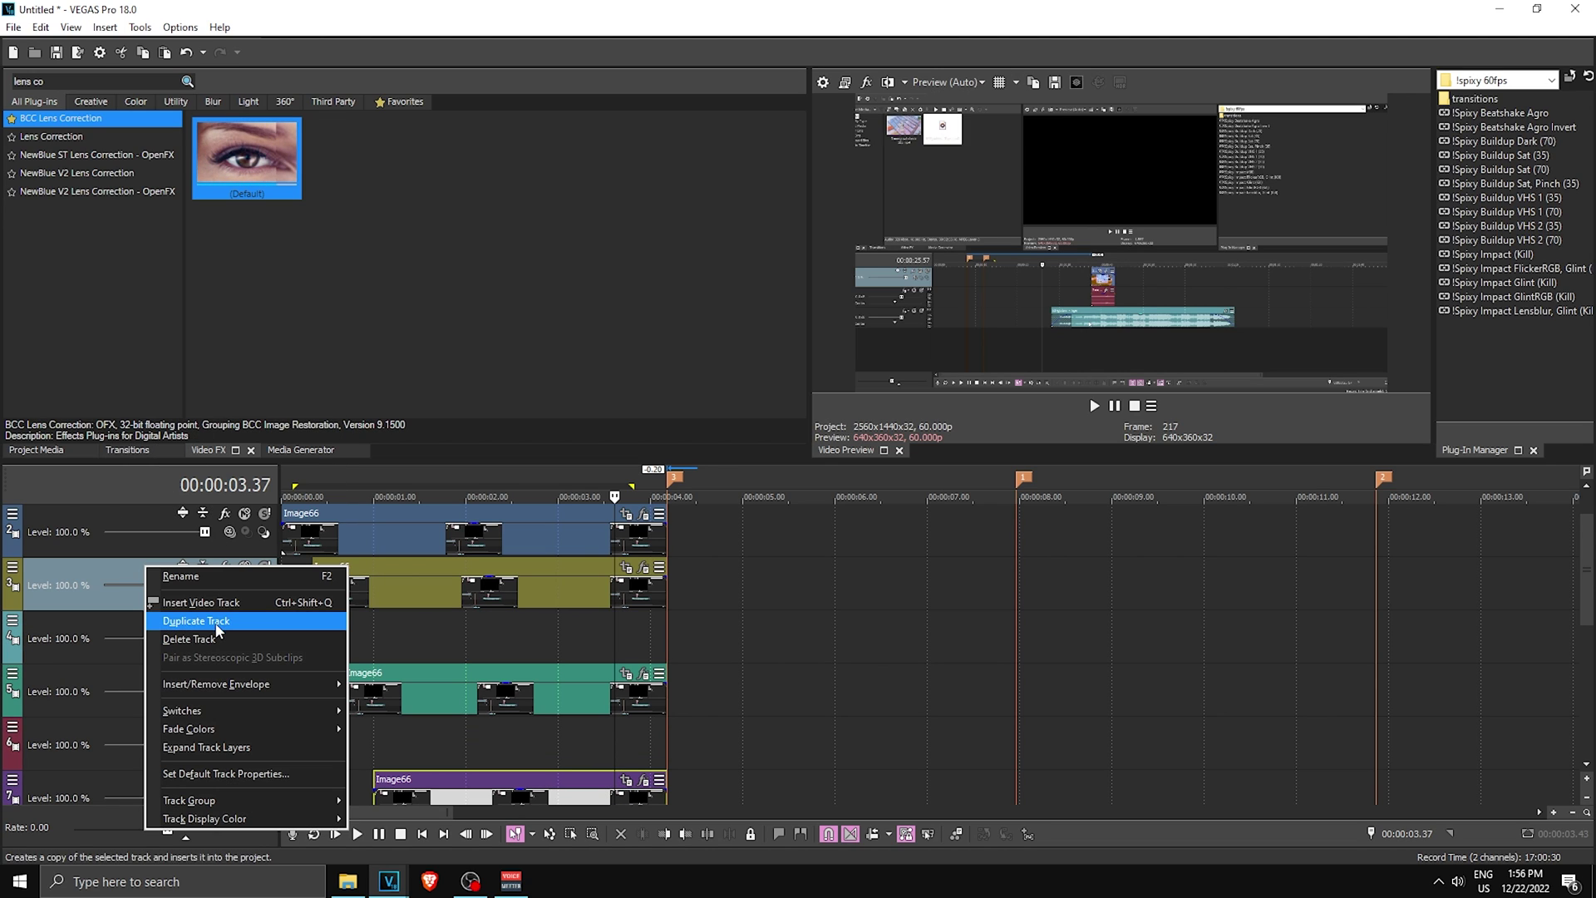
left_click(187, 603)
scroll(187, 603, "down", 5)
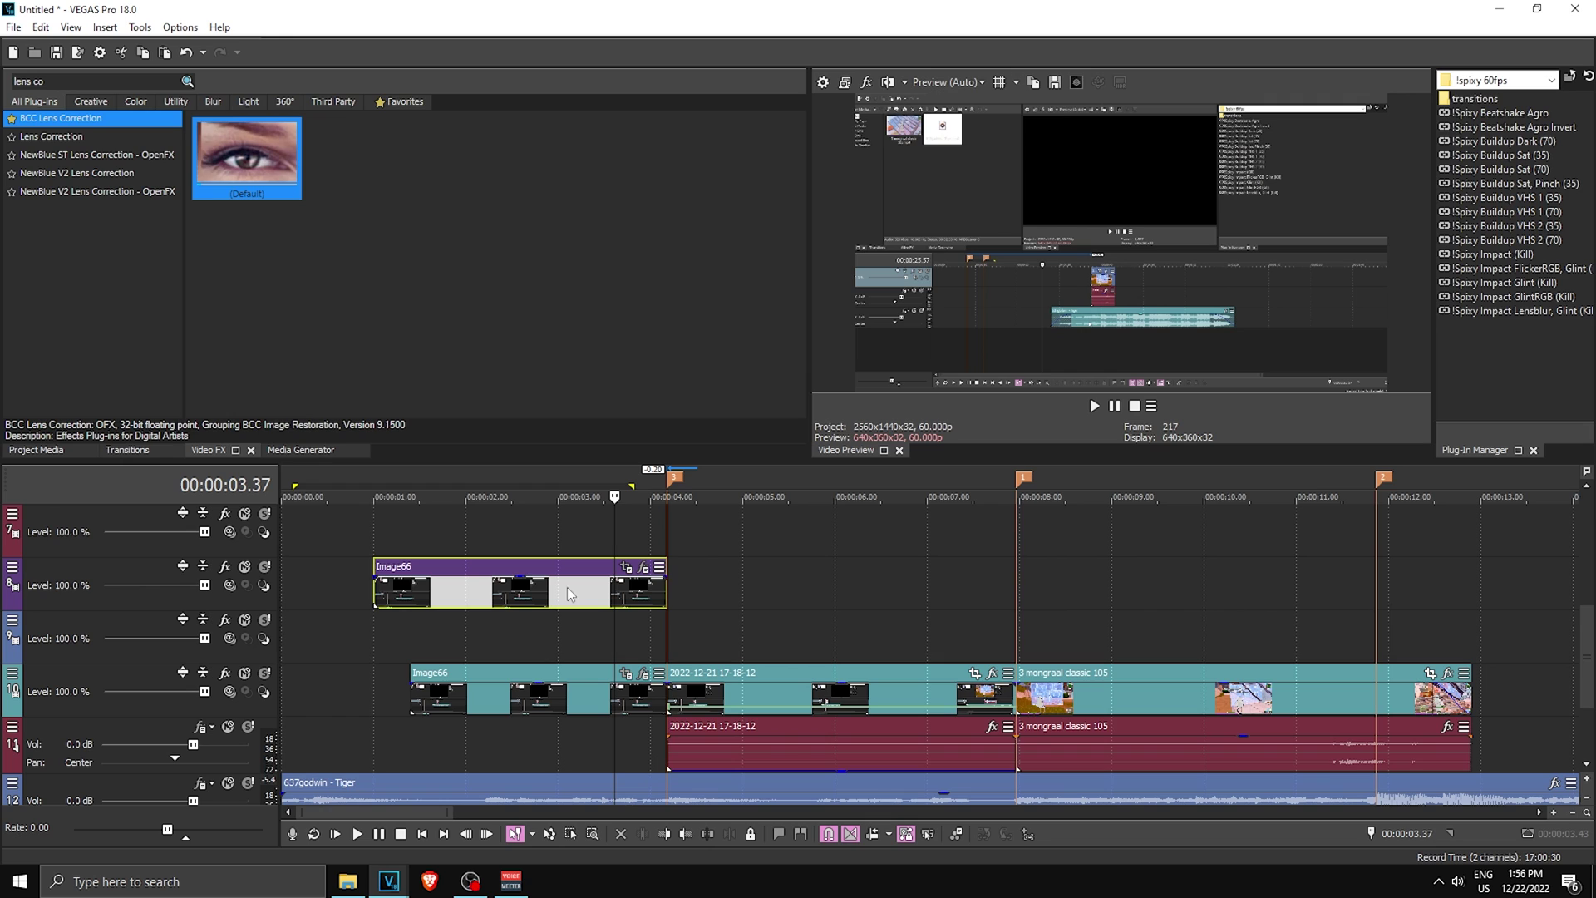
Add a white Solid Color generated media event to the empty track 1
left_click(291, 451)
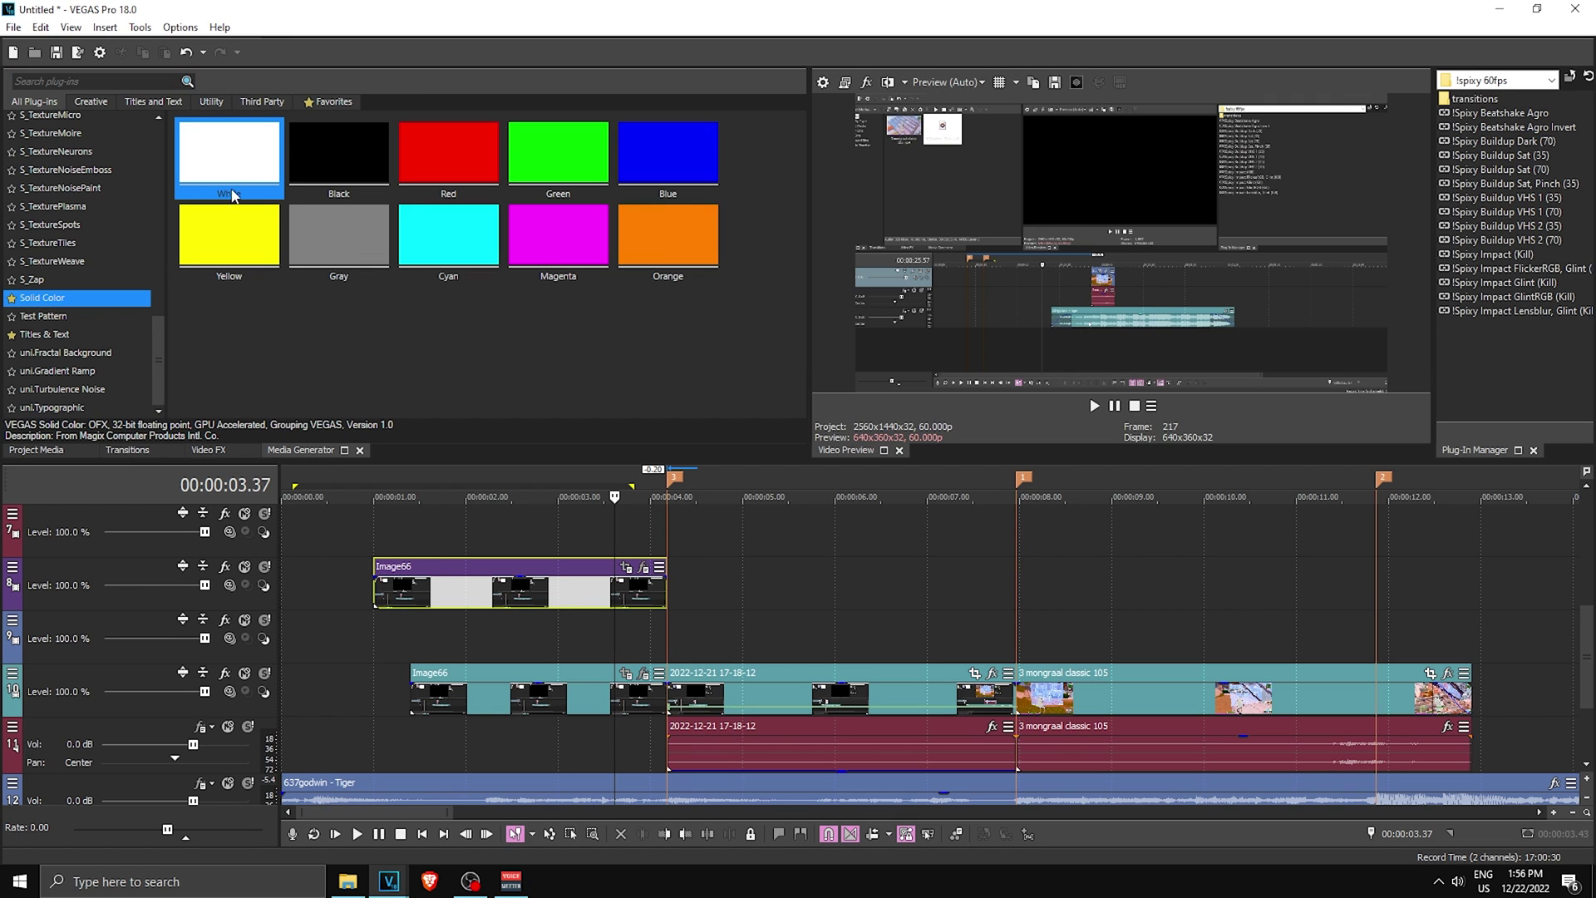
left_click_drag(232, 195, 626, 525)
left_click_drag(626, 525, 611, 527)
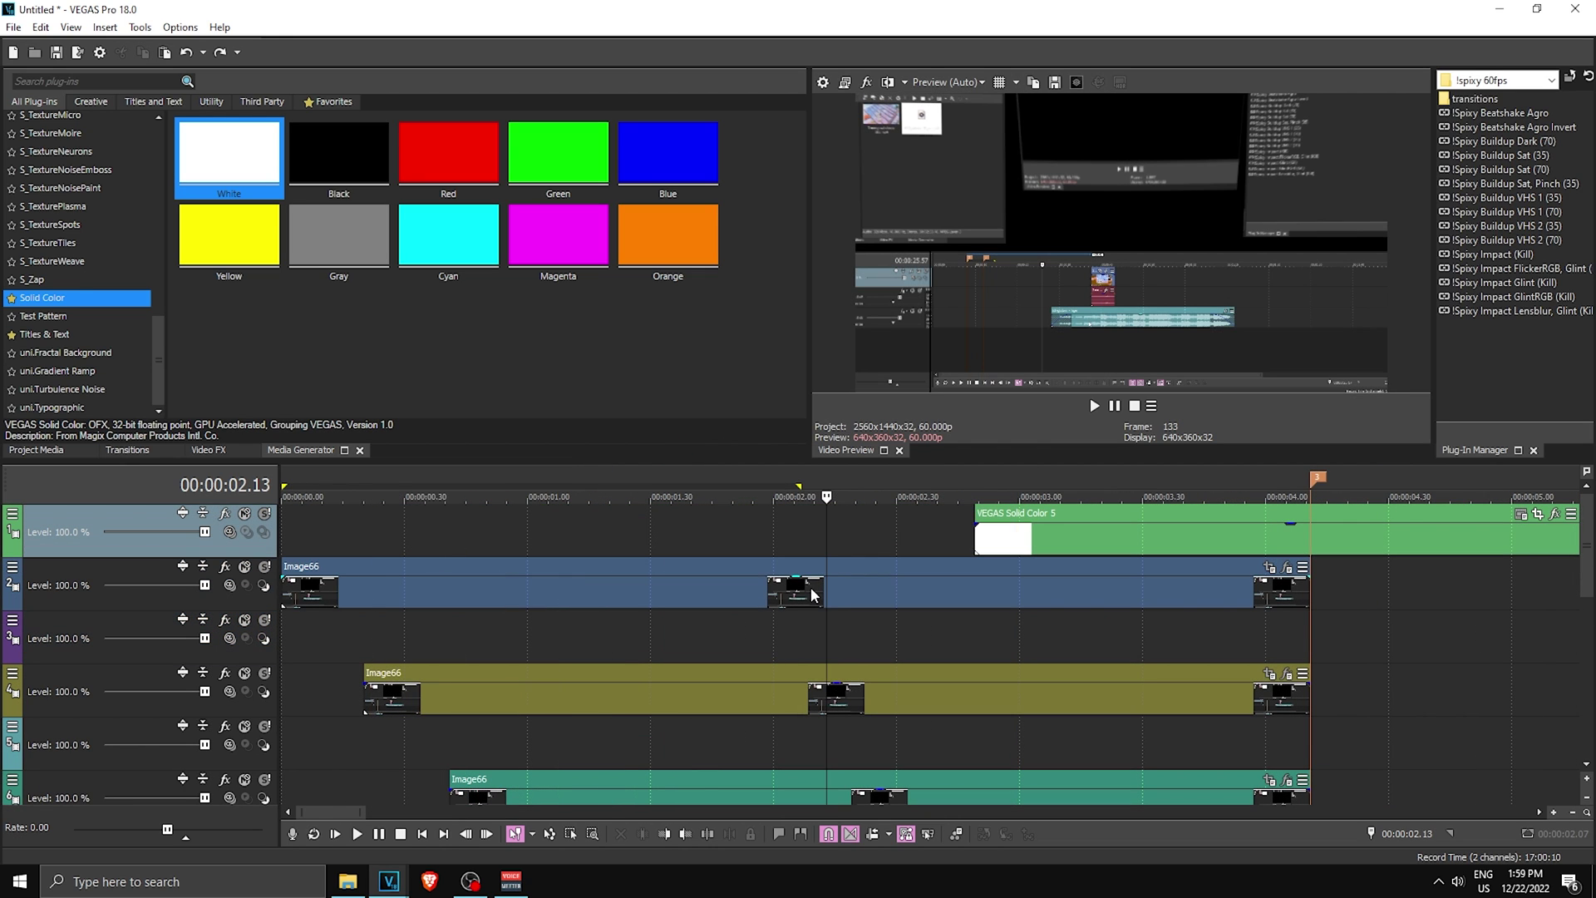
Place a timeline marker at 00:00:02.08, where the S_WarpTransform animation of the track 2 Image66 event ends
left_click(811, 587)
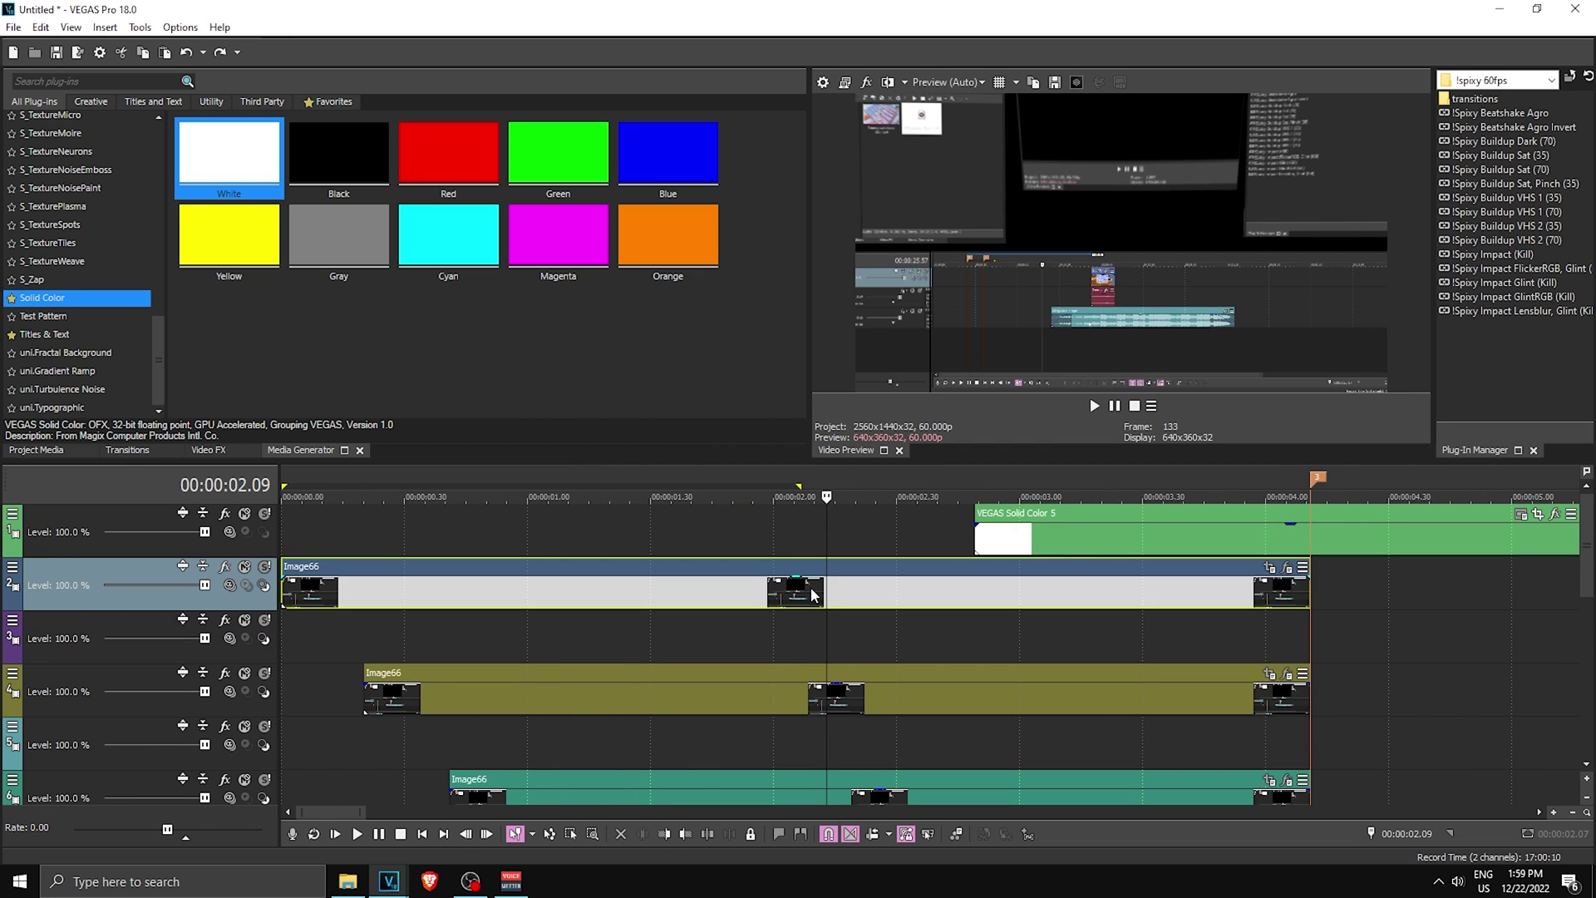
left_click(1288, 569)
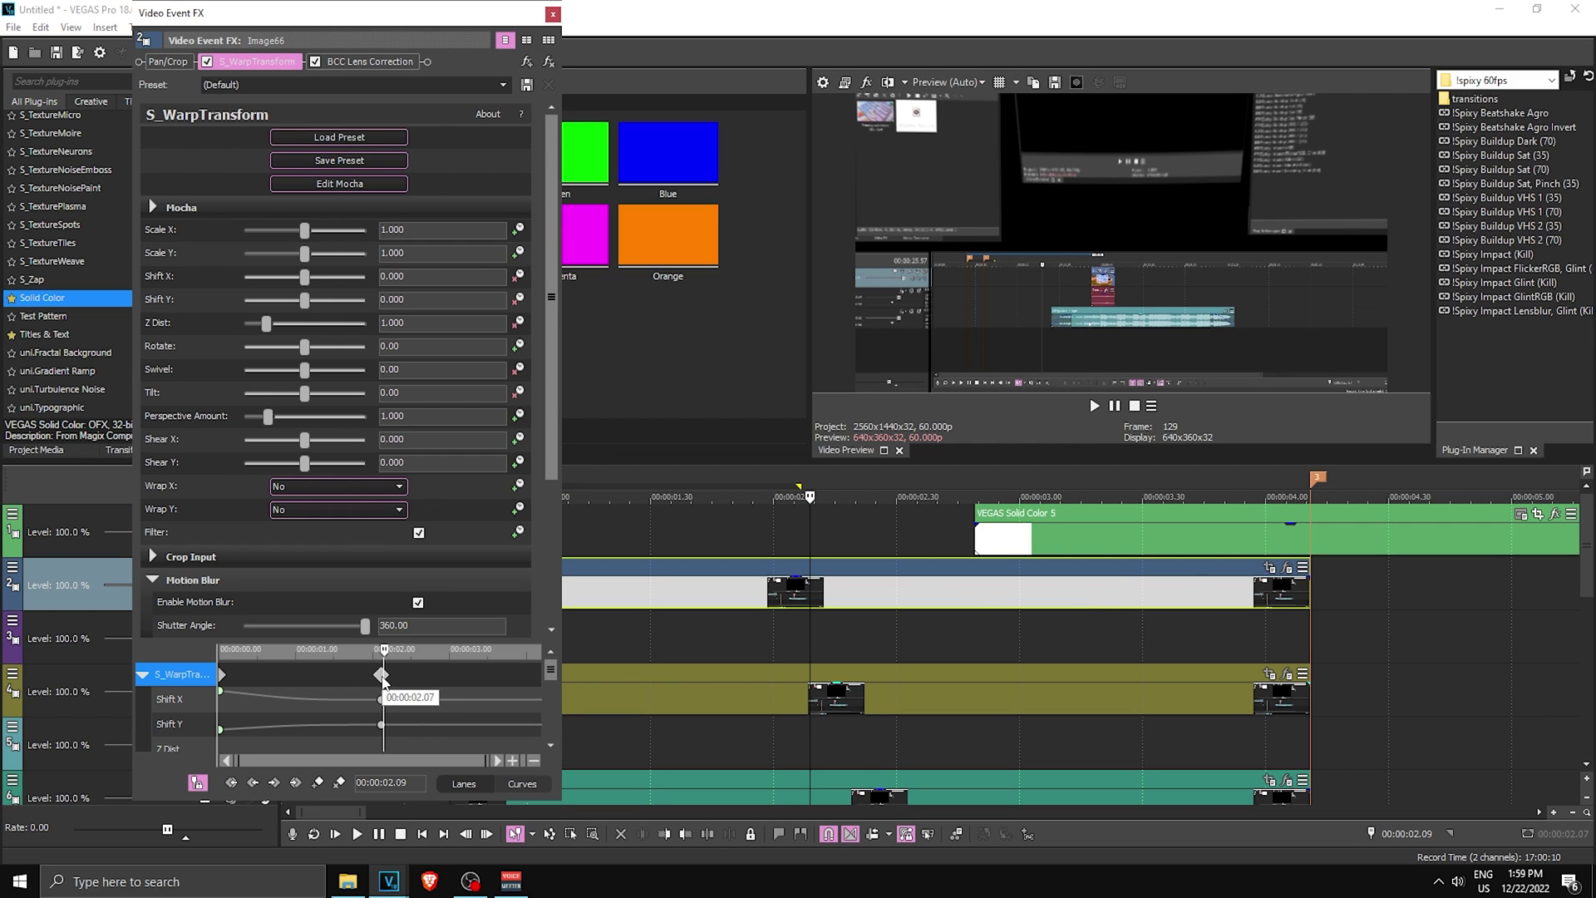
left_click(381, 676)
left_click_drag(408, 640, 407, 449)
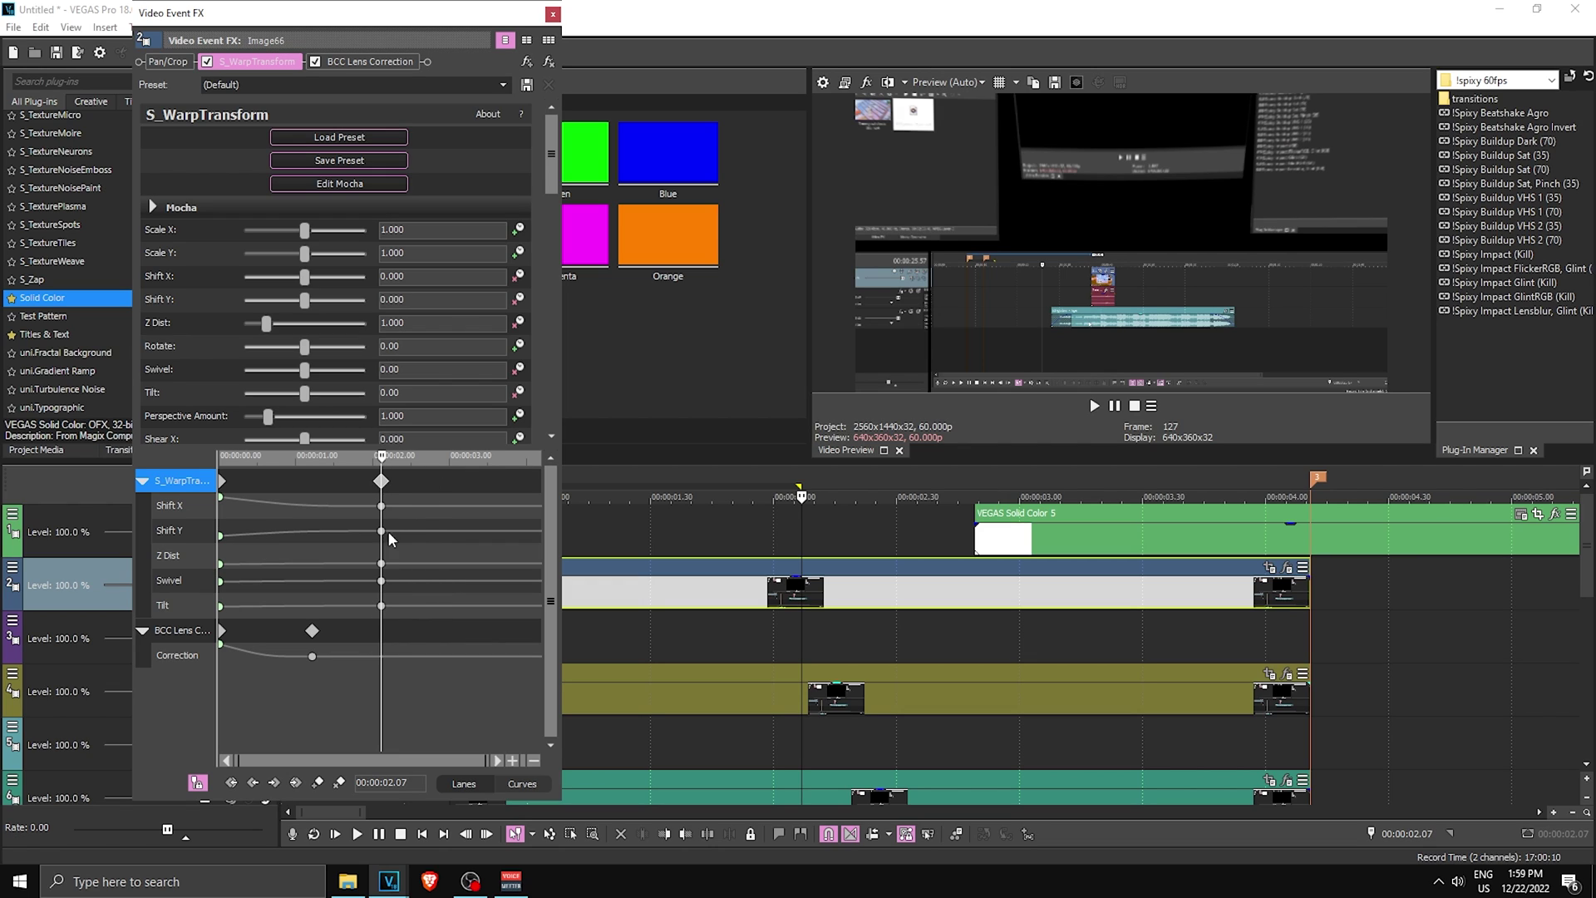
scroll(873, 667, "up", 2)
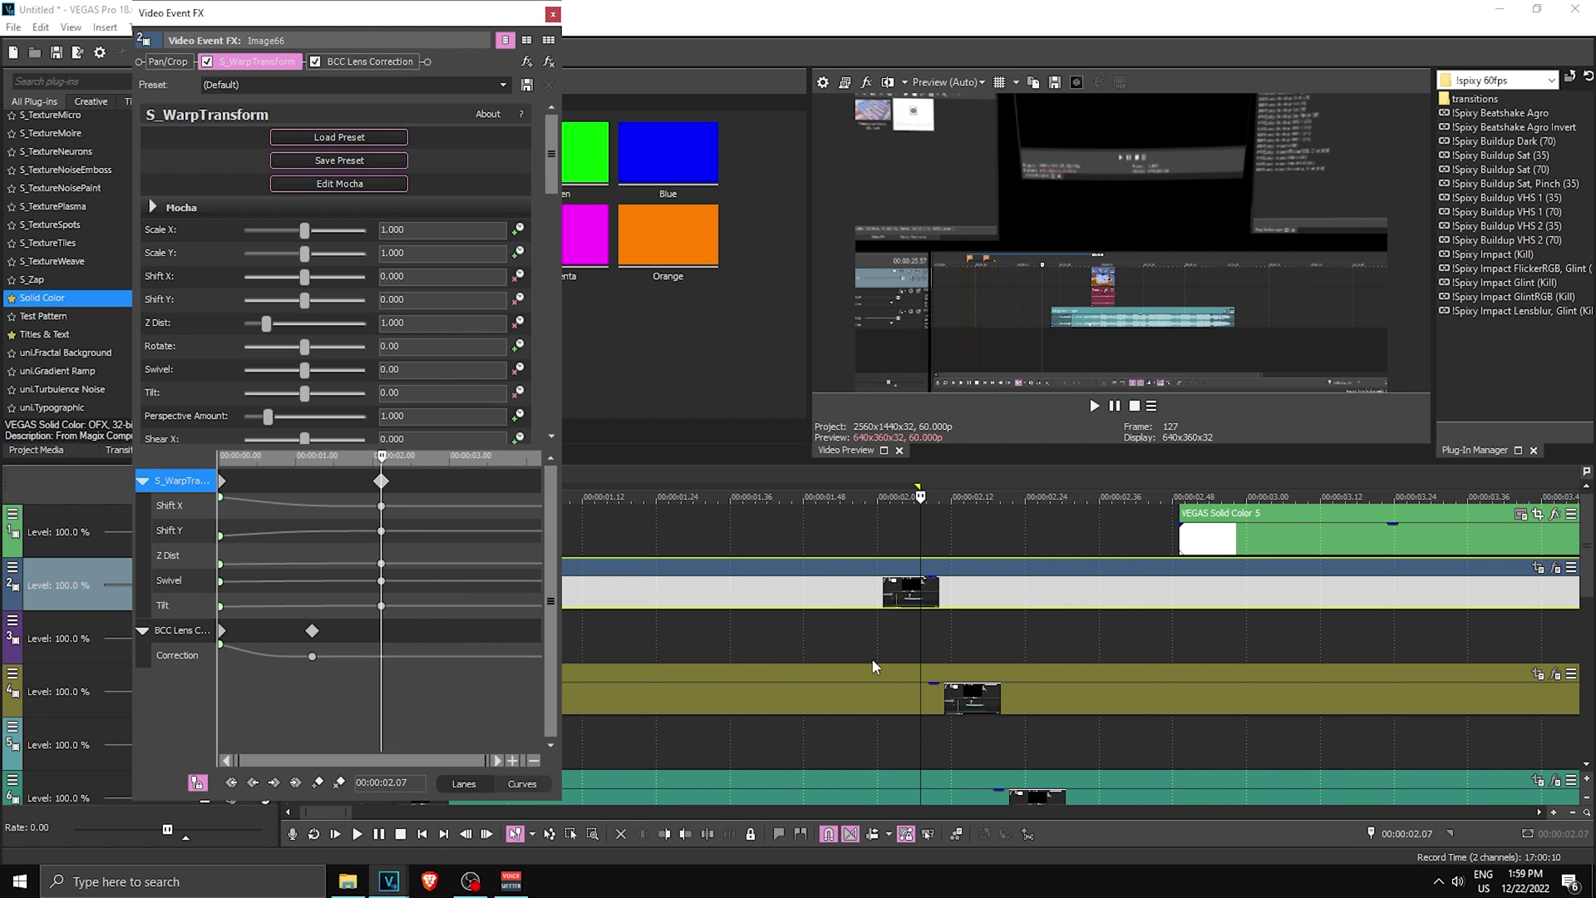
left_click(1115, 232)
key("Right")
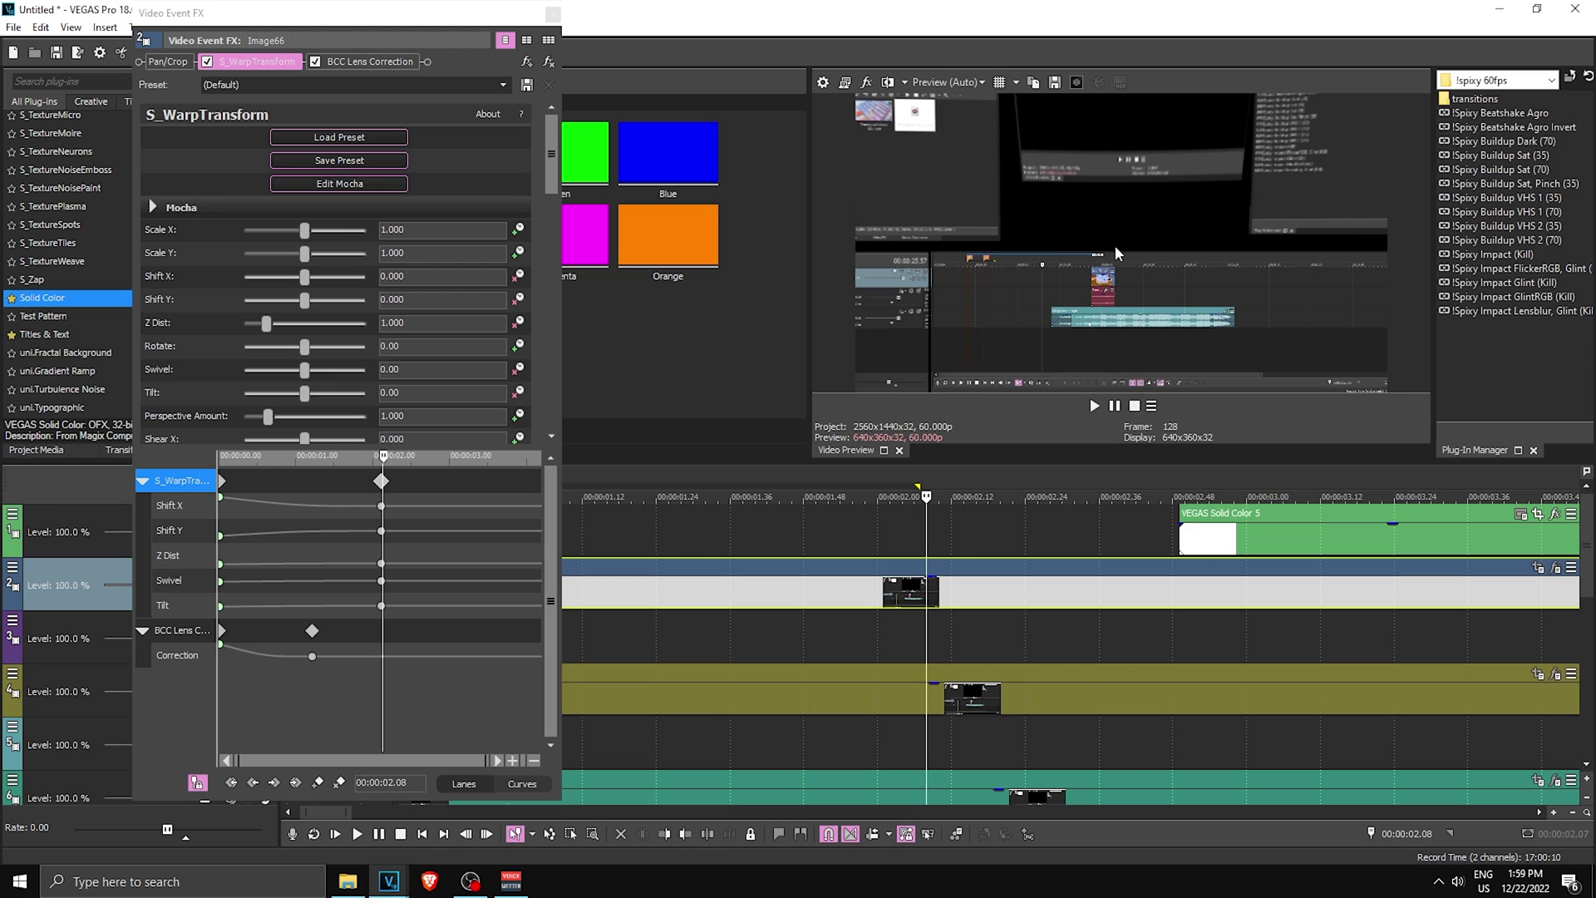
left_click(553, 13)
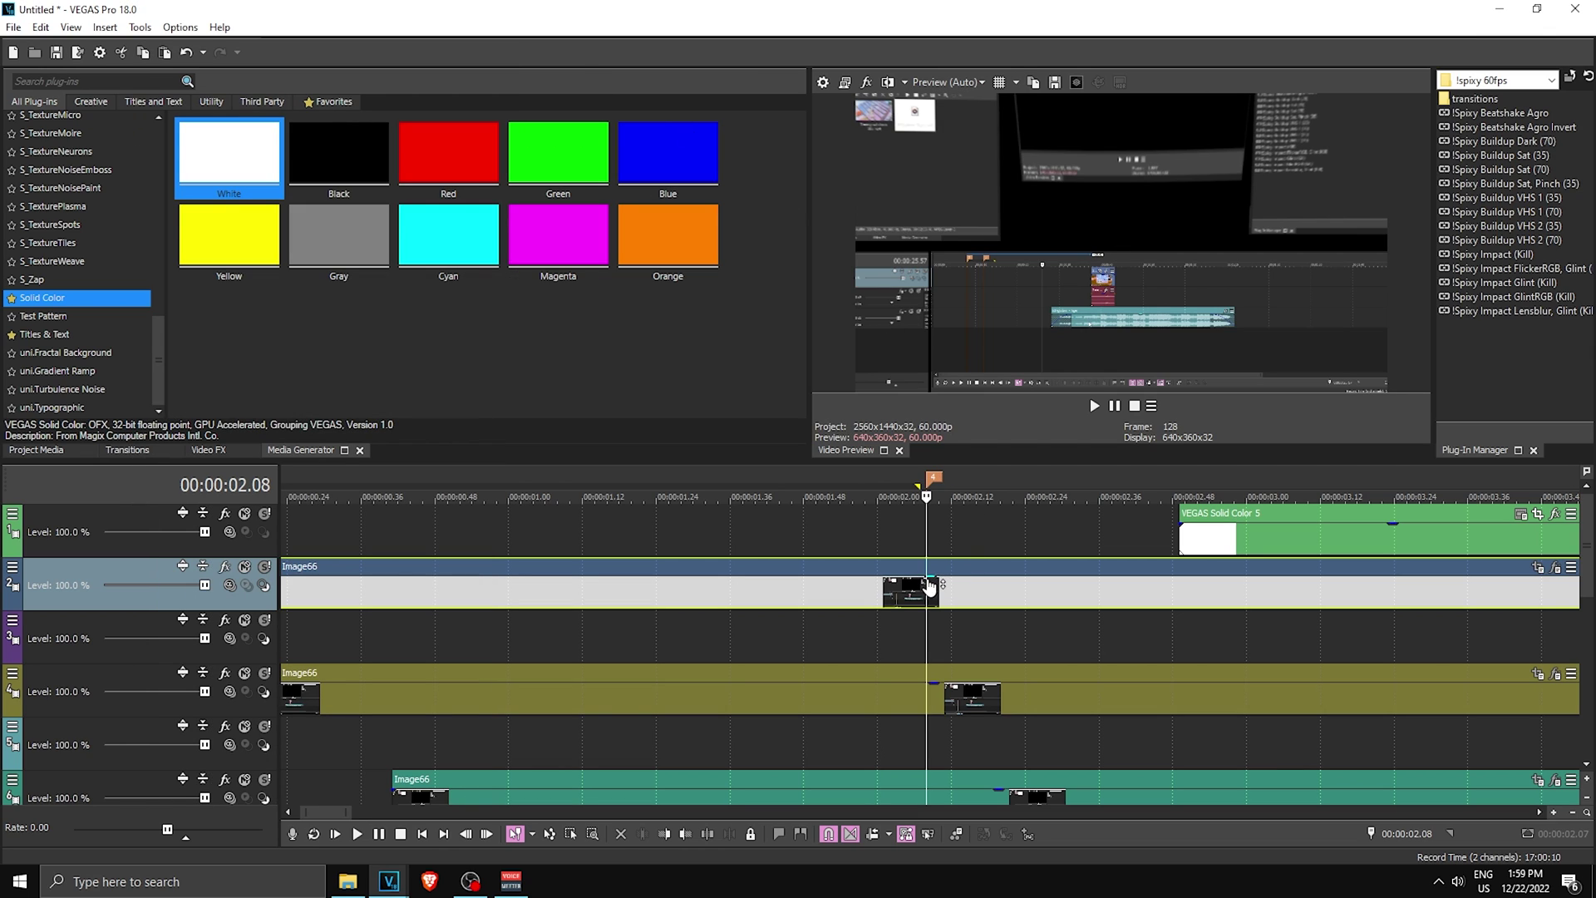
Move the white solid to the new marker, shorten it to about half a second, and split the track 2 Image66 event at the marker
scroll(926, 587, "down", 3)
left_click_drag(852, 539, 688, 536)
key("s")
left_click(785, 538)
key("Delete")
left_click(691, 533)
Fade the white solid out over its full length, lower its opacity to about 63%, and check the flash frame by frame
scroll(691, 534, "up", 3)
key("Left")
key("Left")
key("Left")
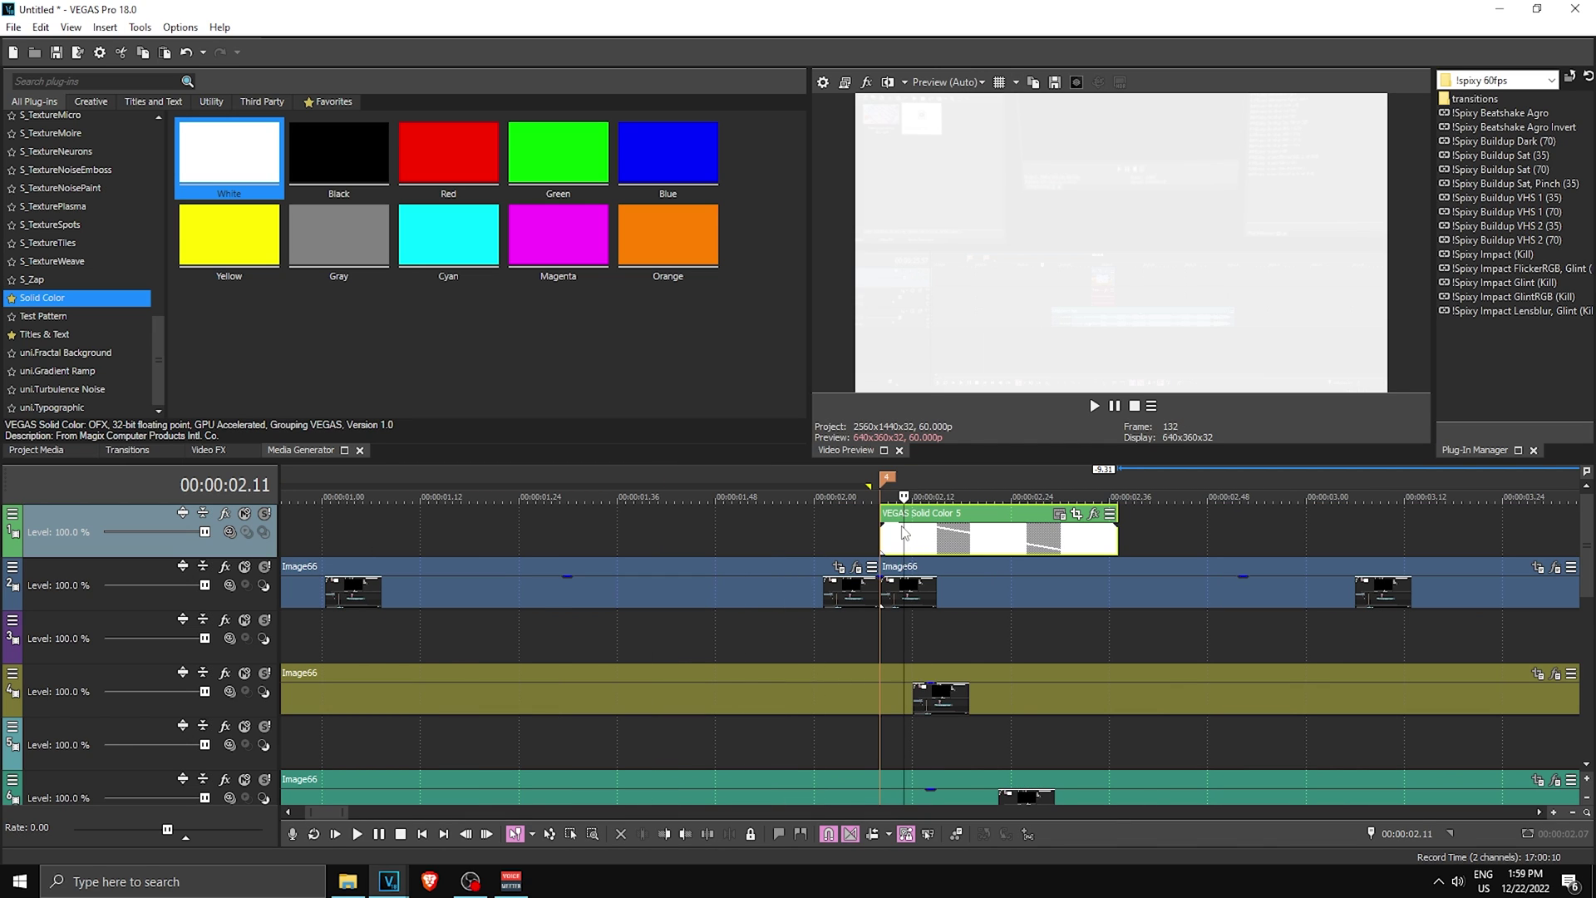
left_click_drag(907, 527, 905, 544)
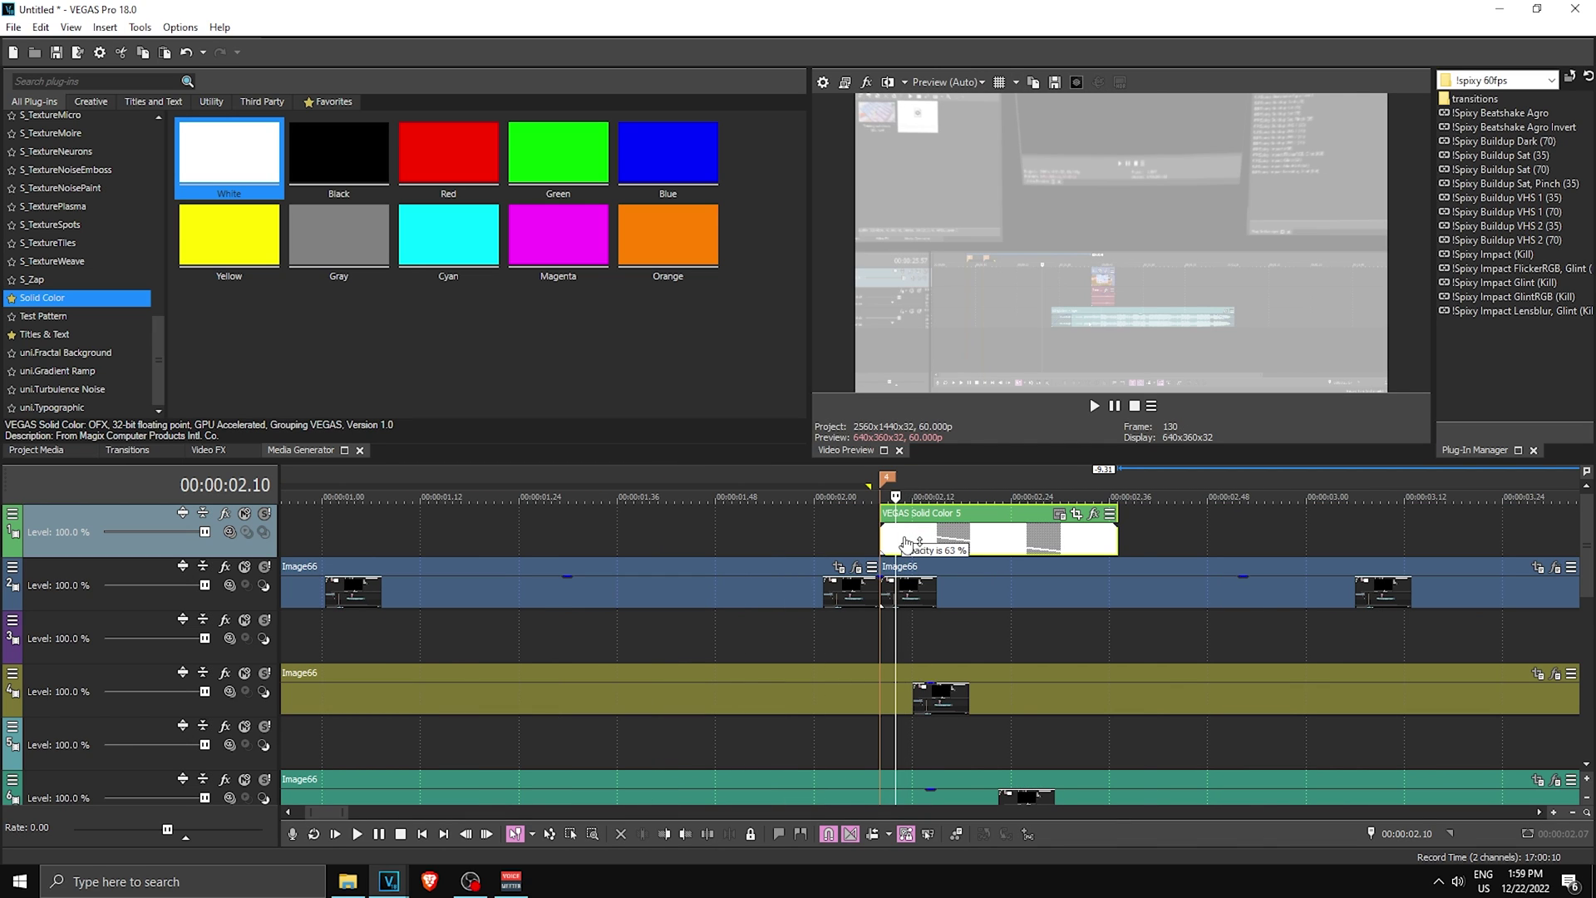
scroll(894, 547, "down", 2)
key("Right")
key("Right")
key("Right")
key("Right")
key("Right")
key("Right")
key("Right")
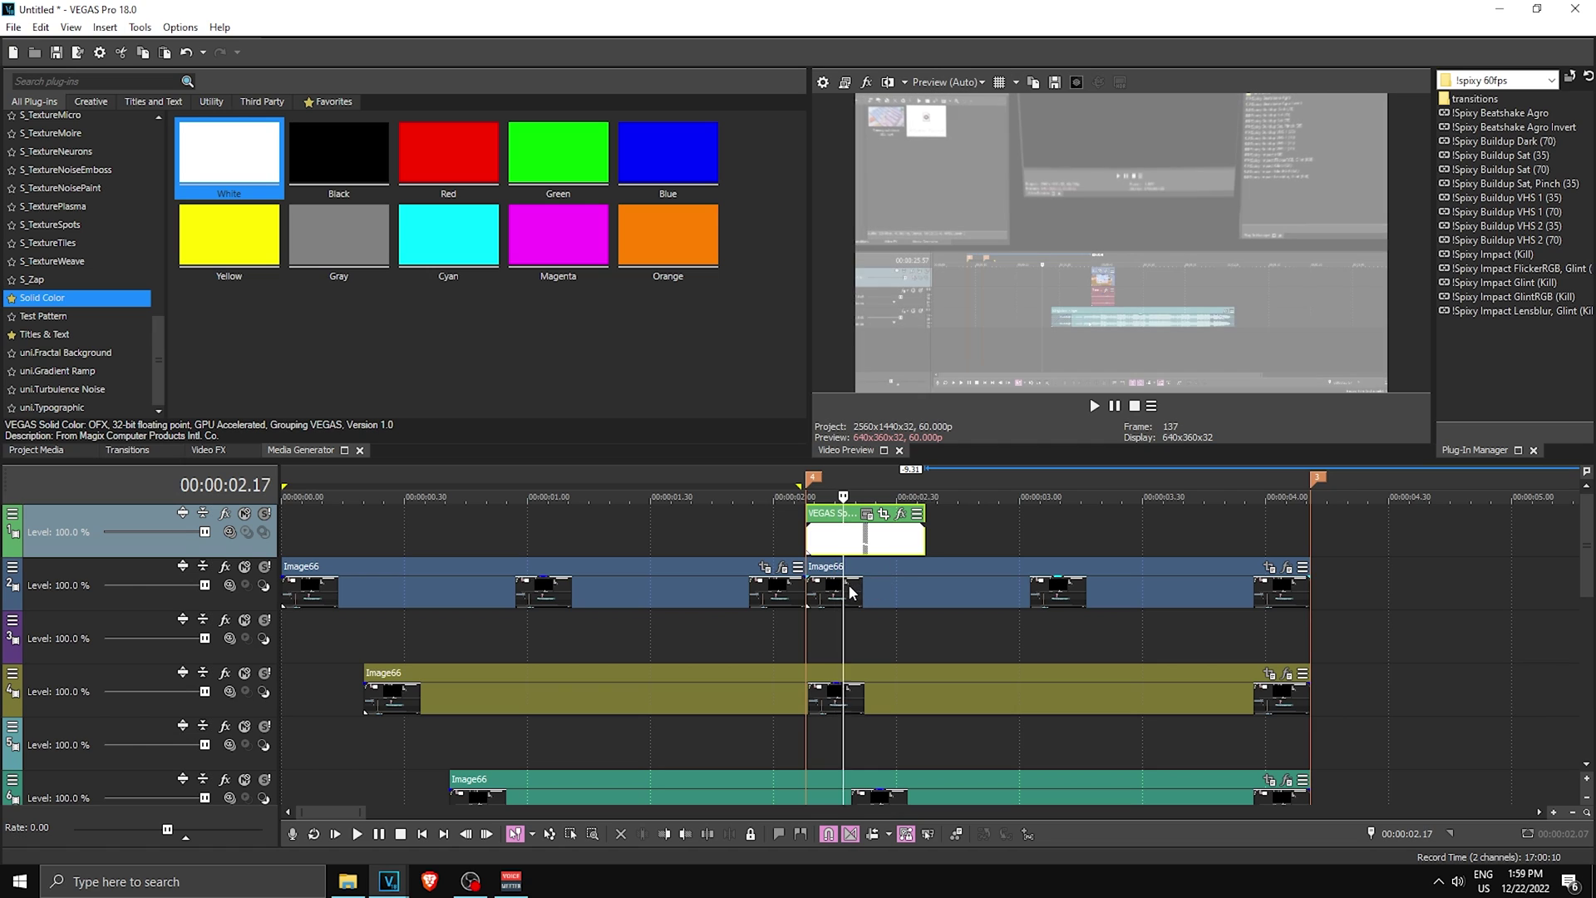
Copy the second Image66 piece on track 2 and paste its event attributes onto the white solid above it
left_click(847, 594)
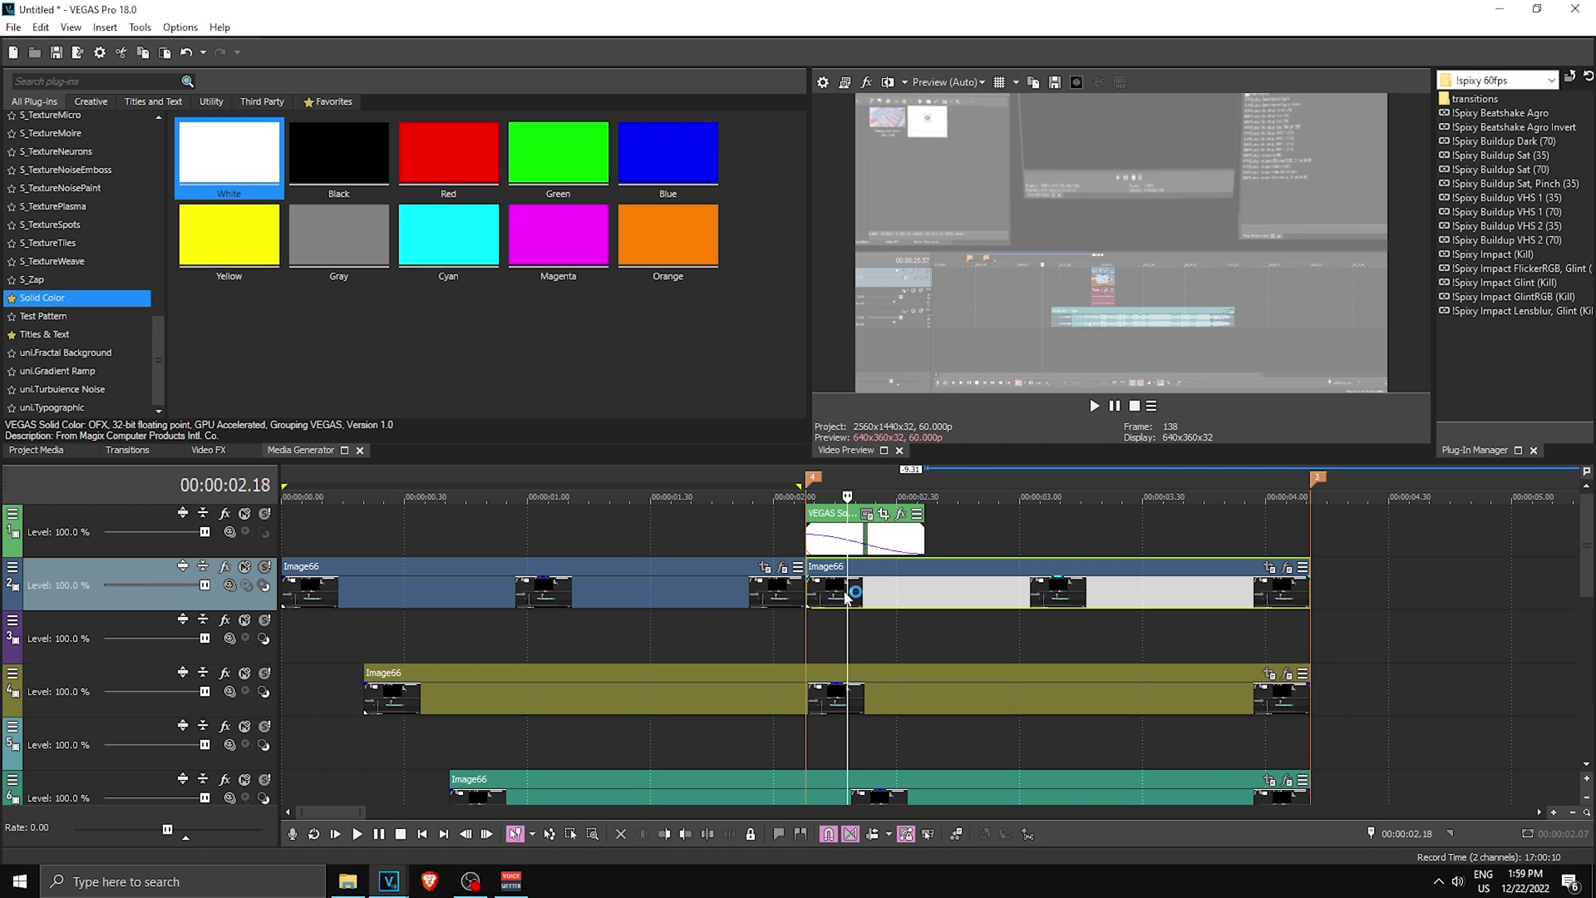
right_click(846, 591)
left_click(842, 496)
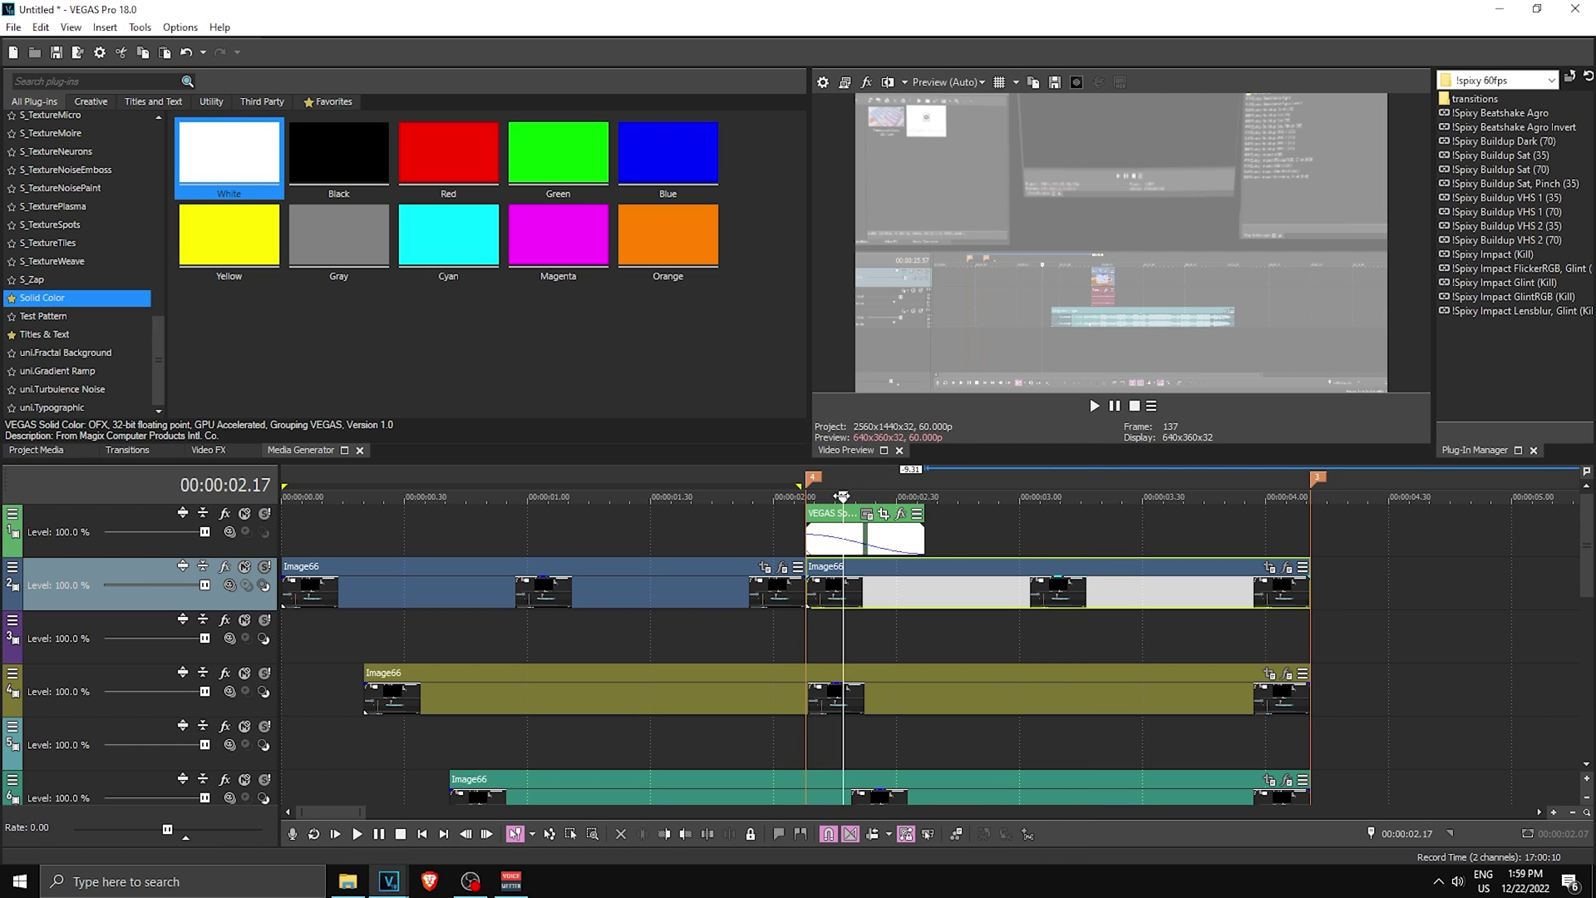
right_click(836, 520)
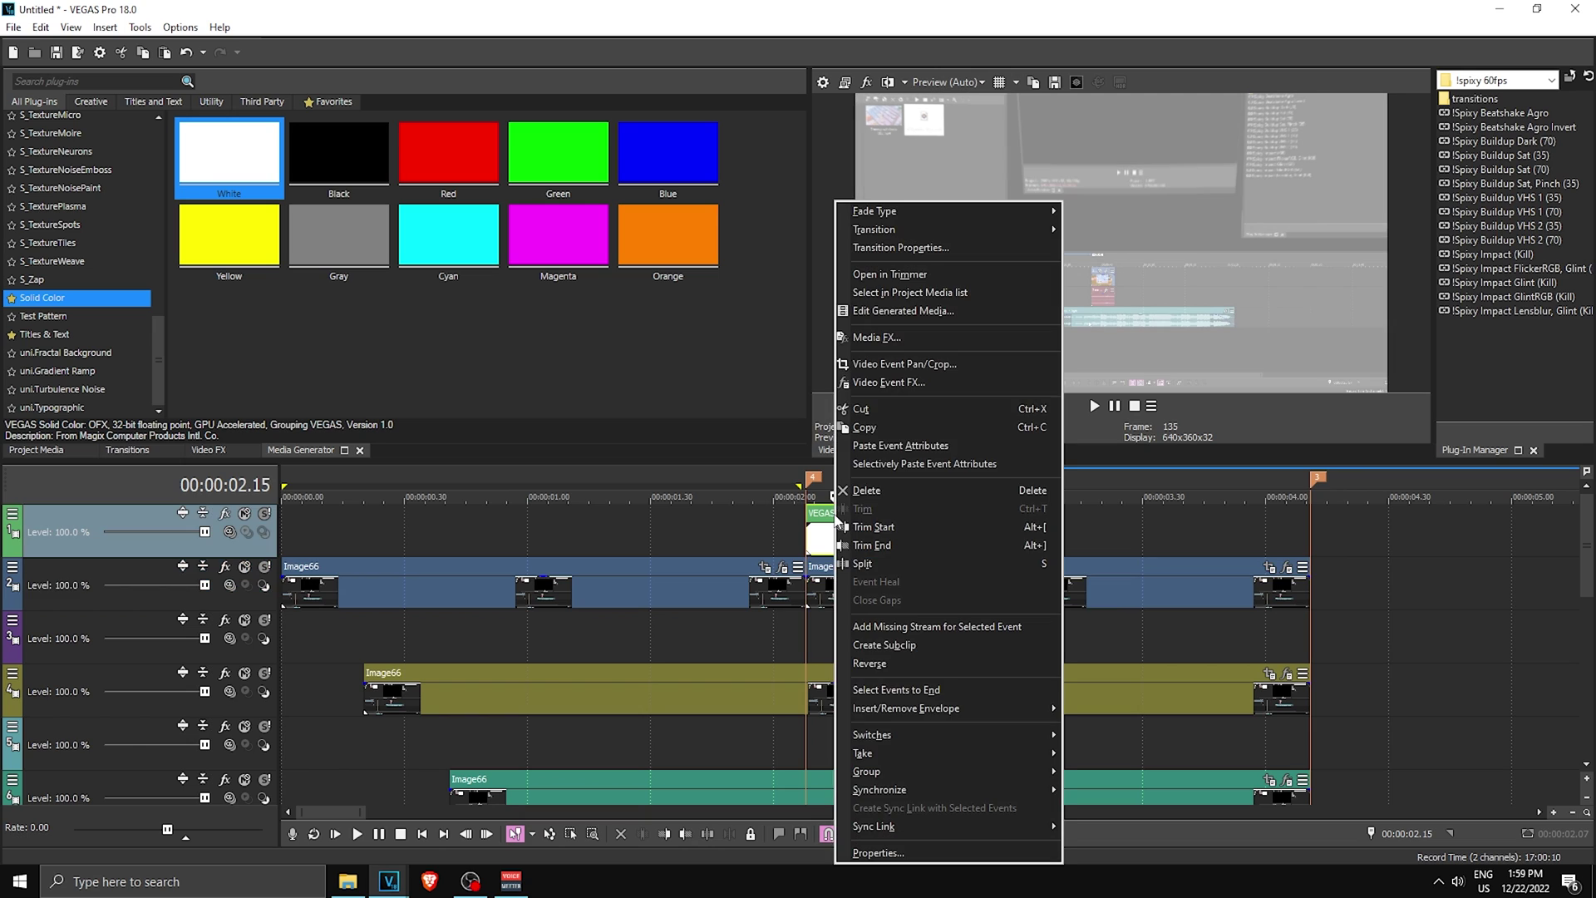
left_click(905, 447)
Preview the masked white flash on track 1 frame by frame, starting just before its marker
left_click(773, 532)
key("Left")
key("Left")
key("Left")
key("Left")
key("Left")
key("Left")
key("Left")
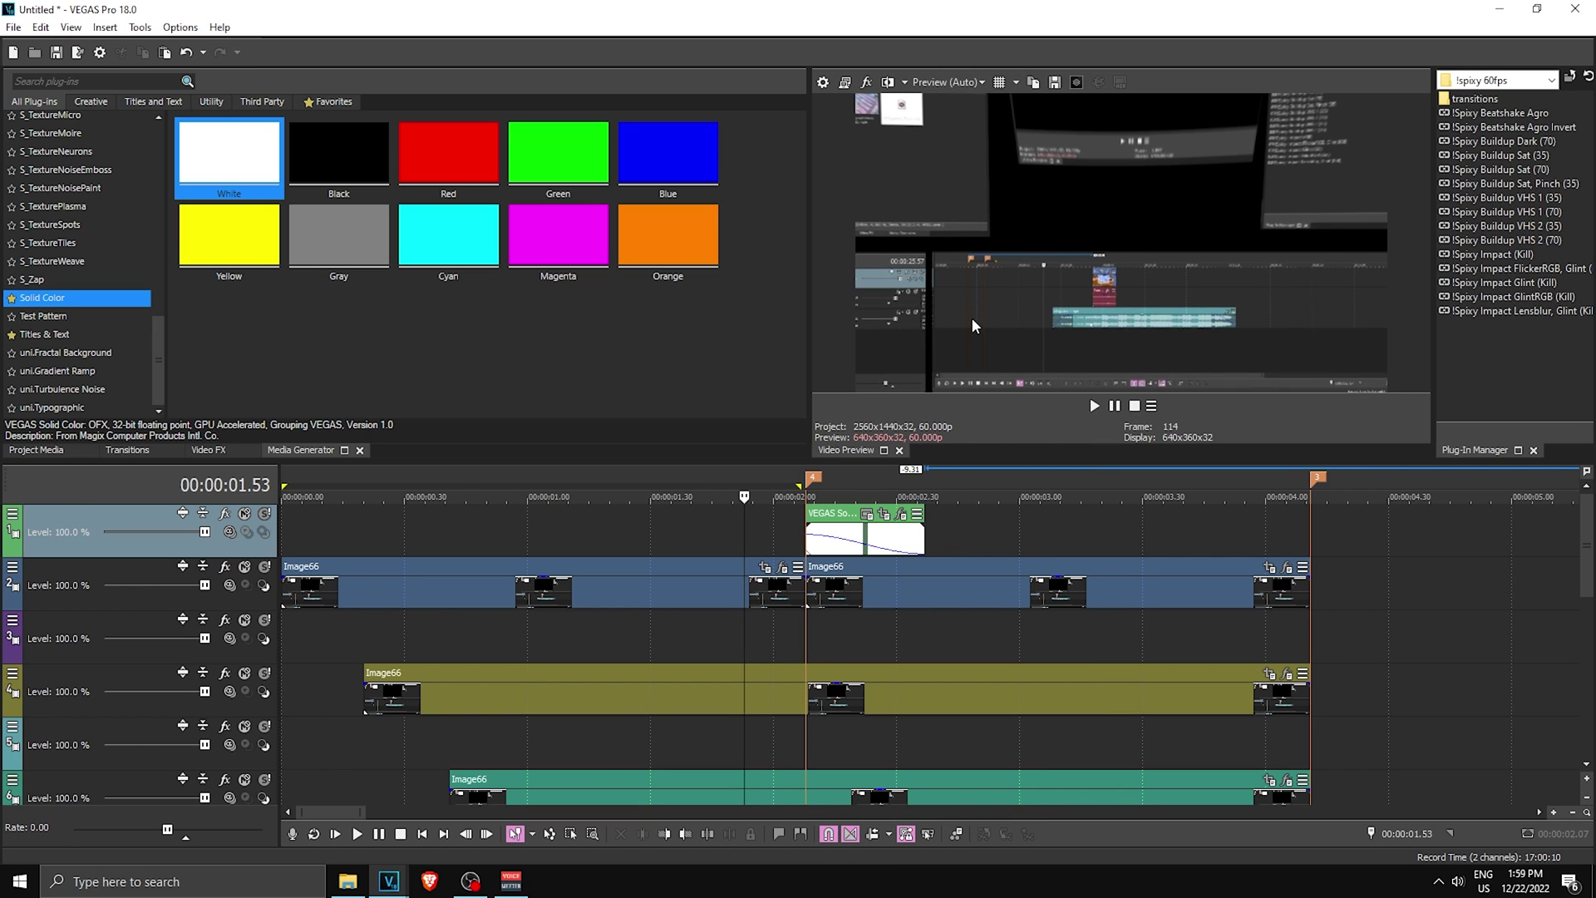
key("Right")
key("Right")
key("Right")
key("Right")
key("Right")
key("Right")
key("Right")
key("Right")
key("Right")
key("Right")
key("Right")
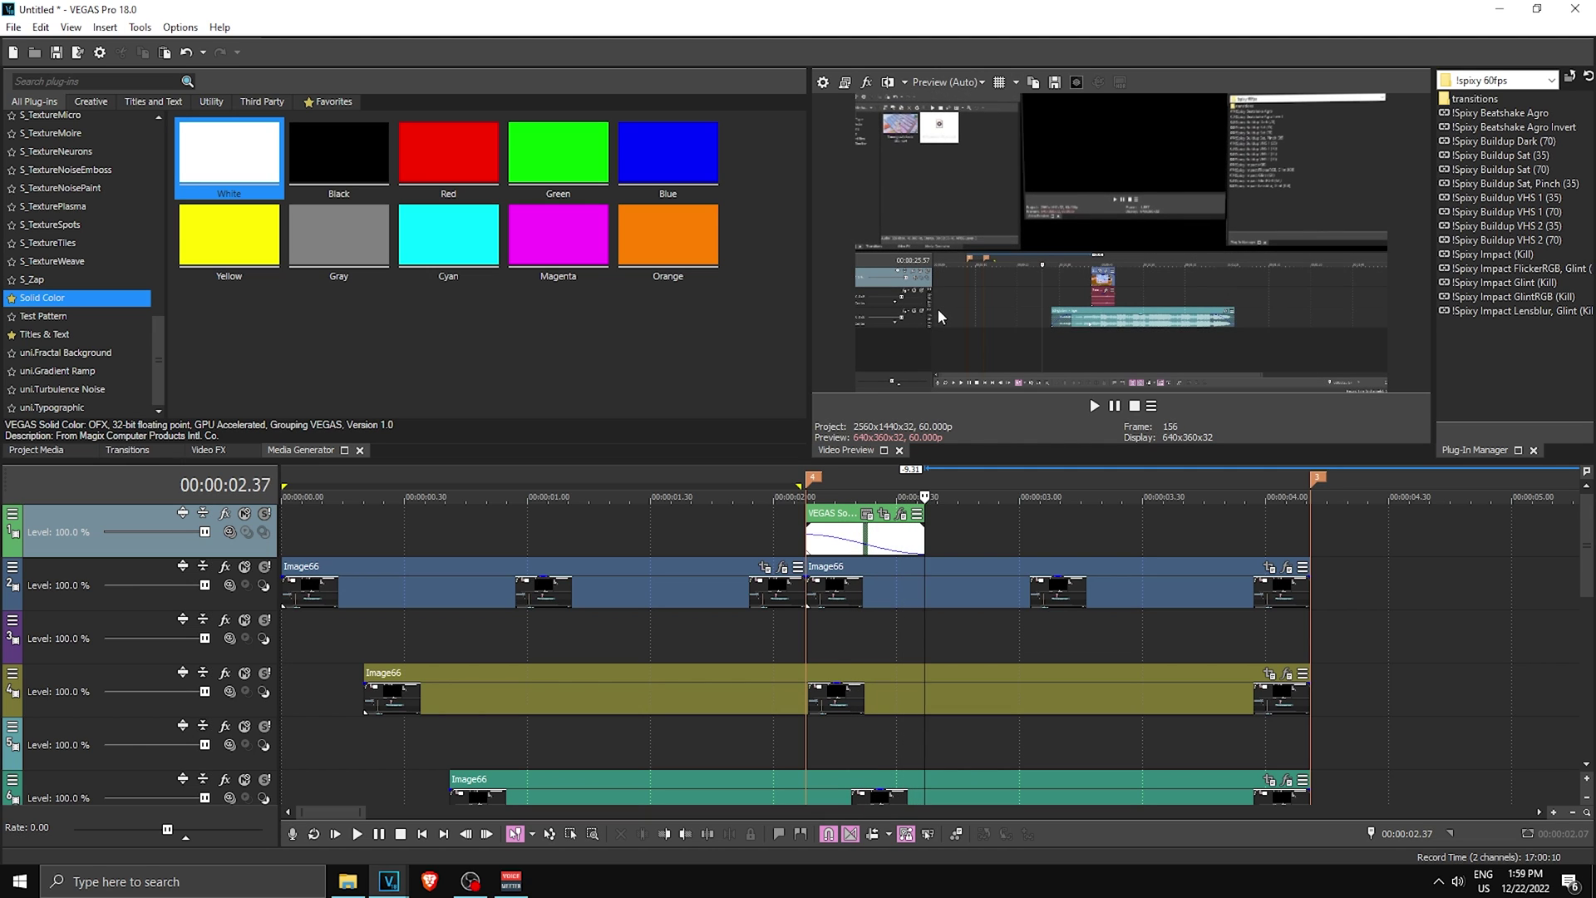
Add a marker at 00:00:02.28, where the track 4 Image66 warp animation ends, and split that event there
left_click(823, 636)
left_click(1287, 674)
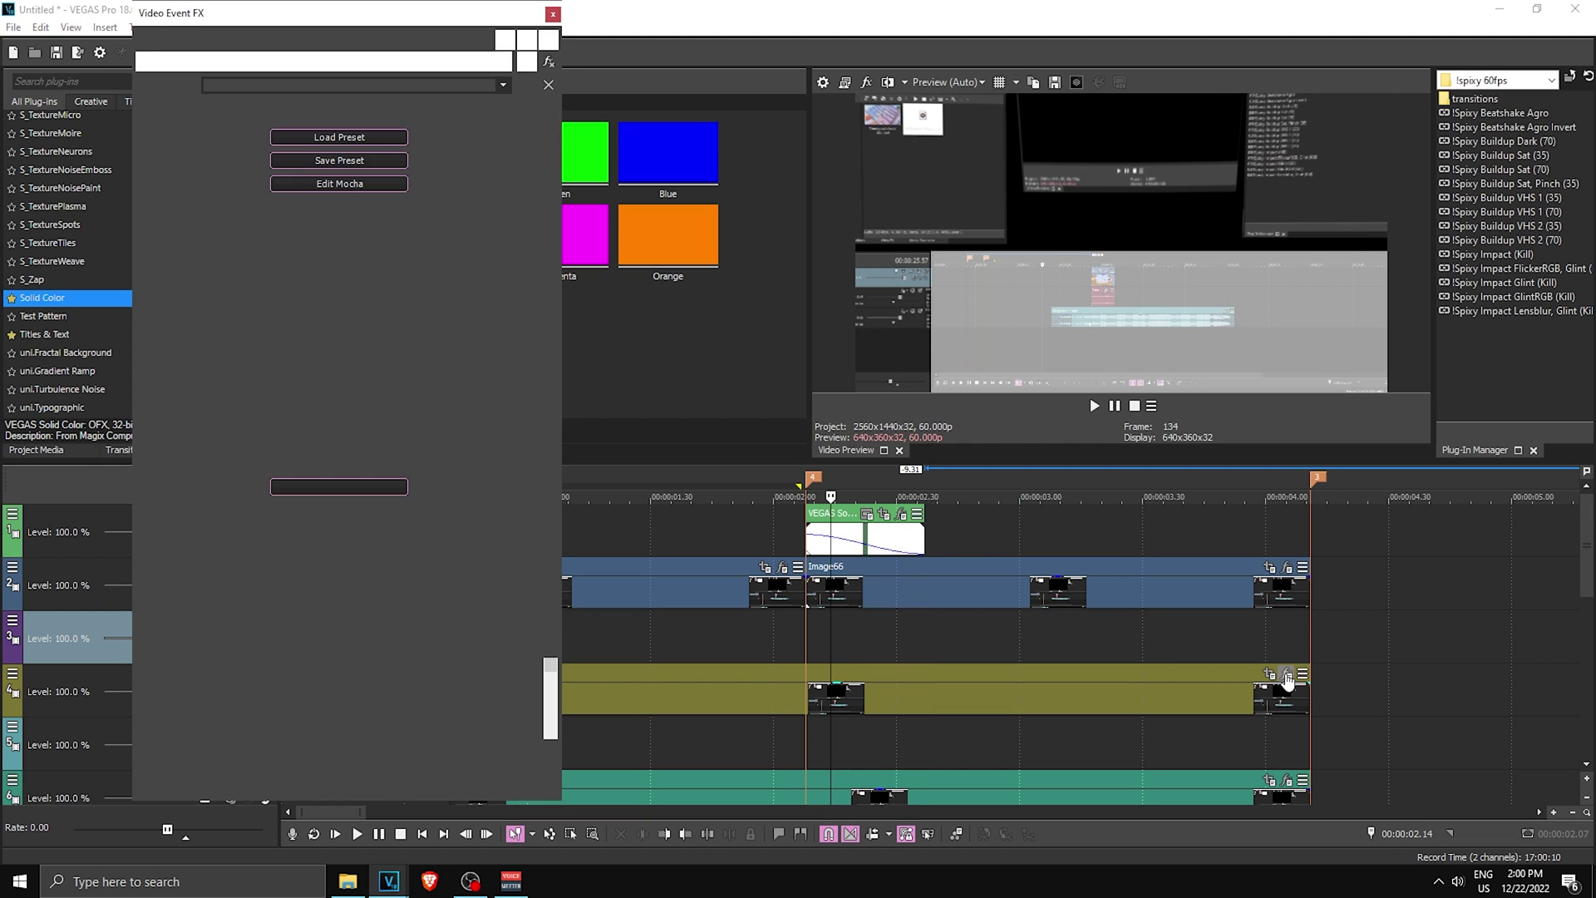
left_click(395, 678)
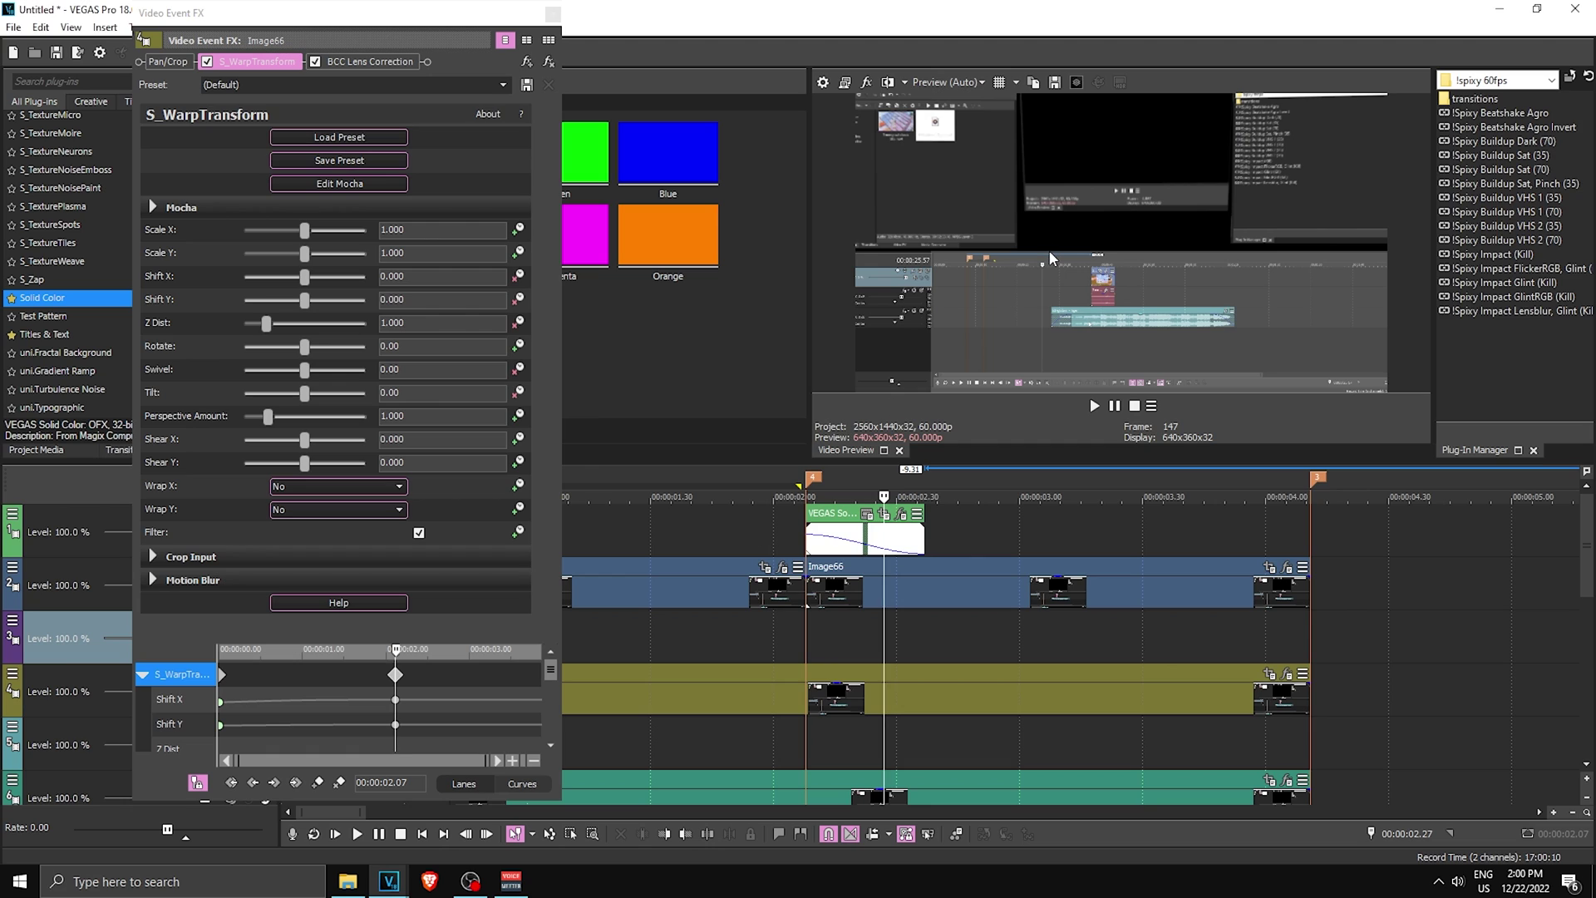
key("m")
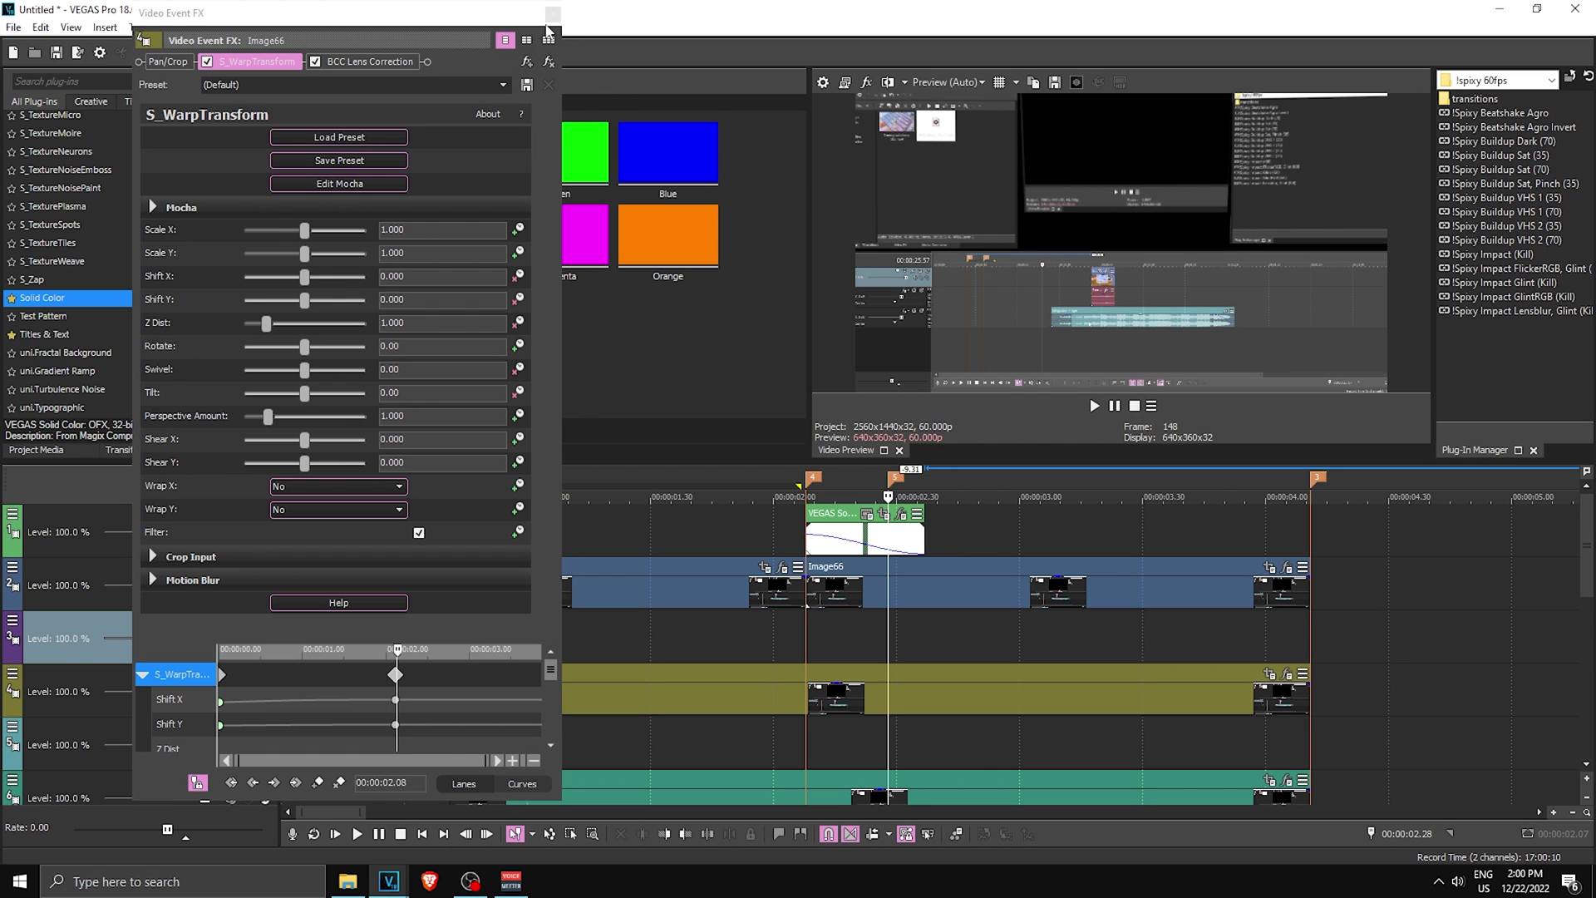
left_click(552, 15)
key("s")
Paste the white solid onto track 3 as a new copy of the source media and align its start with the track 4 split
left_click(949, 645)
key("ctrl+v")
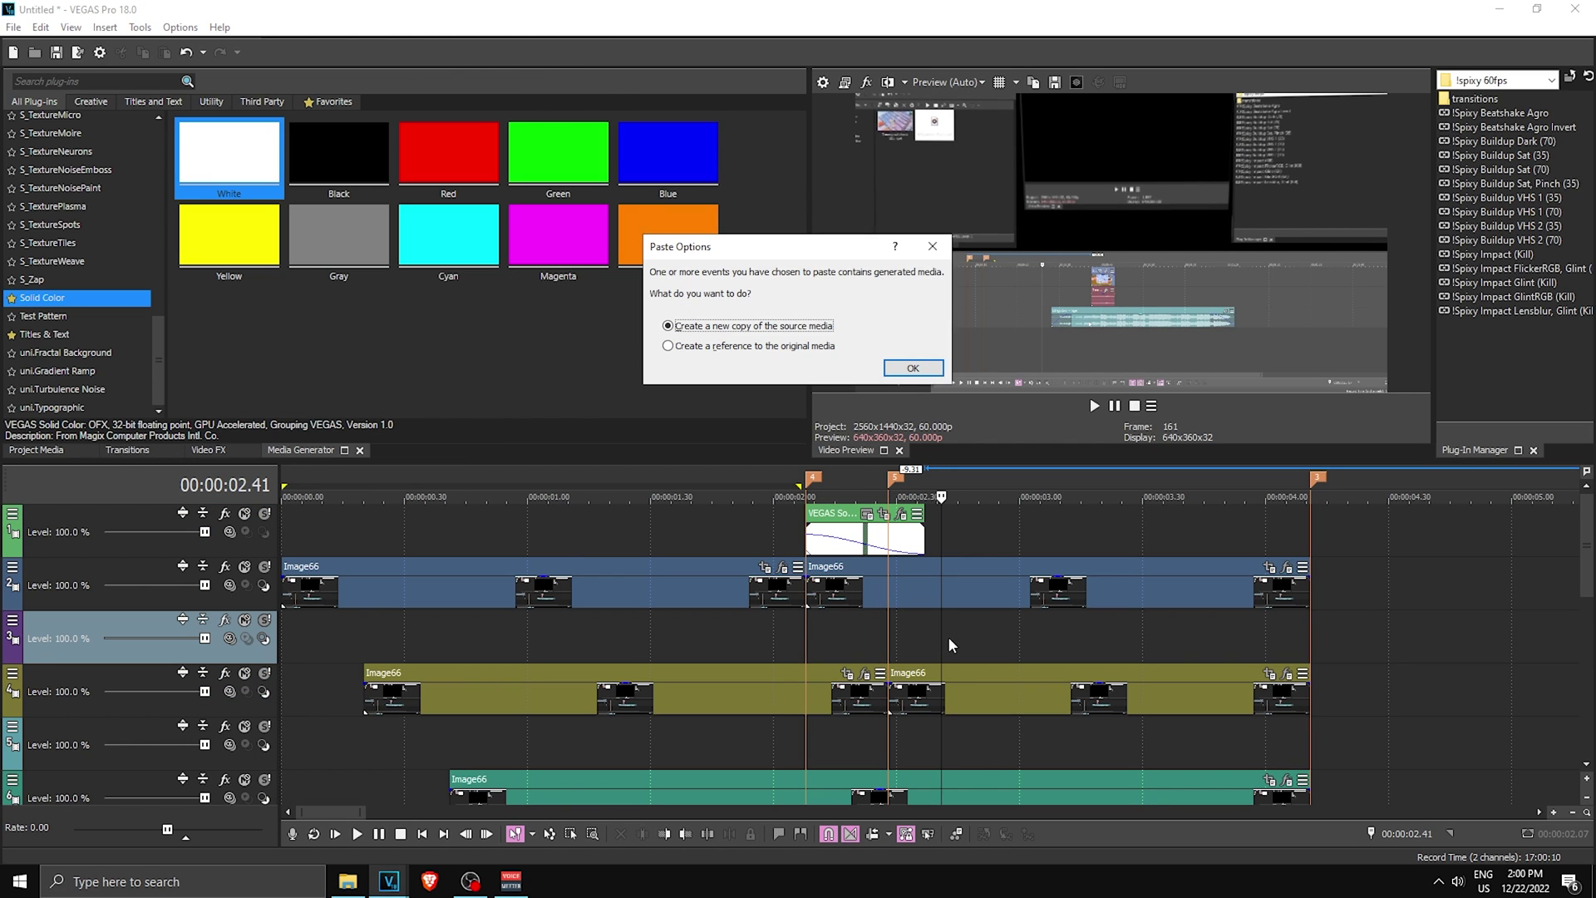
key("Return")
left_click_drag(966, 626, 914, 626)
Copy the second Image66 piece on track 4 and paste its event attributes onto the white solid on track 3
left_click(913, 701)
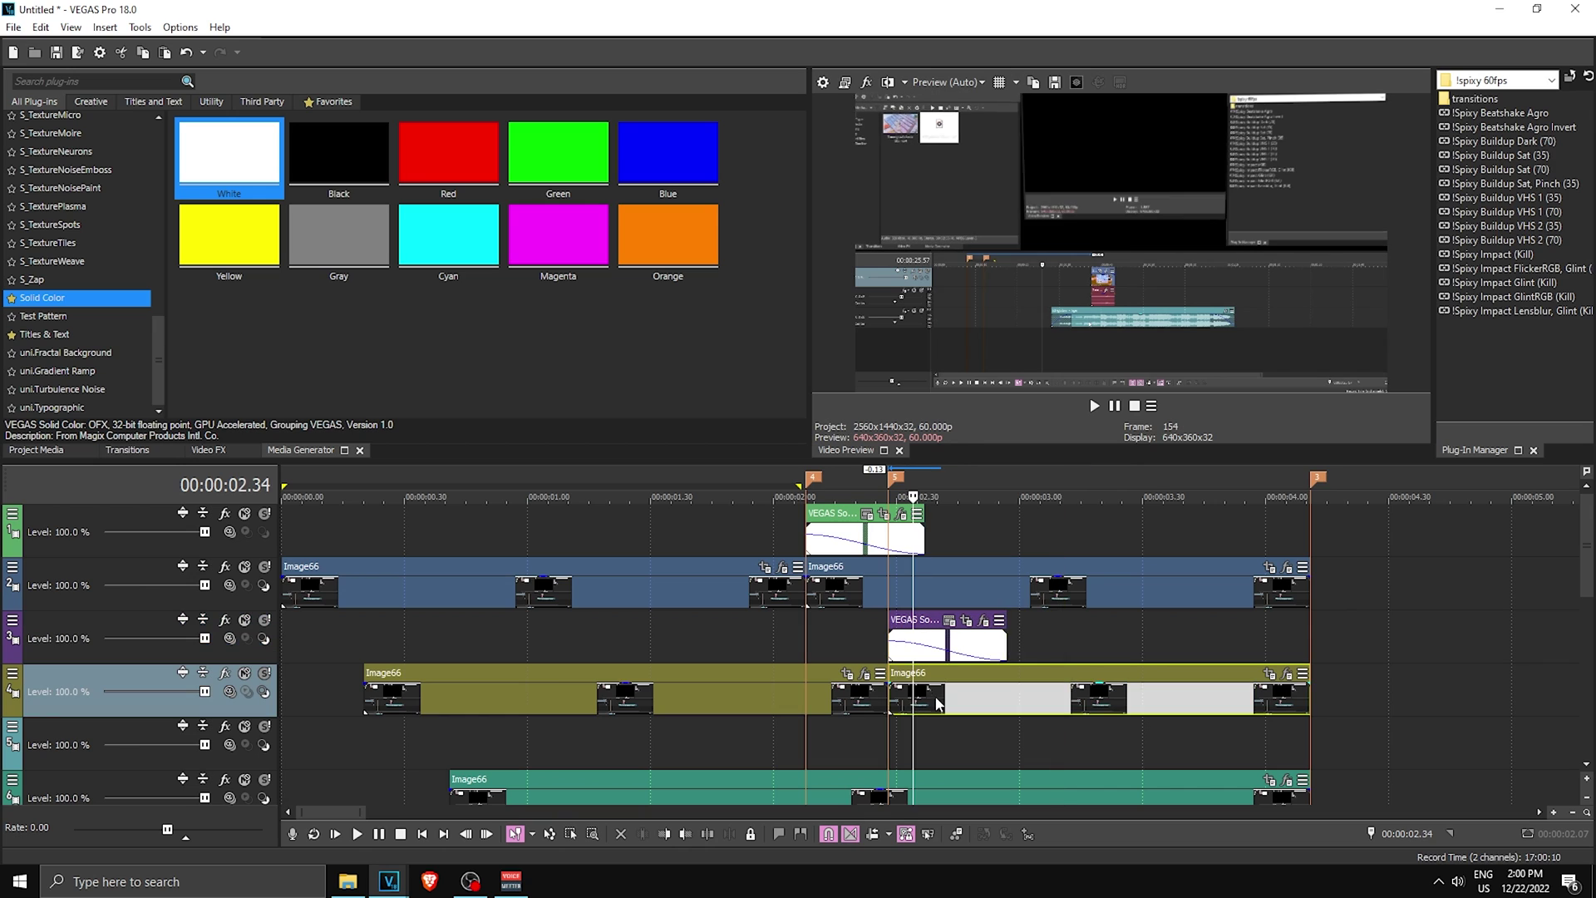
right_click(936, 701)
left_click(977, 366)
right_click(923, 625)
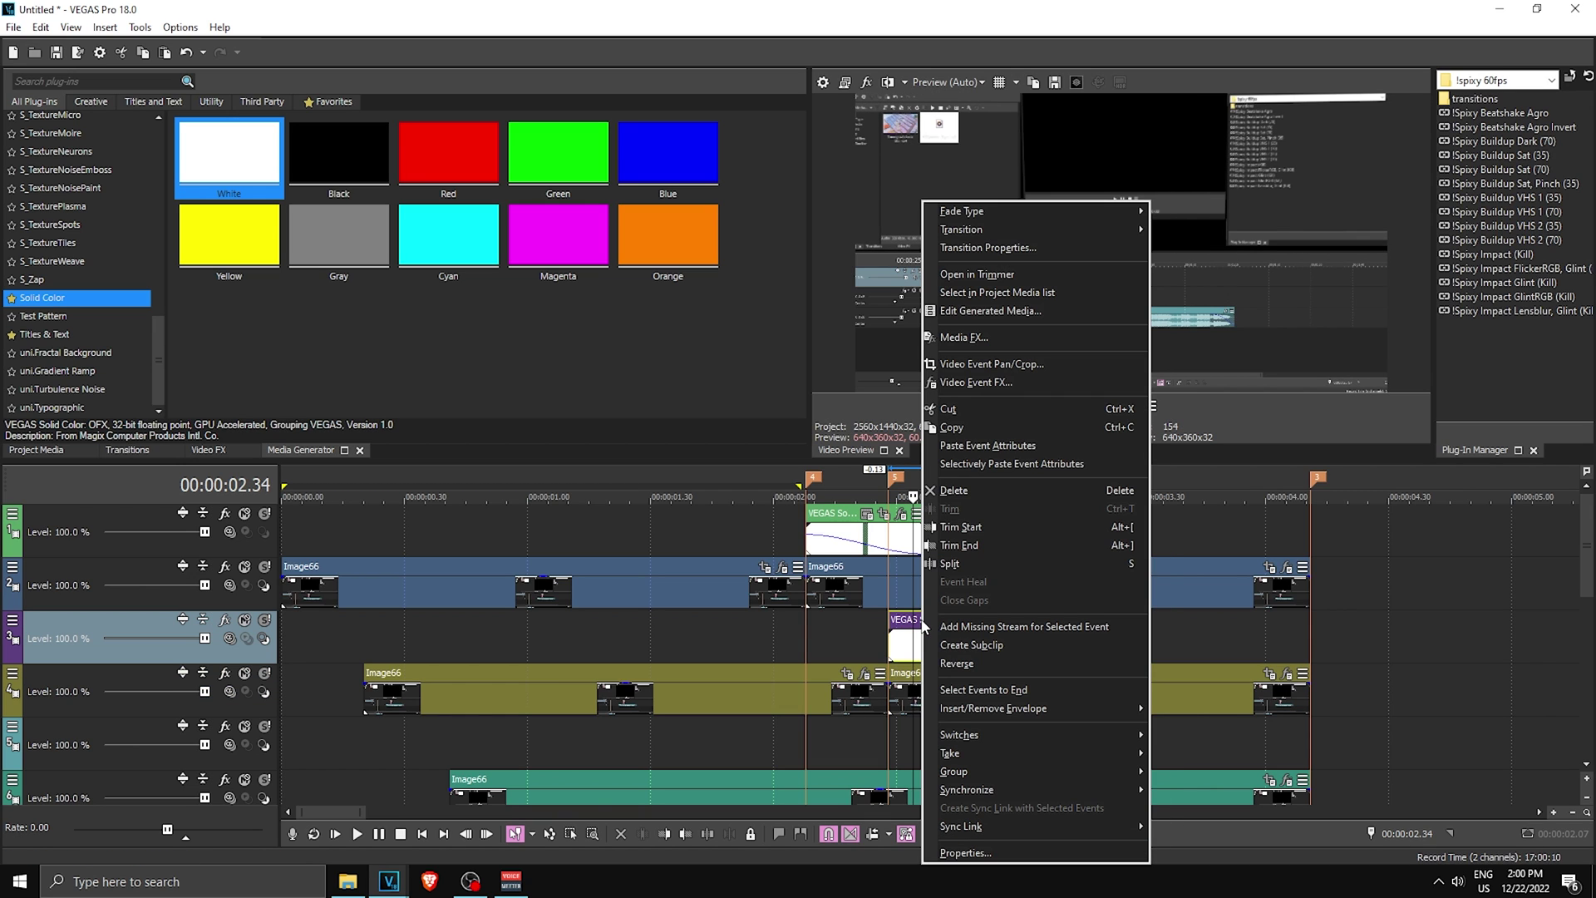
left_click(982, 447)
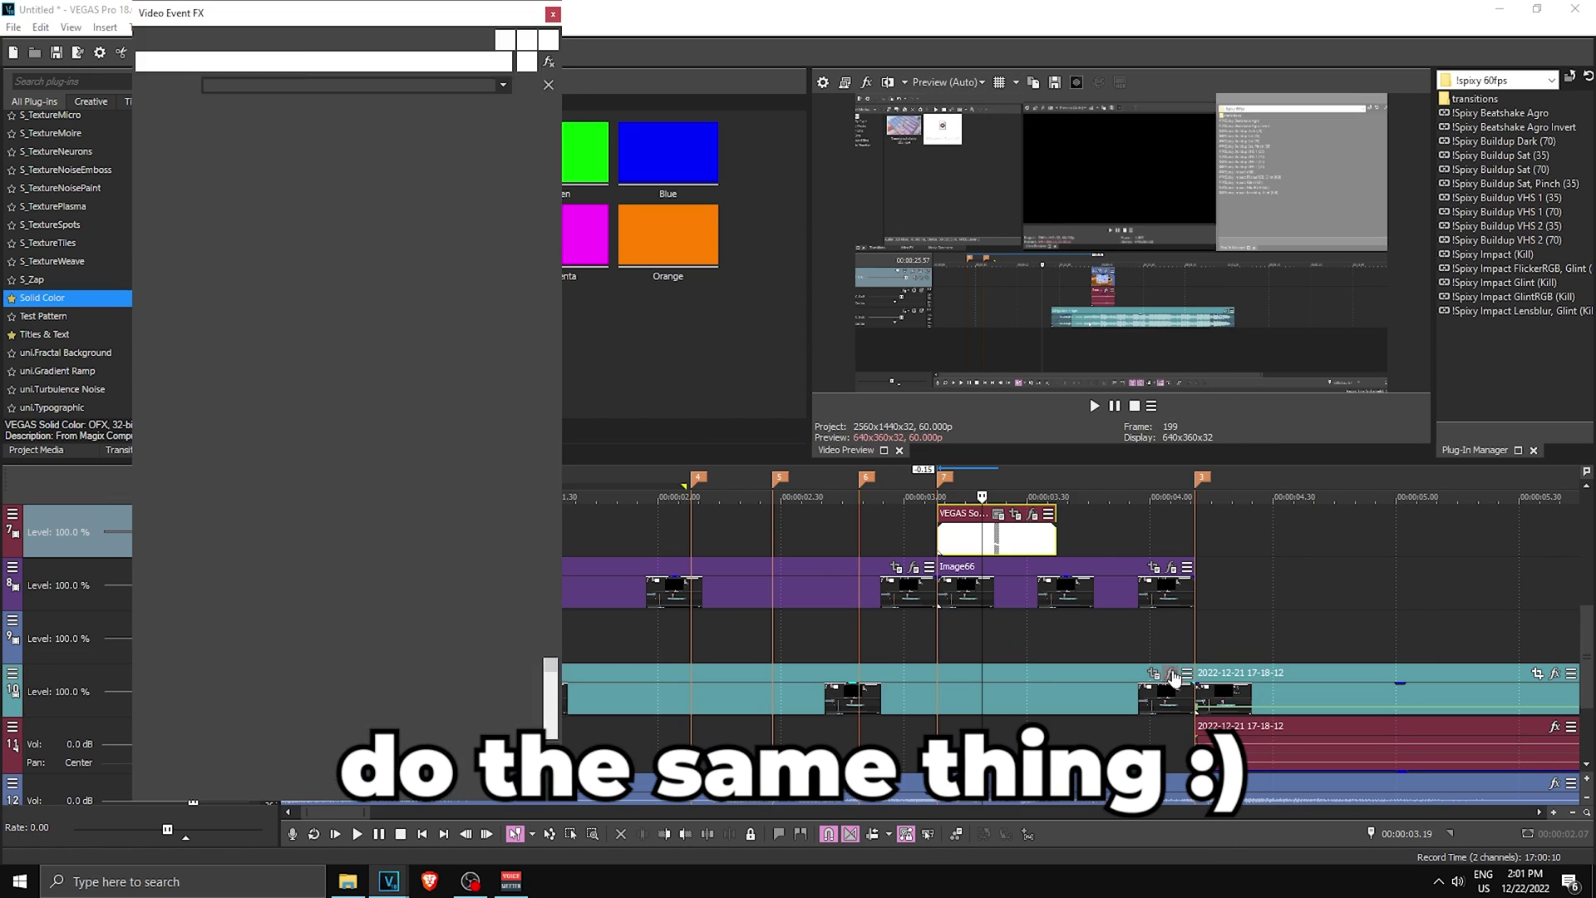
Split the track 10 Image66 event where its warp animation ends and add a matching masked white flash on track 9
right_click(1062, 690)
left_click(1090, 354)
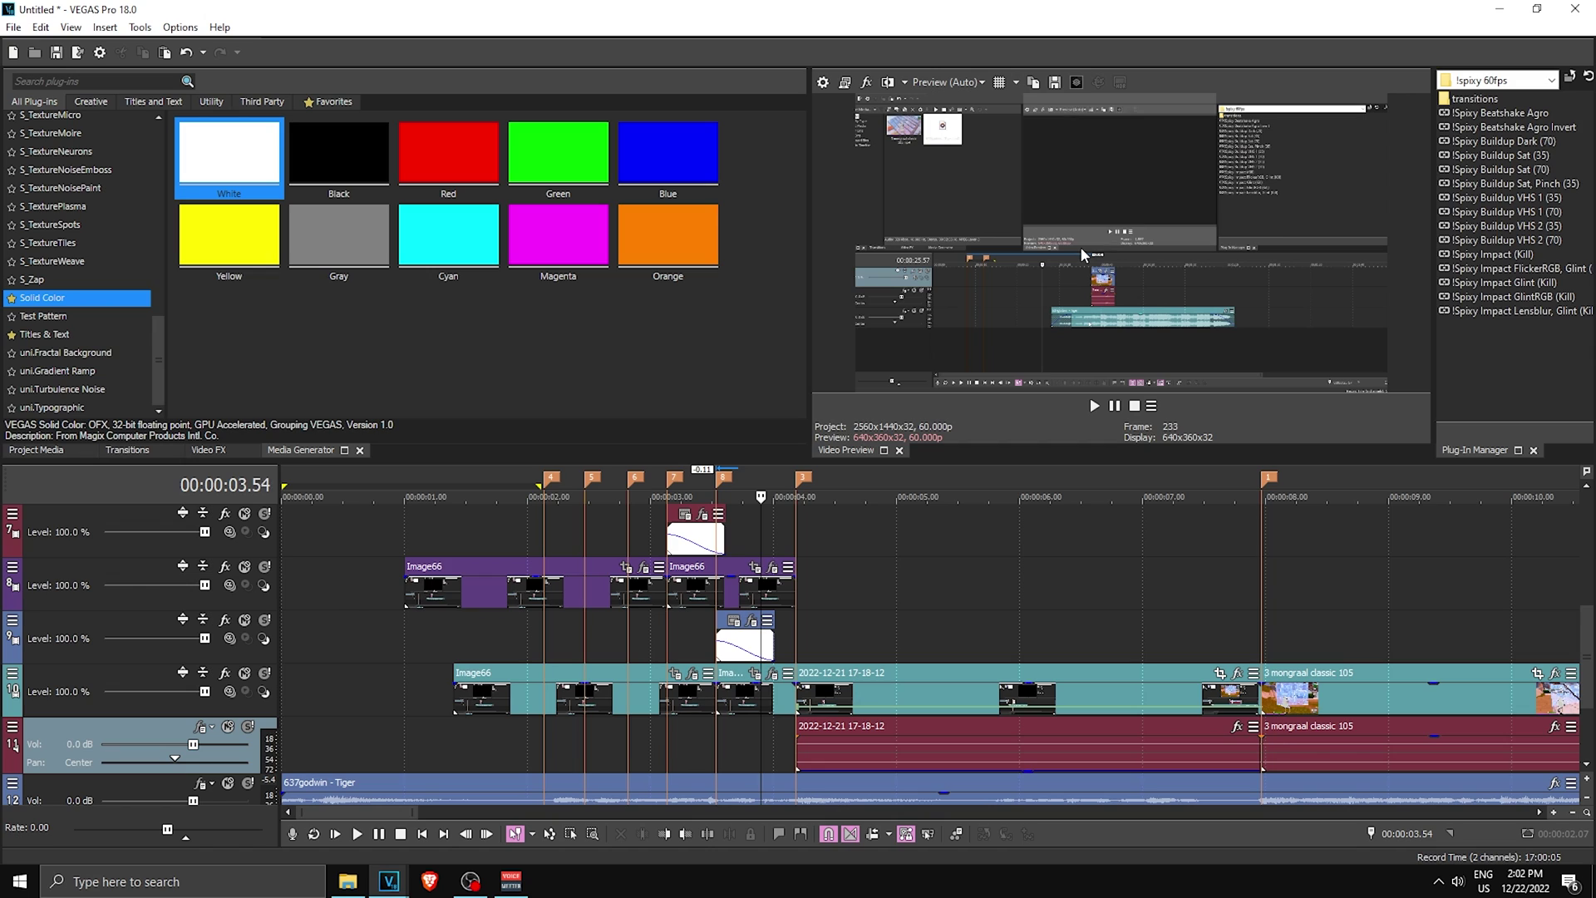
Trim the ends of the Image66 events on tracks 10, 8, 6, 4 and 2 to the last flash's end at 00:00:04.01
scroll(881, 649, "up", 2)
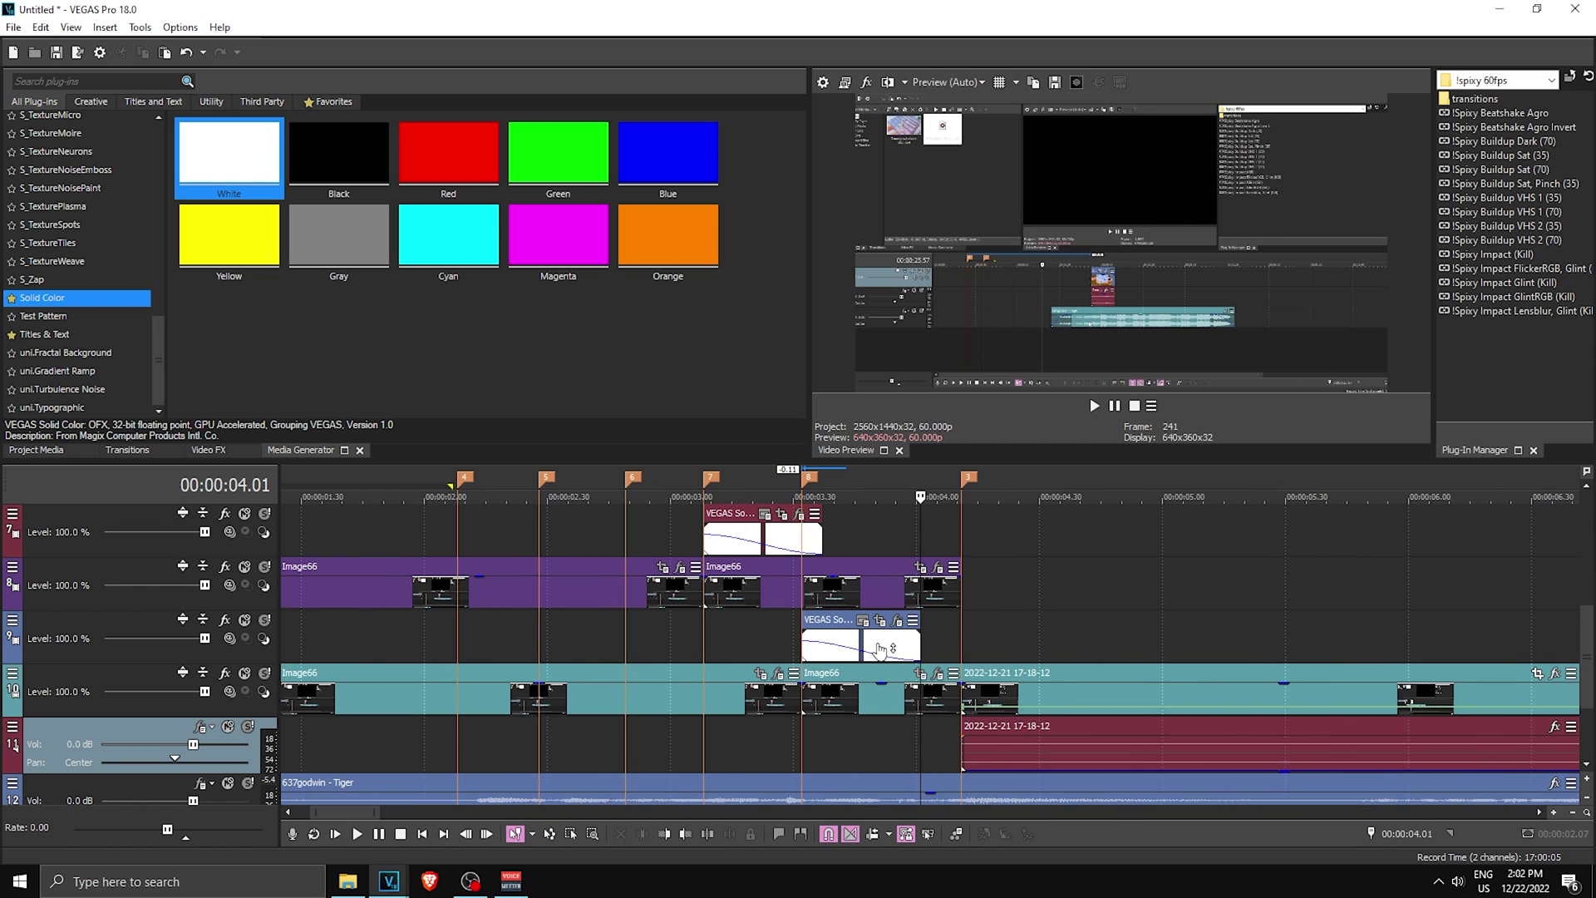
left_click_drag(959, 692, 922, 660)
left_click(956, 584)
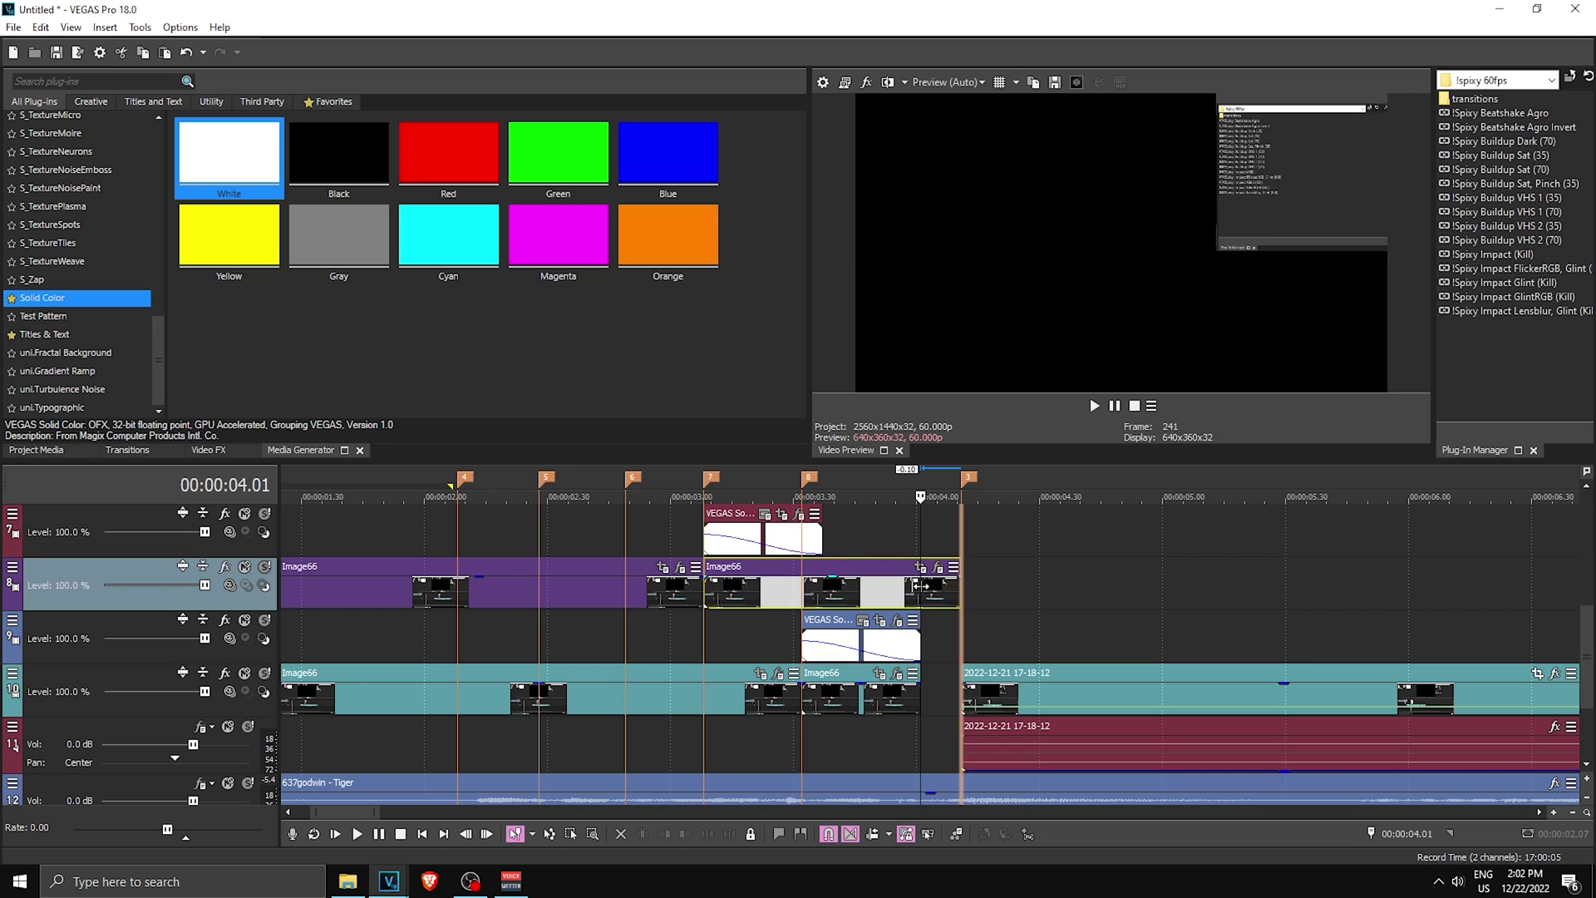
key("alt+]")
scroll(931, 632, "up", 2)
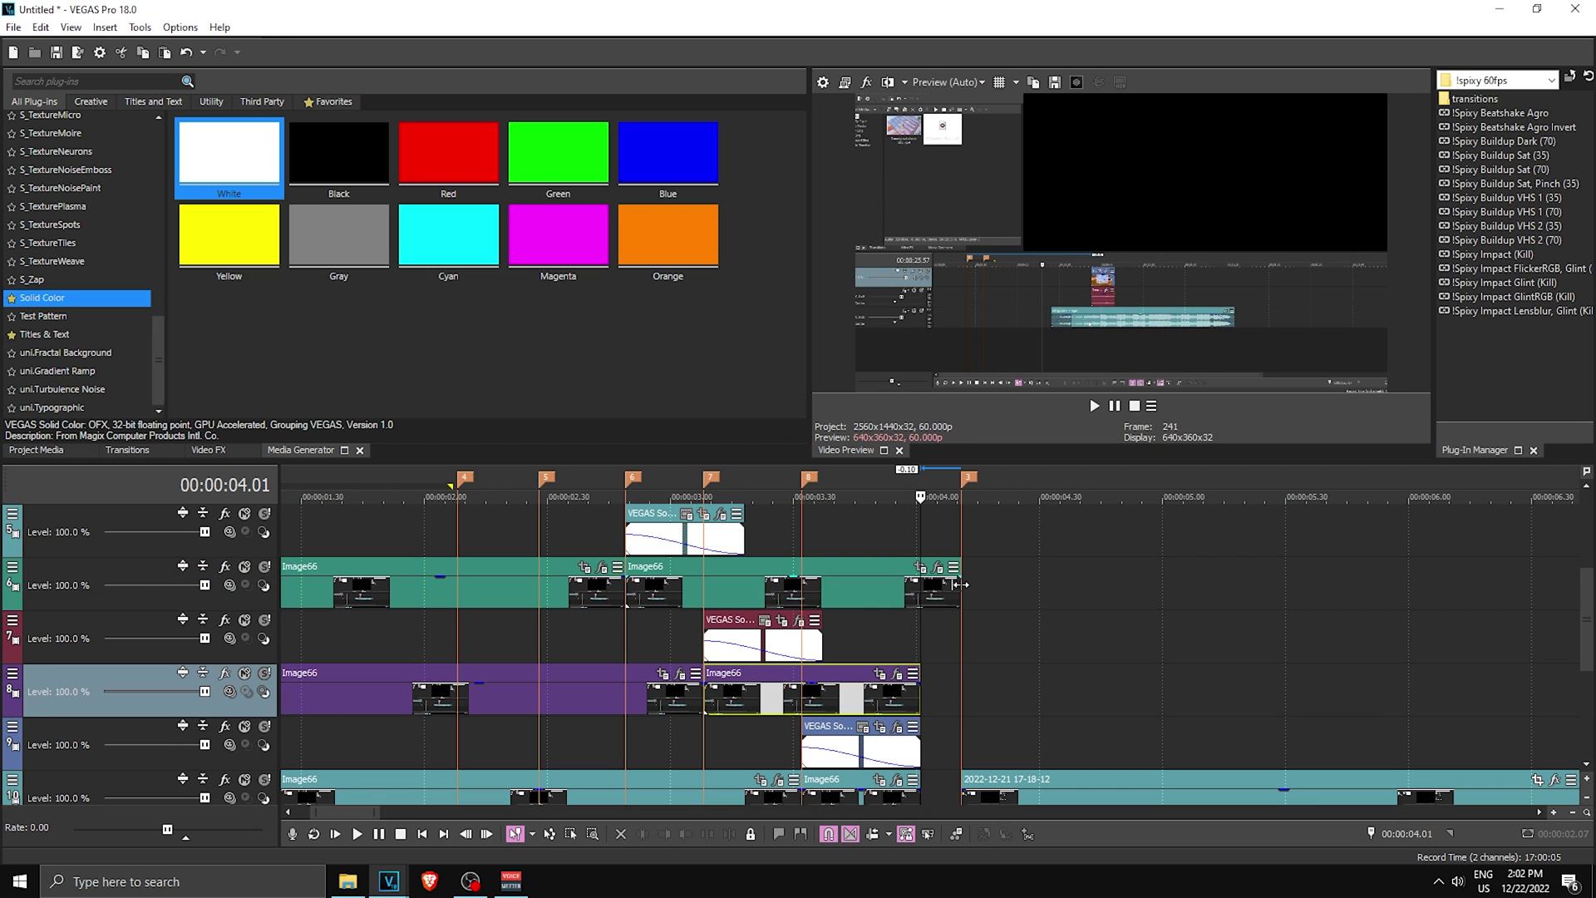
left_click_drag(959, 586, 922, 586)
scroll(972, 624, "up", 3)
left_click_drag(960, 637, 920, 637)
left_click_drag(959, 548, 921, 549)
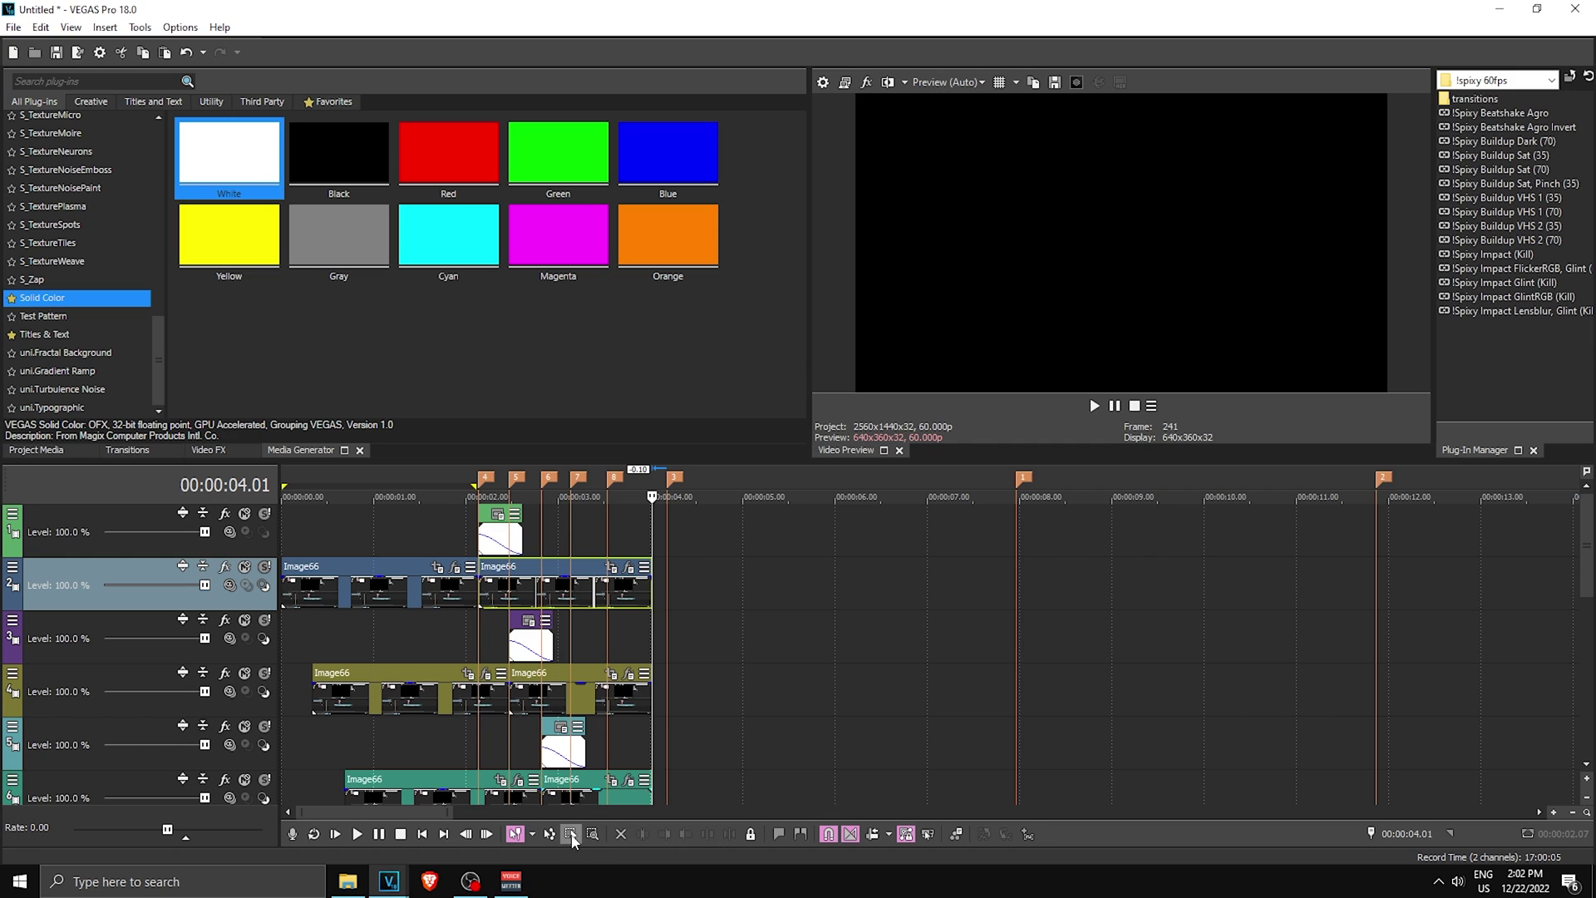
left_click(572, 835)
scroll(936, 653, "down", 5)
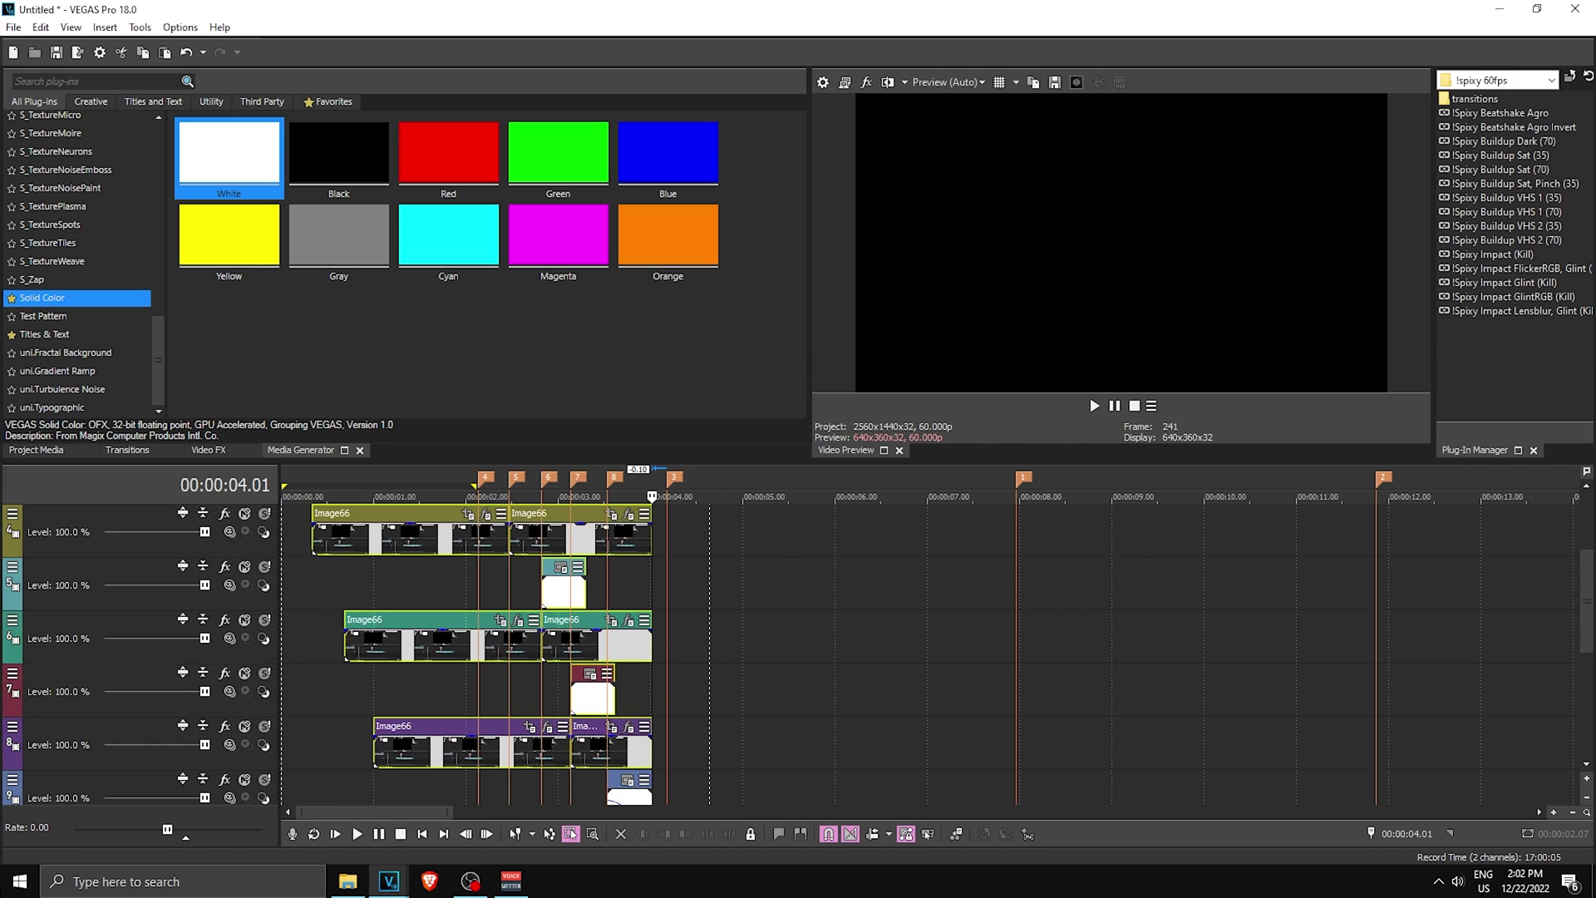
left_click_drag(2, 895, 151, 644)
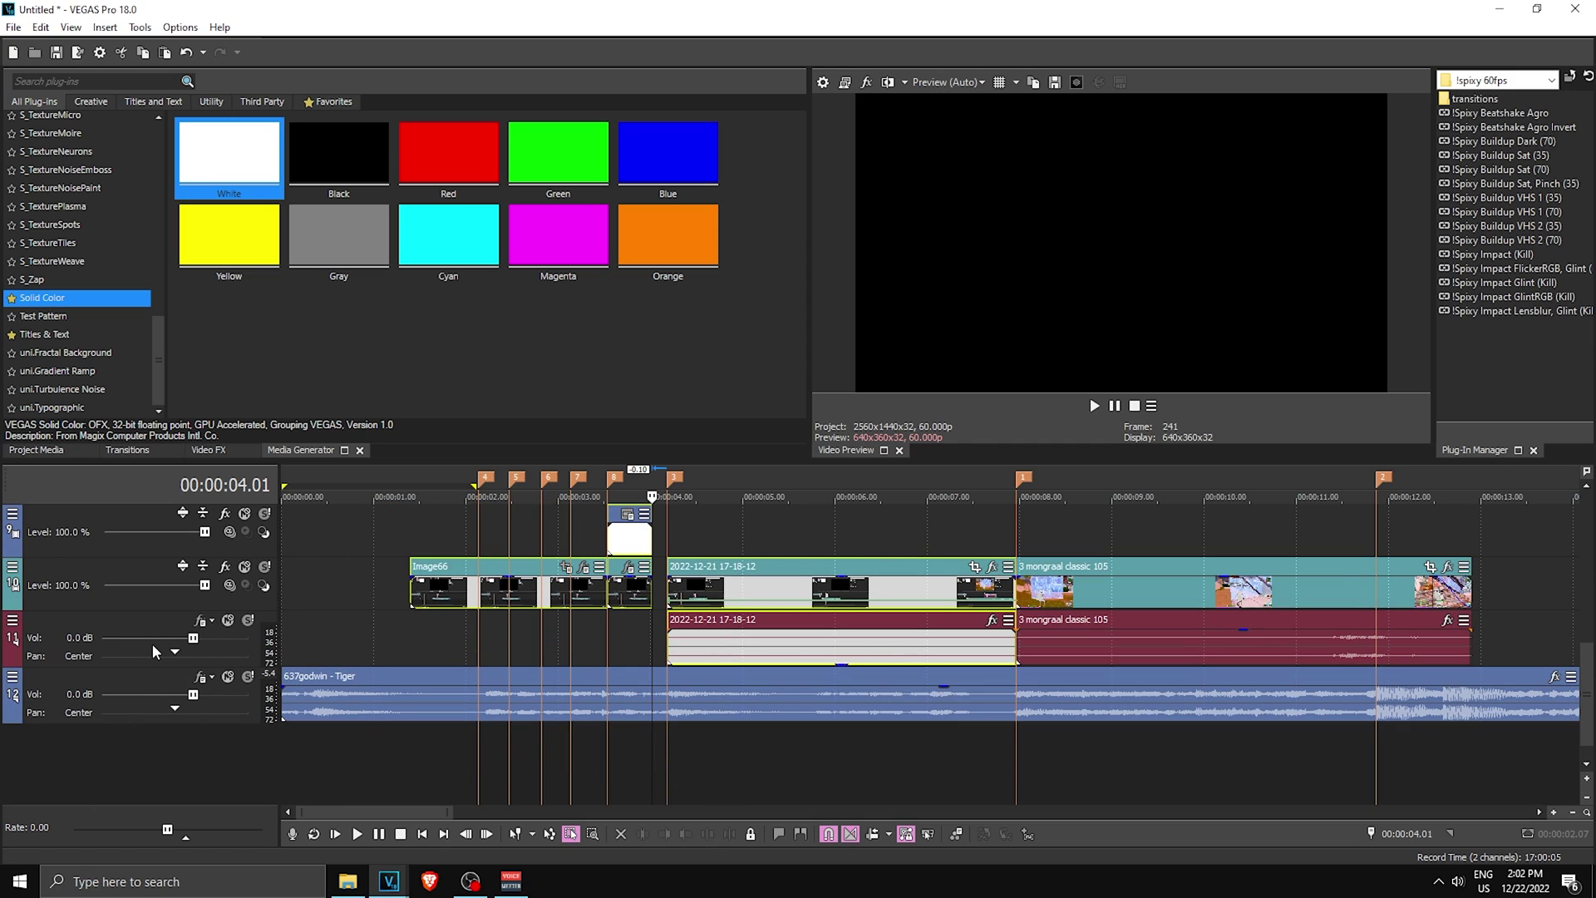
left_click(701, 589, "ctrl")
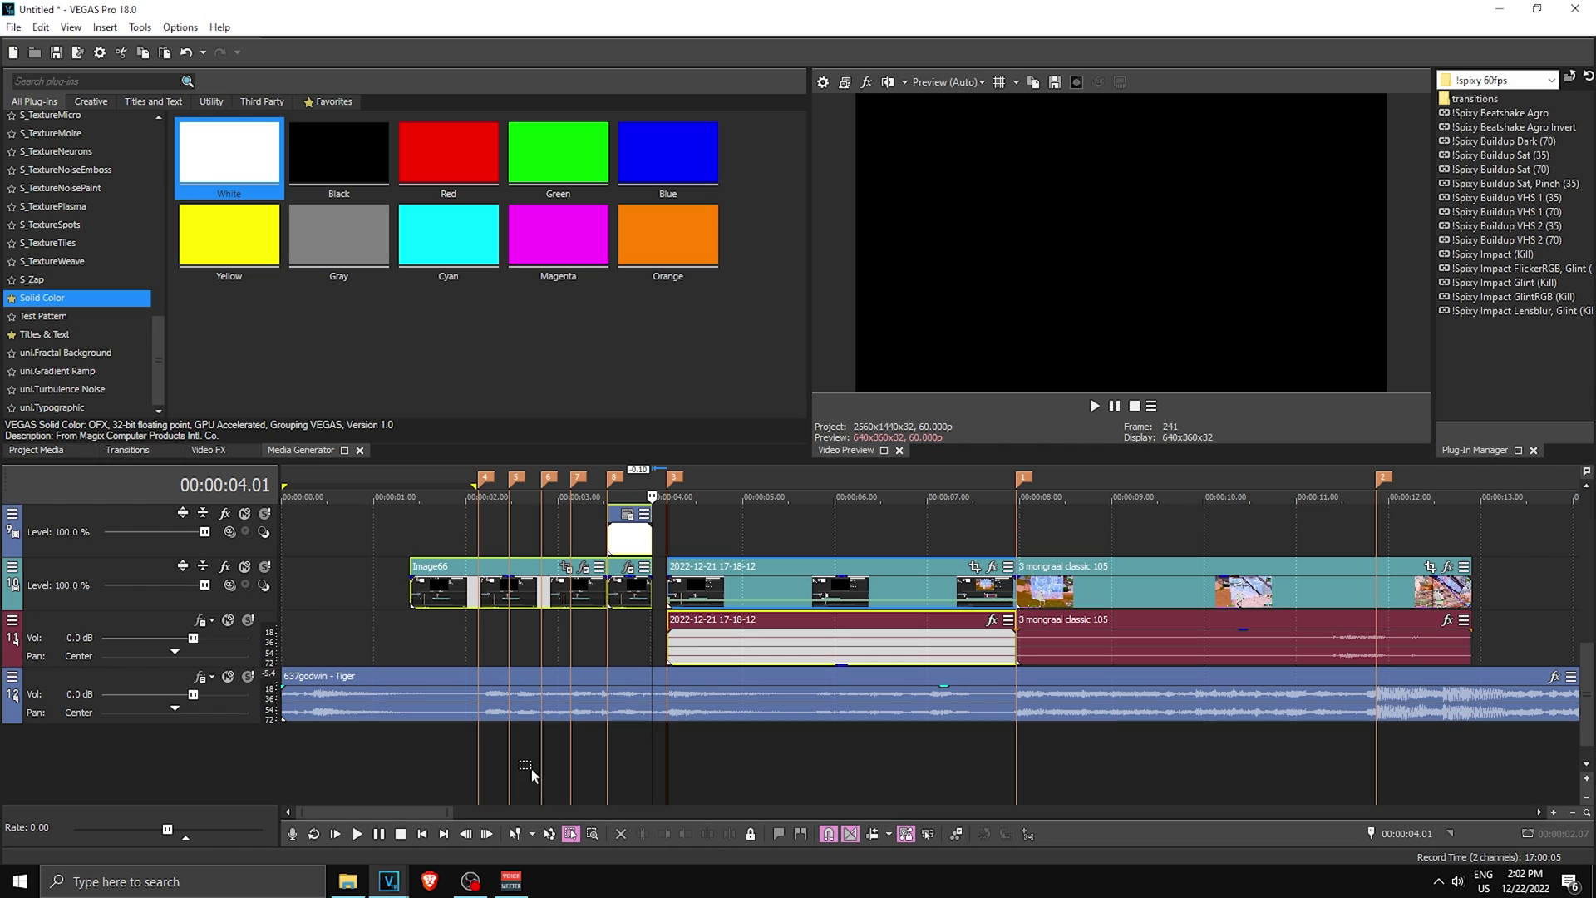
left_click(516, 834)
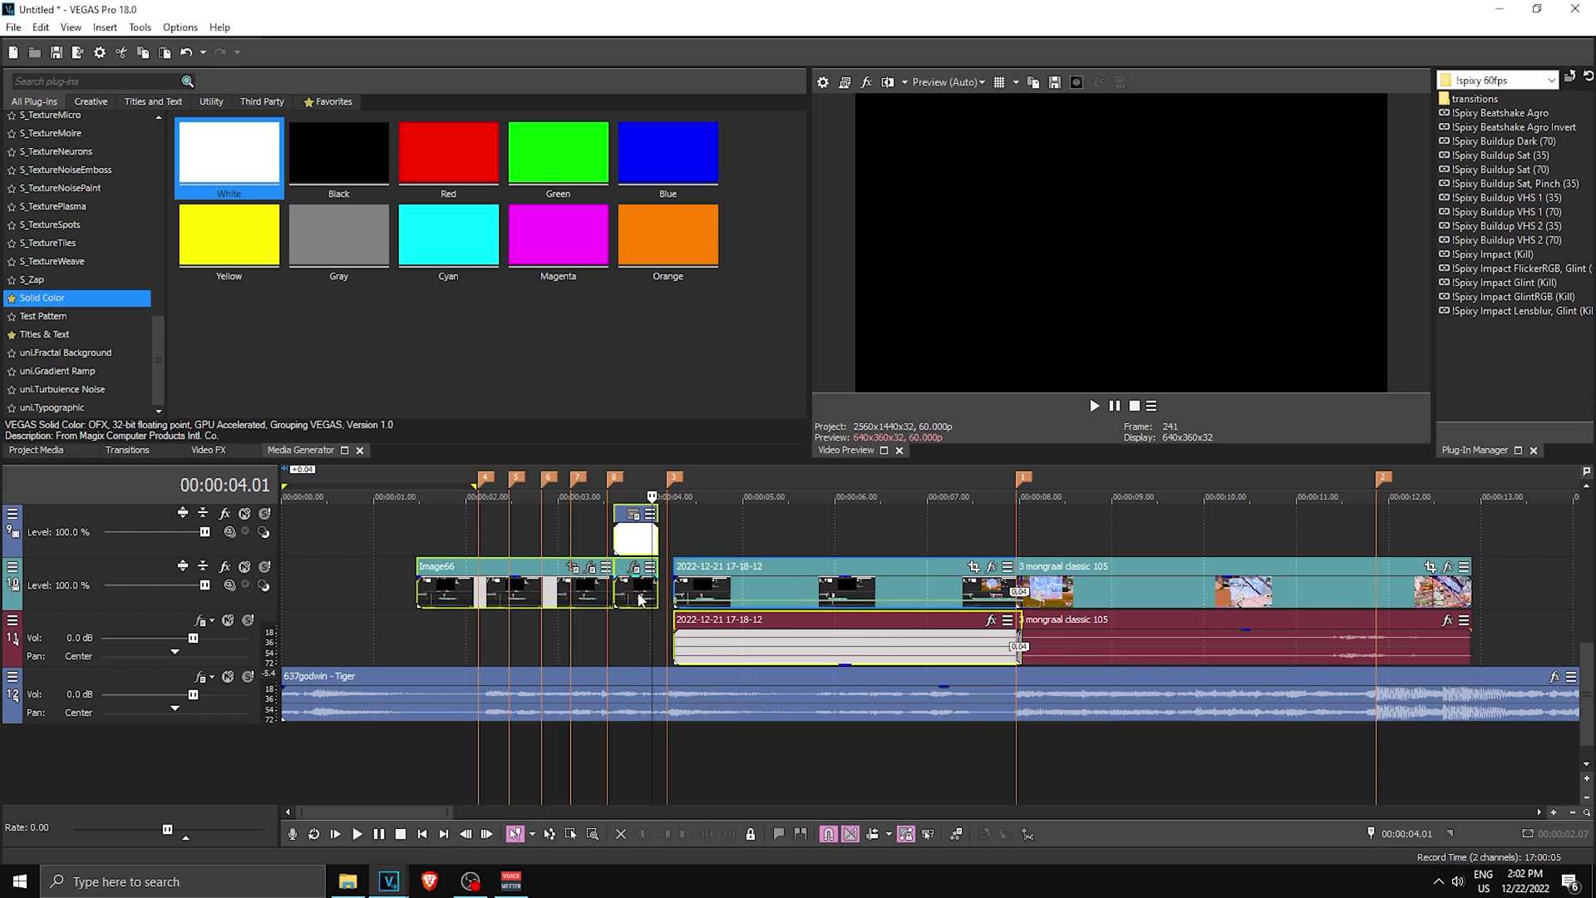
left_click(706, 642, "ctrl")
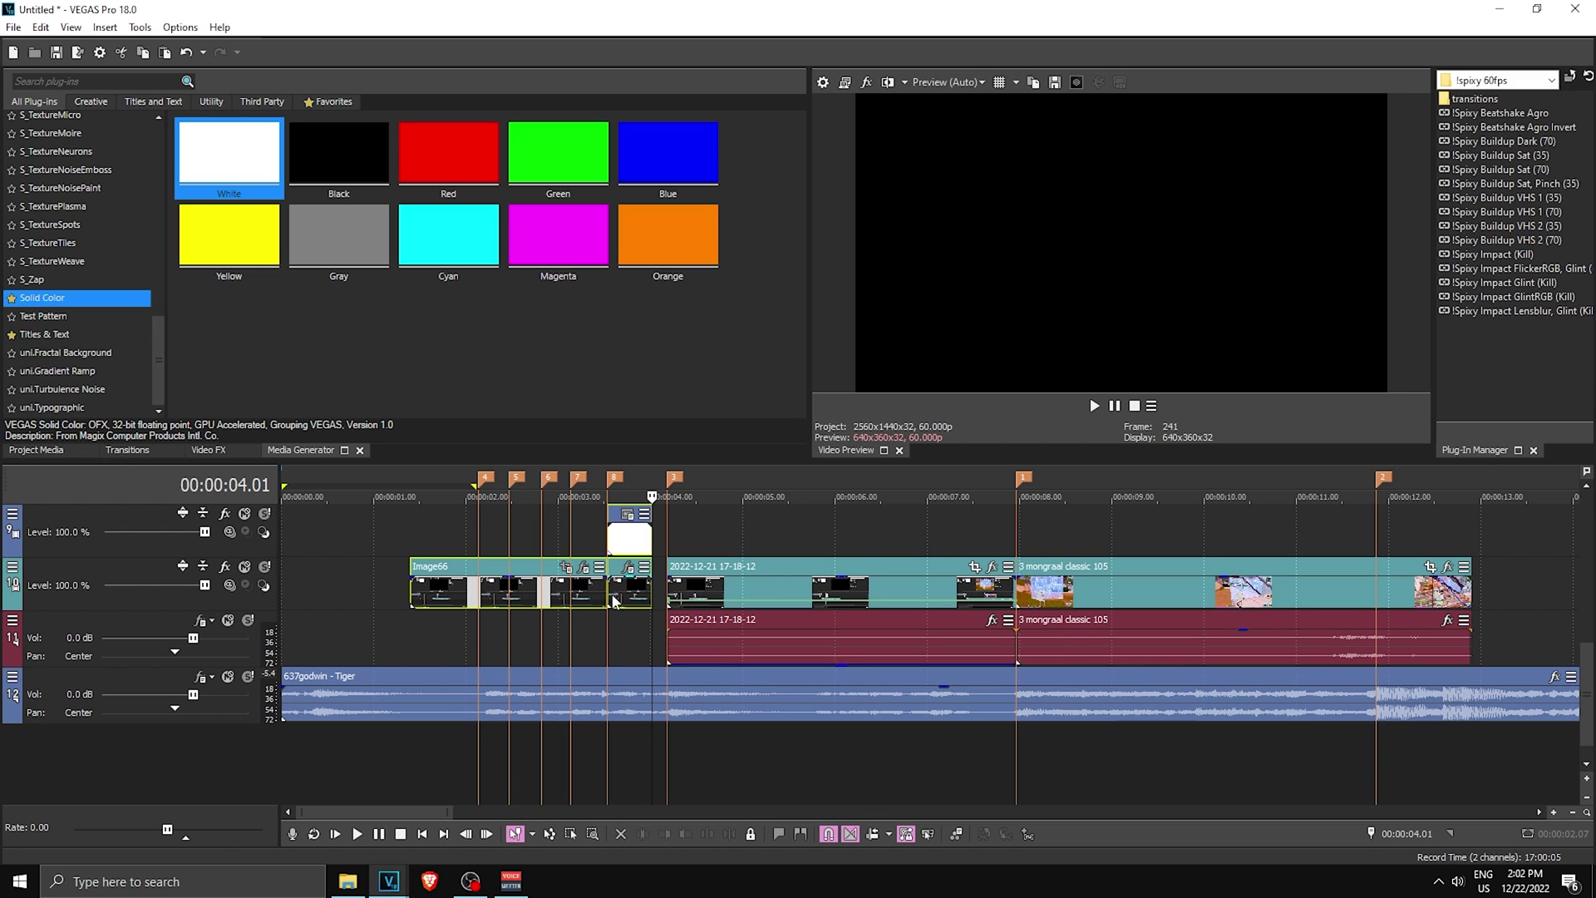
left_click_drag(621, 588, 636, 586)
left_click(451, 661)
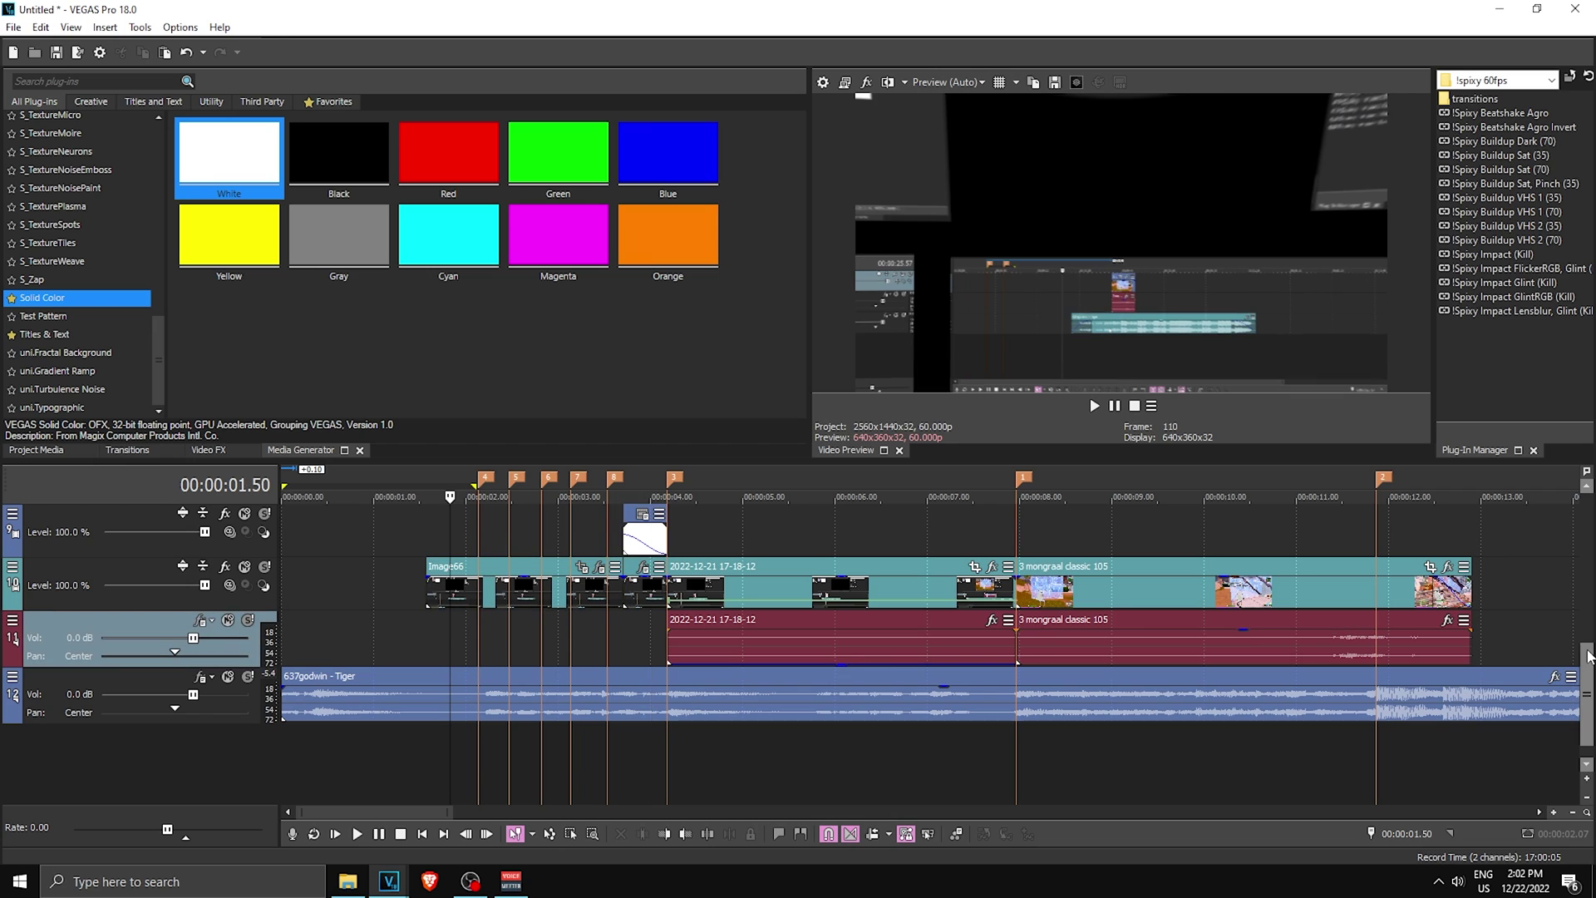
Add a marker at the start of the first Image66 piece at 00:00:00.10
left_click_drag(1589, 657, 1589, 499)
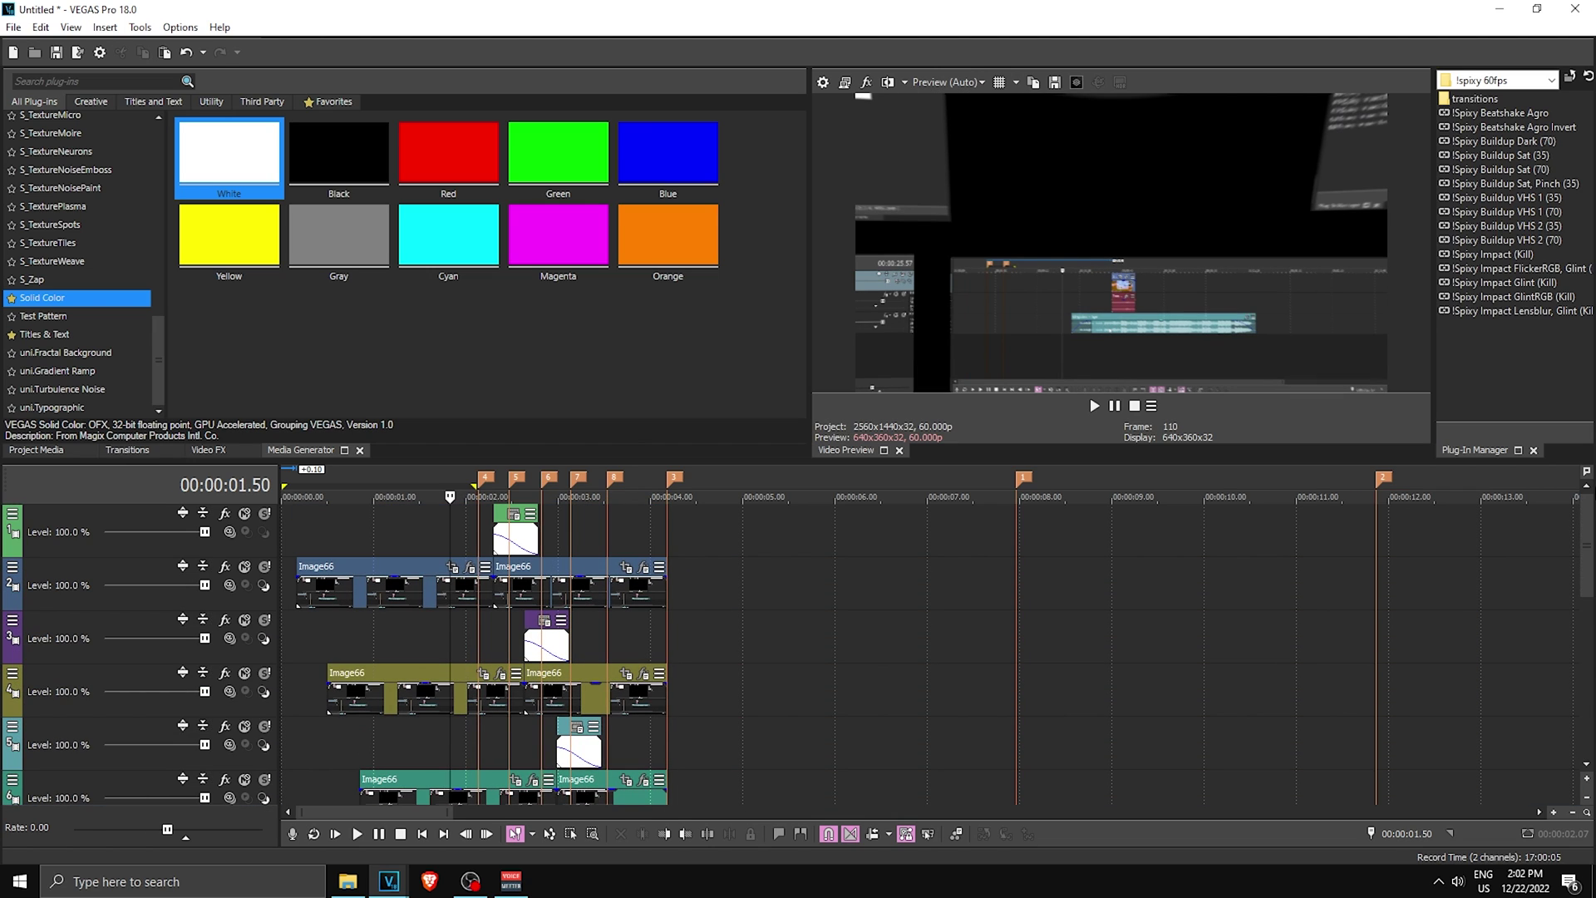
left_click(296, 541)
key("m")
Cut off the song's opening before the 00:00:00.10 marker and fade the remaining audio in over about 00:00:01.29
scroll(363, 722, "down", 5)
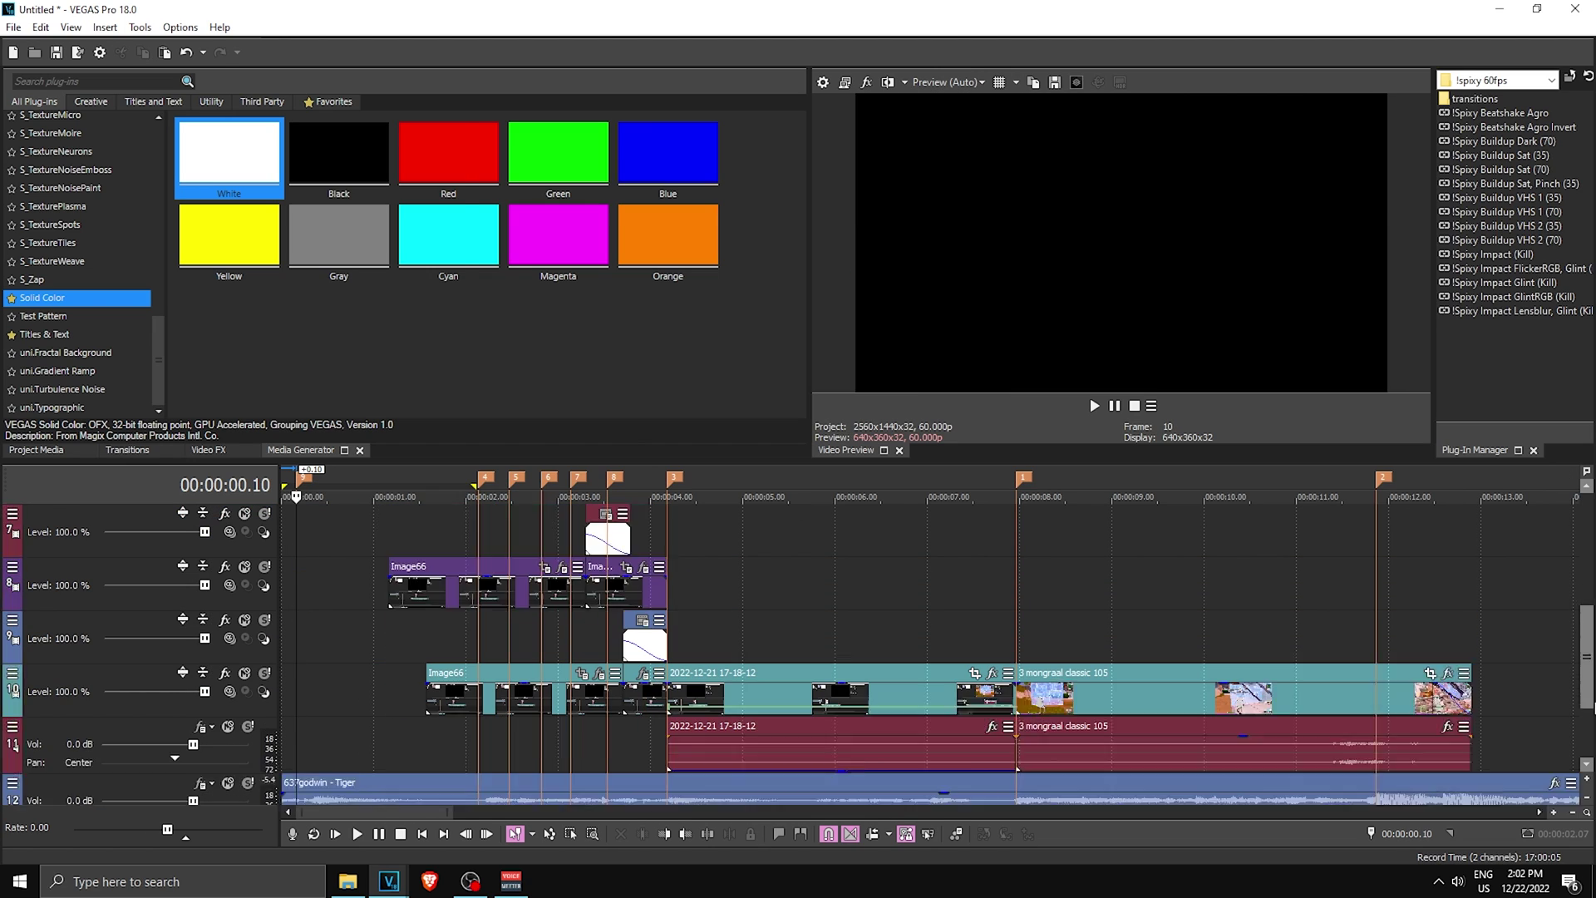
left_click(298, 699)
key("s")
left_click(289, 699)
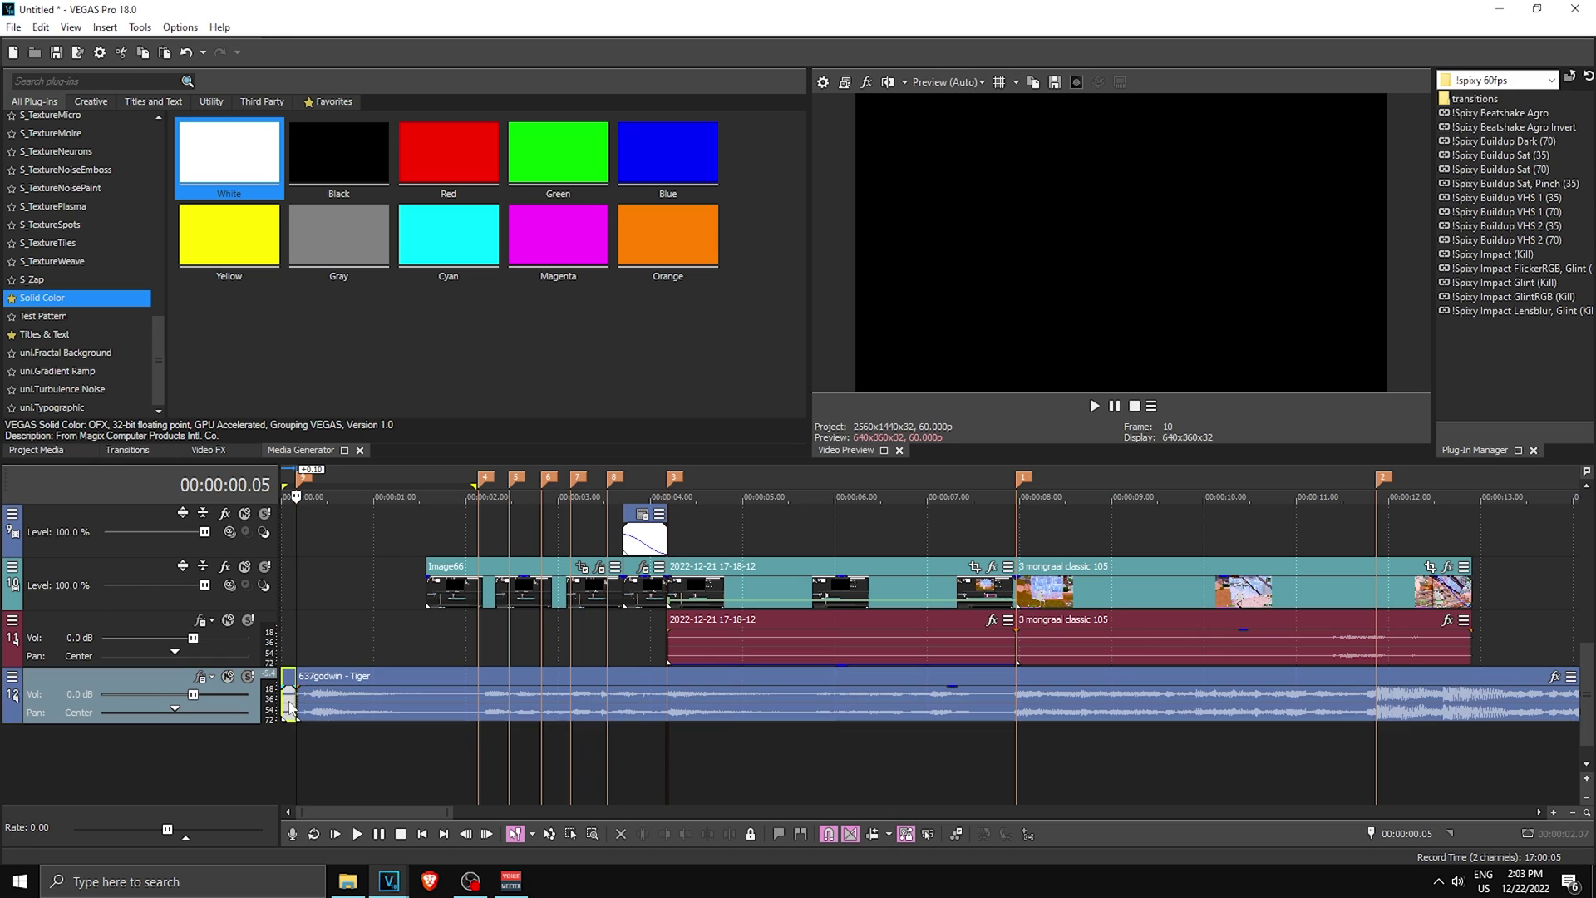
key("Delete")
mouse_move(299, 690)
left_mouse_down()
mouse_move(449, 690)
mouse_move(435, 690)
left_mouse_up()
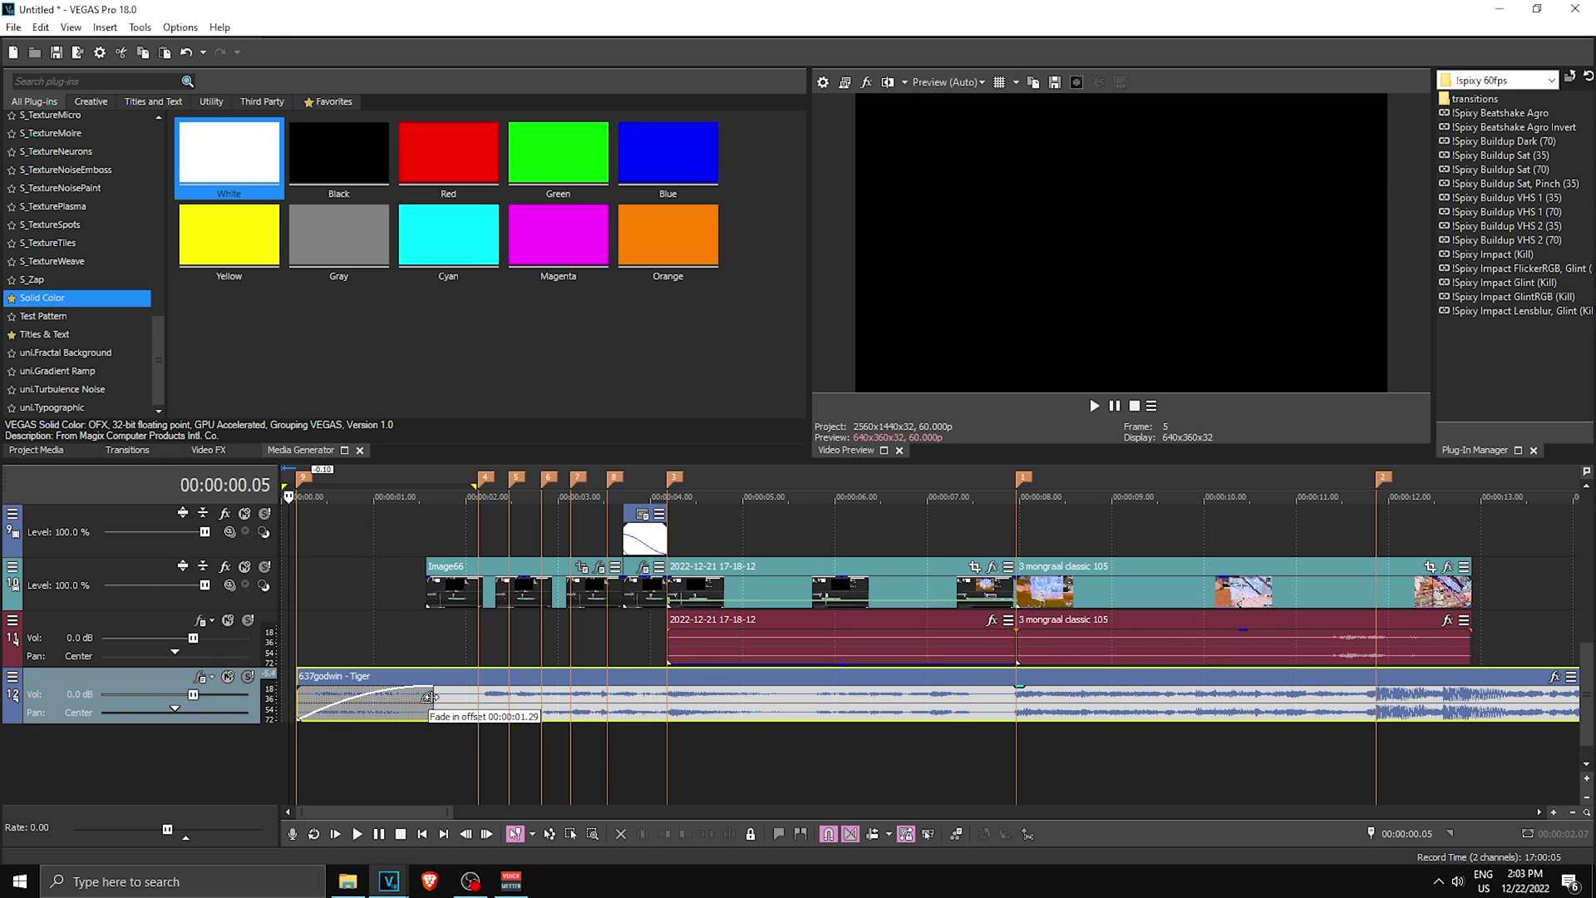
left_click(1095, 406)
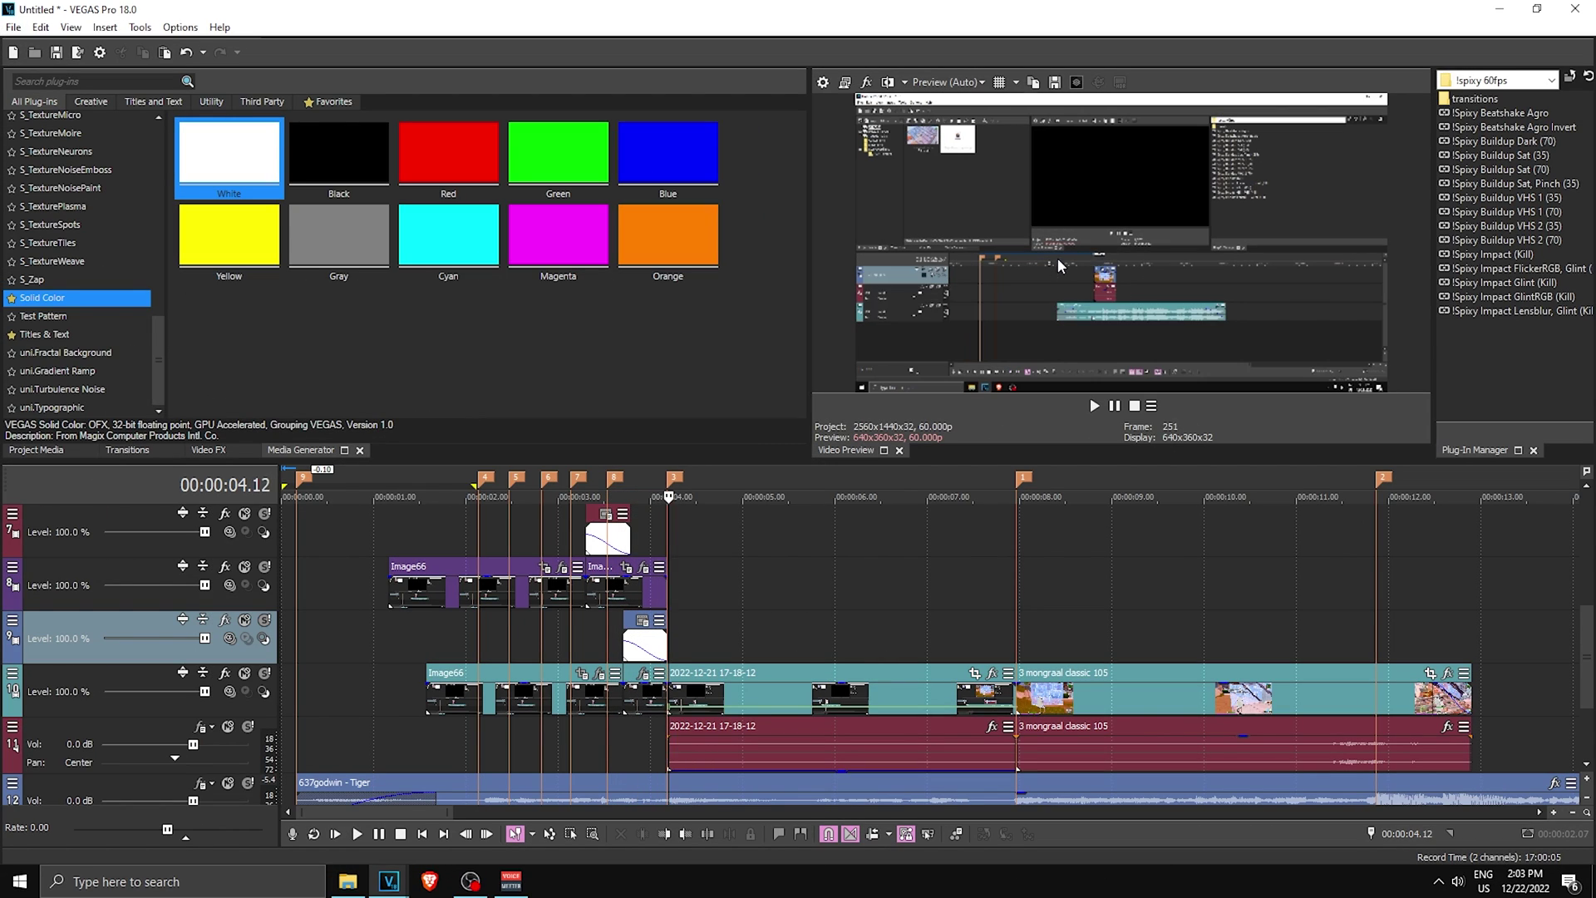
left_click(664, 524)
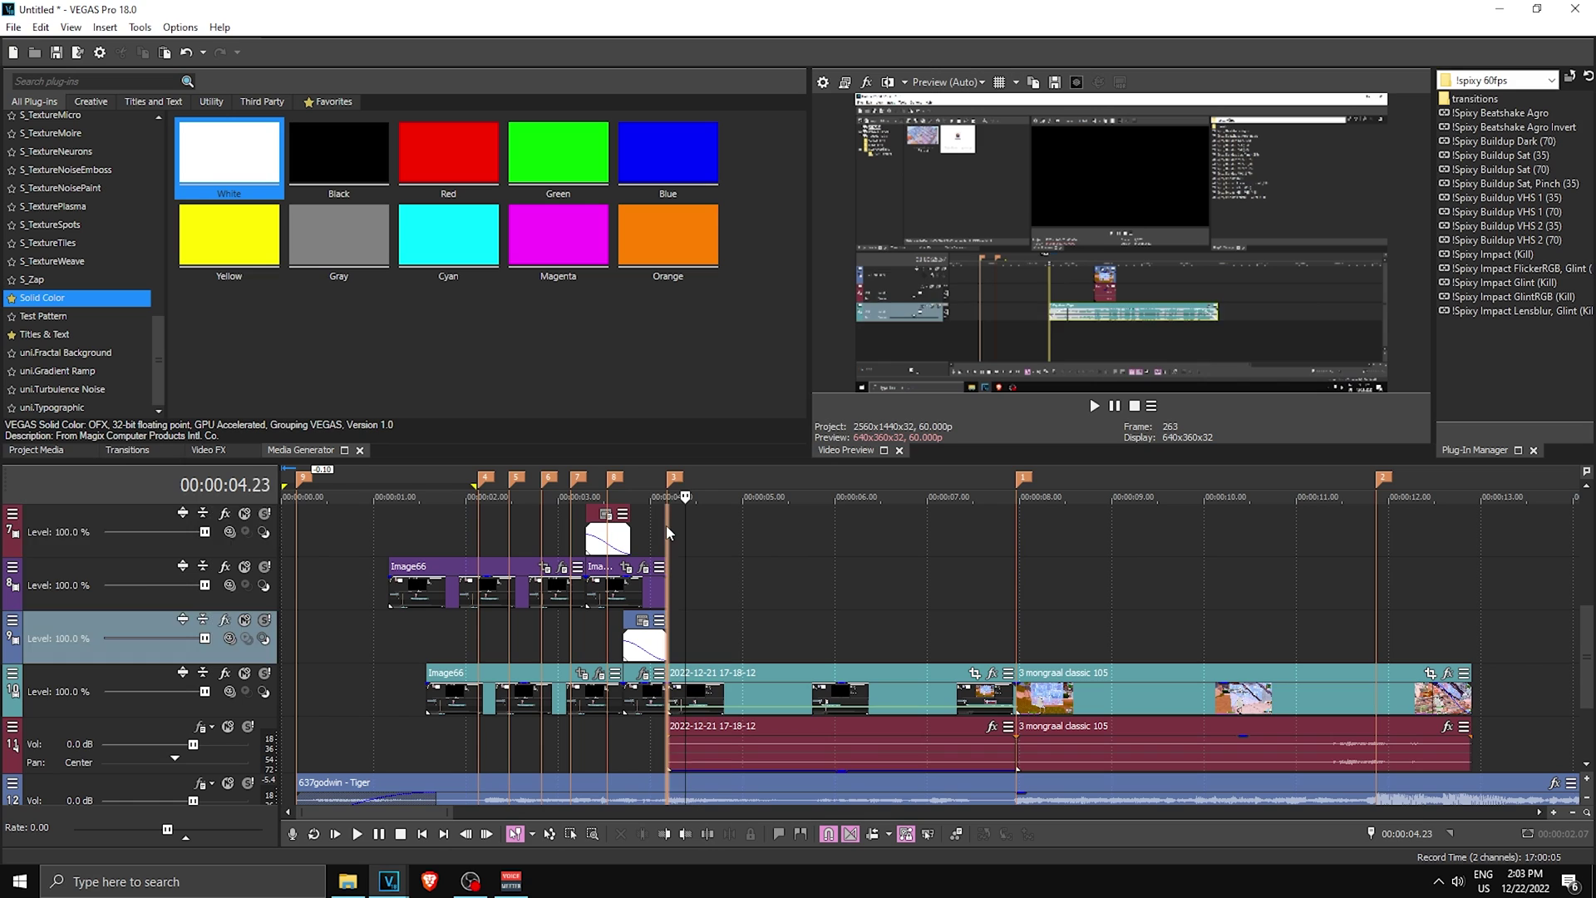
left_click(976, 674)
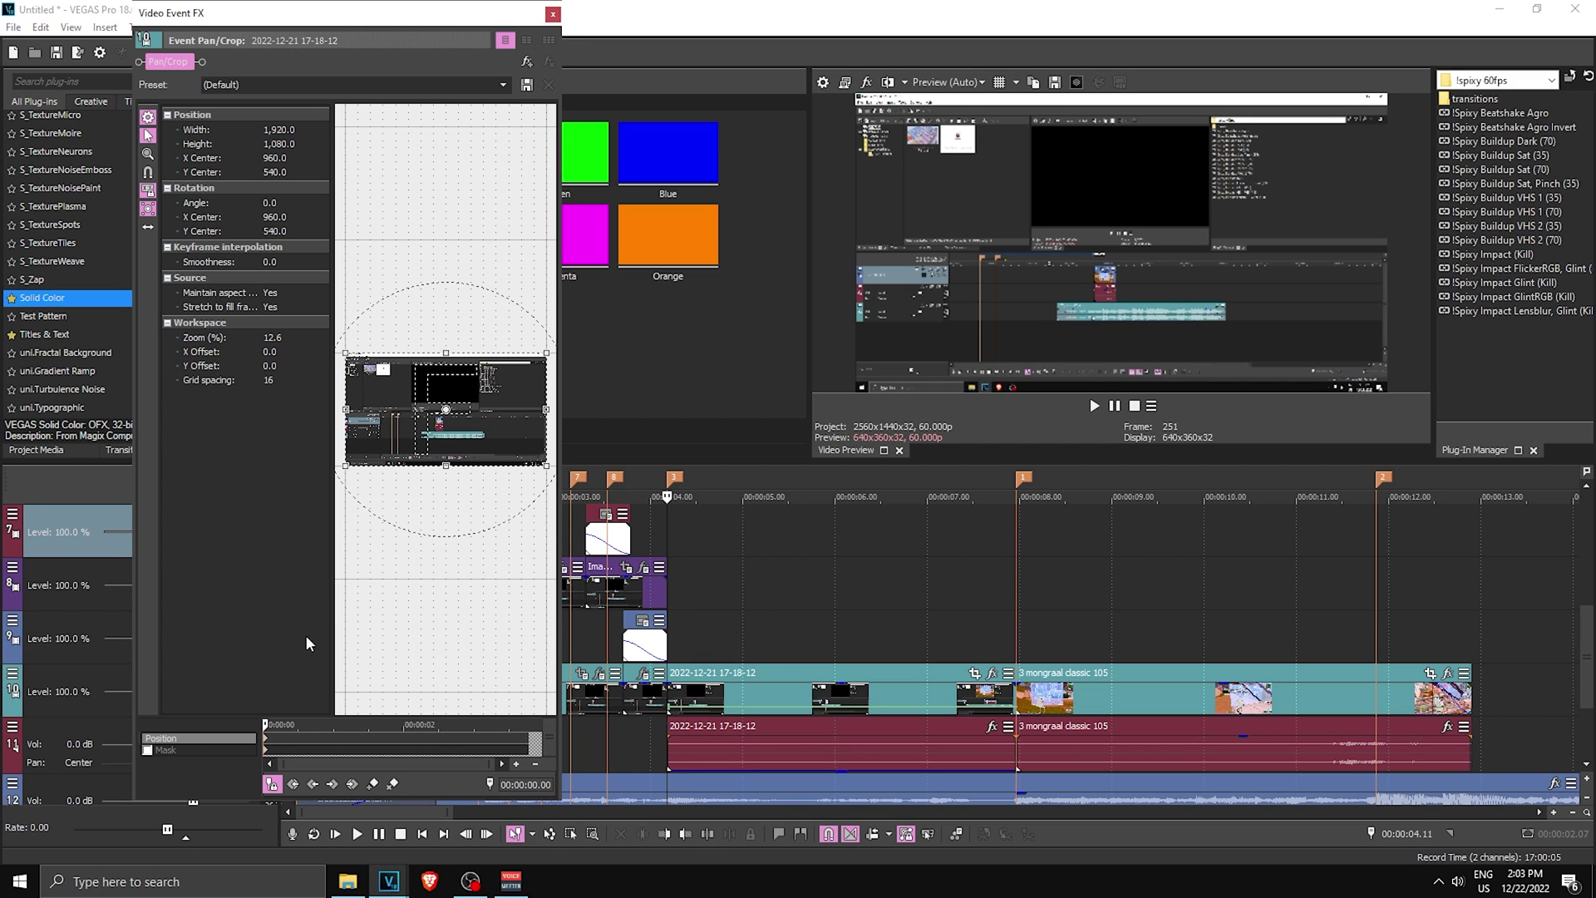
scroll(453, 401, "up", 3)
left_click_drag(564, 427, 1119, 426)
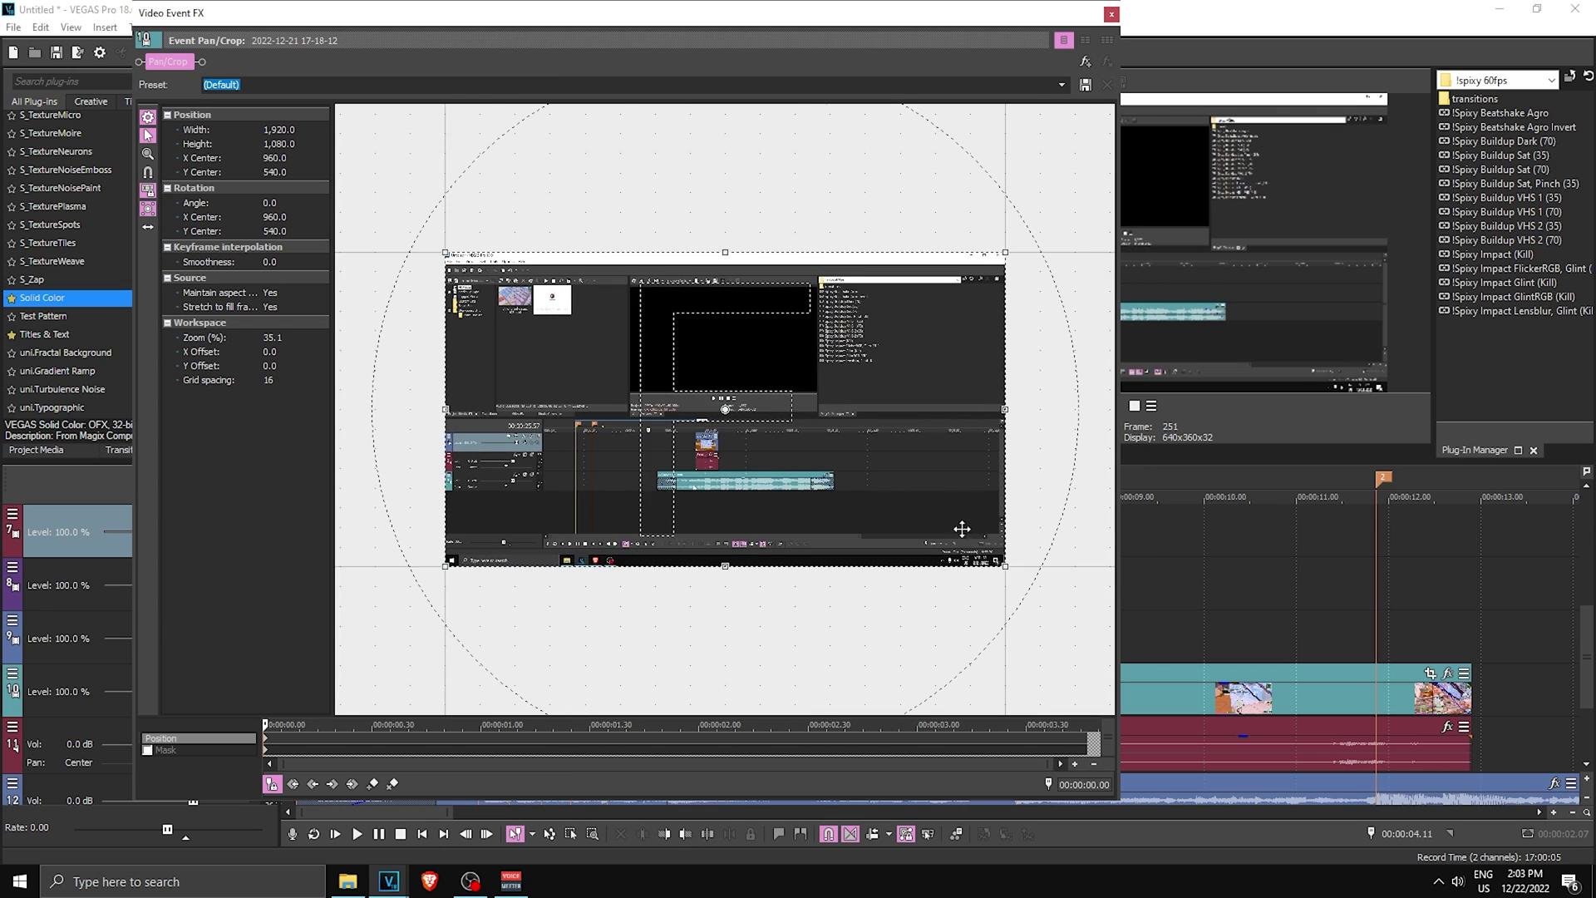
left_click_drag(1007, 568, 994, 559)
left_click(1110, 14)
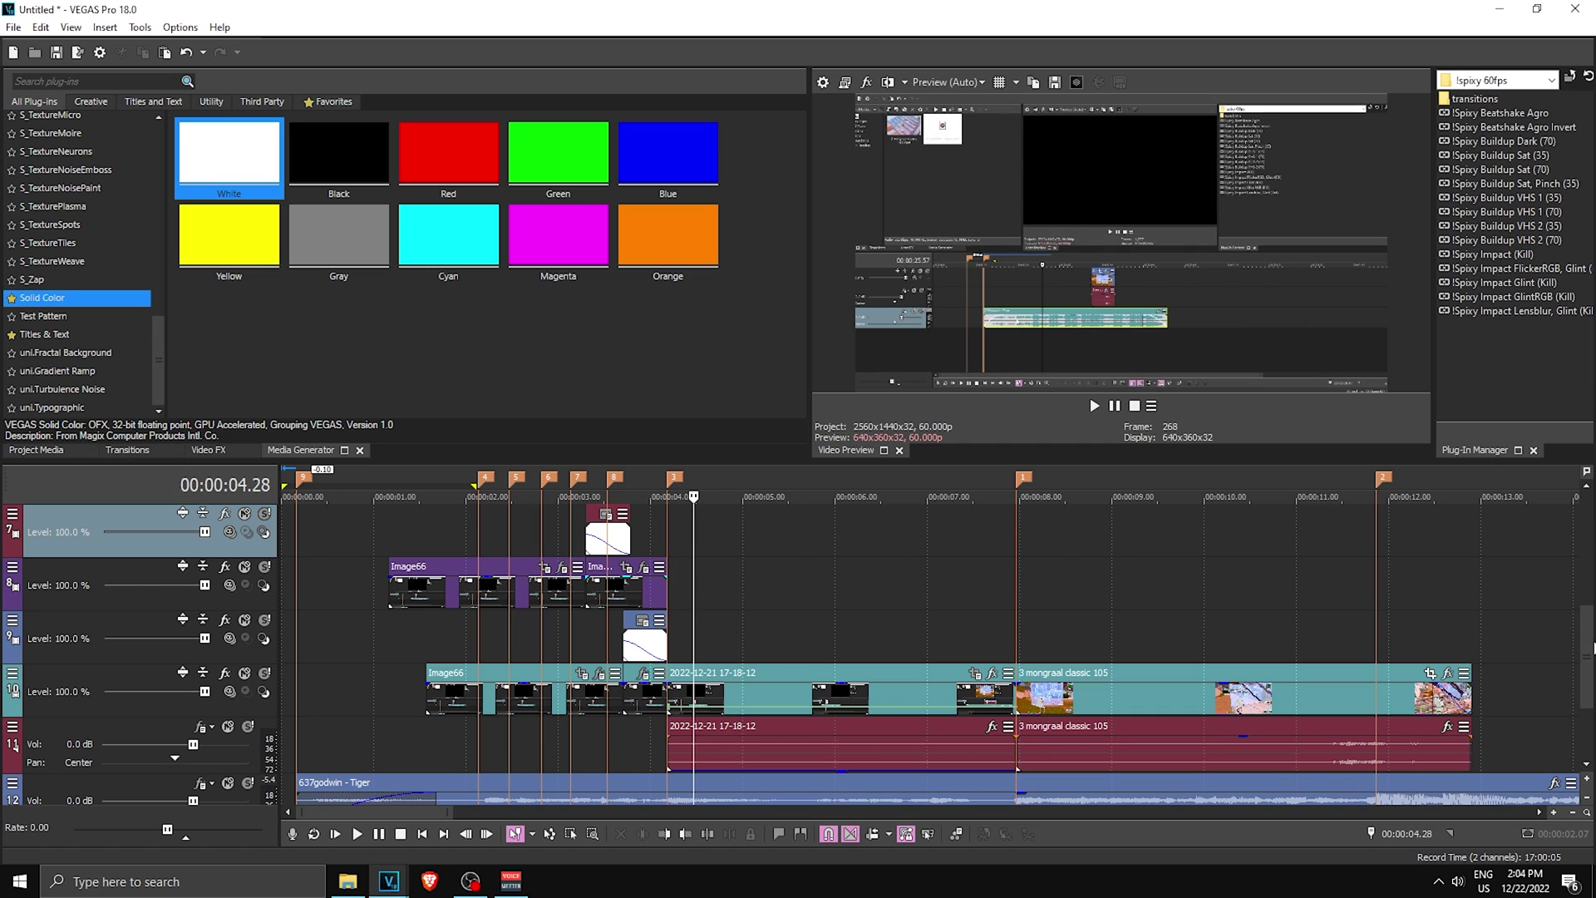
Insert two empty video tracks above the existing tracks
left_click_drag(1587, 648, 1588, 544)
right_click(93, 511)
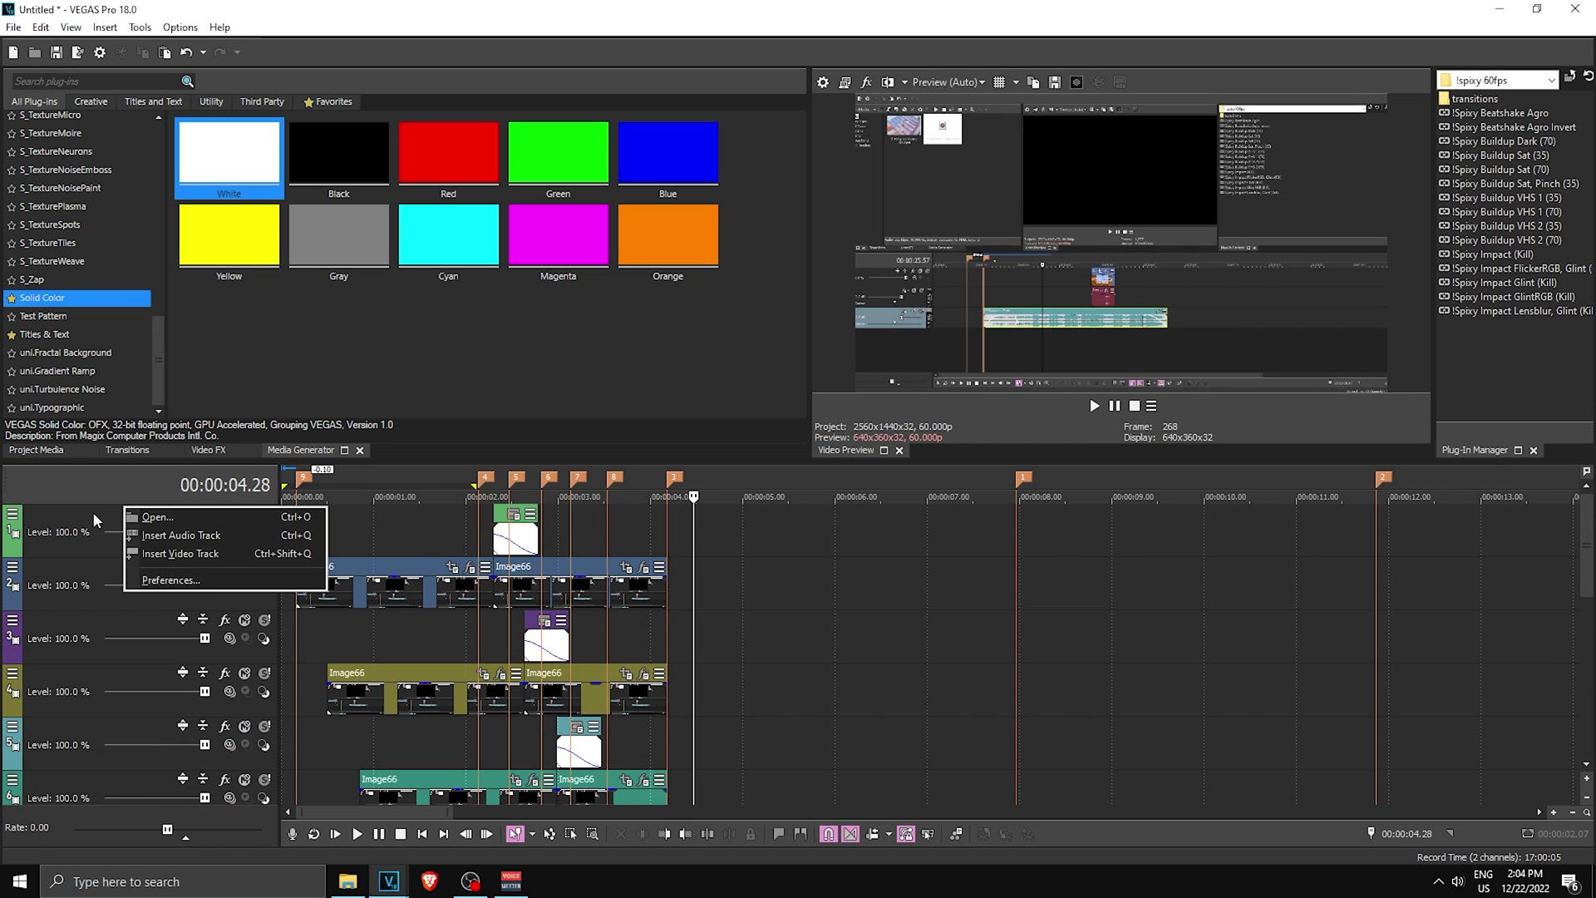
left_click(127, 521)
right_click(128, 517)
left_click(173, 552)
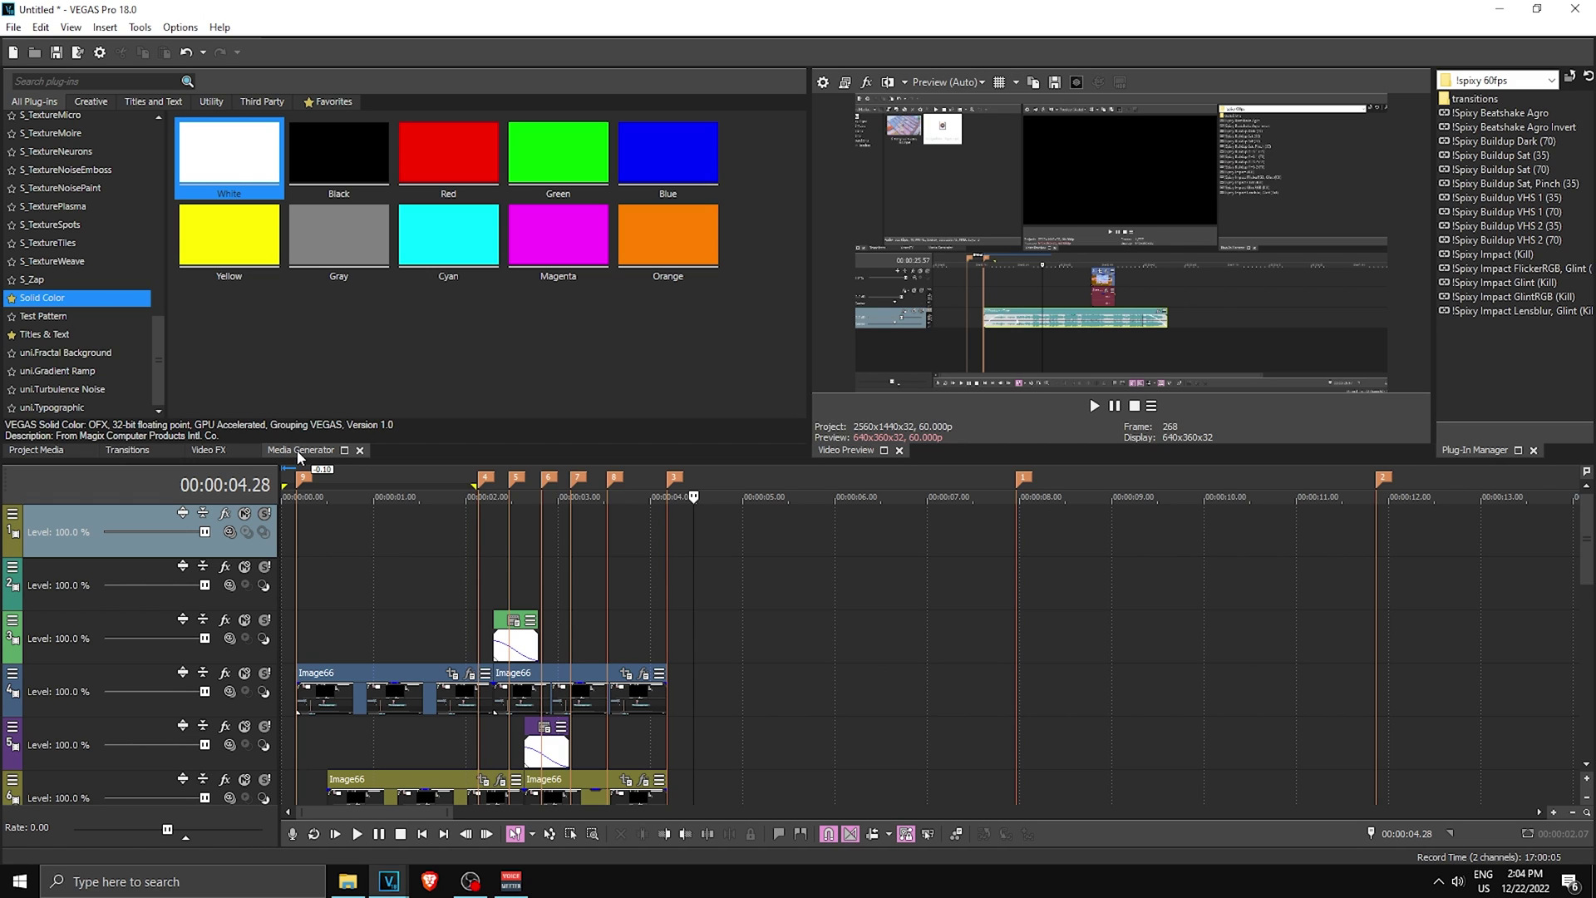
Place a Black solid color event at the start of the new track 1
left_click_drag(338, 158, 303, 527)
left_click(704, 217)
left_click(339, 536)
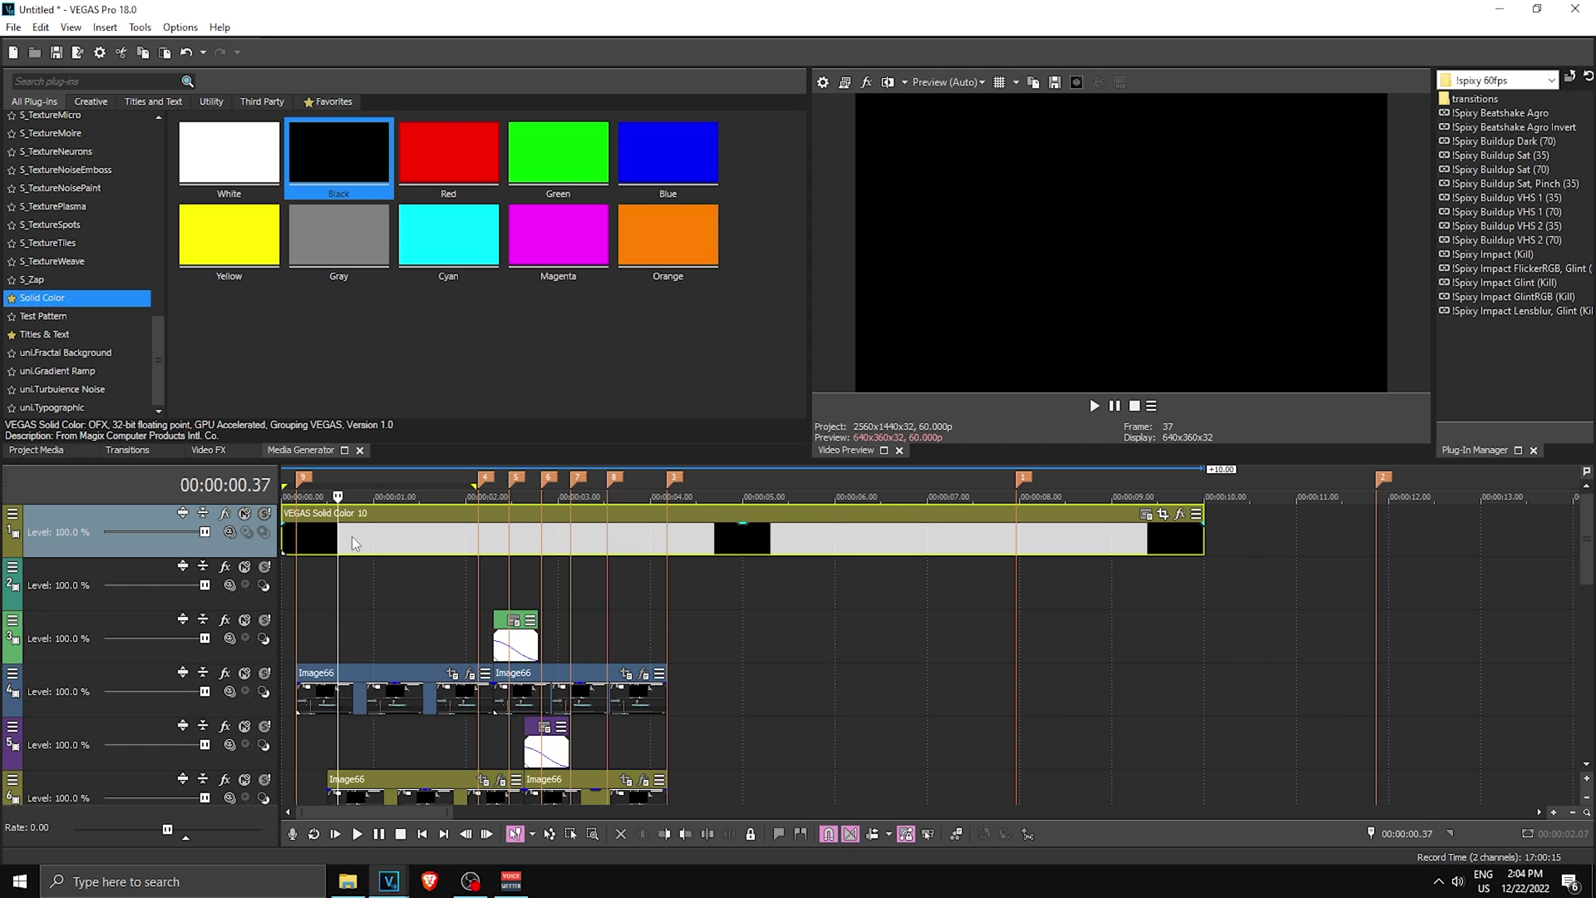
Trim the black solid to end at about 00:00:01.10 and give it a fade-out across its whole length
left_click(352, 536)
key("s")
left_click(368, 537)
key("Delete")
left_click_drag(353, 522, 388, 522)
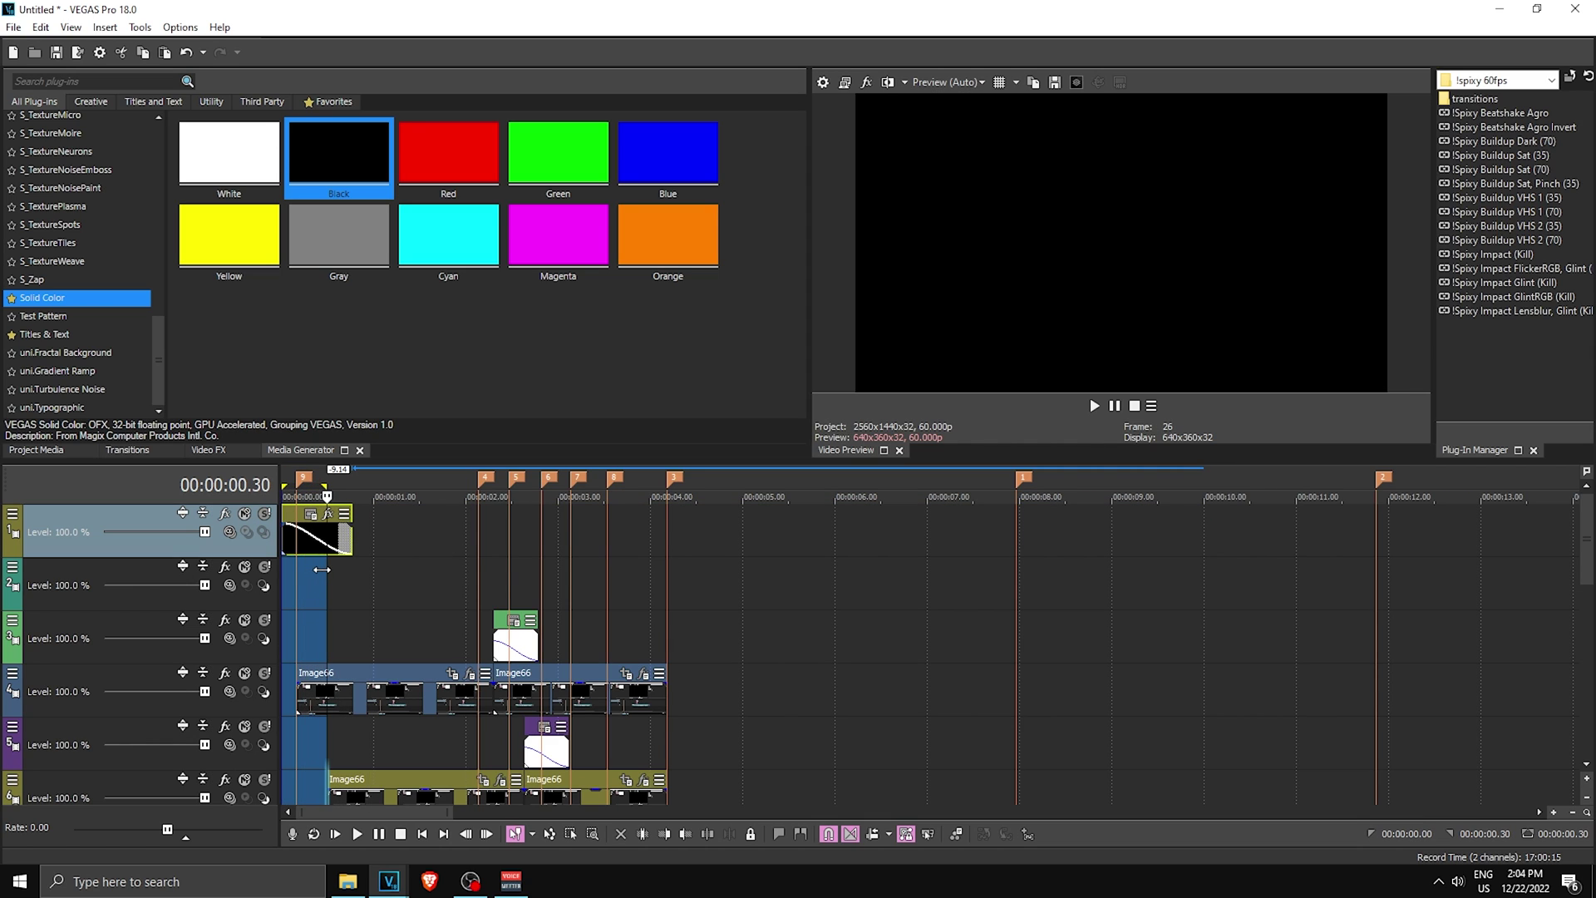
left_click(387, 567)
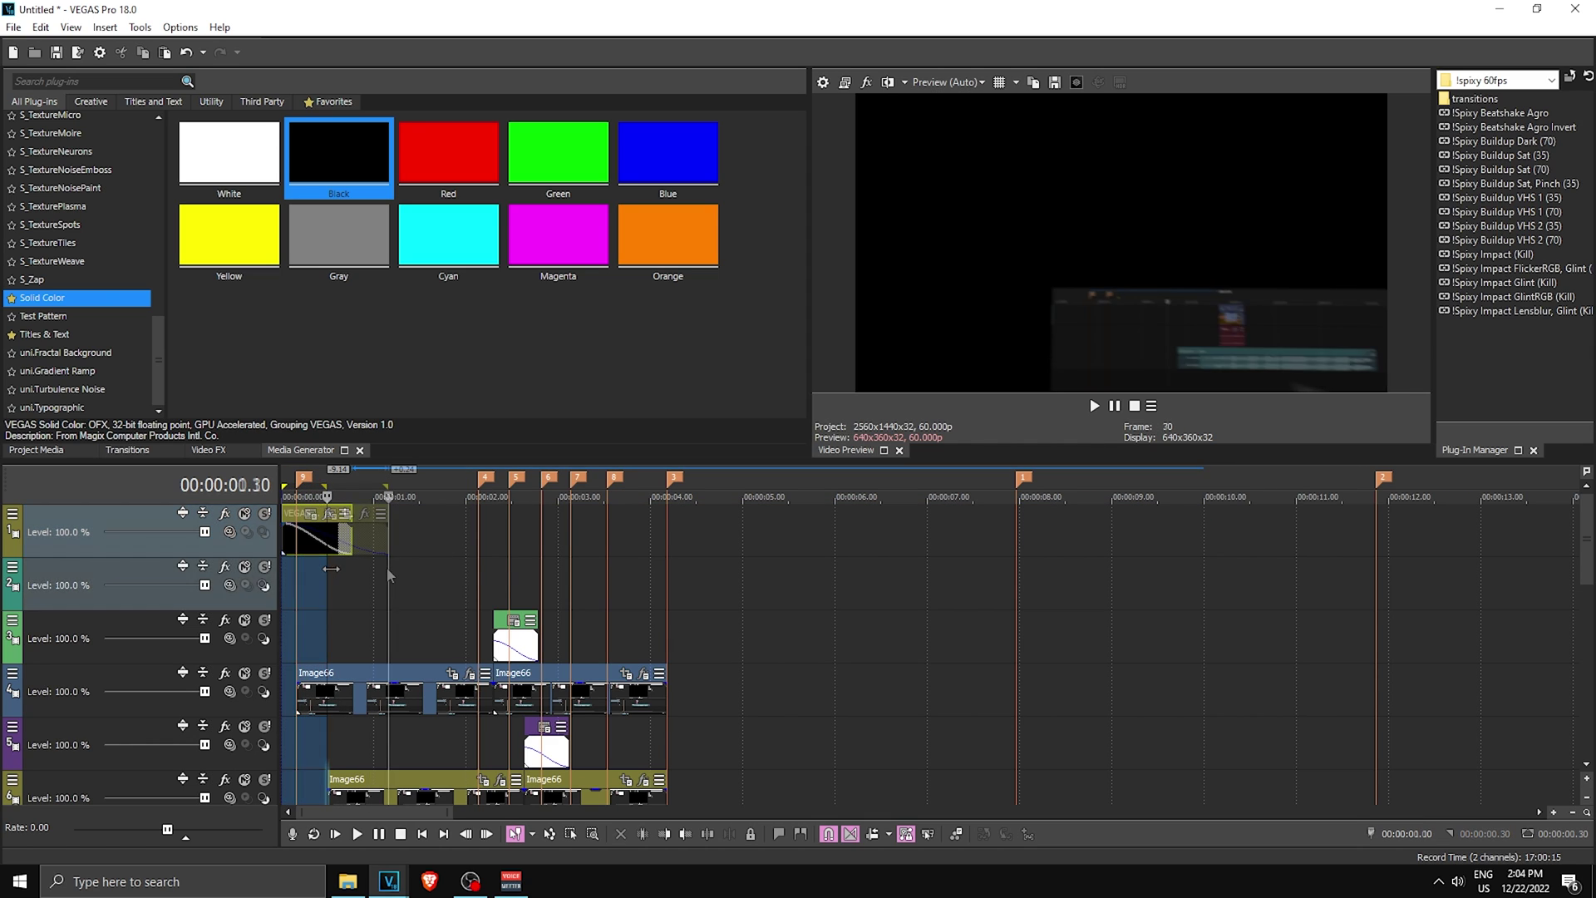
Search the video effects for "blurmo" and add S_BlurMoCurves to the empty track 2
left_click(208, 450)
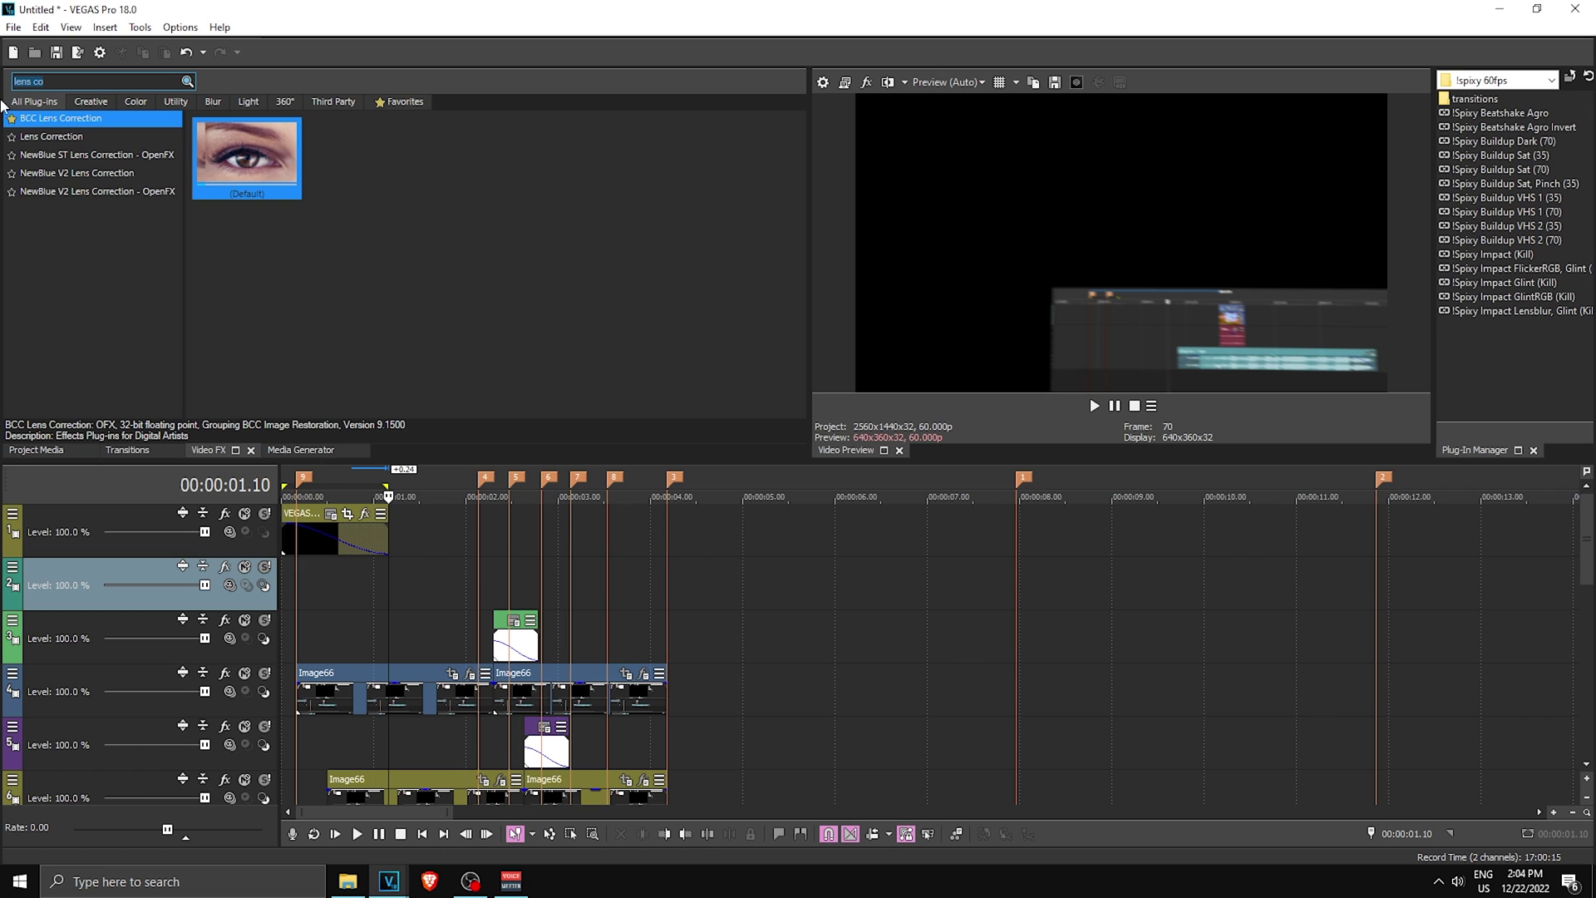
type("blurmo")
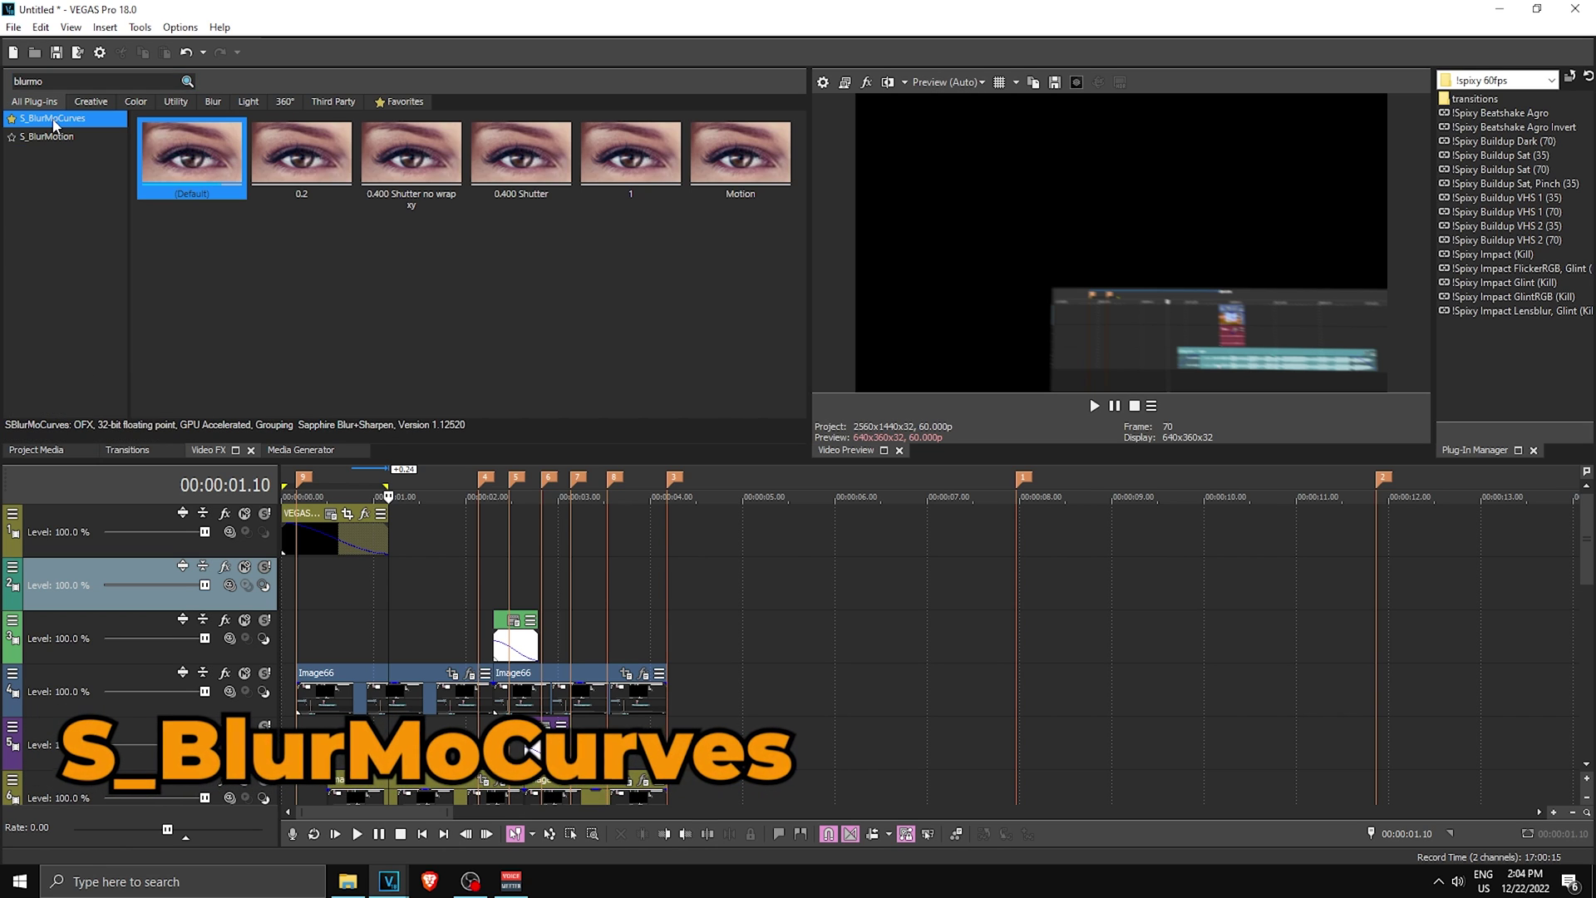
left_click_drag(54, 125, 138, 566)
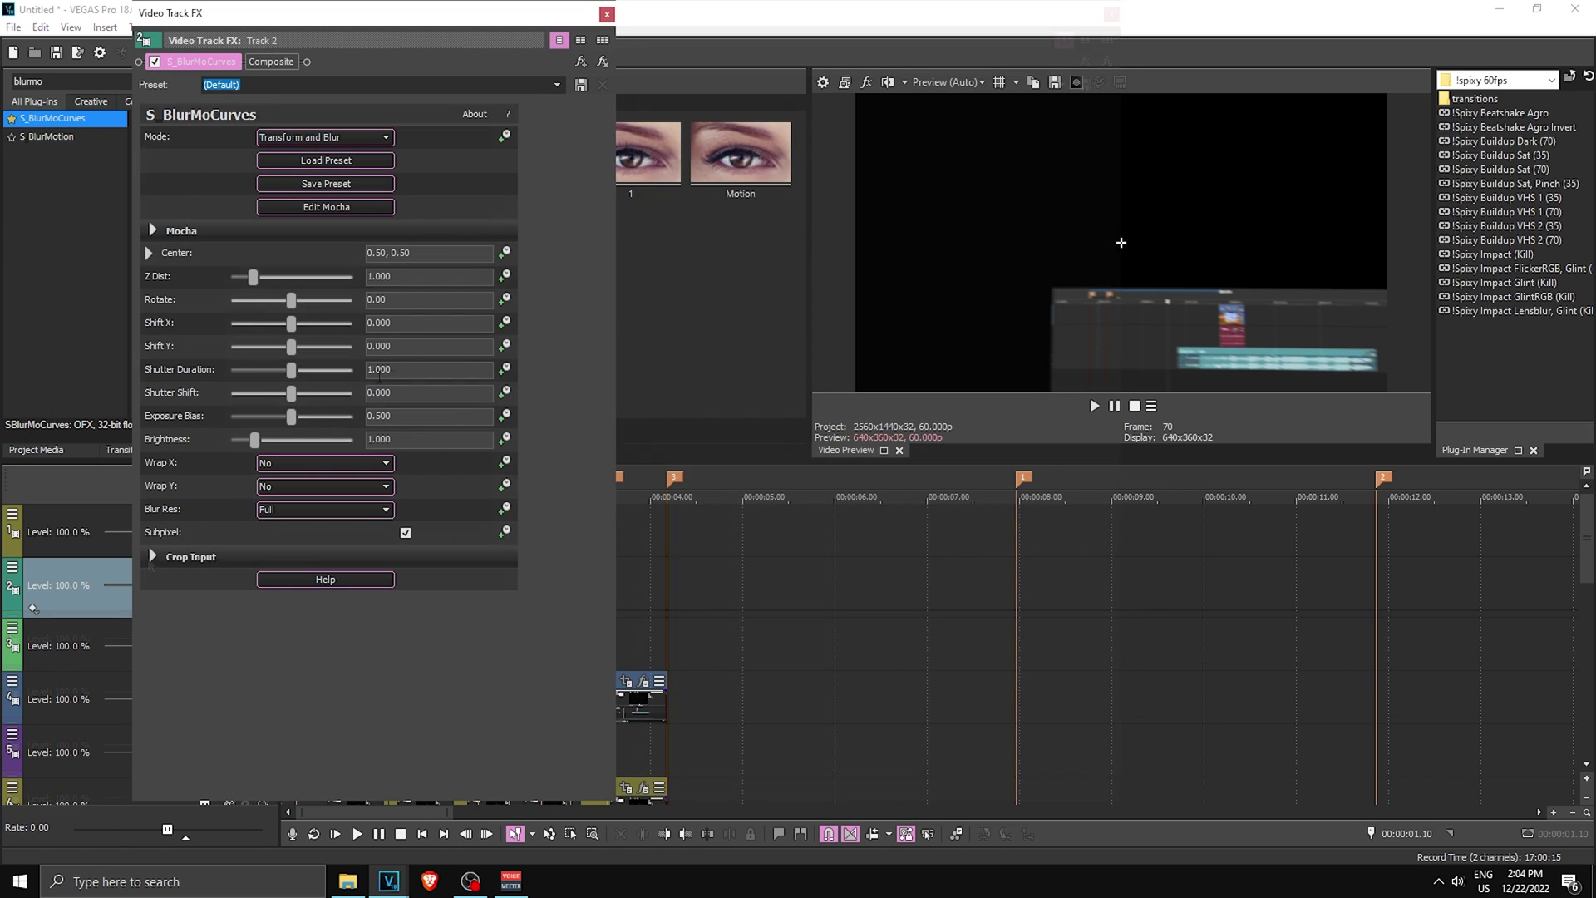
Set the S_BlurMoCurves Shutter Duration to 0.5 and reorder the effect after Composite in track 2's chain
left_click(379, 375)
type("0.5")
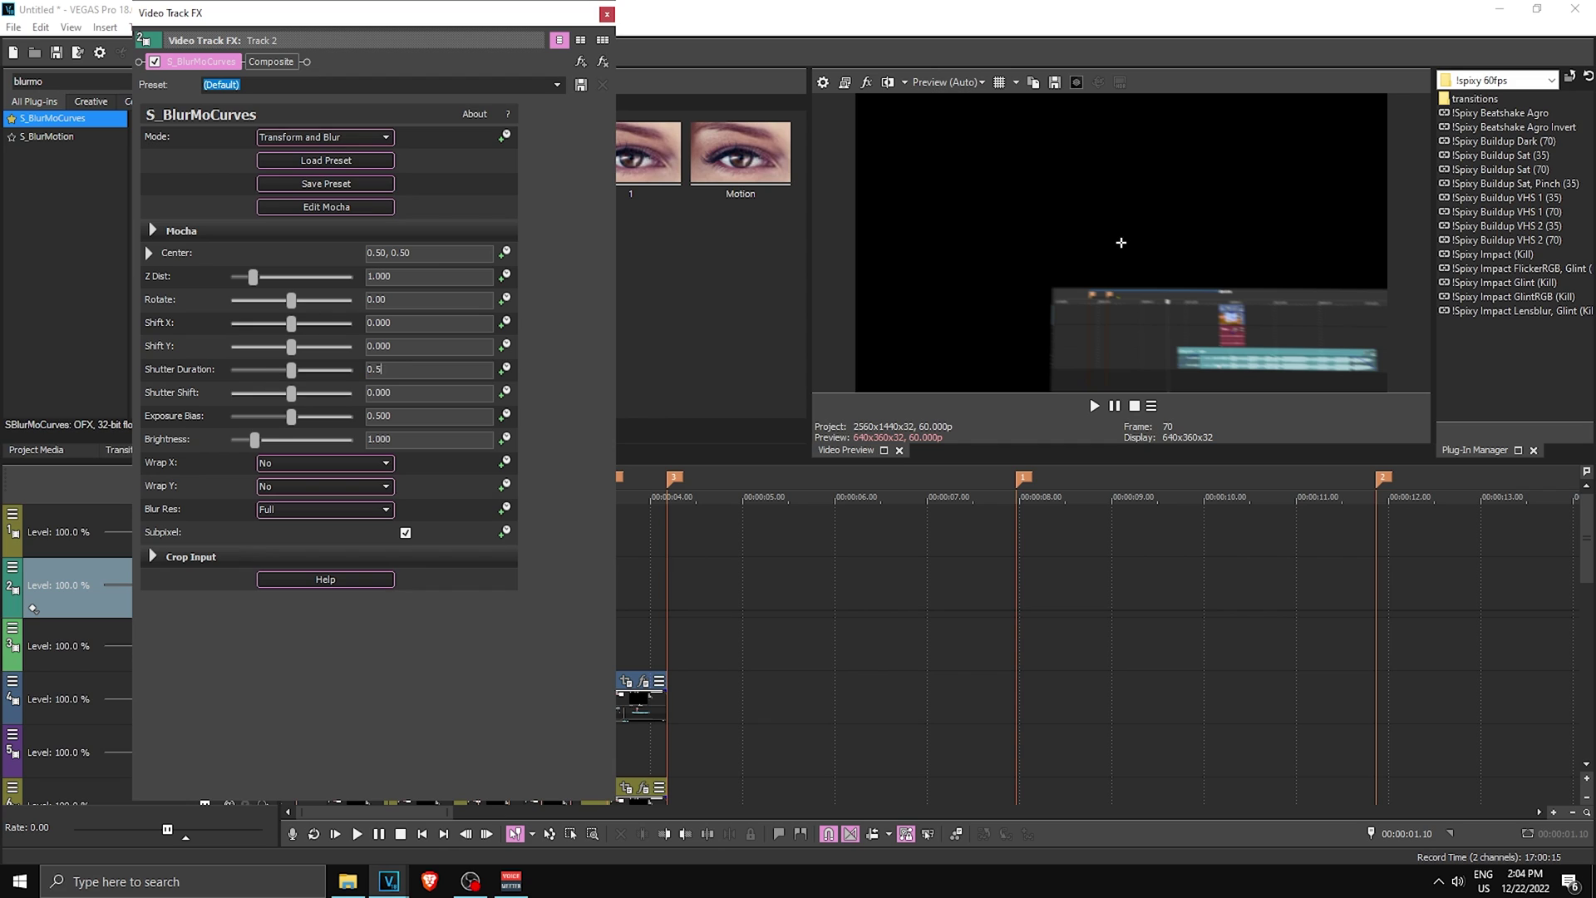
key("Return")
left_click_drag(452, 21, 368, 58)
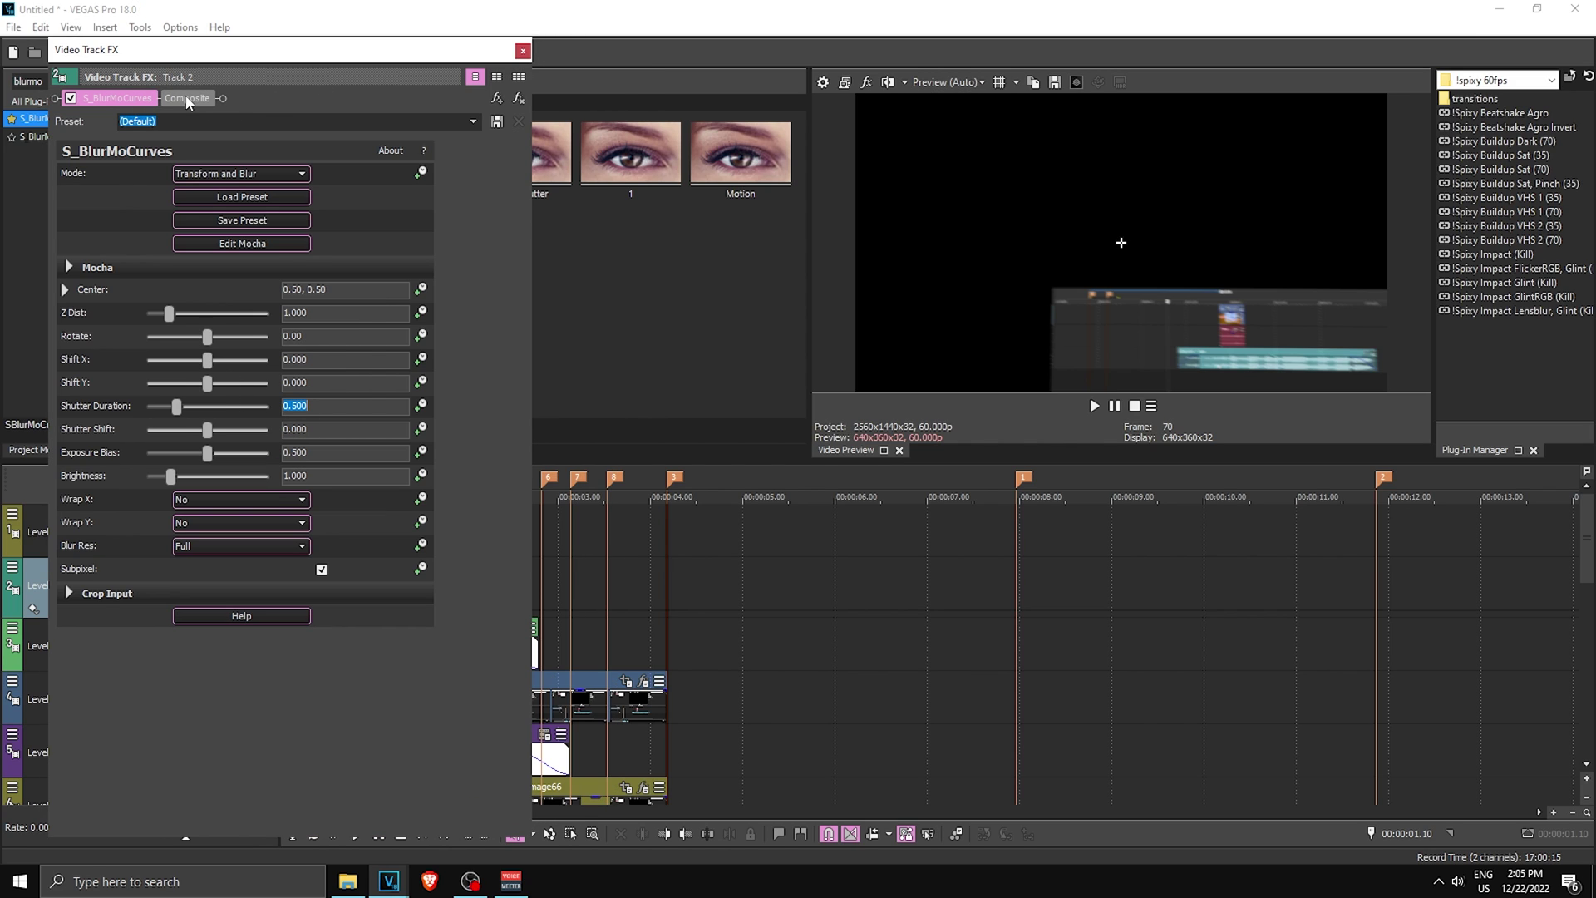
left_click_drag(83, 100, 200, 98)
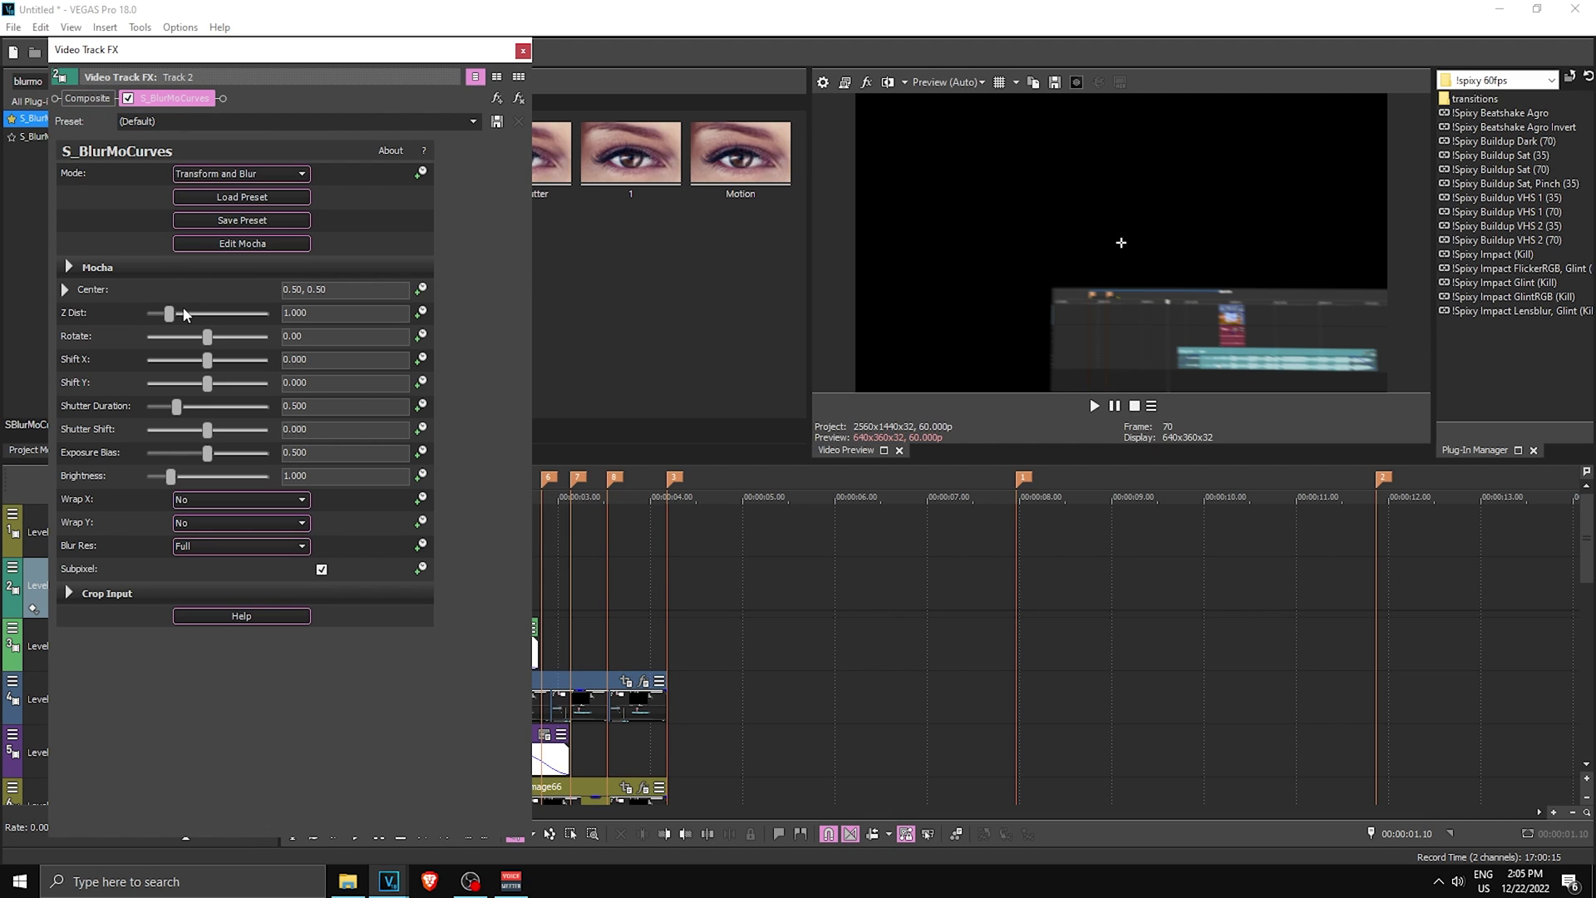
Try a Z Dist of 1.300 on track 2's S_BlurMoCurves, check it at several frames, and undo the change
left_click_drag(167, 315, 174, 314)
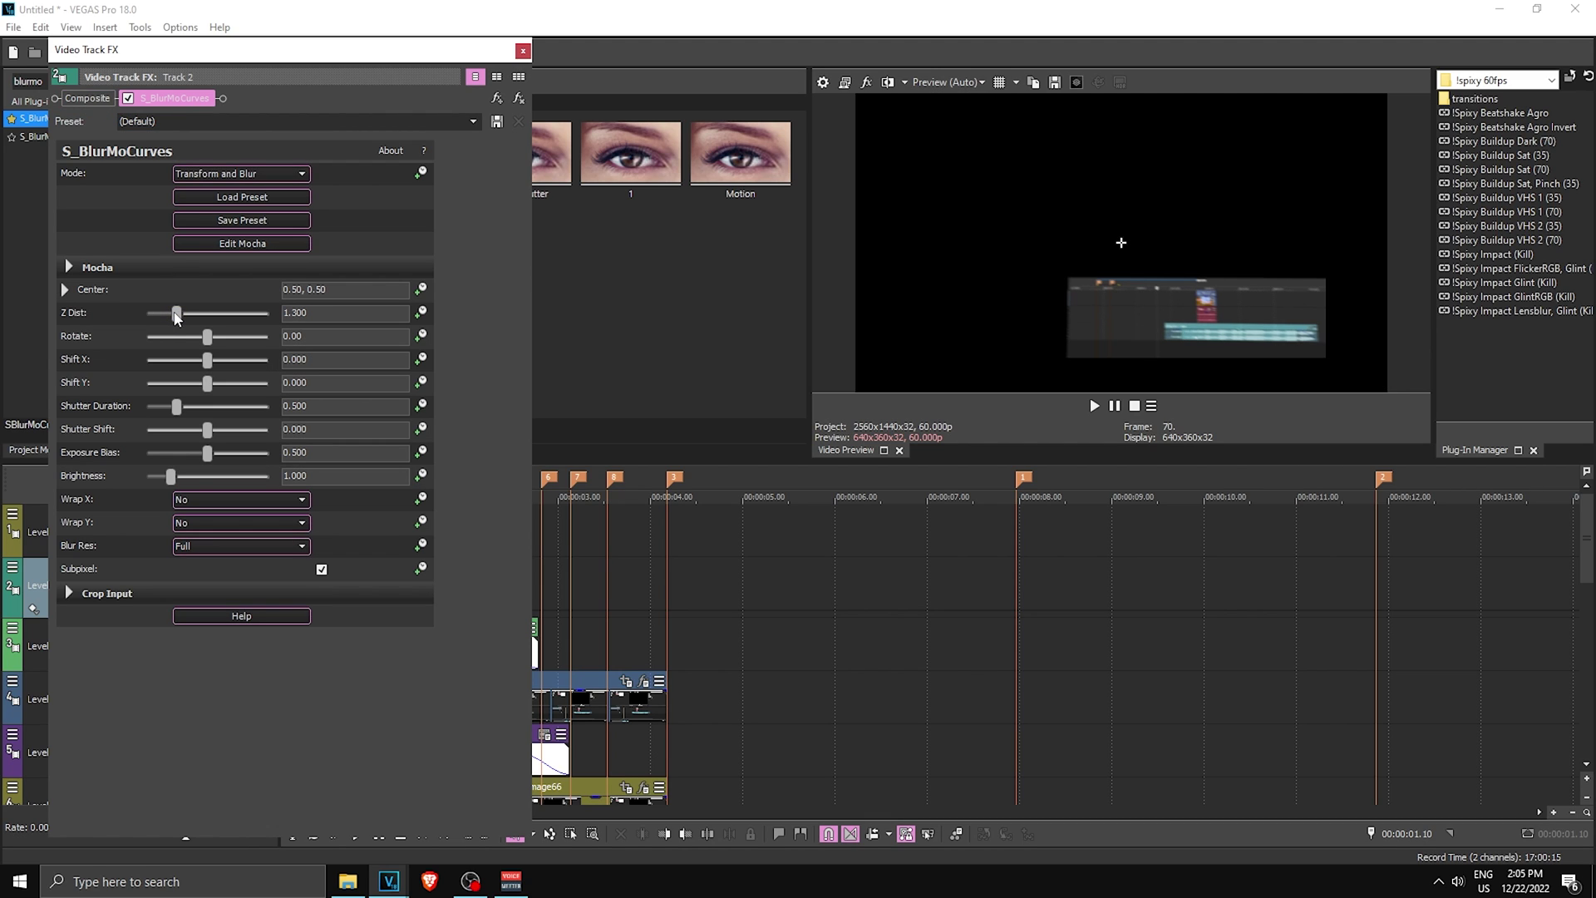
left_click(720, 516)
left_click(828, 522)
left_click(900, 520)
left_click(557, 524)
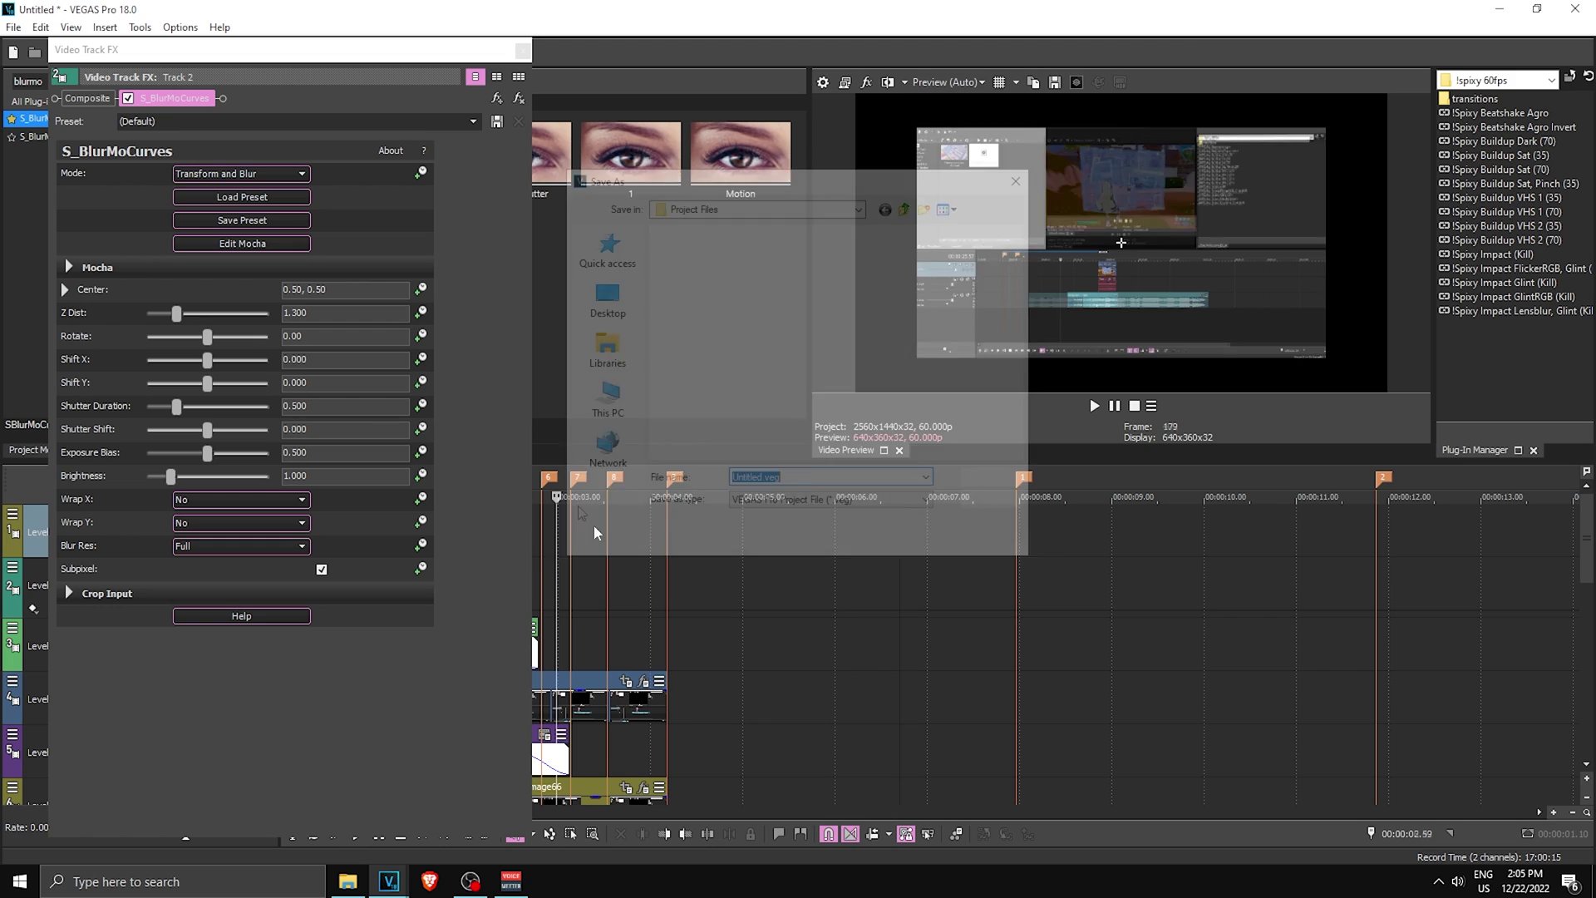
key("ctrl+z")
Enable animation of Z Dist in track 2's S_BlurMoCurves and set a 0.9 keyframe at 00:00:04.10
scroll(606, 526, "up", 2)
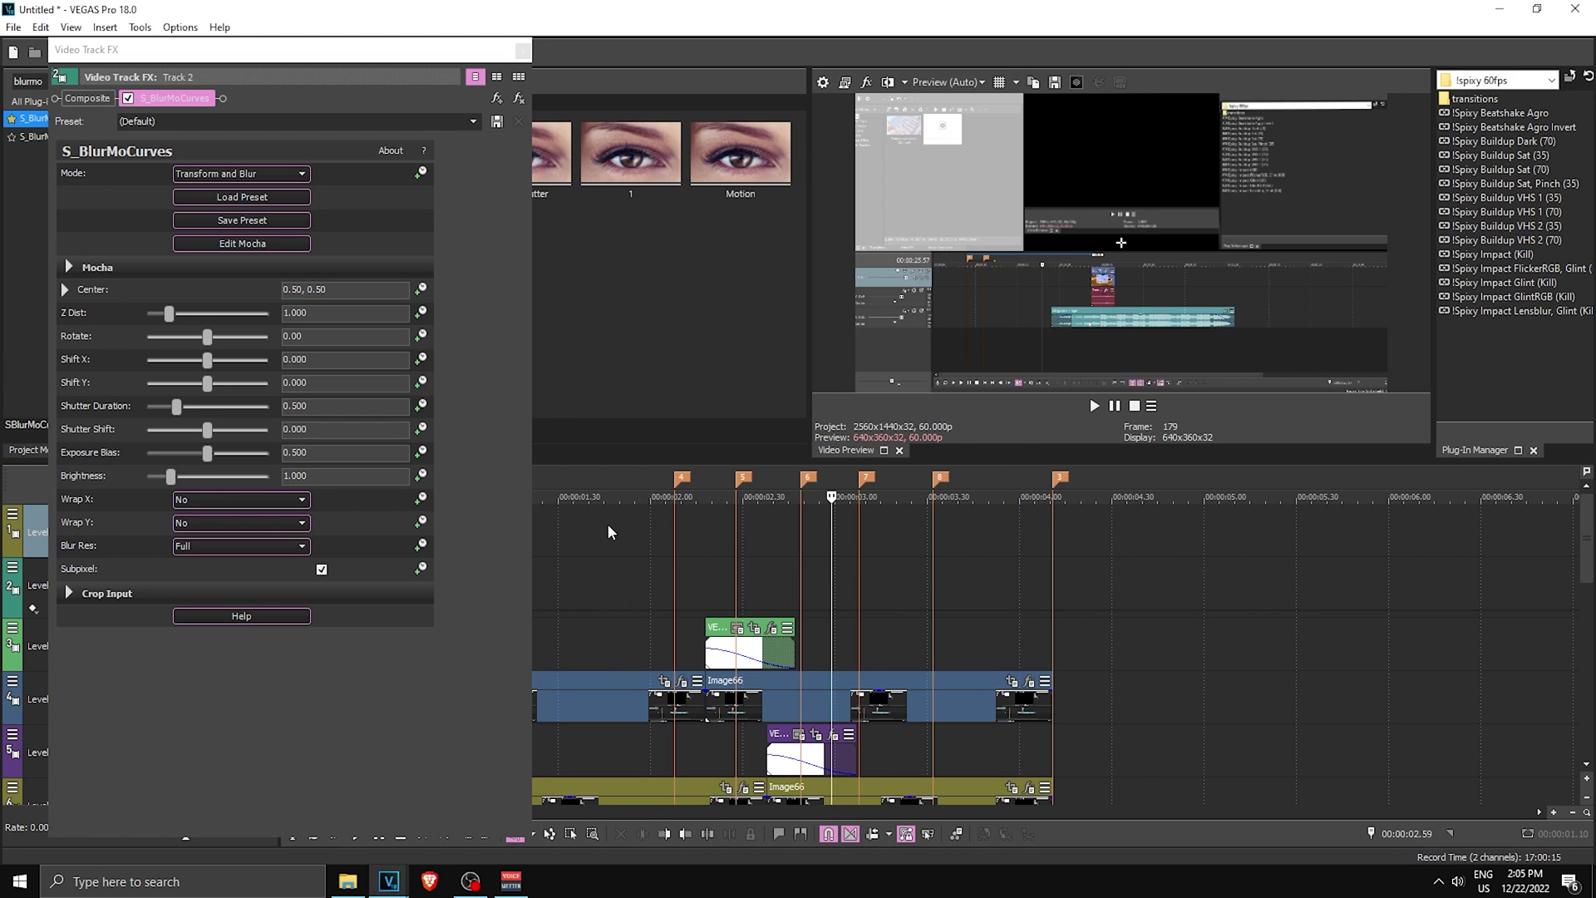
left_click(421, 314)
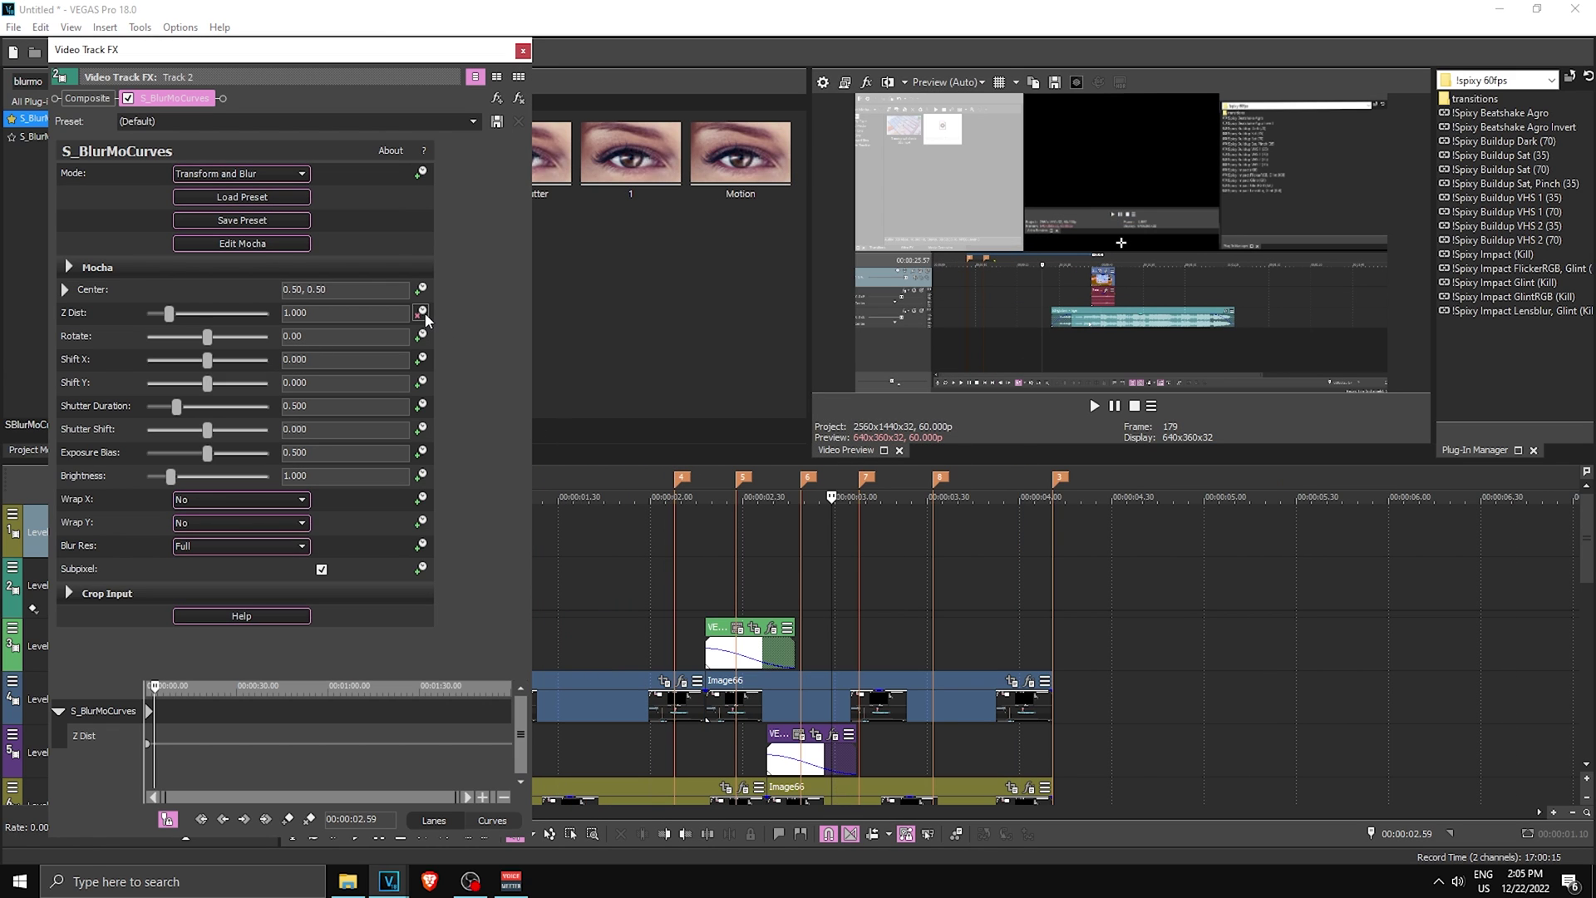
left_click(1046, 526)
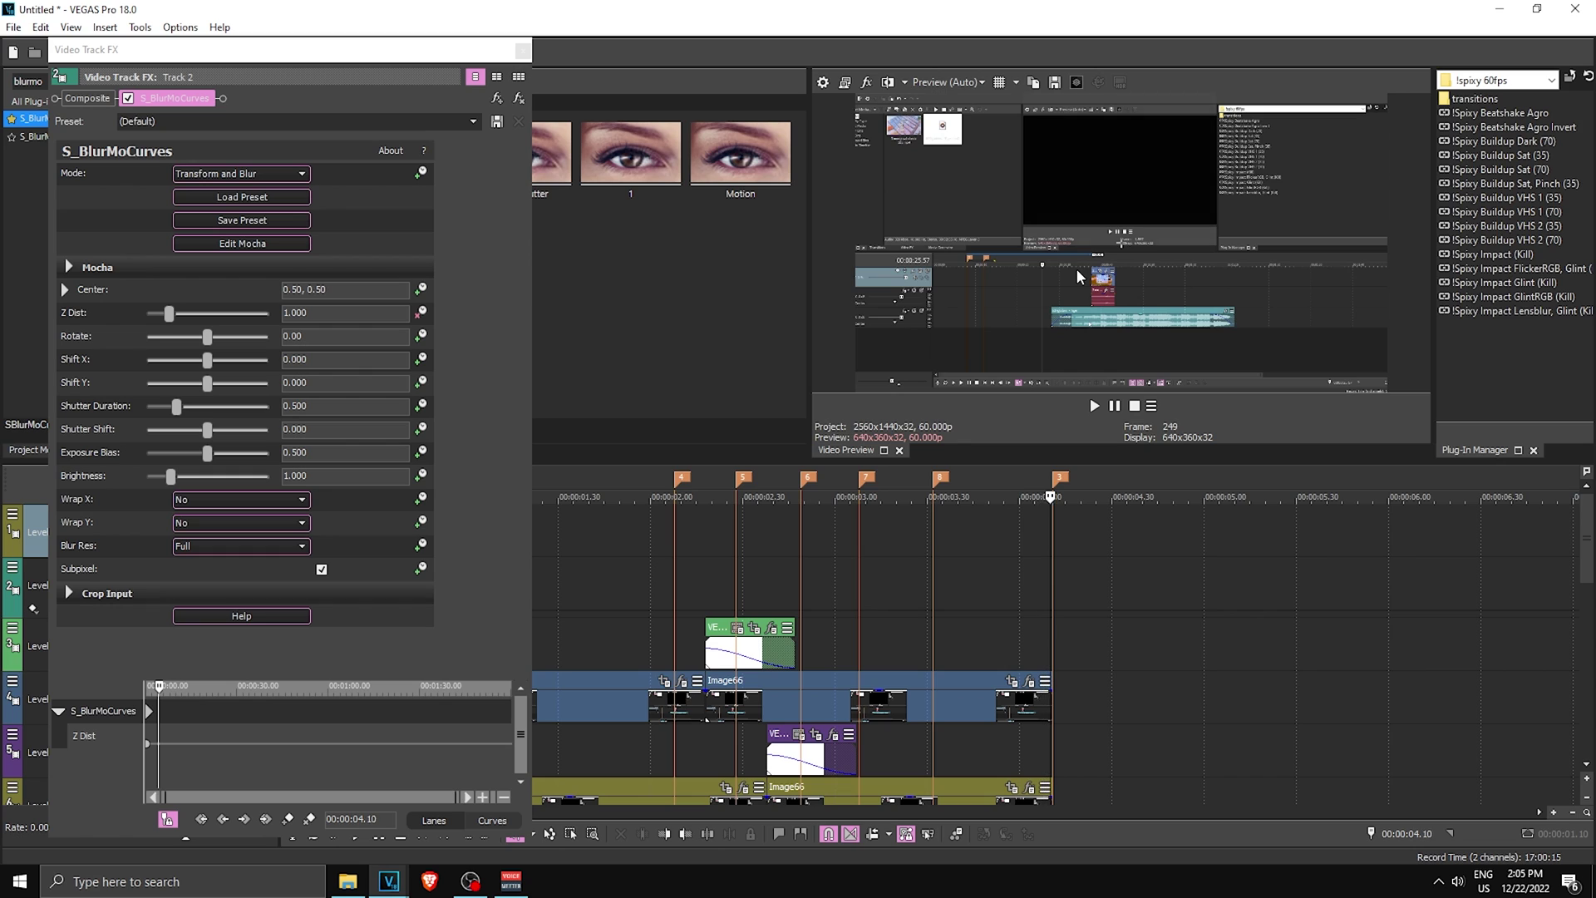
key("Right")
key("Right")
key("Right")
key("Right")
key("Right")
key("Right")
key("Left")
key("Left")
key("Left")
key("Left")
key("Left")
key("Left")
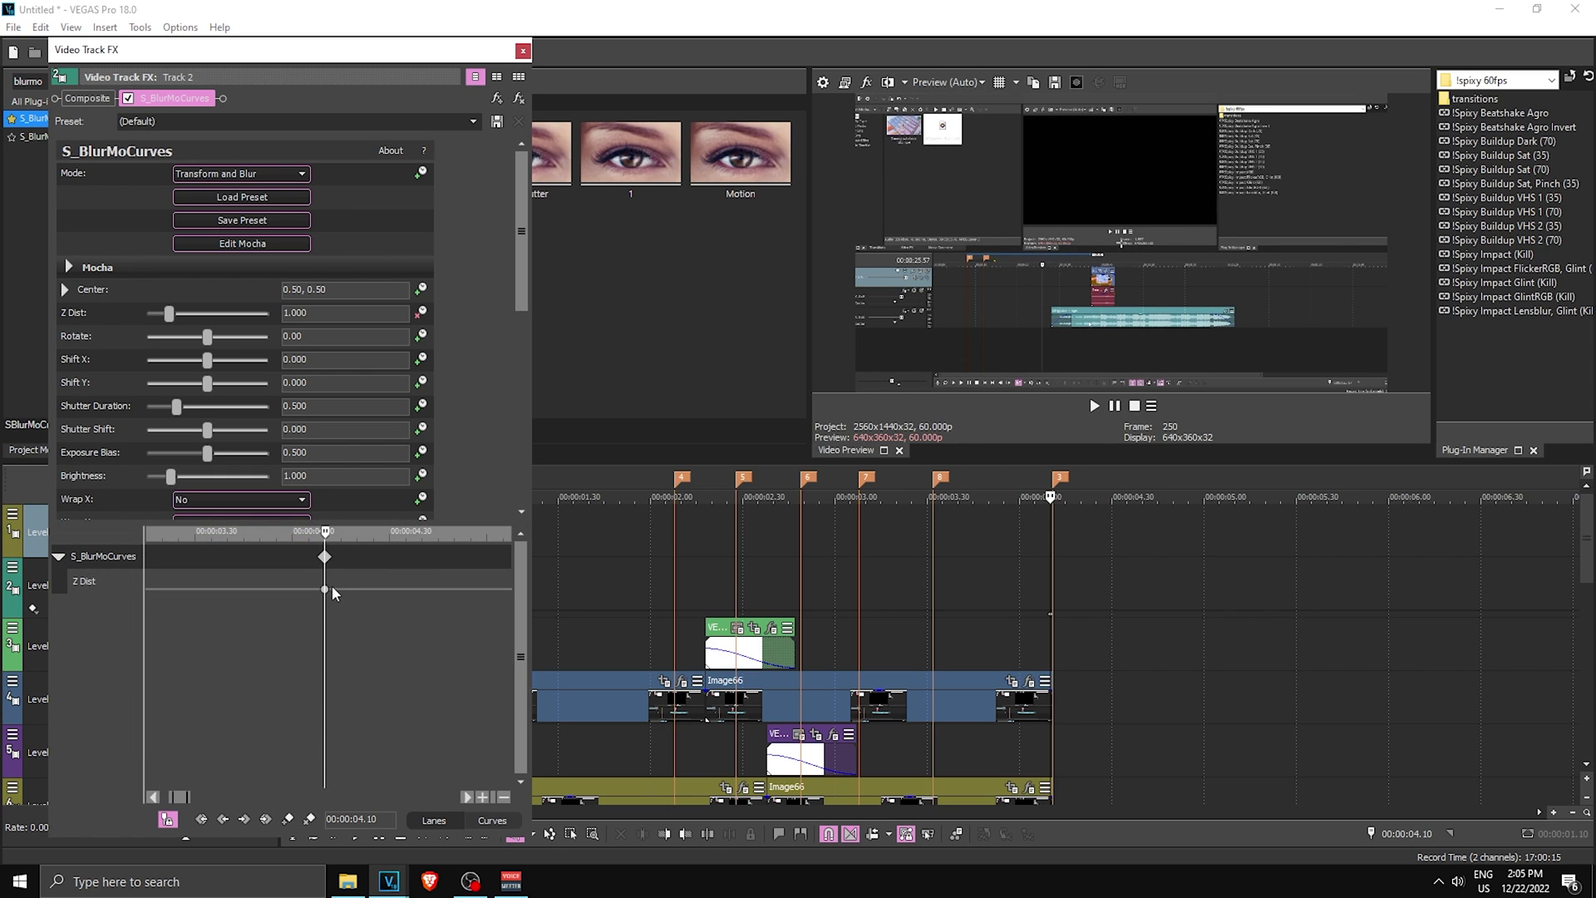
double_click(325, 589)
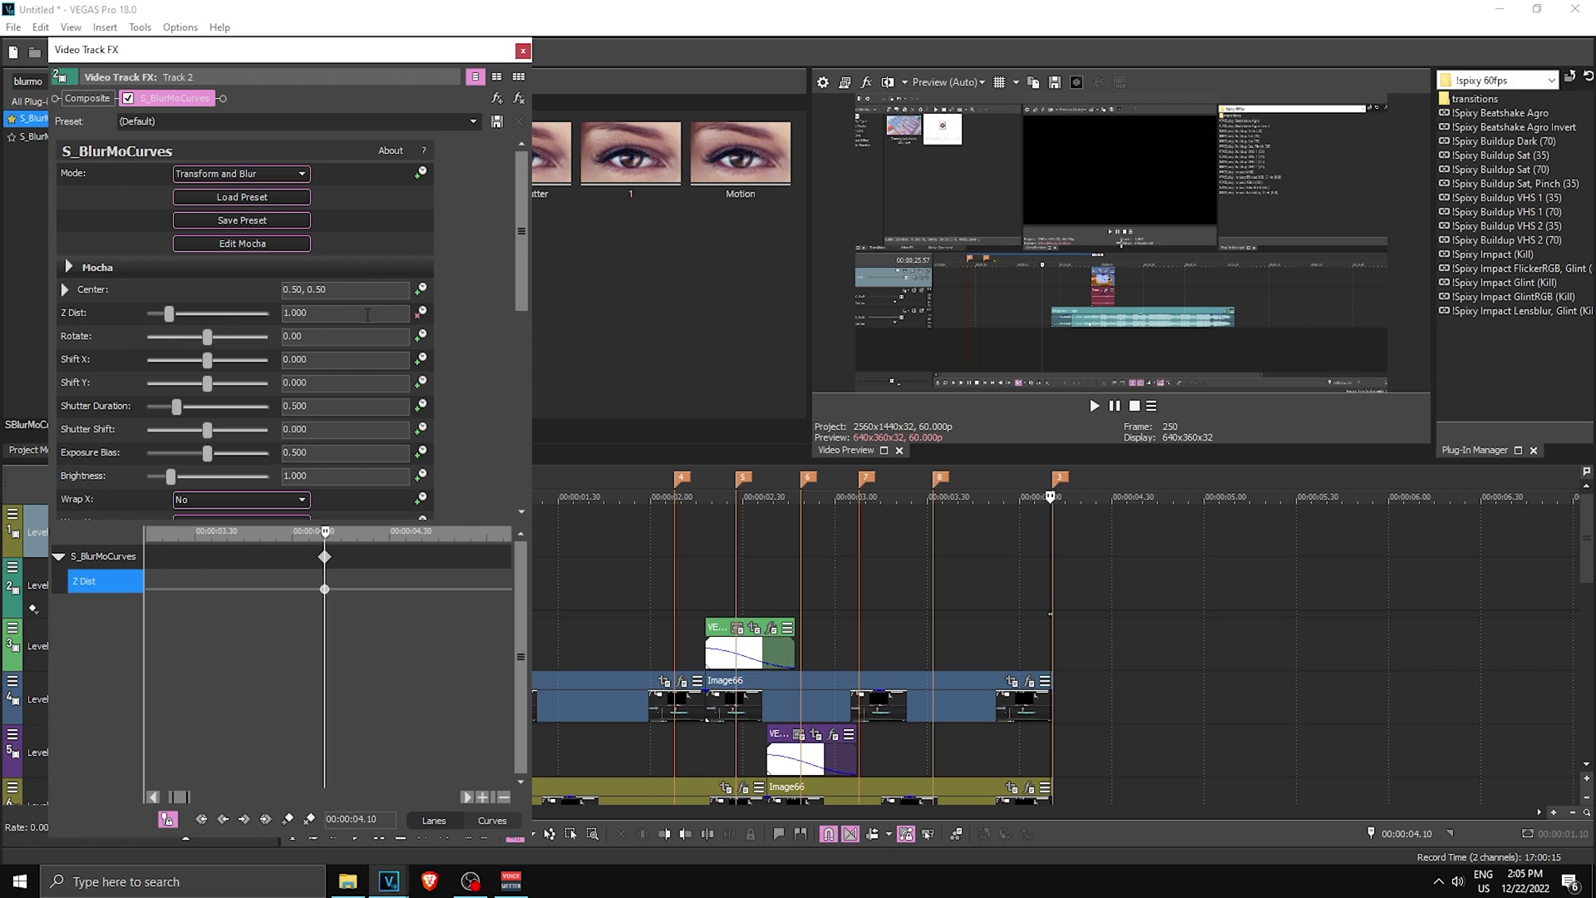
type("0.9")
key("Return")
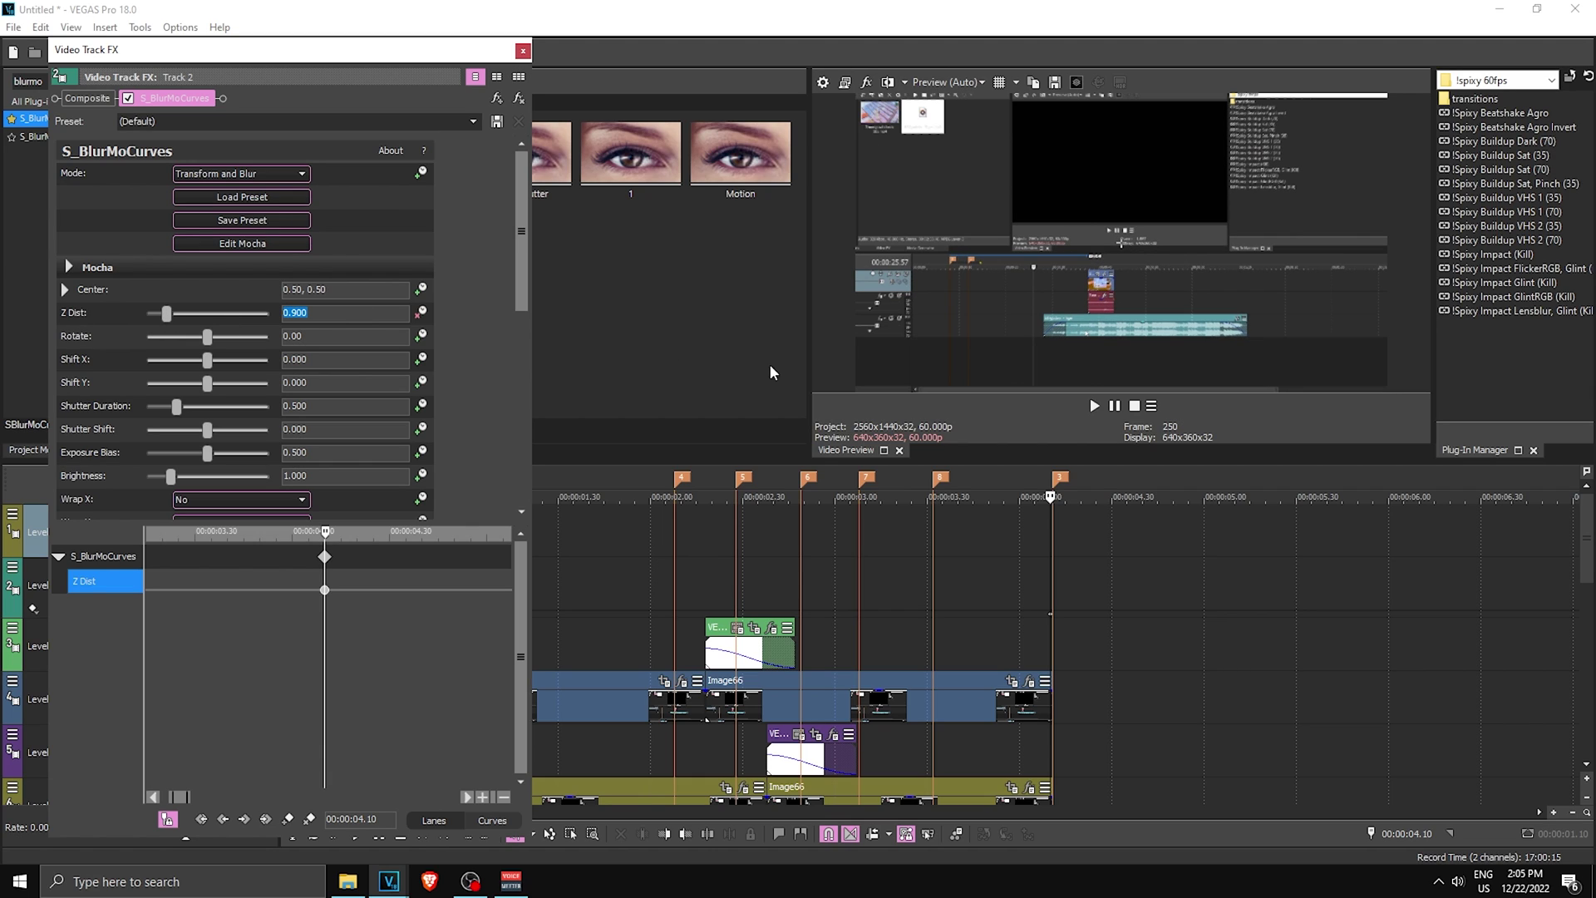
Set a Z Dist keyframe of 1 at 00:00:04.11 in track 2's S_BlurMoCurves
left_click(1068, 260)
scroll(1068, 260, "up", 4)
key("Right")
left_click(349, 309)
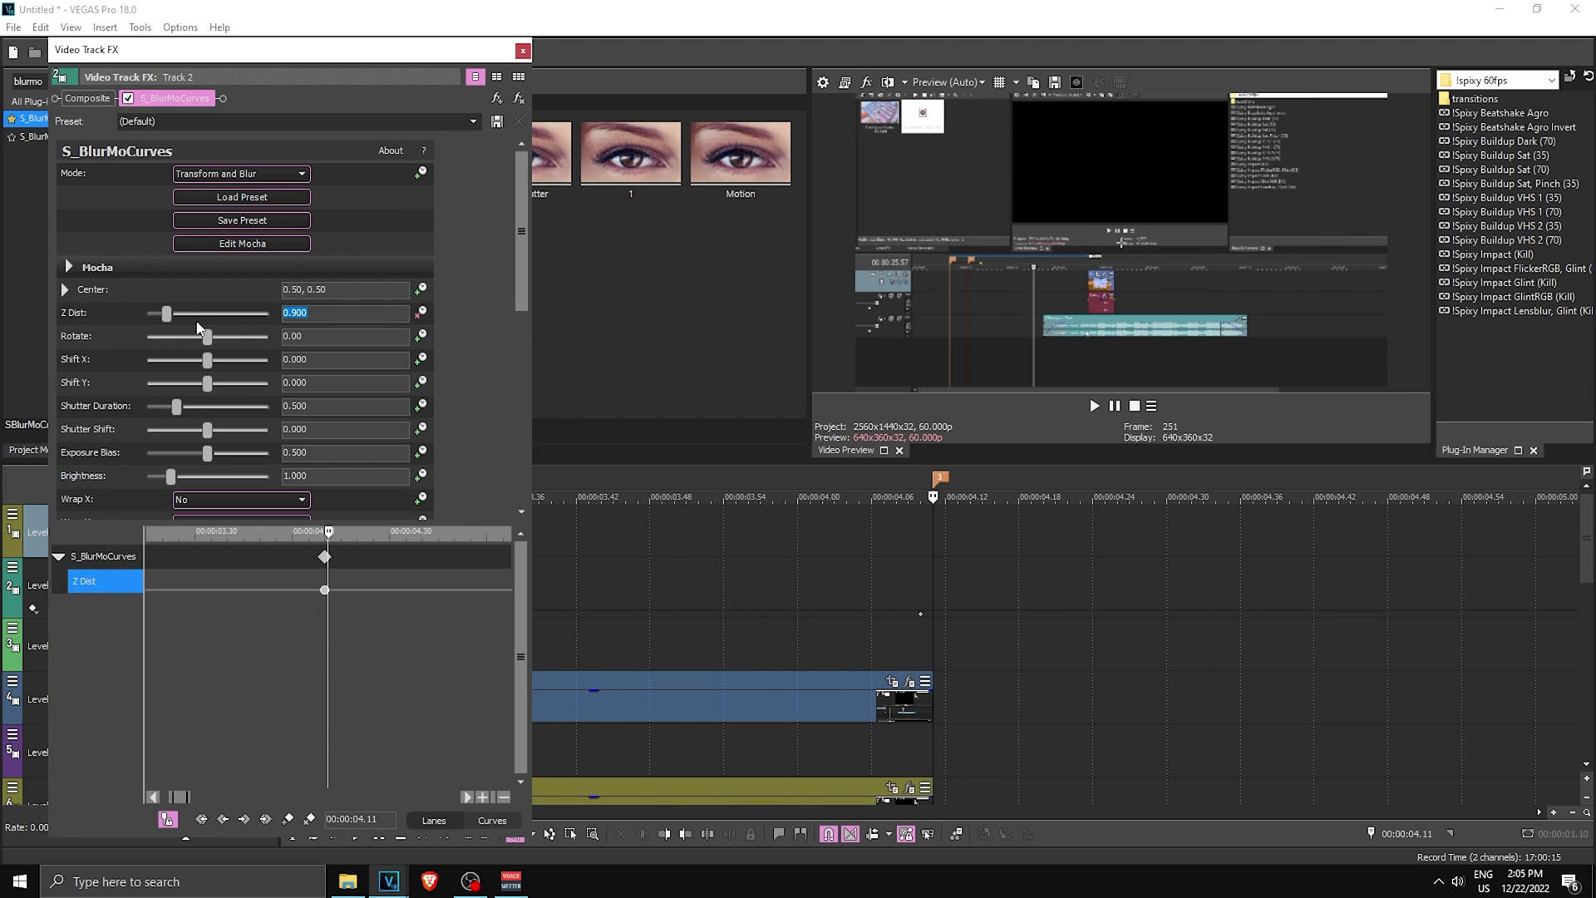
type("1")
left_click(981, 307)
scroll(148, 601, "down", 6)
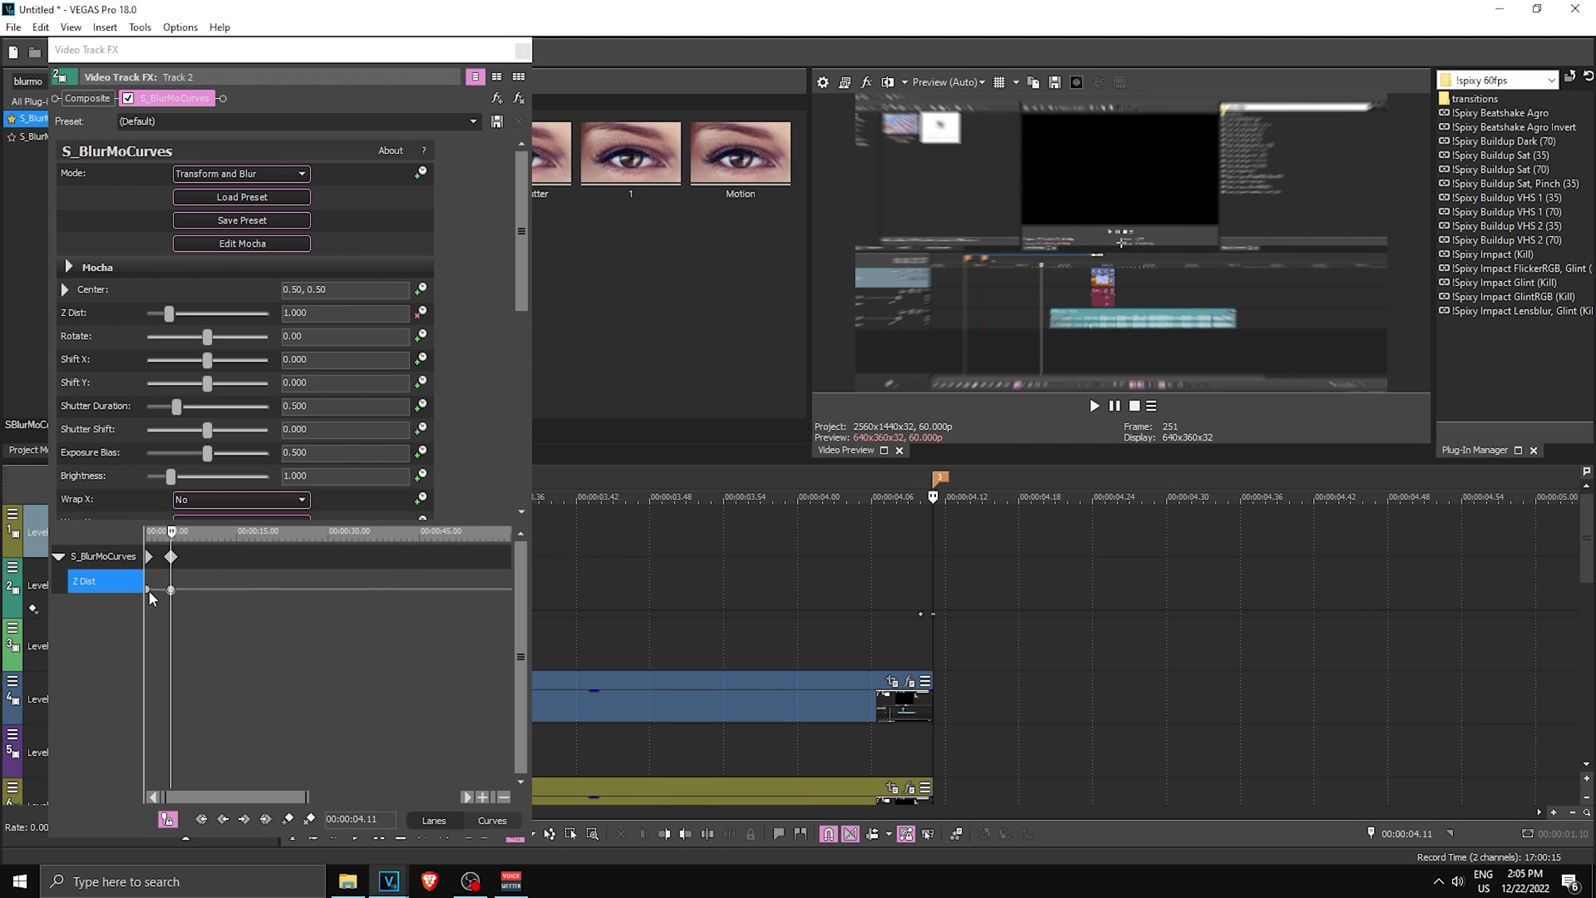
Change the first Z Dist keyframe at 00:00:00.00 to Fast Fade and close the track effects window
left_click(148, 590)
right_click(148, 589)
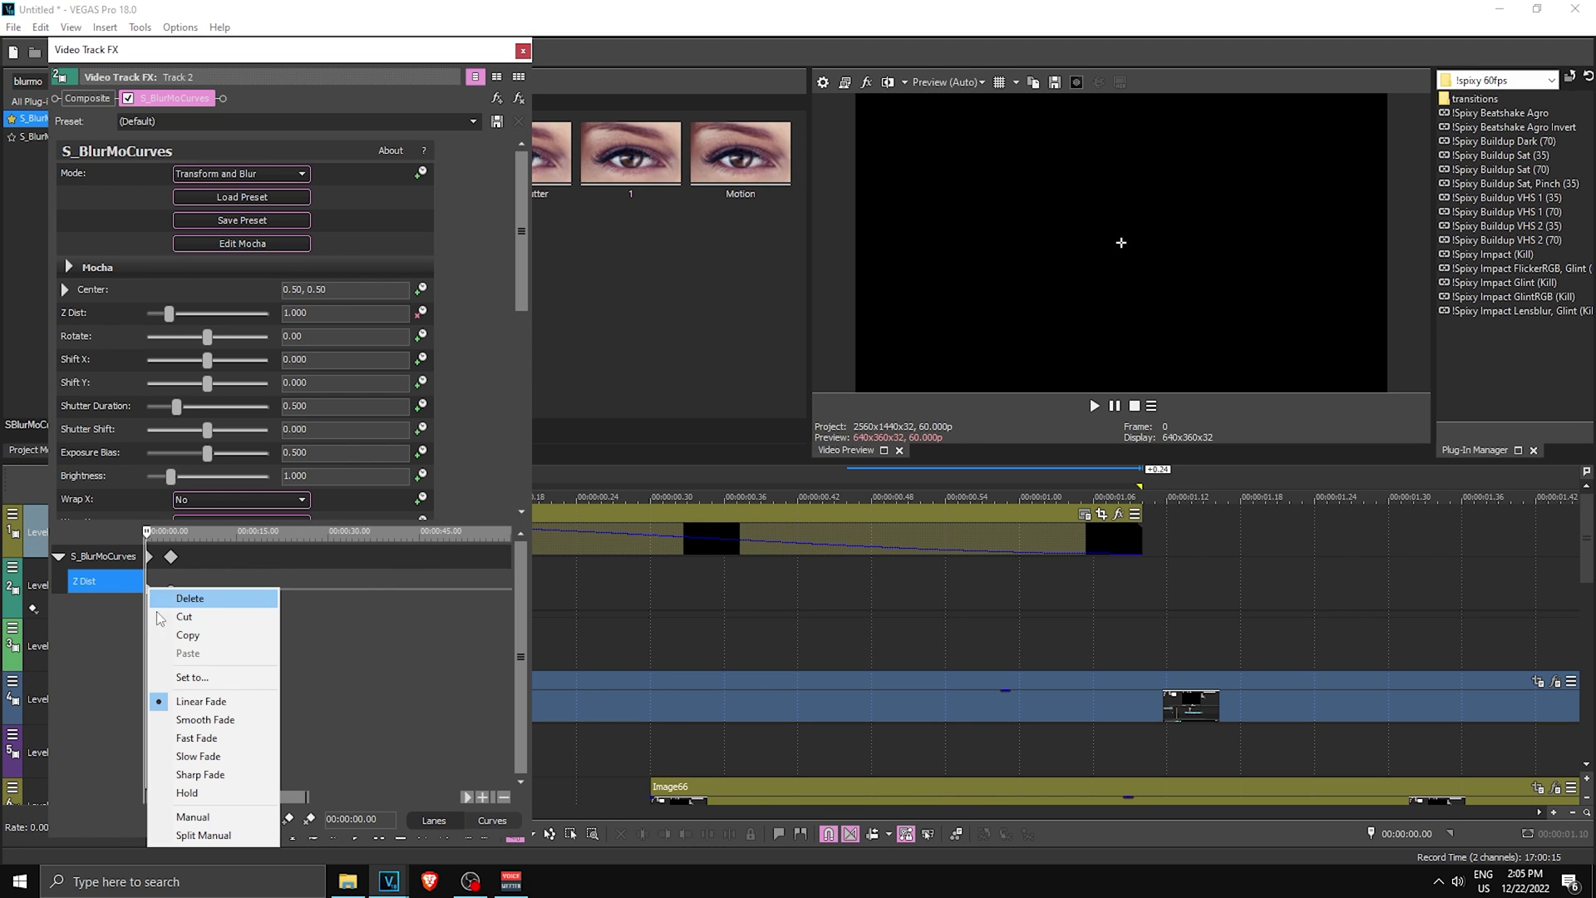
left_click(197, 735)
left_click_drag(156, 613, 170, 613)
left_click(523, 50)
Search the video effects for "shake", add S_Shake's "suttle shake" preset to track 2, and place it before S_BlurMoCurves
left_click_drag(63, 81, 1, 90)
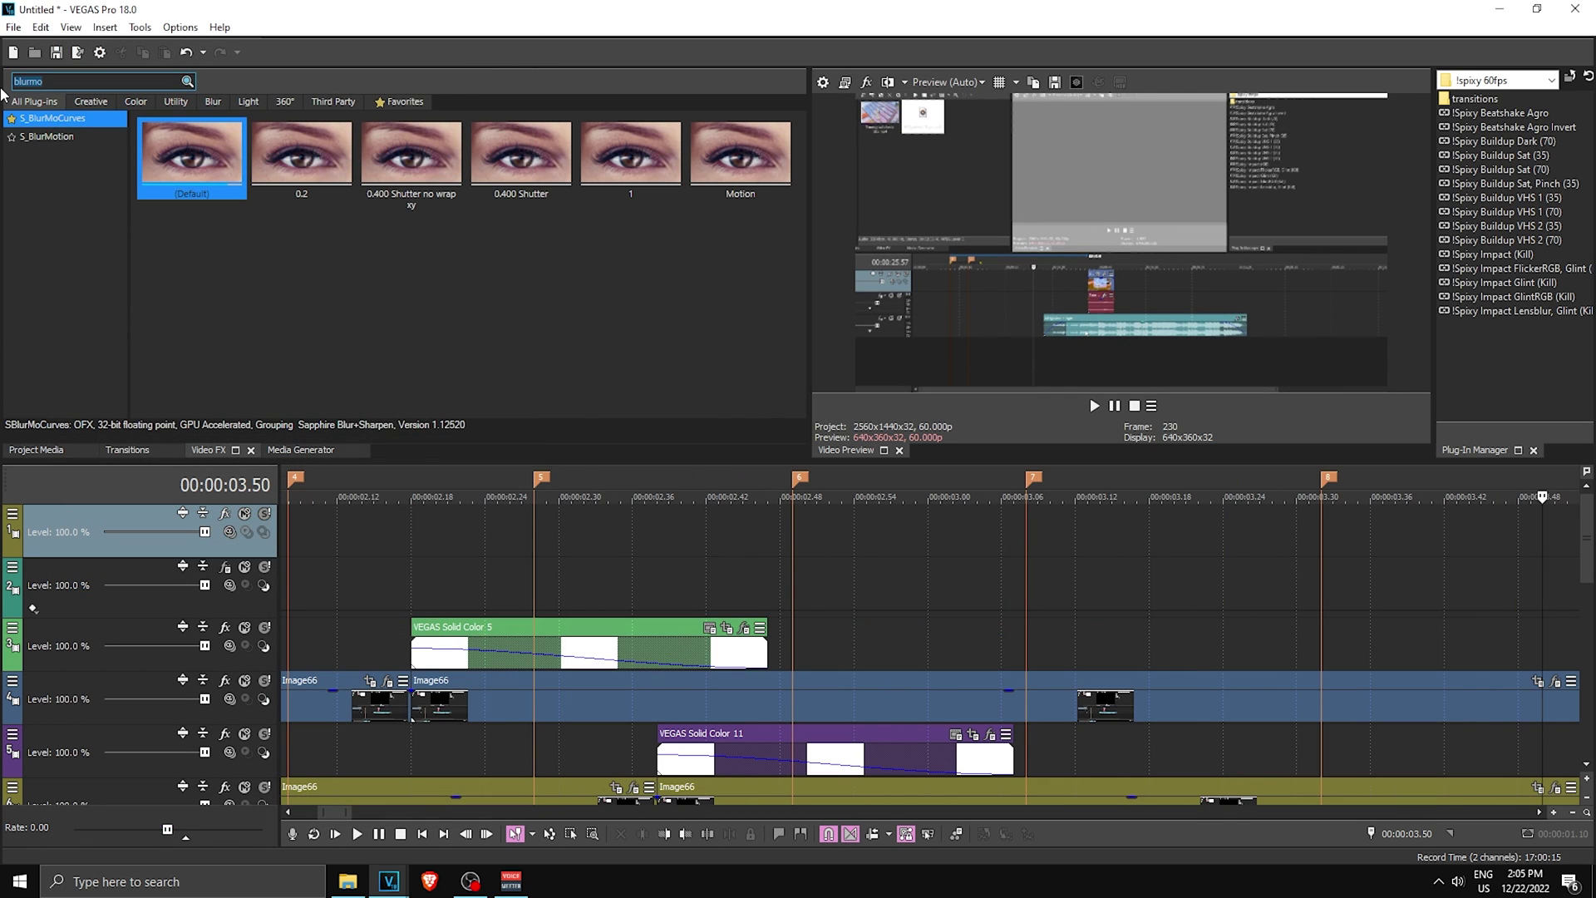
type("shake")
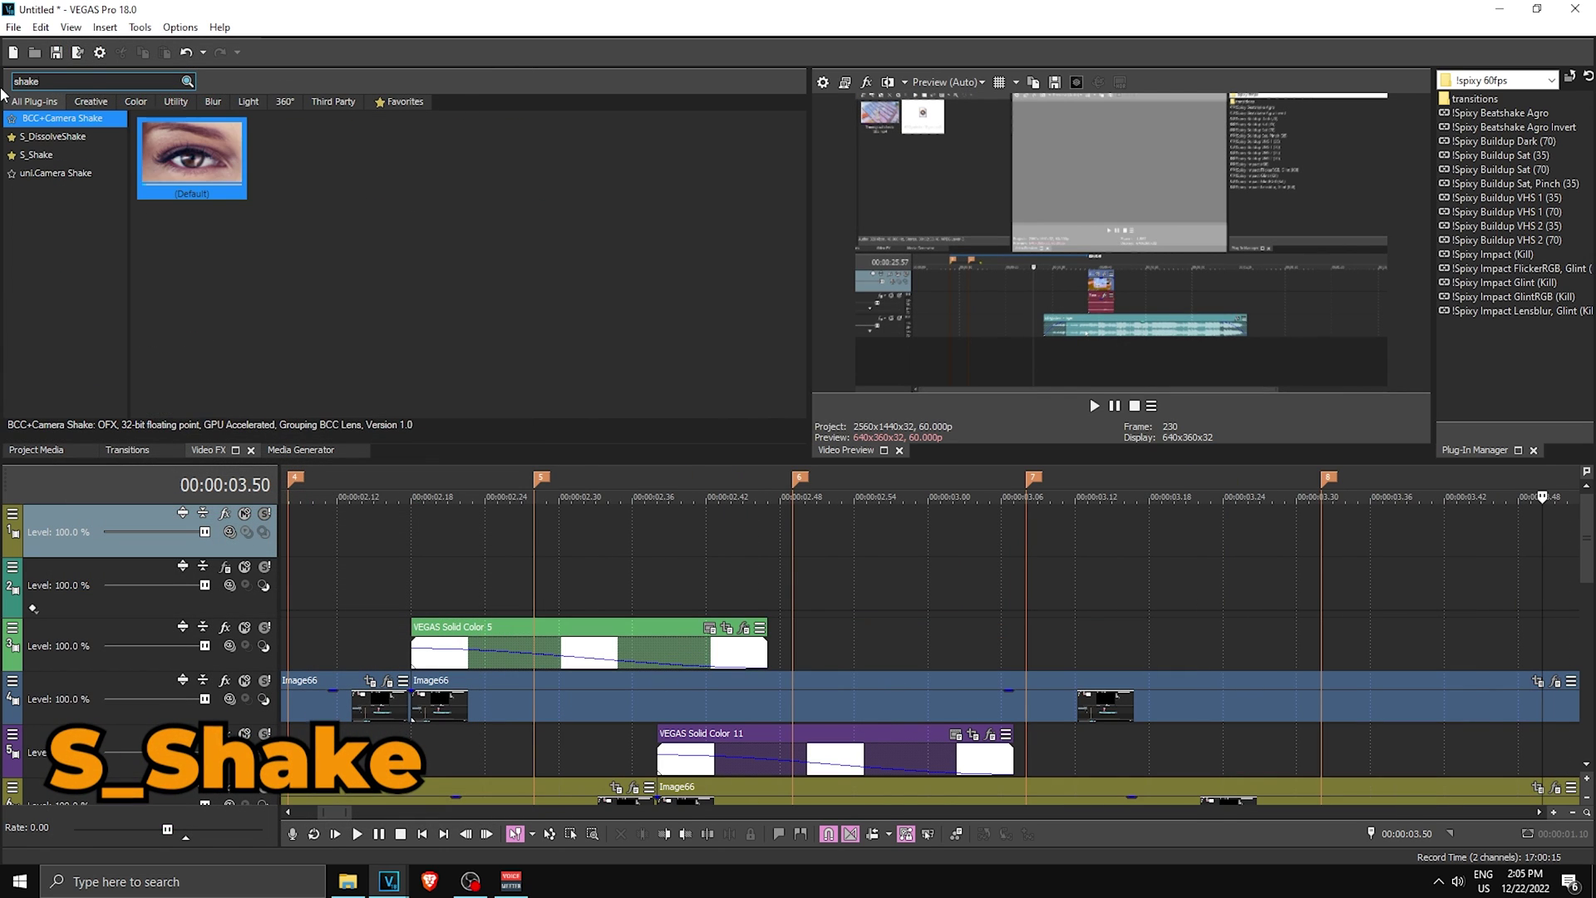
left_click(48, 155)
scroll(410, 274, "down", 2)
left_click_drag(410, 287, 118, 572)
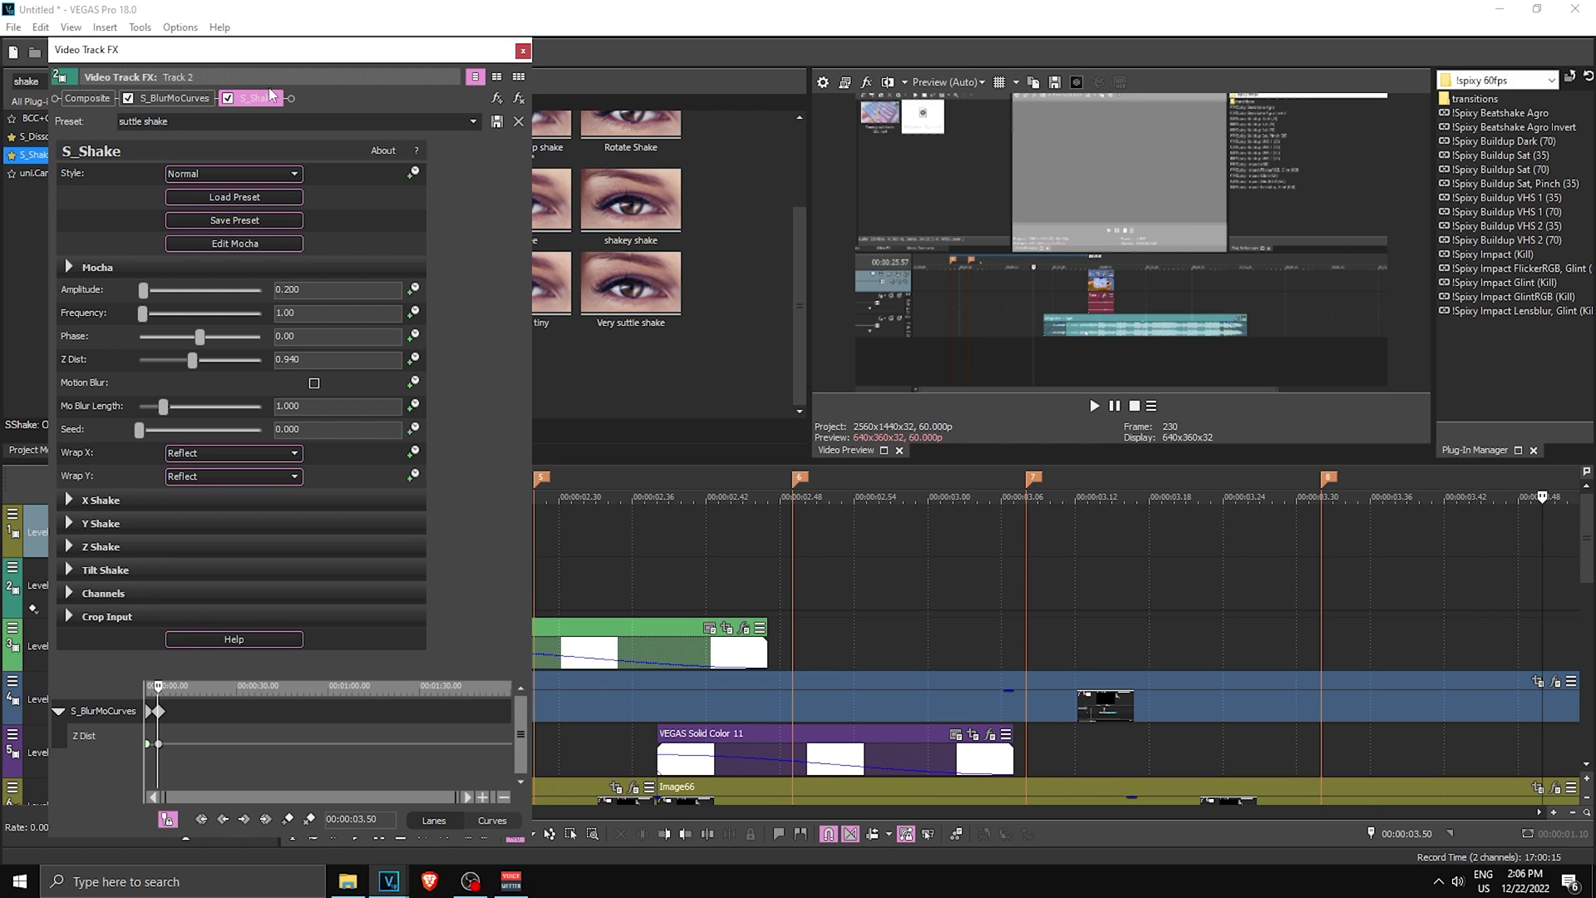
left_click_drag(135, 102, 133, 104)
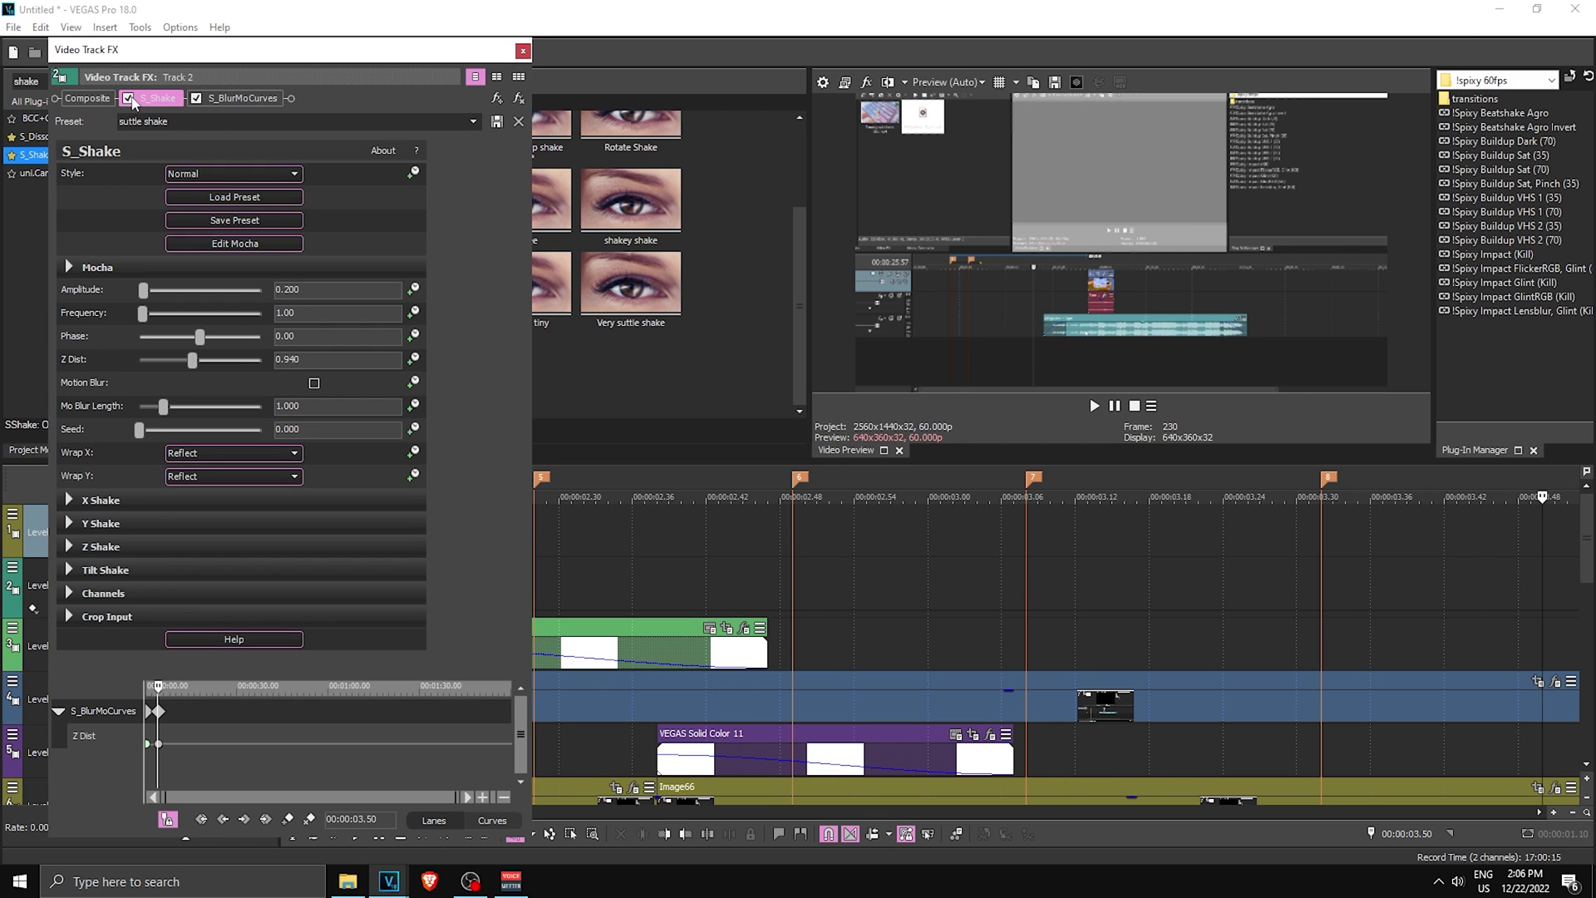
Set the Z Dist of track 2's S_Shake to 1.000
left_click(1014, 281)
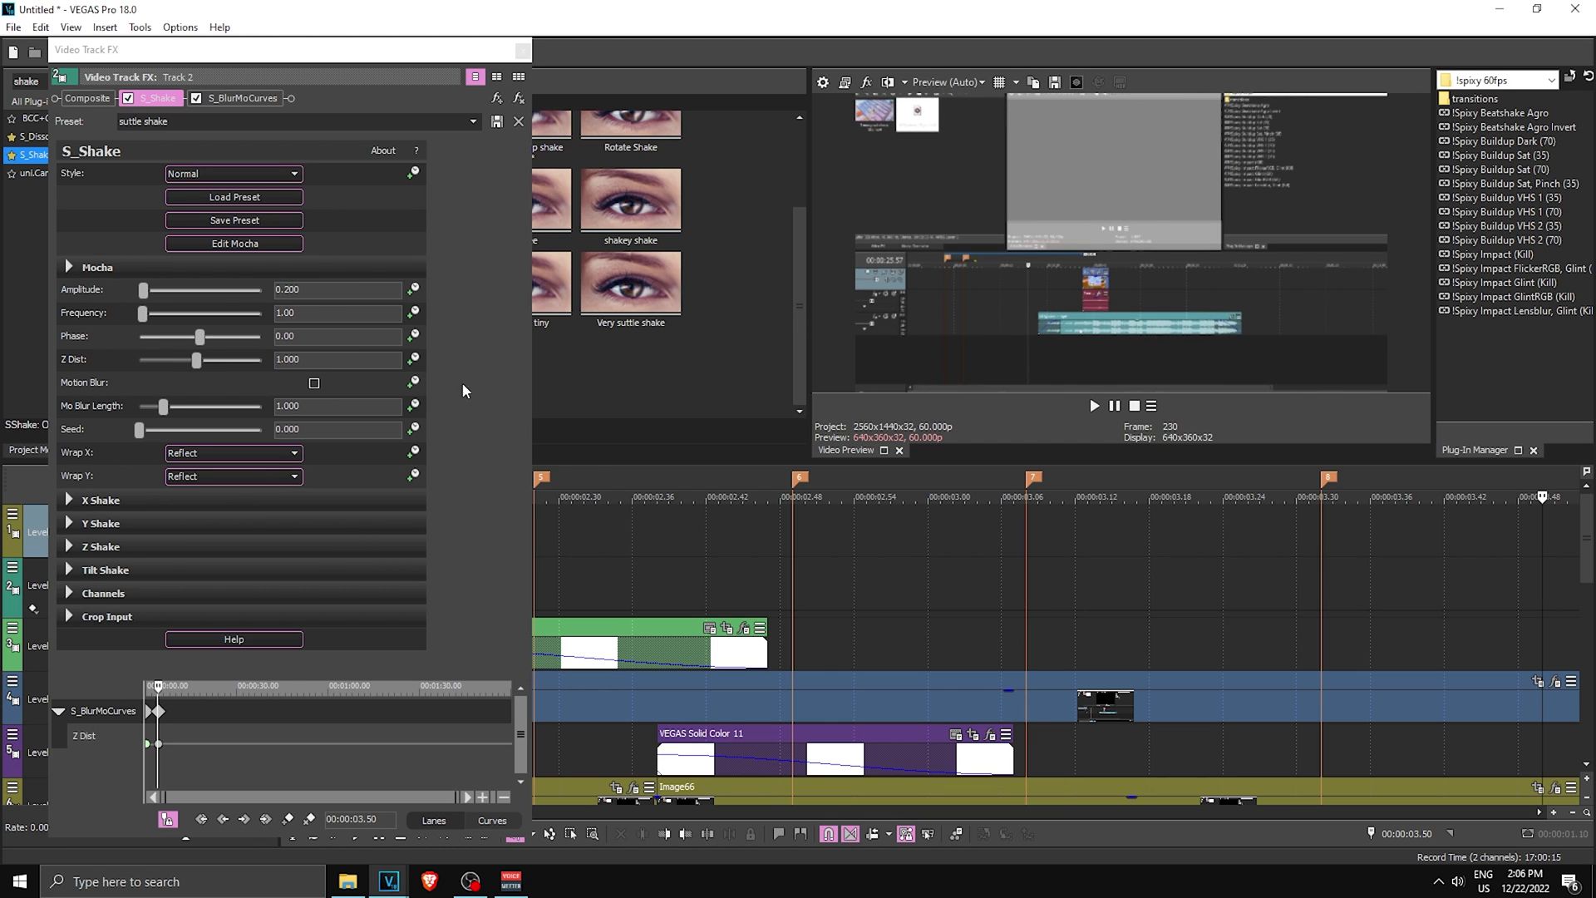
scroll(837, 627, "down", 4)
mouse_move(315, 49)
left_mouse_down()
mouse_move(510, 96)
mouse_move(311, 54)
left_mouse_up()
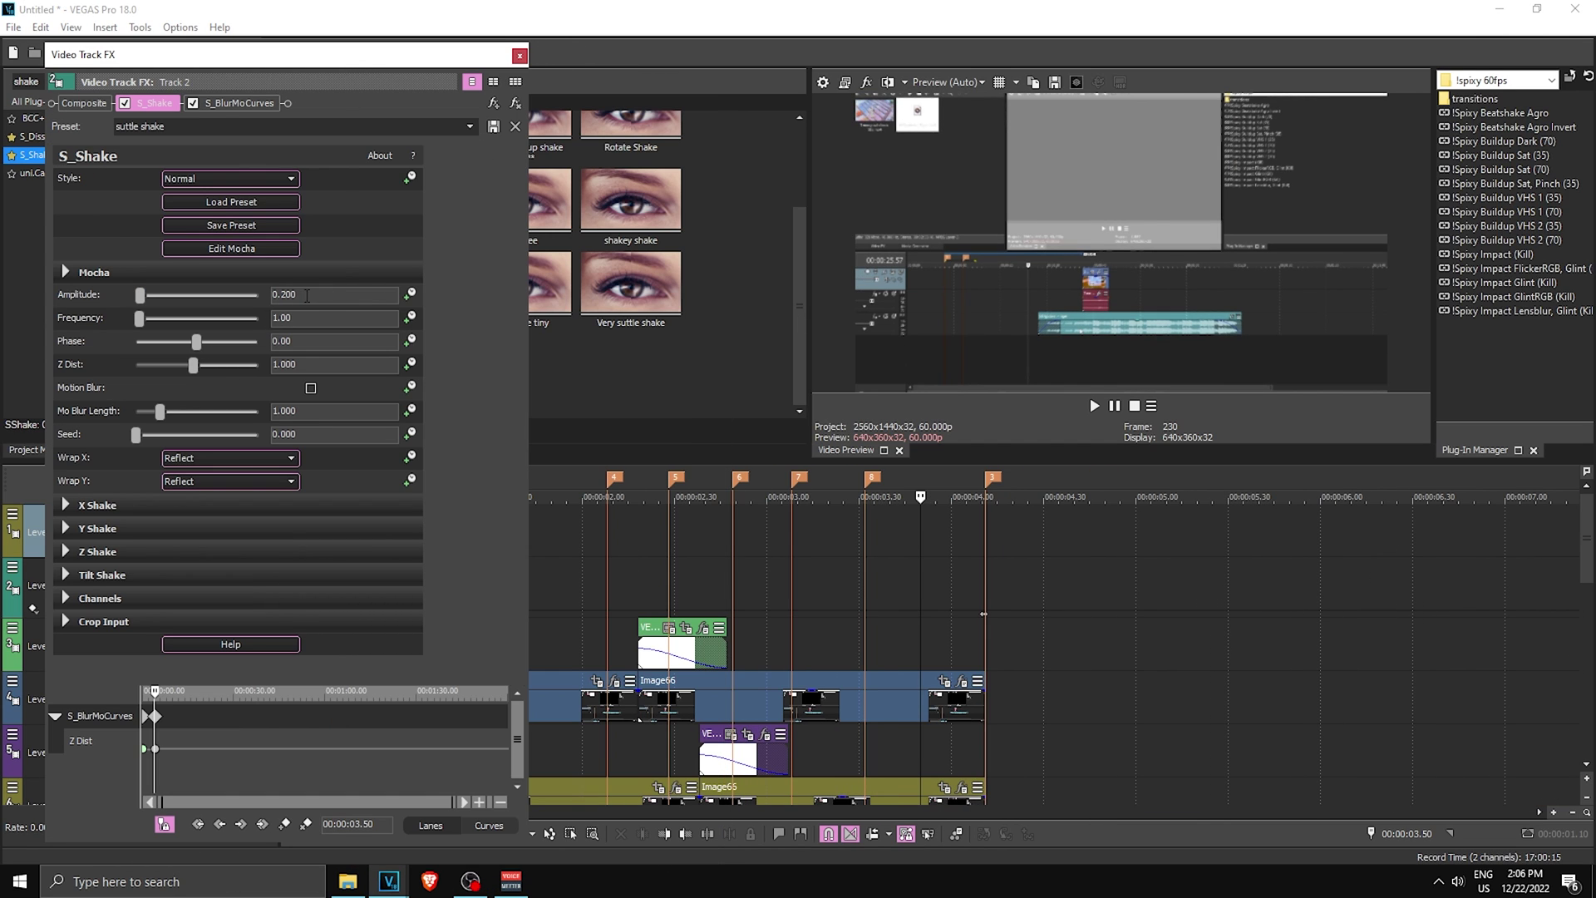
Enable animation of S_Shake's Amplitude and add a keyframe of about 0.442 at 00:00:04.11
left_click(410, 292)
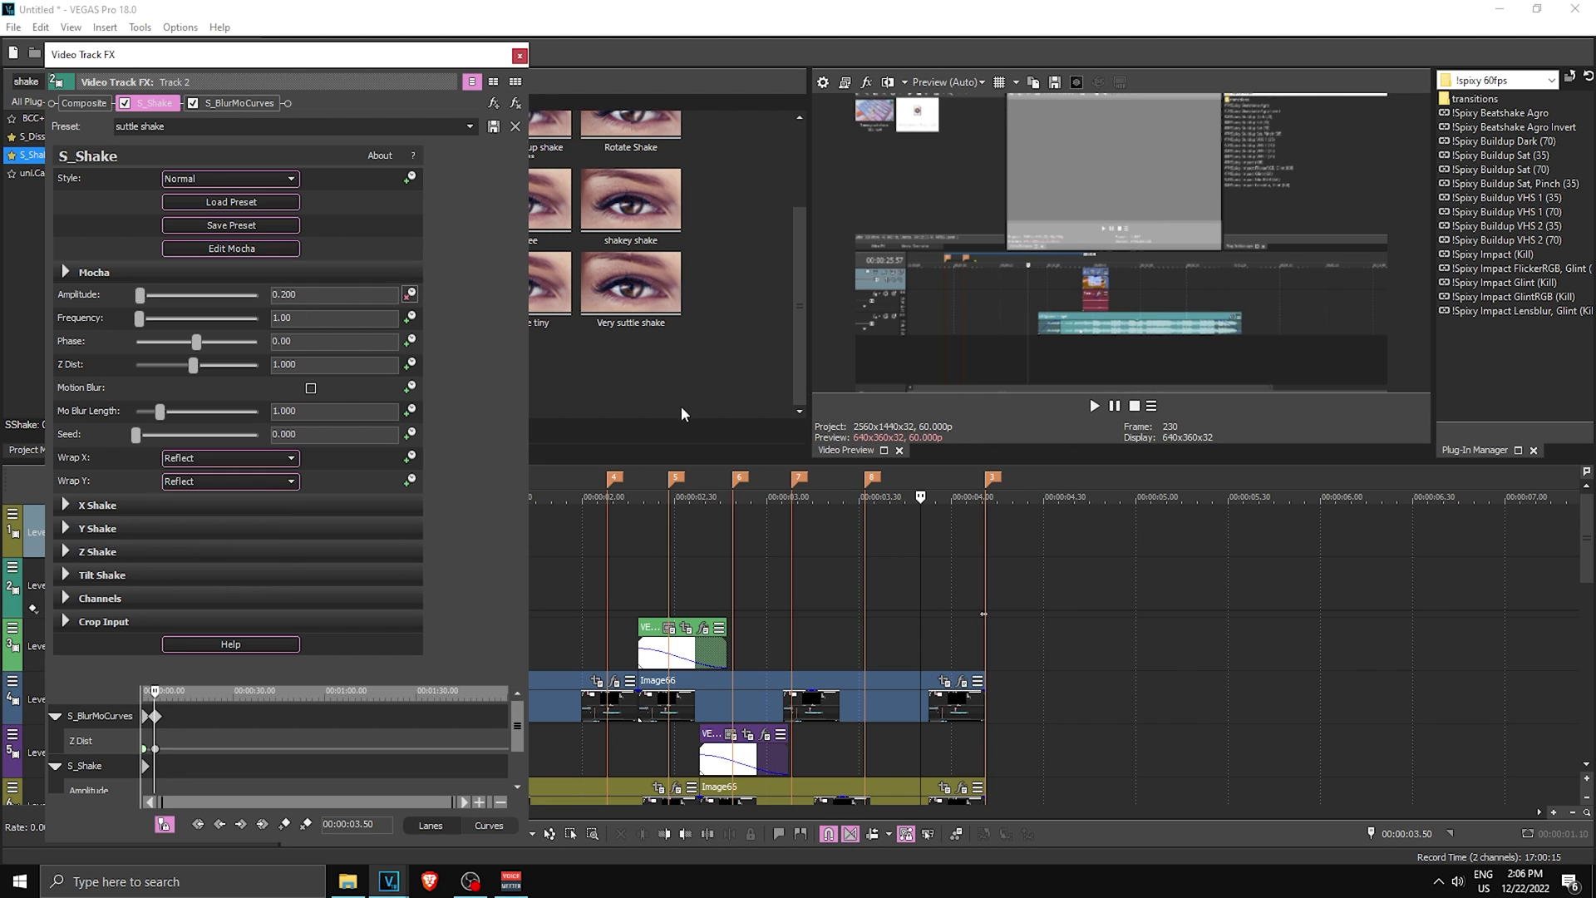
left_click(985, 573)
scroll(1046, 570, "up", 3)
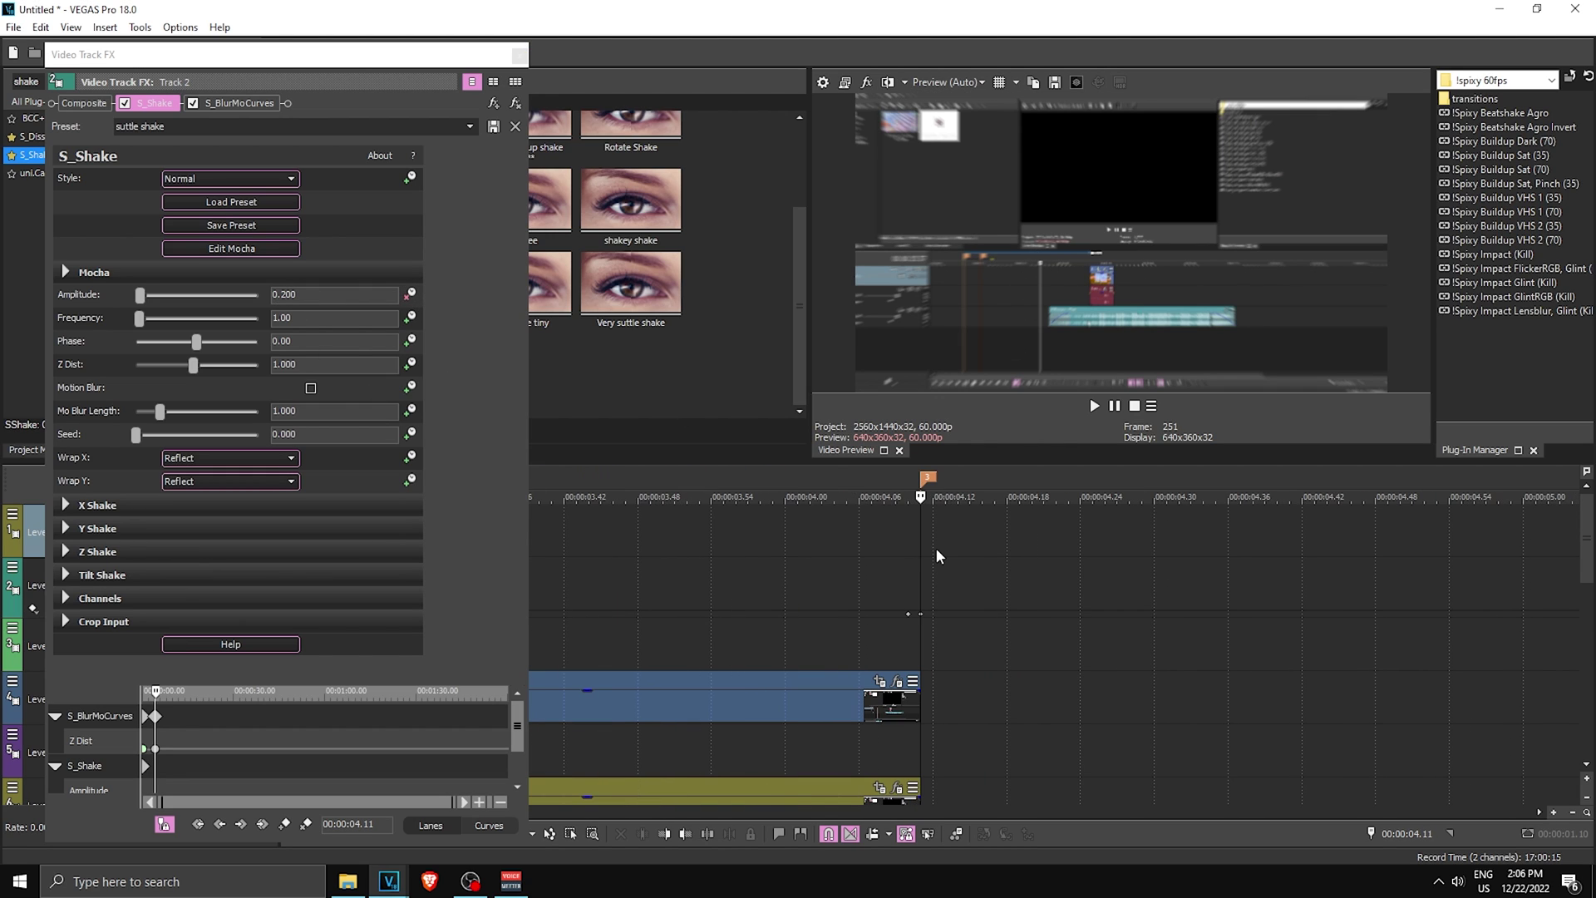
scroll(935, 556, "down", 3)
left_click_drag(140, 295, 147, 297)
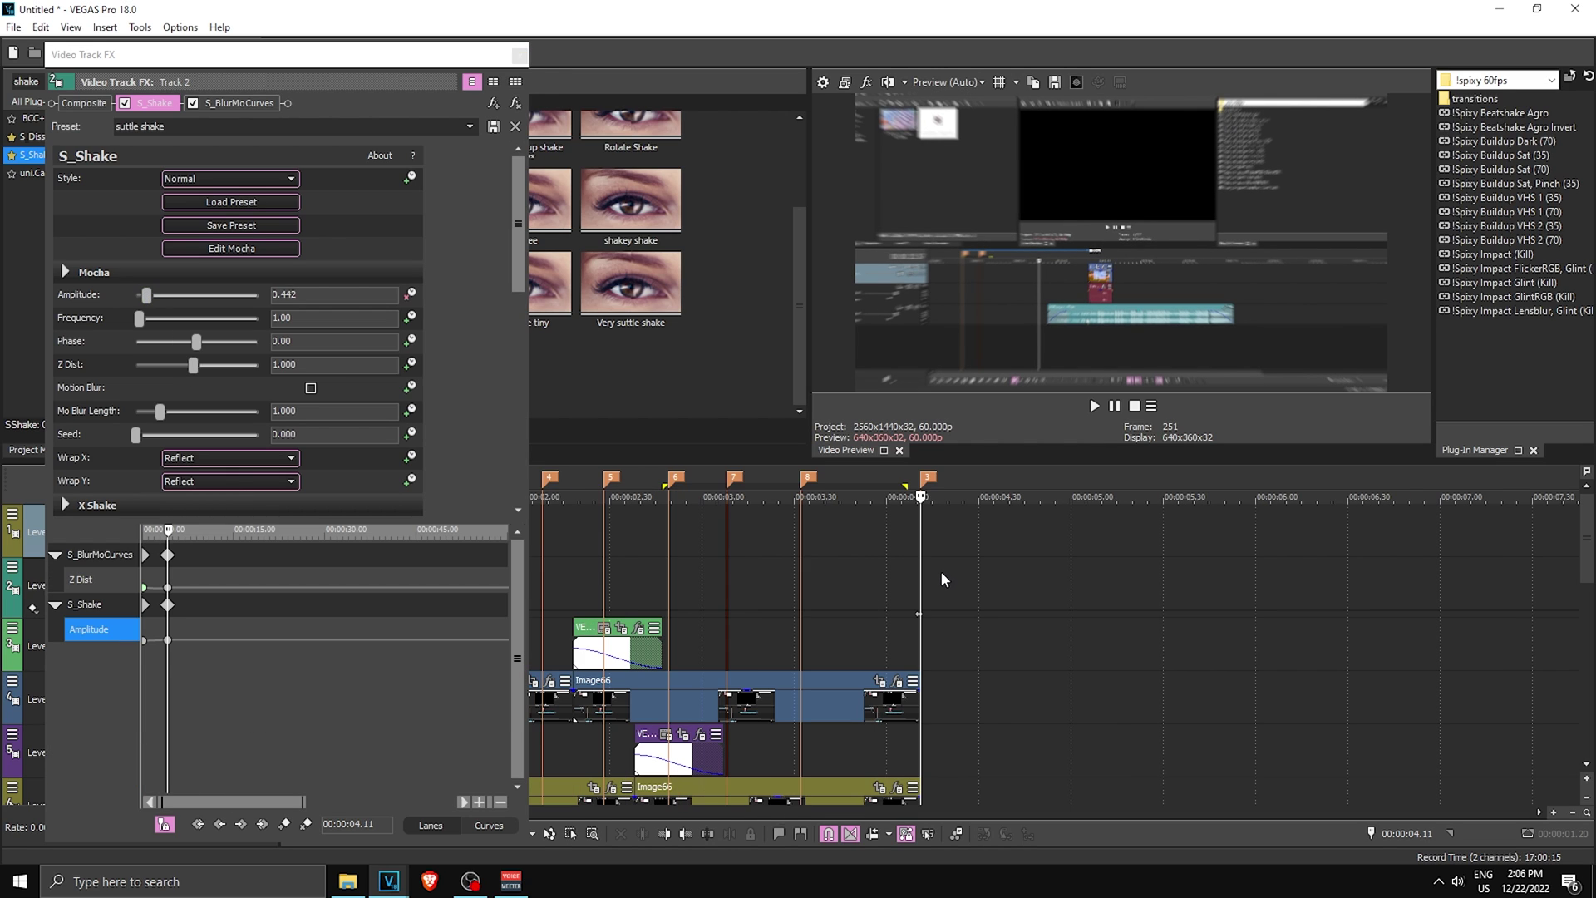
Play on to 00:00:04.35 and set an S_Shake Amplitude keyframe of 0.1 there
key("space")
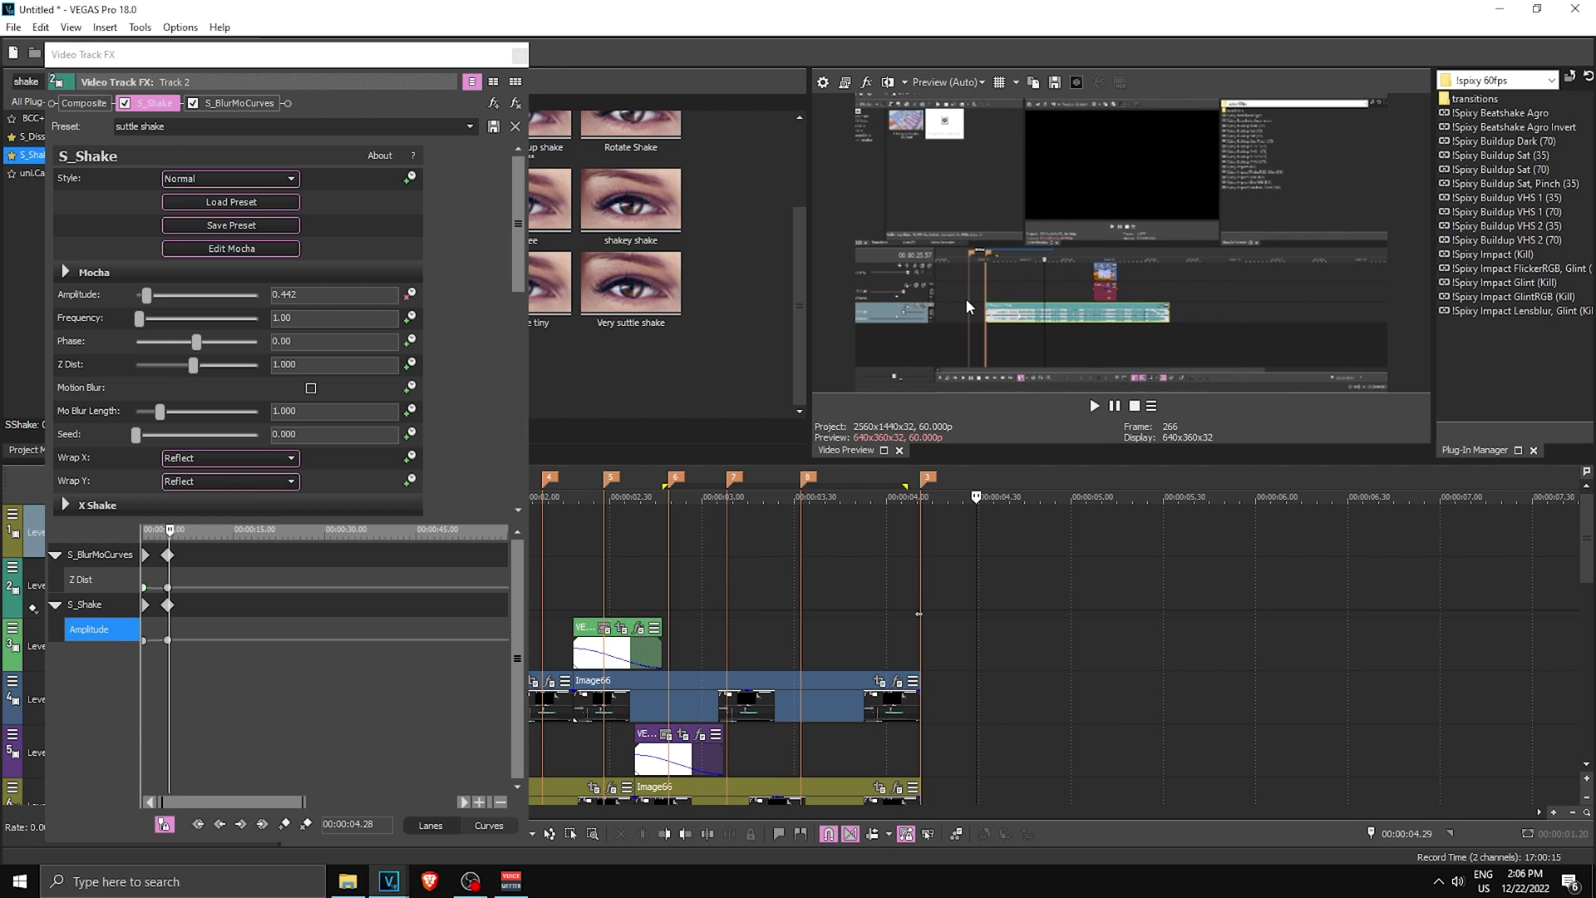
key("space")
left_click_drag(308, 294, 199, 295)
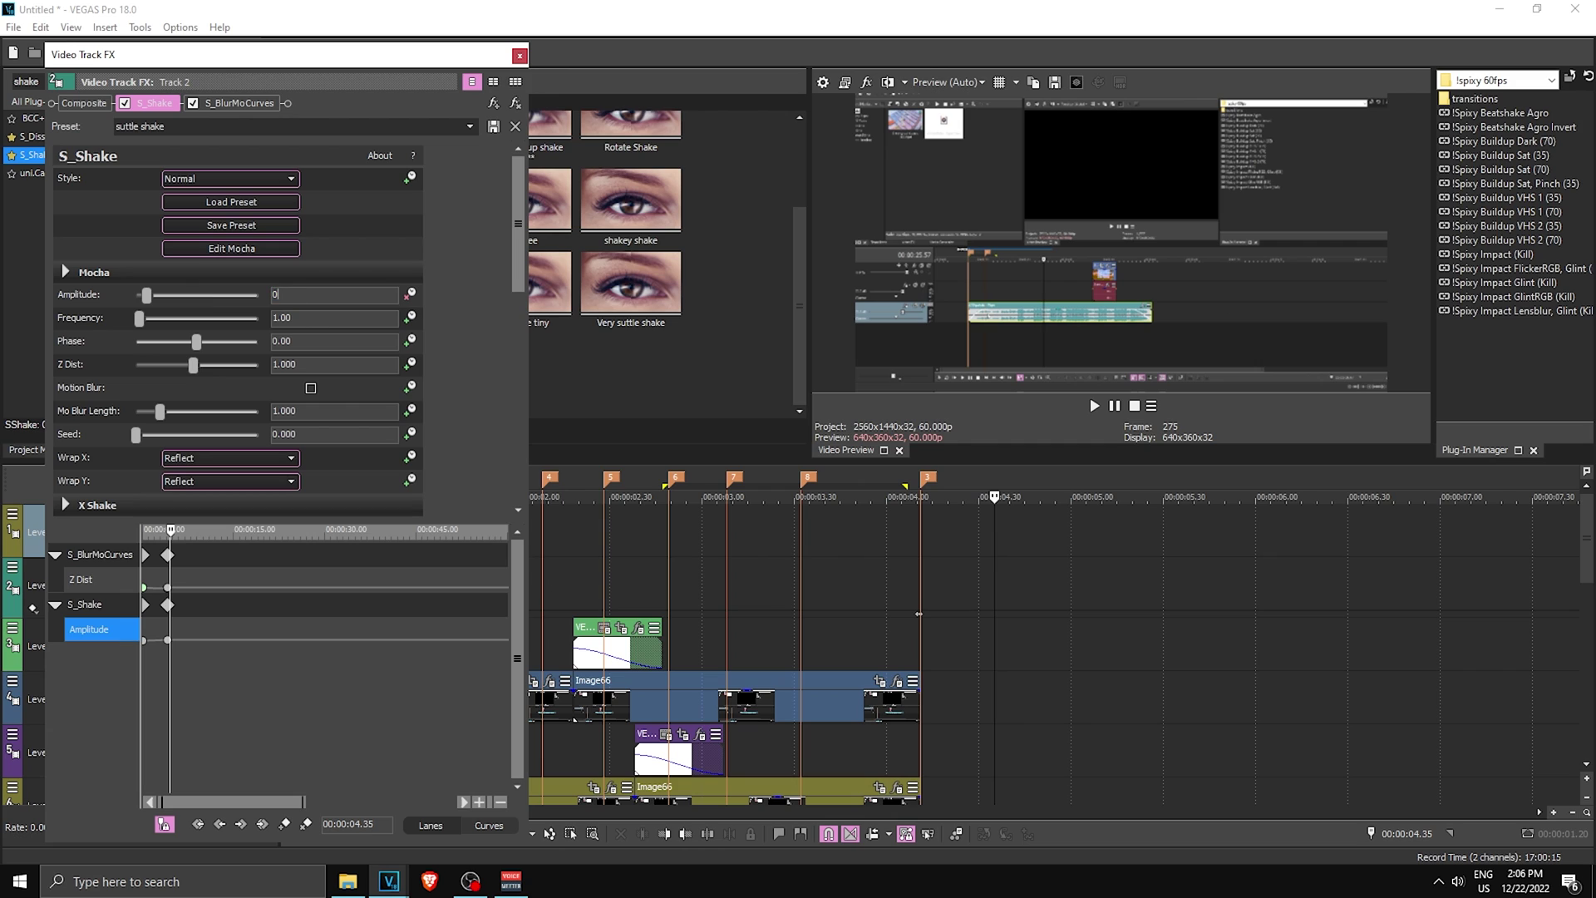
type("0.1")
key("Return")
Add an S_Shake Amplitude keyframe of about 0.306 at 00:00:07.58, where the gameplay clip begins
scroll(981, 551, "down", 2)
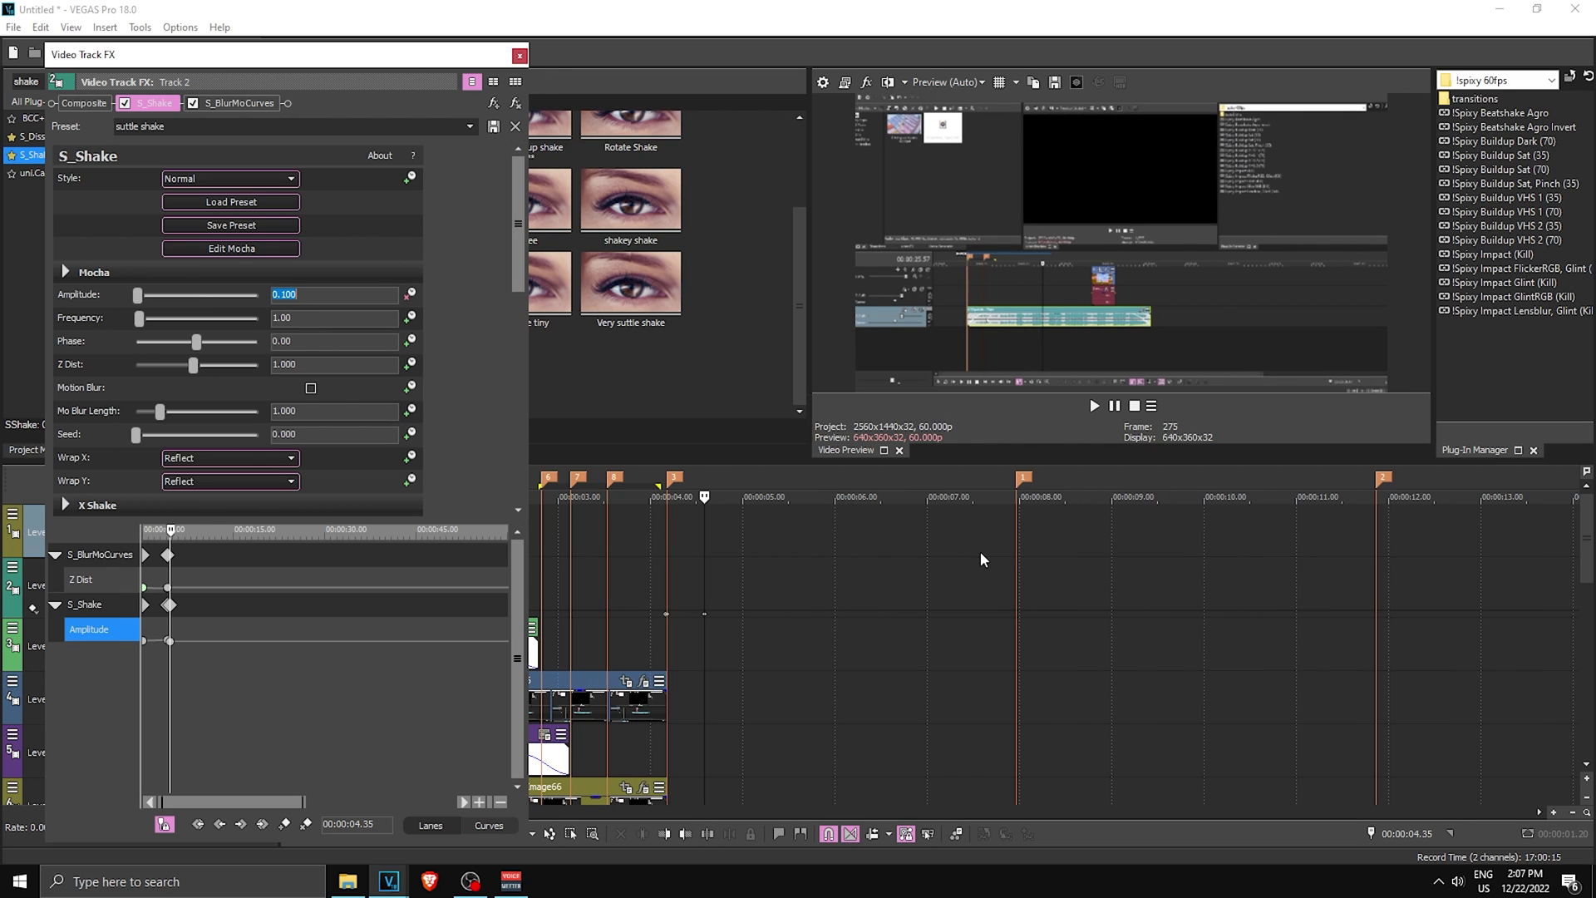
left_click(1013, 536)
key("Left")
key("Left")
key("Left")
key("Left")
key("Left")
key("Left")
key("Left")
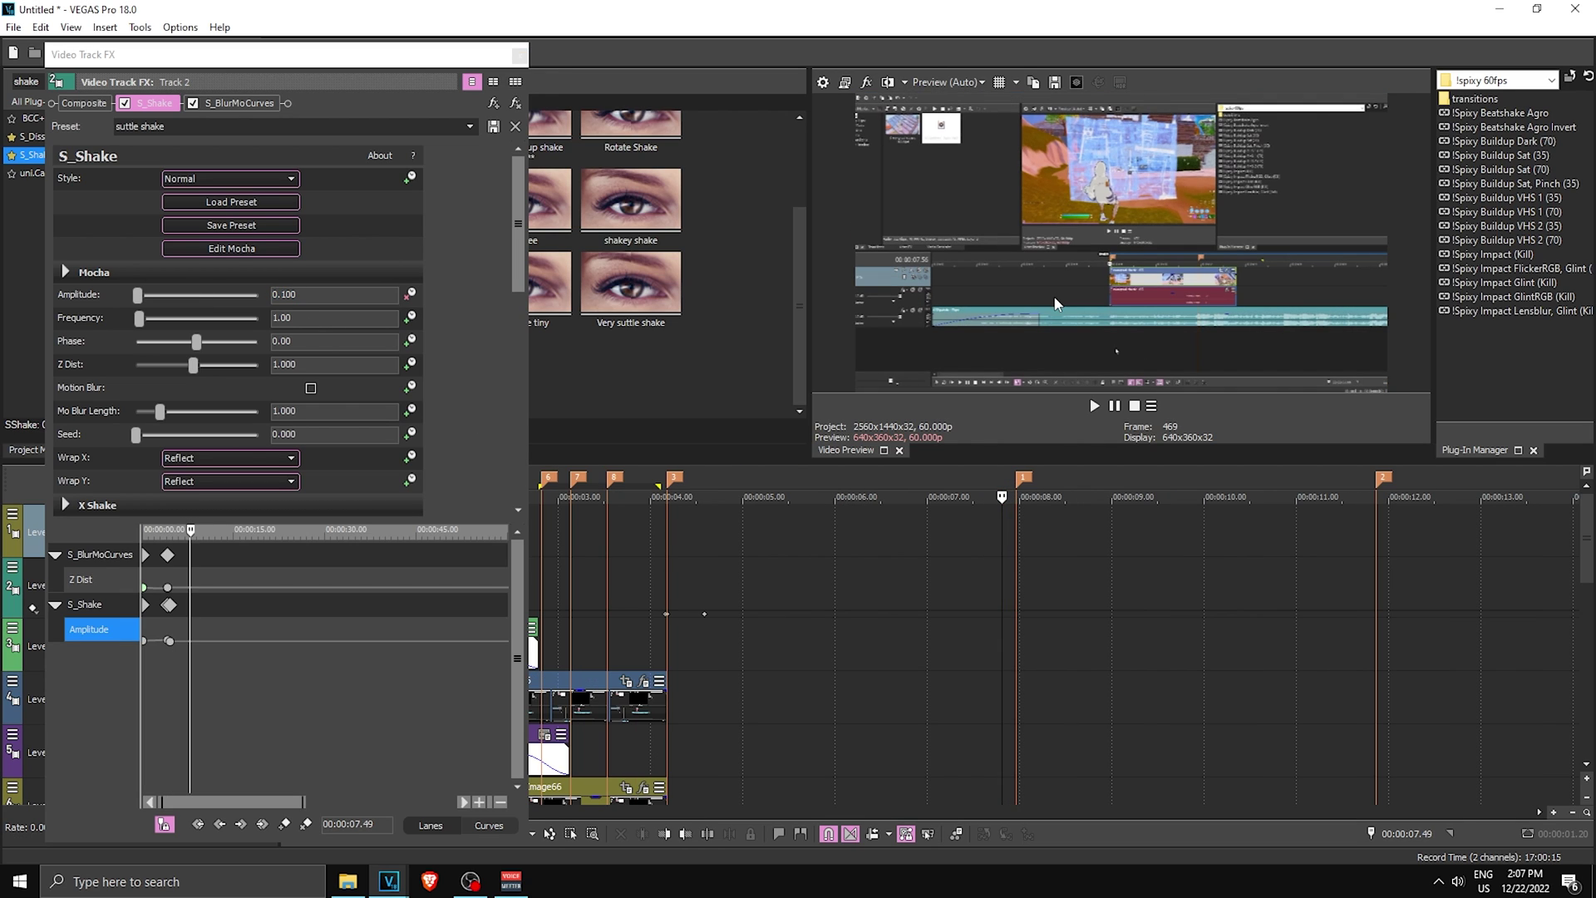
key("Right")
key("Right")
key("Right")
key("Right")
key("Right")
key("Right")
key("Right")
key("Right")
key("Right")
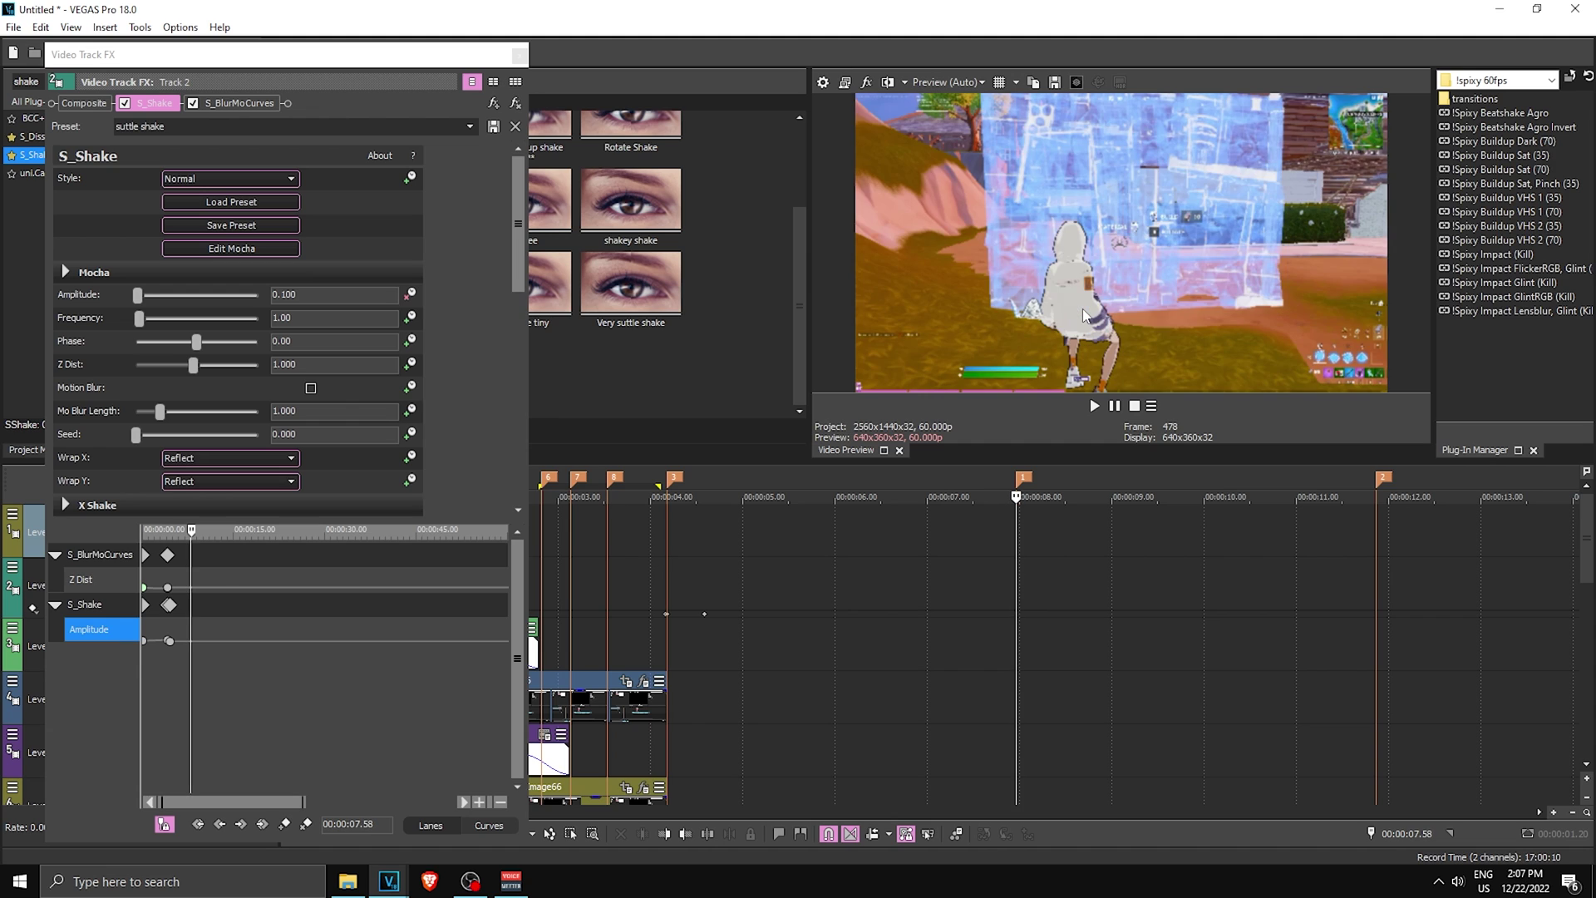
left_click_drag(140, 296, 147, 302)
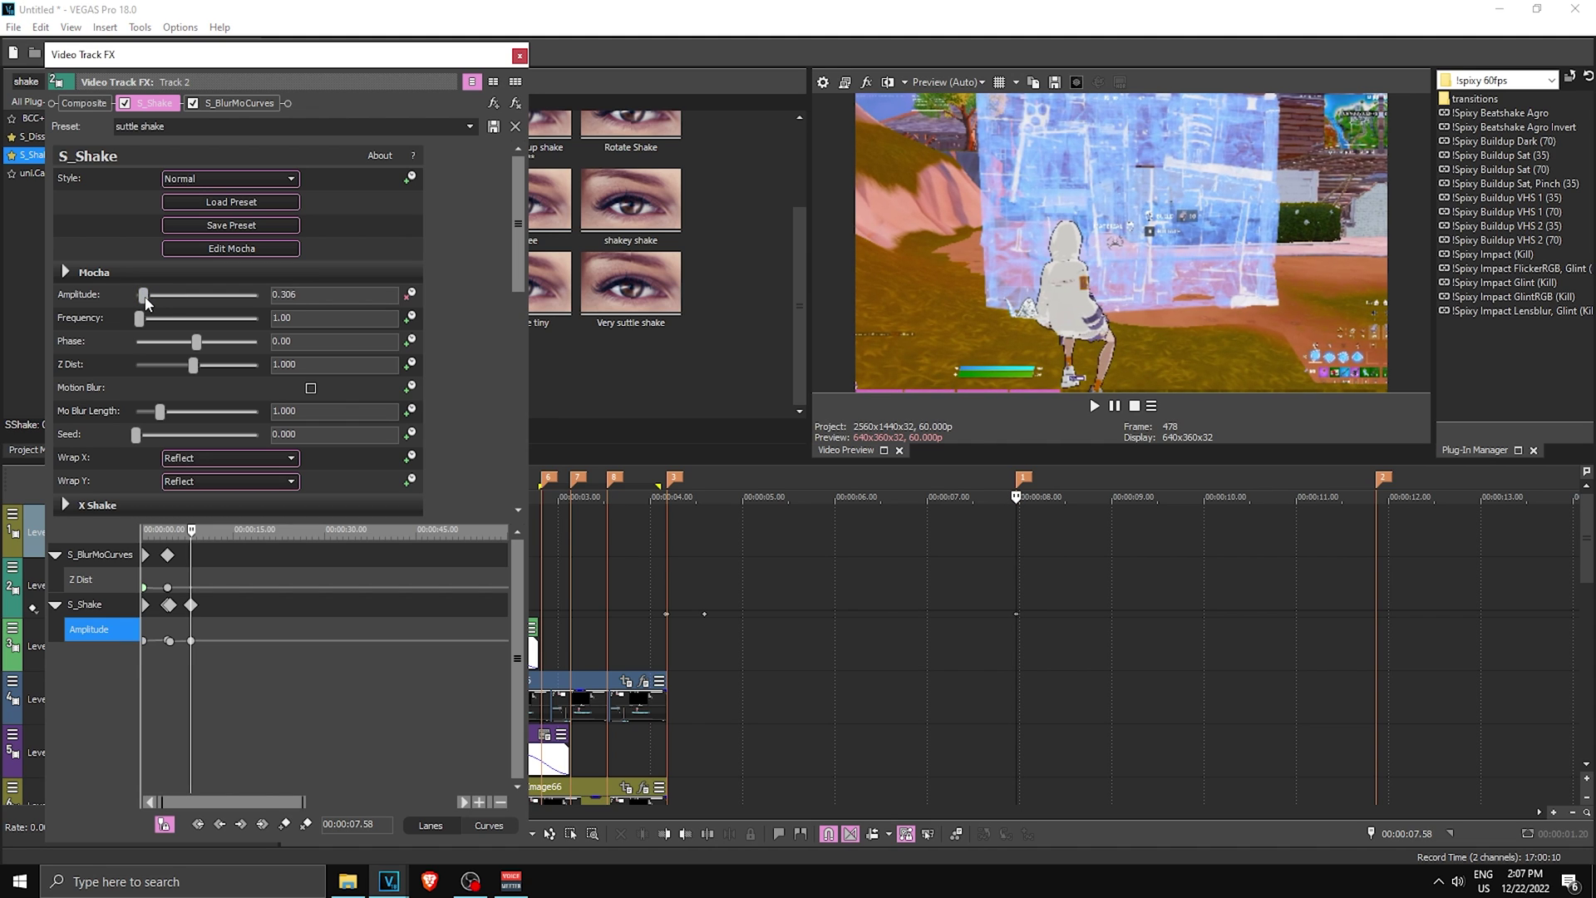
Add an S_Shake Amplitude keyframe of 0 at 00:00:08.34
left_click(731, 279)
key("Right")
key("Right")
key("Right")
key("Right")
key("Right")
key("Right")
key("Right")
key("Right")
key("Right")
key("Right")
key("Right")
key("Right")
key("Right")
key("Right")
key("Right")
key("Right")
key("Right")
key("Right")
key("Right")
key("Right")
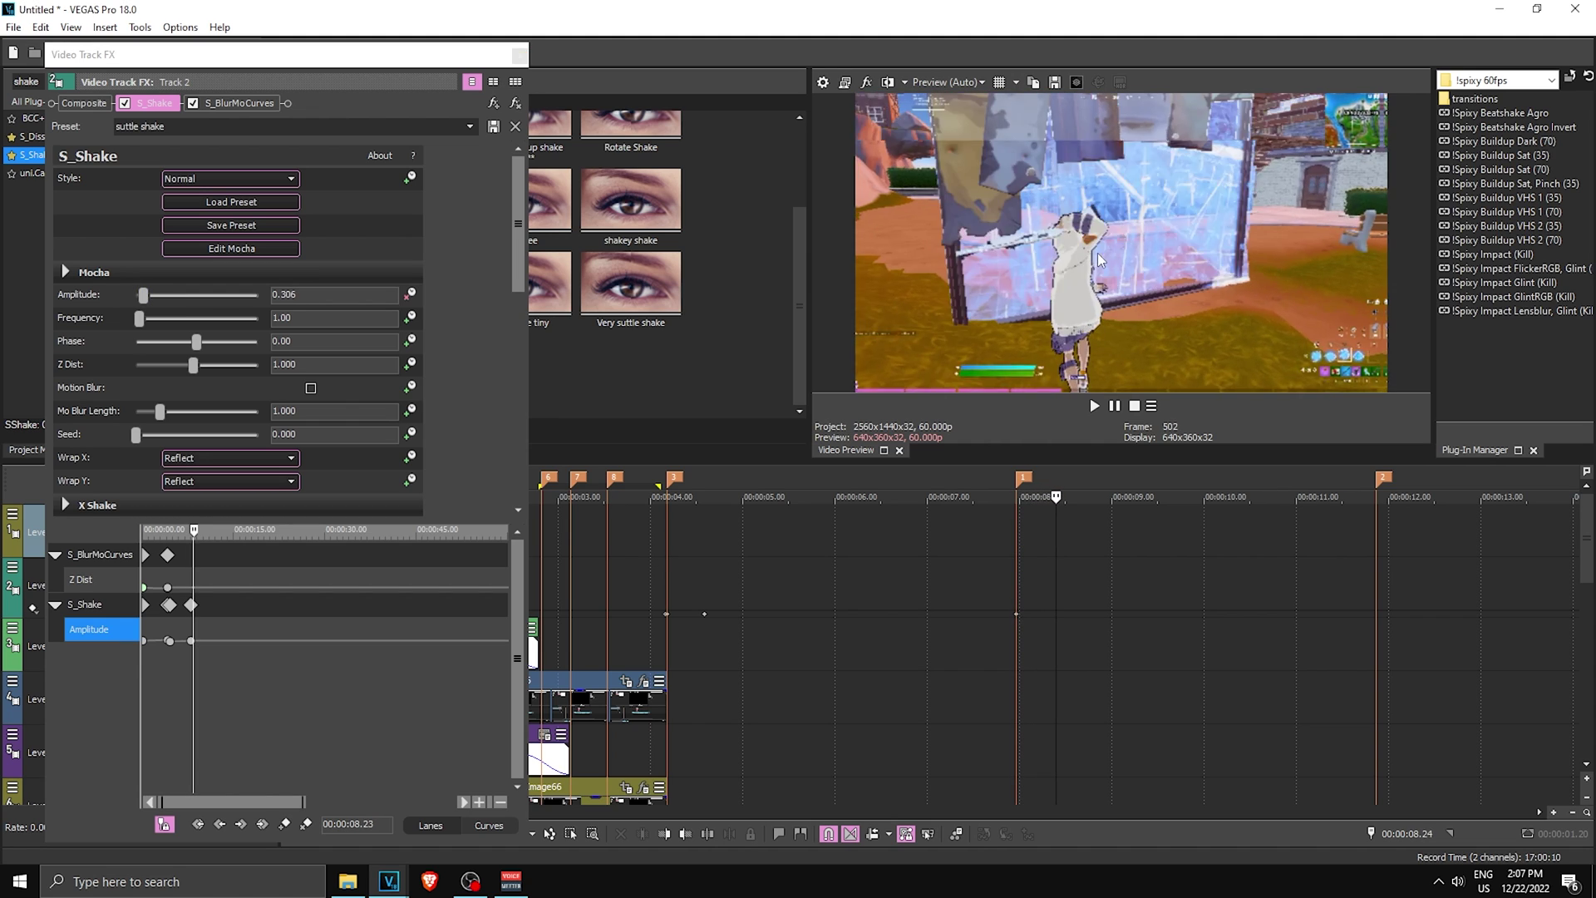
left_click_drag(144, 299, 133, 299)
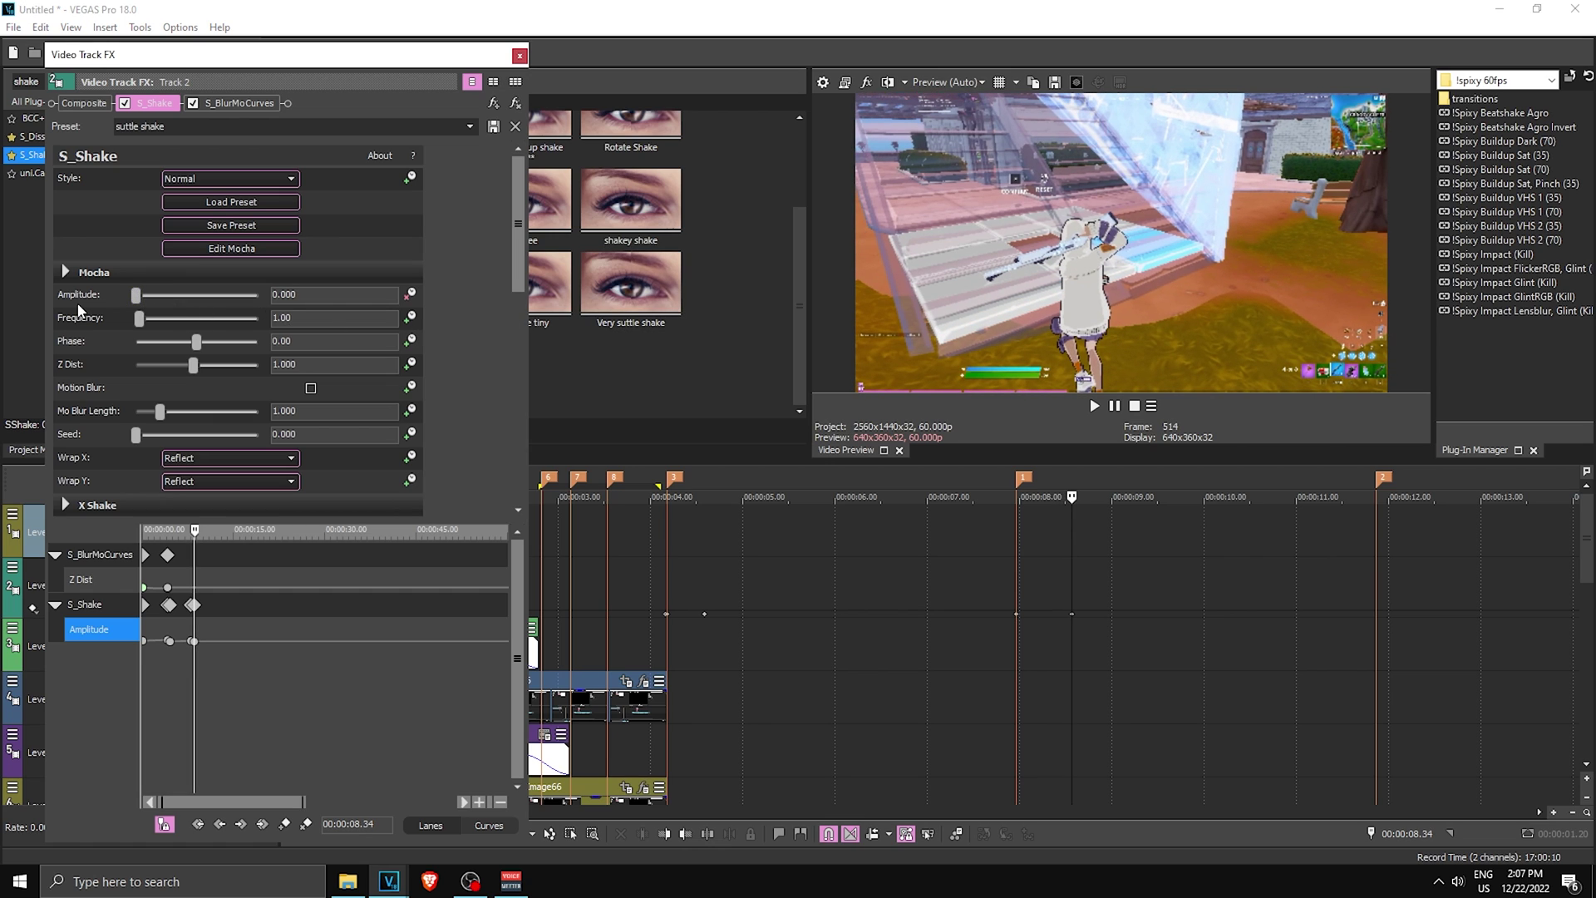
Change the S_Shake Amplitude keyframes at 00:00:00.00, 00:00:04.11, 00:00:04.35 and 00:00:07.58 to Fast Fade
scroll(198, 672, "up", 5)
left_click_drag(171, 665, 331, 670)
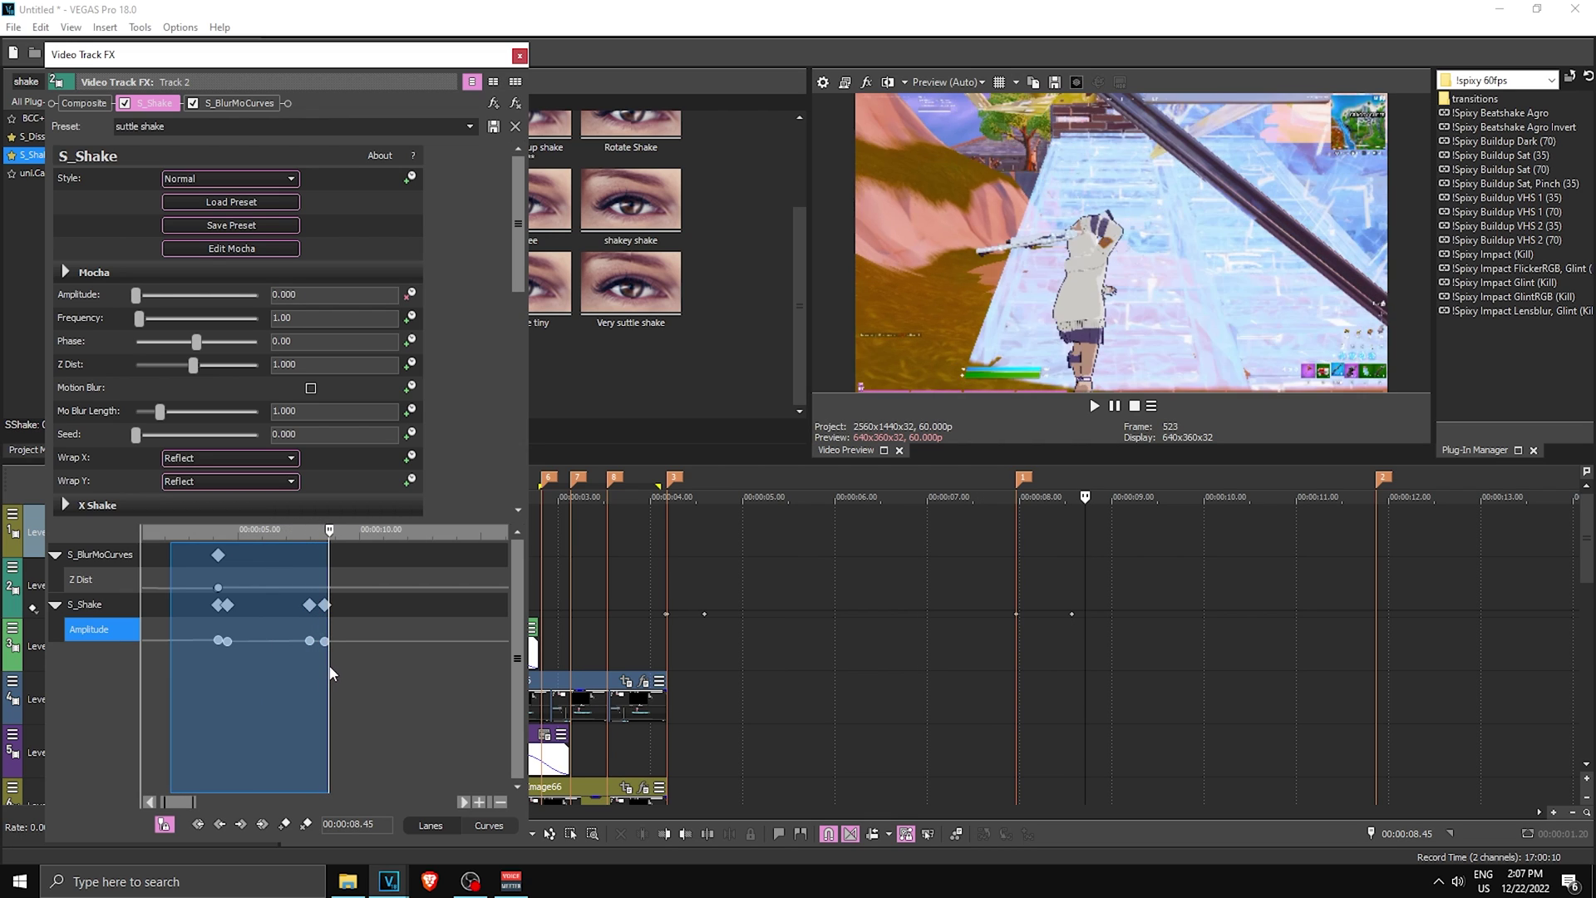
left_click(275, 667)
scroll(249, 665, "down", 3)
left_click(145, 641)
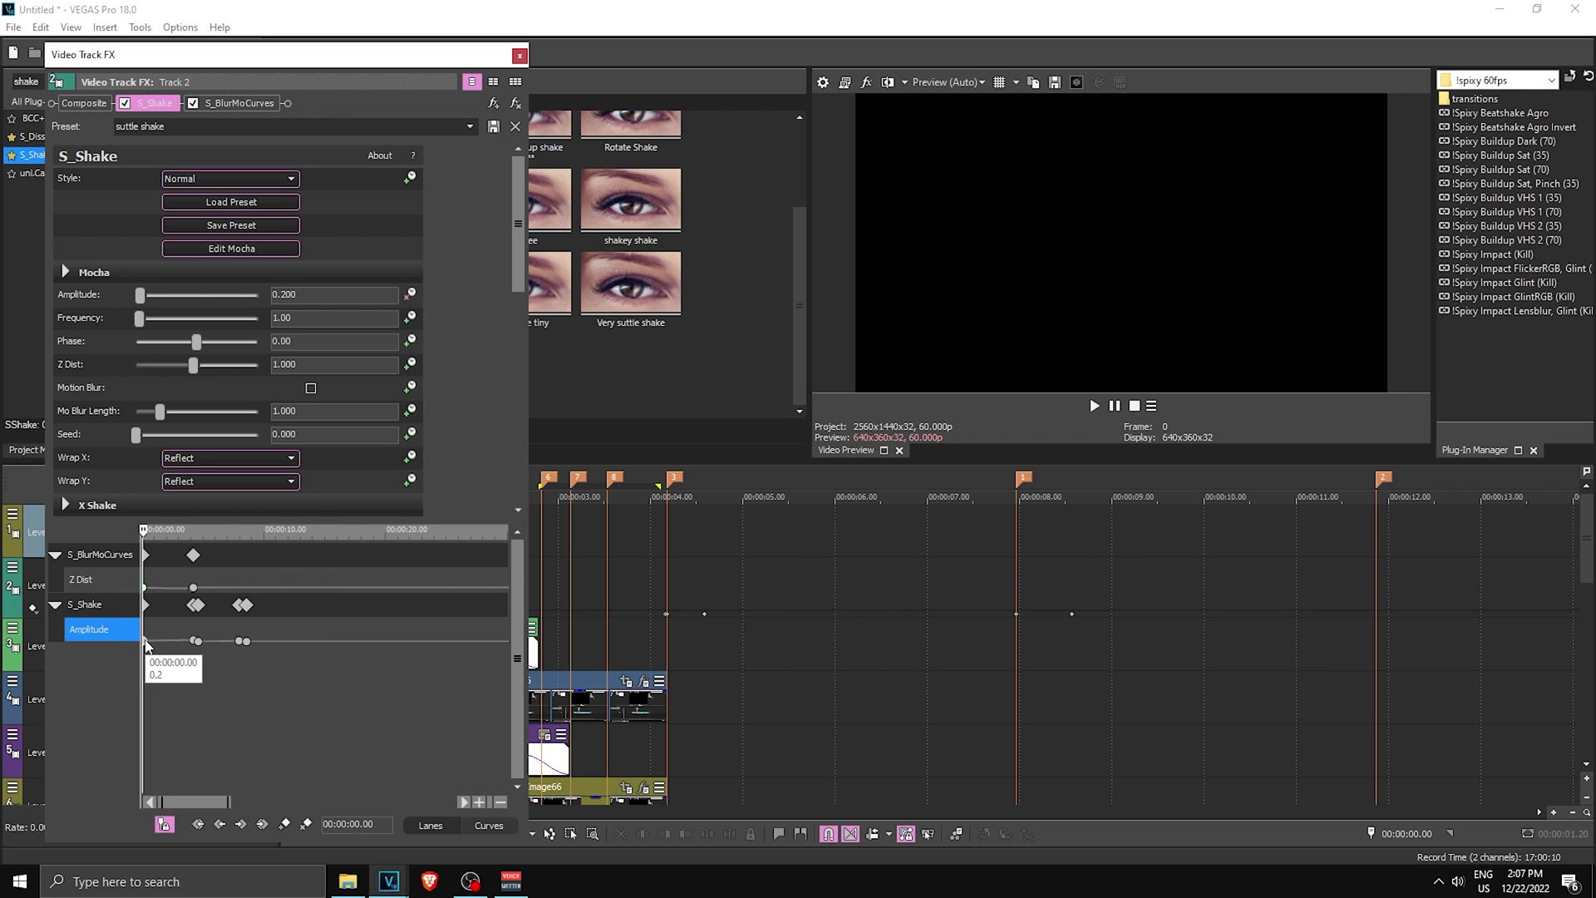
right_click(144, 641)
left_click(176, 531)
scroll(233, 646, "up", 2)
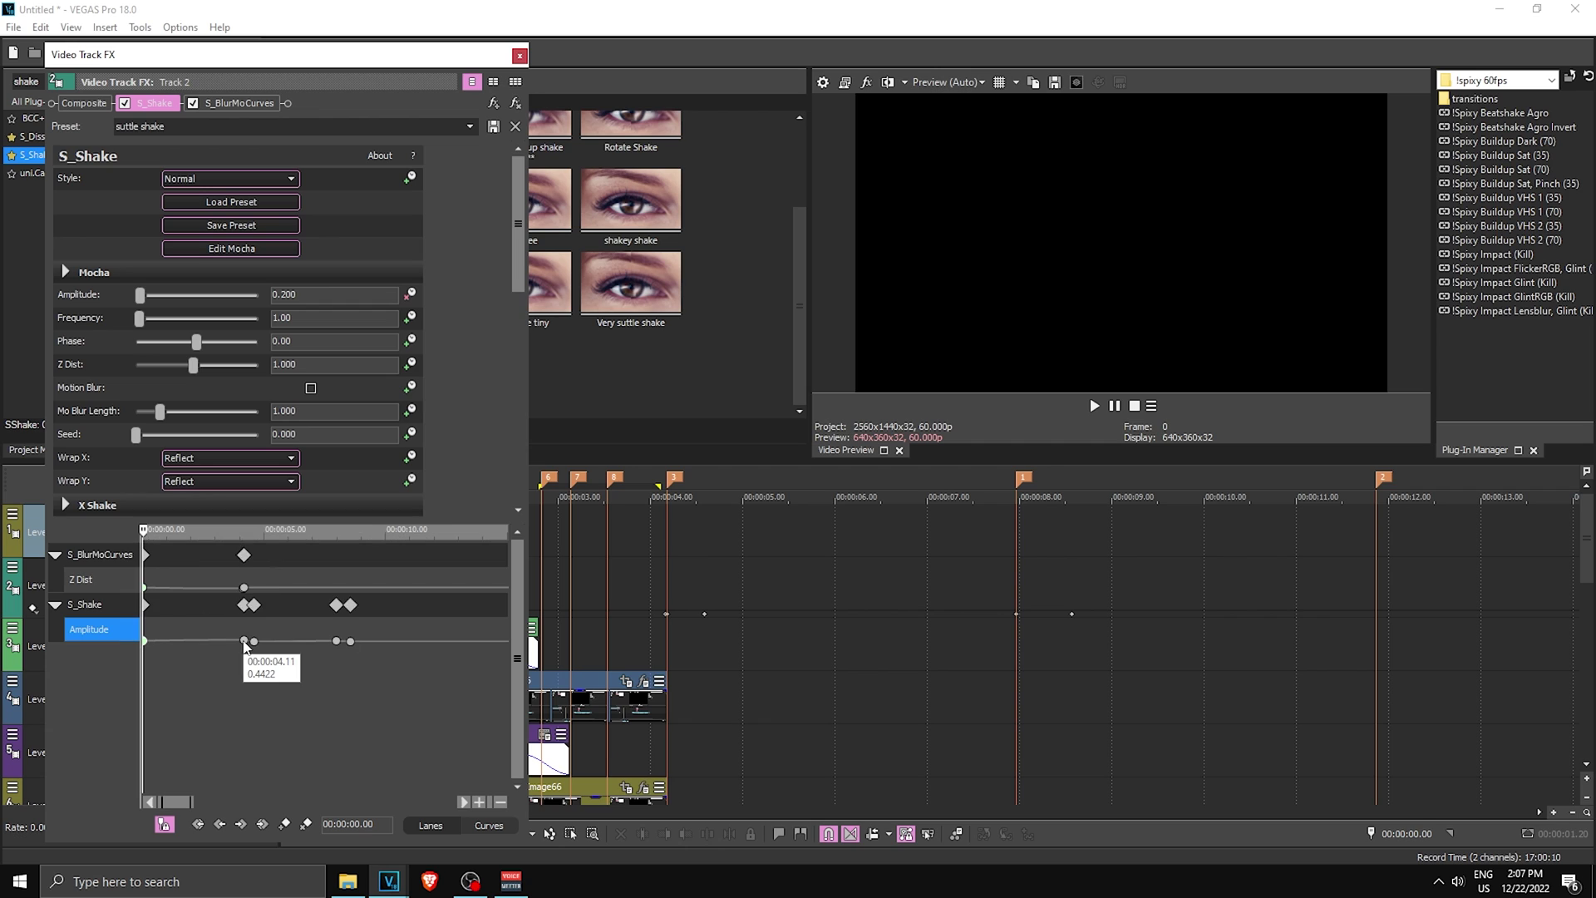
right_click(243, 641)
left_click(283, 548)
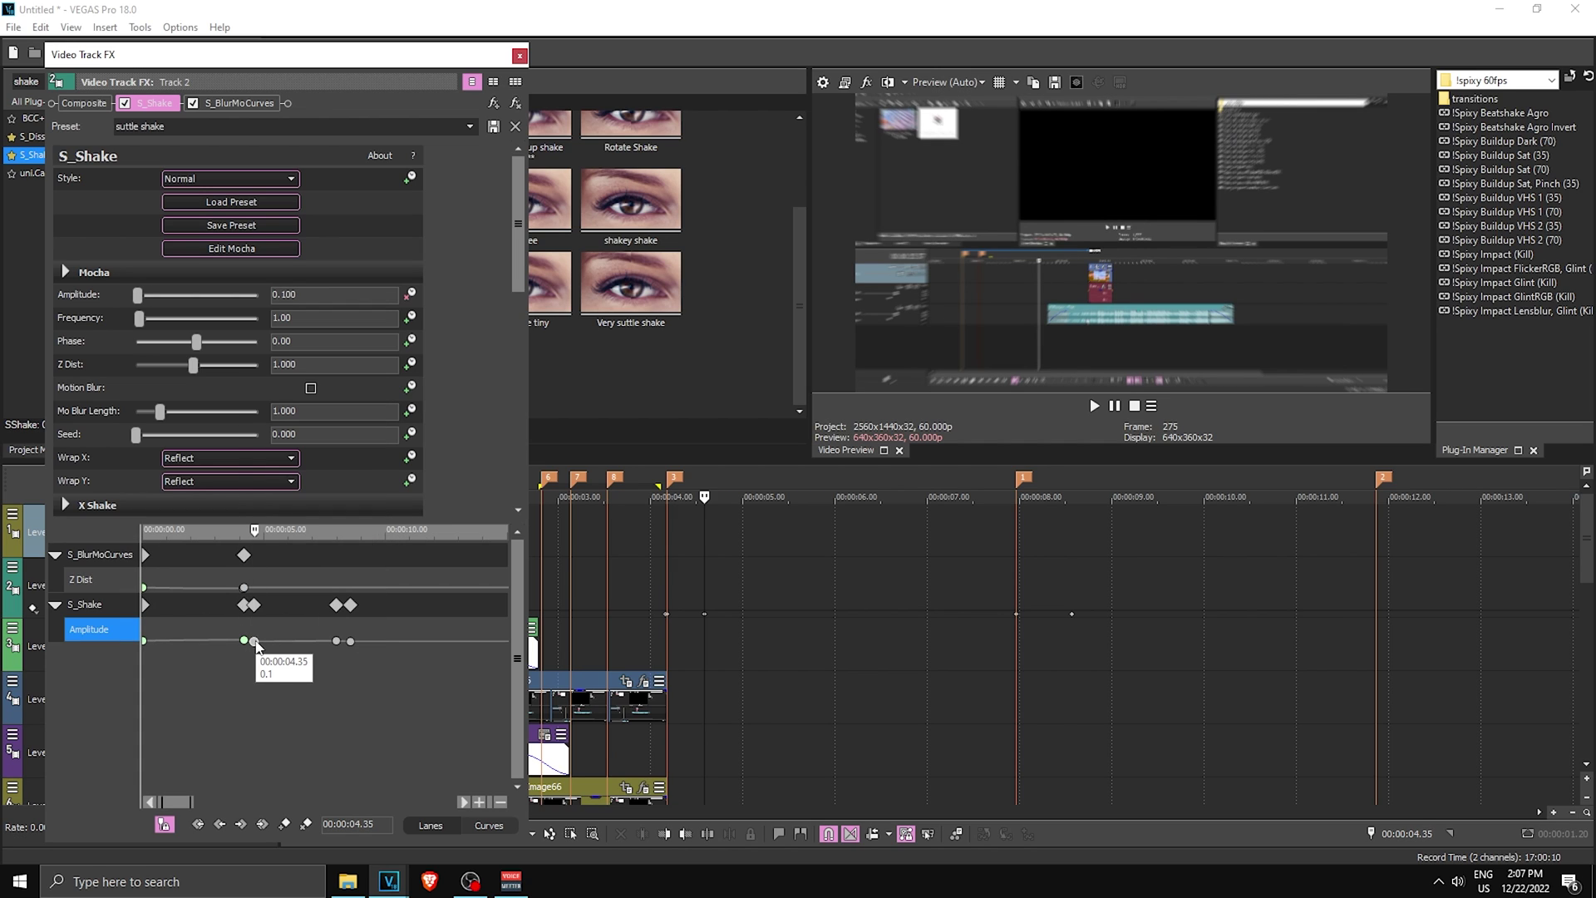
right_click(253, 641)
left_click(304, 530)
right_click(336, 641)
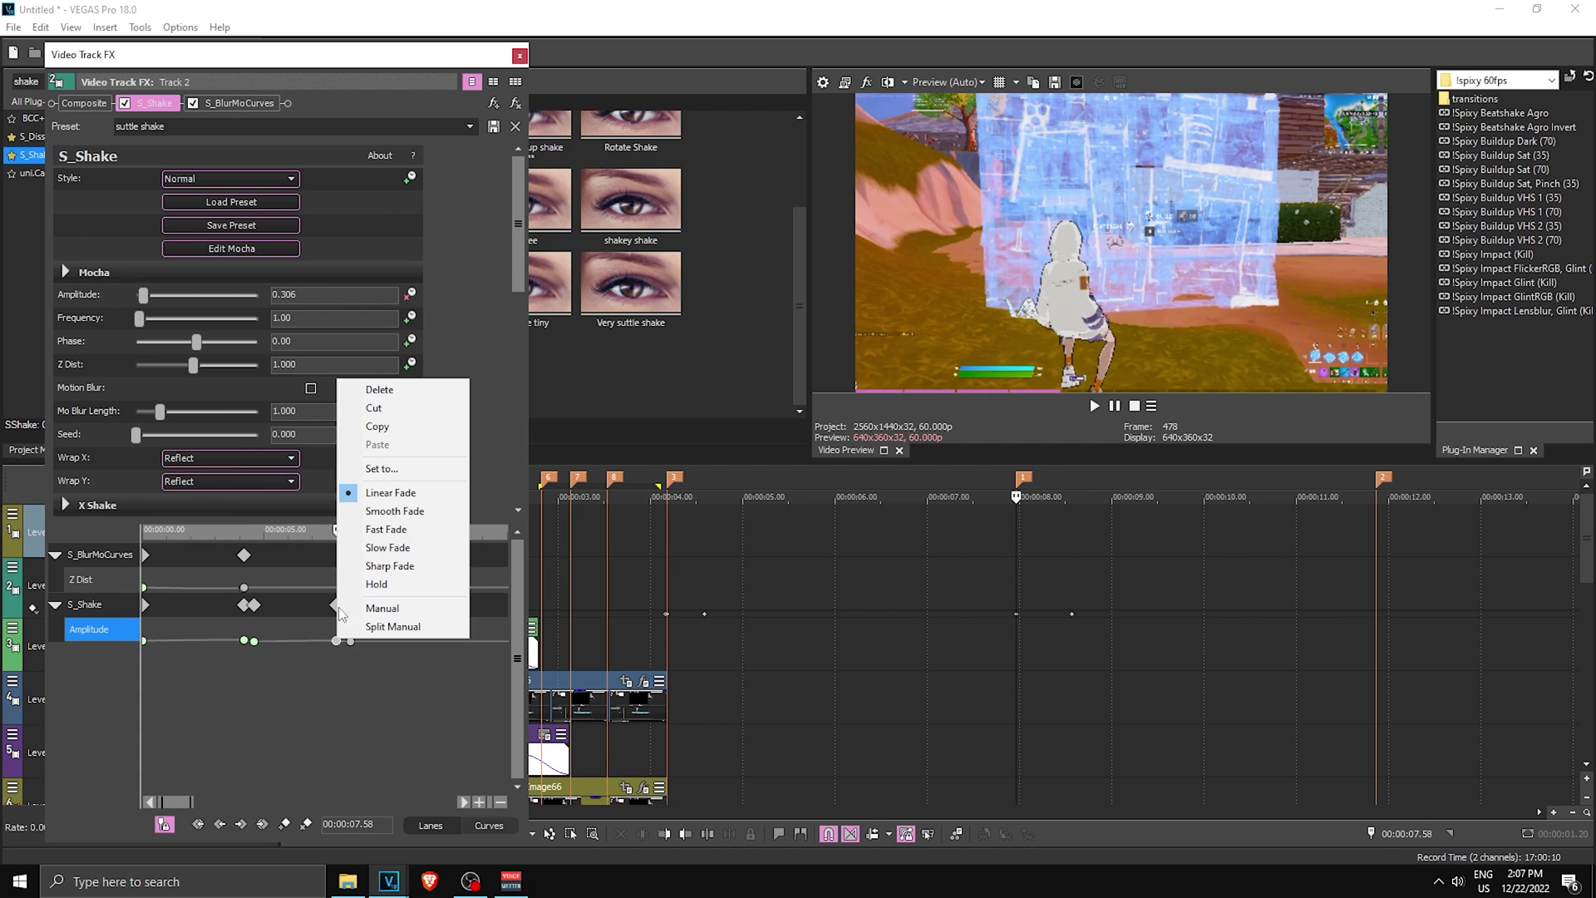
left_click(366, 531)
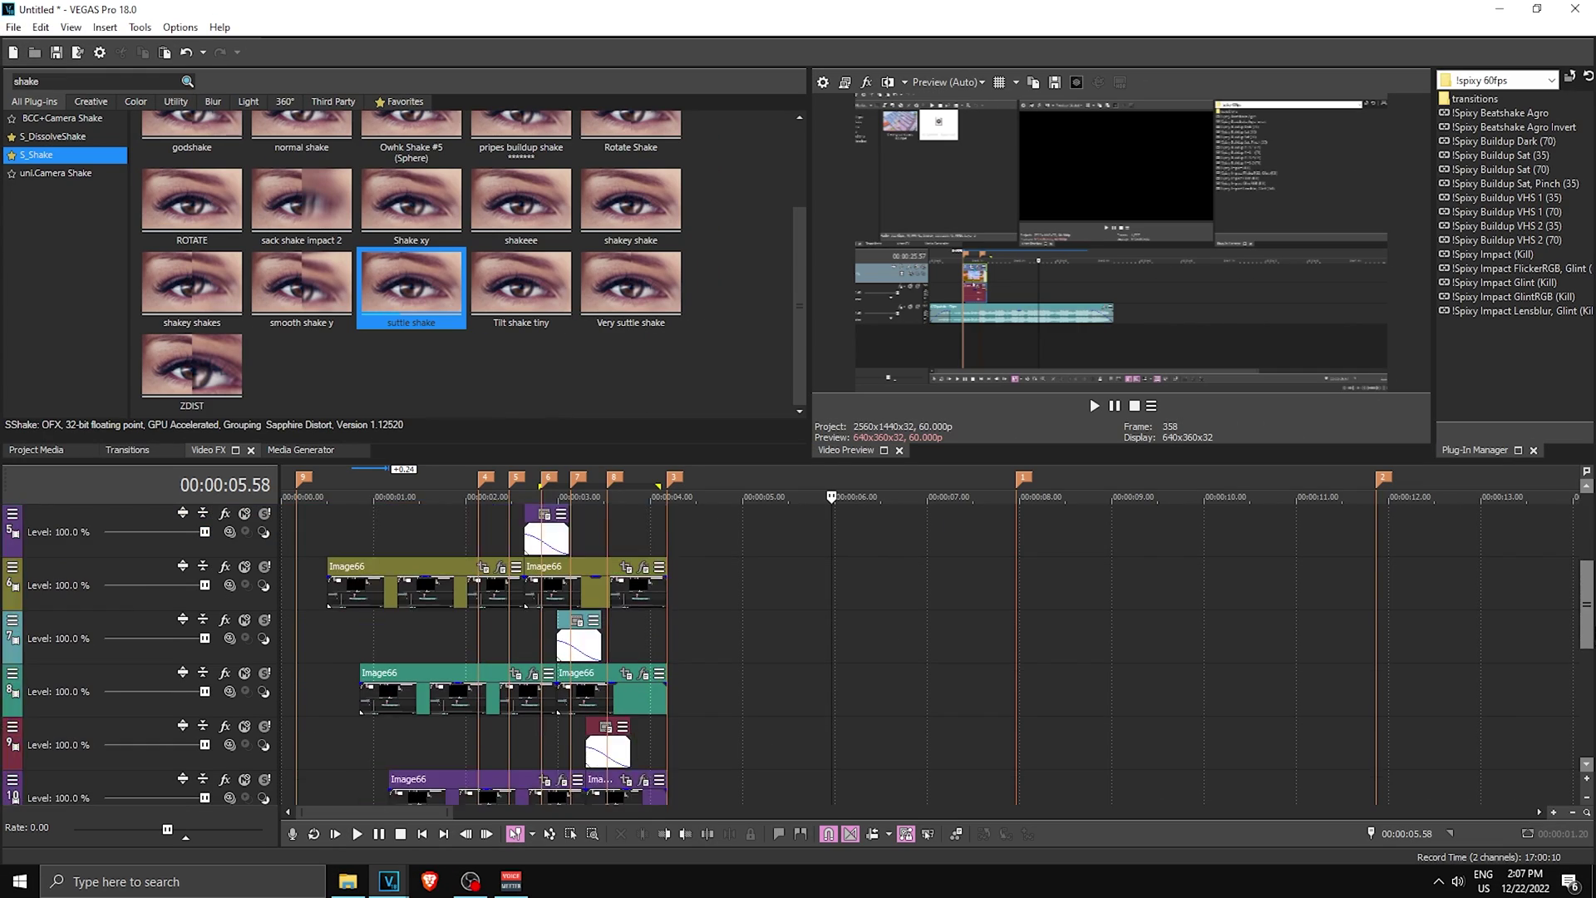
left_click(873, 656)
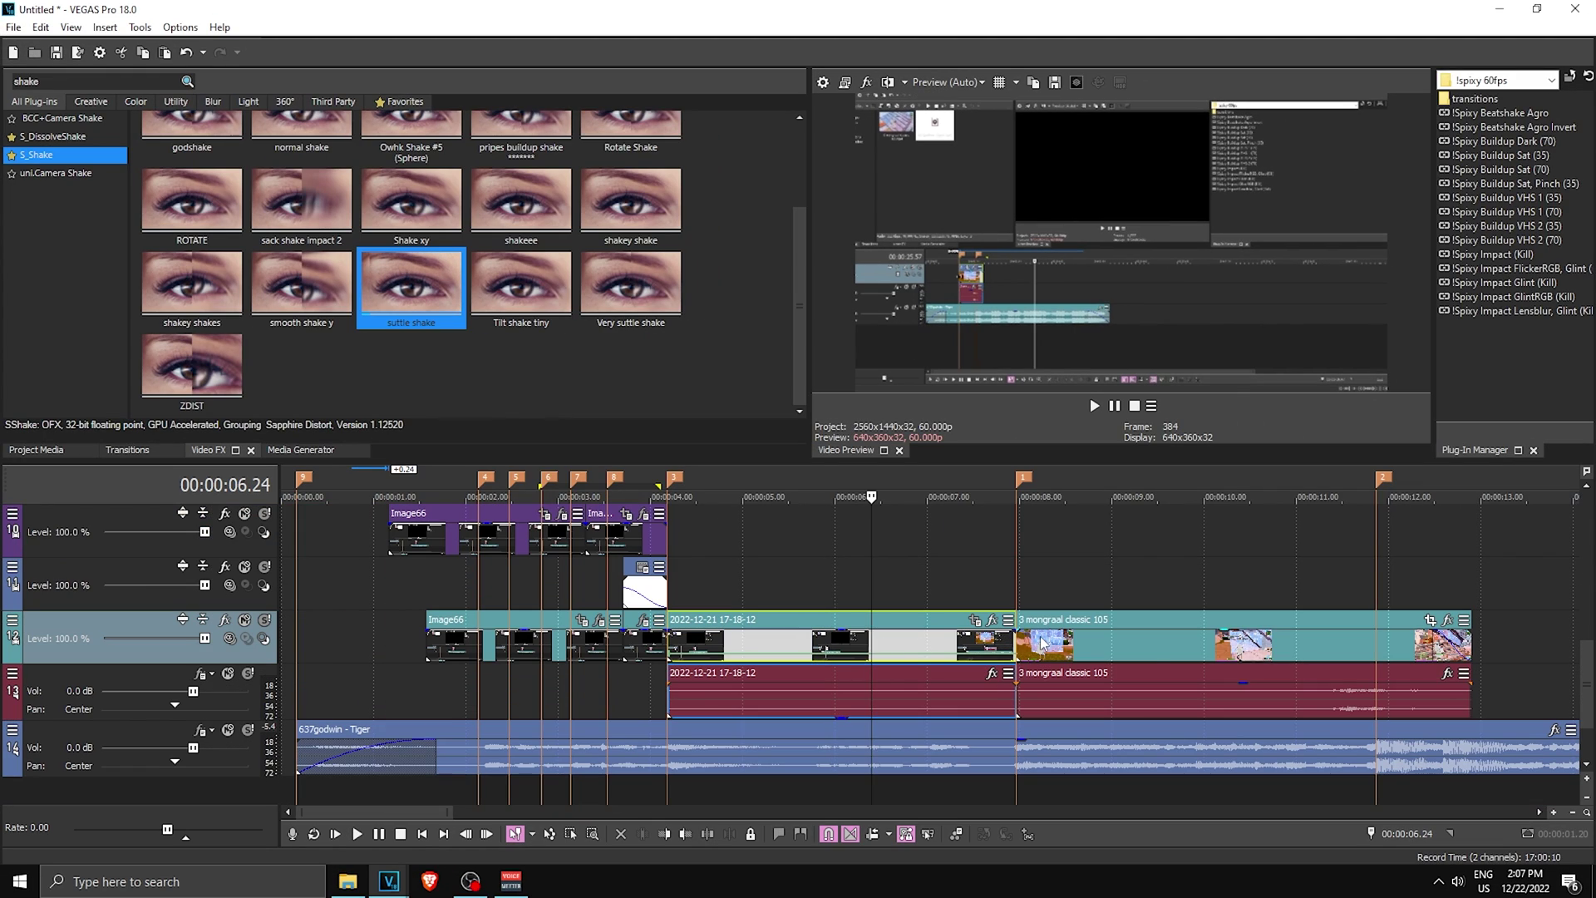
left_click(1041, 644)
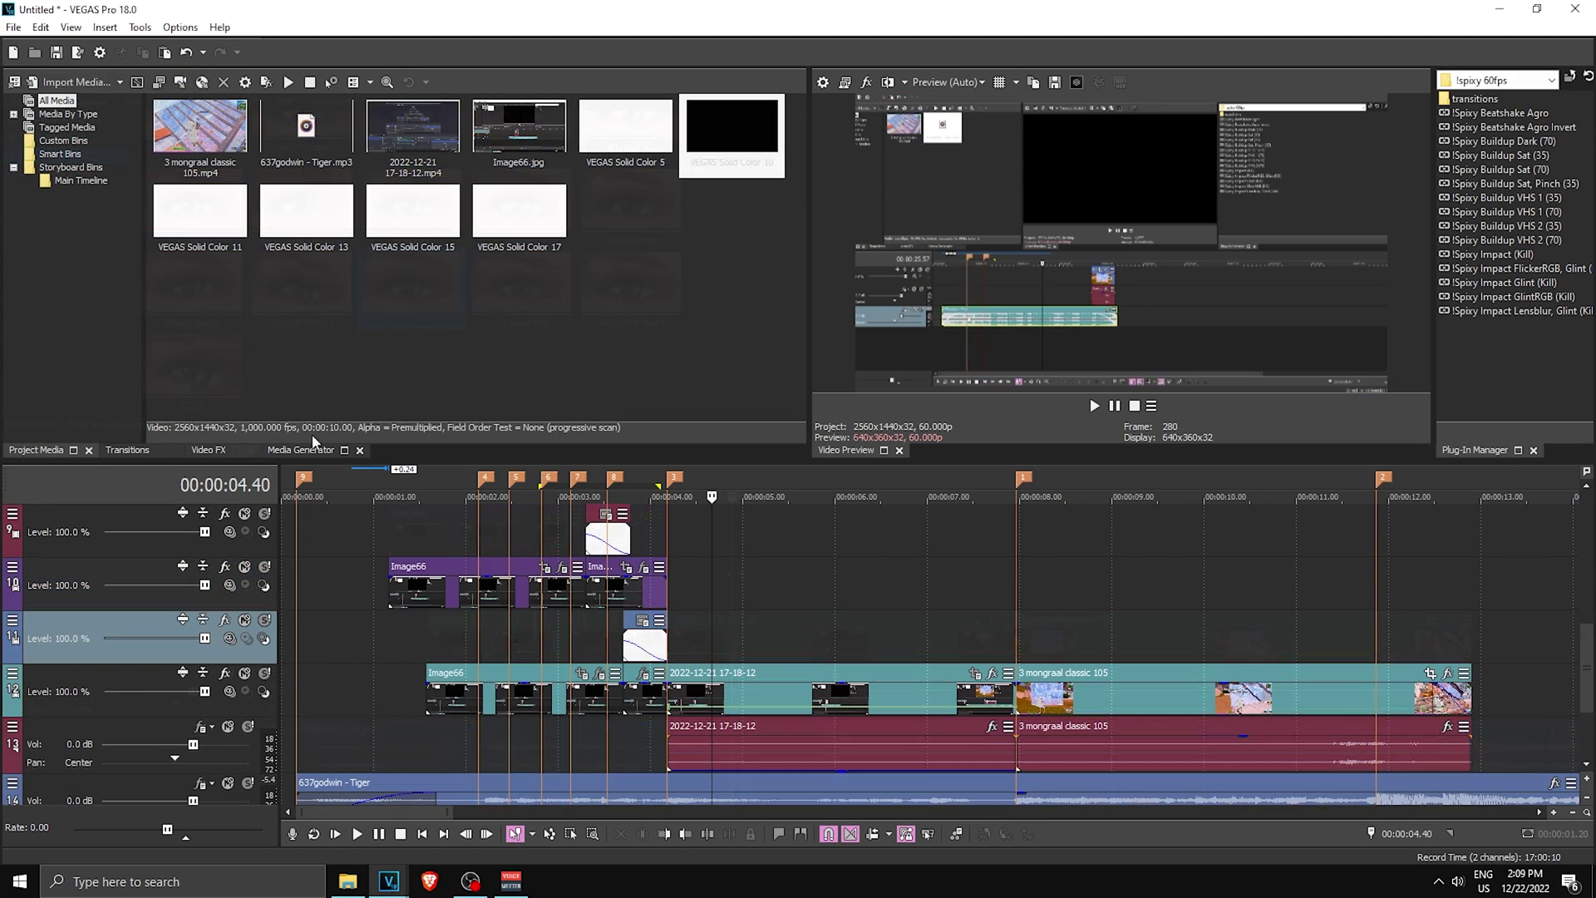
left_click(41, 297)
left_click_drag(247, 204, 232, 163)
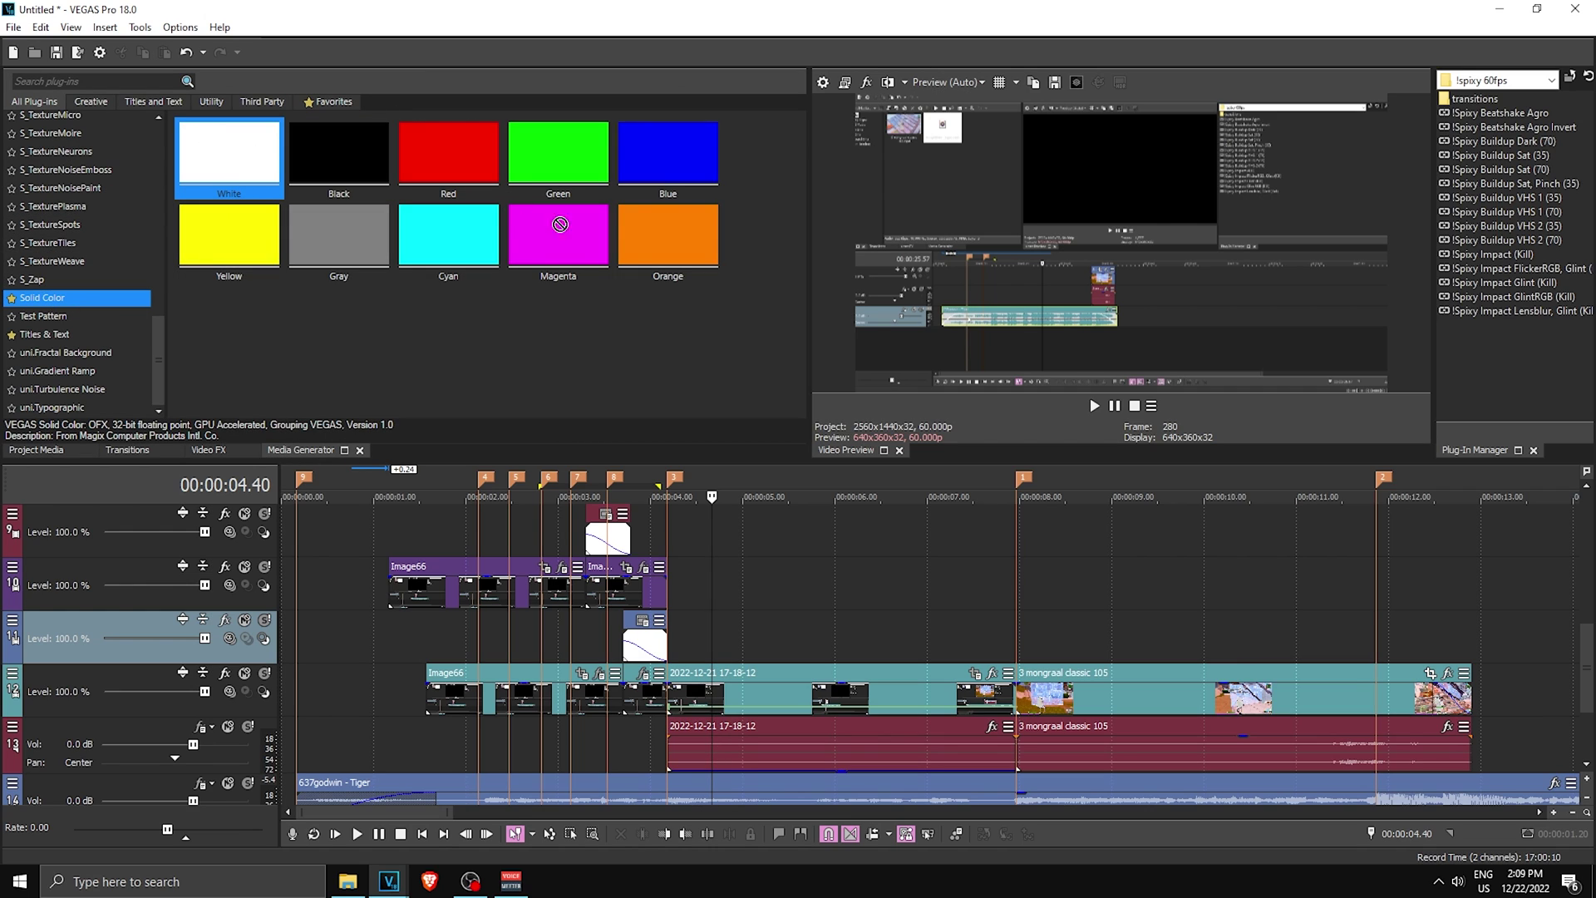
left_click_drag(560, 225, 680, 626)
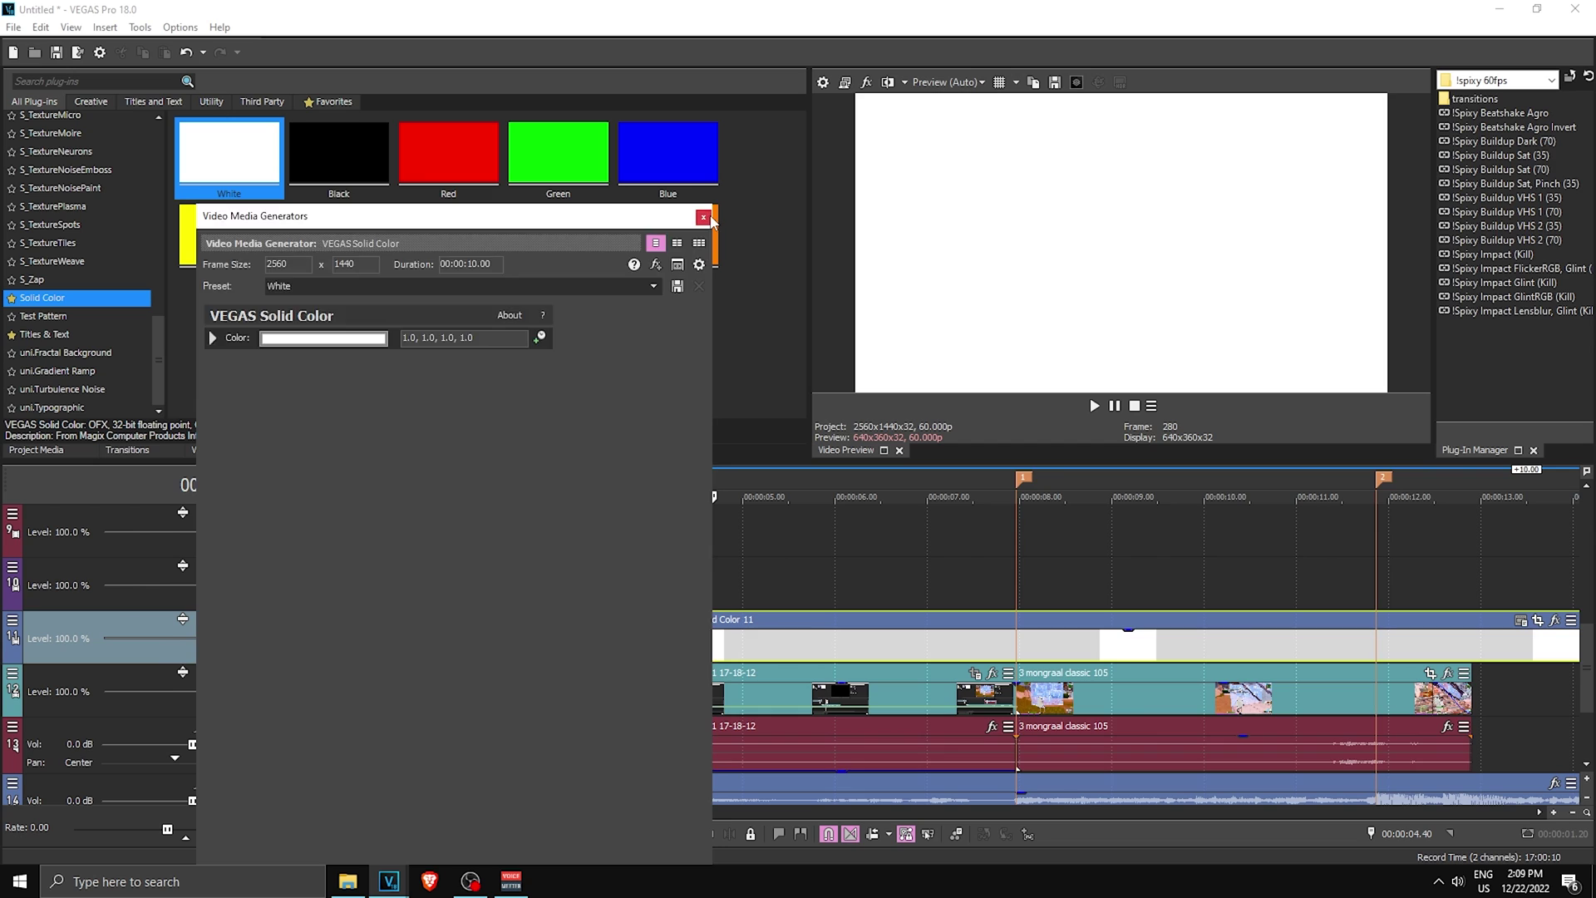
left_click(703, 217)
Split the new white Solid Color event shortly before 00:00:05.00 and delete the remainder
scroll(1060, 675, "up", 2)
left_click(958, 645)
key("s")
left_click(988, 645)
key("Delete")
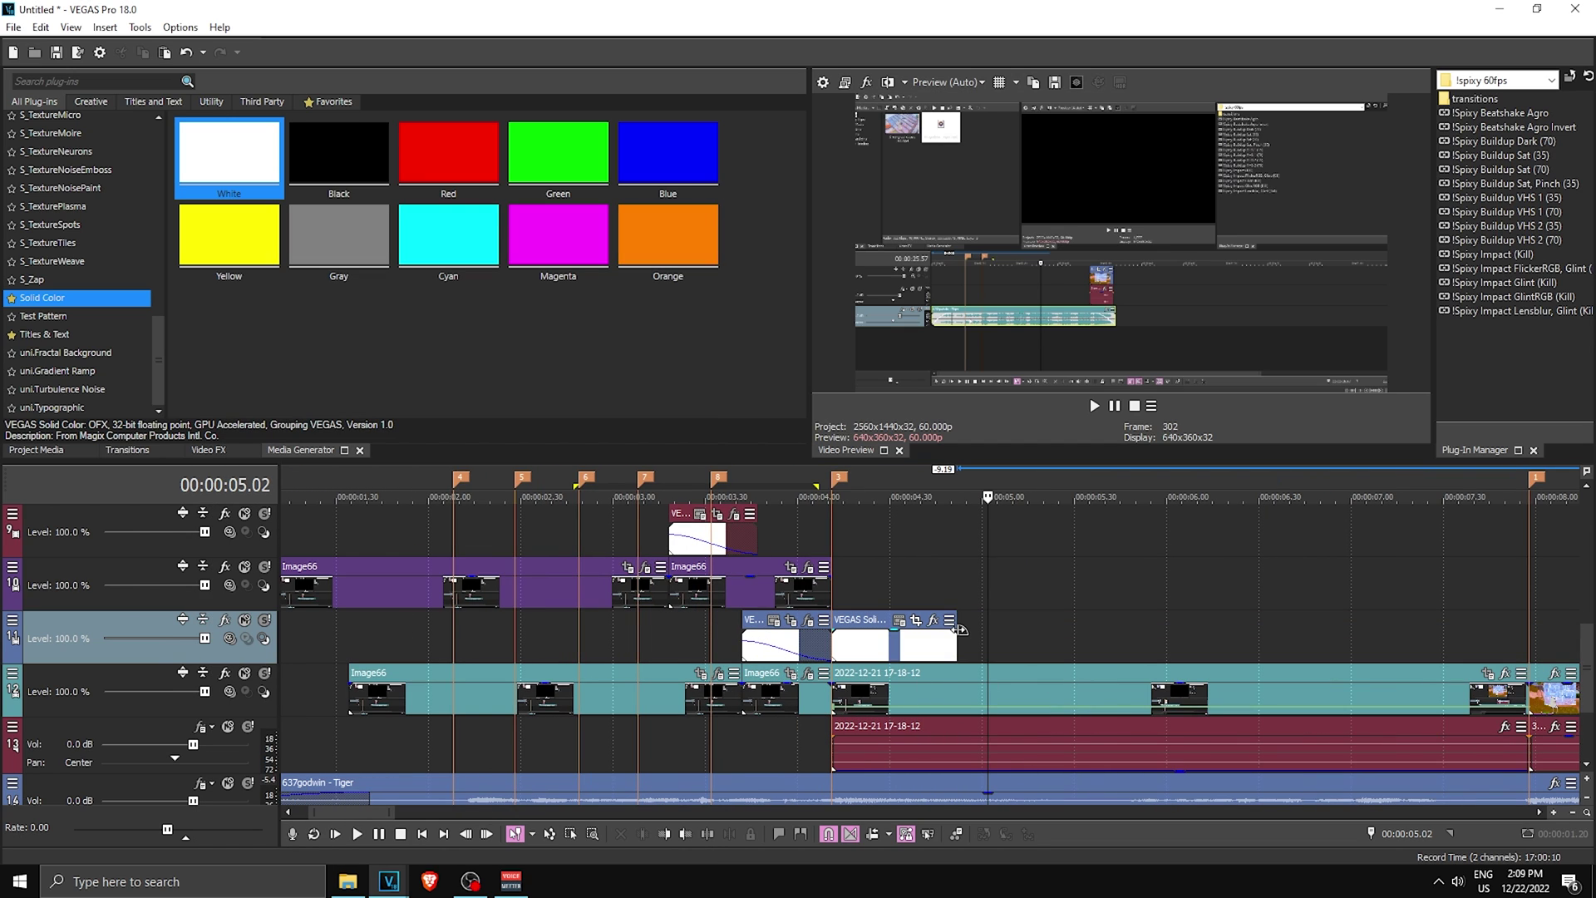
Lower the new white event's opacity to about 55% and fade it out over its full length
left_click_drag(845, 631, 846, 647)
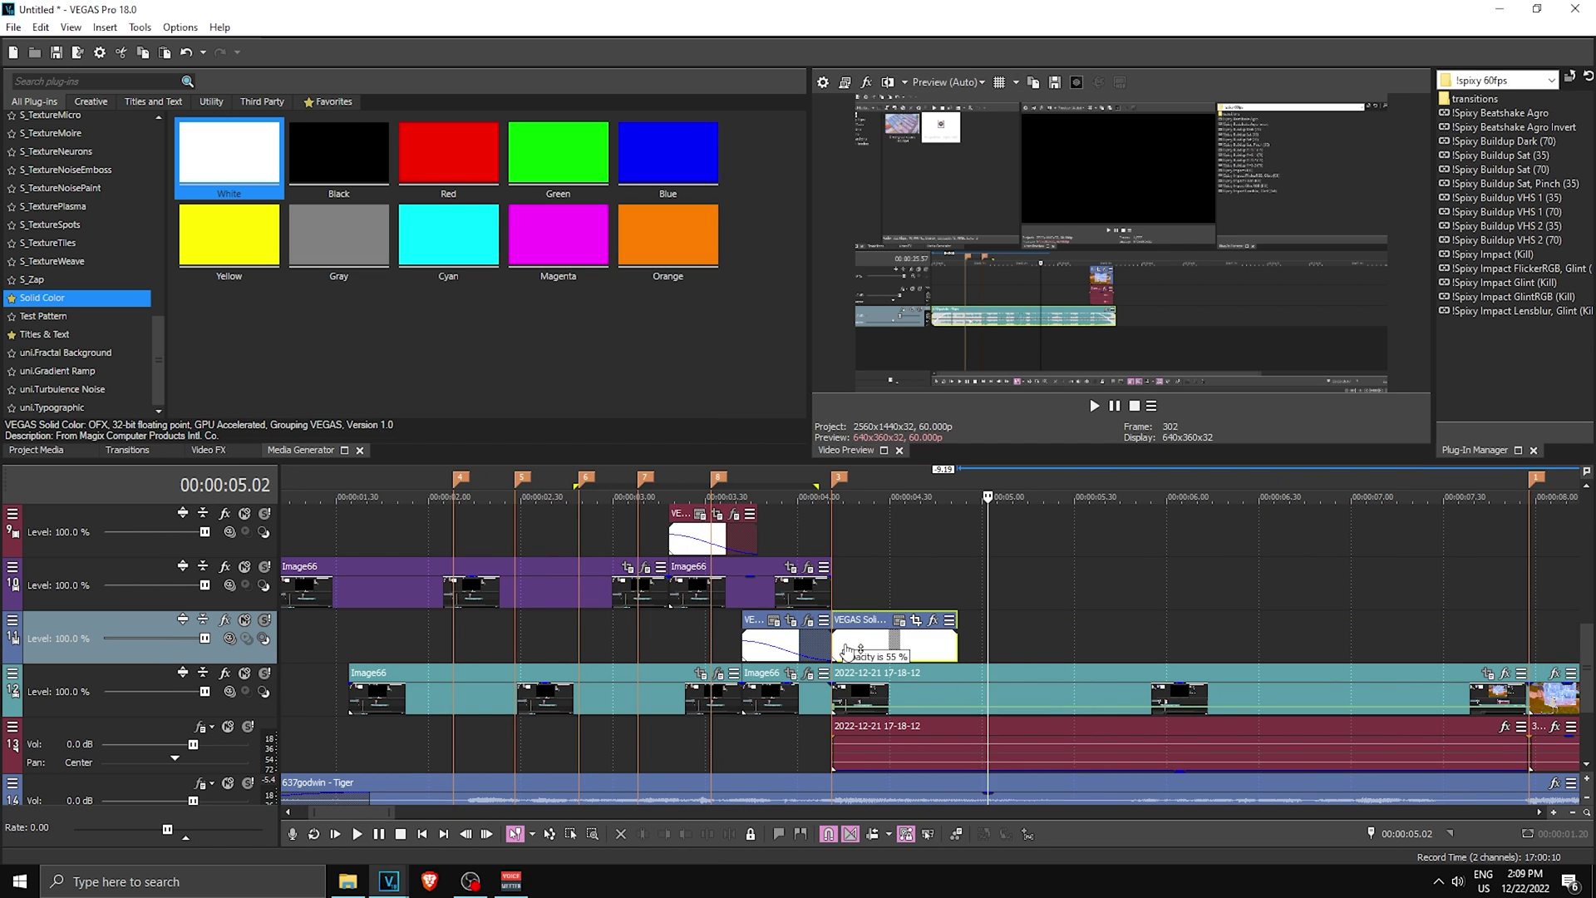
left_click_drag(687, 640, 985, 640)
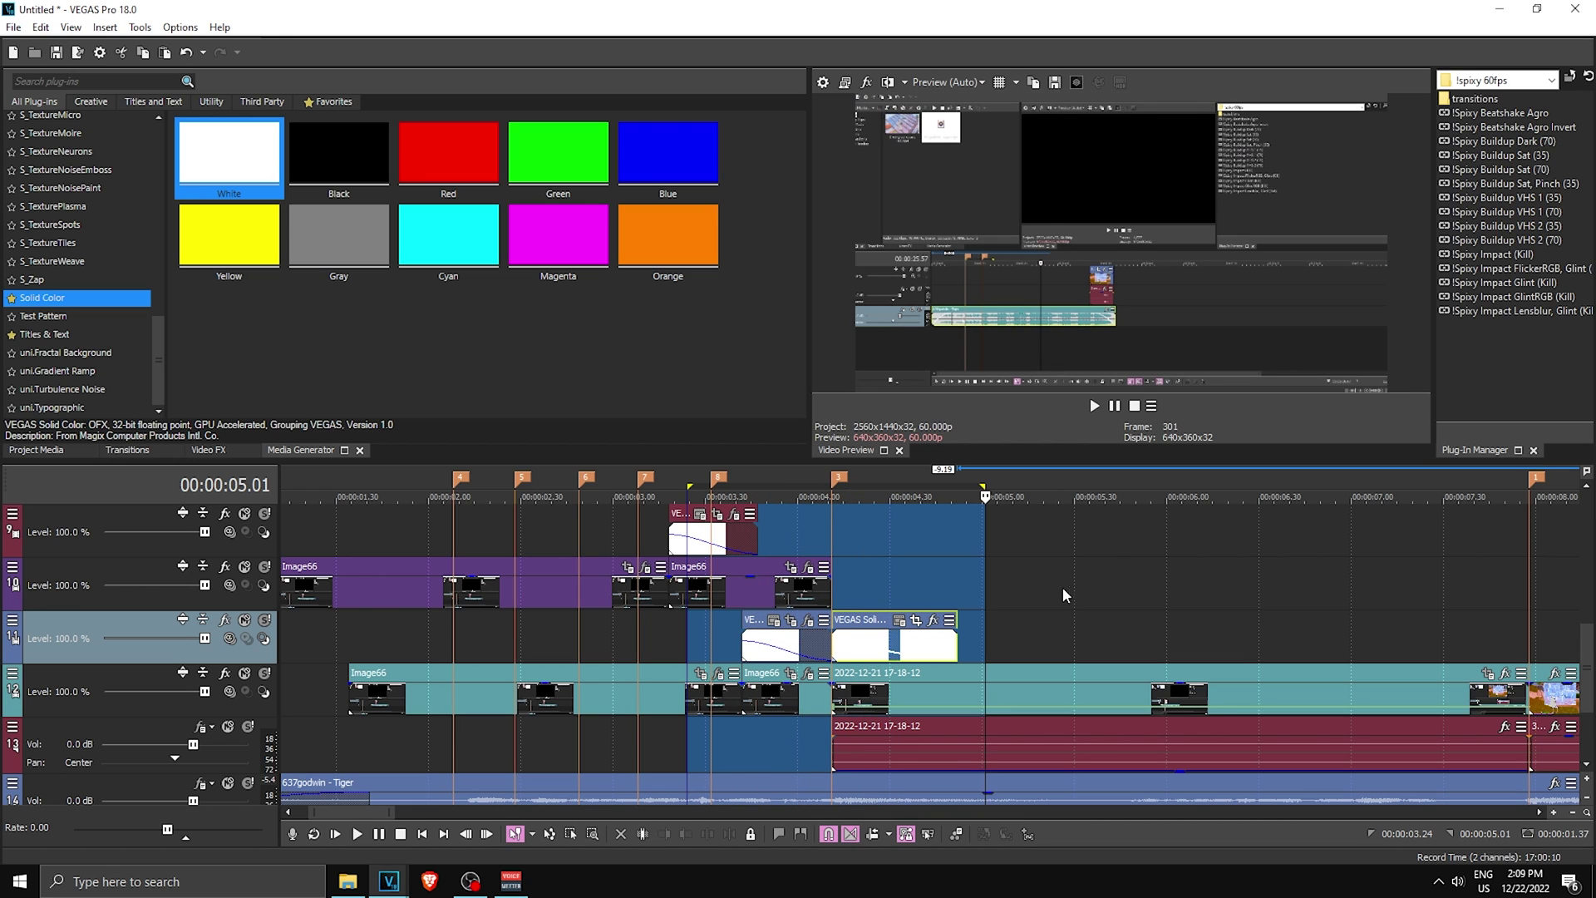
left_click(1070, 593)
scroll(997, 632, "down", 2)
left_click(945, 695)
left_click(196, 450)
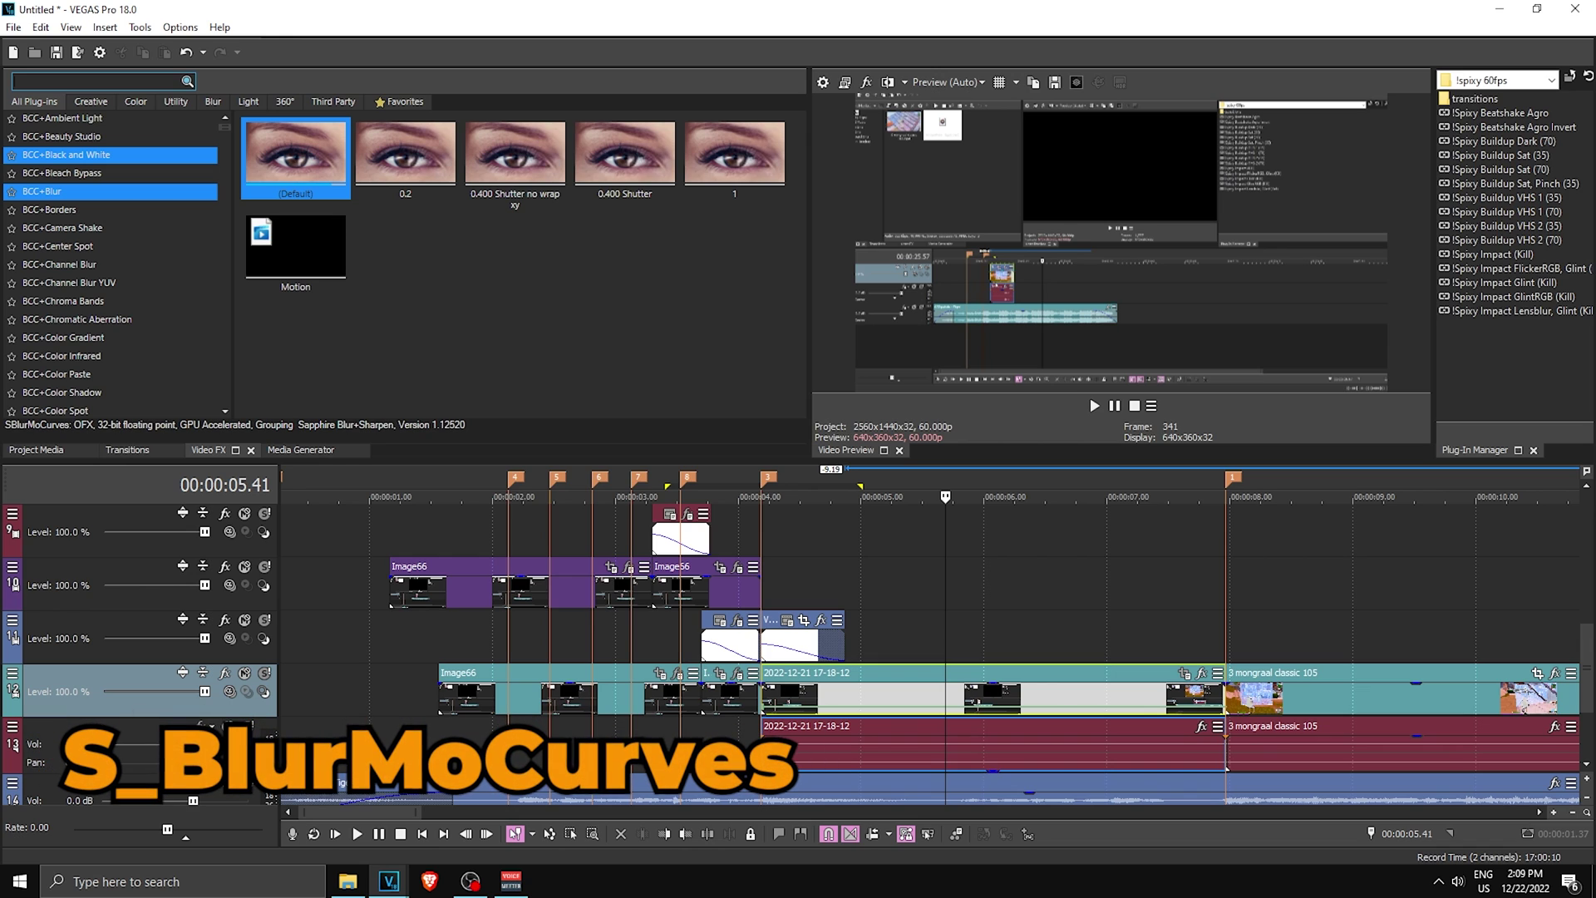
left_click(96, 81)
type("blurmo")
left_click_drag(295, 153, 998, 697)
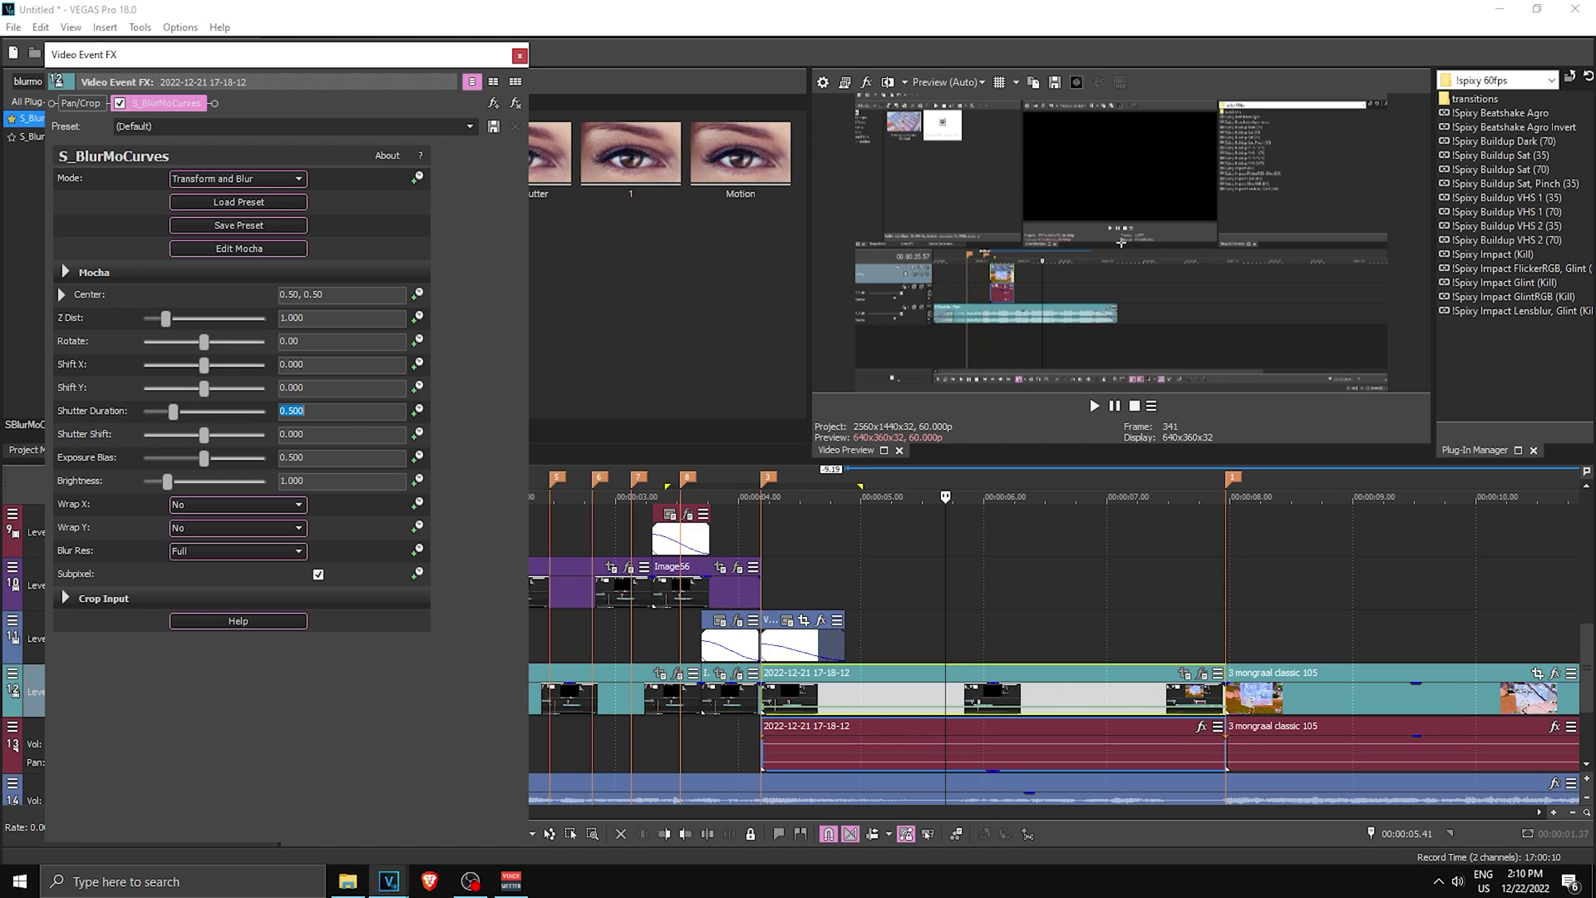
Enable keyframe animation for Z Dist, Shift X and Shift Y, and set Z Dist to 0.9 at the clip's start
left_click(417, 317)
left_click(417, 363)
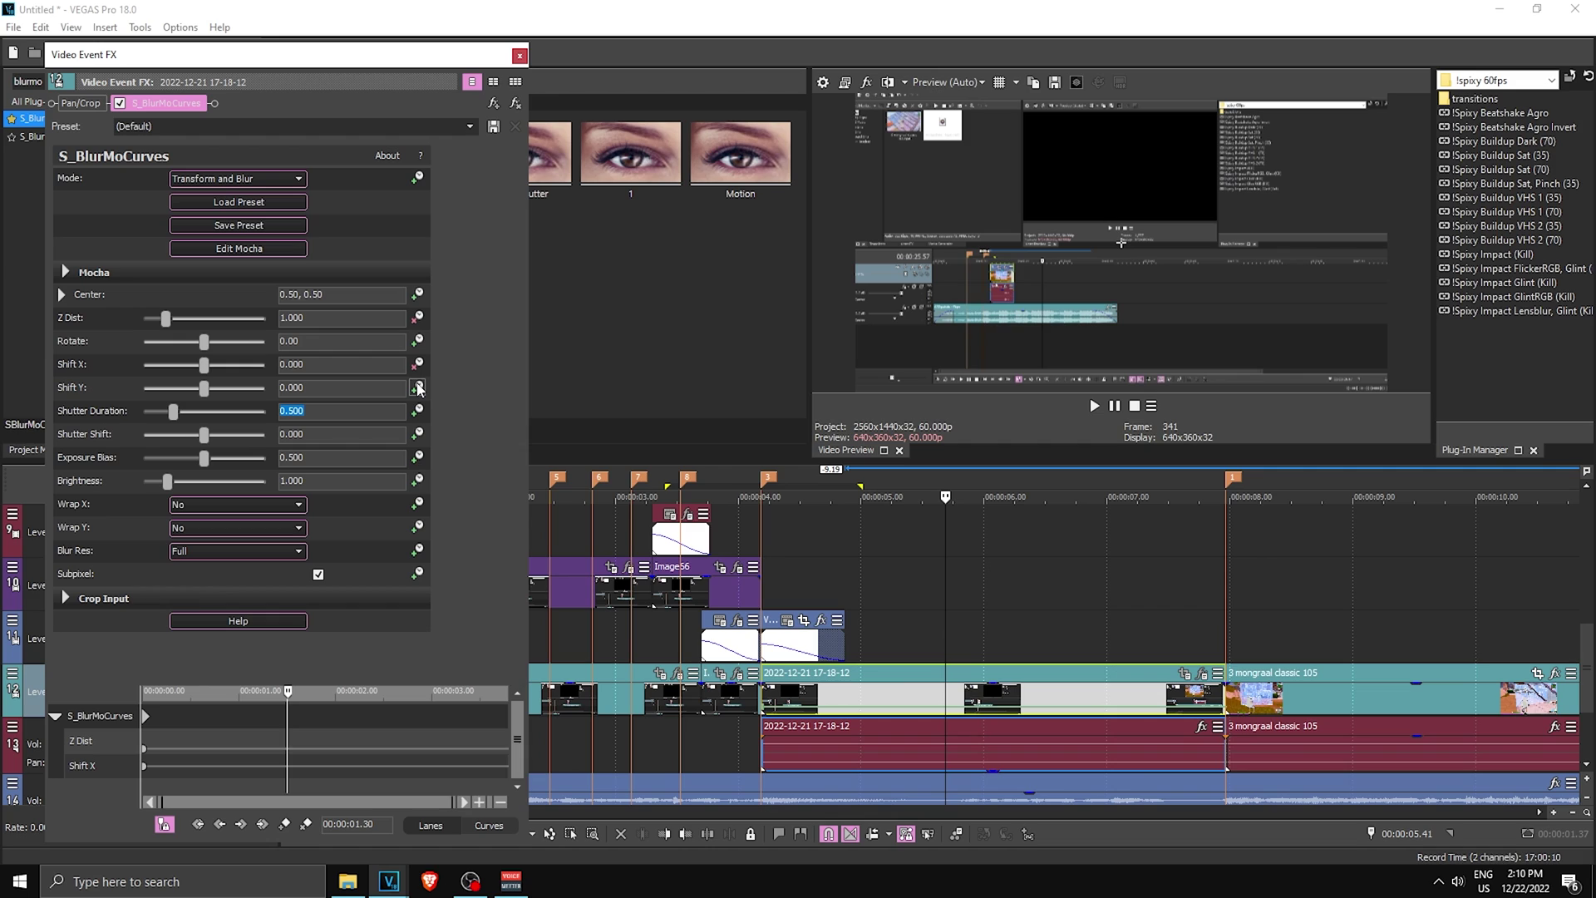
left_click(418, 387)
left_click(761, 524)
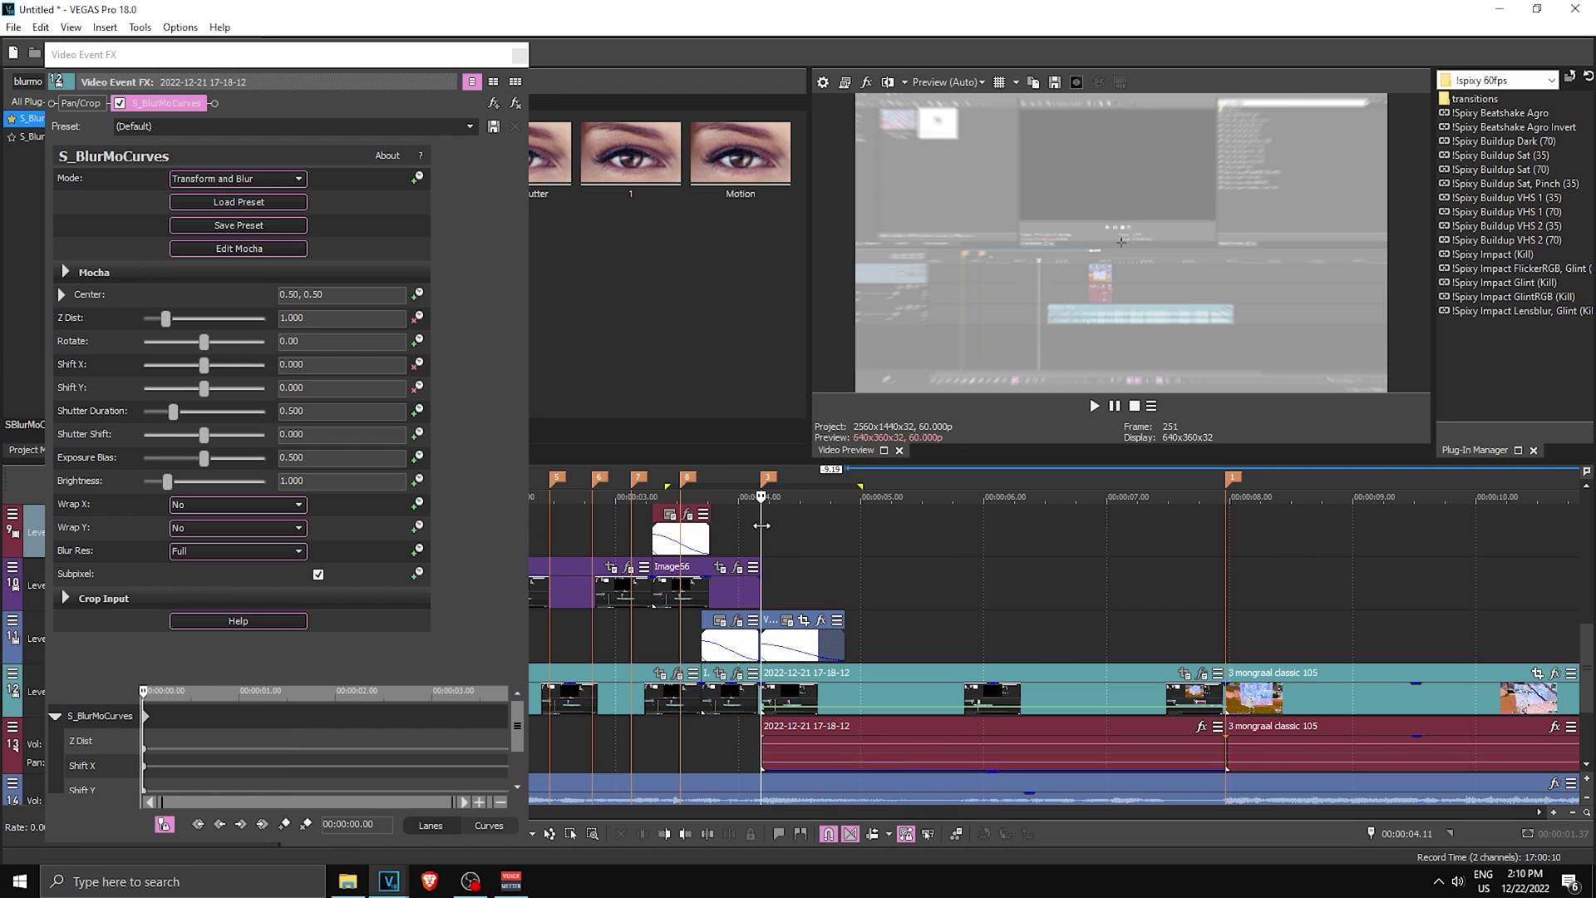
left_click(318, 319)
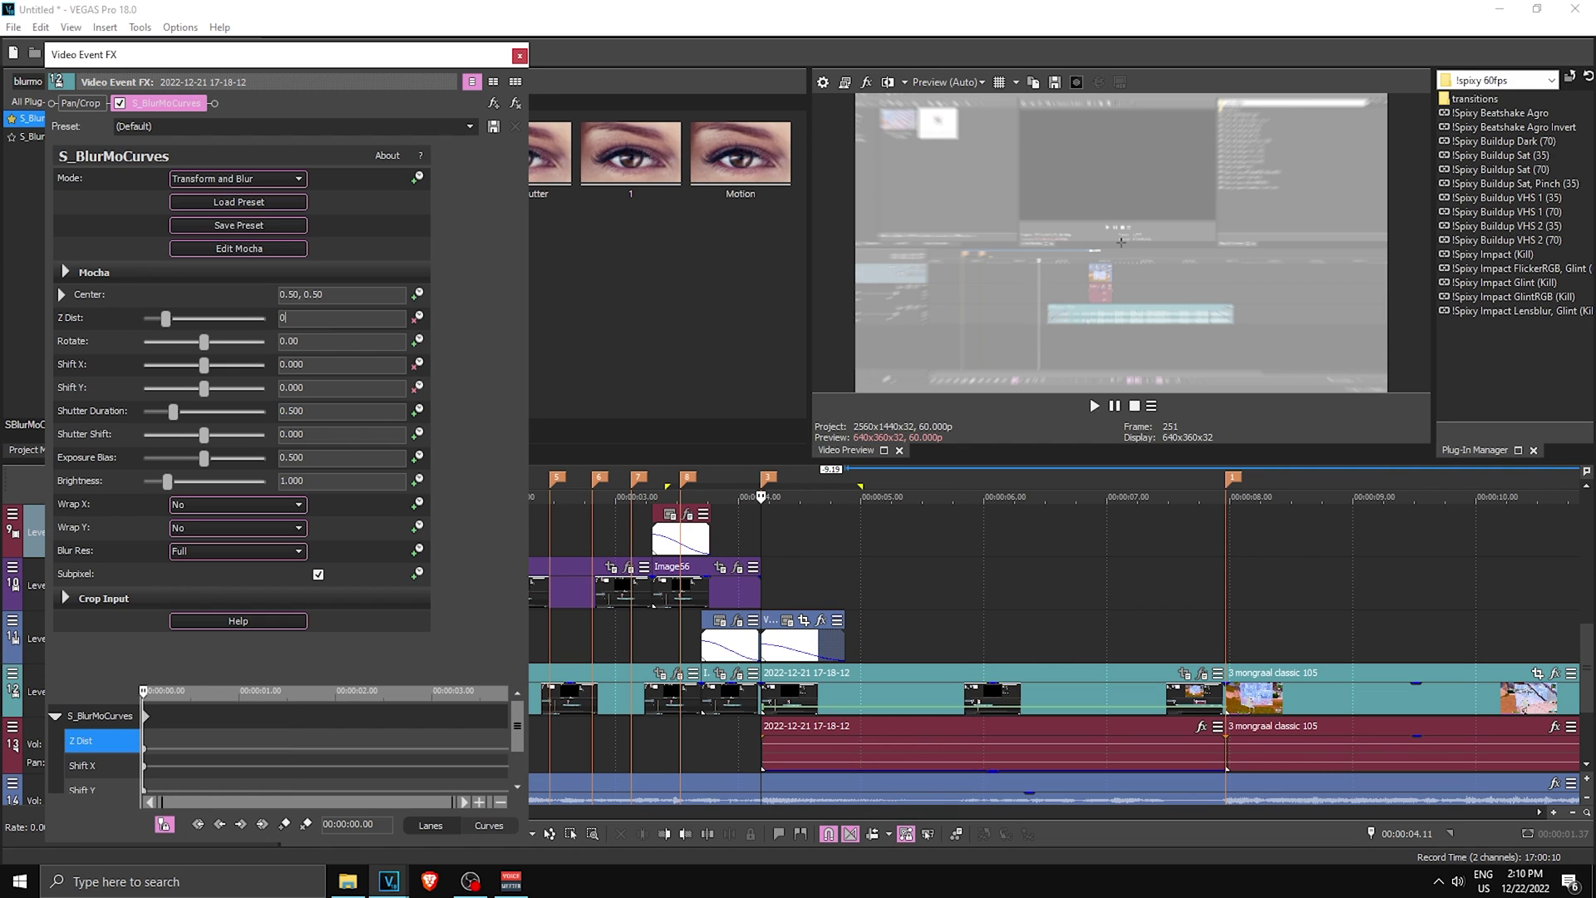
type("0.9")
key("Return")
Set Z Dist to 0.8 at about 00:00:05.05 on the project timeline, 00:00:00.54 into the clip
left_click(953, 254)
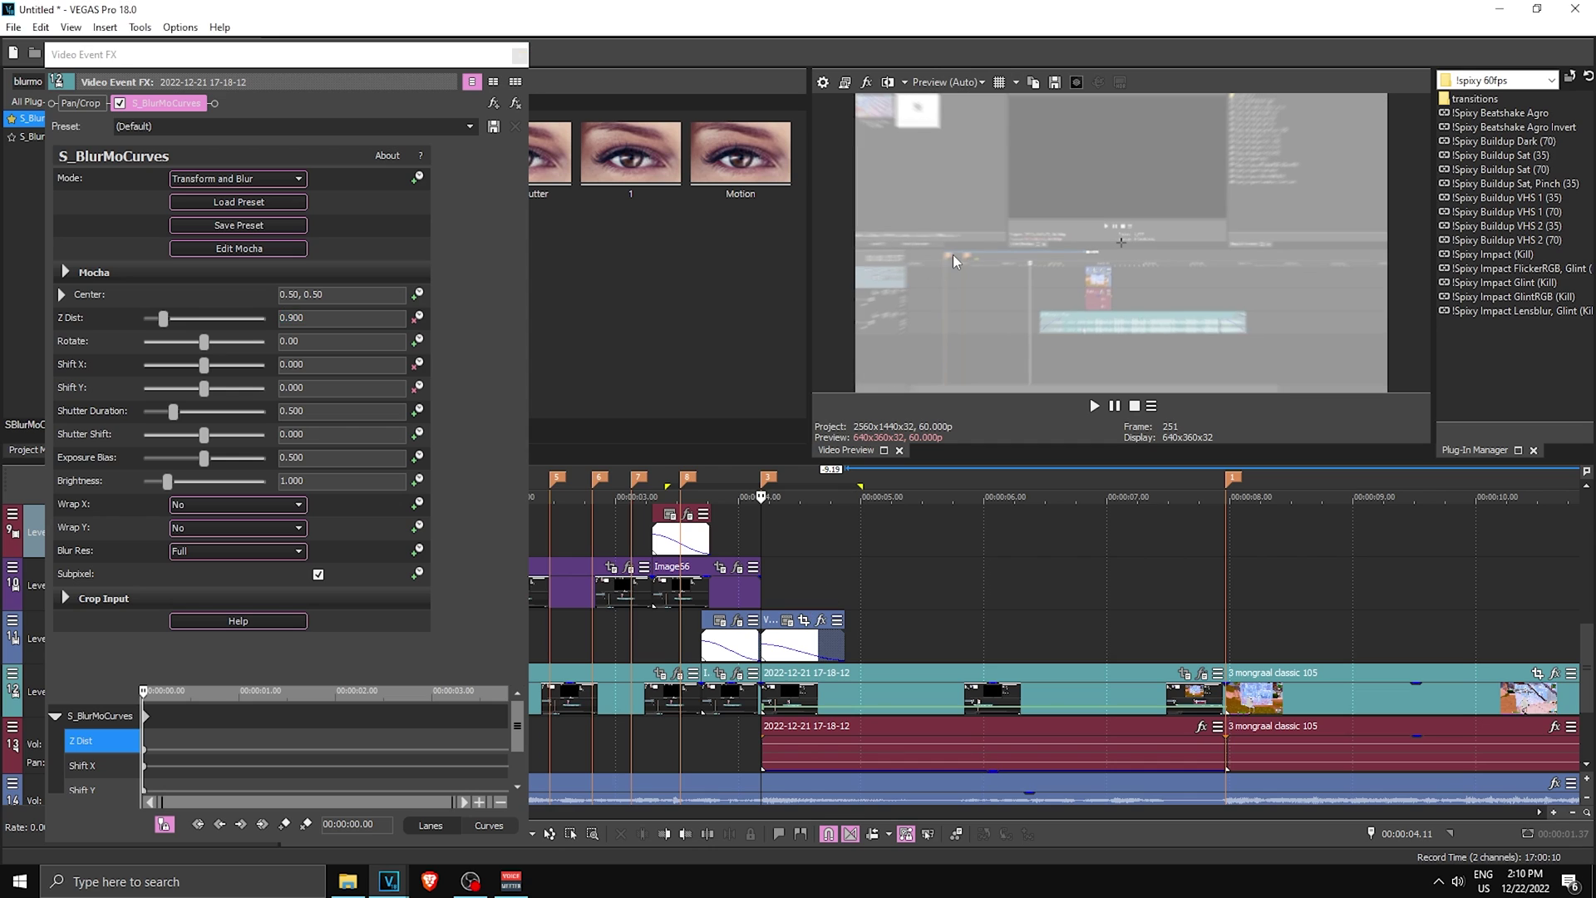
key("space")
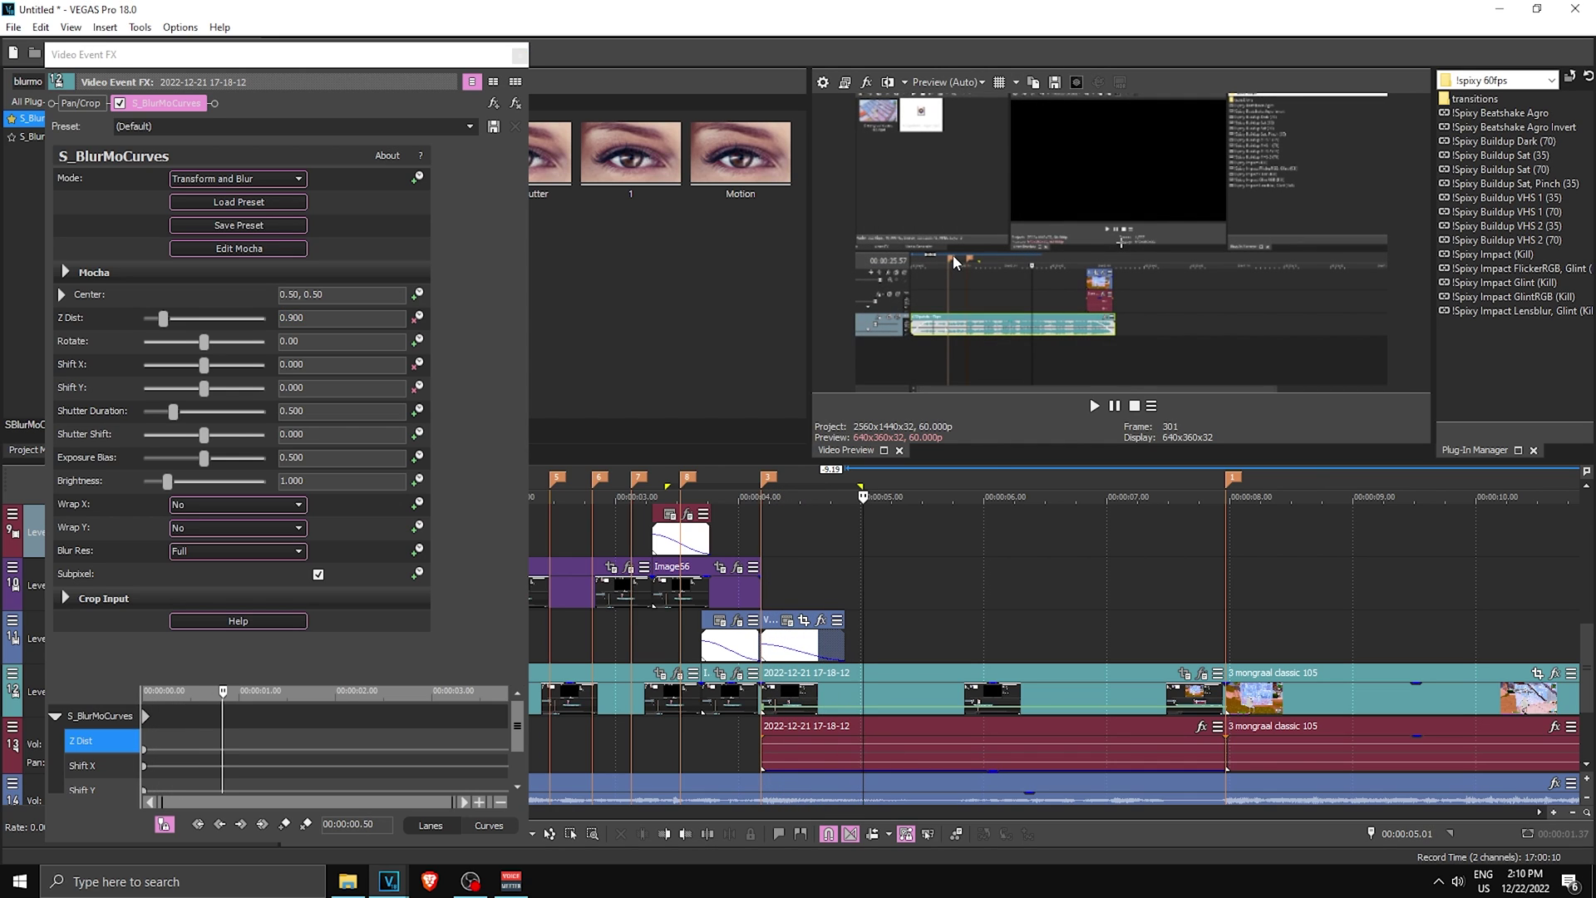
left_click(177, 319)
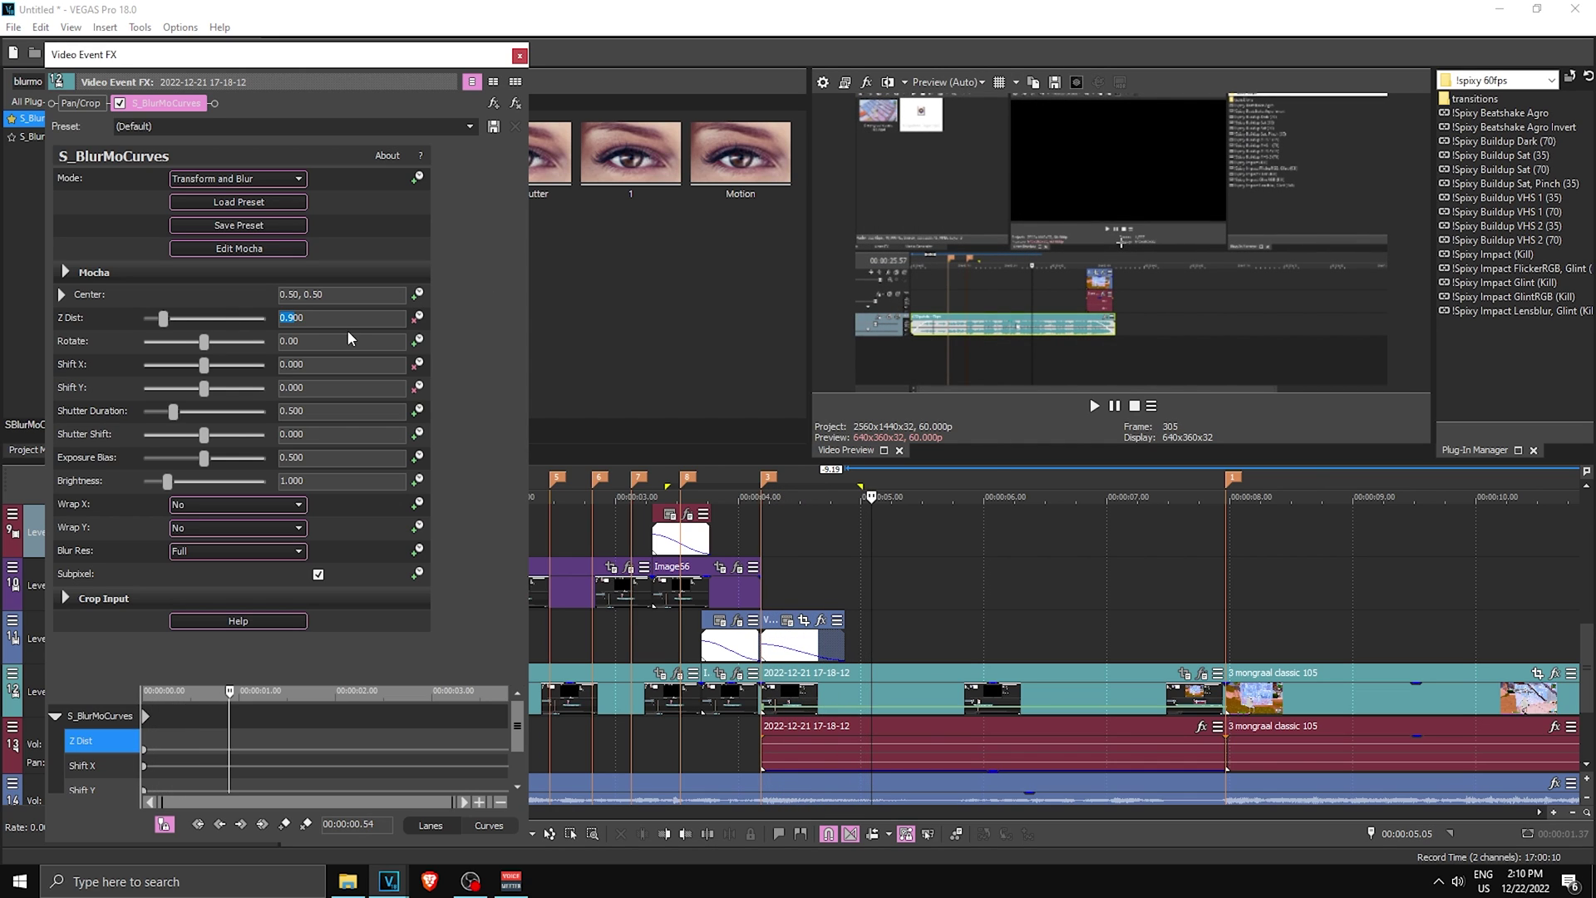
type("0.8")
key("Return")
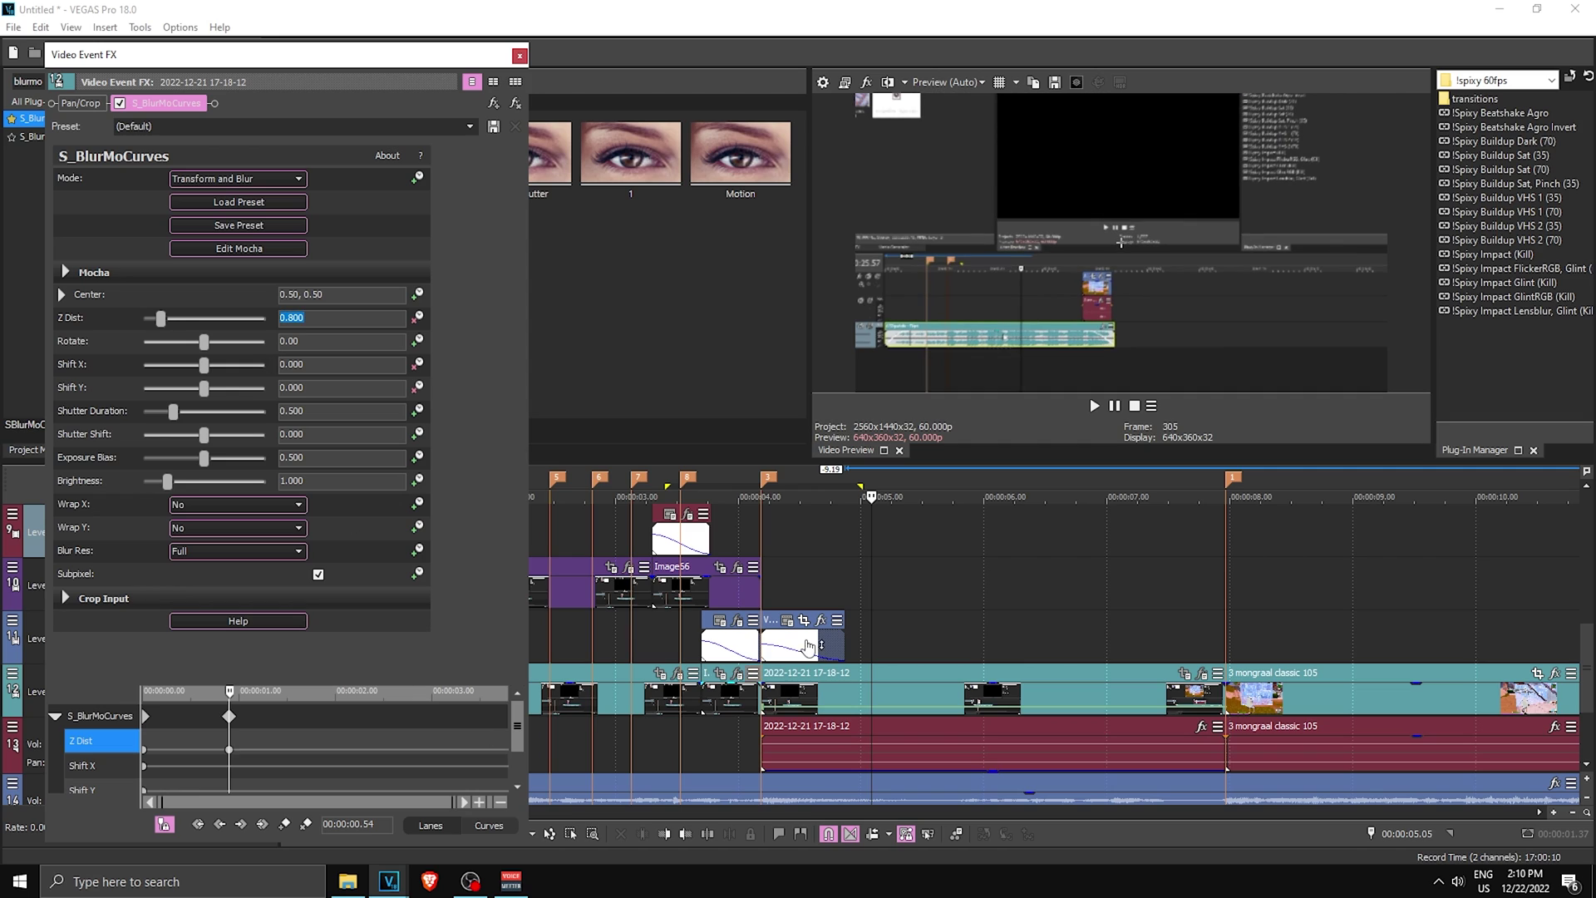
Add a Z Dist keyframe of 0.78 at 00:00:02.58 in the effect's animation
left_click(1152, 568)
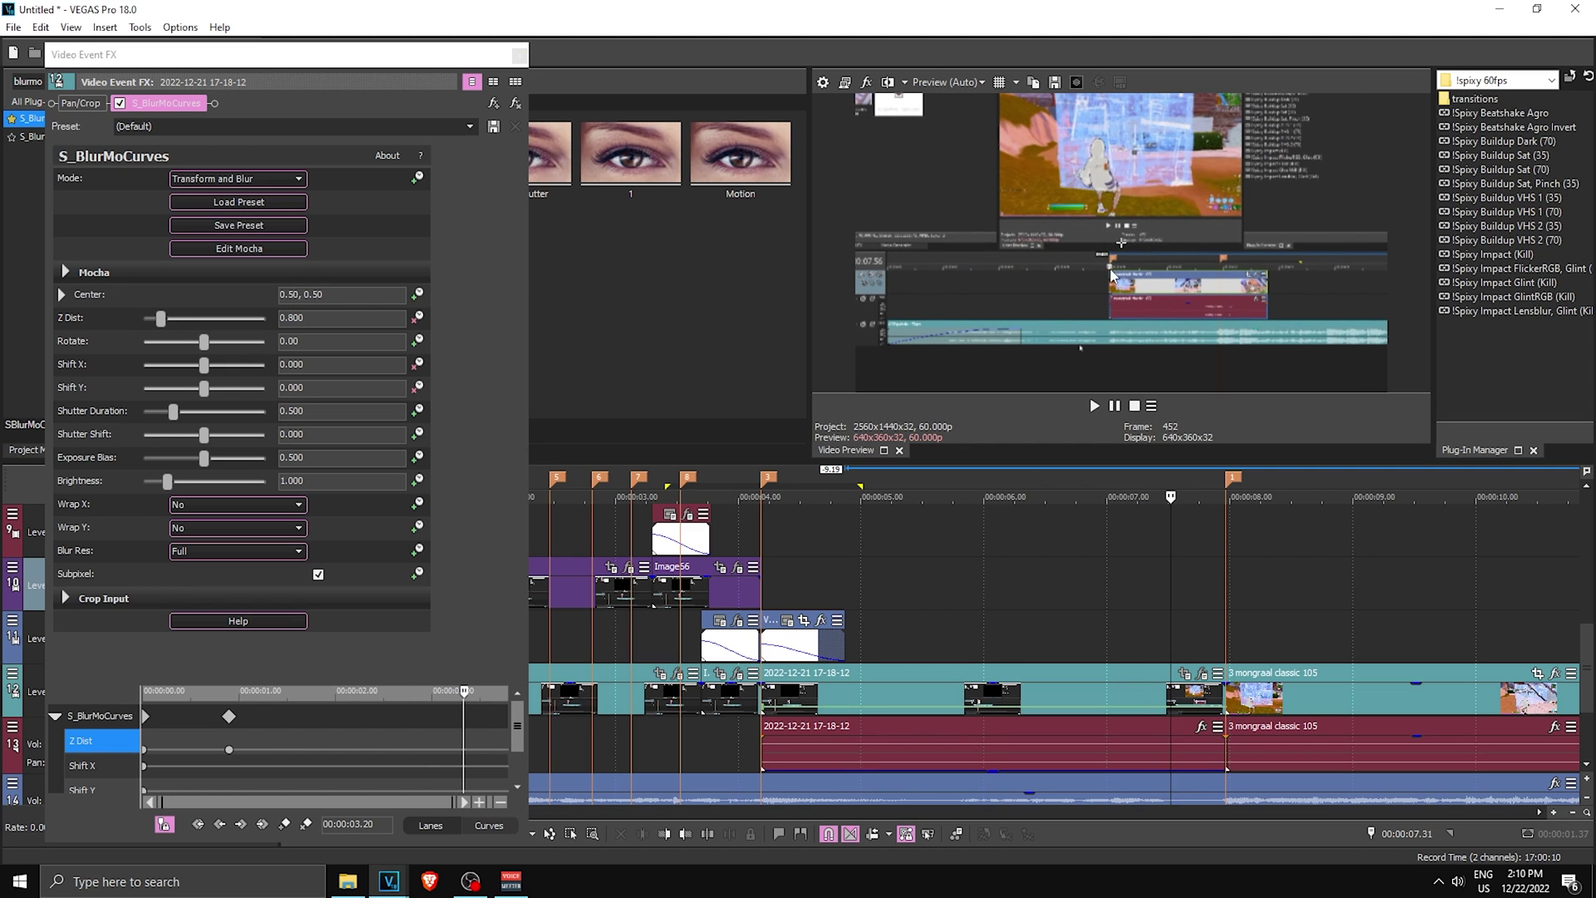
key("space")
key("Left")
key("Left")
key("Left")
key("Left")
key("Left")
key("Left")
key("Left")
left_click(341, 318)
type("0")
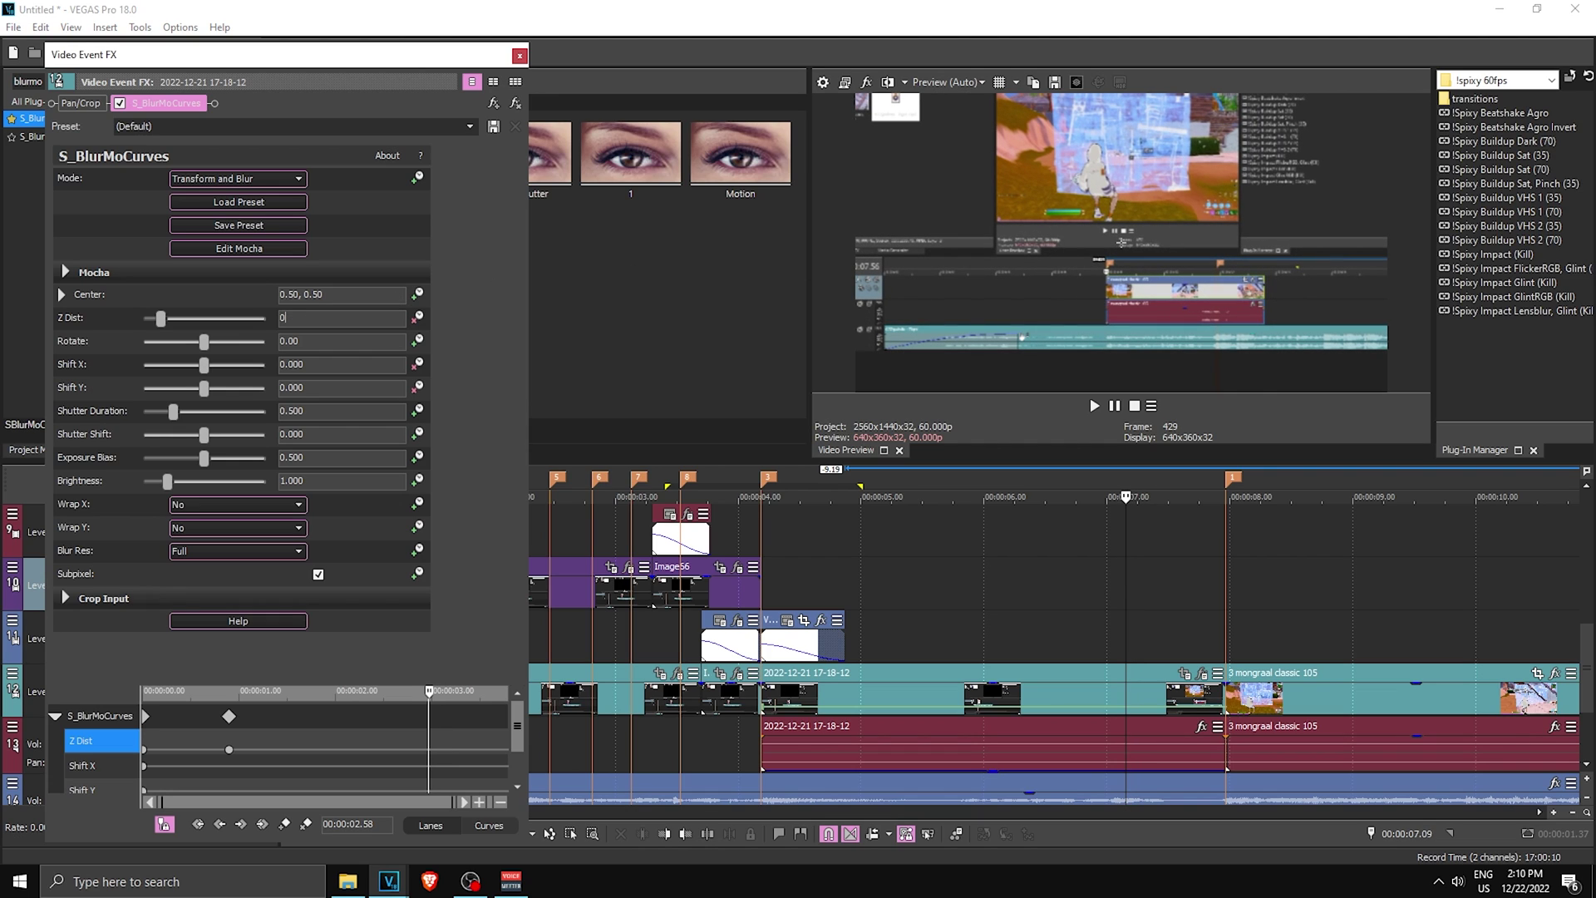
key("Return")
Add a Z Dist keyframe of 0.86 at 00:00:03.22 in the effect's animation
left_click_drag(998, 162, 1044, 162)
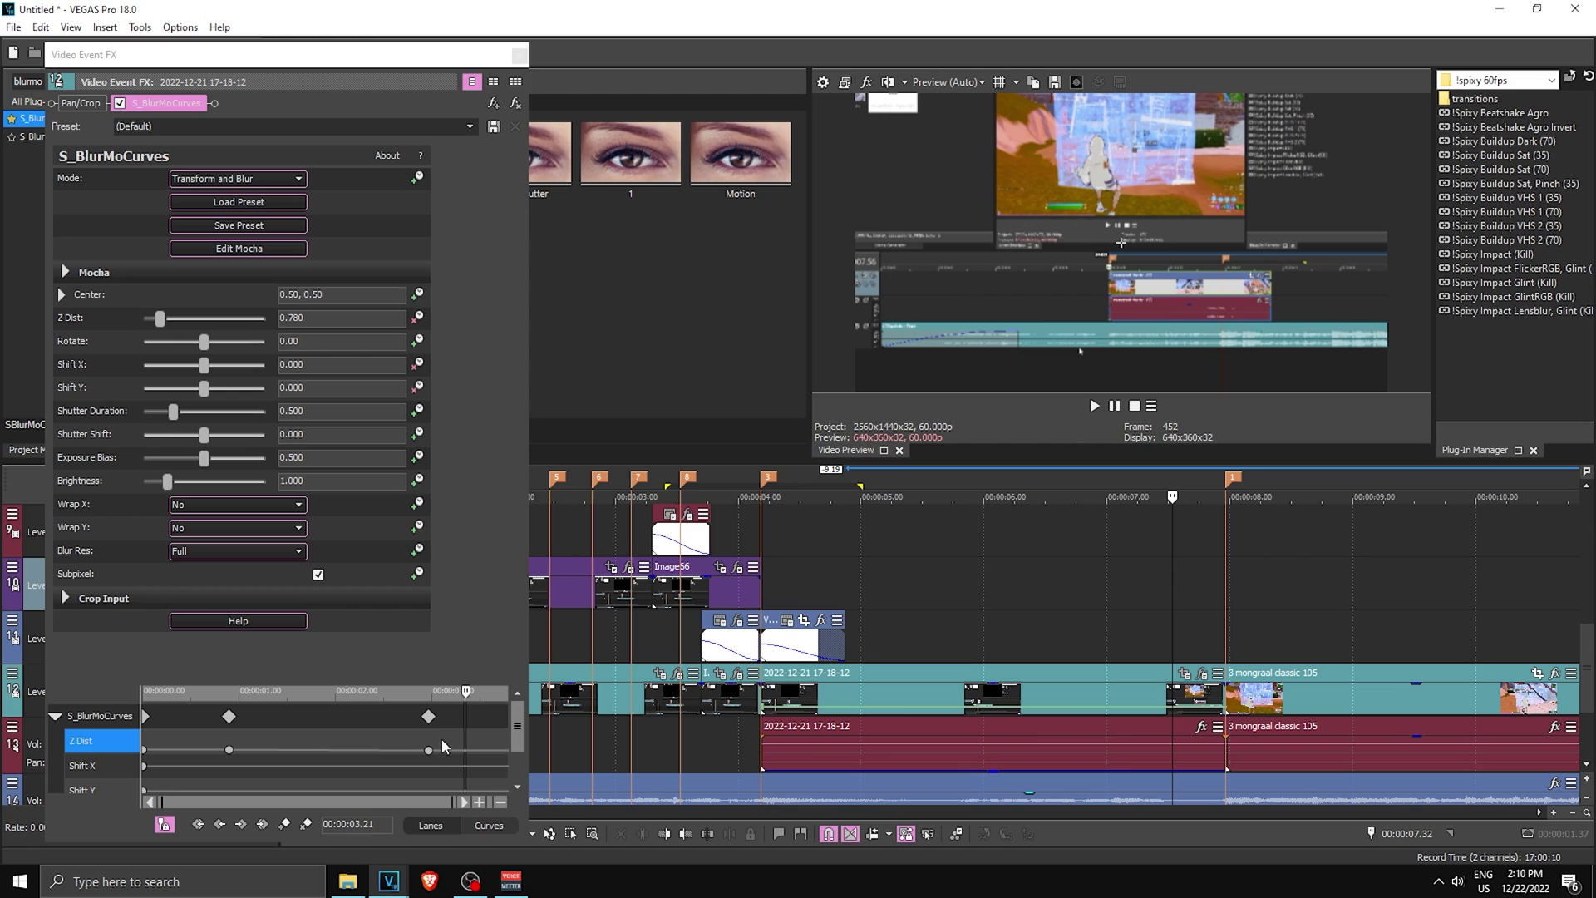
double_click(330, 317)
type("0.")
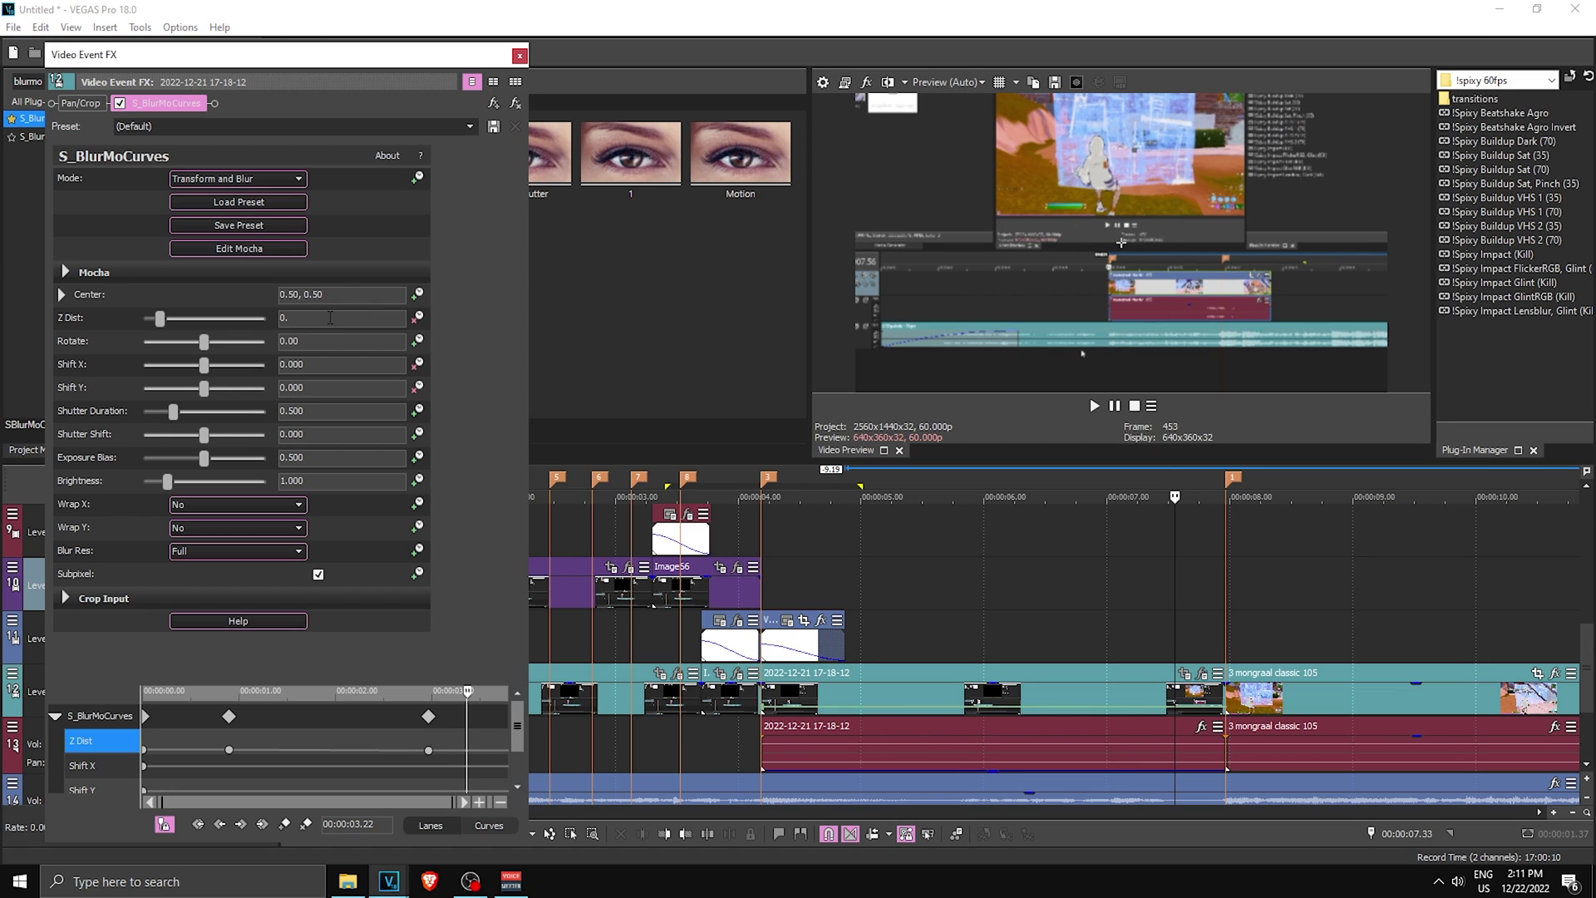
type("86")
key("Return")
Shift the picture horizontally at 00:00:02.58 by setting Shift X to about 0.078
left_click(993, 237)
key("space")
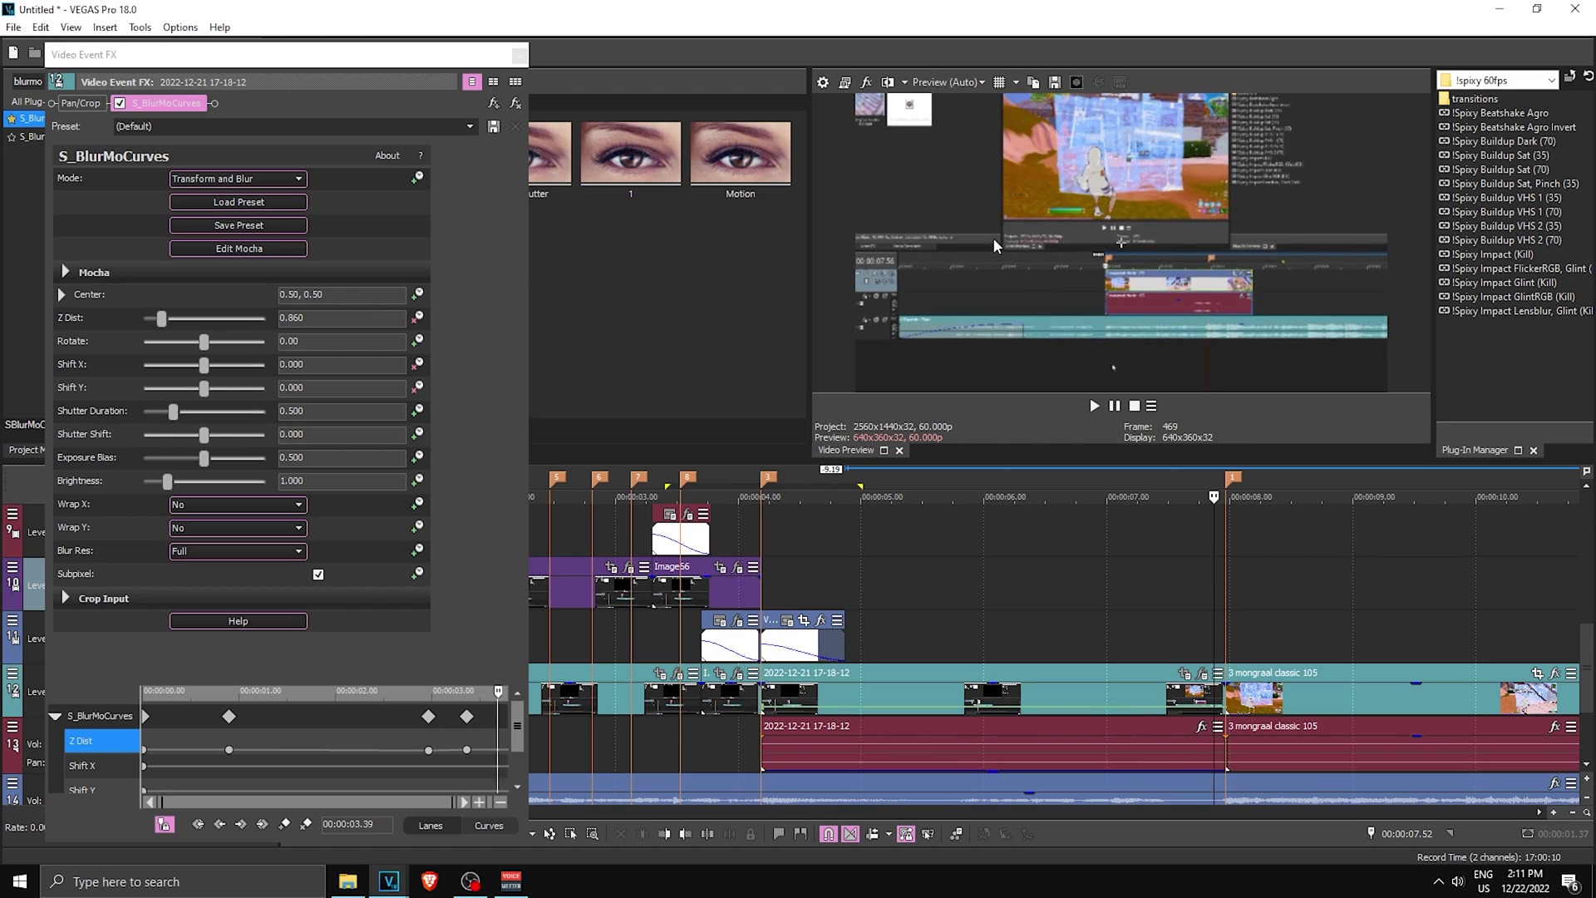
key("Return")
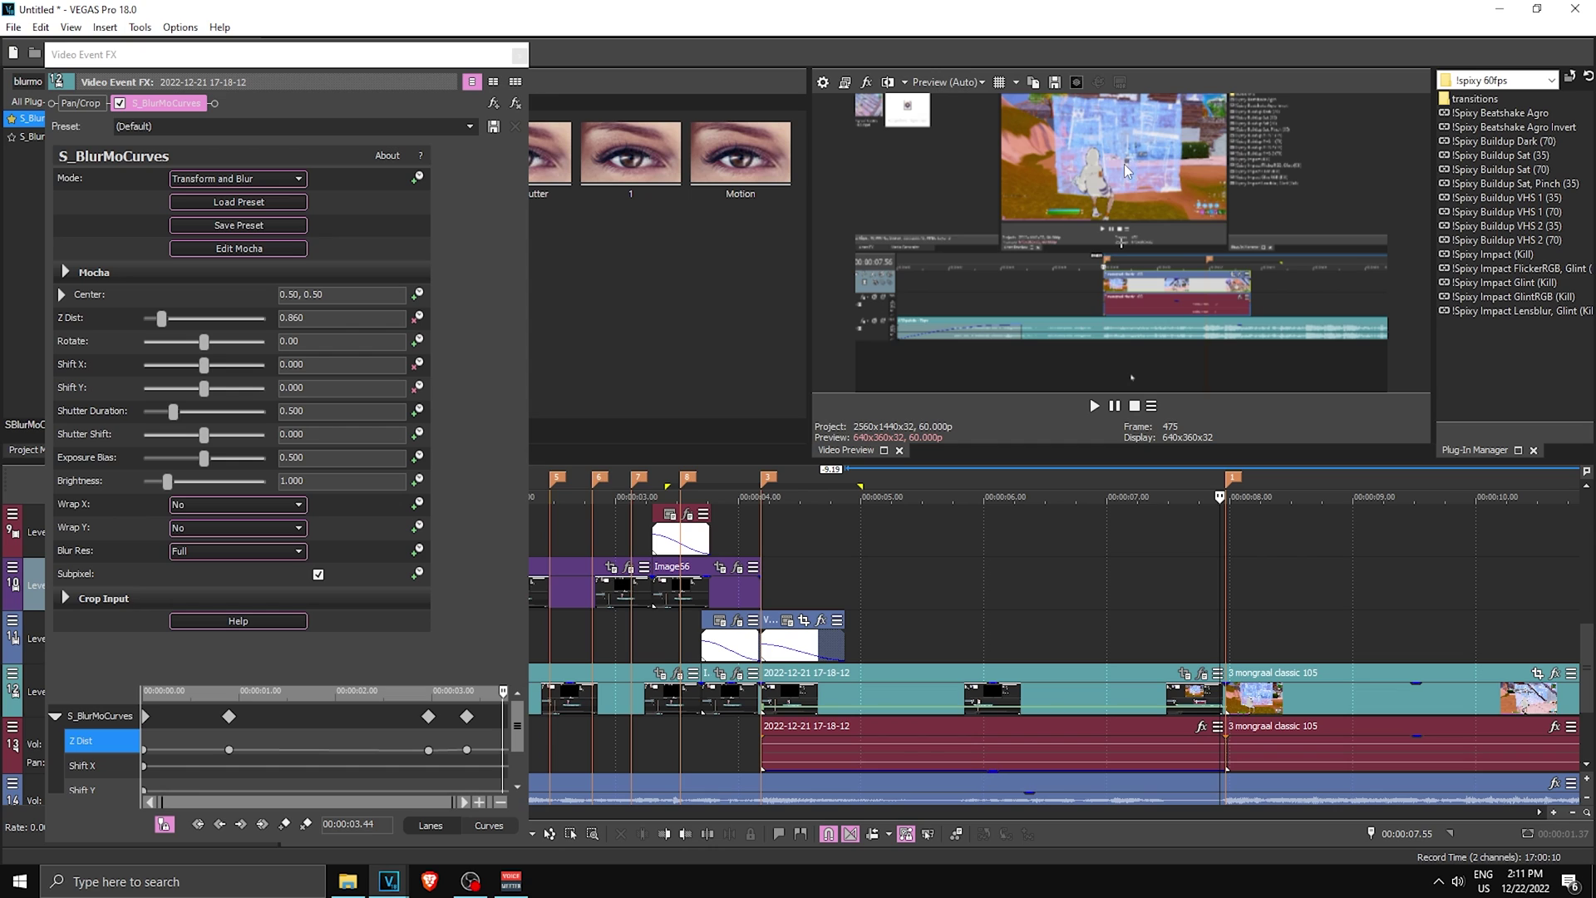
left_click(144, 696)
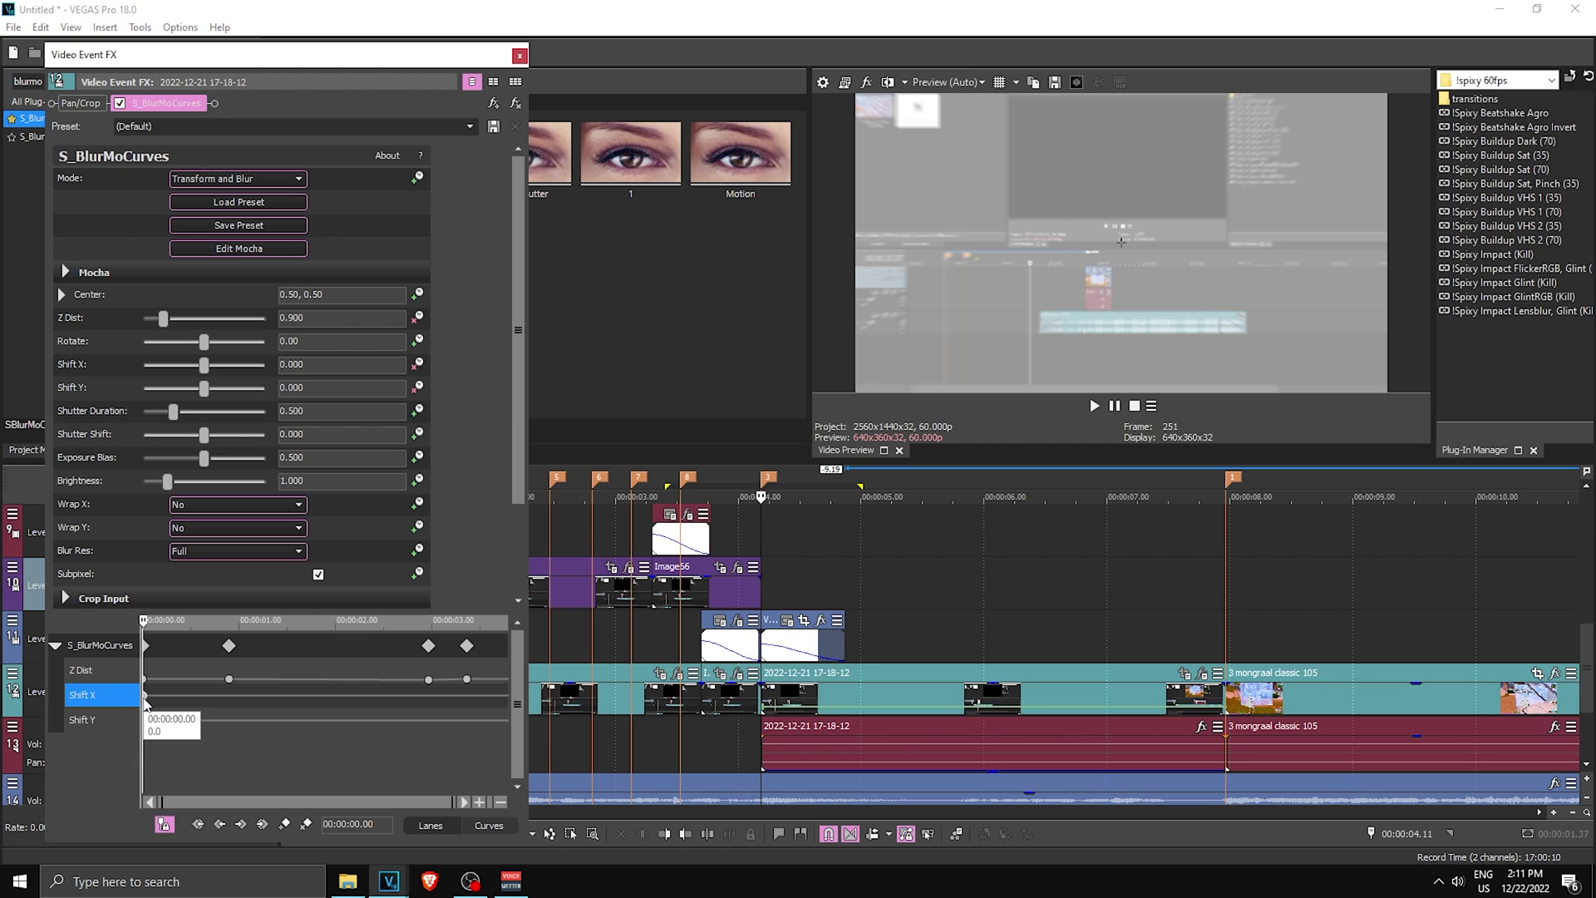
left_click(938, 296)
key("space")
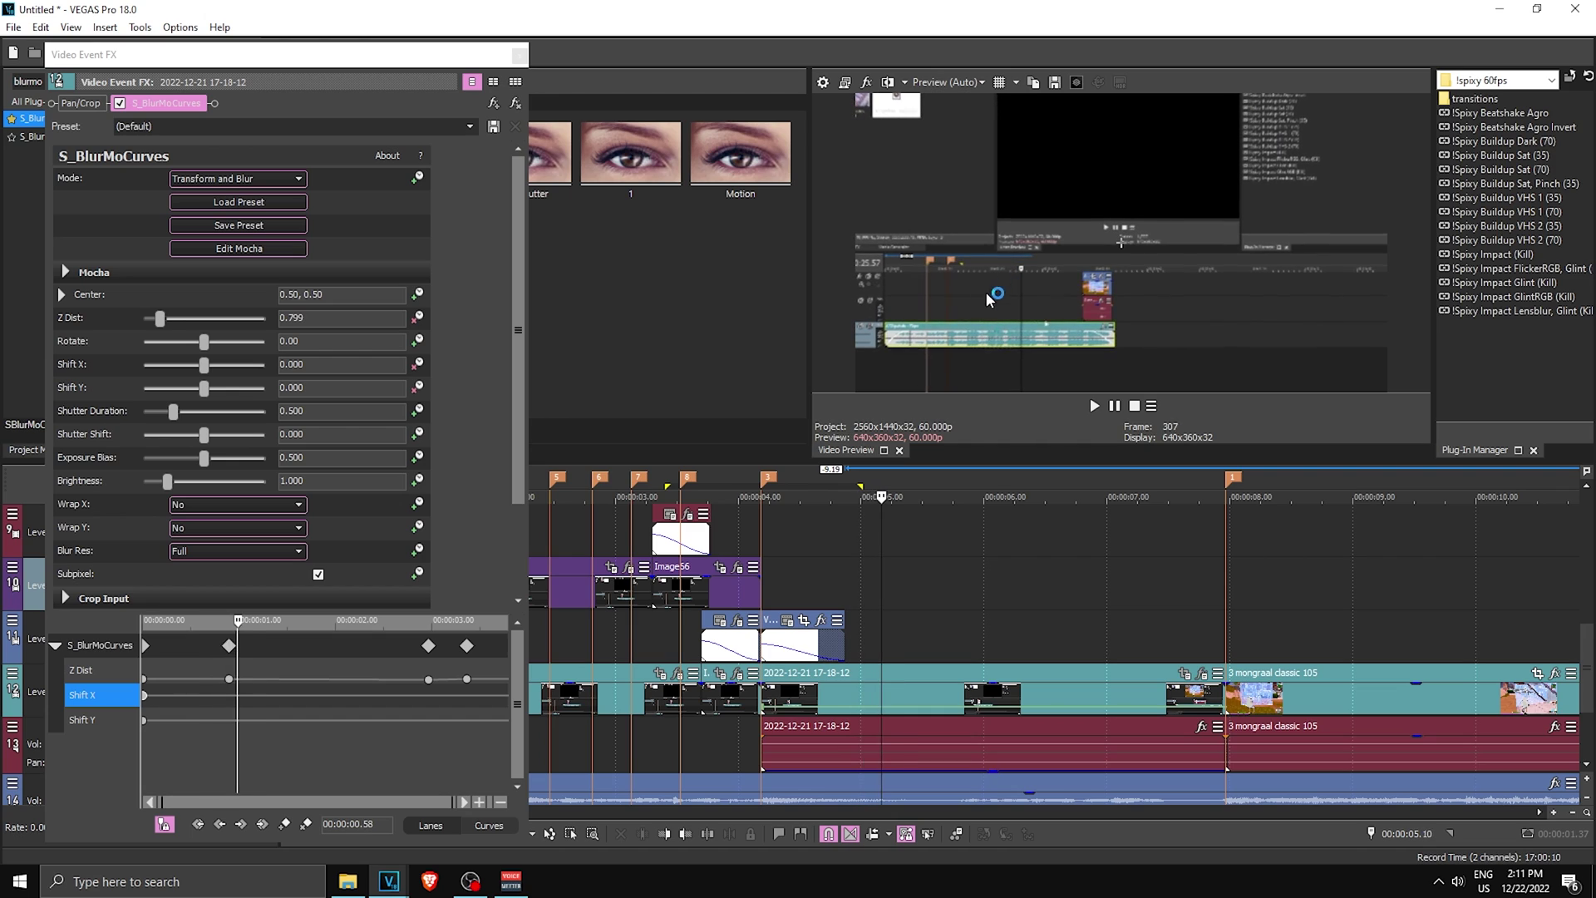
left_click(429, 697)
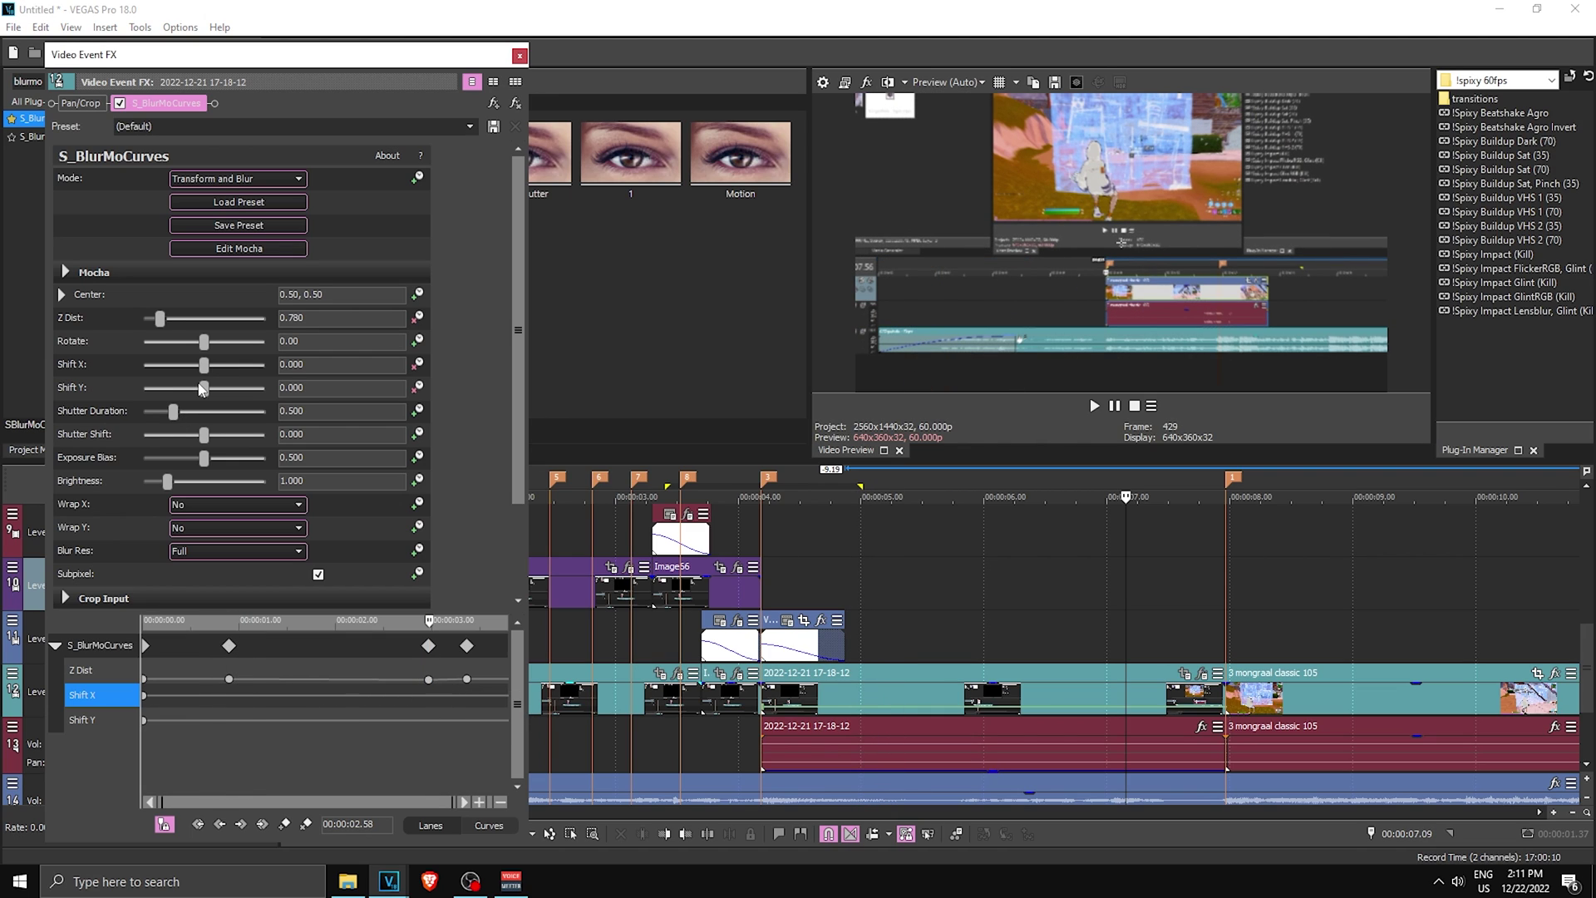
left_click_drag(204, 365, 215, 371)
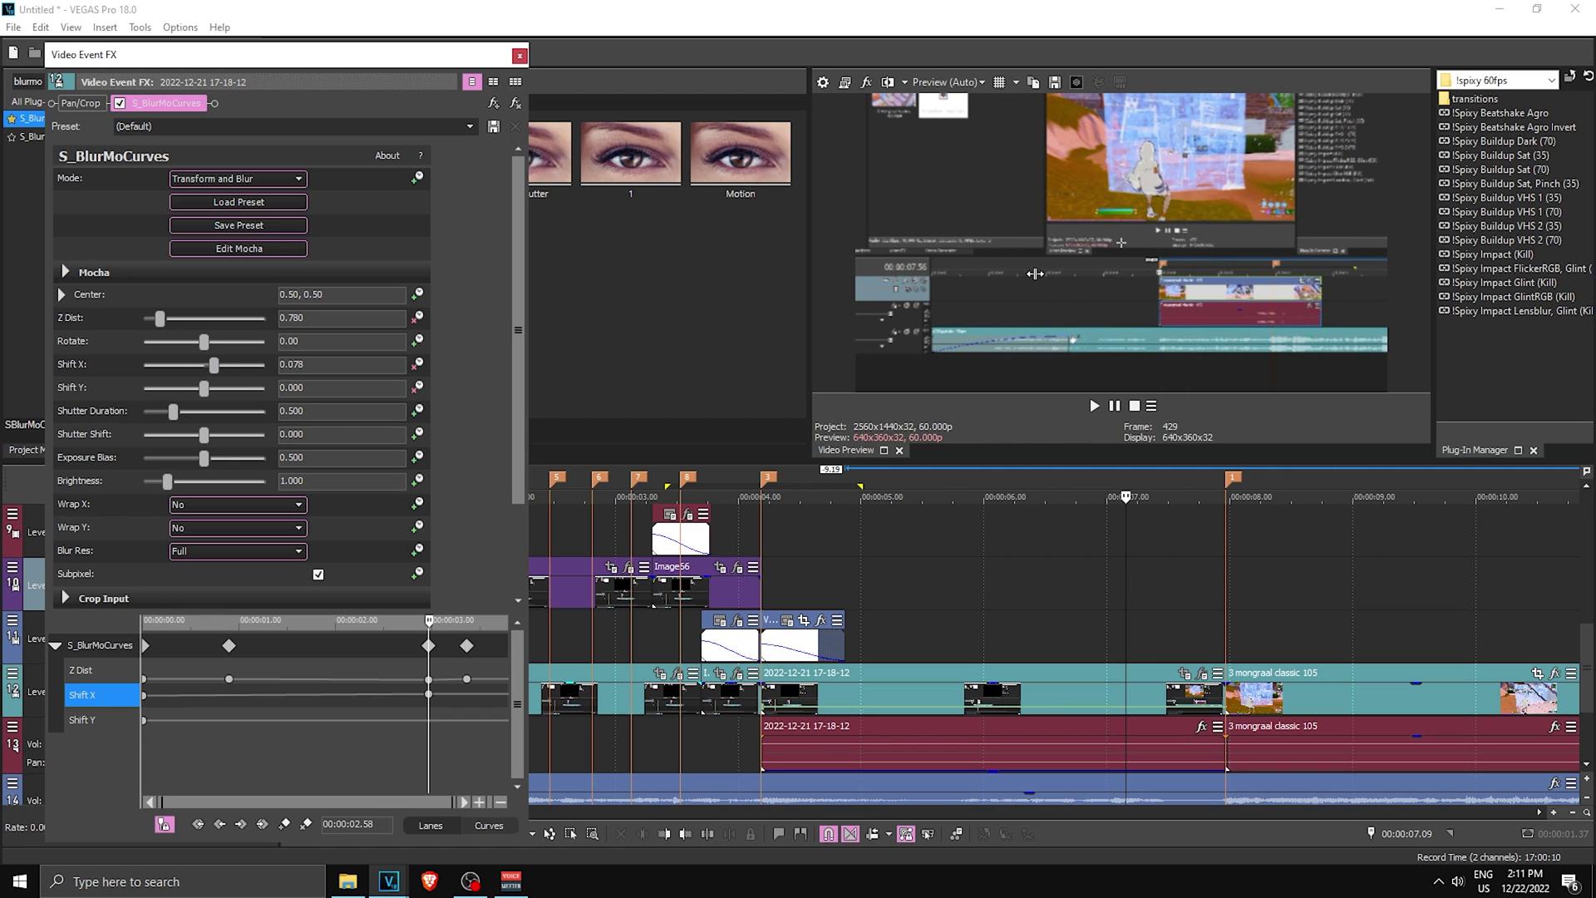
Zoom in on the embedded gameplay at the clip's final frame with Z Dist about 0.35 and Shift X about 0.010
left_click(1010, 232)
key("space")
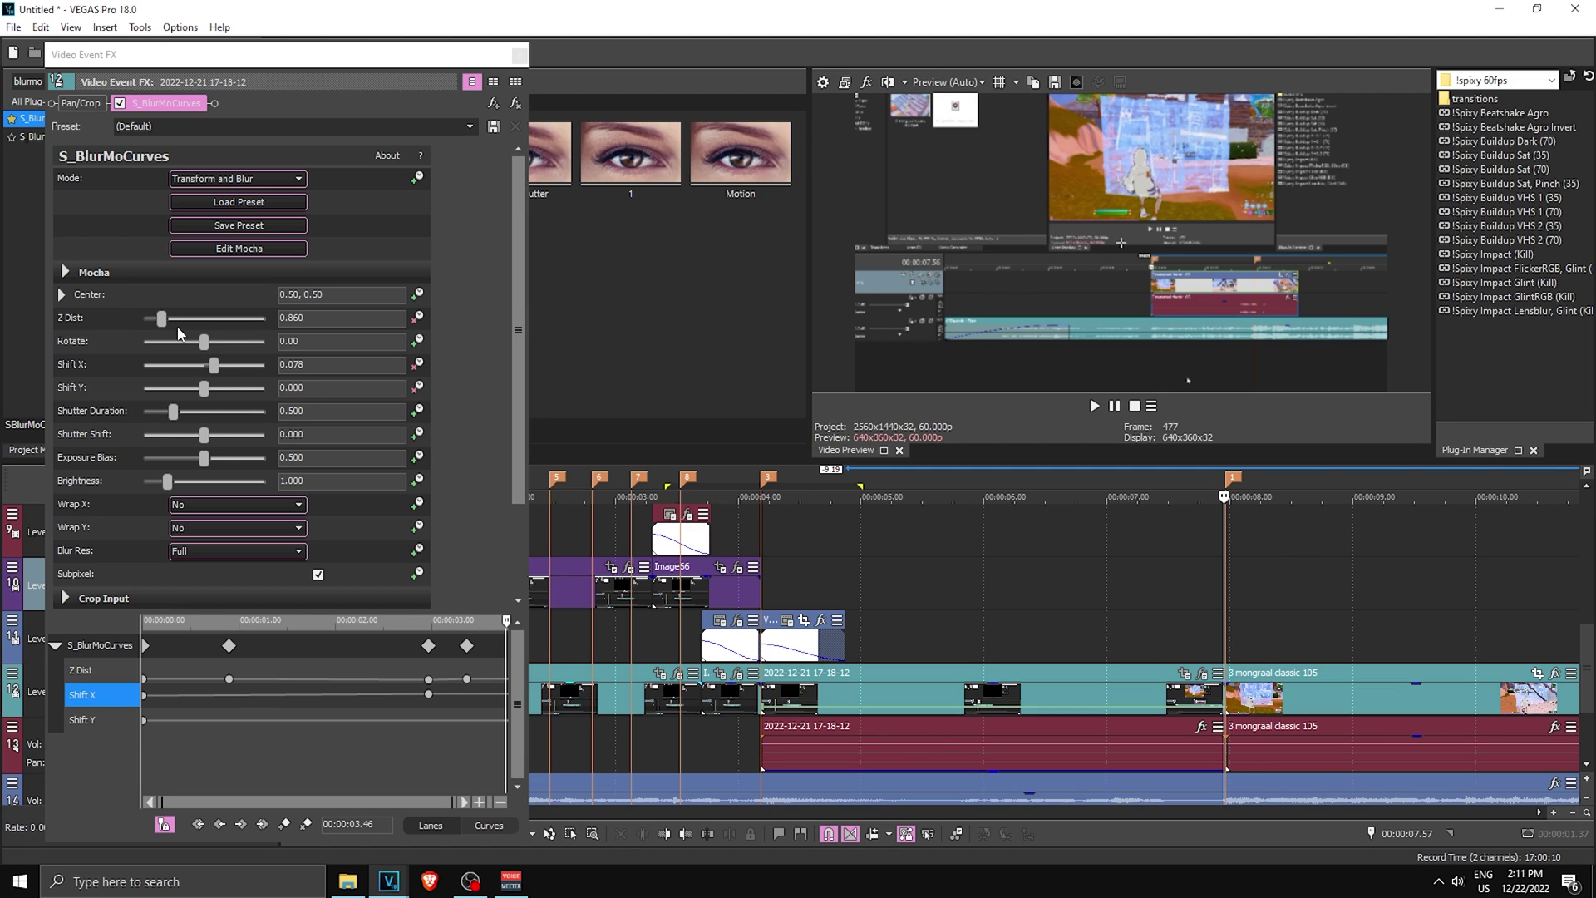
mouse_move(205, 389)
left_mouse_down()
mouse_move(179, 389)
mouse_move(208, 366)
left_mouse_up()
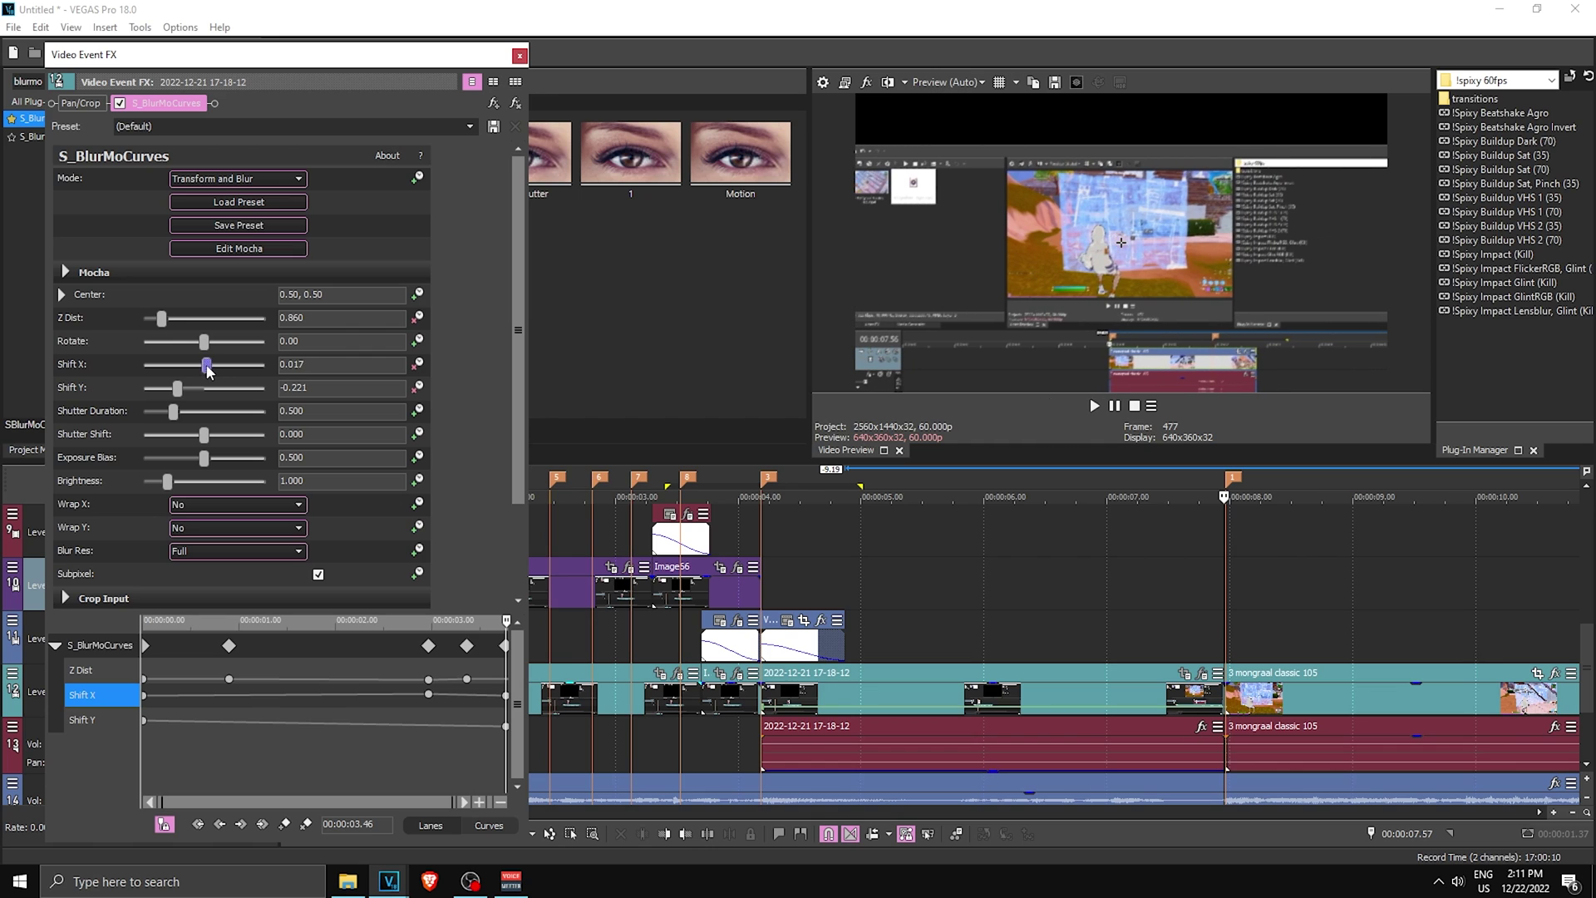
left_click_drag(162, 318, 150, 320)
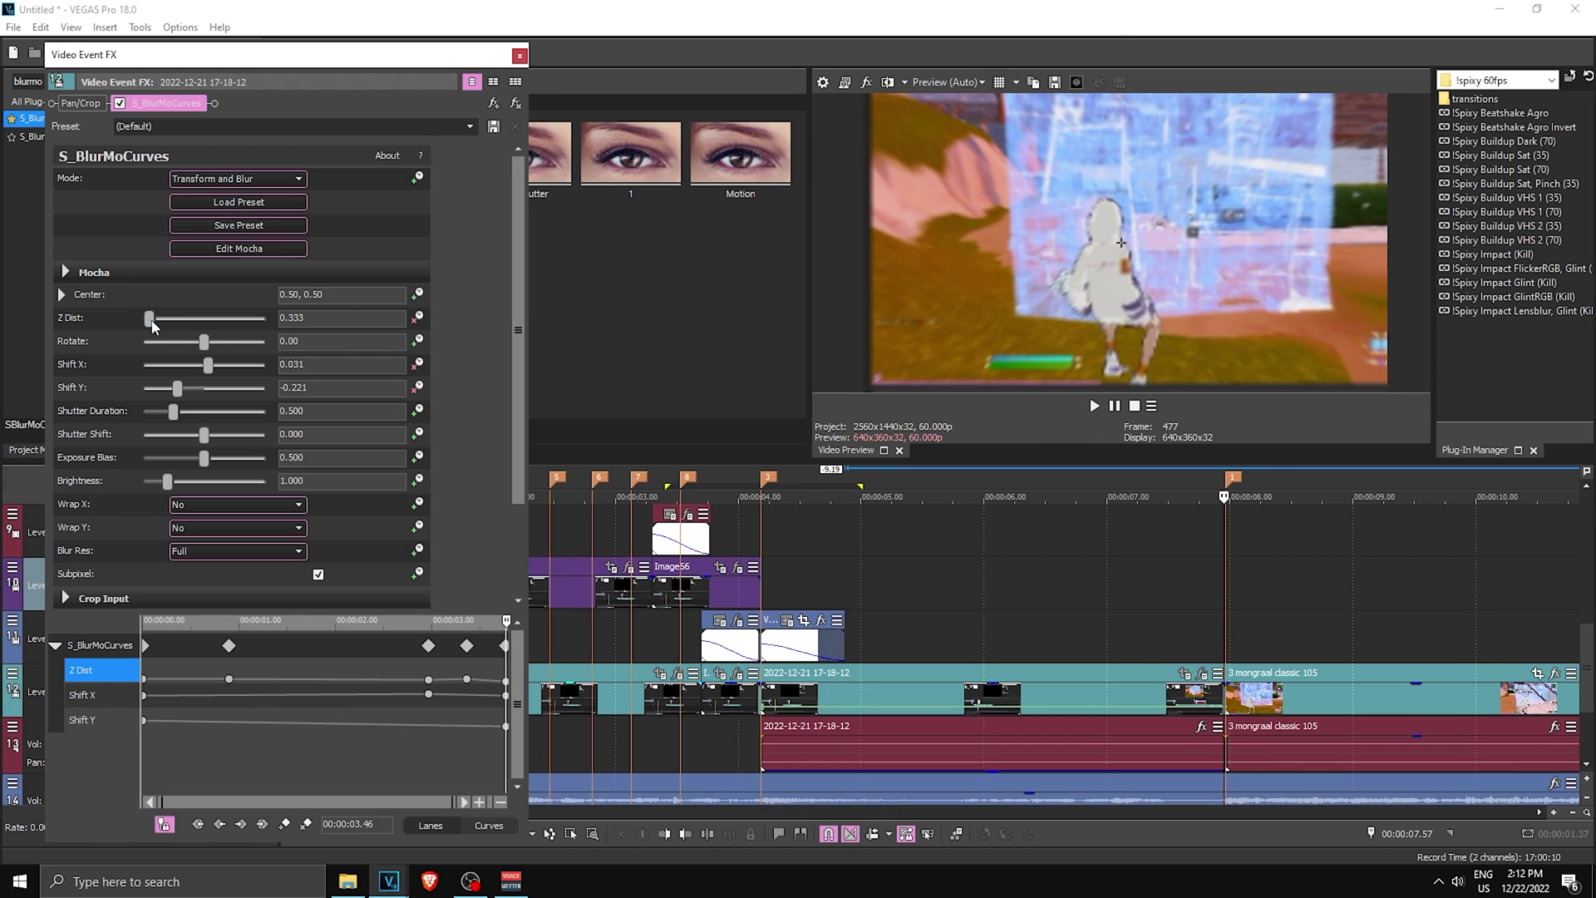
left_click_drag(208, 366, 174, 389)
left_click(151, 319)
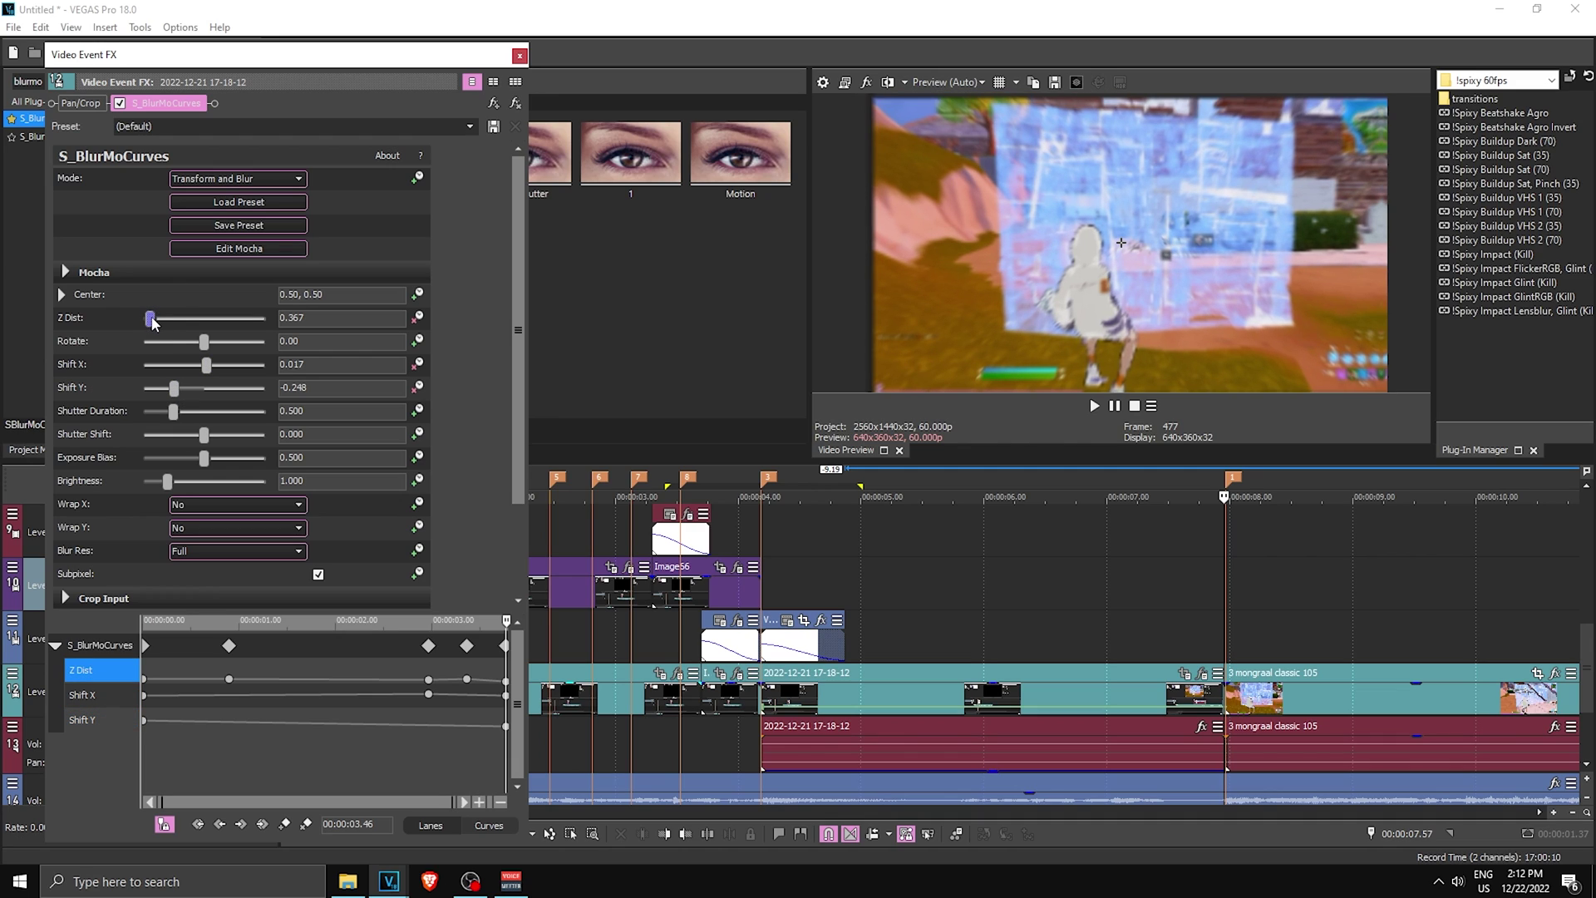
Fine-tune the final frame's Shift Y to -0.237 and compare its framing with the next clip's first frame
left_click(358, 388)
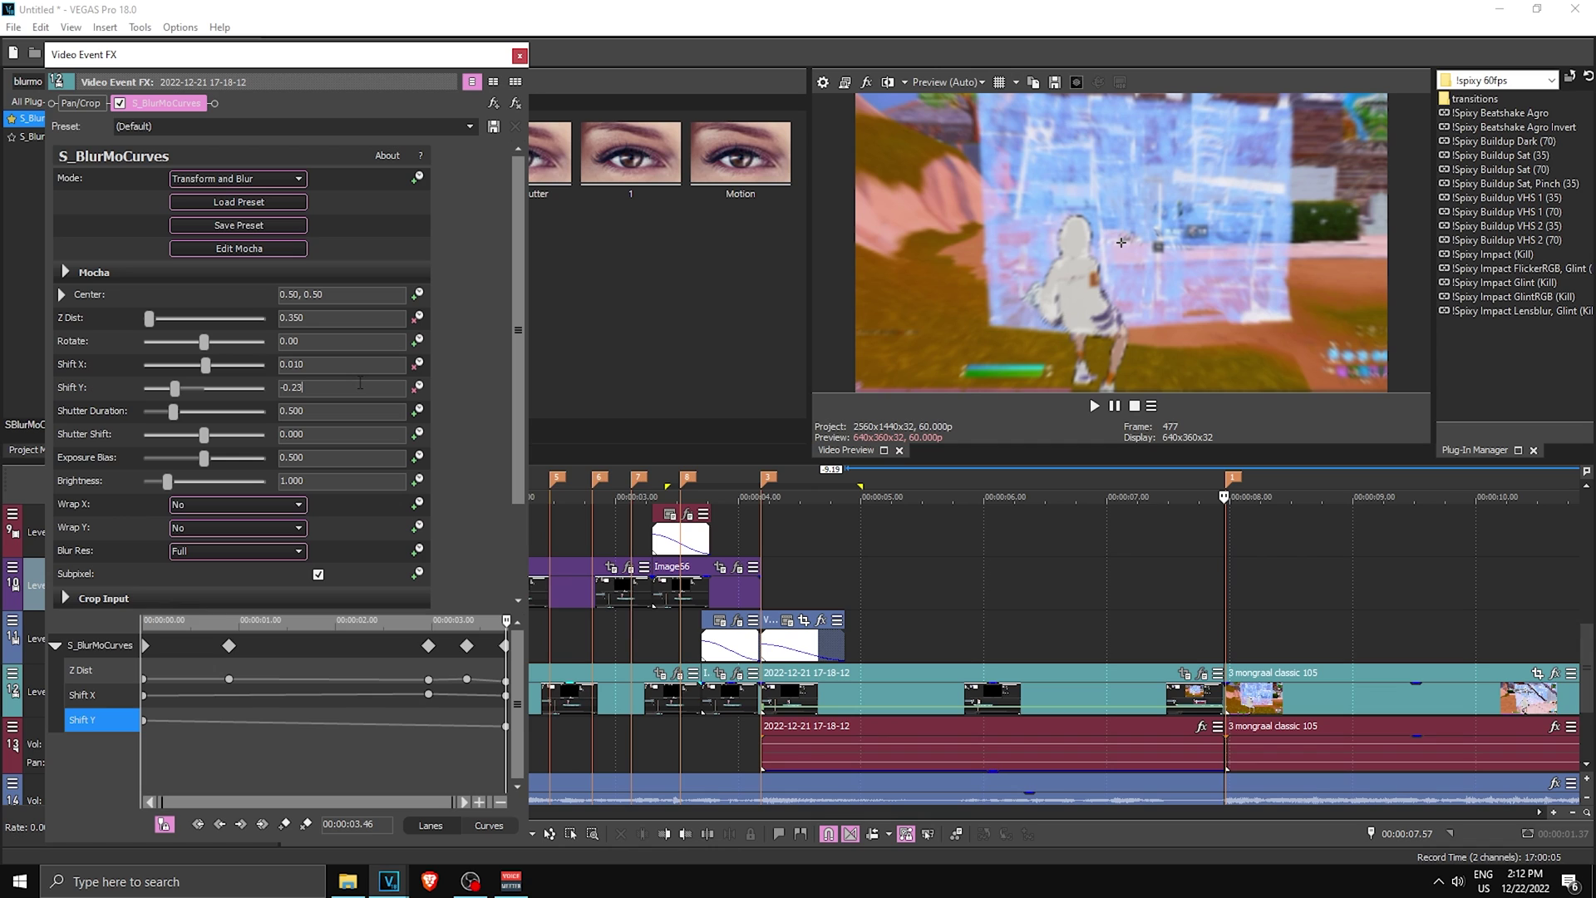
type("5")
key("Return")
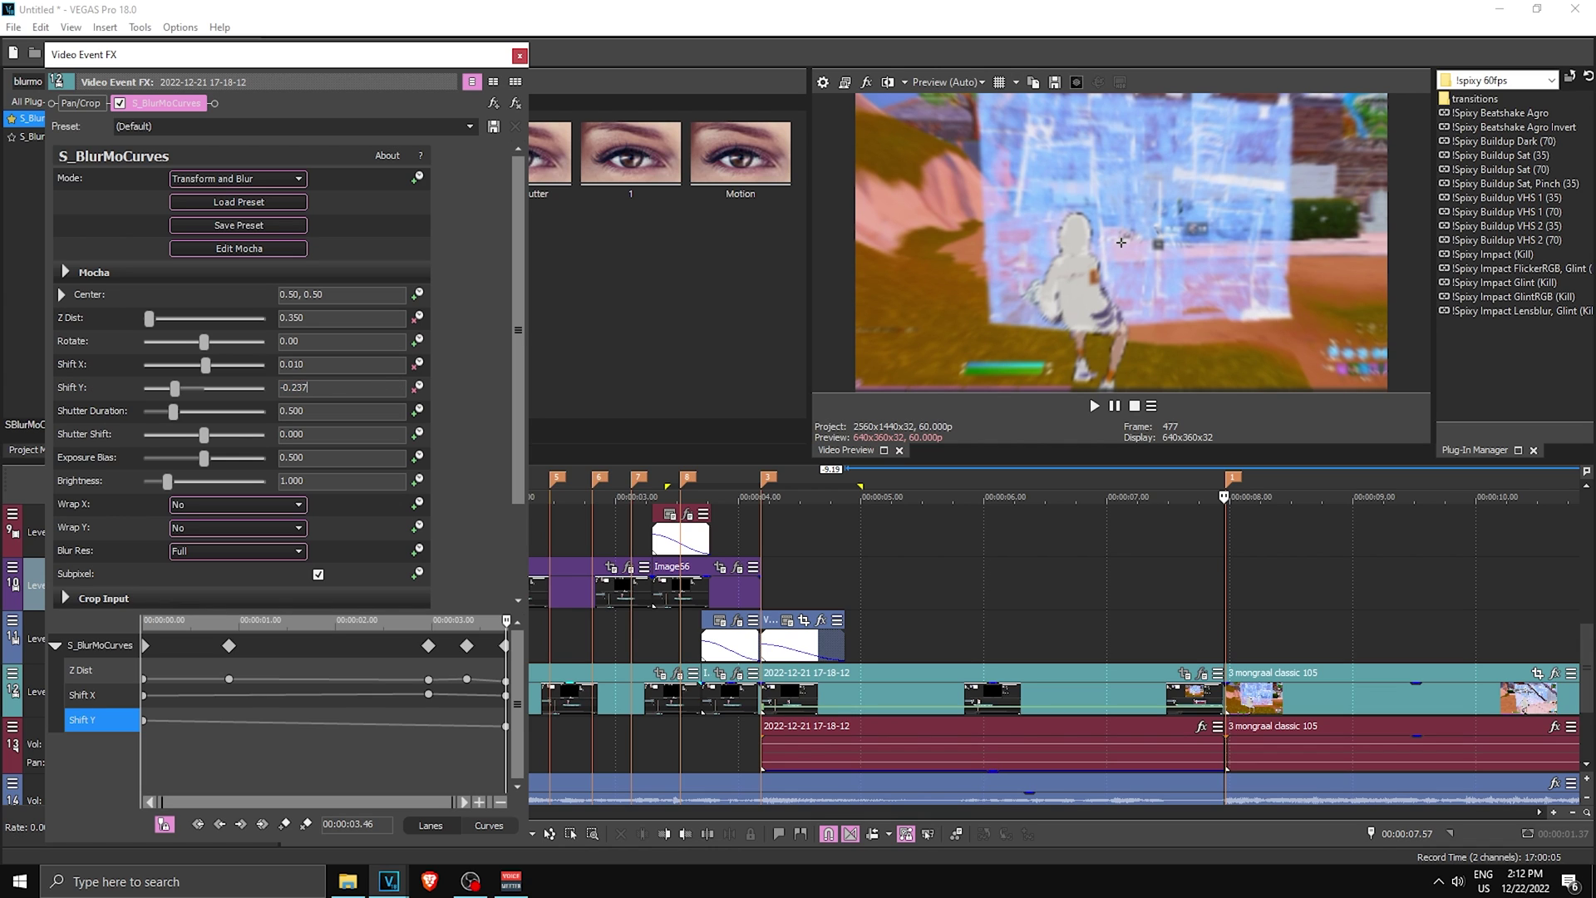
key("Return")
left_click(1063, 221)
key("Right")
key("Left")
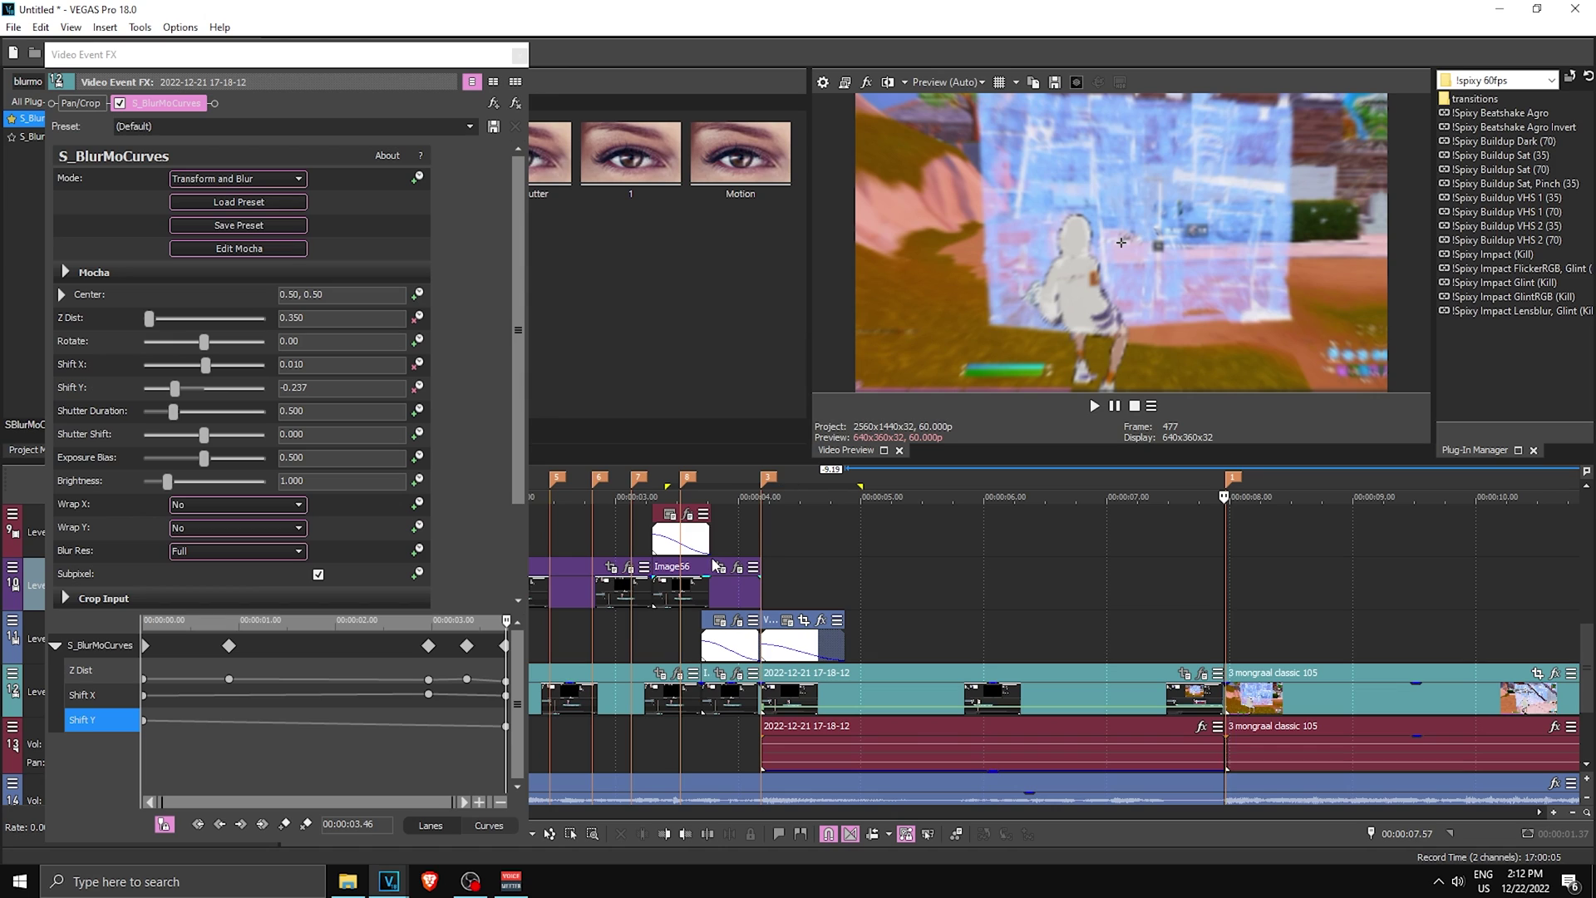
Strengthen the final zoom by lowering Z Dist to about 0.267 at 00:00:03.46, and preview it
left_click(505, 680)
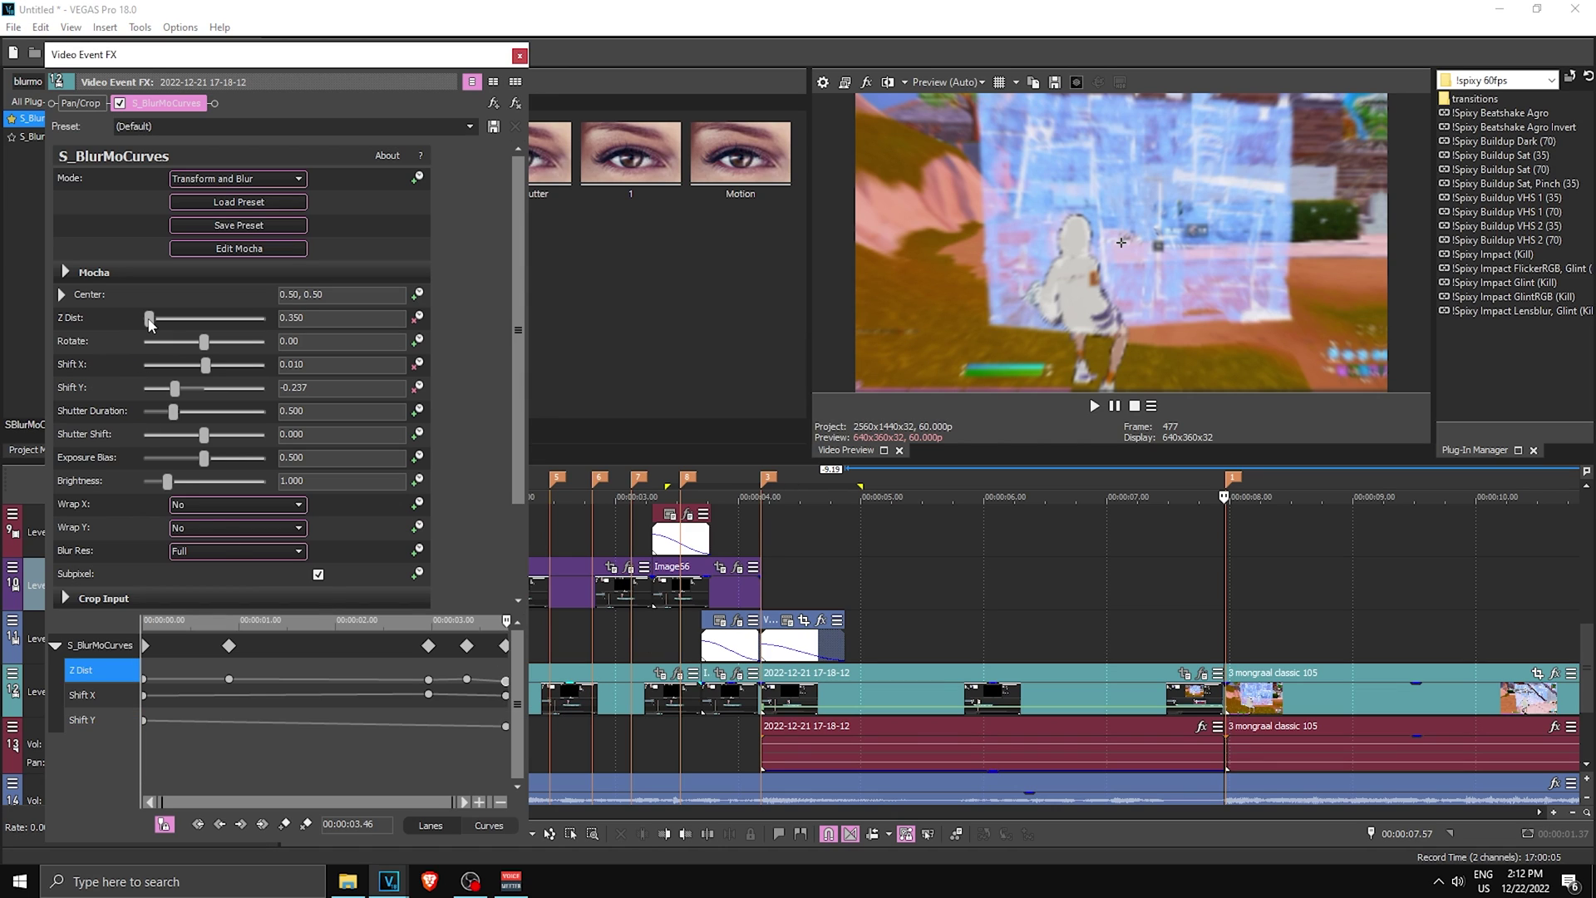
left_click_drag(149, 319, 148, 319)
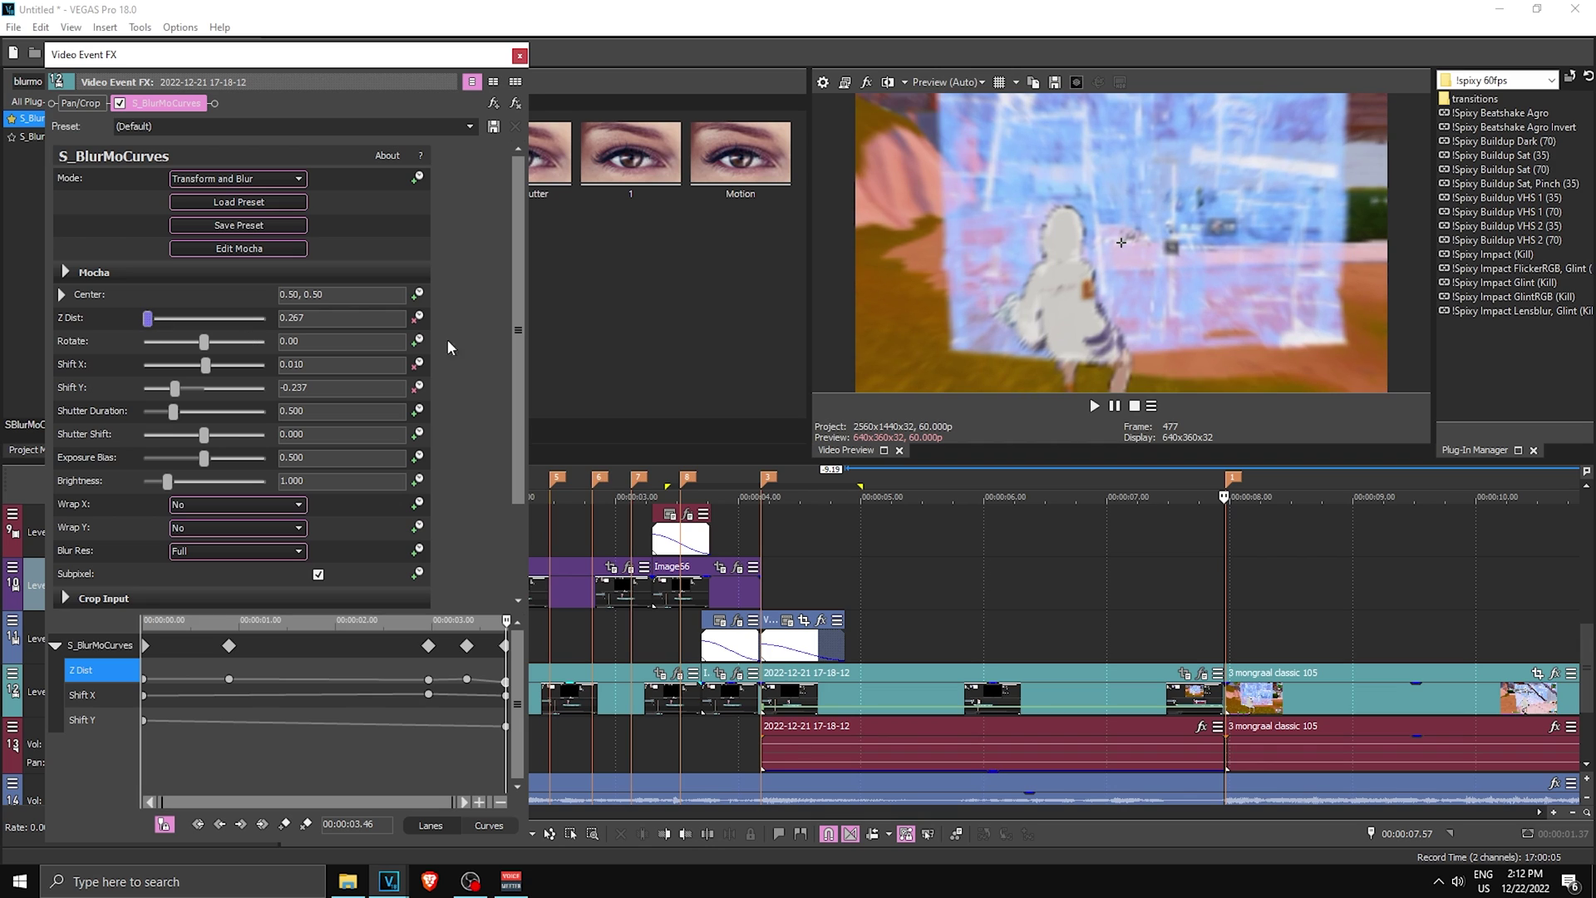
left_click(1016, 316)
key("space")
key("space")
Move the first Shift Y keyframe to 00:00:02.58 so the vertical shift starts there, and preview the movement
left_click(437, 695)
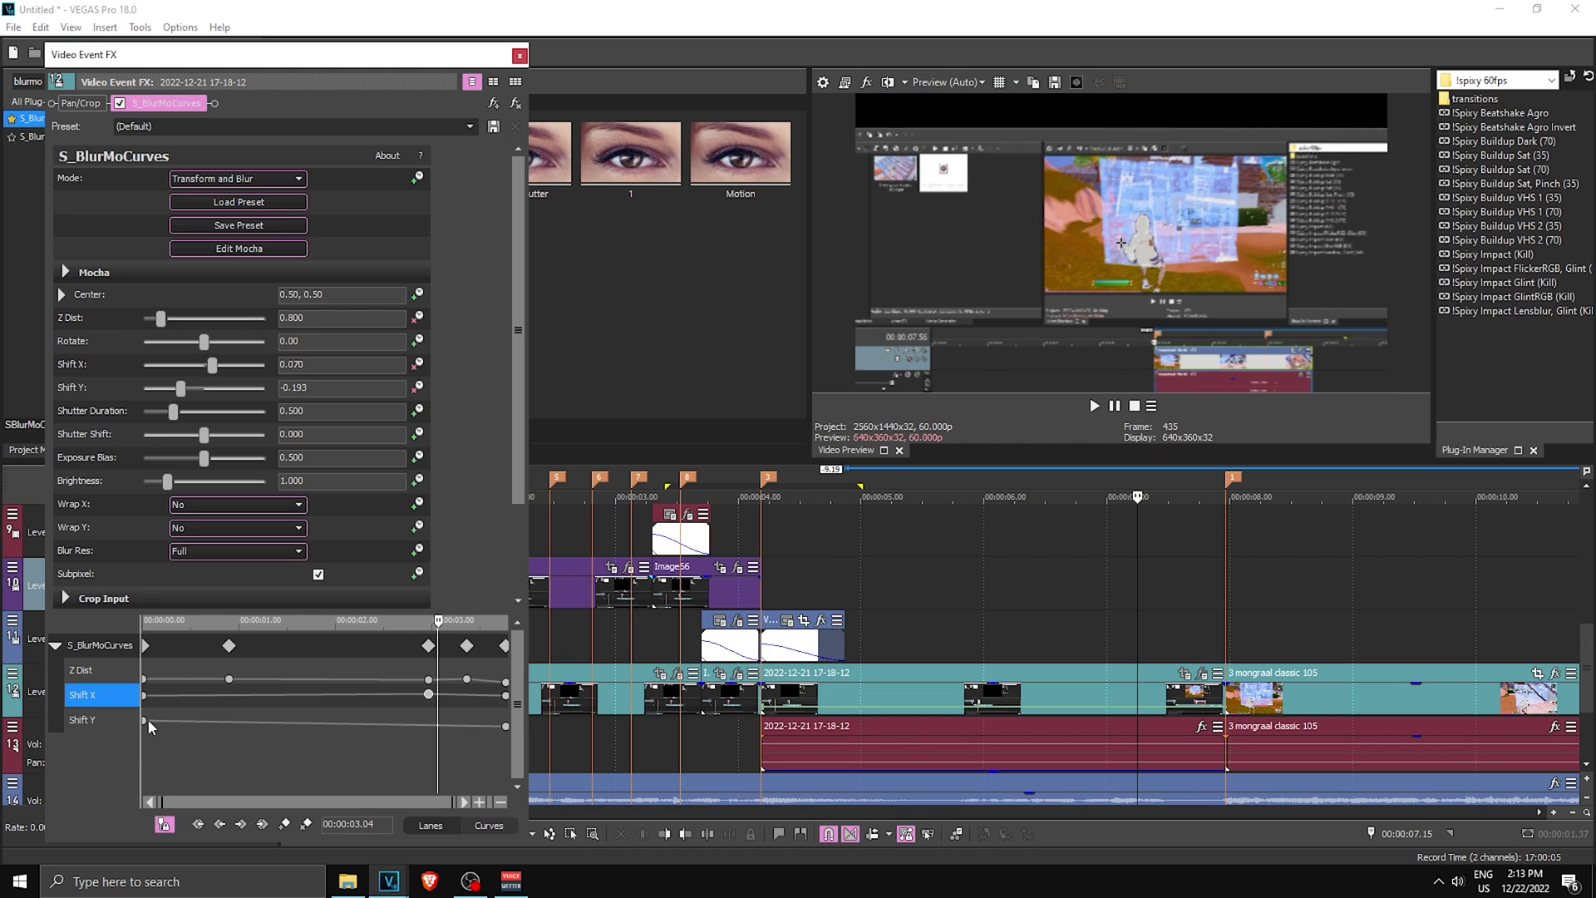
left_click_drag(148, 720, 429, 720)
left_click(980, 301)
key("space")
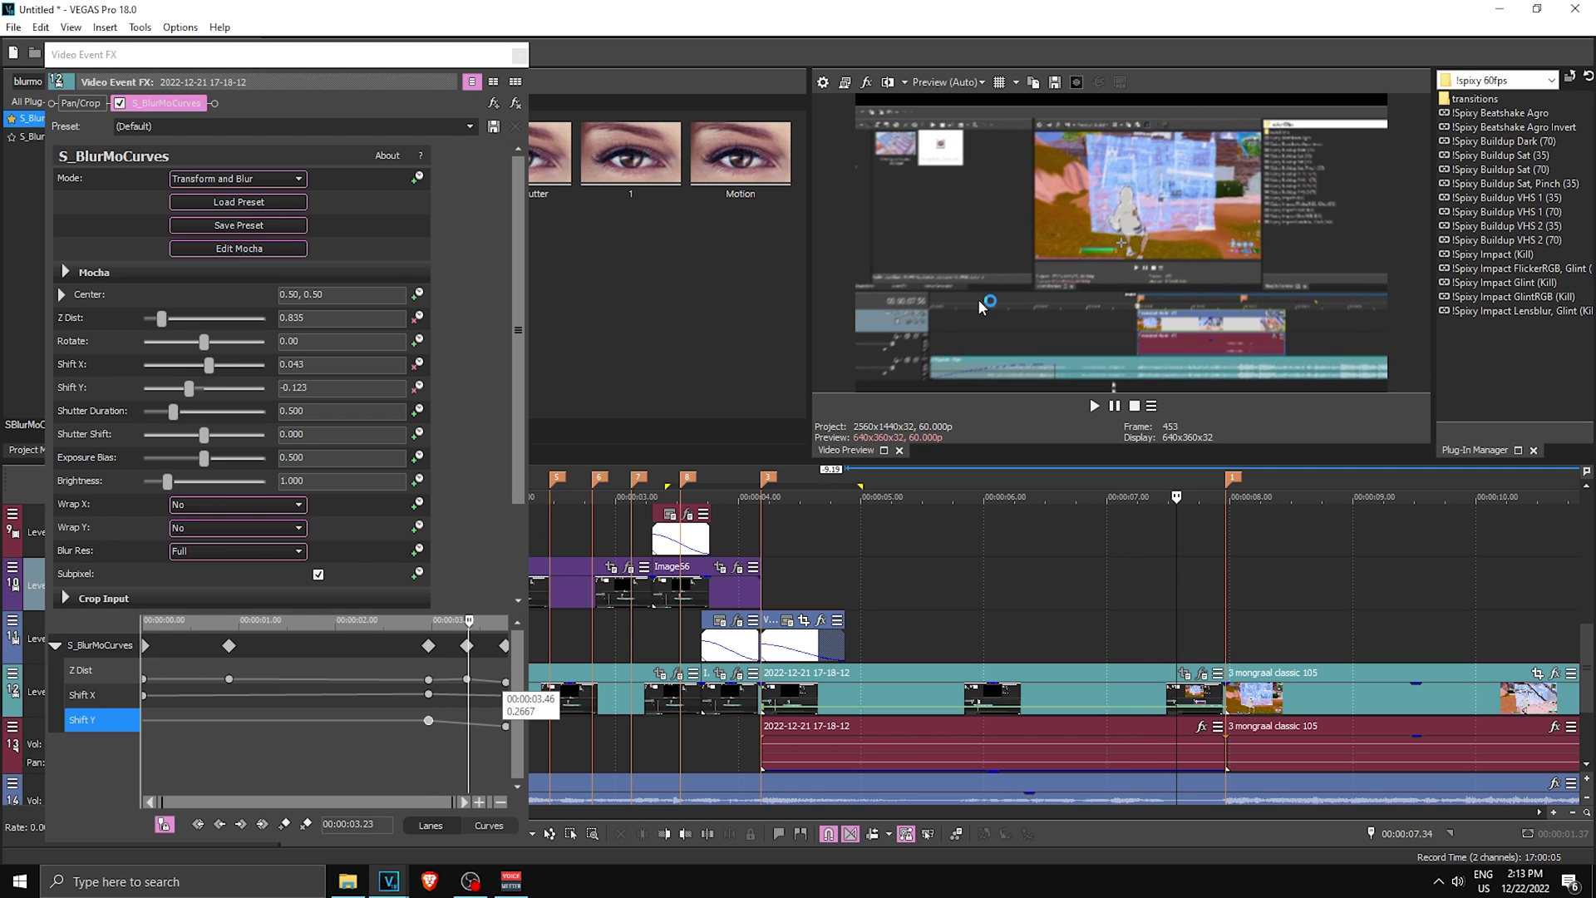
key("space")
Apply Slow Fade interpolation to the Z Dist keyframes at 00:00:00.00 and 00:00:00.54
left_click(145, 680)
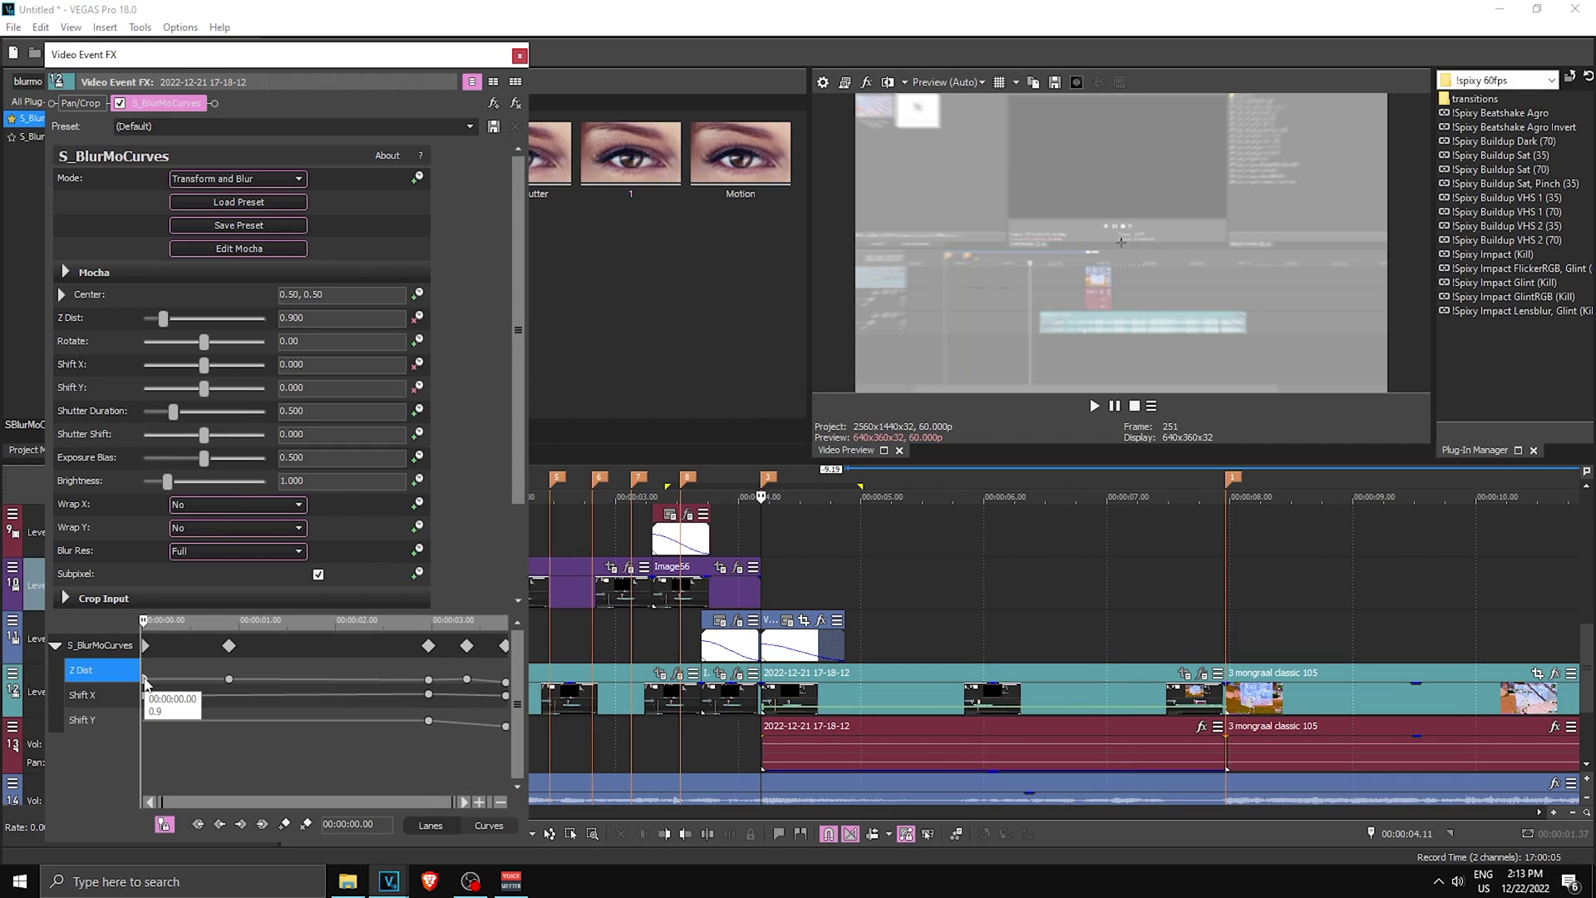
right_click(145, 680)
left_click(200, 578)
left_click(230, 679)
right_click(230, 679)
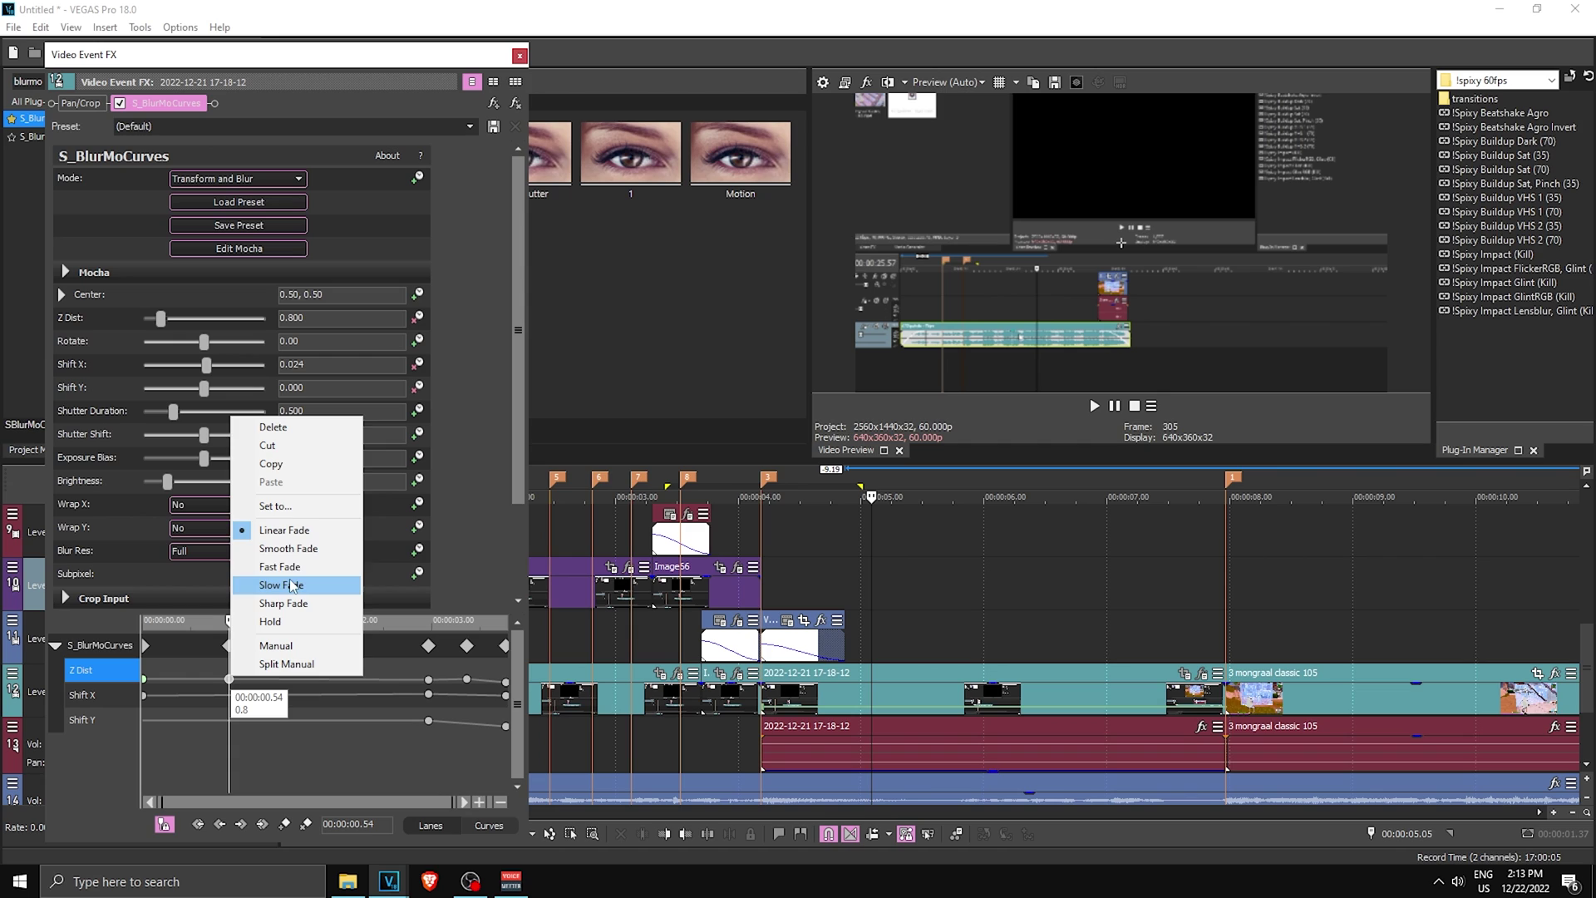
left_click(275, 580)
Change the fade curve of the Z Dist keyframe at 00:00:02.58 and set the one at 00:00:03.22 to Manual
left_click(429, 679)
right_click(429, 679)
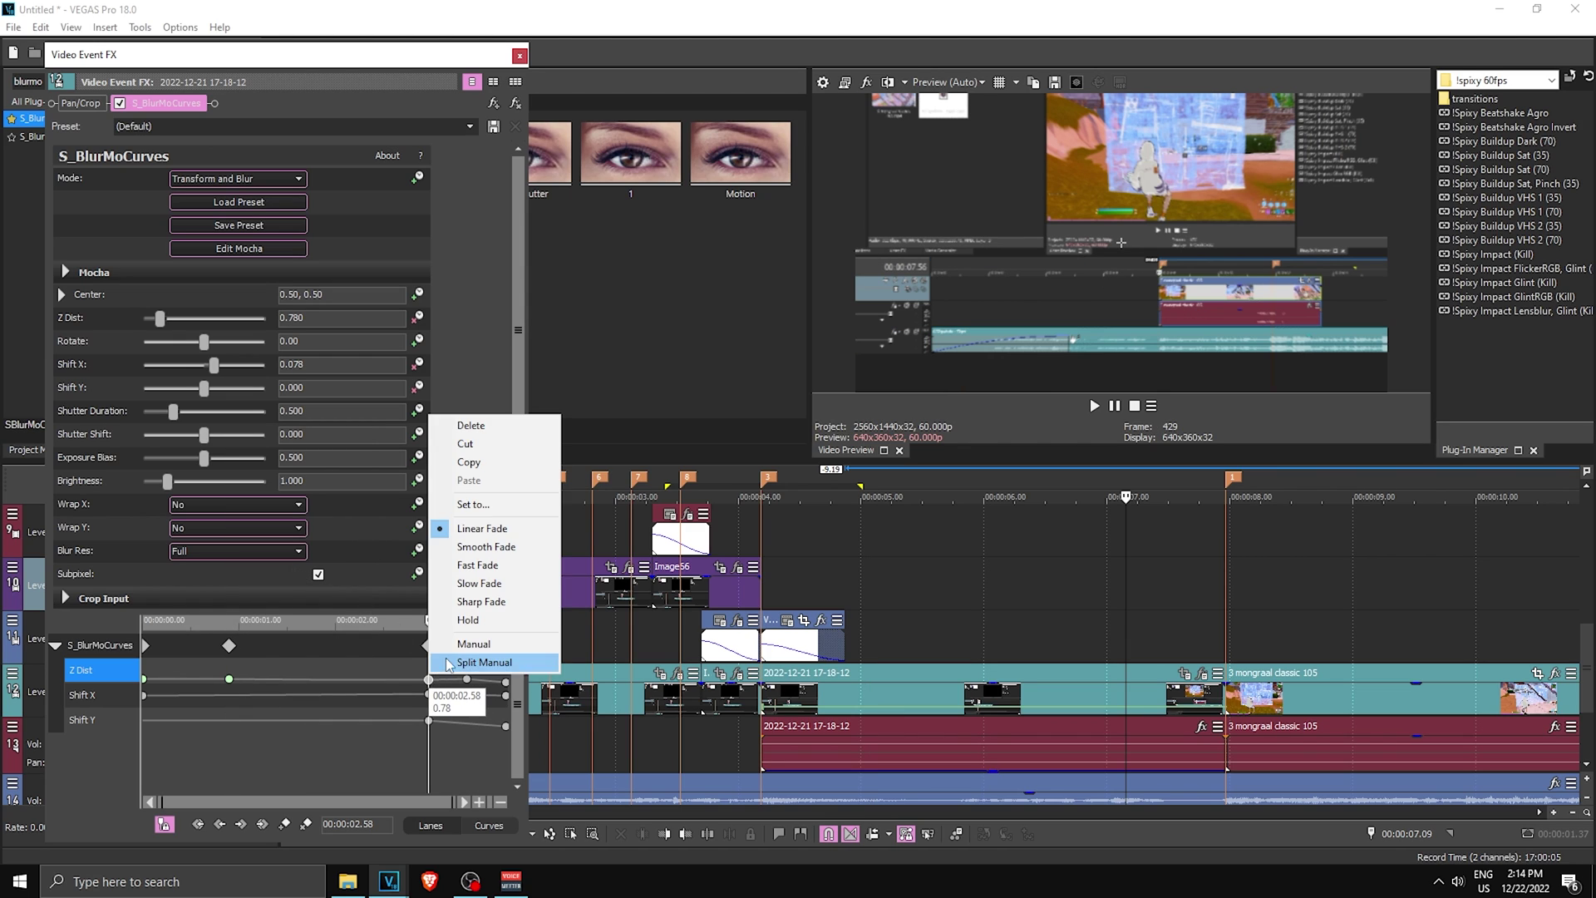
left_click(473, 581)
left_click(467, 679)
scroll(470, 684, "up", 2)
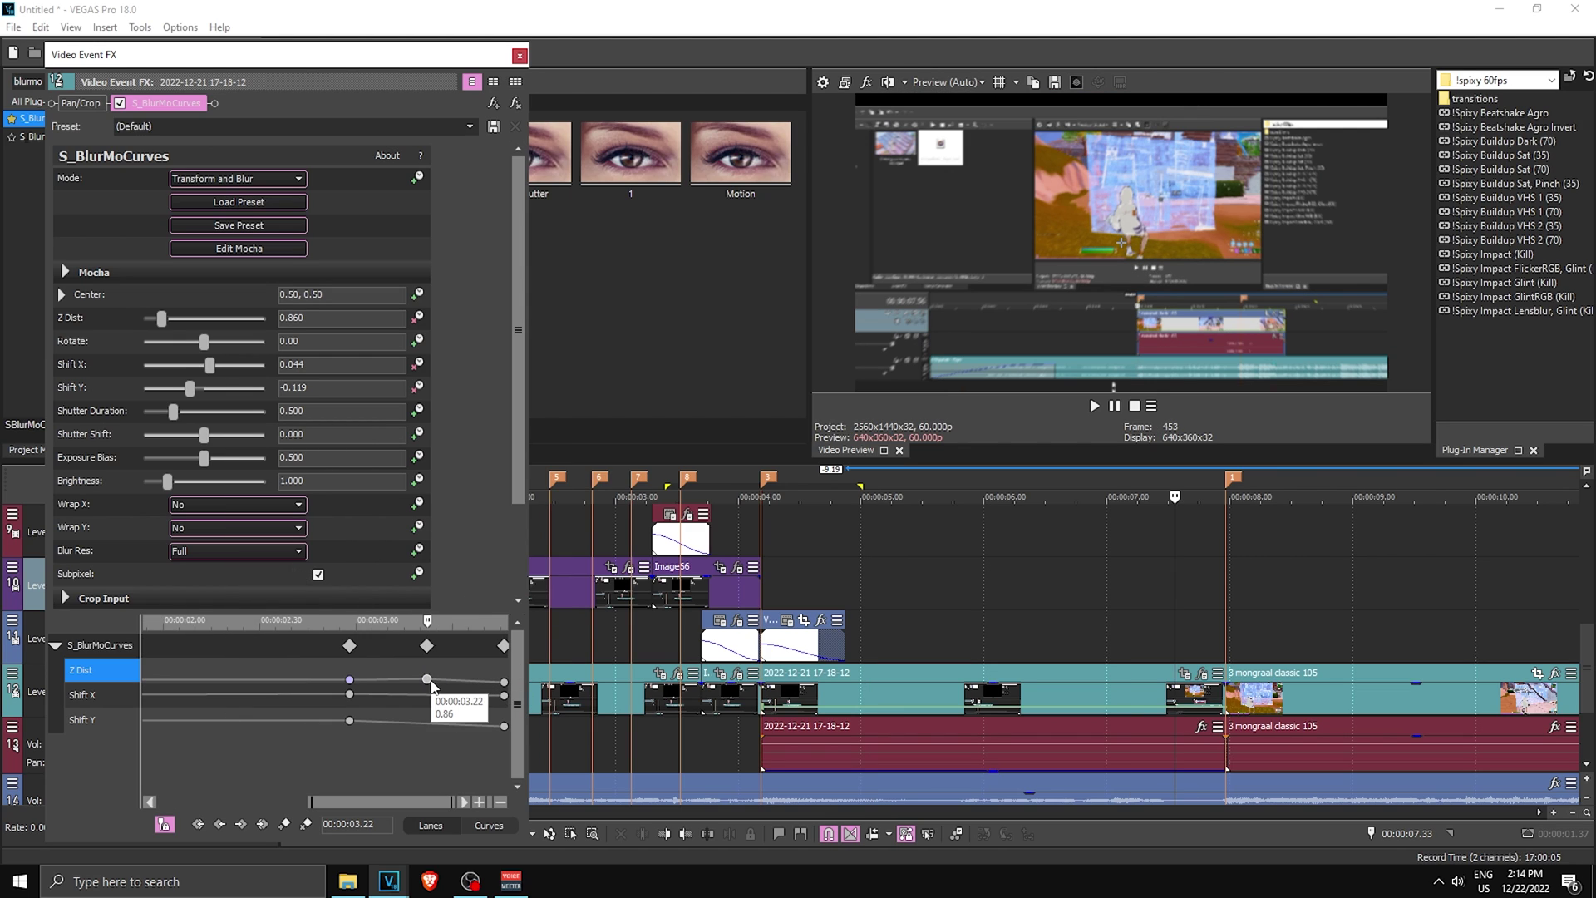
right_click(430, 684)
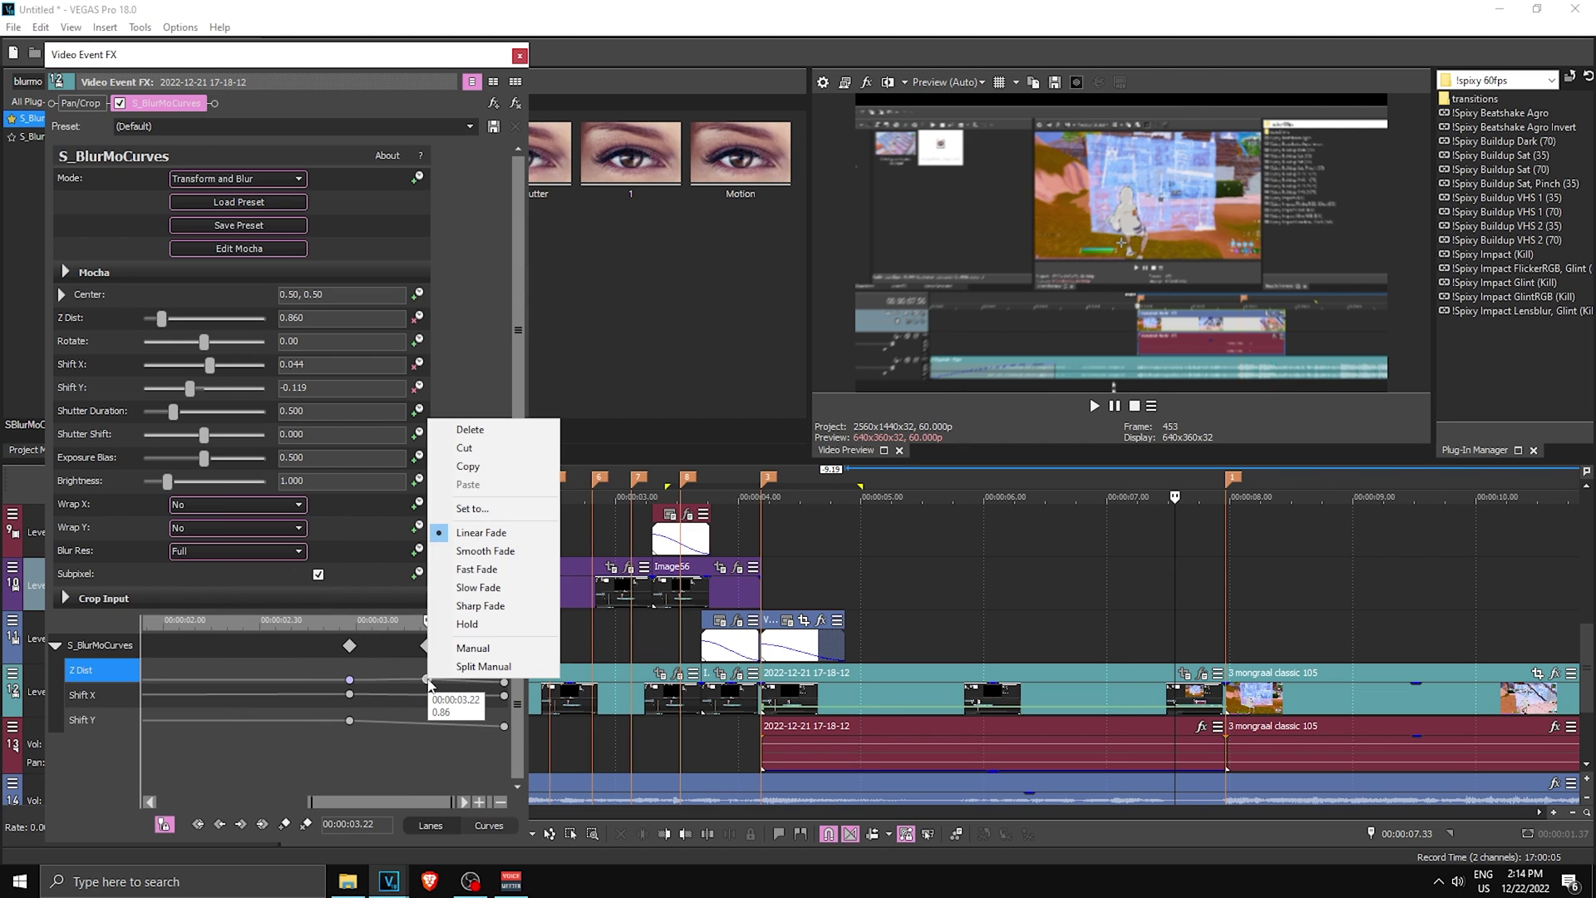
left_click(470, 607)
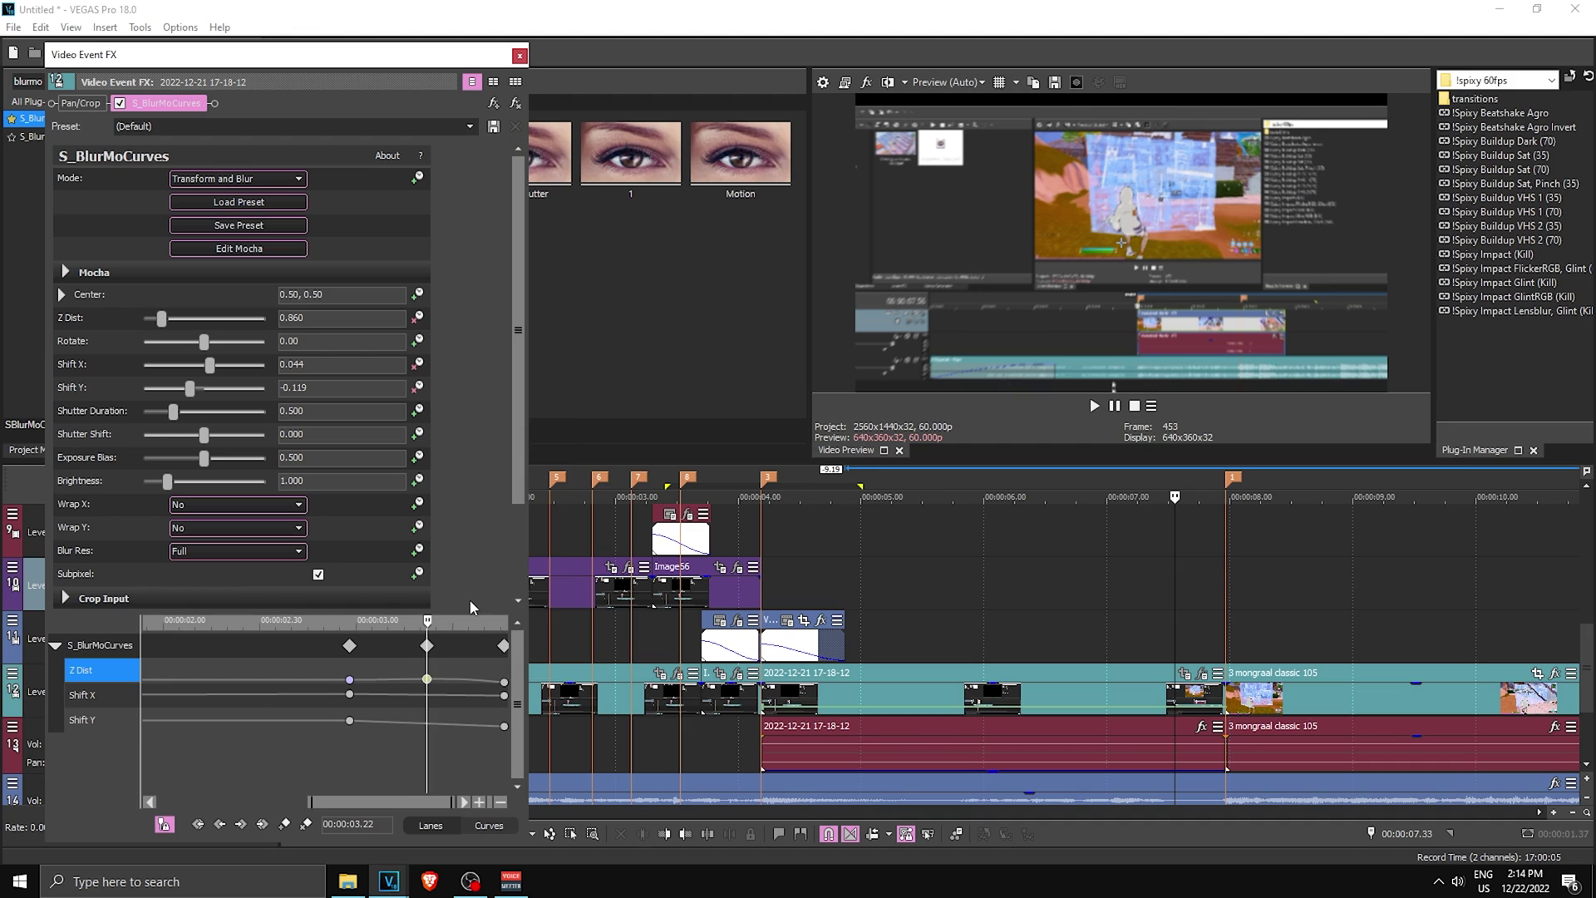
right_click(428, 675)
left_click(453, 646)
Set the Z Dist keyframe at 00:00:03.46 to Manual and extend its curve handle back up along the final drop, previewing the zoom
left_click(504, 682)
right_click(504, 682)
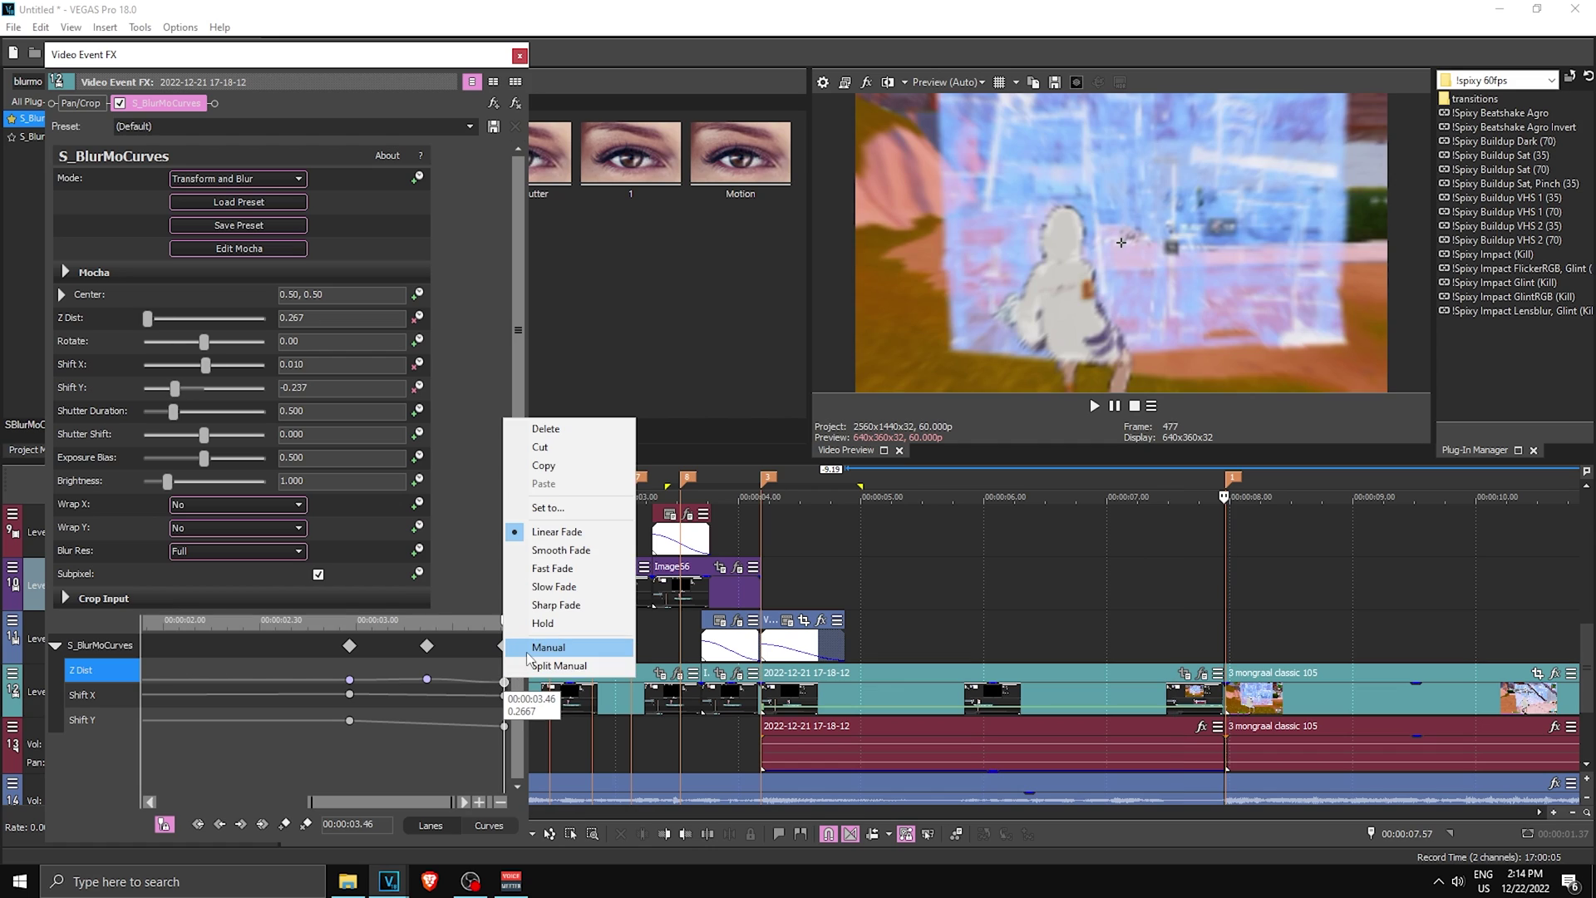
left_click(529, 646)
left_click_drag(444, 612, 457, 279)
left_click(486, 827)
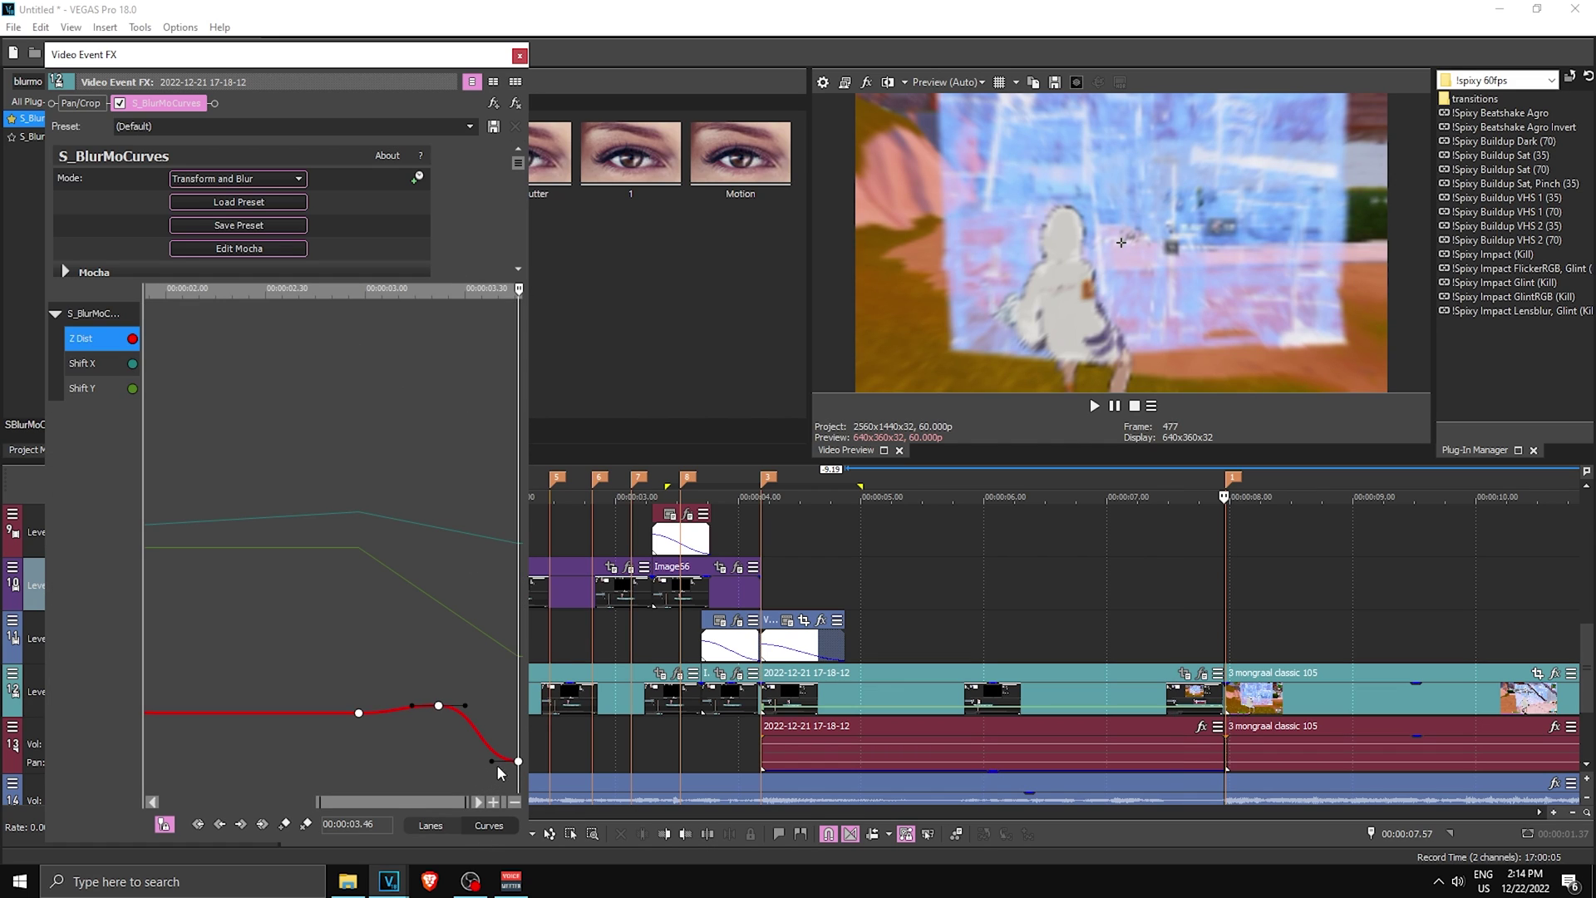
left_click_drag(530, 729, 560, 745)
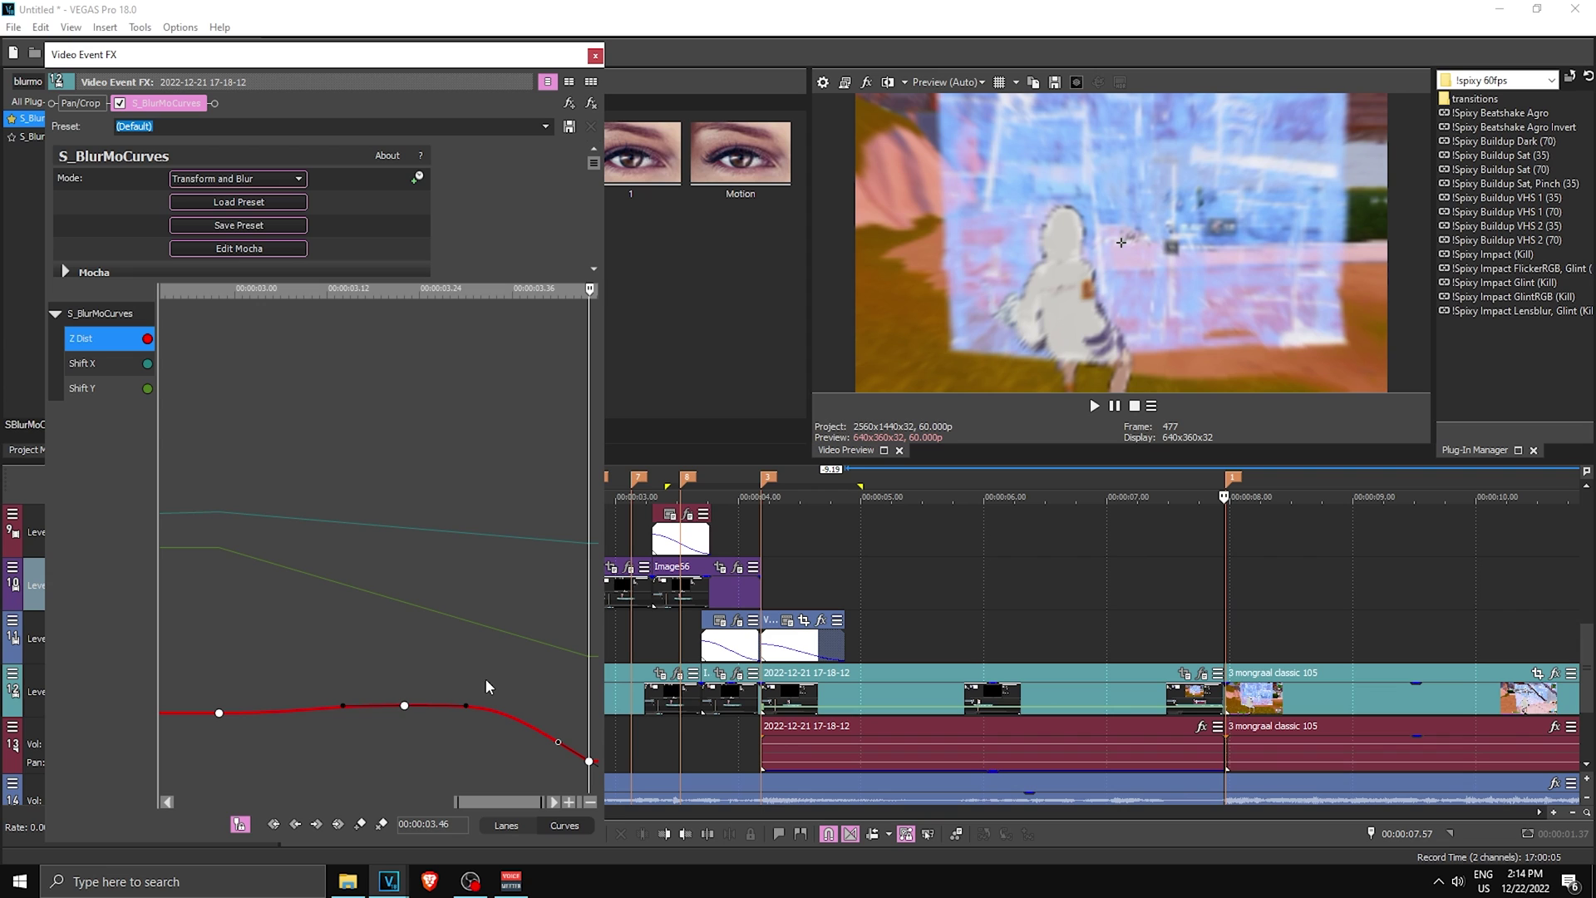
left_click(525, 825)
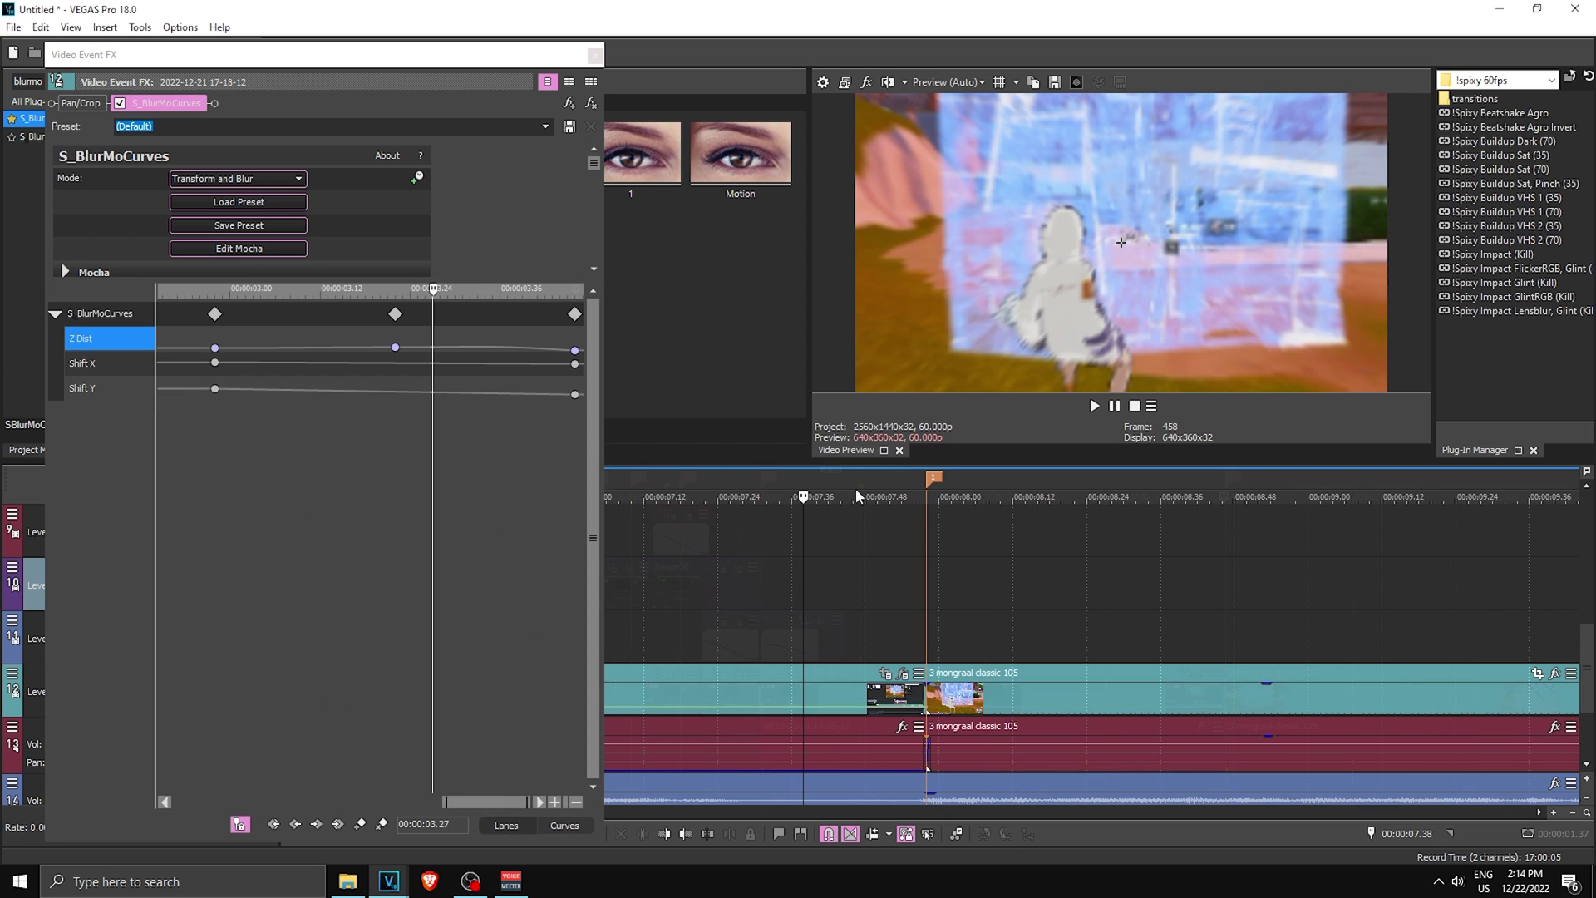
key("space")
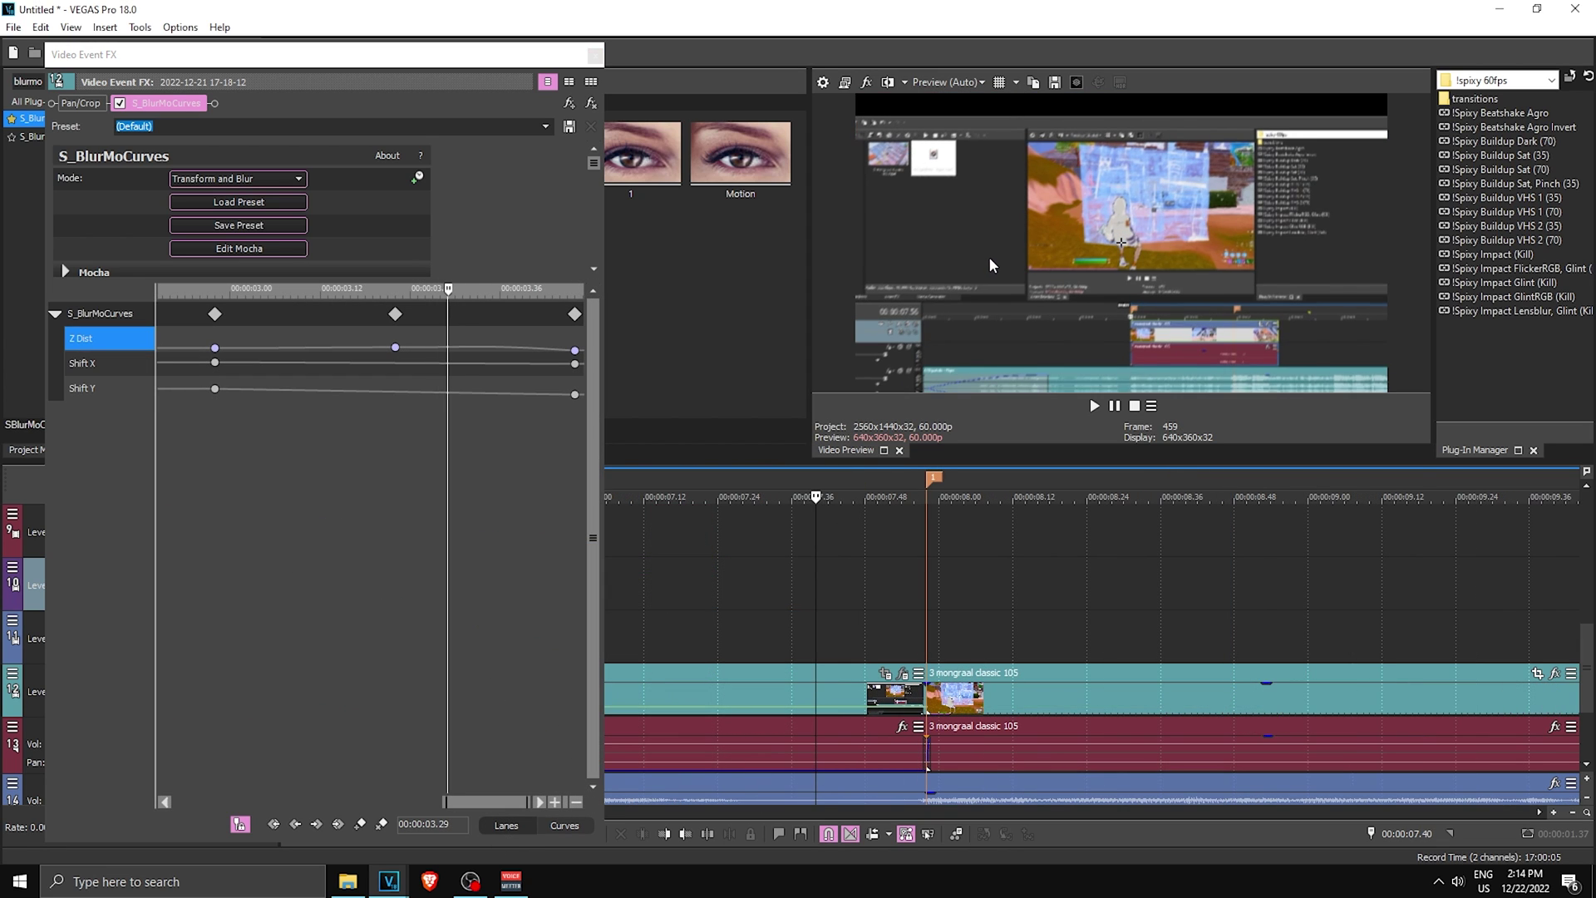
key("space")
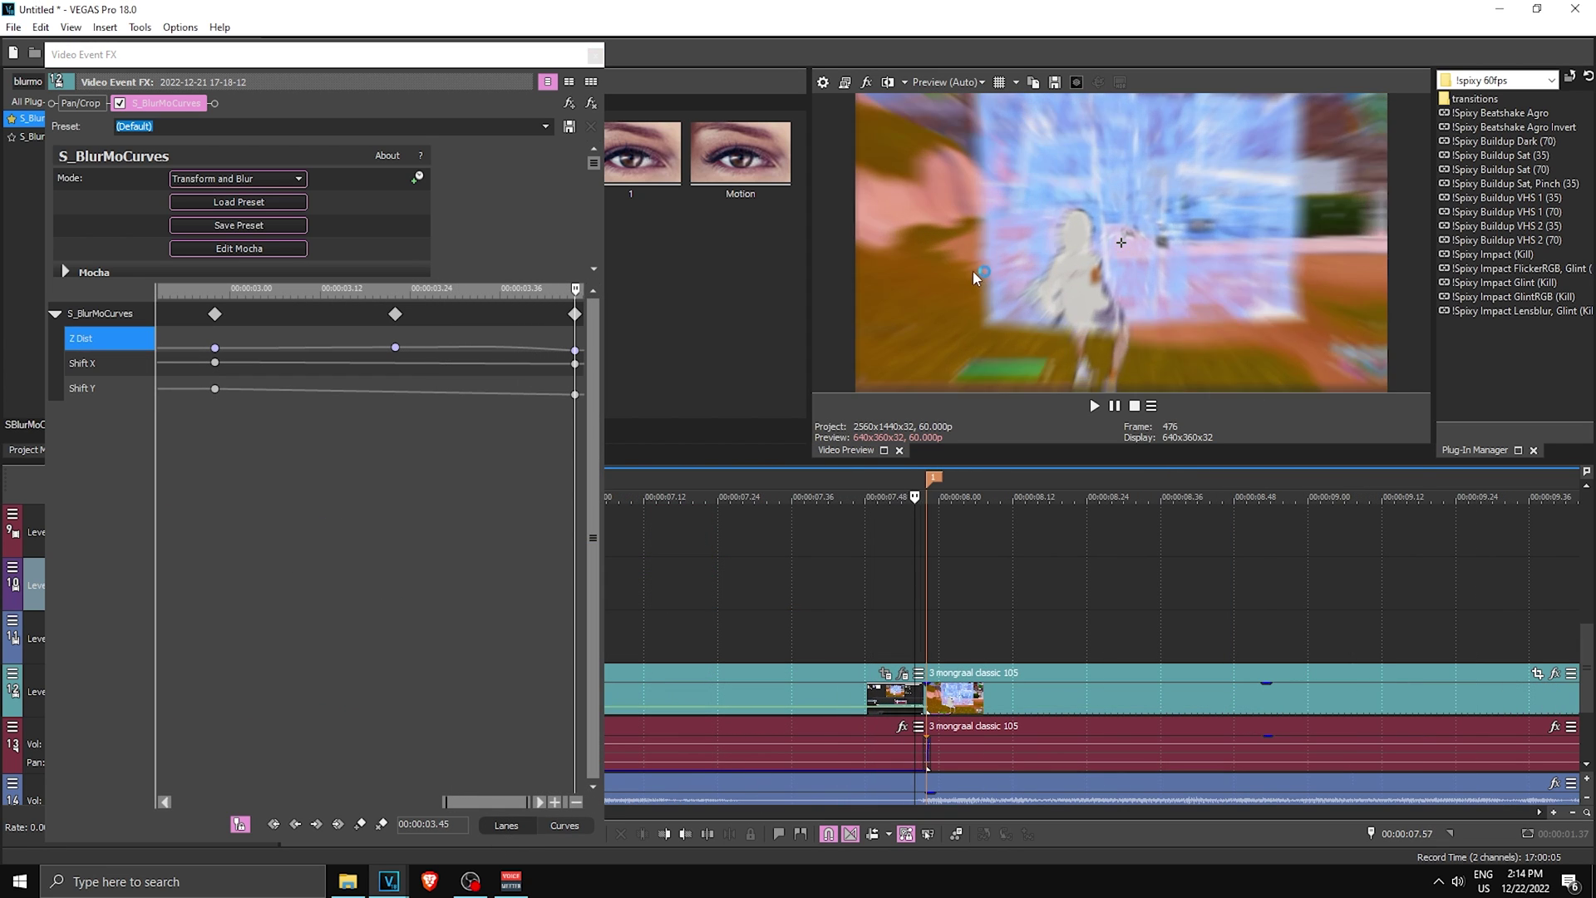
Apply Smooth Fade interpolation to the Shift X keyframes at 00:00:00.00 and 00:00:02.58
left_click(159, 364)
right_click(158, 364)
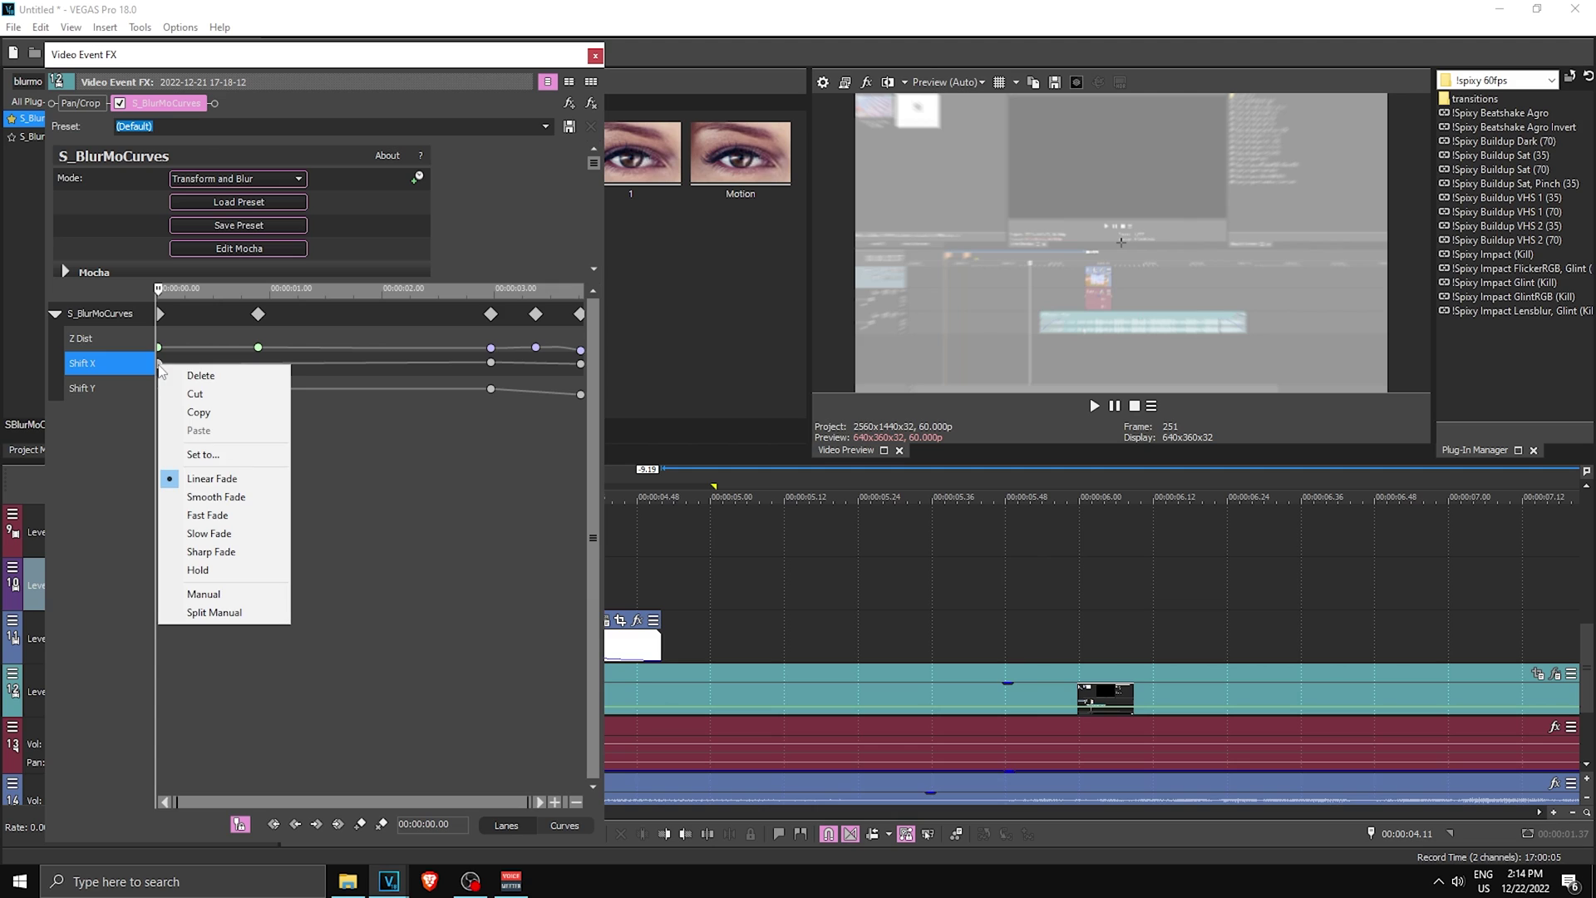
left_click(241, 493)
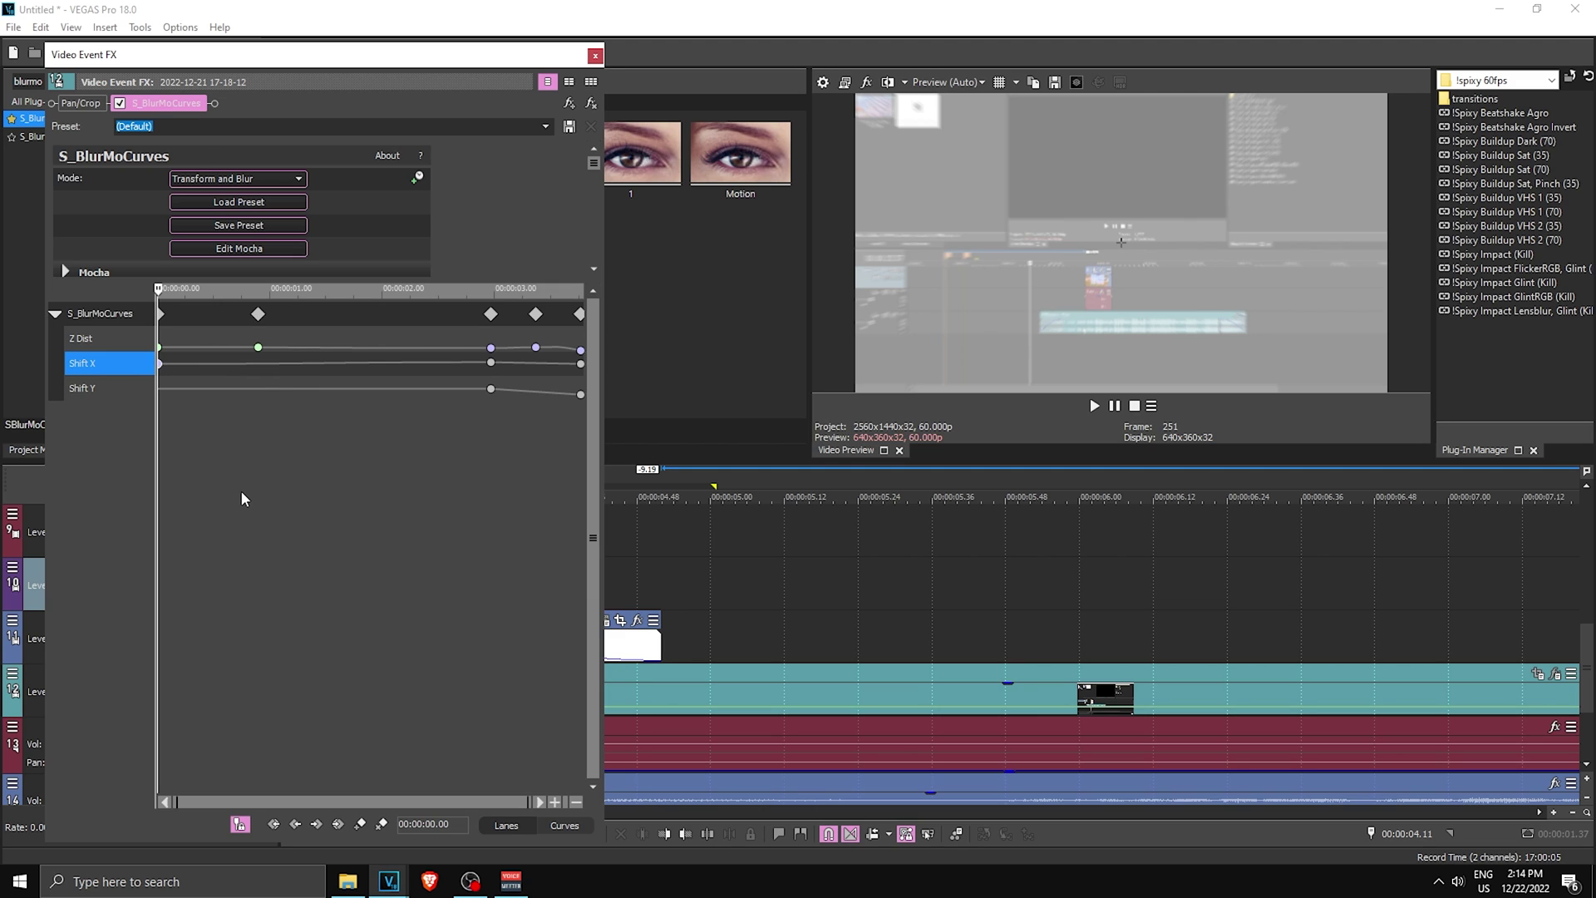
left_click(491, 363)
right_click(492, 363)
left_click(531, 497)
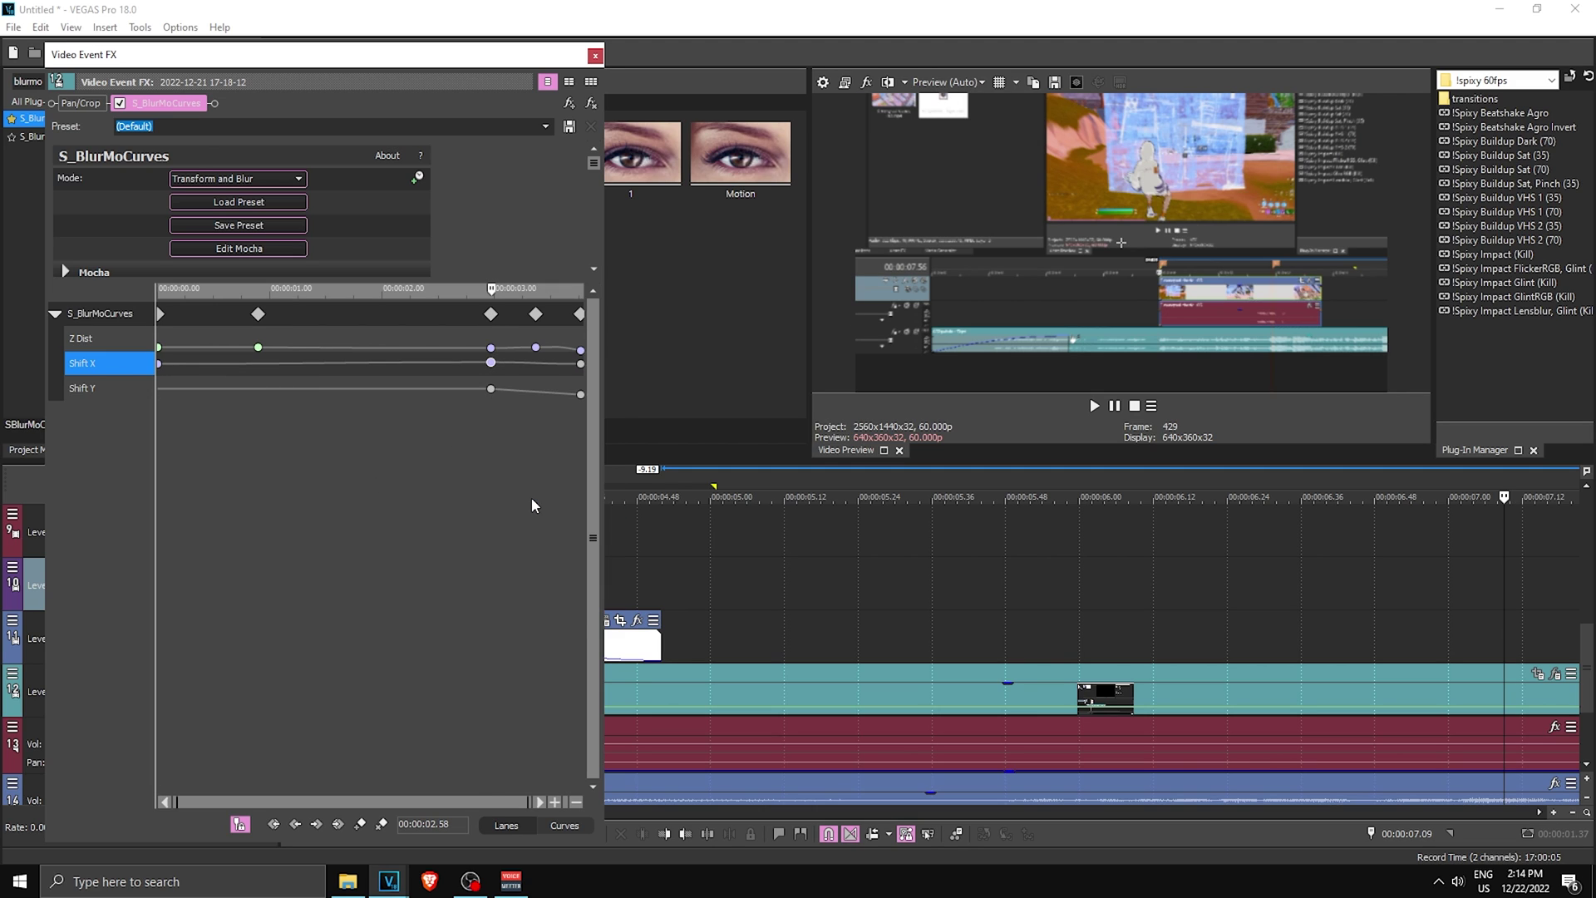
Change the Shift Y keyframe at 00:00:02.58 to Slow Fade and move it to about 00:00:03.18
mouse_move(492, 390)
right_click(491, 388)
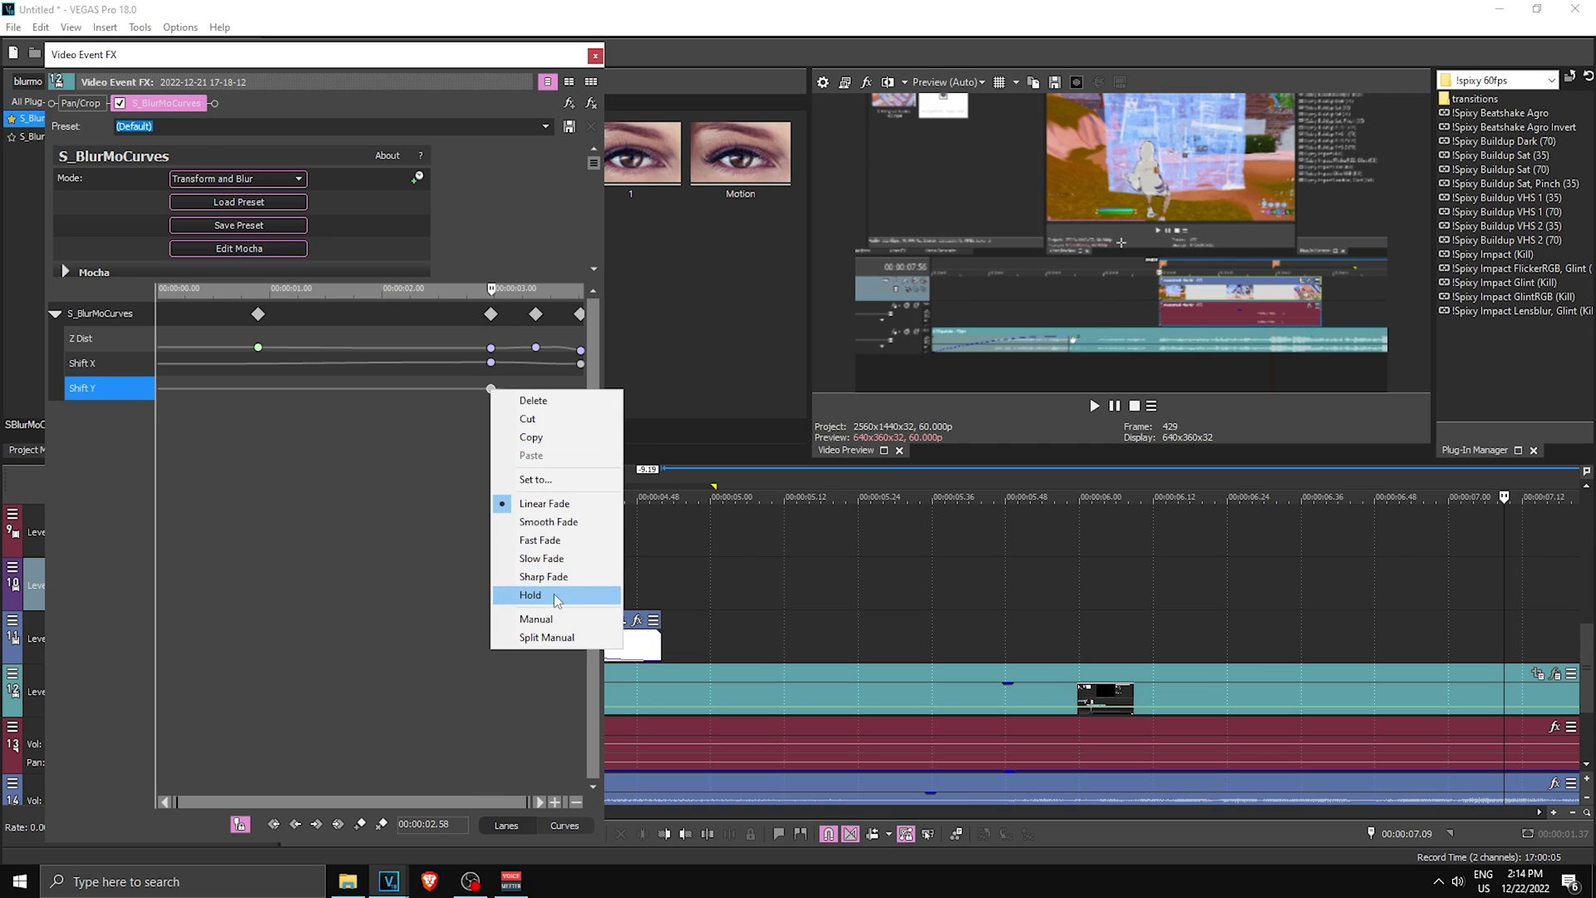
left_click(547, 568)
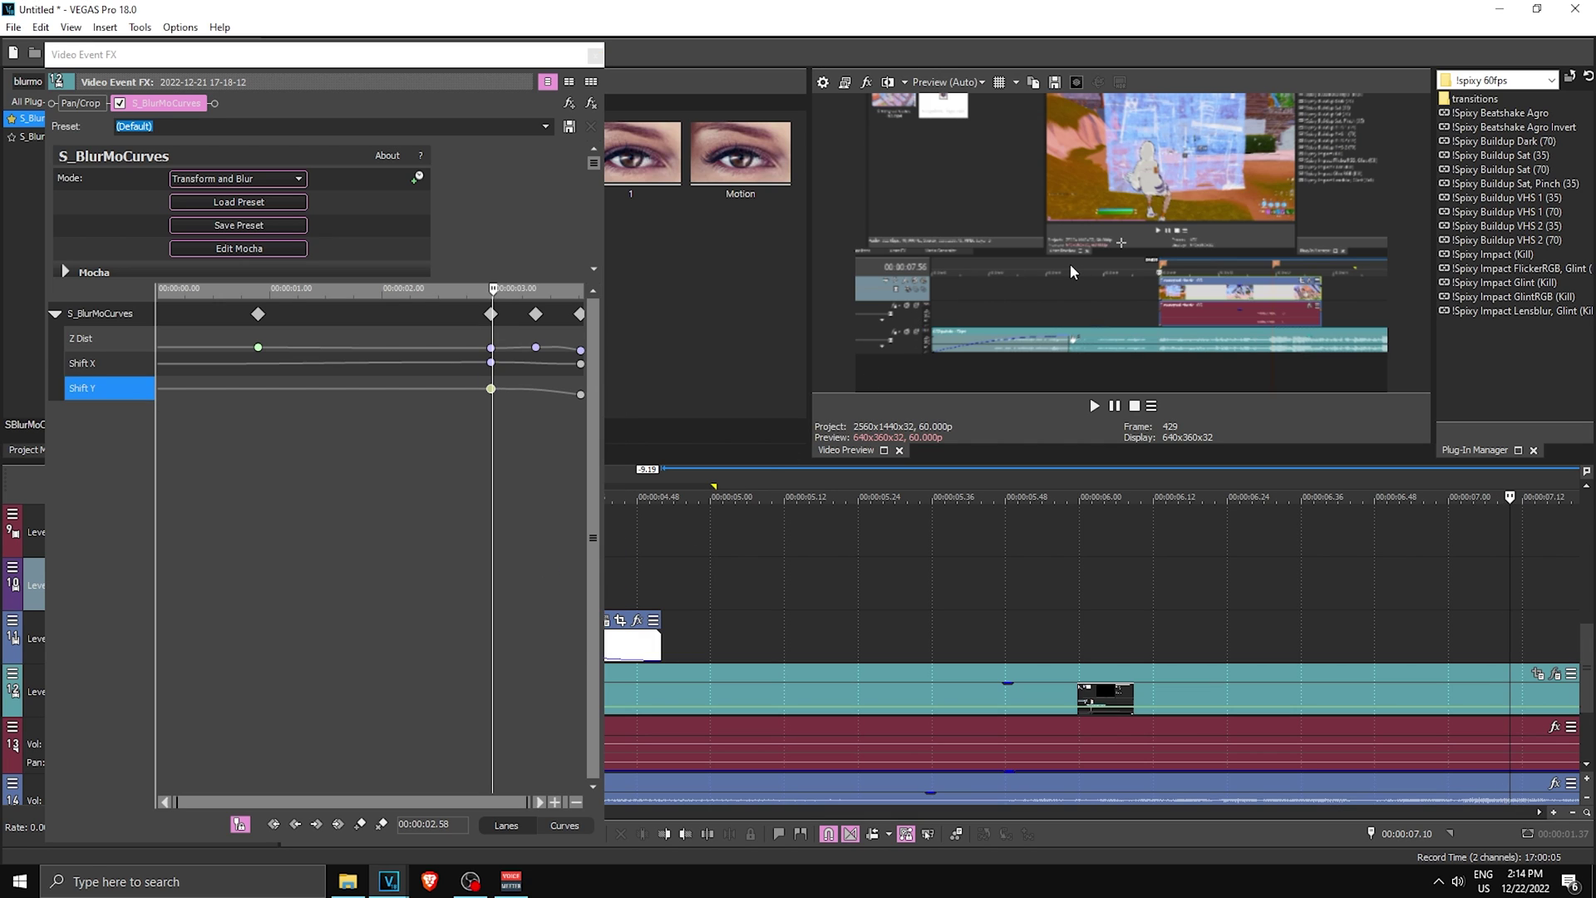
scroll(1101, 563, "down", 3)
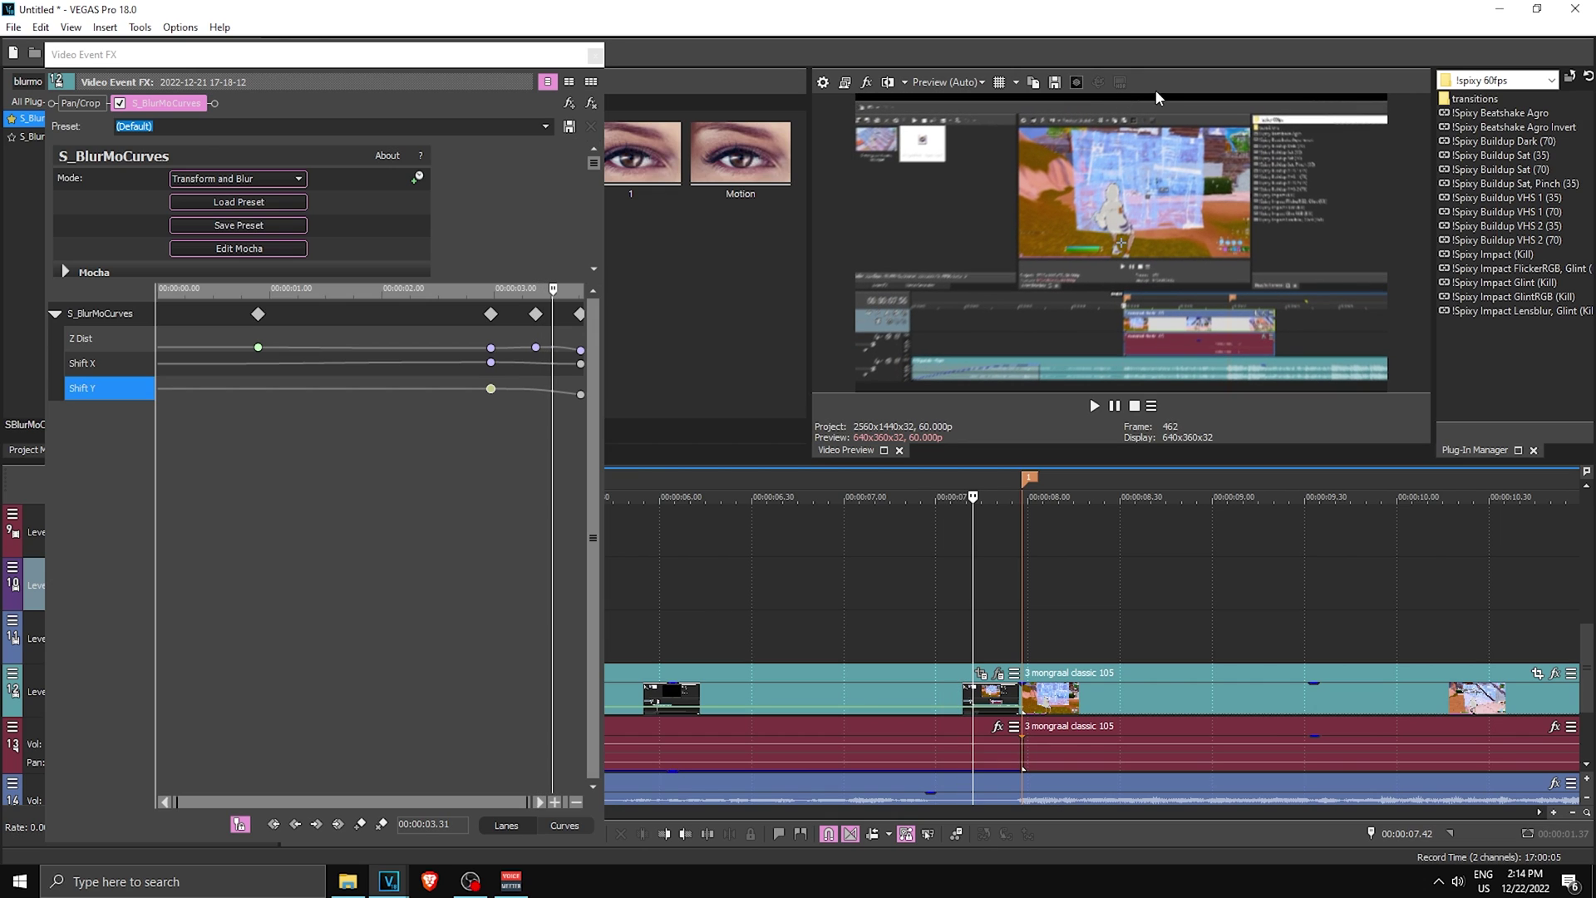
left_click_drag(492, 393, 529, 390)
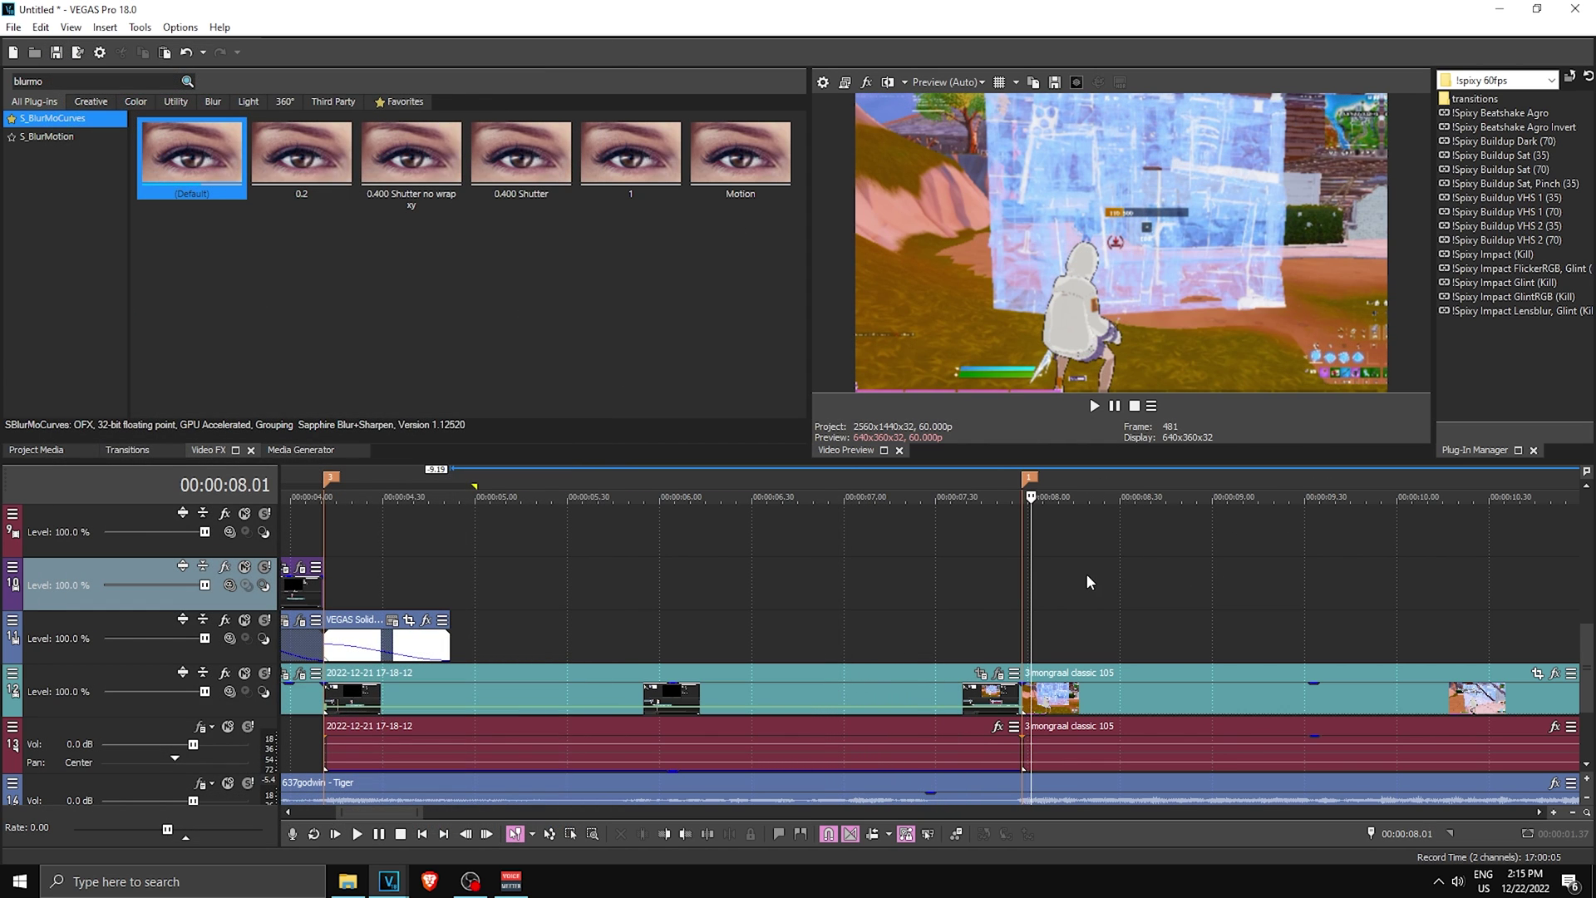
Examine the S_Shake and BCC Brightness-Contrast settings and keyframes on the gameplay clip after the cut
left_click(1087, 575)
scroll(1048, 582, "up", 2)
scroll(958, 575, "down", 1)
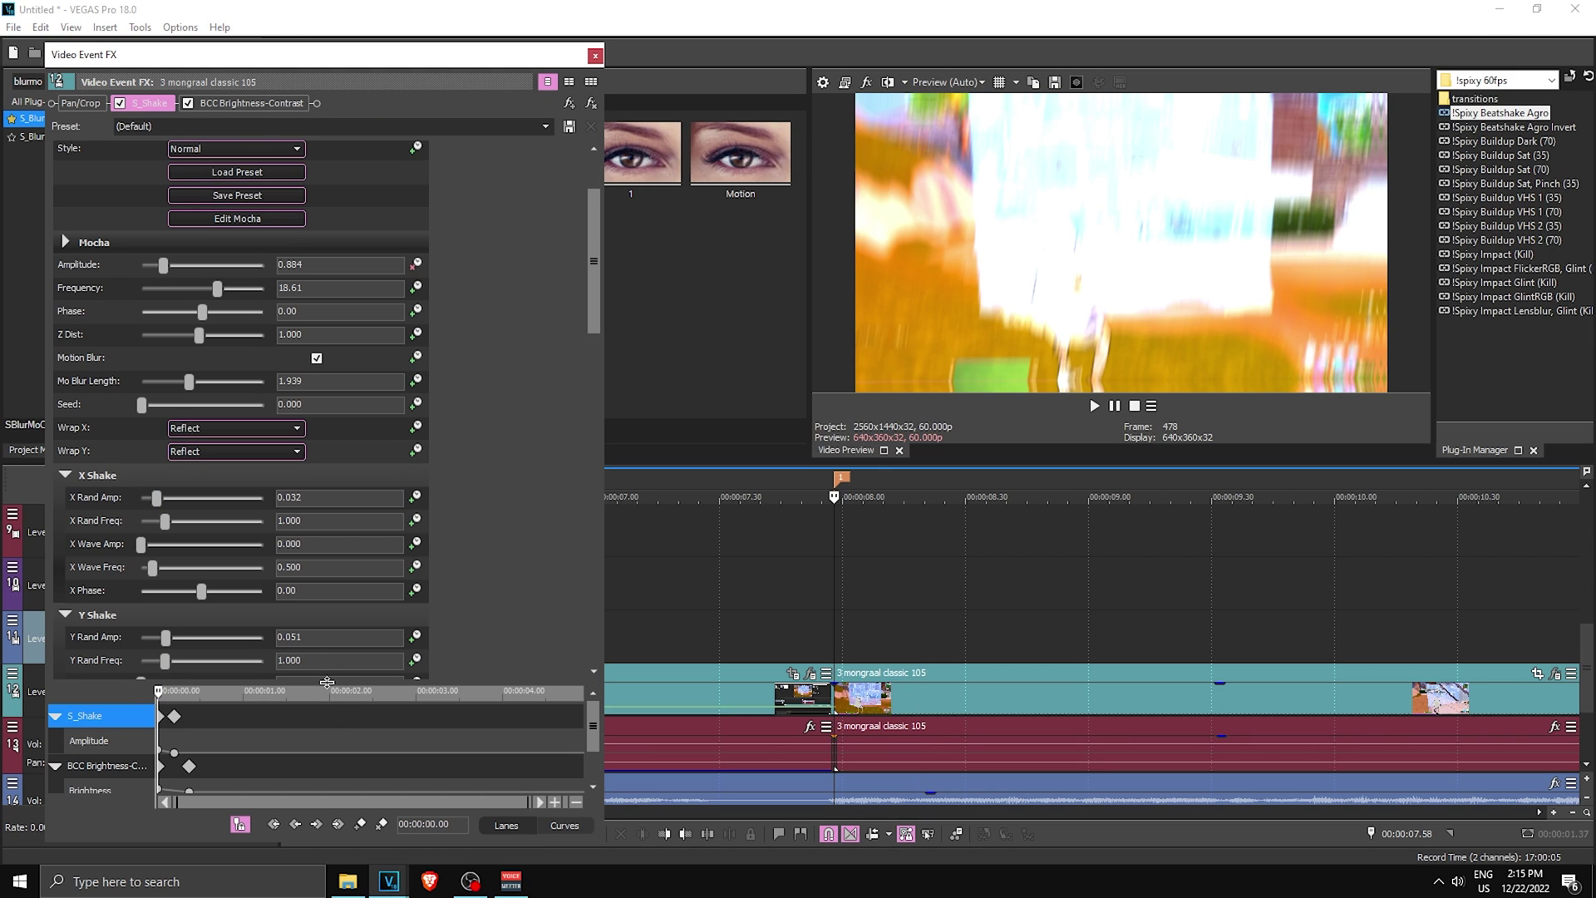
left_click_drag(327, 681, 327, 615)
scroll(476, 382, "down", 6)
scroll(480, 334, "up", 6)
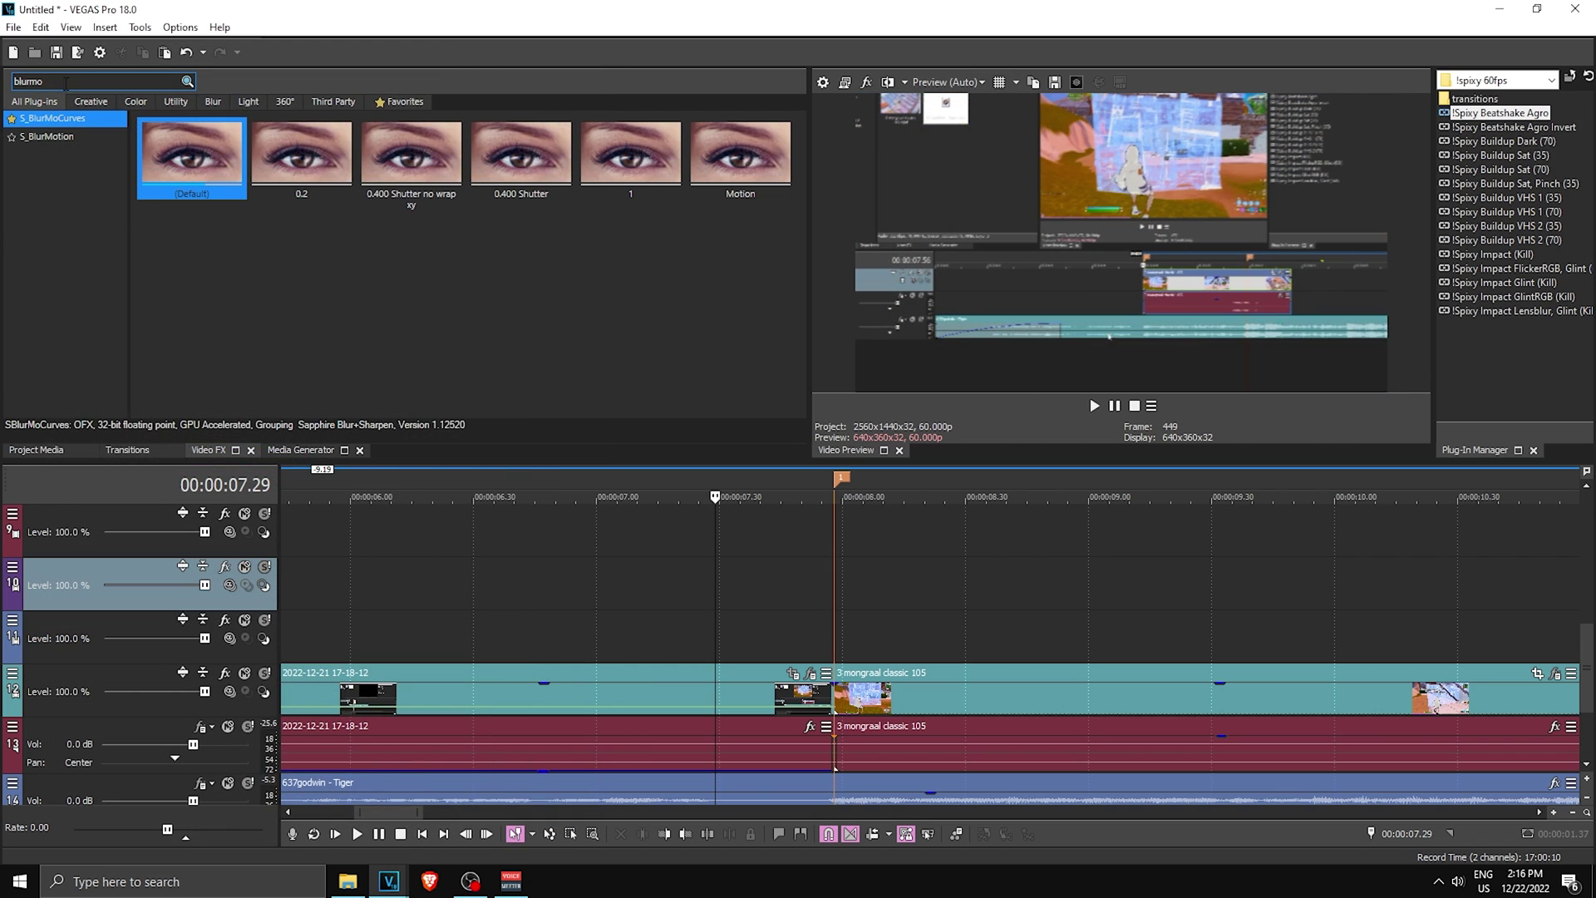
key("ctrl+a")
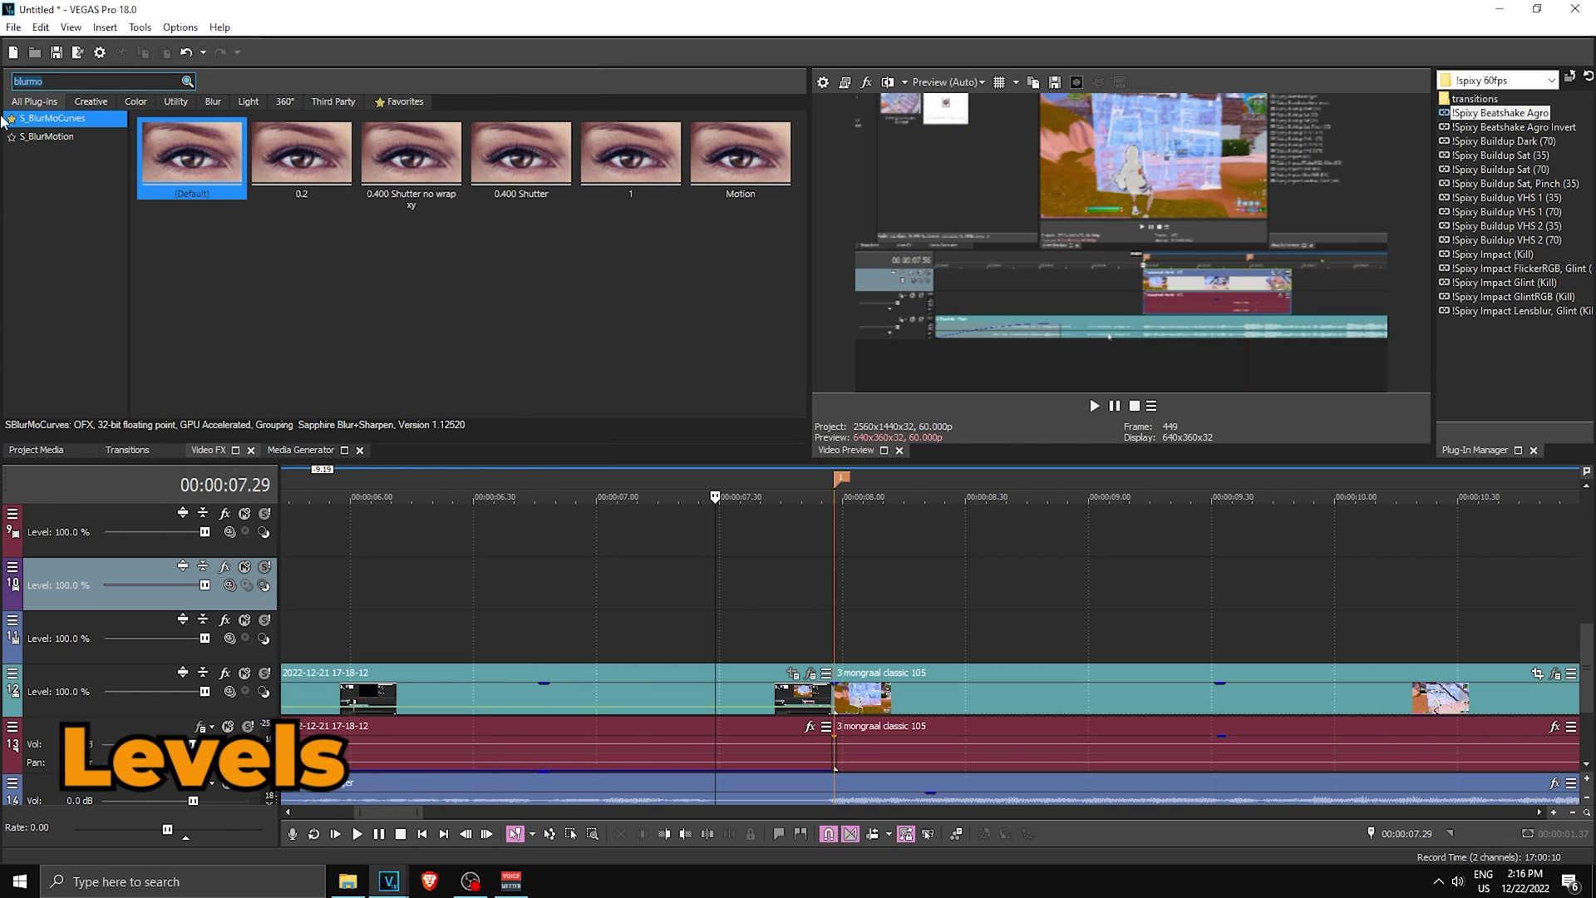
type("levels")
left_click(33, 156)
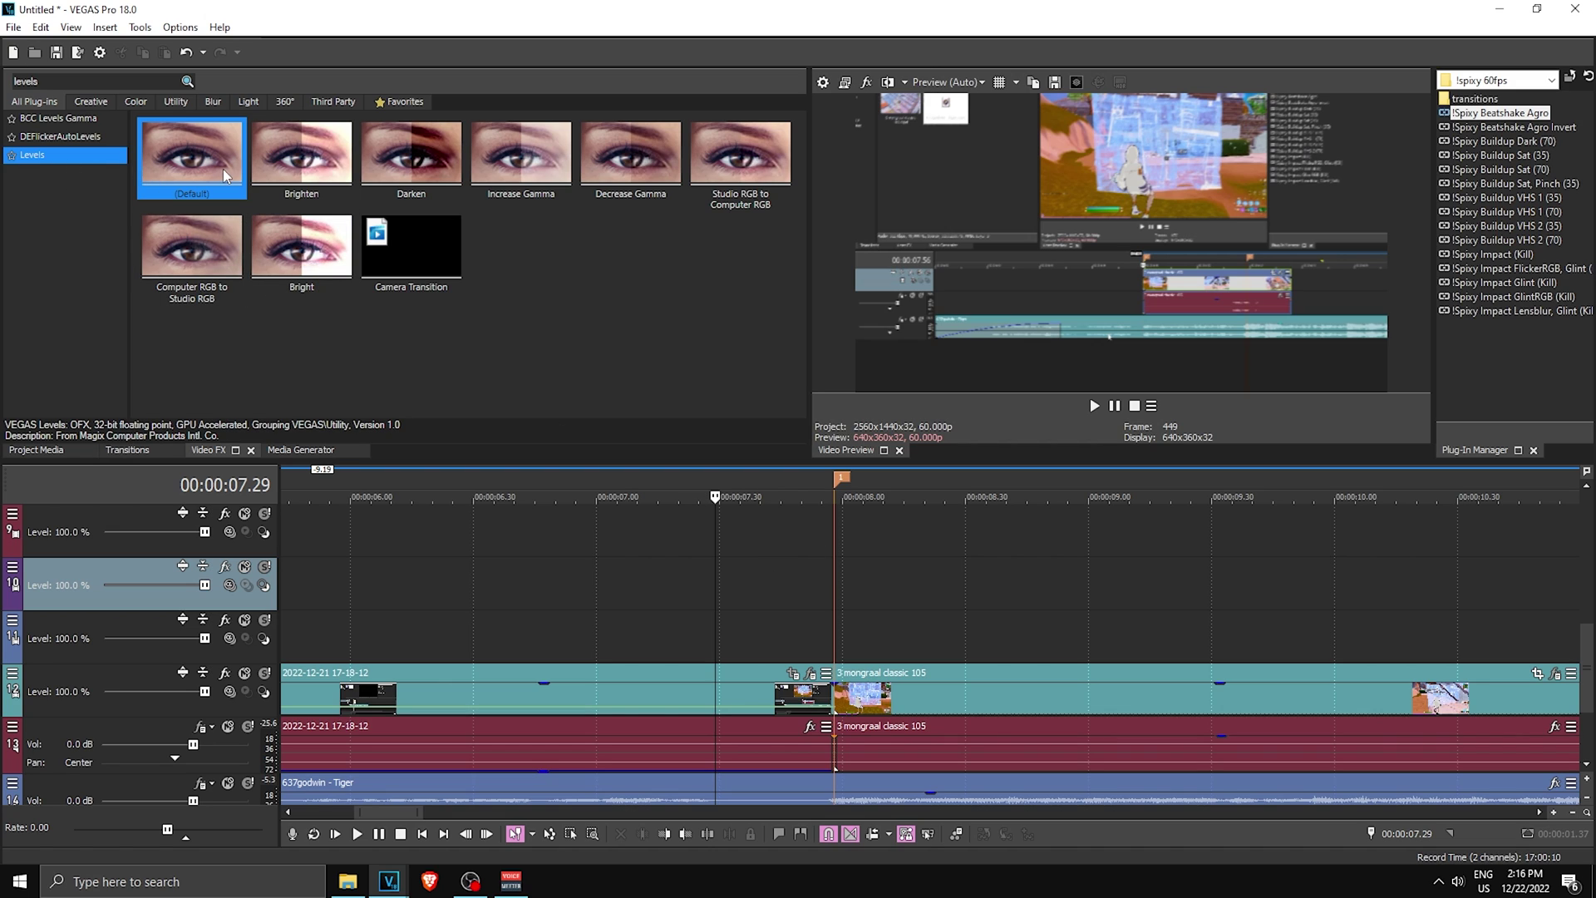
left_click_drag(781, 697, 782, 697)
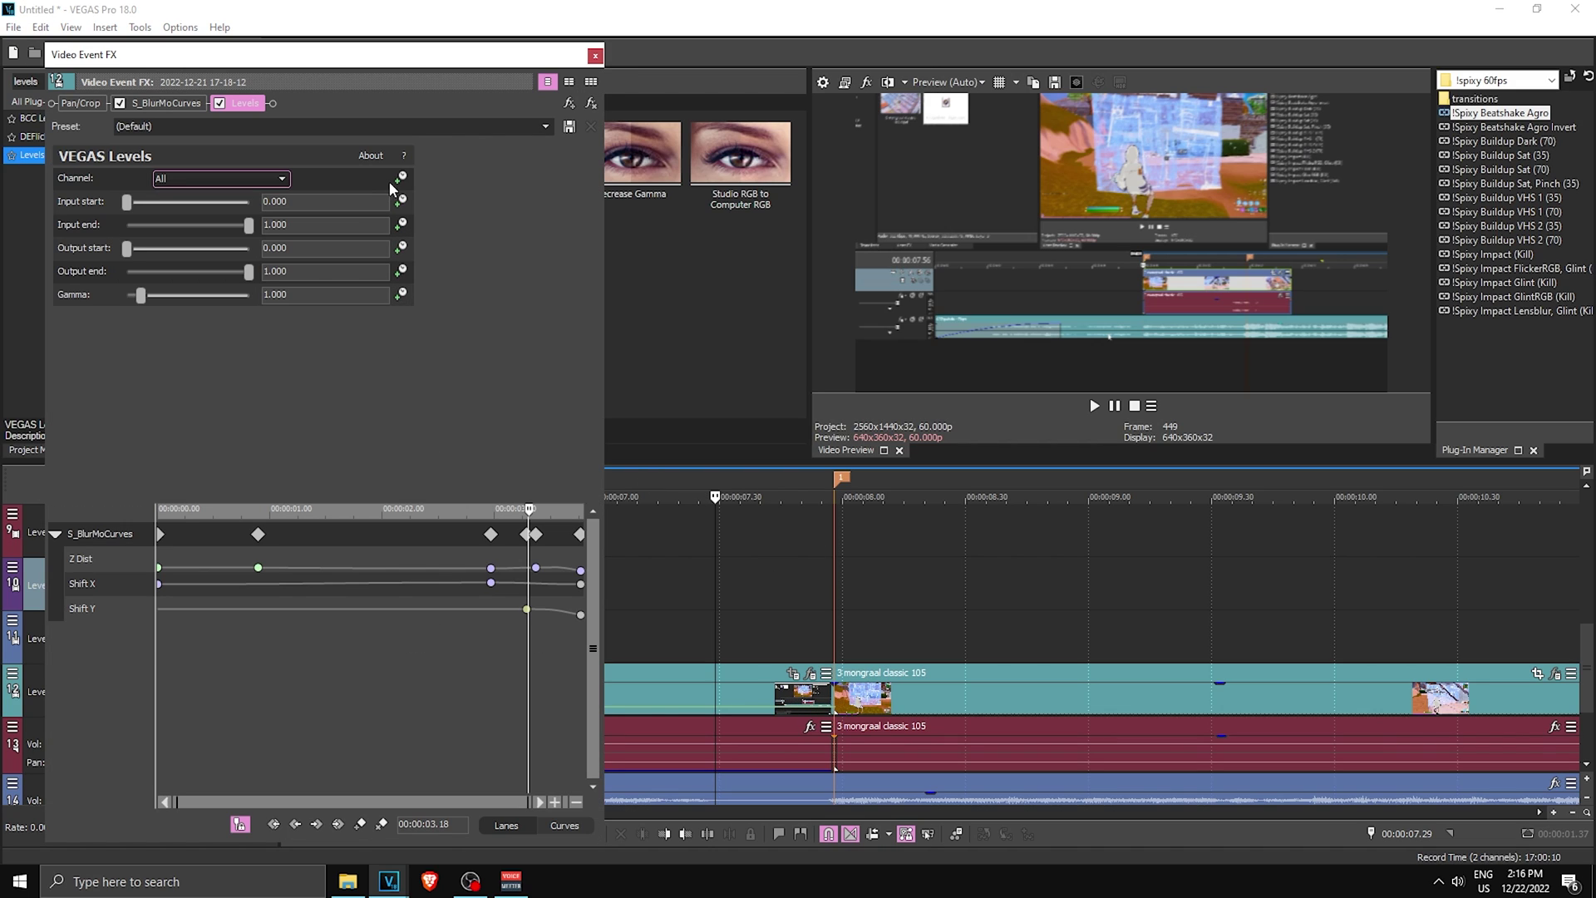
Animate the Levels Input end, move its first keyframe to 00:00:02.58, and give that keyframe a Slow Fade
left_click(401, 224)
left_click_drag(159, 652, 463, 651)
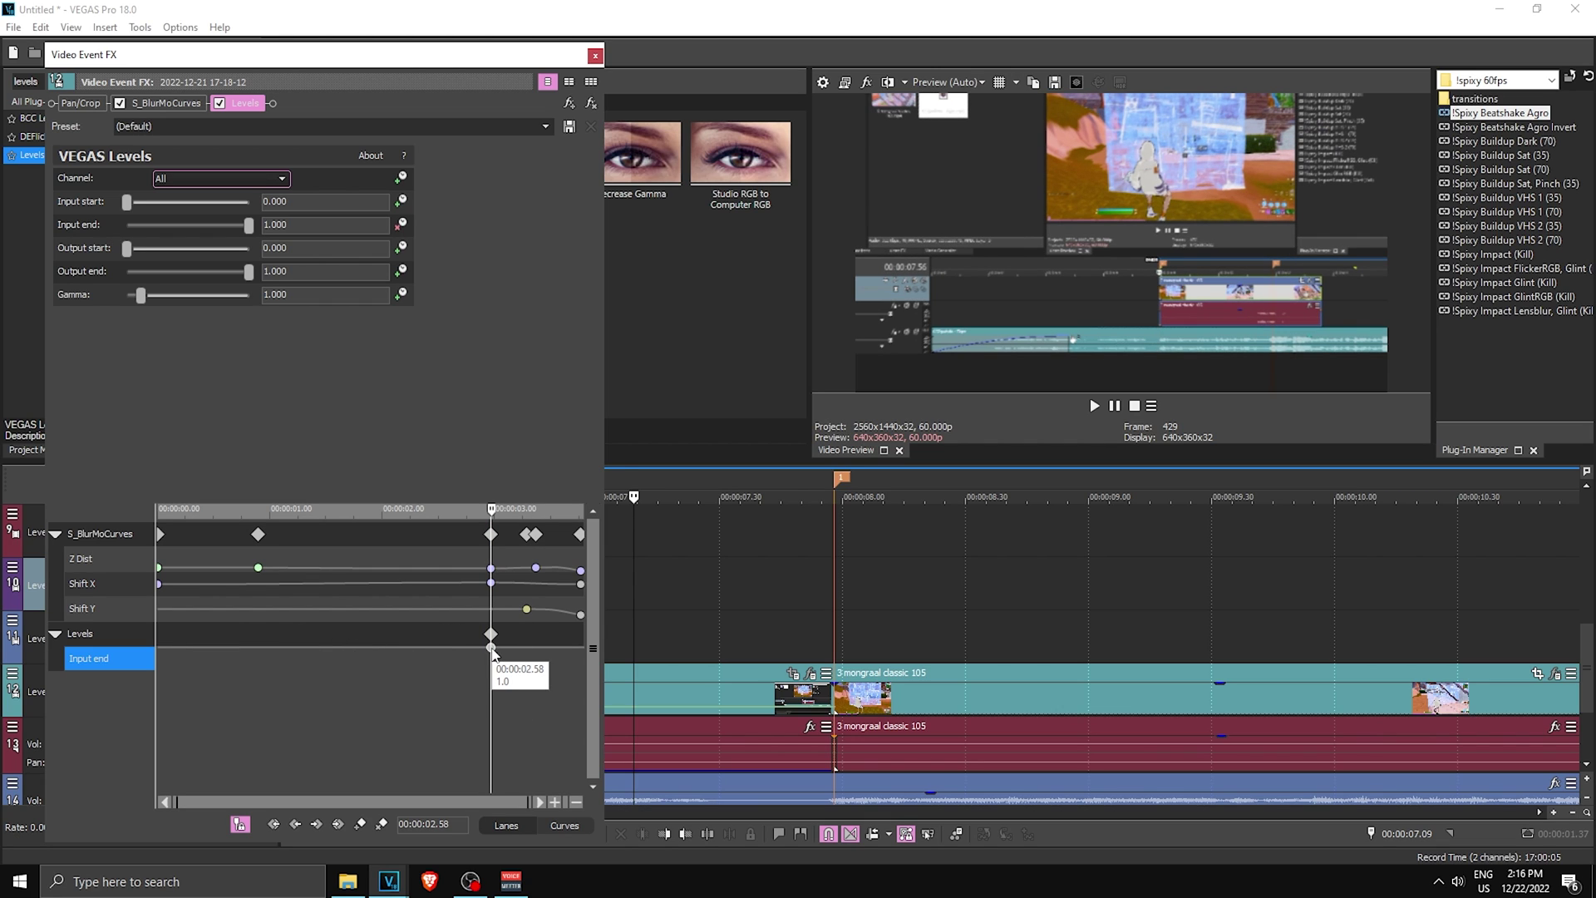
right_click(491, 649)
left_click(618, 535)
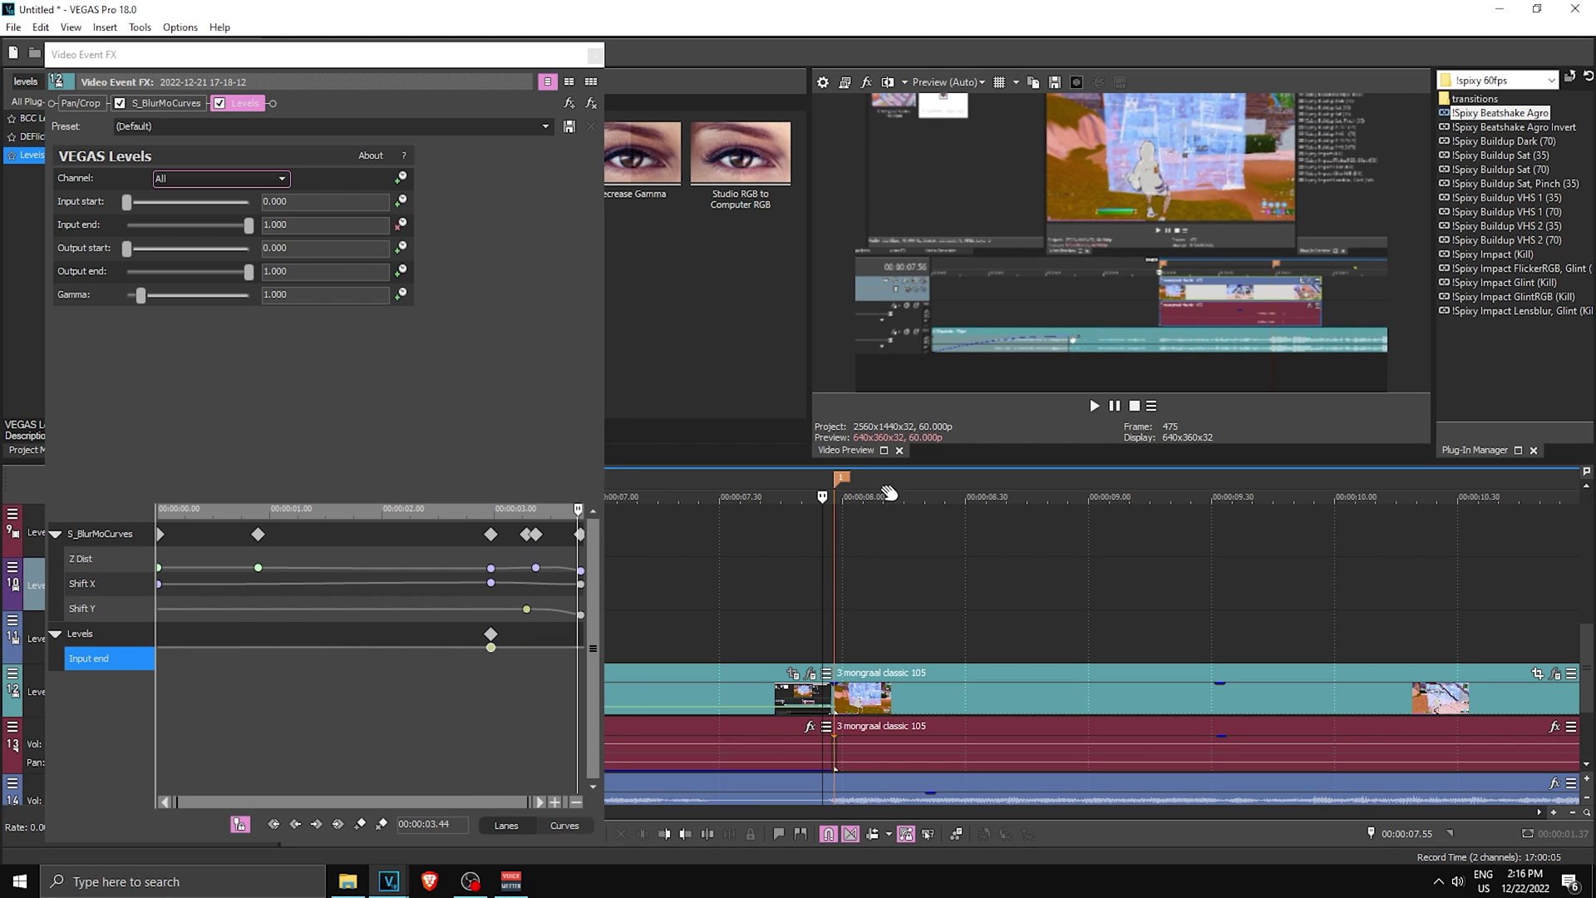
Lower the Levels Input end to about 0.667 at the end of the clip, around 00:00:03.47, and close the effect settings
key("Right")
key("Right")
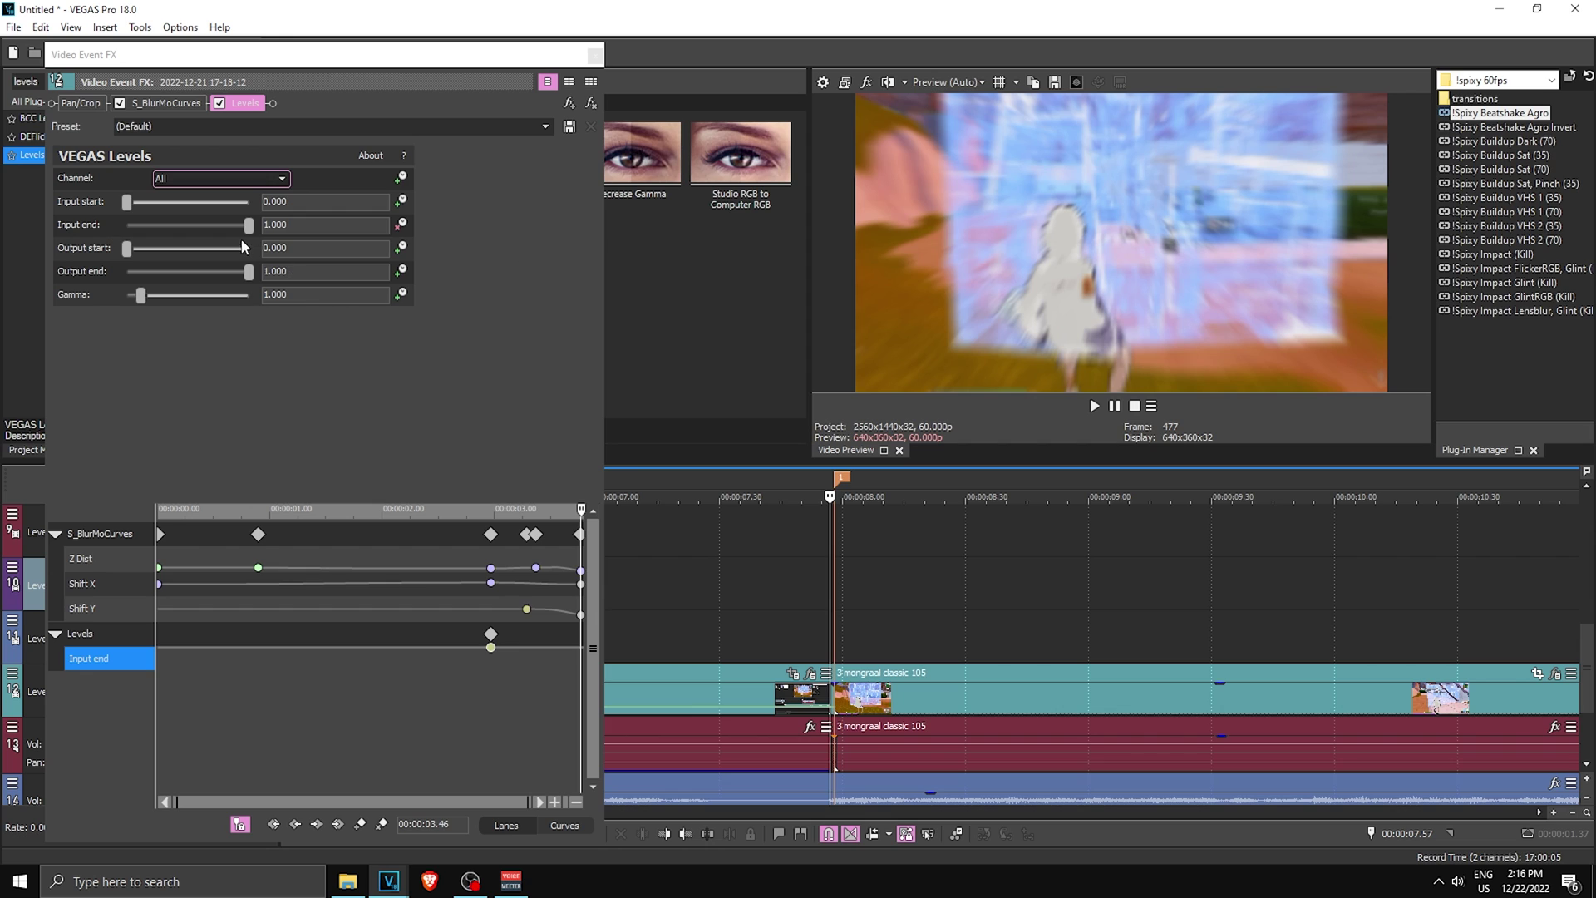
left_click(250, 231)
left_click_drag(246, 230, 203, 233)
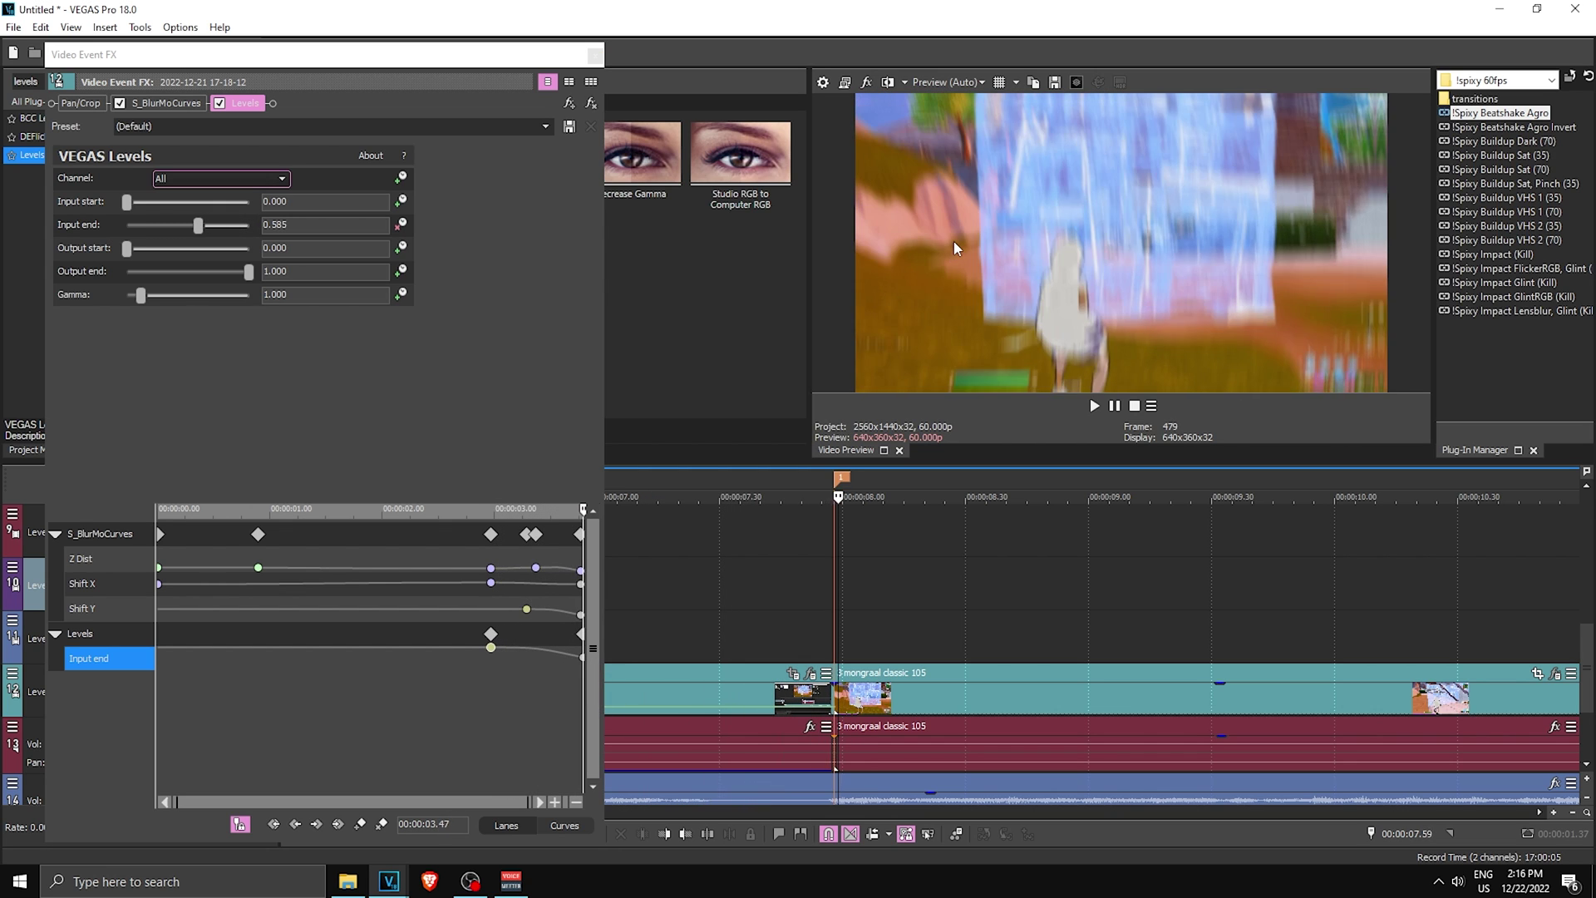
key("Left")
left_click(198, 225)
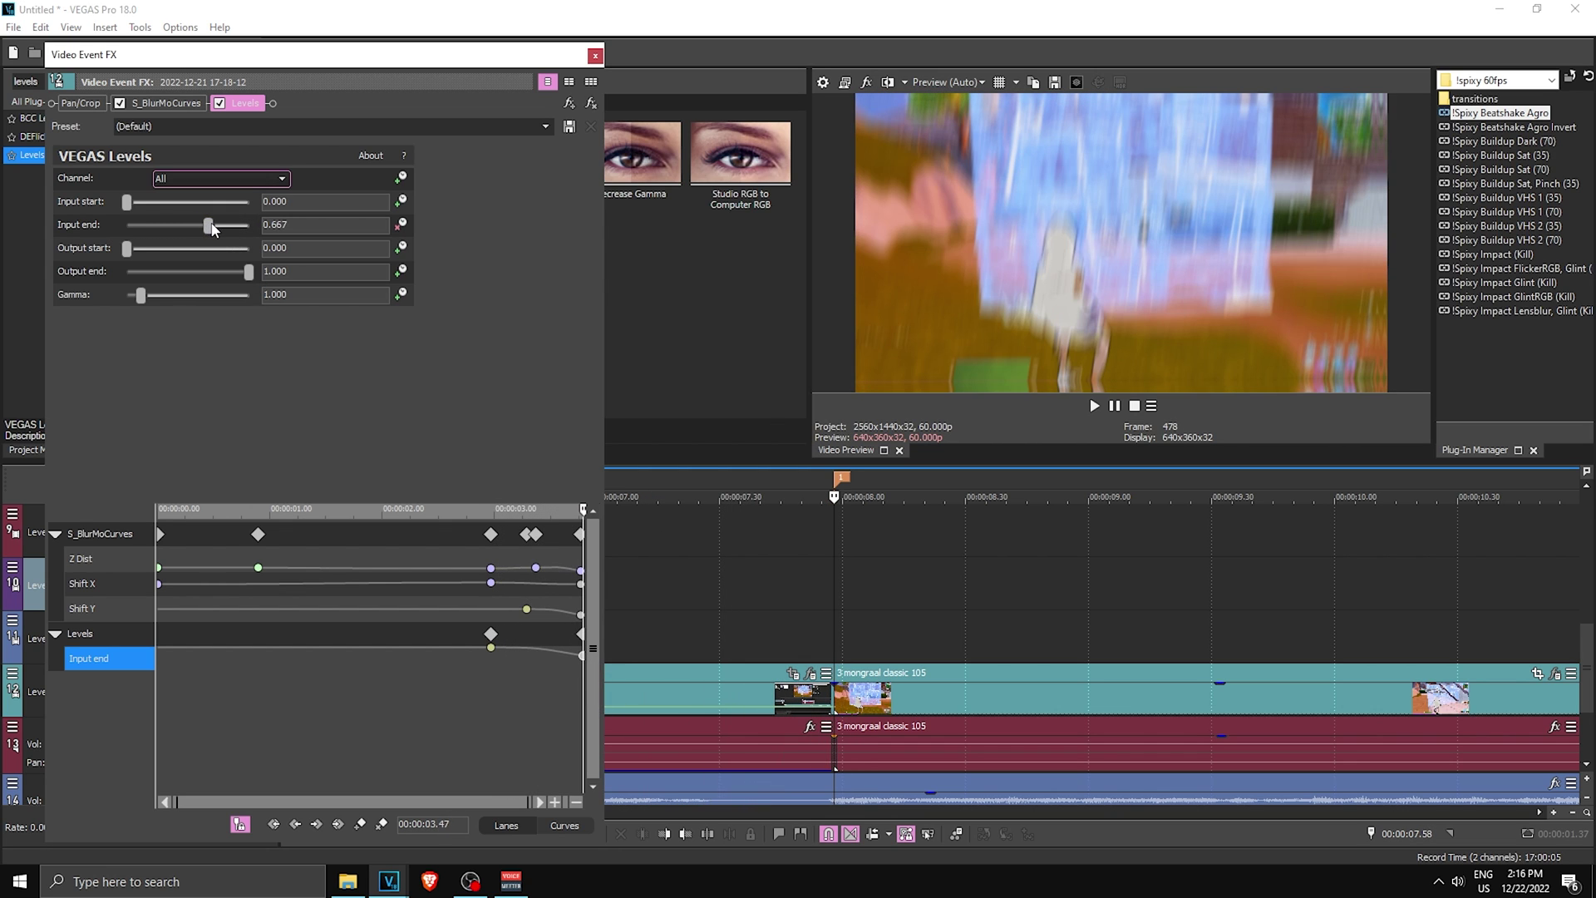
left_click(854, 585)
left_click(595, 55)
Apply default Levels to the gameplay clip and animate Input end with a value of about 0.646 at the clip's start
left_click_drag(191, 160, 891, 697)
left_click(834, 627)
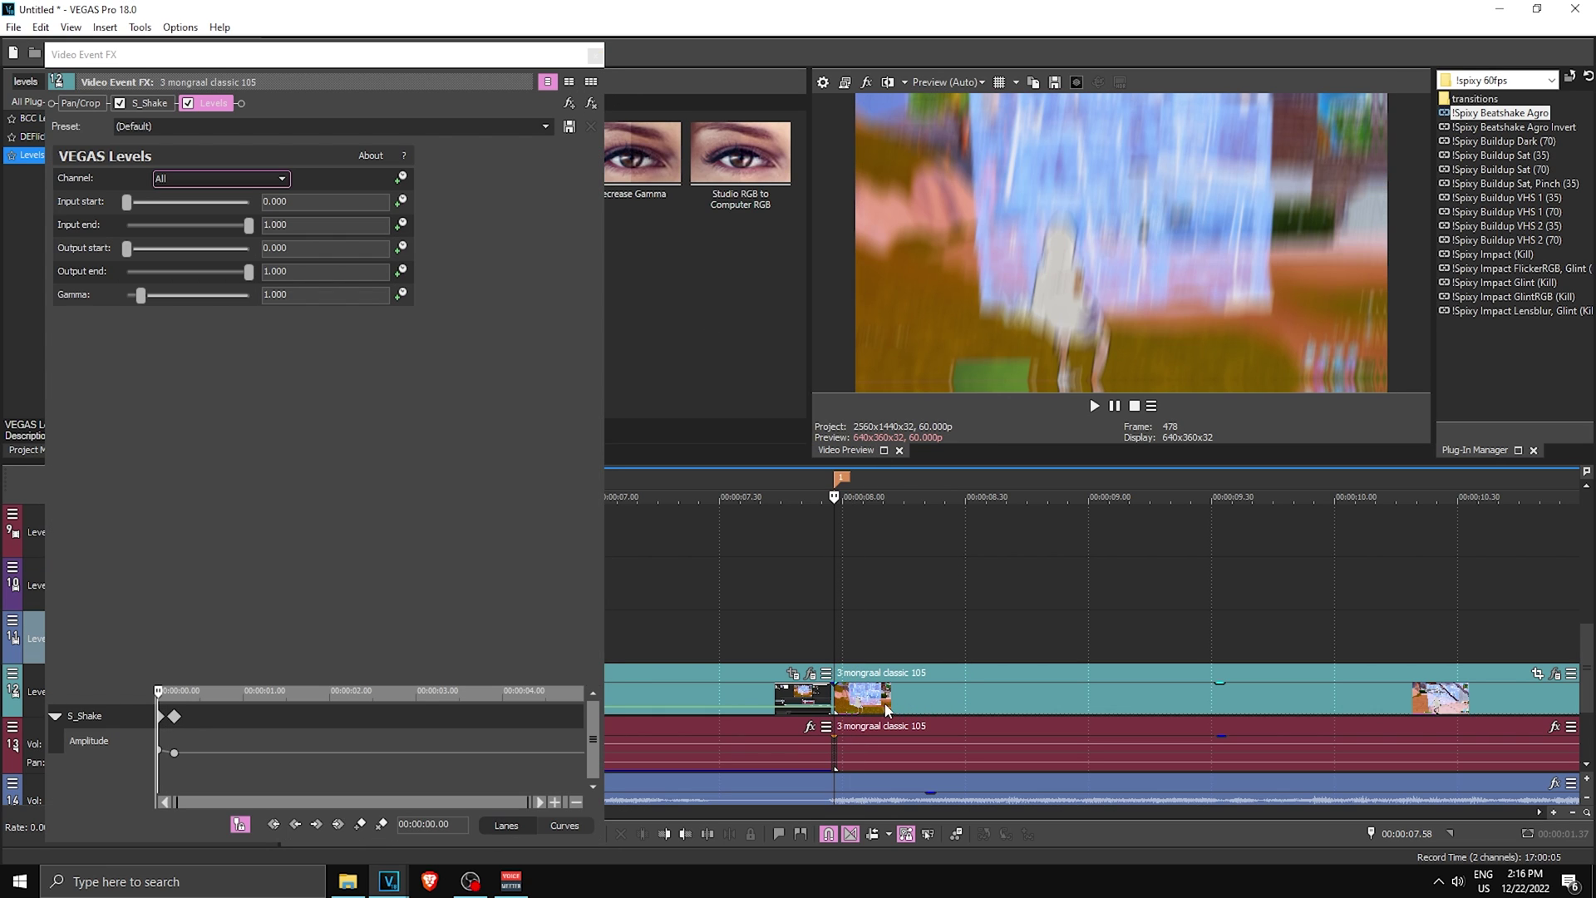
left_click_drag(248, 224, 208, 235)
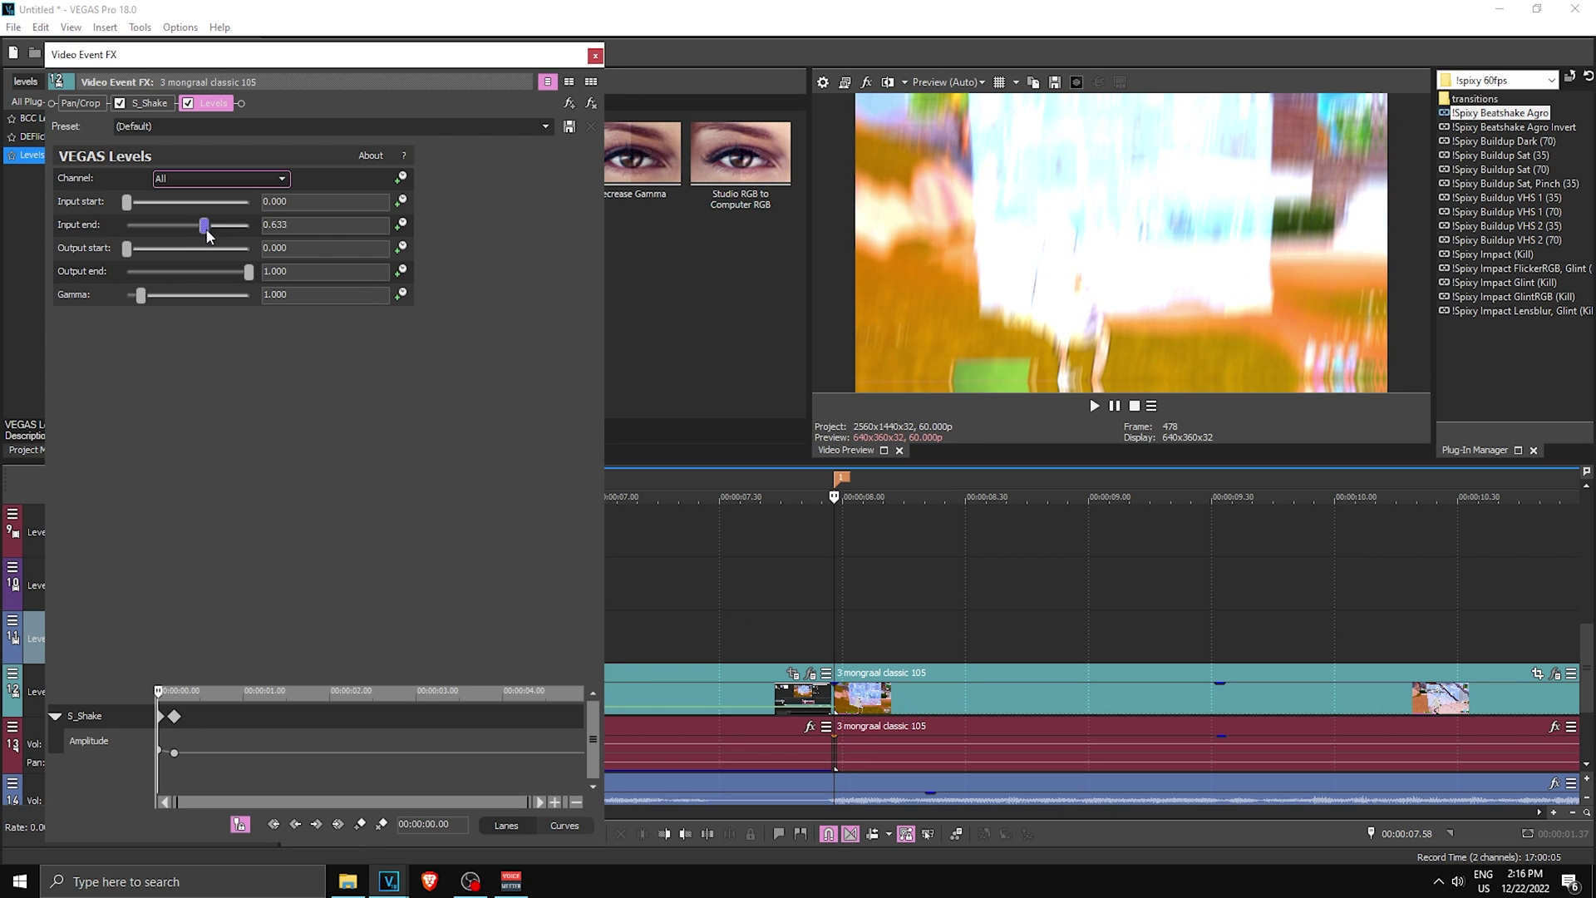
left_click(401, 225)
Return the gameplay clip's Levels Input end to 1.000 at 00:00:00.36
left_click(1021, 287)
key("space")
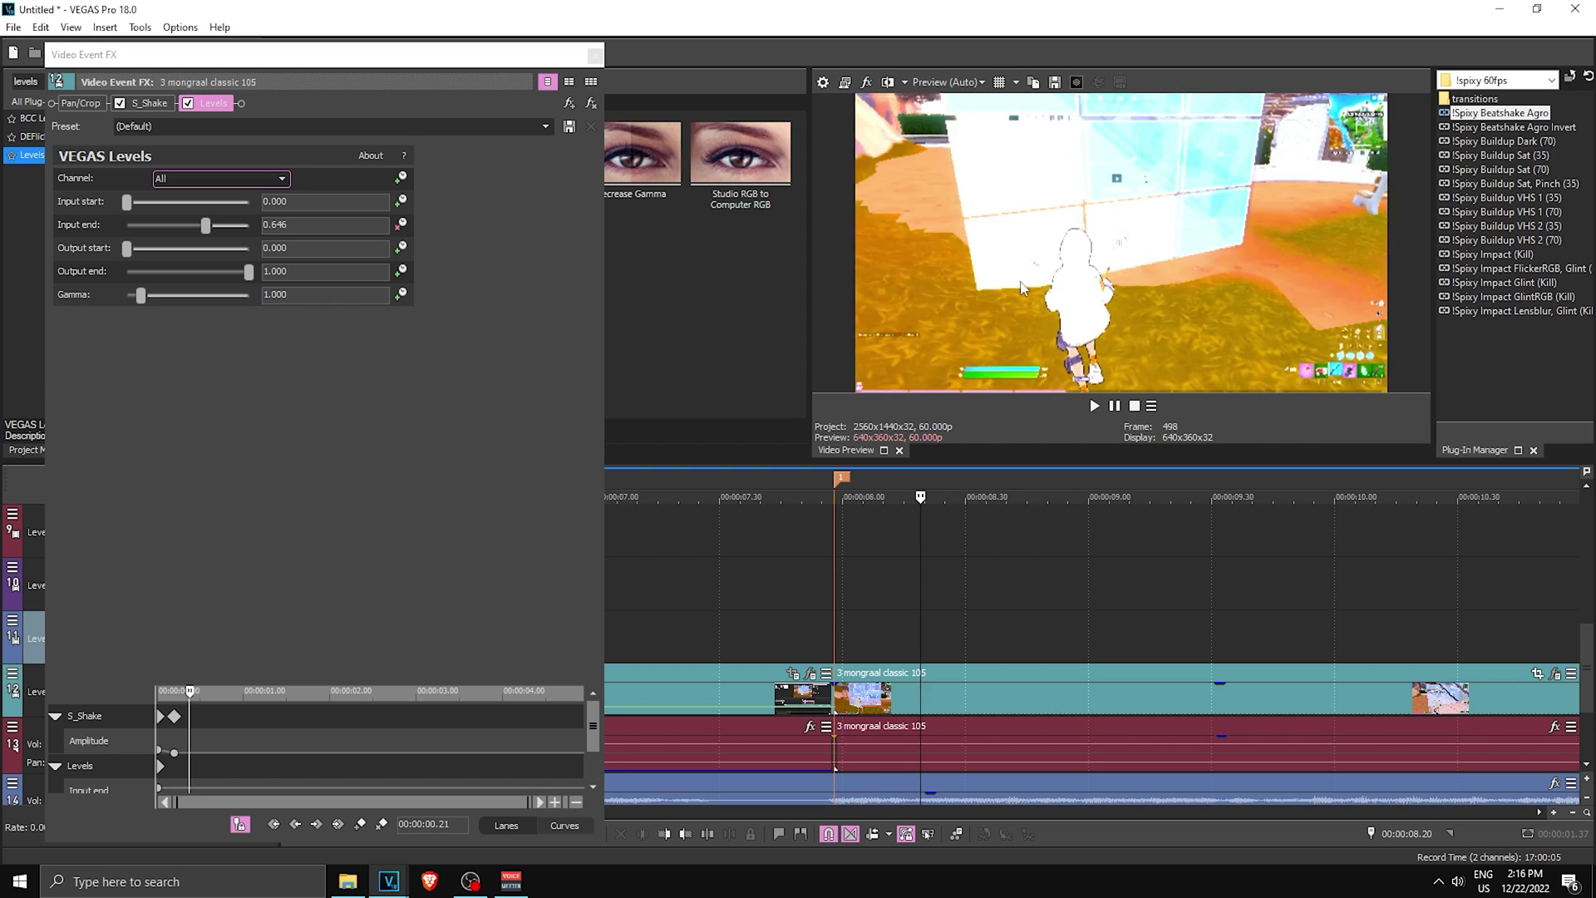
key("Right")
key("Right")
key("Right")
key("Right")
key("Right")
key("Right")
key("Right")
key("Right")
key("Right")
key("Right")
key("Right")
key("Right")
key("Right")
key("Right")
key("Right")
key("Right")
key("Right")
key("Right")
key("Left")
key("Left")
key("Left")
key("Left")
left_click_drag(205, 225, 248, 225)
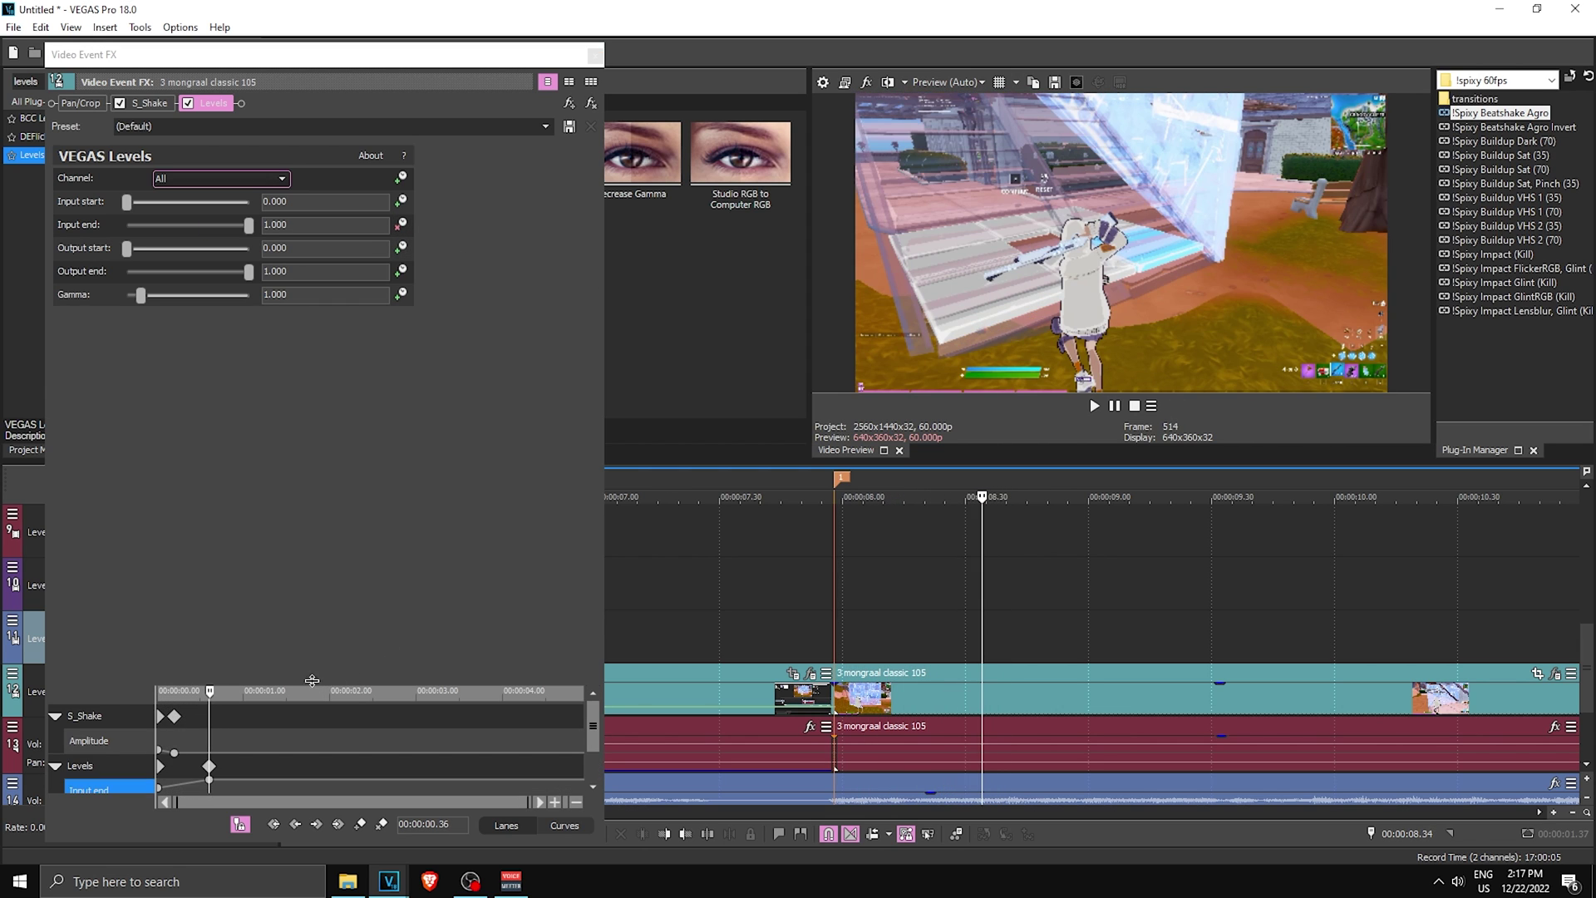
Apply Fast Fade to the gameplay clip's first Input end keyframe, then select a time range around the cut for preview
left_click_drag(312, 680, 296, 542)
left_click(159, 648)
right_click(158, 650)
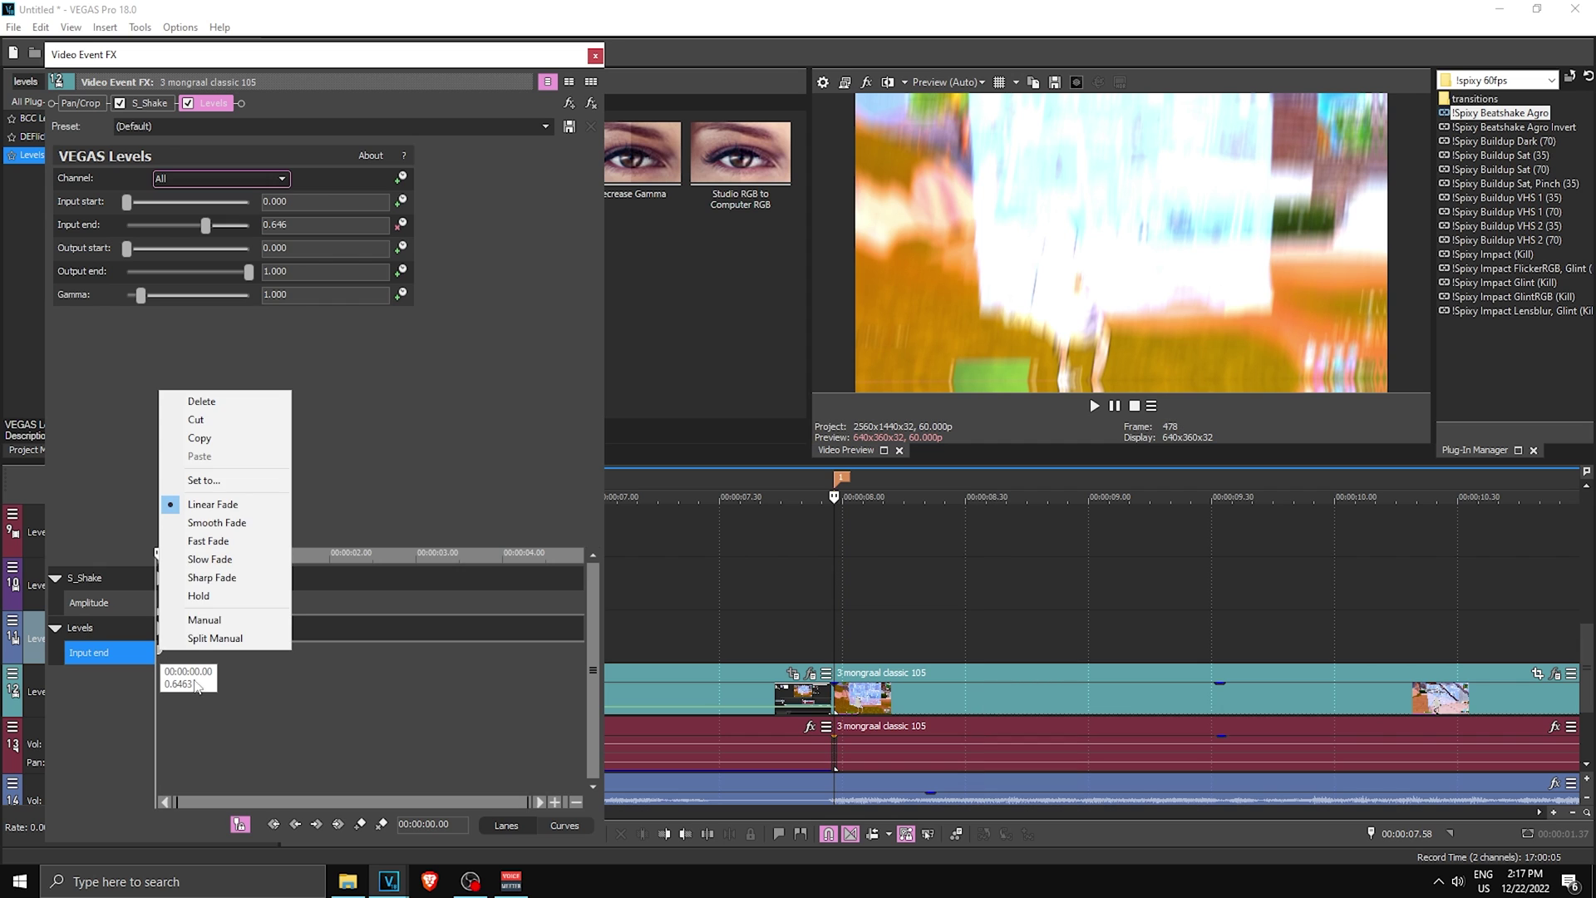
left_click(208, 540)
left_click(595, 55)
left_click_drag(600, 581, 921, 597)
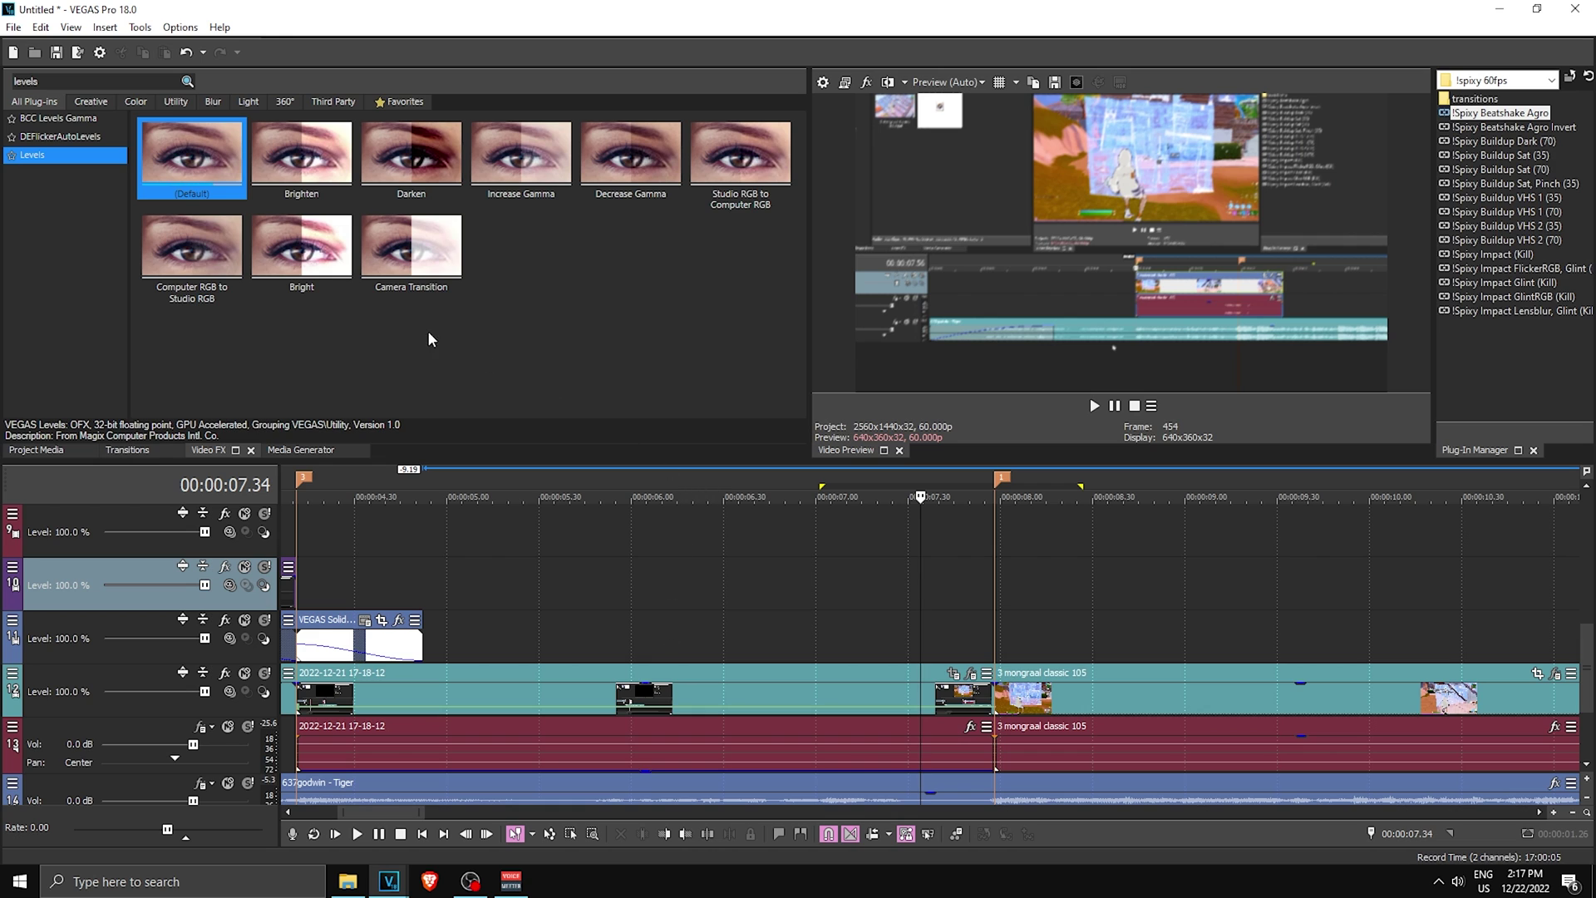
Search the effects for "lens corre" and apply the default BCC Lens Correction to the clip before the cut
type("lens corre")
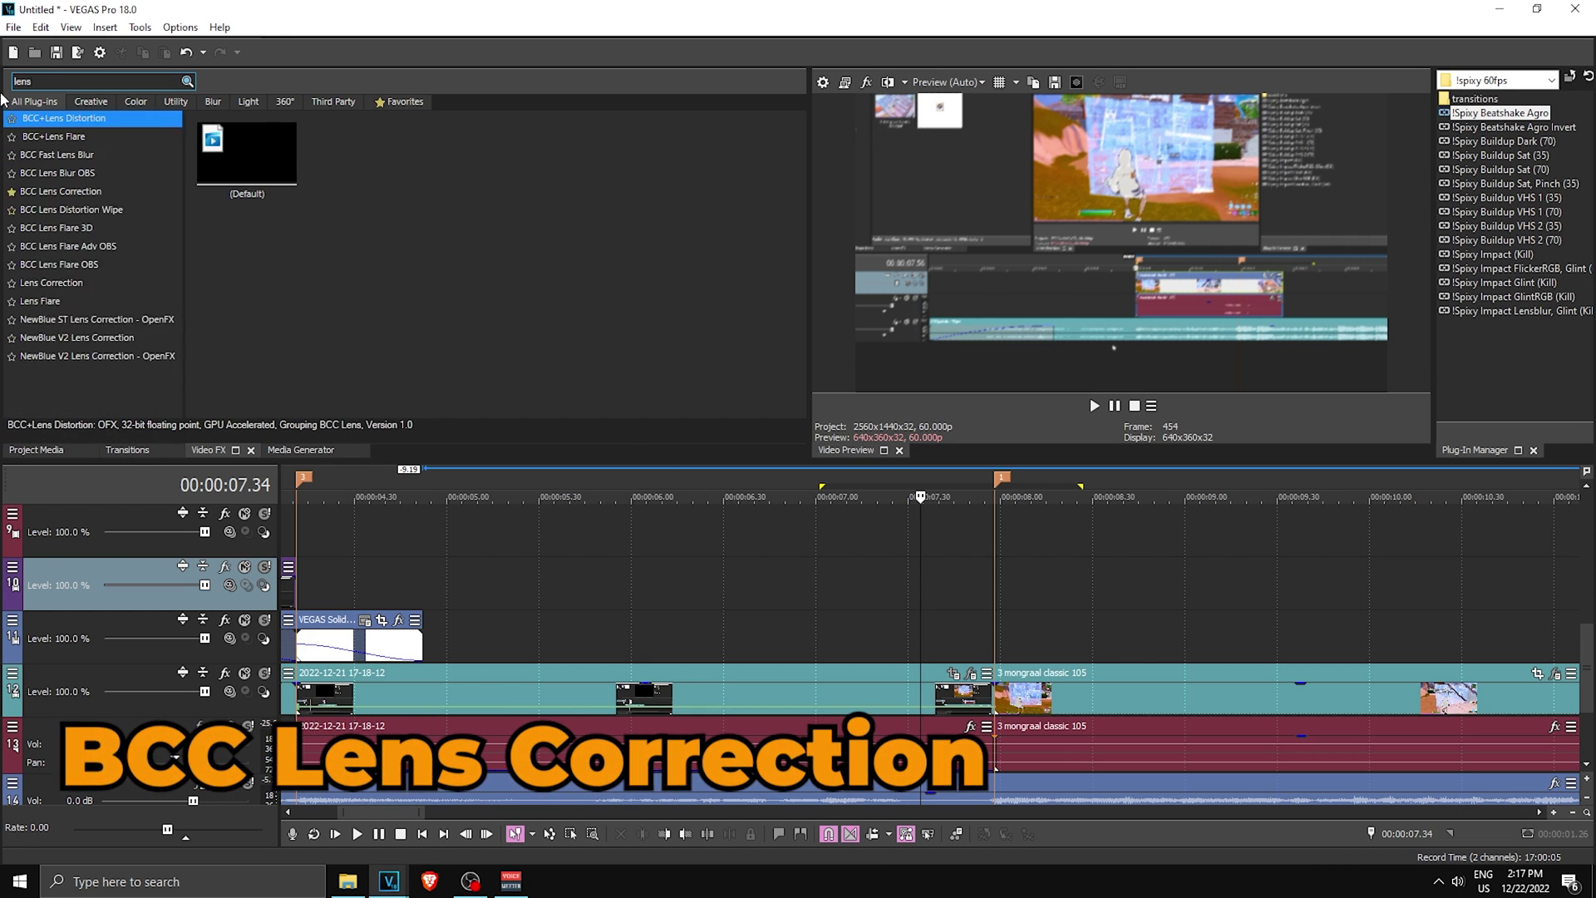
left_click(59, 118)
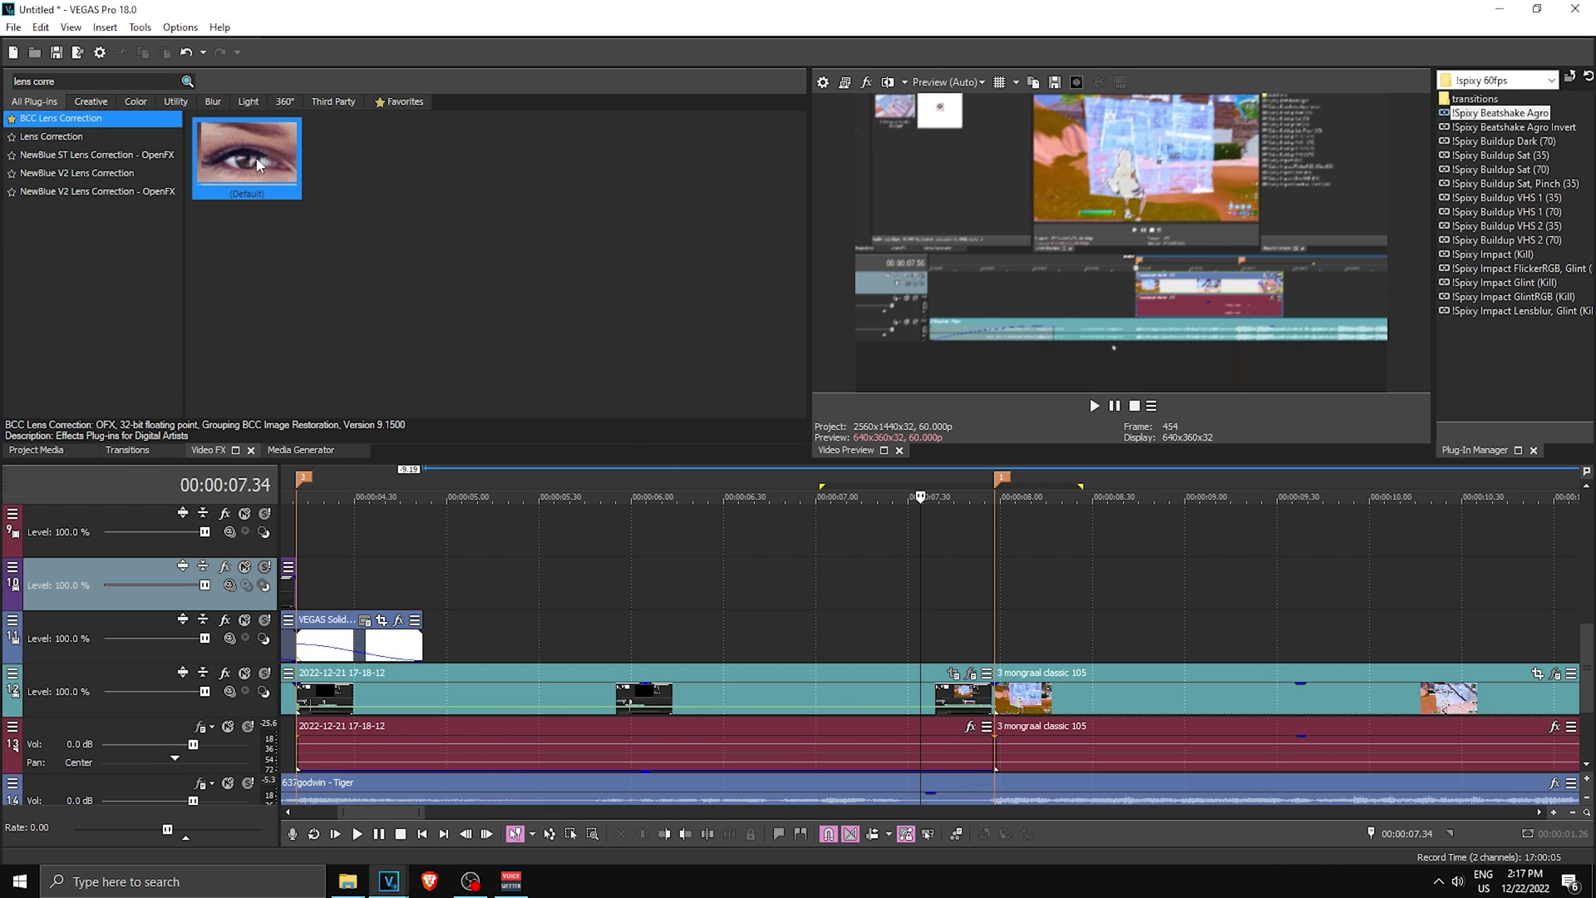
left_click_drag(921, 706, 921, 707)
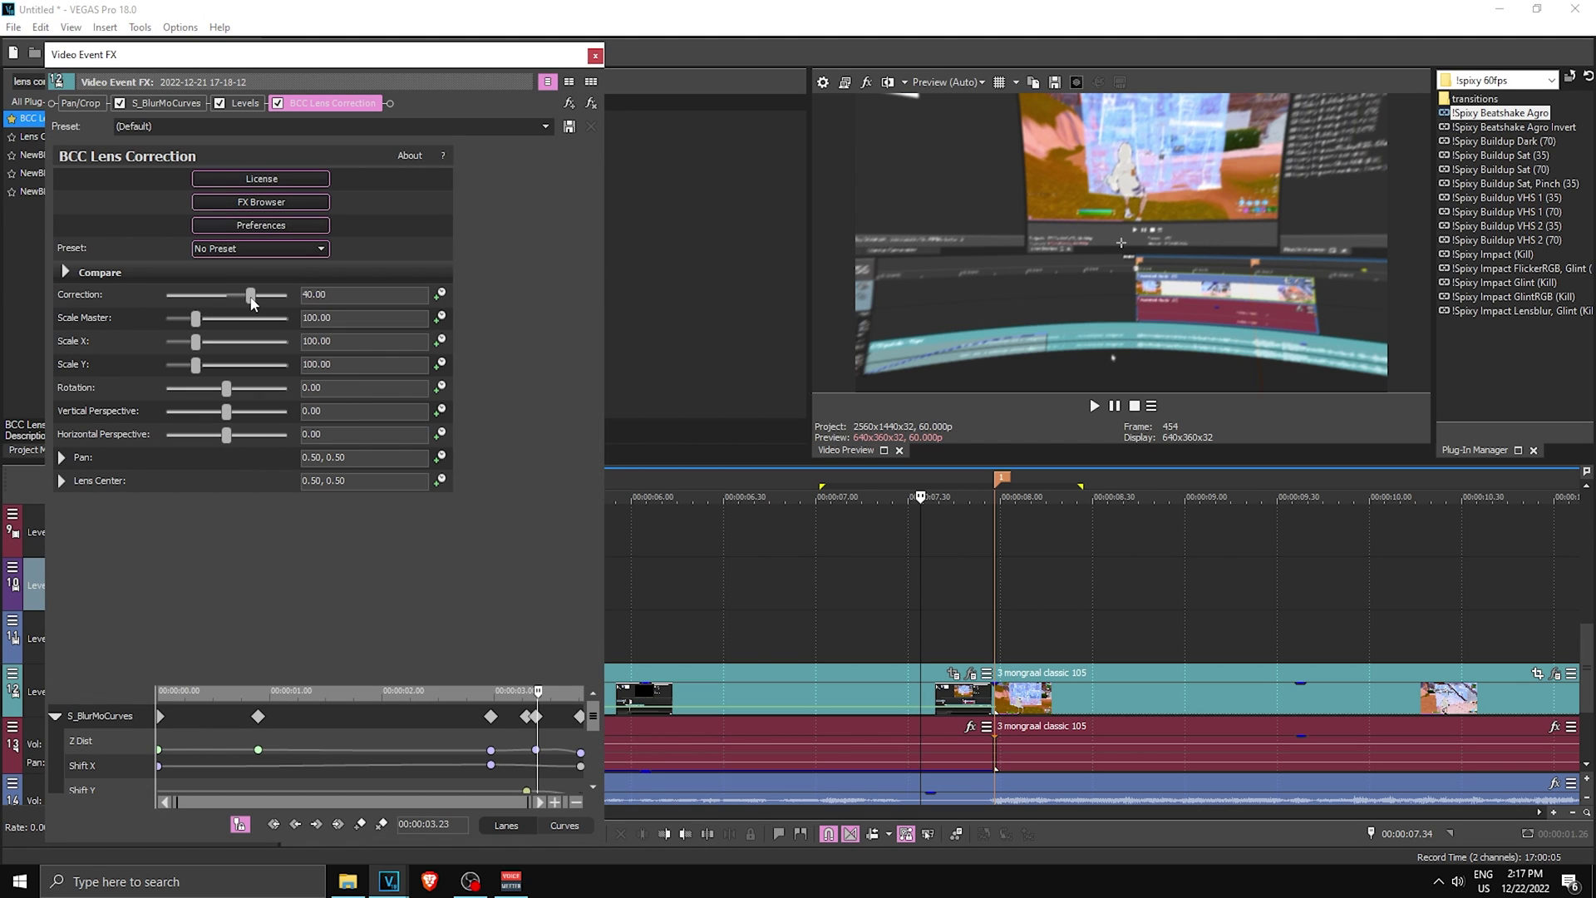
Set the BCC Lens Correction's Correction to 100, animate it, and move its first keyframe to the end of the clip
left_click_drag(250, 296, 288, 298)
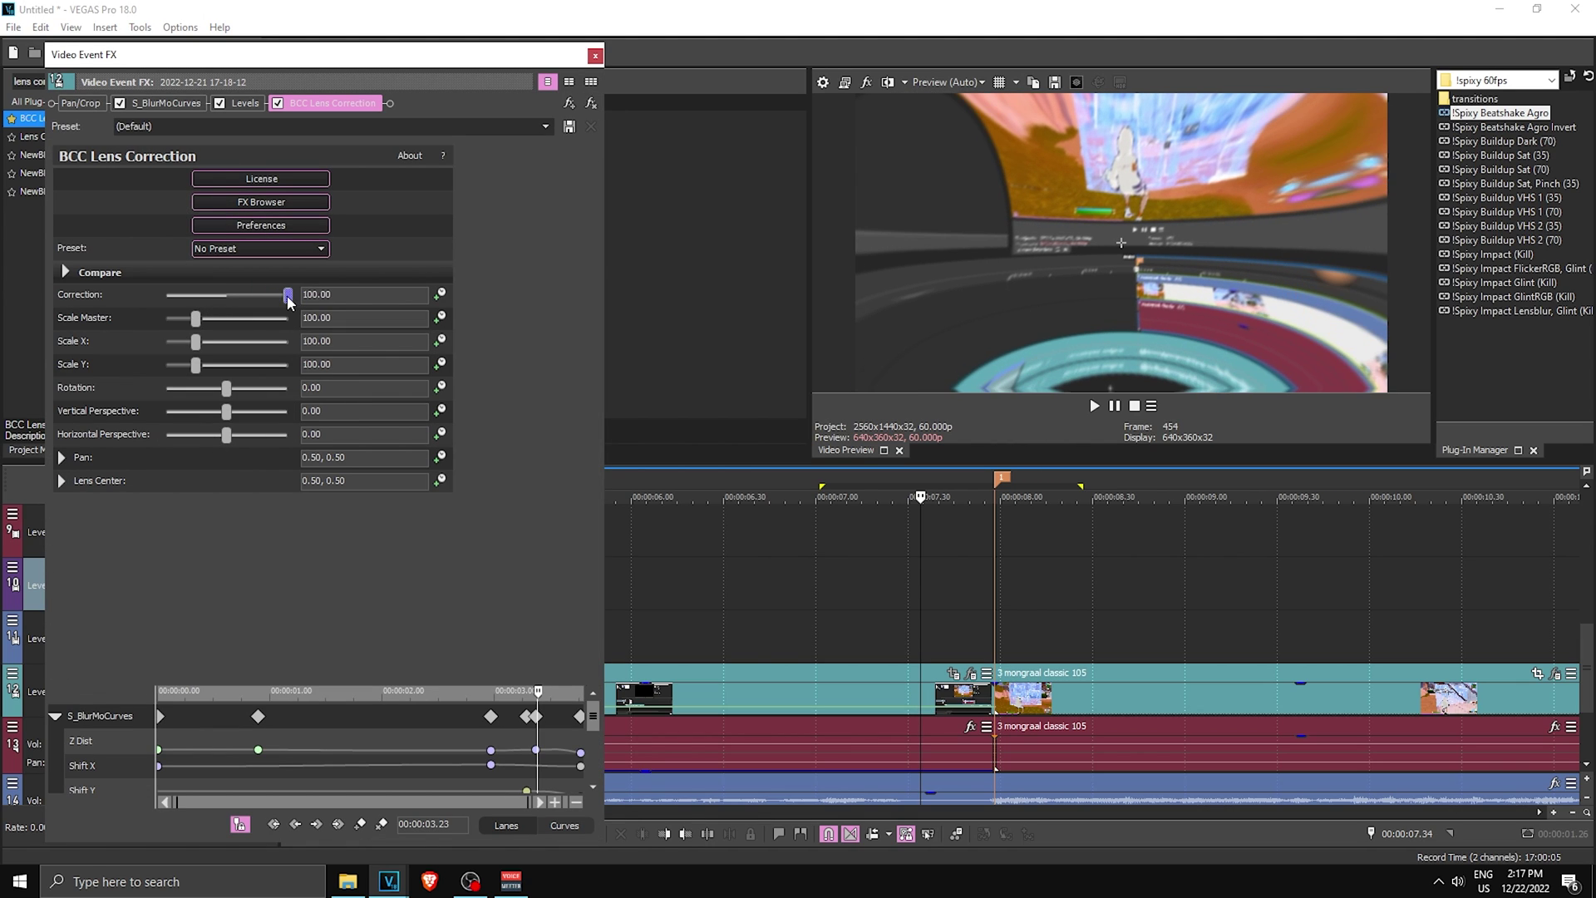
left_click_drag(495, 682, 486, 437)
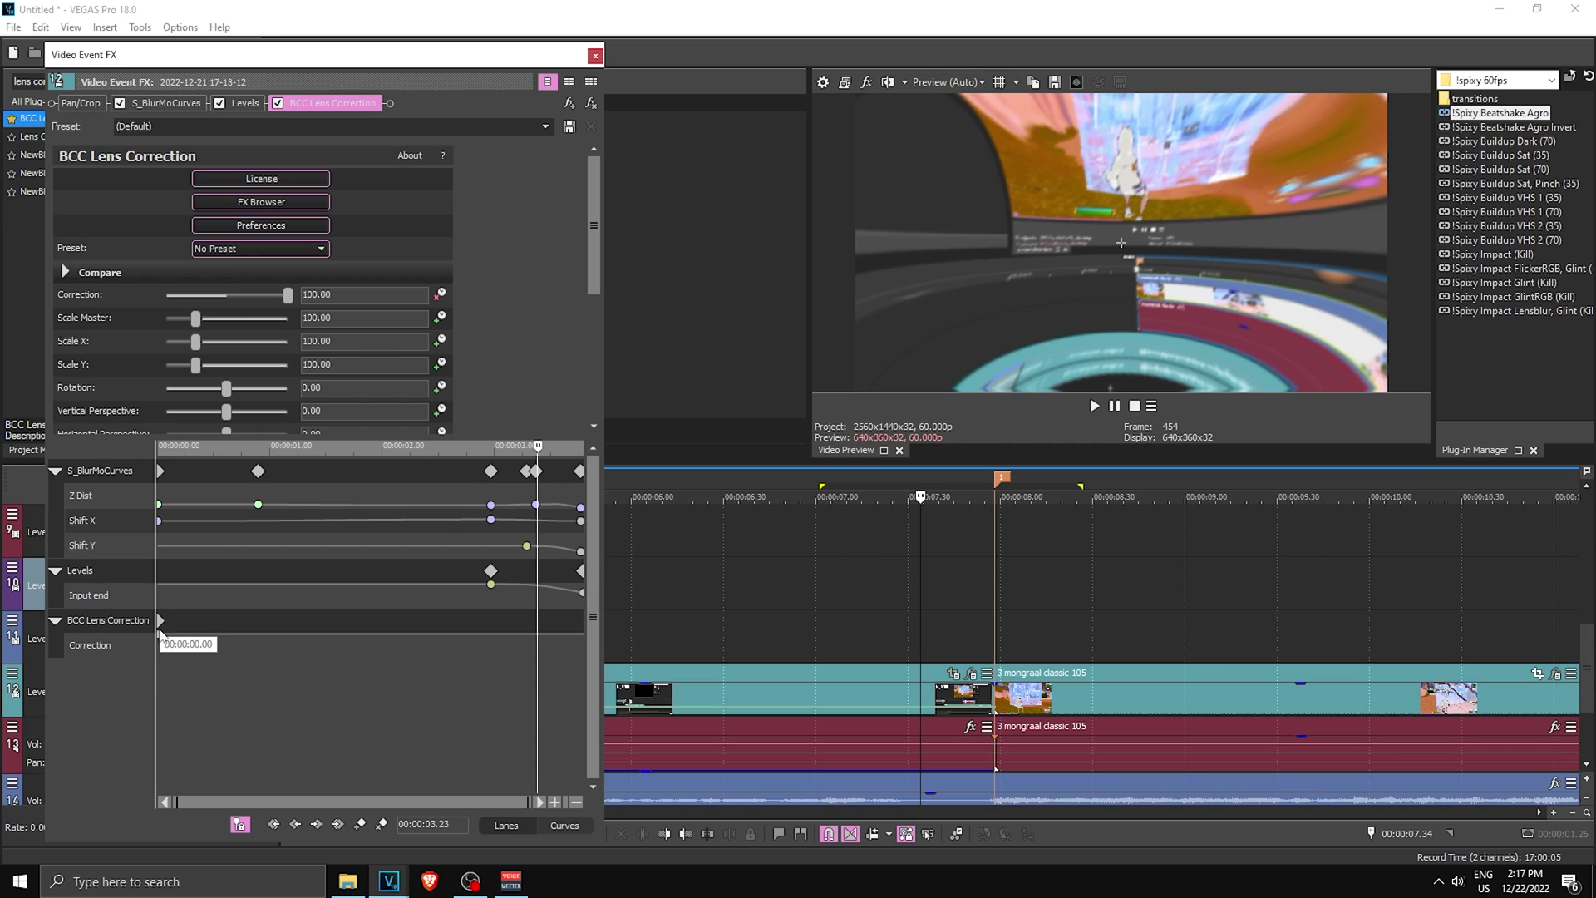
left_click_drag(181, 633, 840, 645)
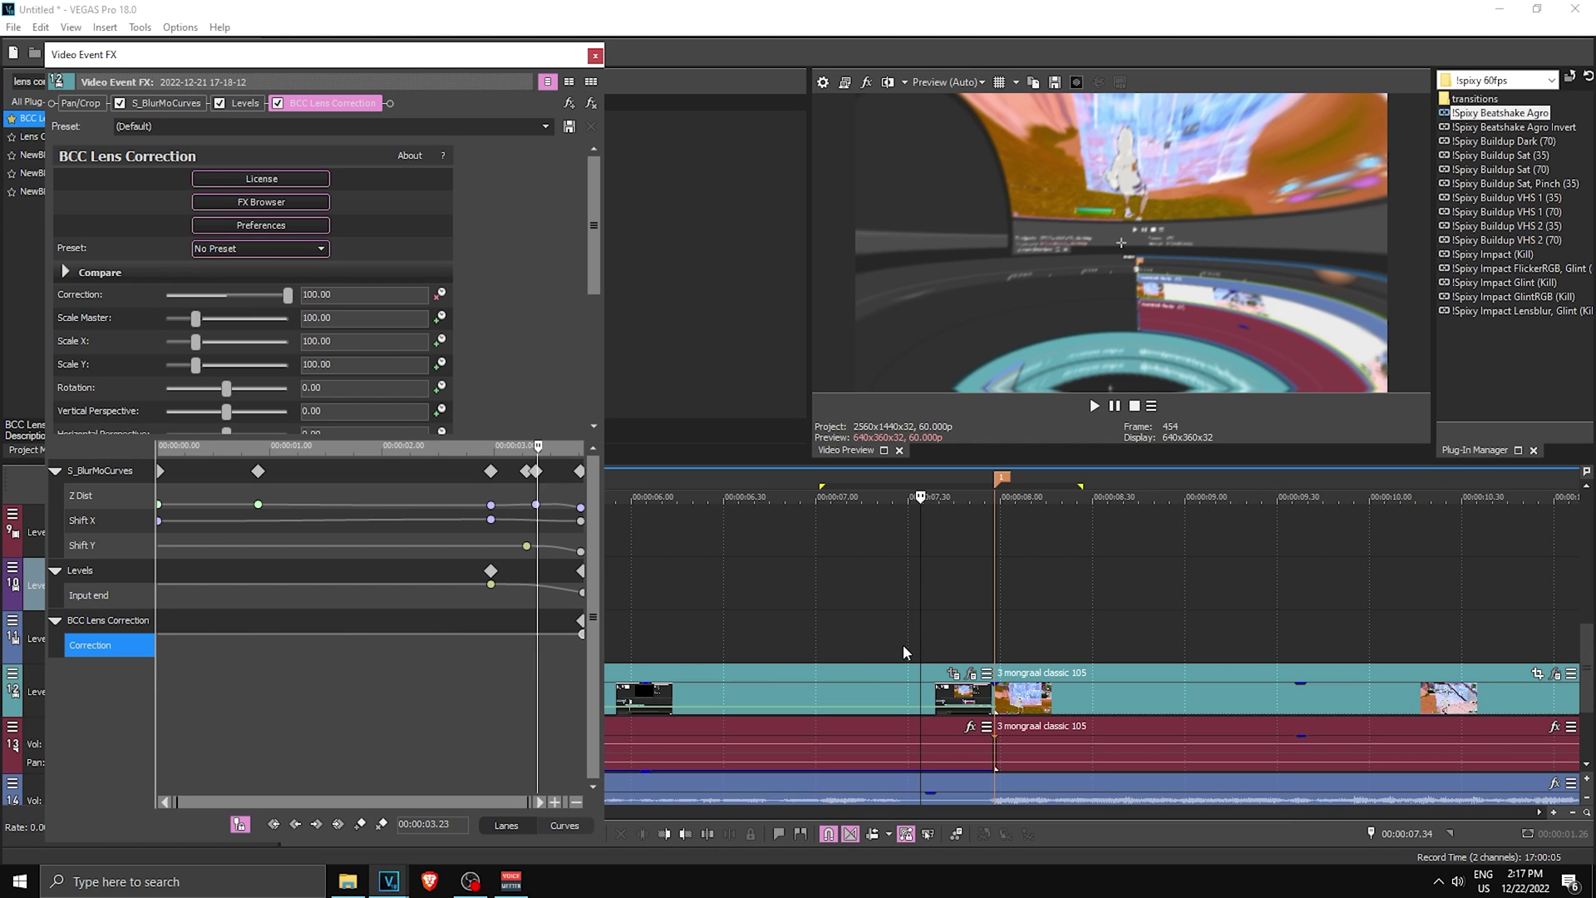
Set the BCC Lens Correction's Correction to 0 at 00:00:02.59 and give that keyframe a Slow Fade
left_click_drag(522, 633, 493, 634)
left_click(493, 640)
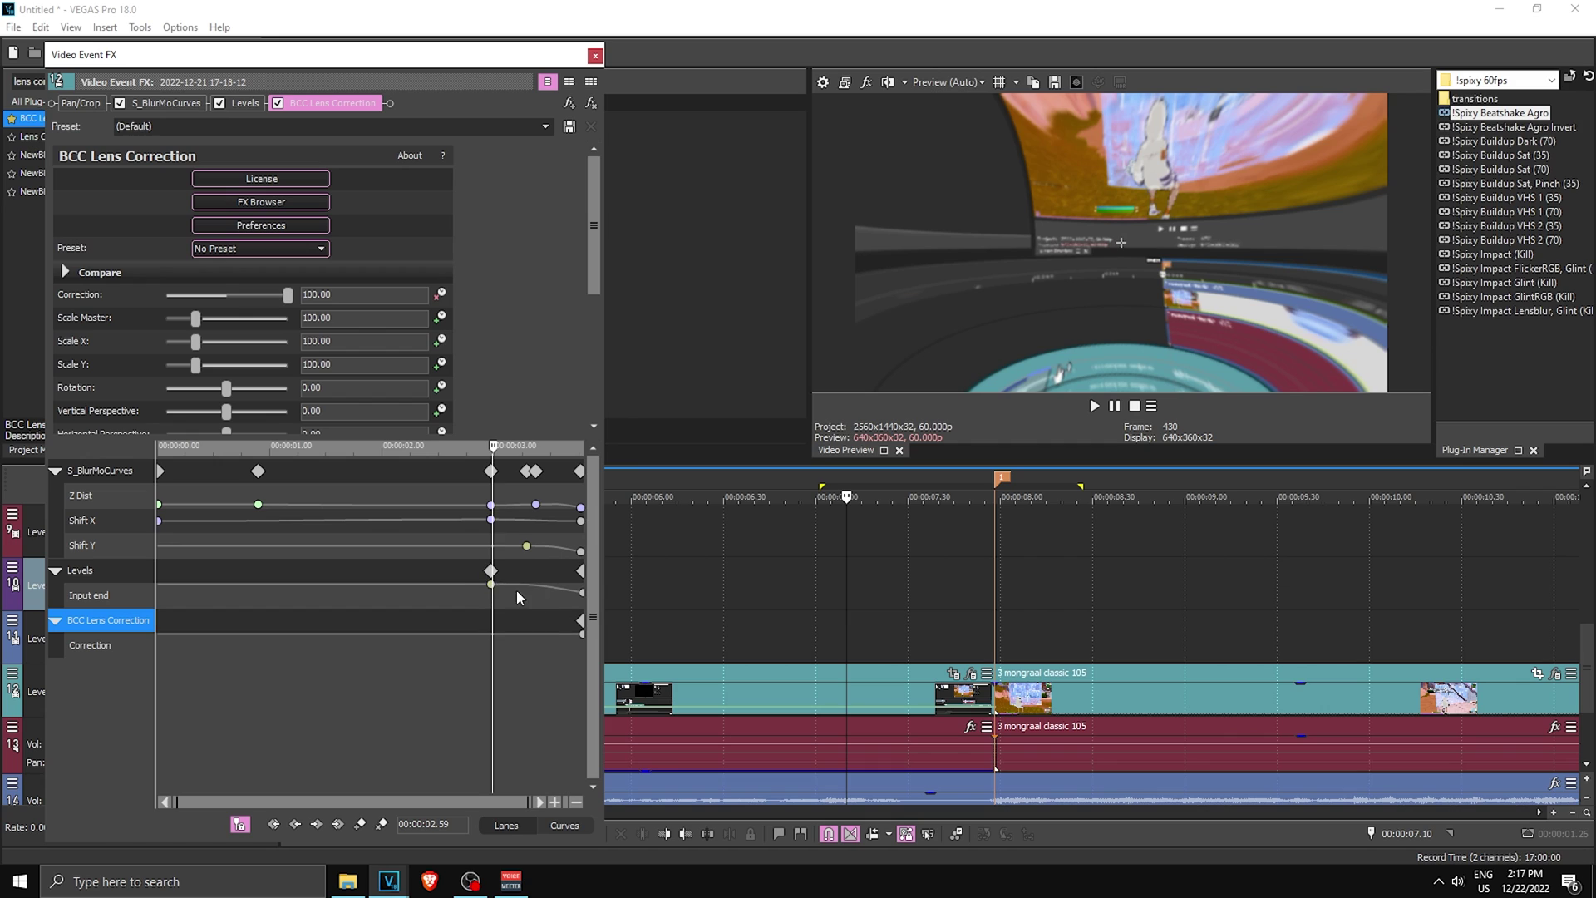
left_click(309, 296)
key("Return")
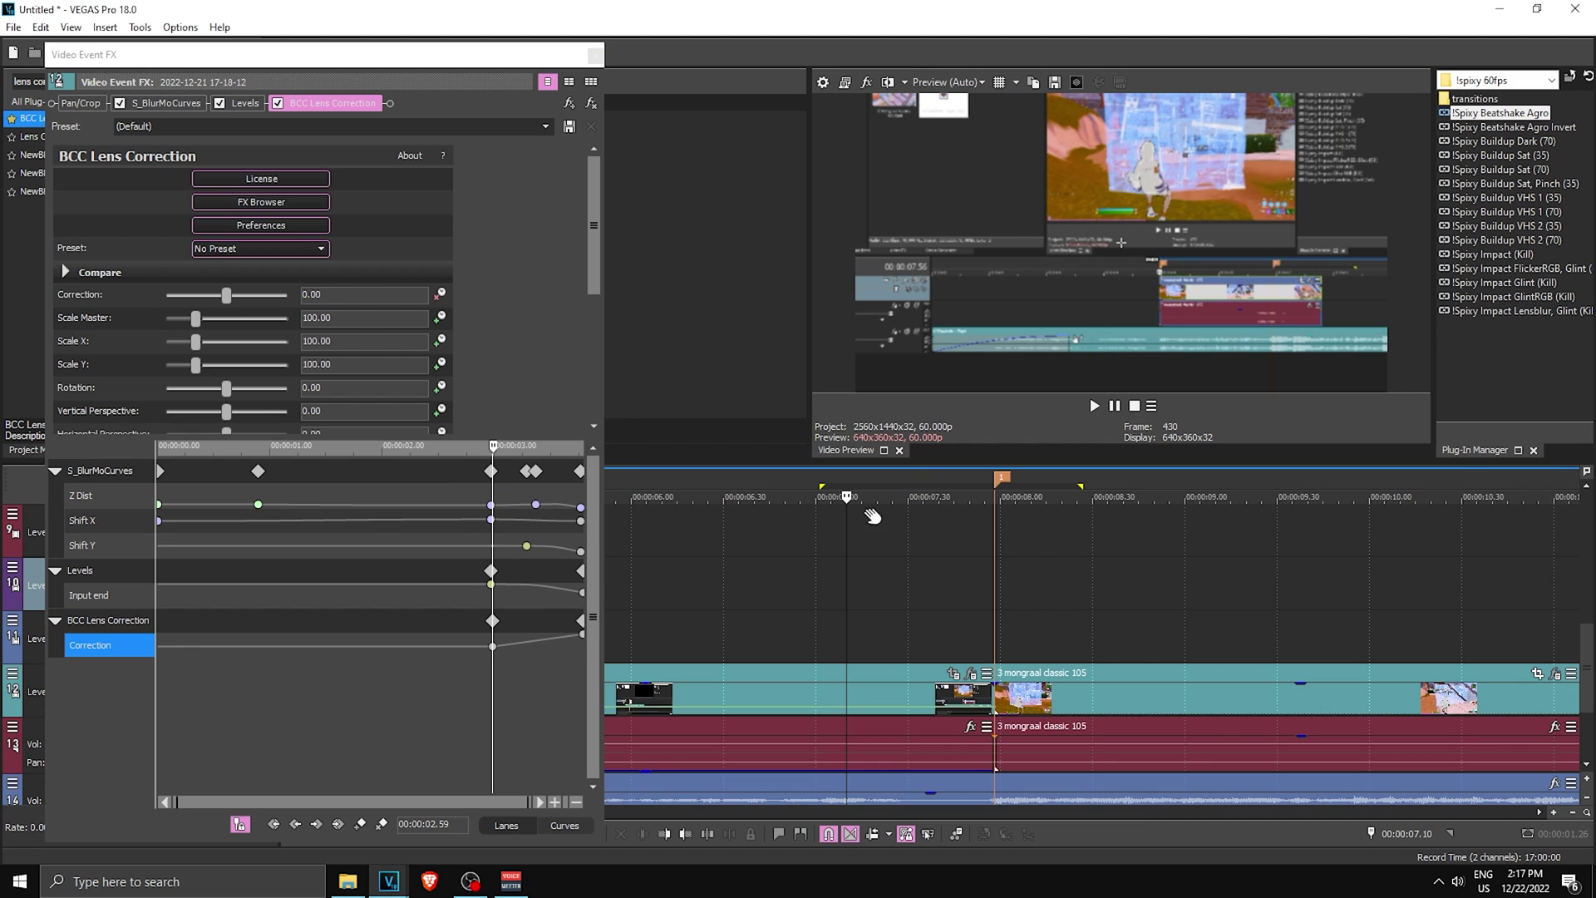
right_click(493, 646)
left_click(549, 553)
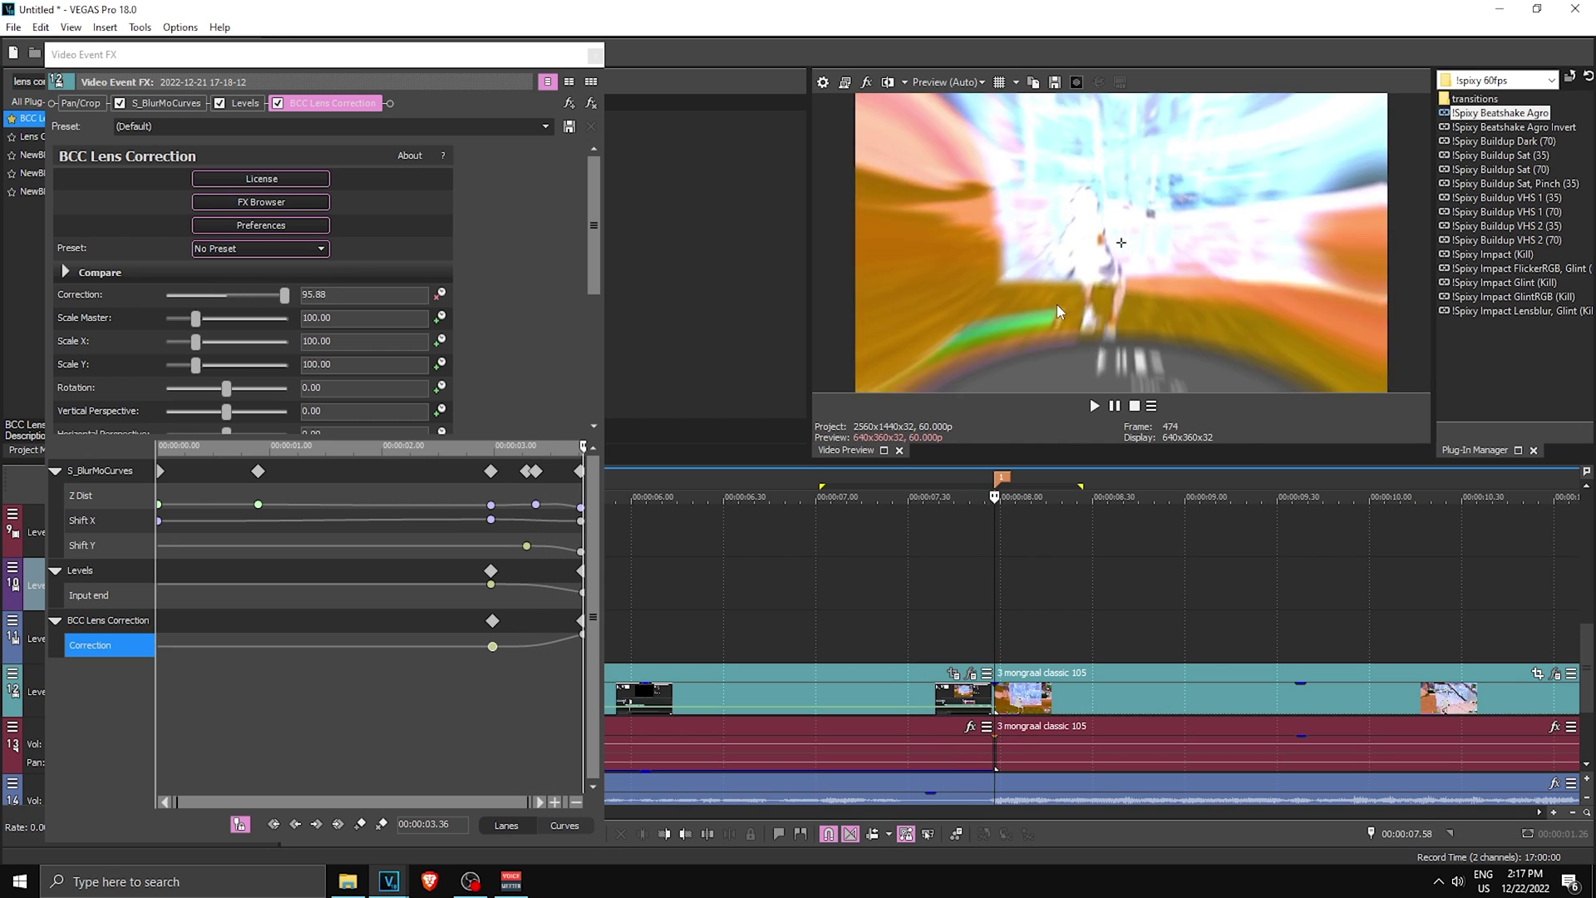
Lower the Correction at the clip's final keyframe to about 78 and play through the cut to check it
left_click(582, 638)
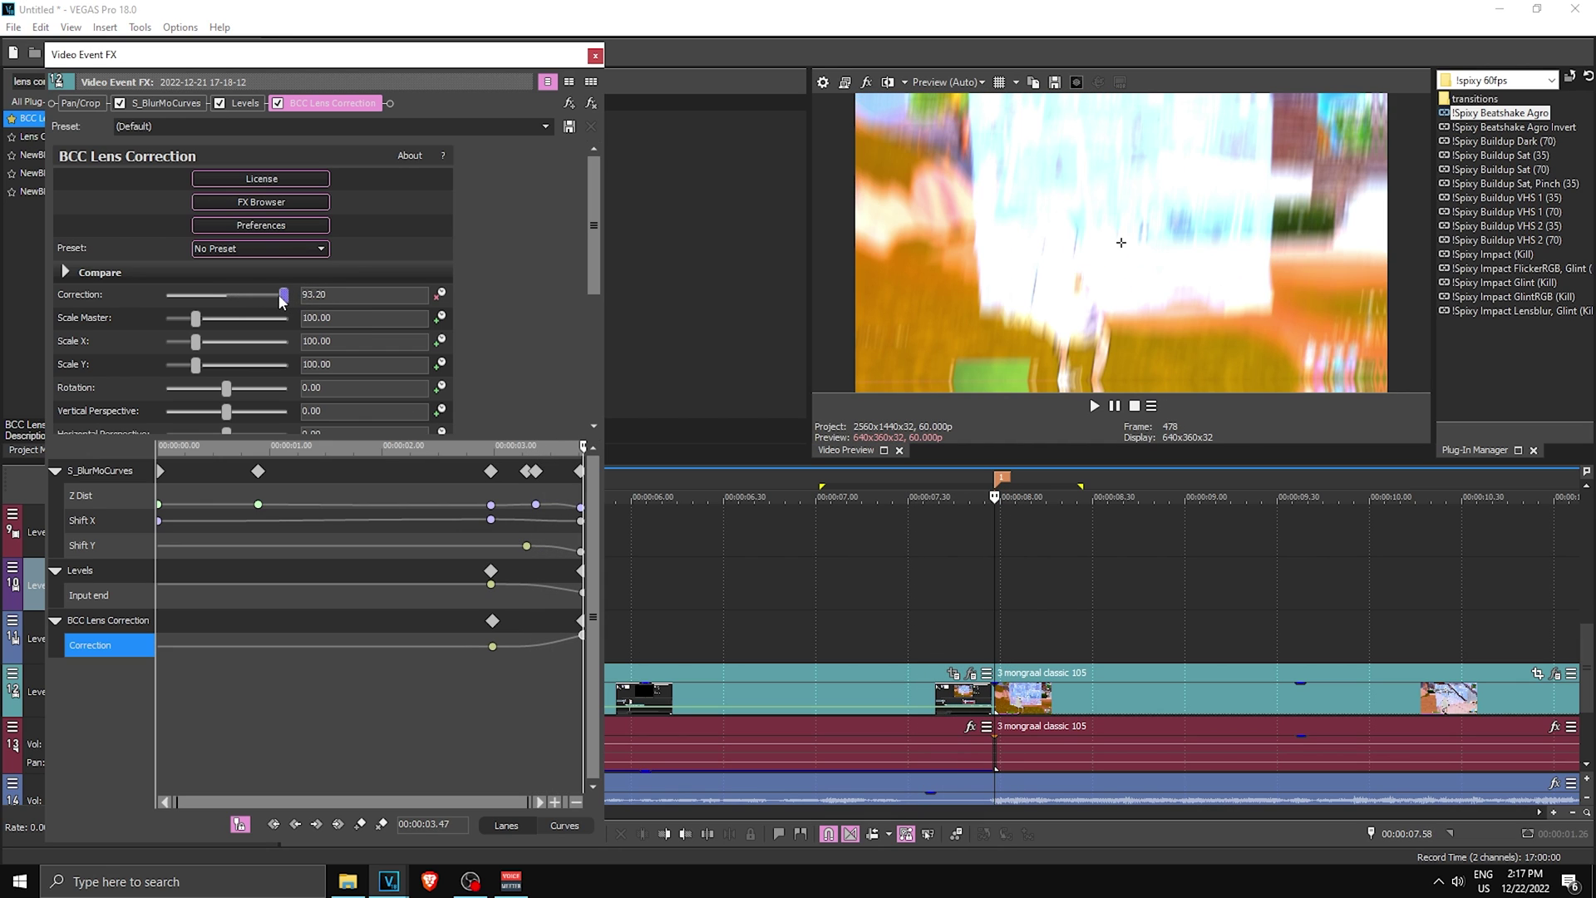
left_click(927, 582)
key("space")
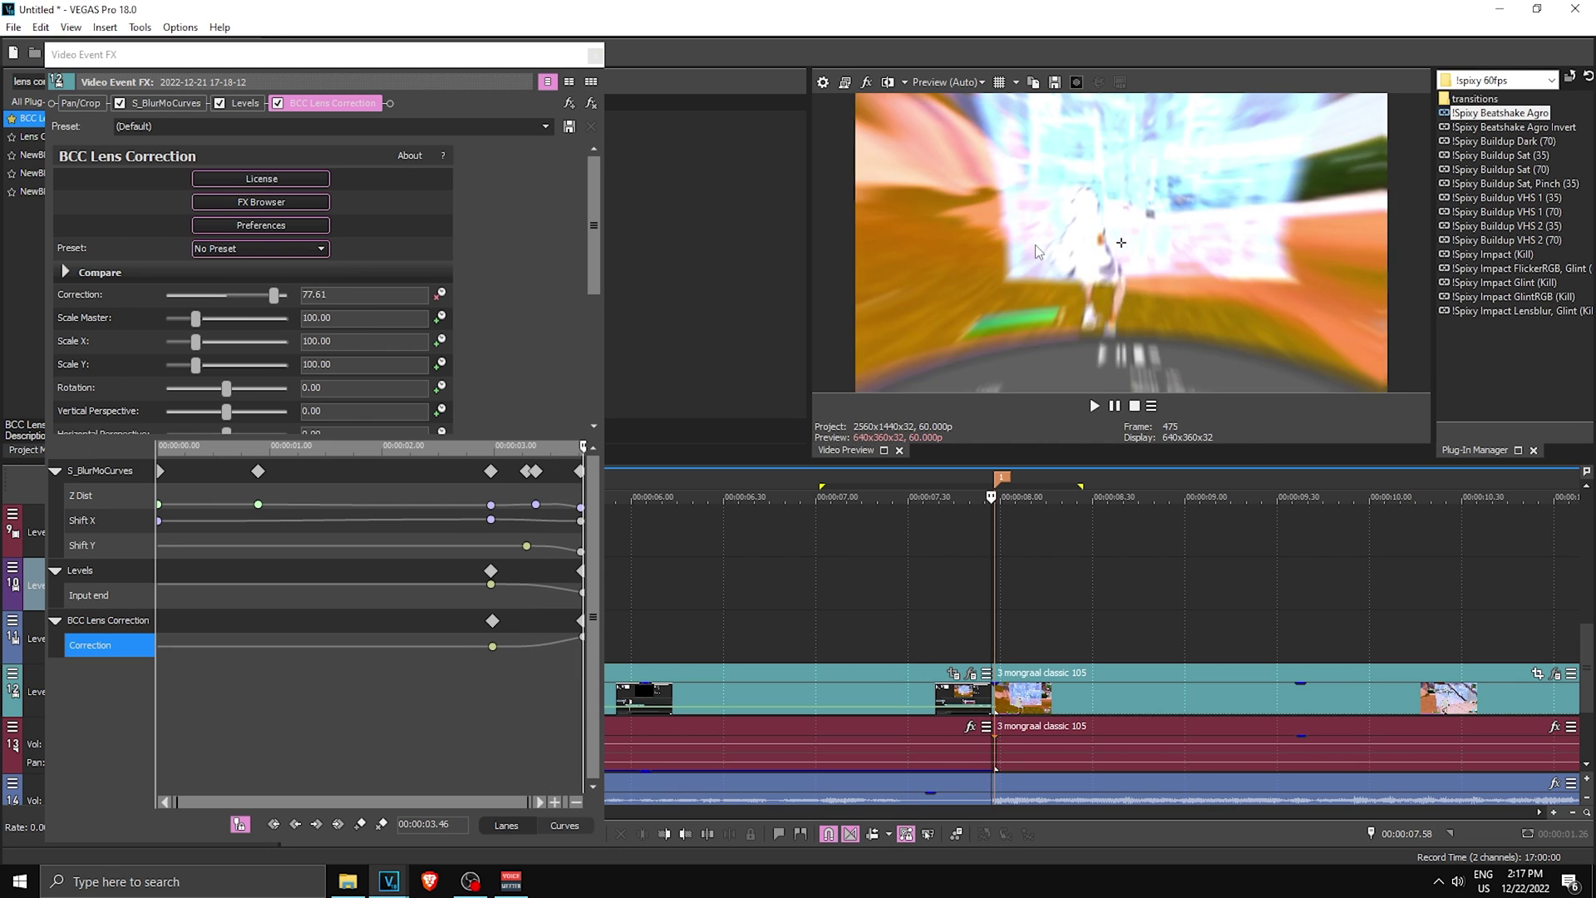
left_click(595, 55)
Apply the default BCC Lens Correction to the gameplay clip after the cut and animate its Correction starting at 79.59
left_click(1008, 622)
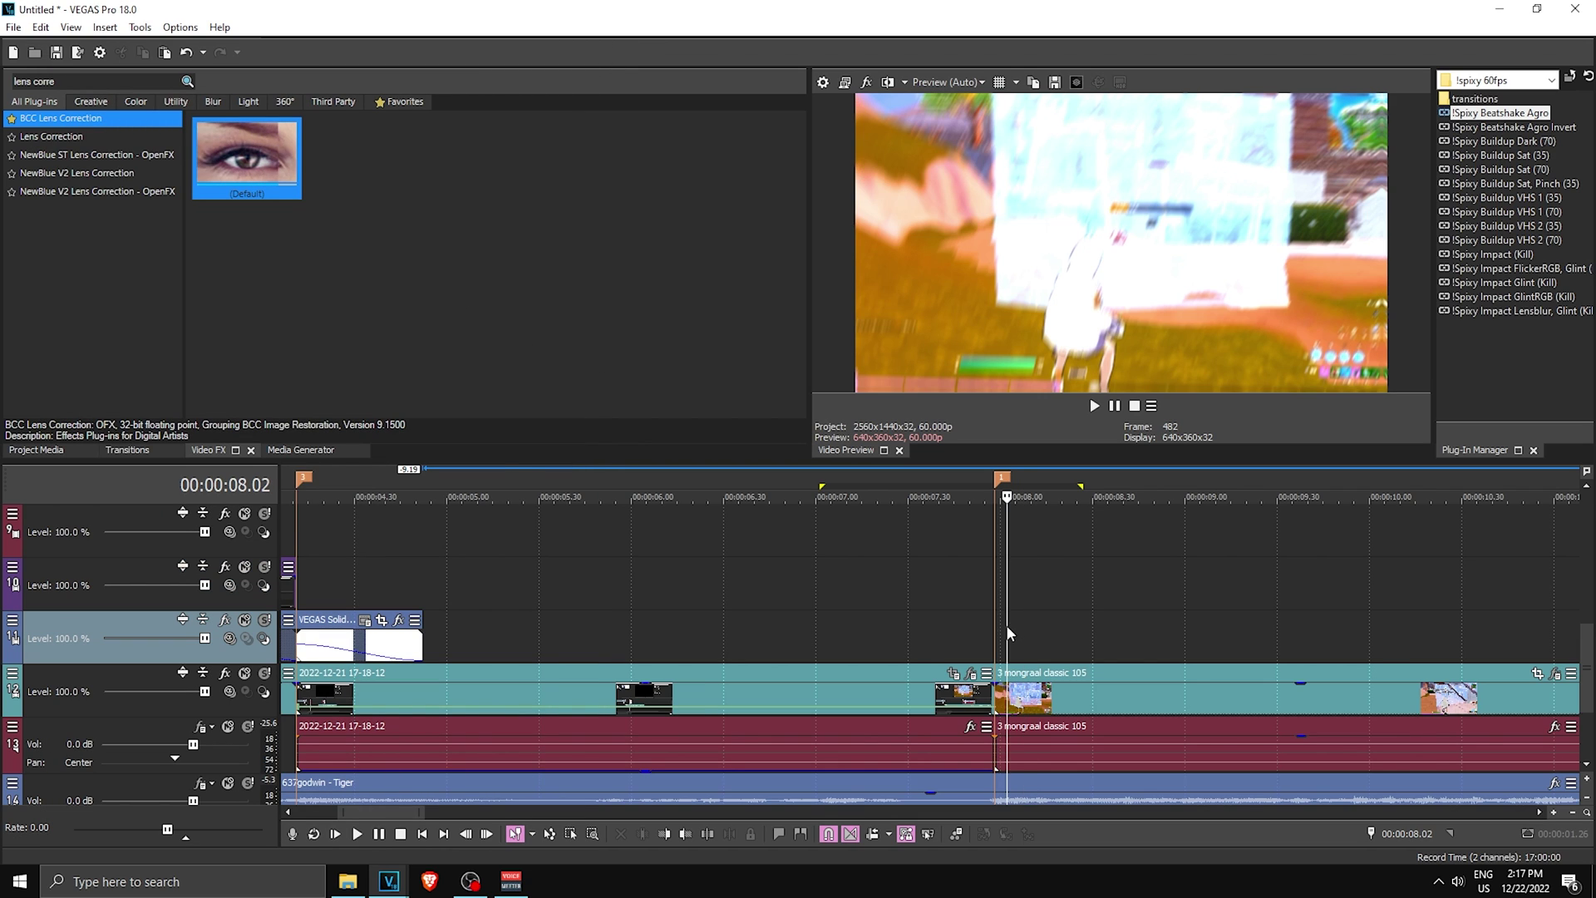
scroll(1006, 624, "right", 1)
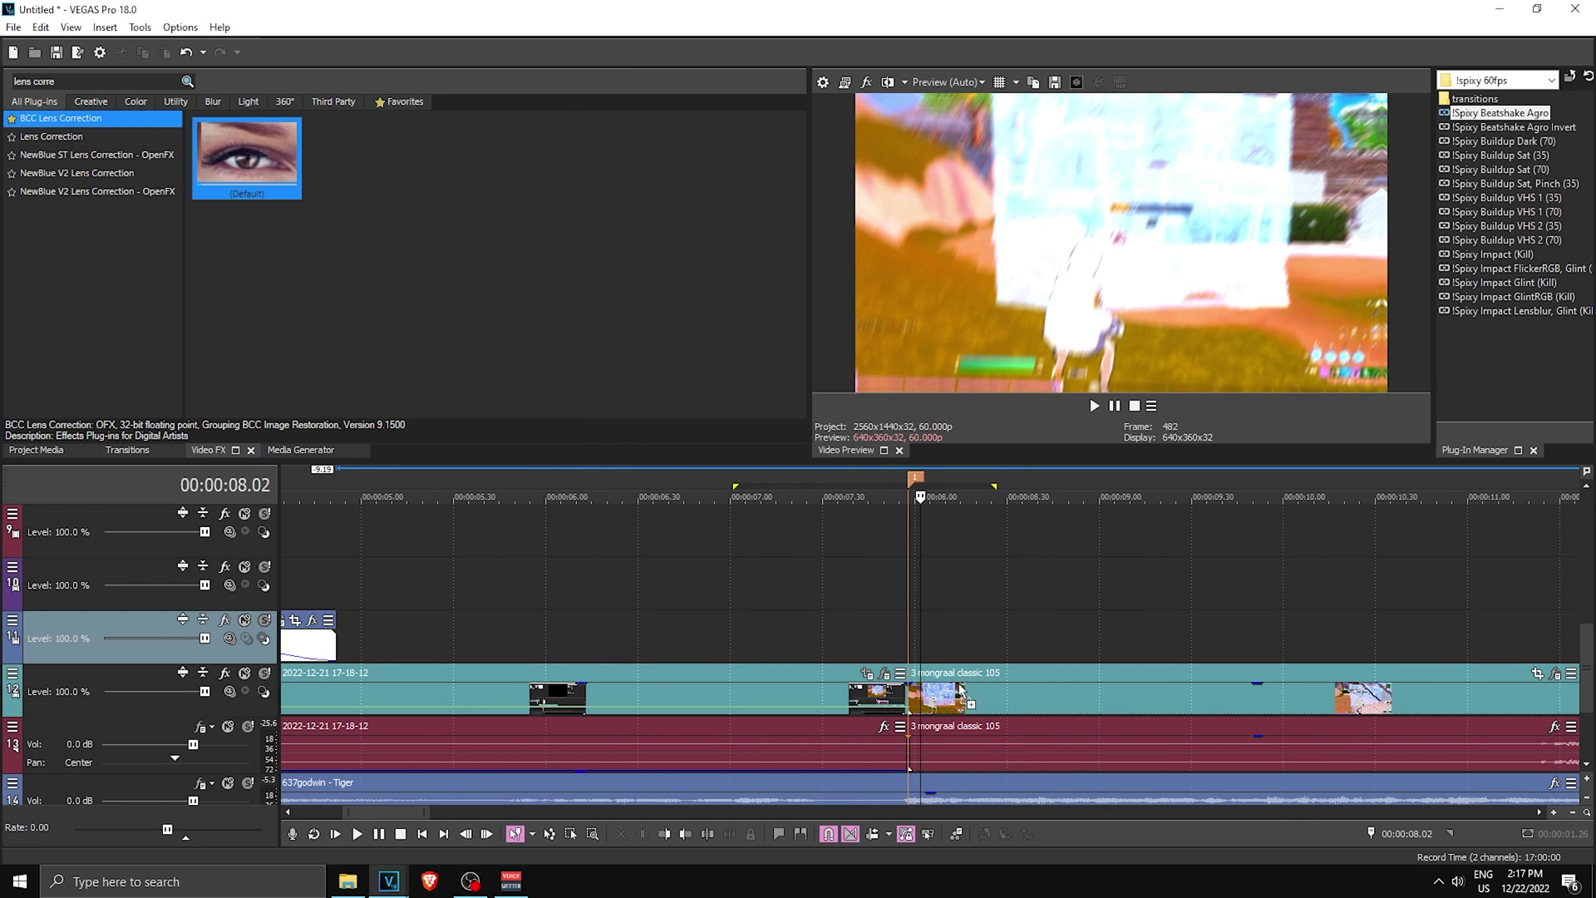
left_click_drag(960, 690, 960, 690)
left_click_drag(226, 295, 277, 302)
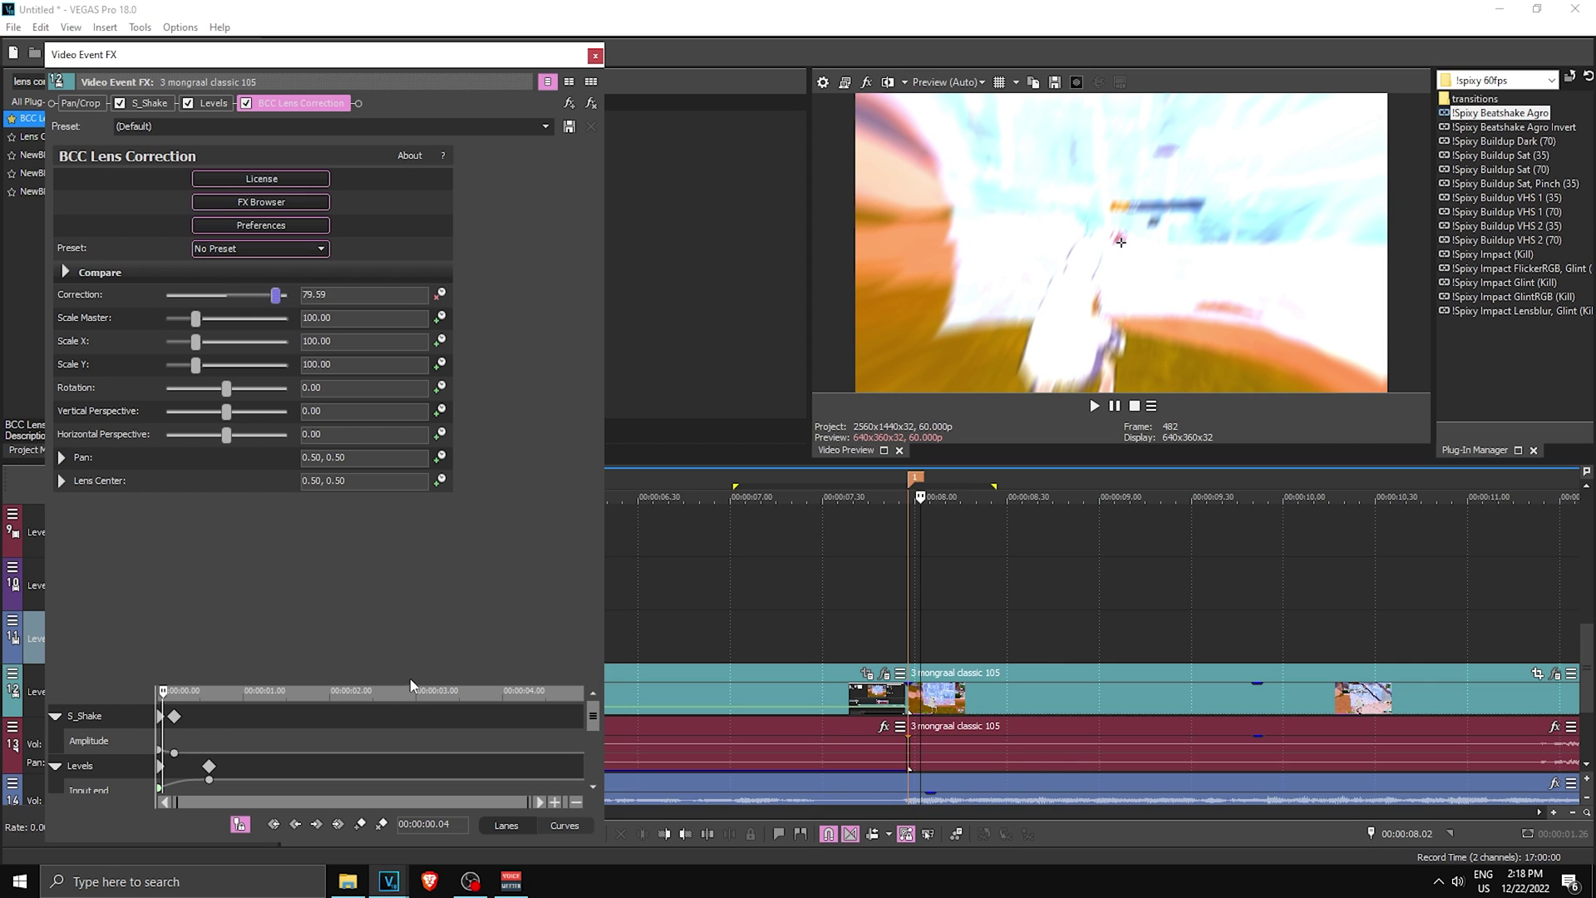
left_click_drag(411, 684, 411, 547)
Lower the gameplay clip's Correction at 00:00:00.39, apply Fast Fade to its first keyframe, and play back the transition
left_click(992, 335)
key("space")
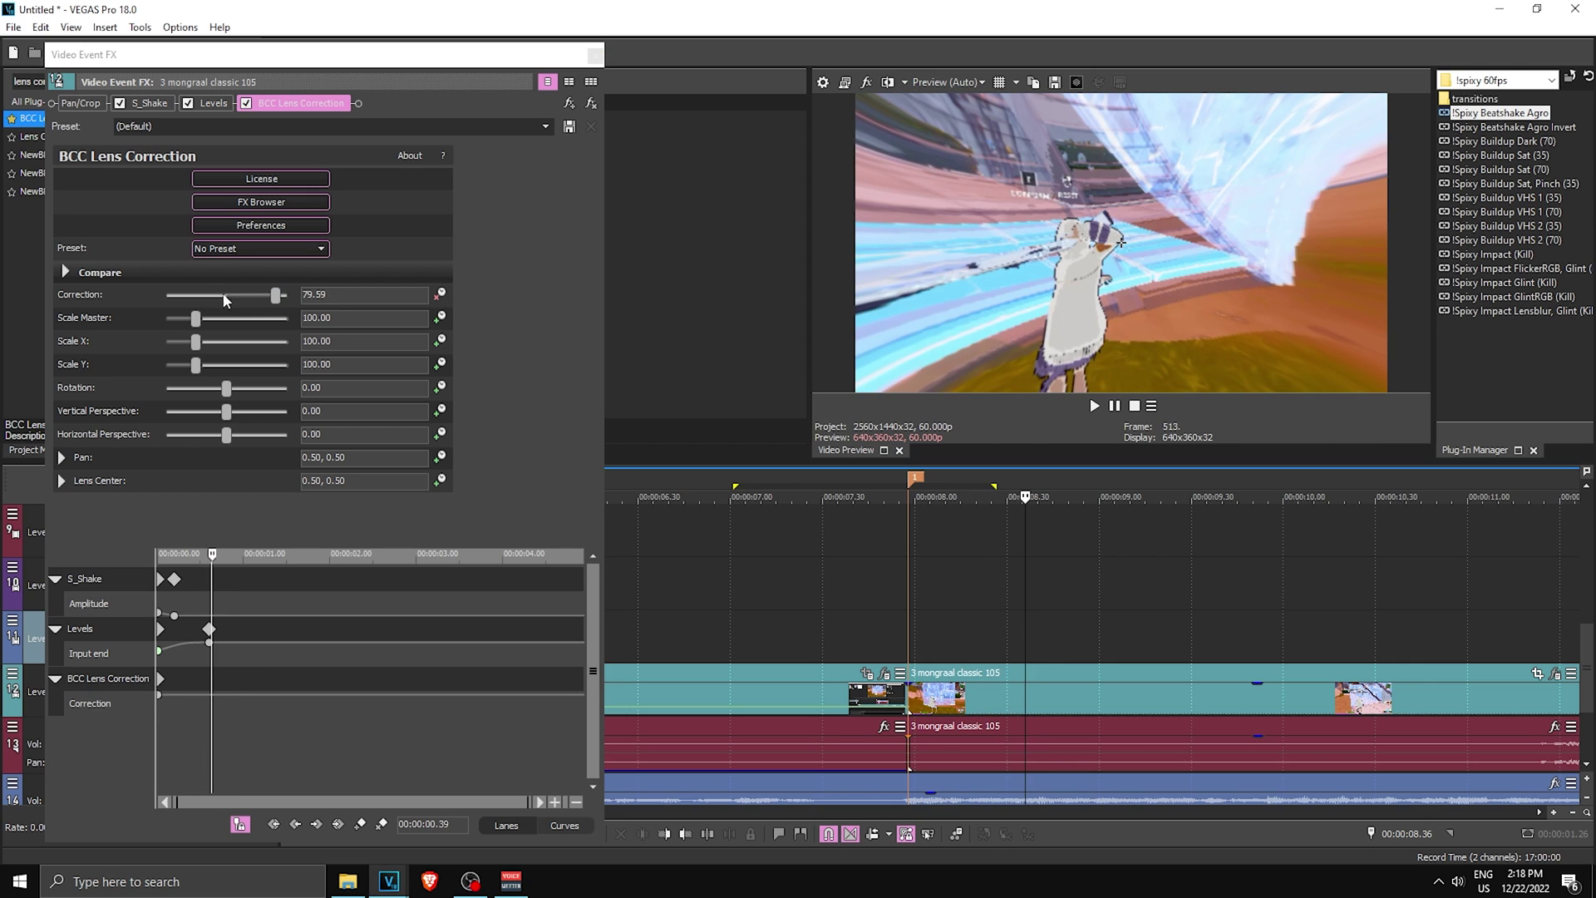
left_click(160, 698)
right_click(159, 697)
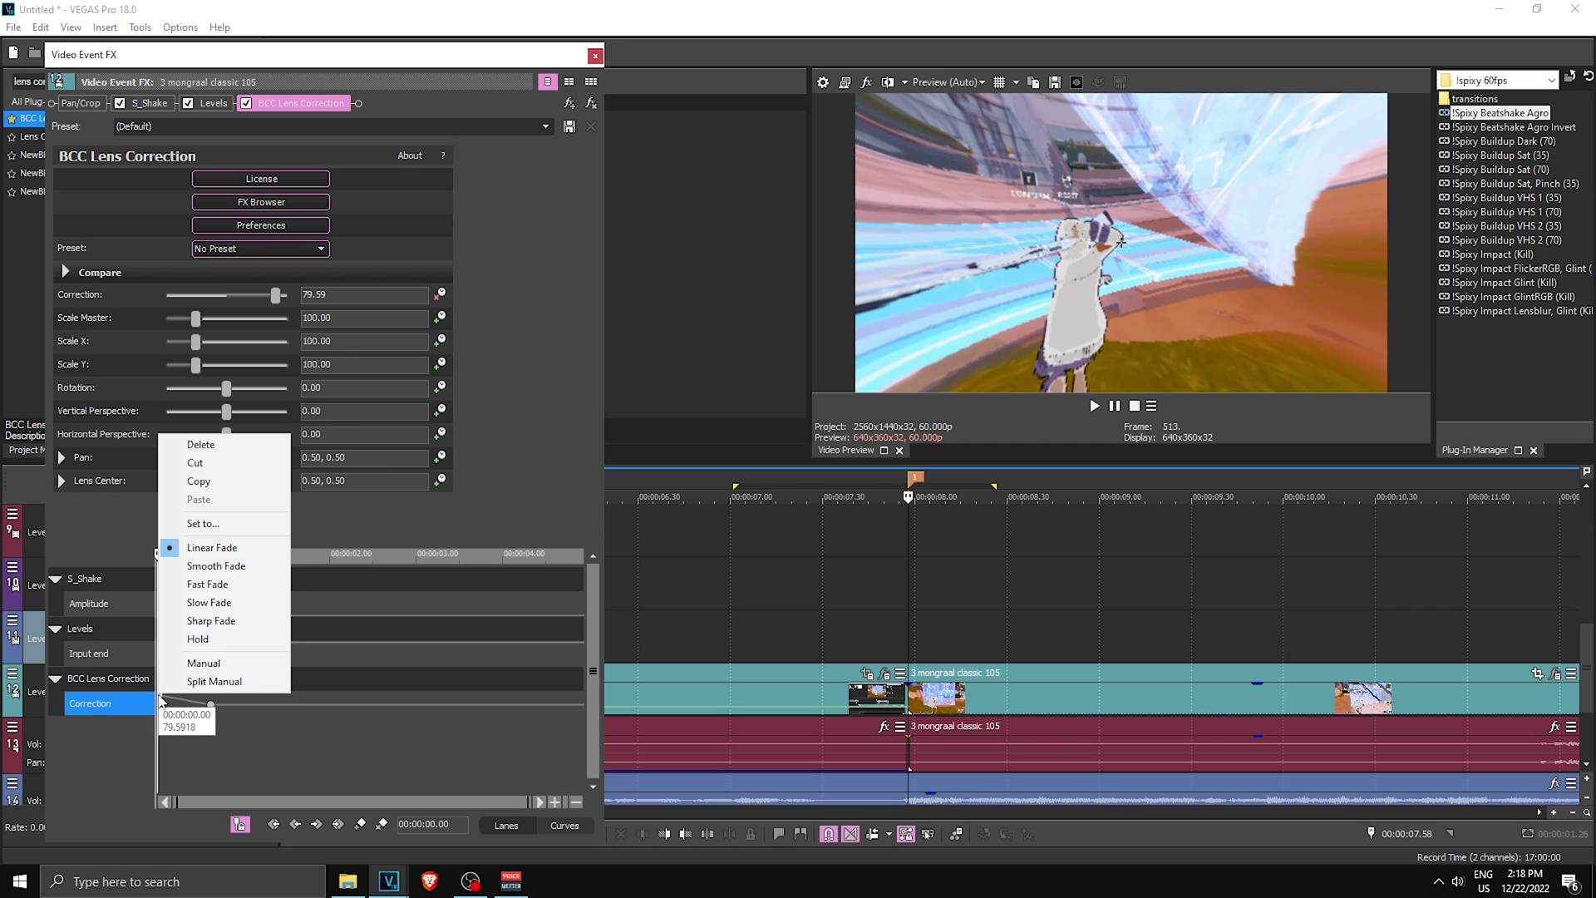
left_click(217, 588)
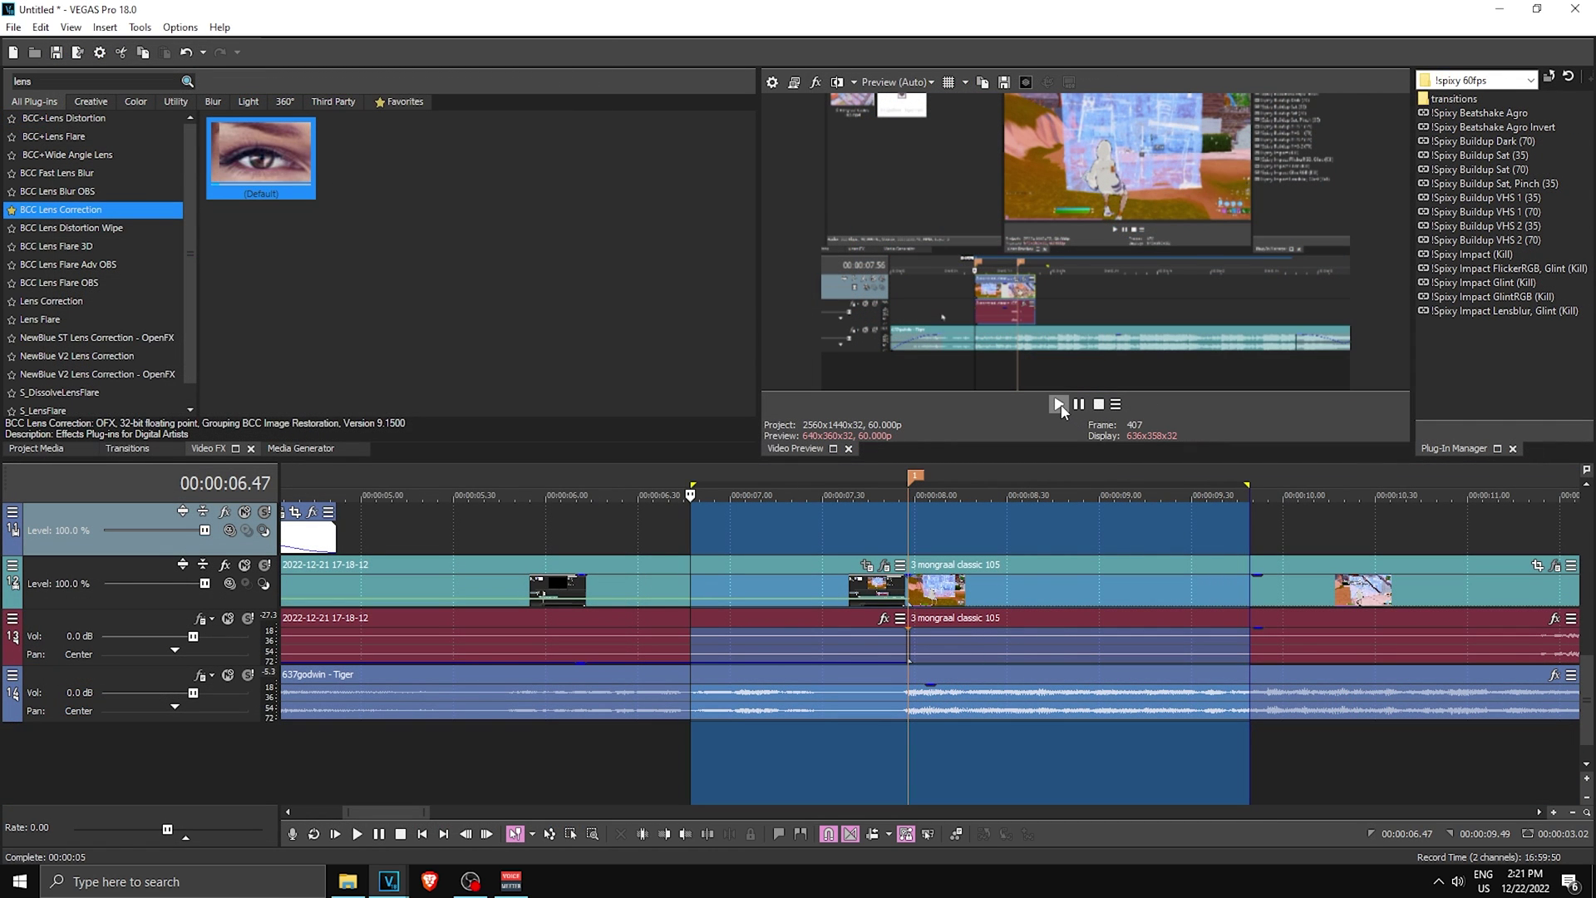
left_click(1058, 404)
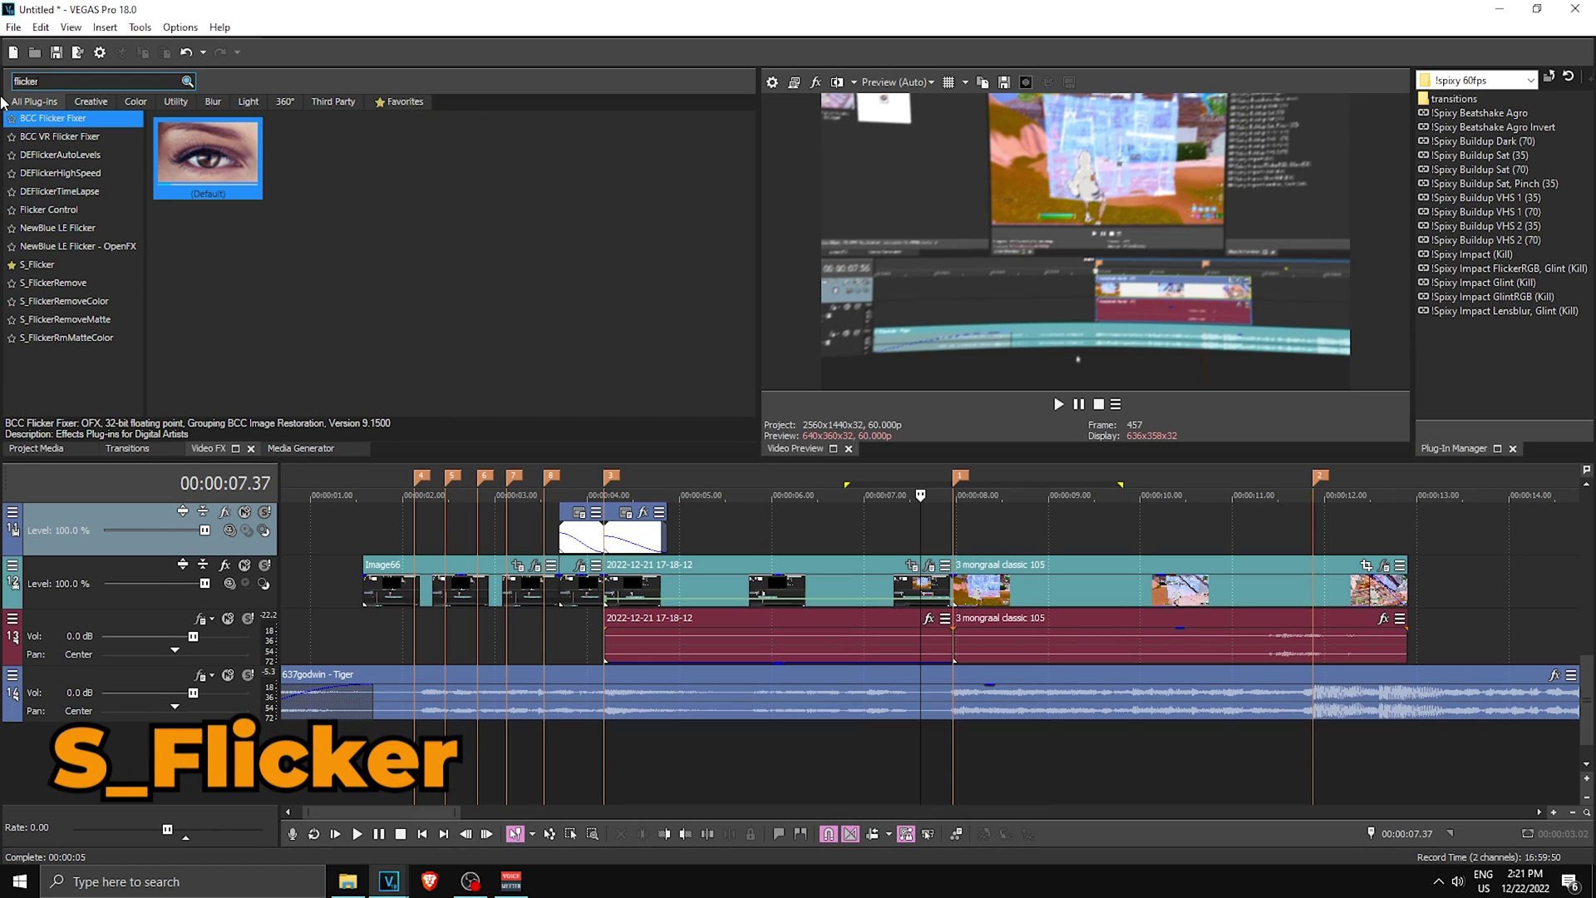
Apply S_Flicker's "flicky dodo" preset to the clip before the cut and keyframe Amplitude at 0 at 00:00:03.18 with Slow Fade
left_click(38, 264)
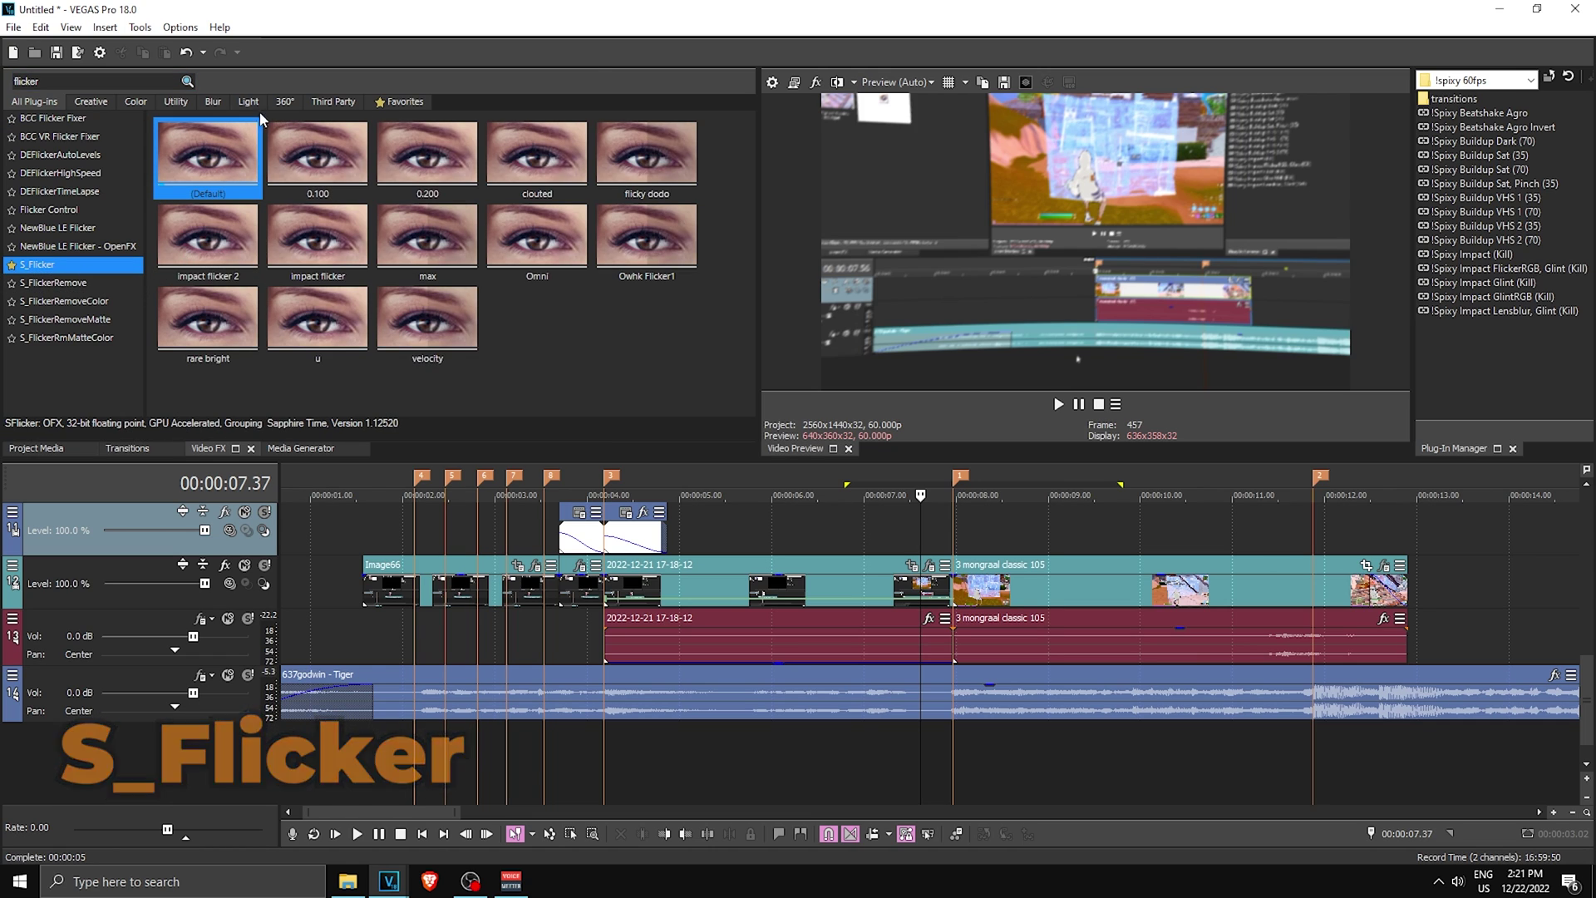
left_click_drag(646, 154, 932, 592)
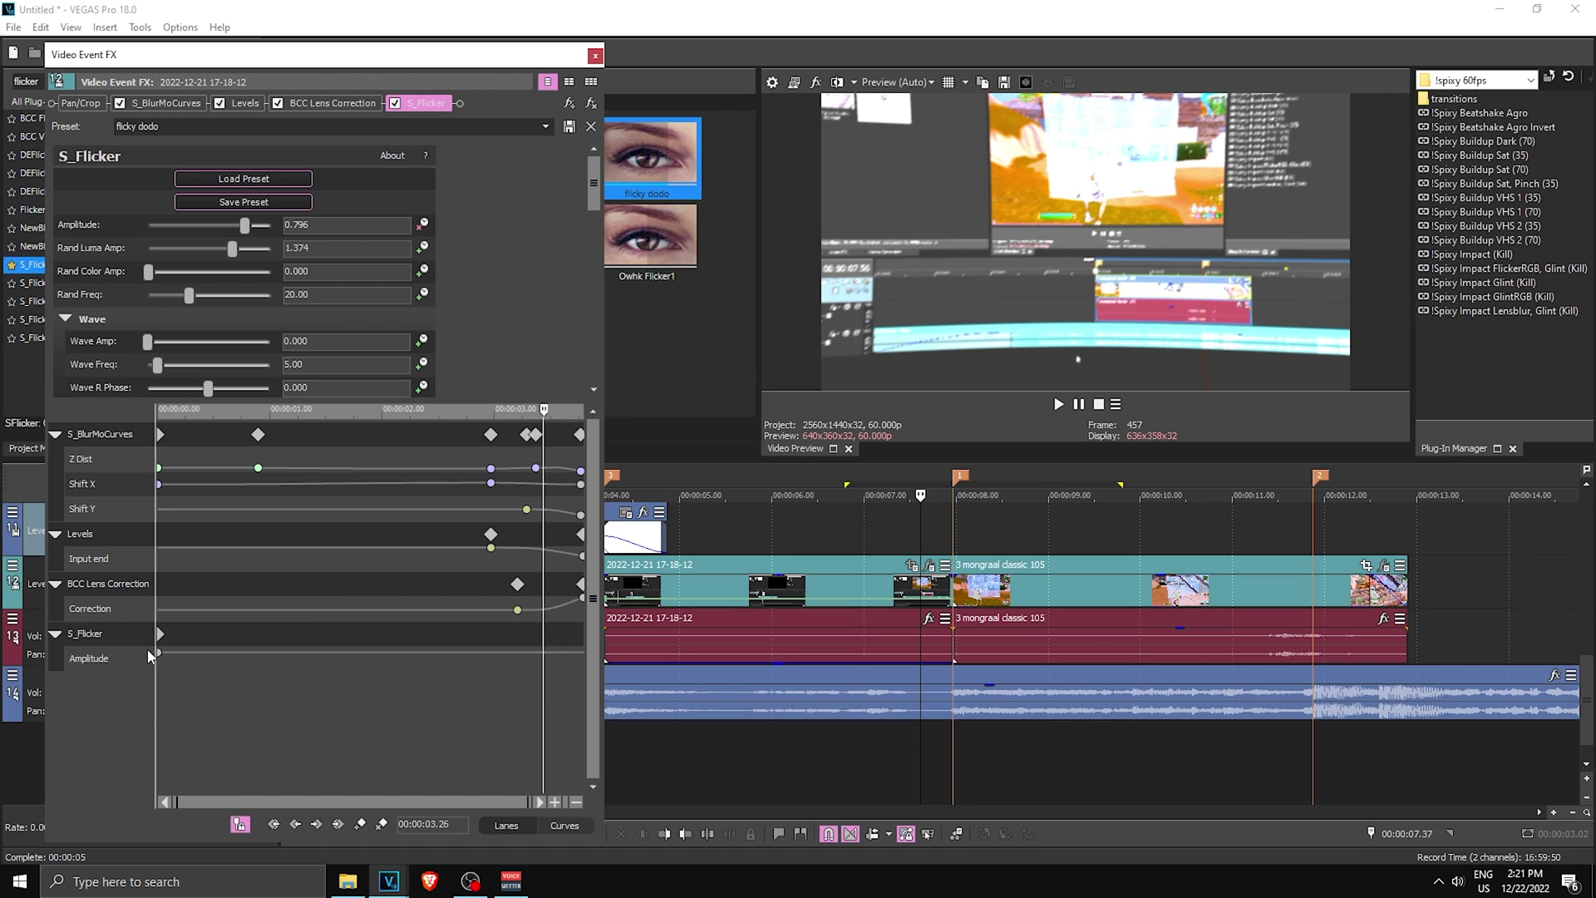
left_click_drag(525, 663, 529, 663)
left_click_drag(244, 224, 148, 224)
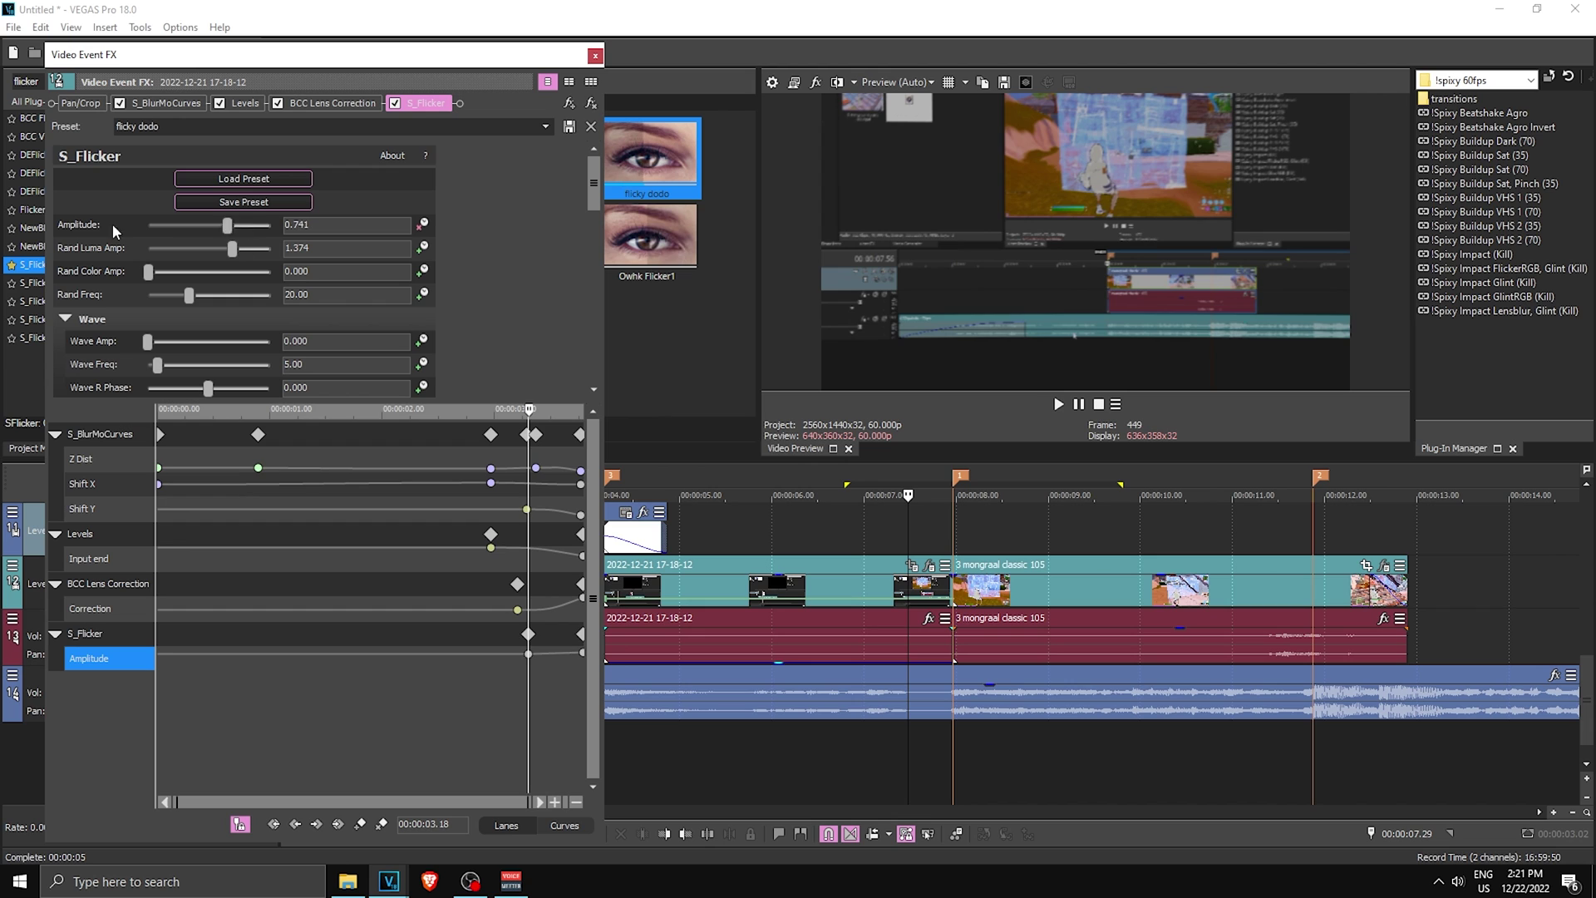
right_click(529, 669)
left_click(587, 575)
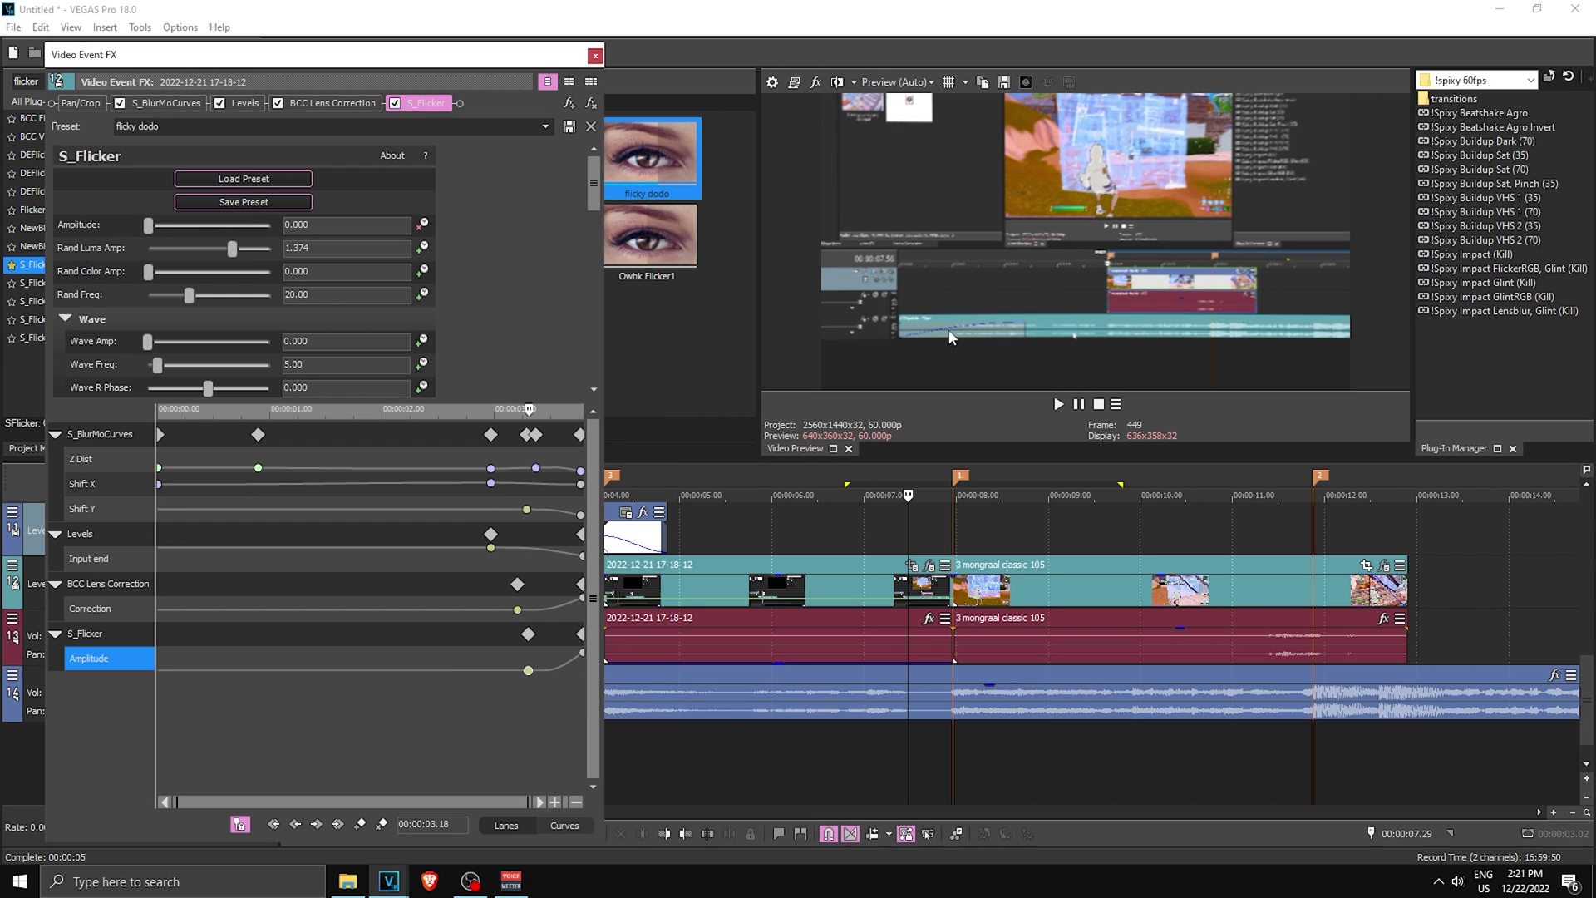
Play through the cut to check the flicker, then close the clip's effect settings
left_click(1065, 245)
key("space")
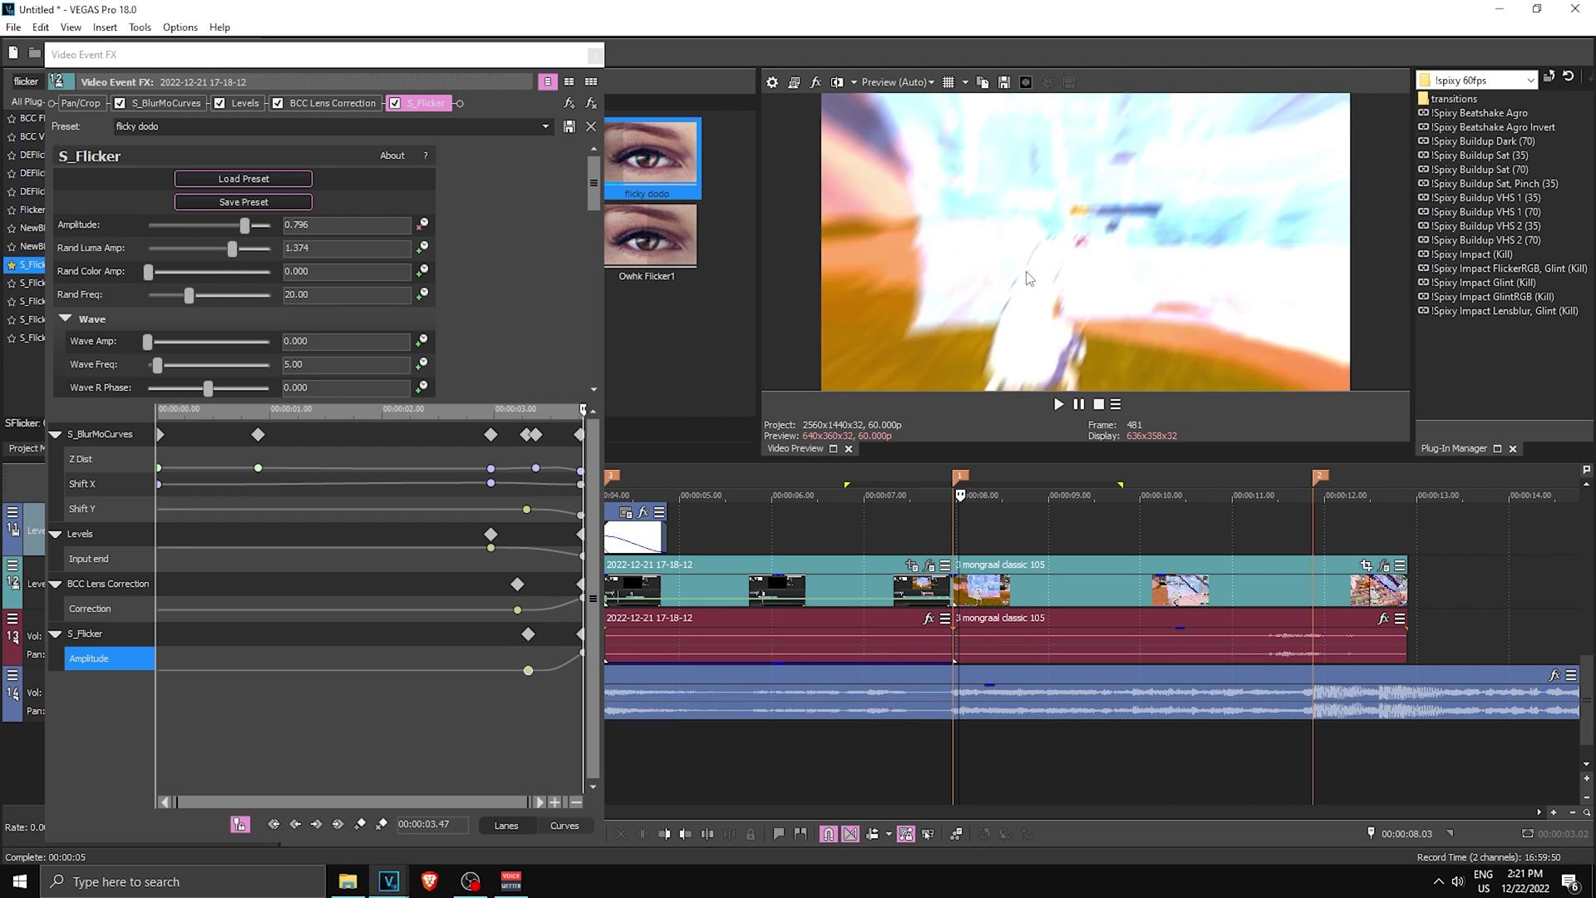
key("space")
left_click(594, 55)
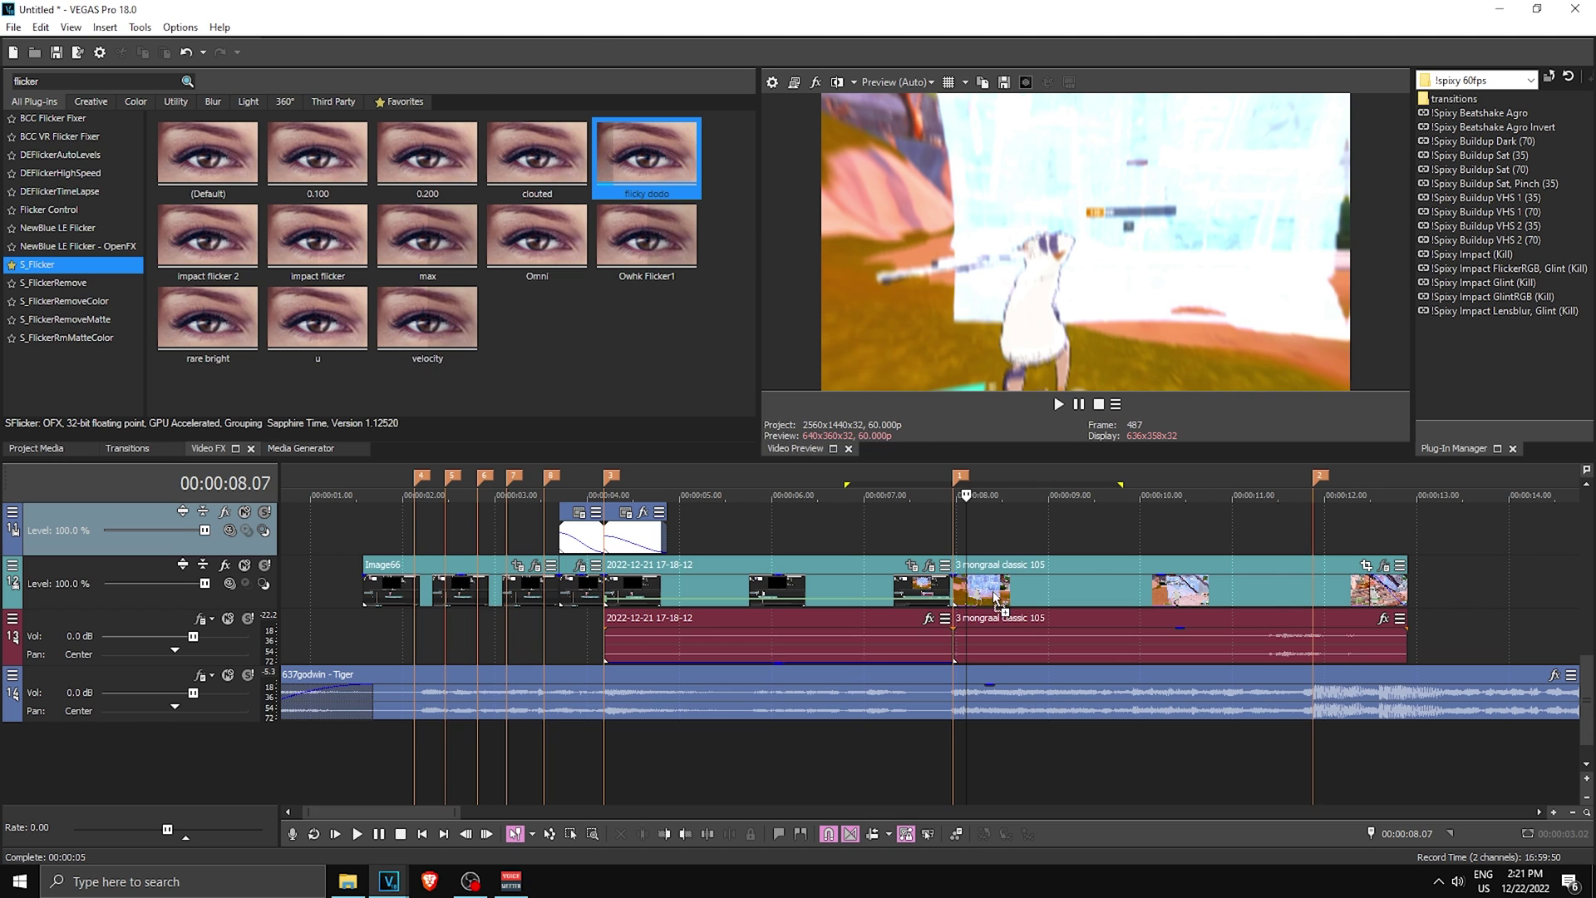
Apply the "flicky dodo" S_Flicker preset to the gameplay clip and animate its Amplitude starting at 0.728
left_click_drag(997, 597, 997, 598)
left_click_drag(245, 226, 238, 225)
left_click(422, 225)
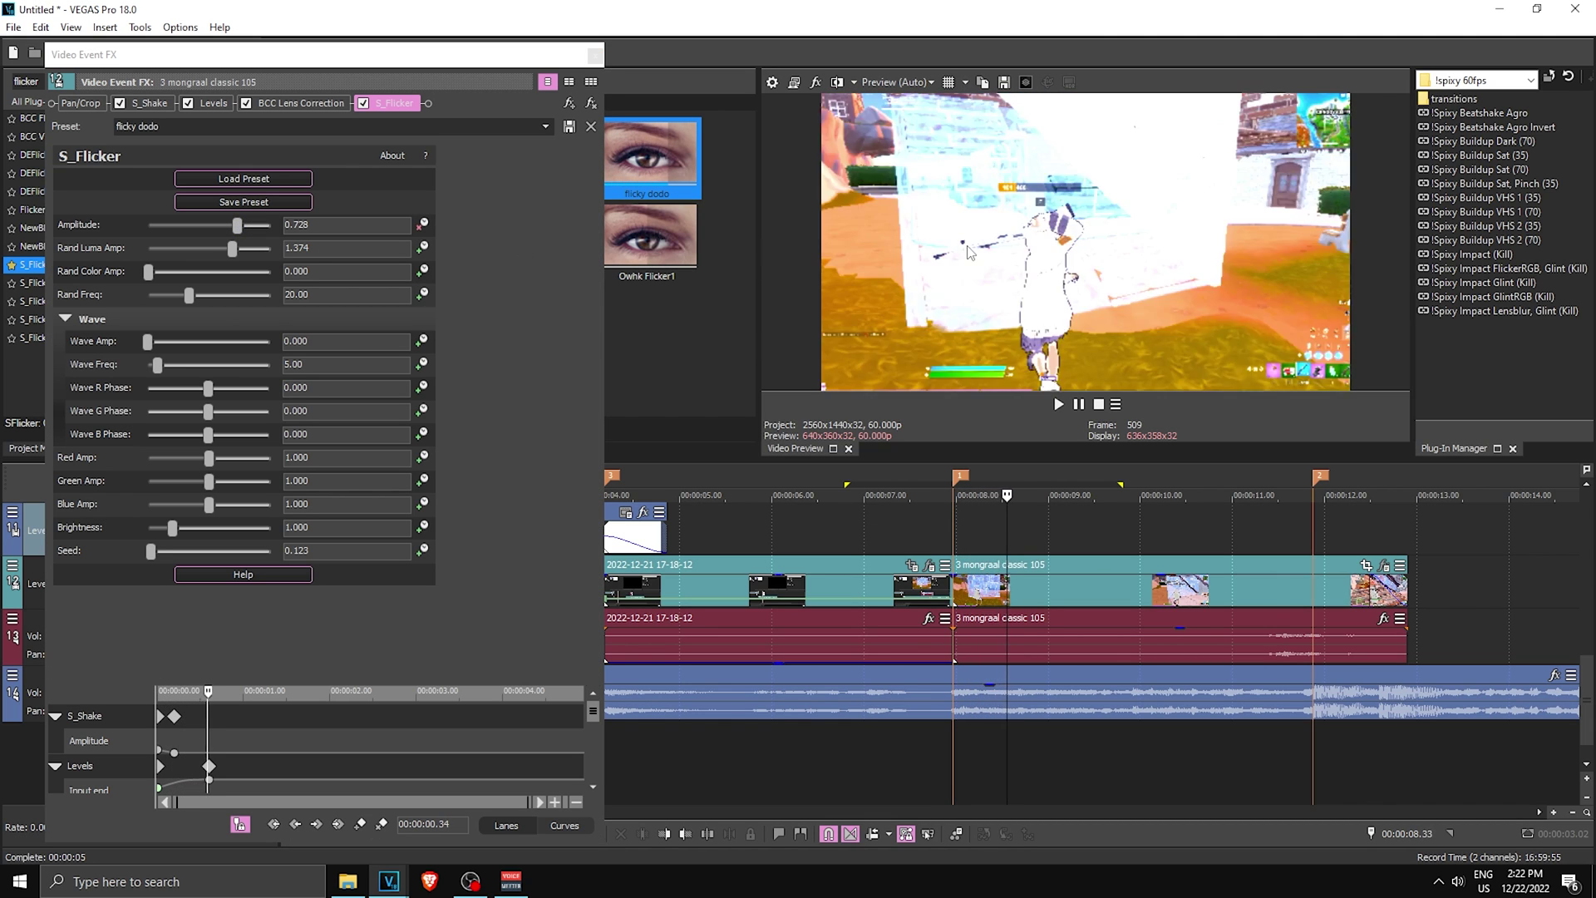
Set the gameplay clip's S_Flicker Amplitude to 0 at 00:00:00.41 and change the fade type of its first keyframe
left_click_drag(237, 225, 148, 225)
left_click_drag(593, 712, 594, 767)
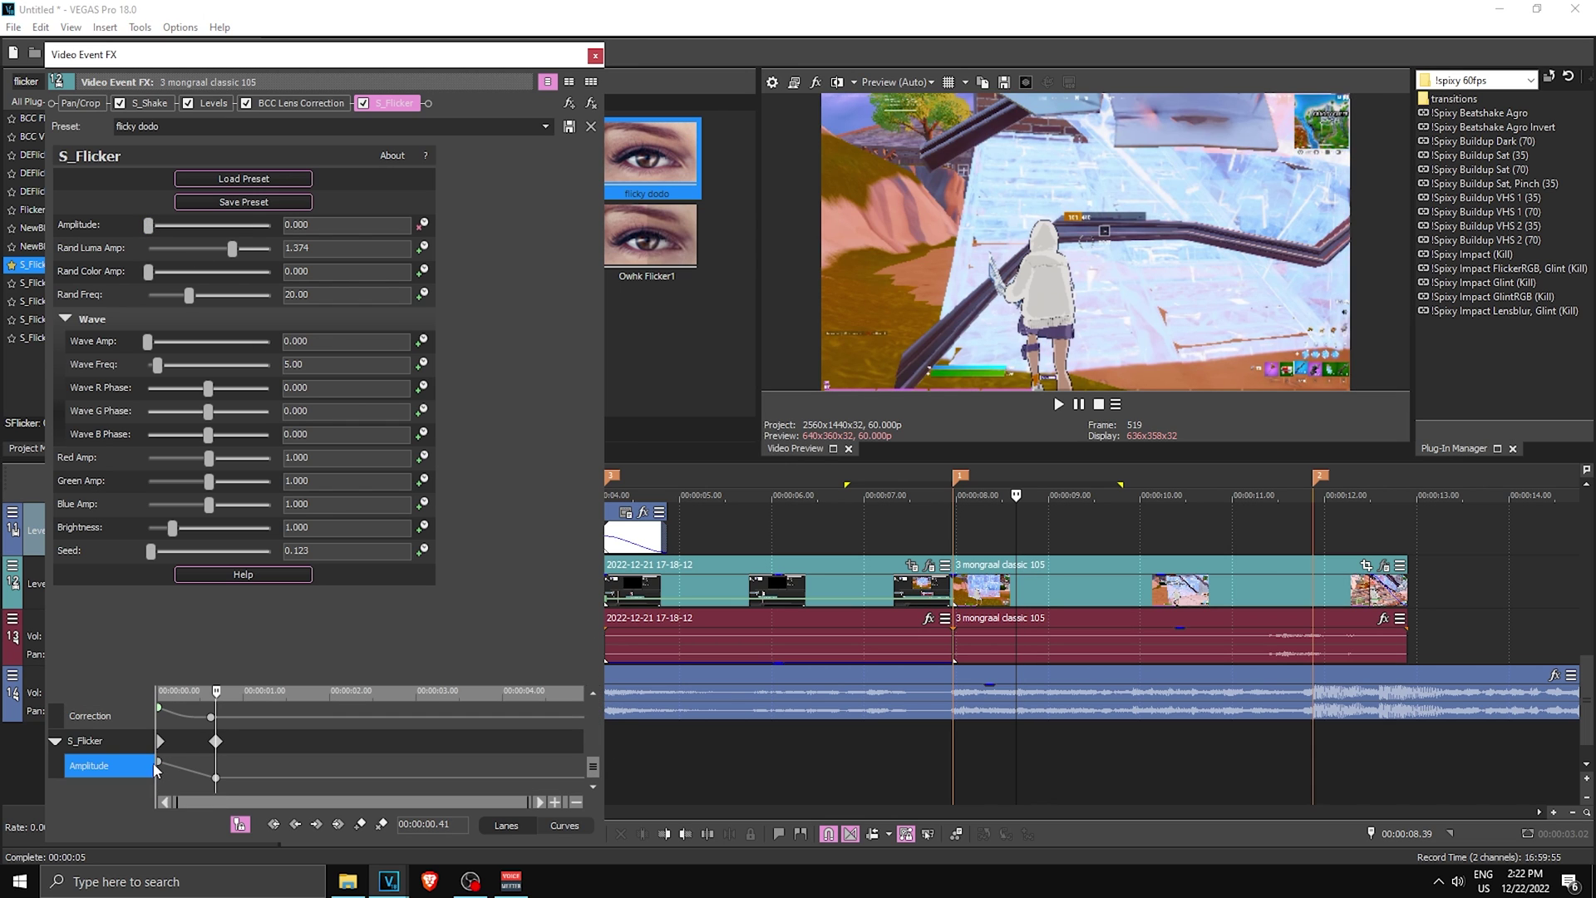
right_click(160, 761)
left_click(208, 669)
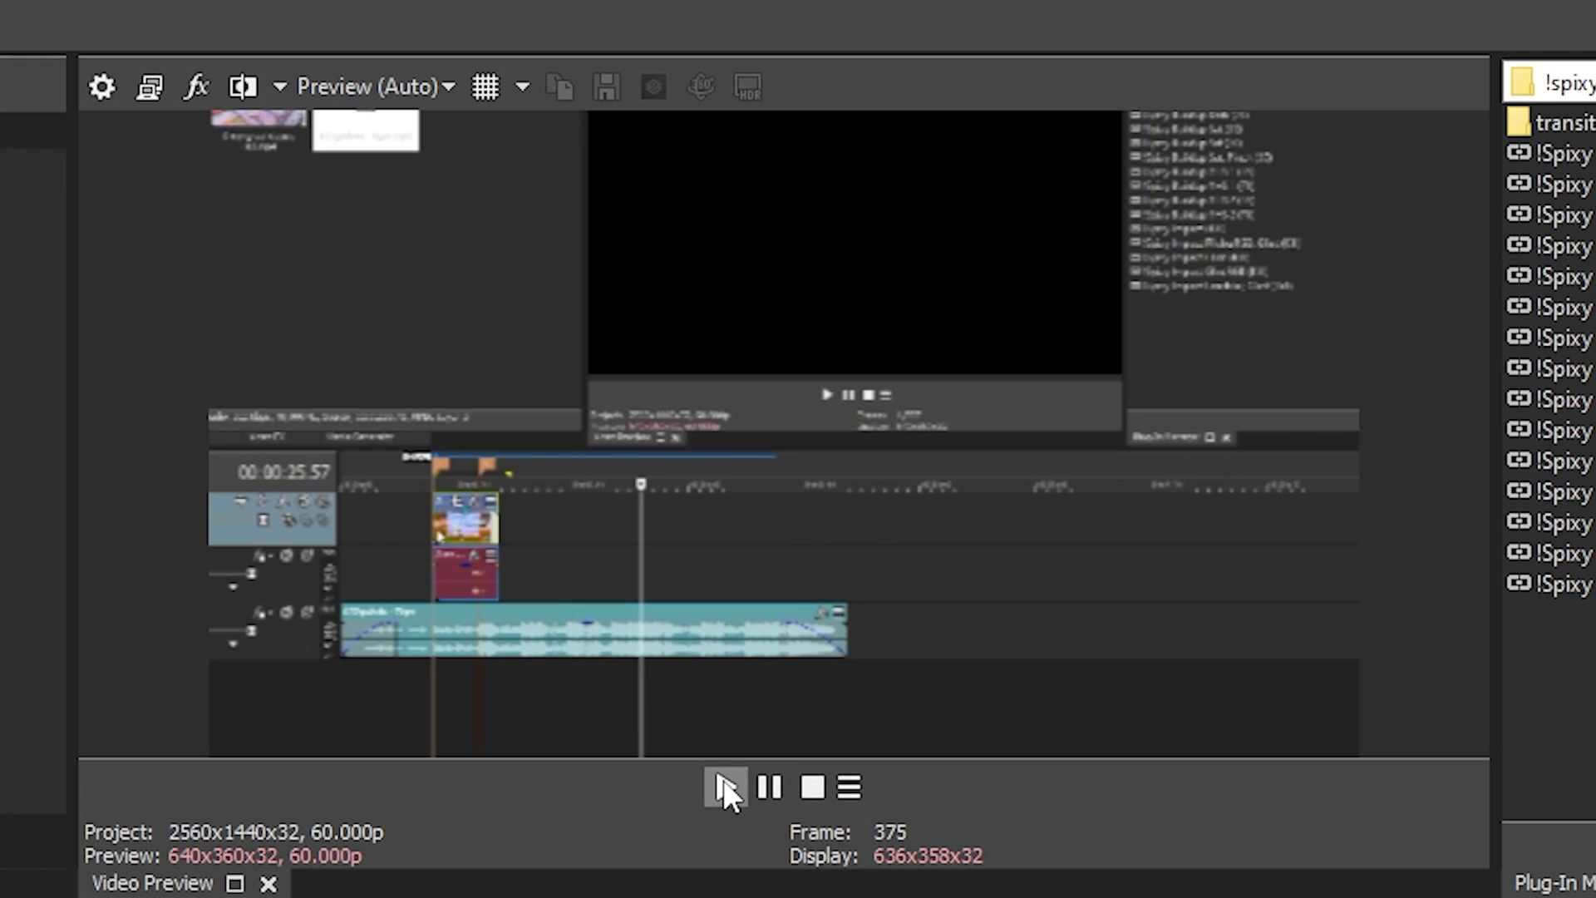
Select the time range from the project start to the end of the gameplay clip and play back the whole edit
left_click(725, 785)
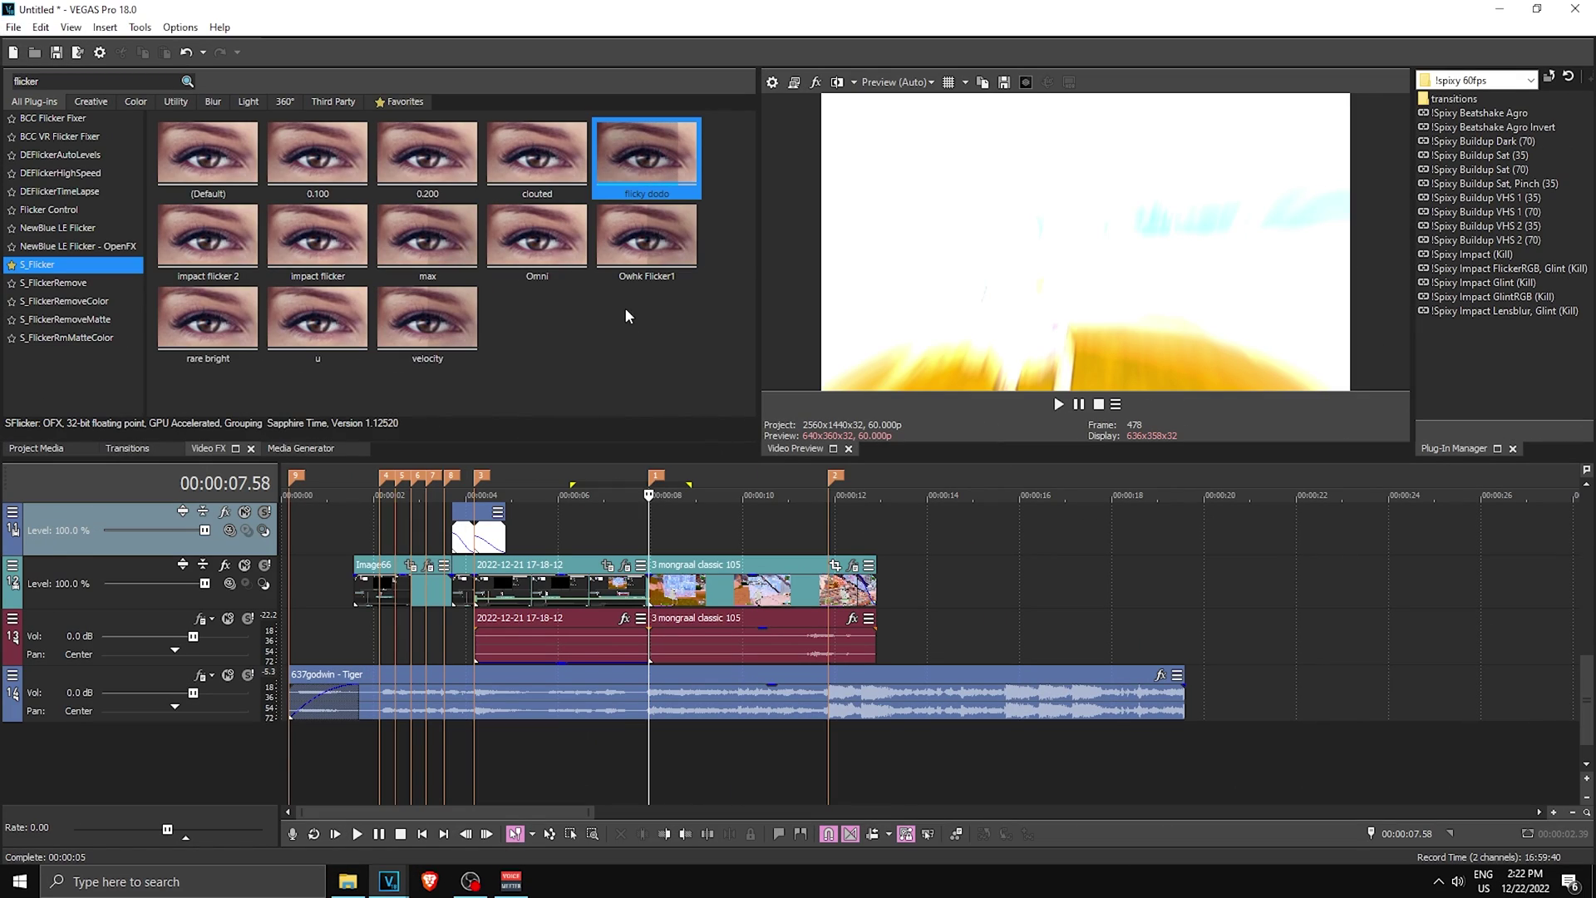
left_click(36, 448)
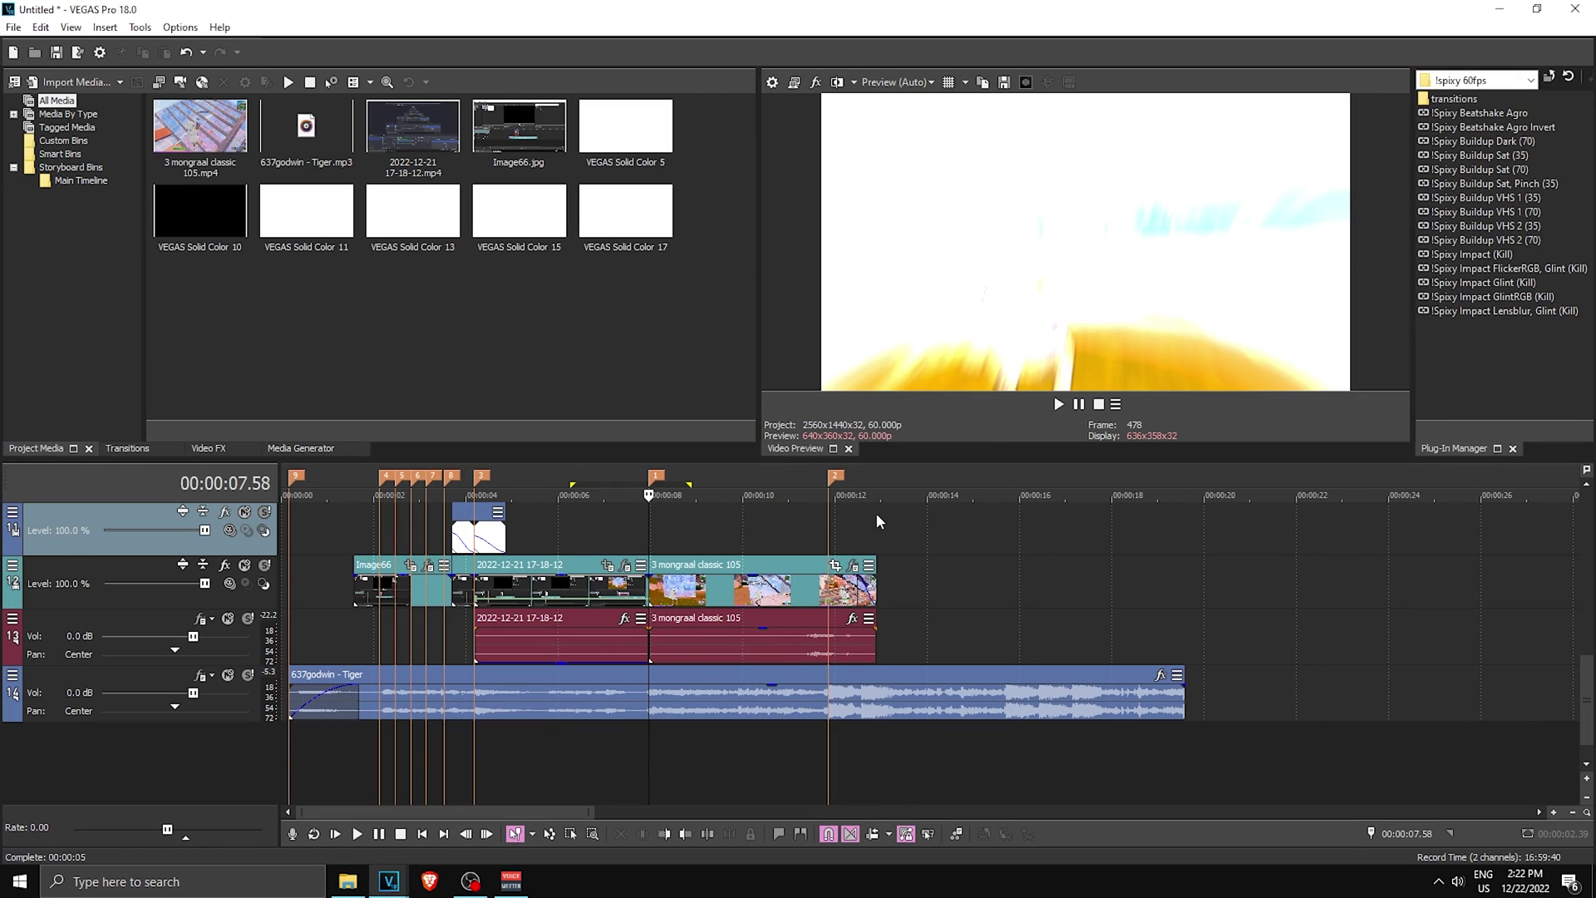
left_click_drag(876, 521, 283, 521)
left_click(284, 521)
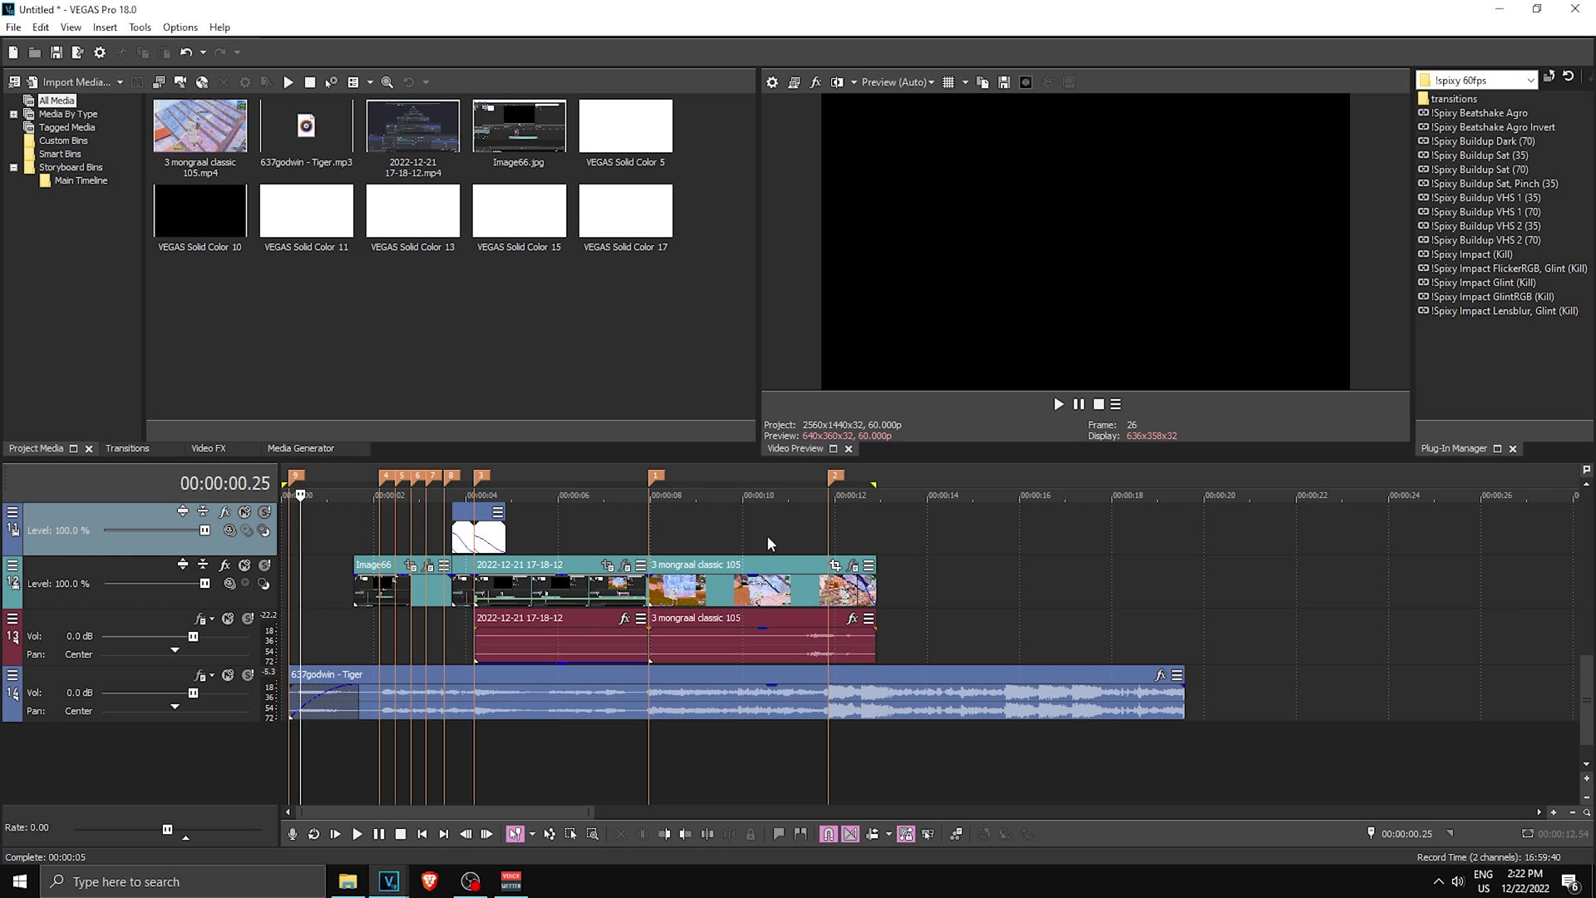
key("space")
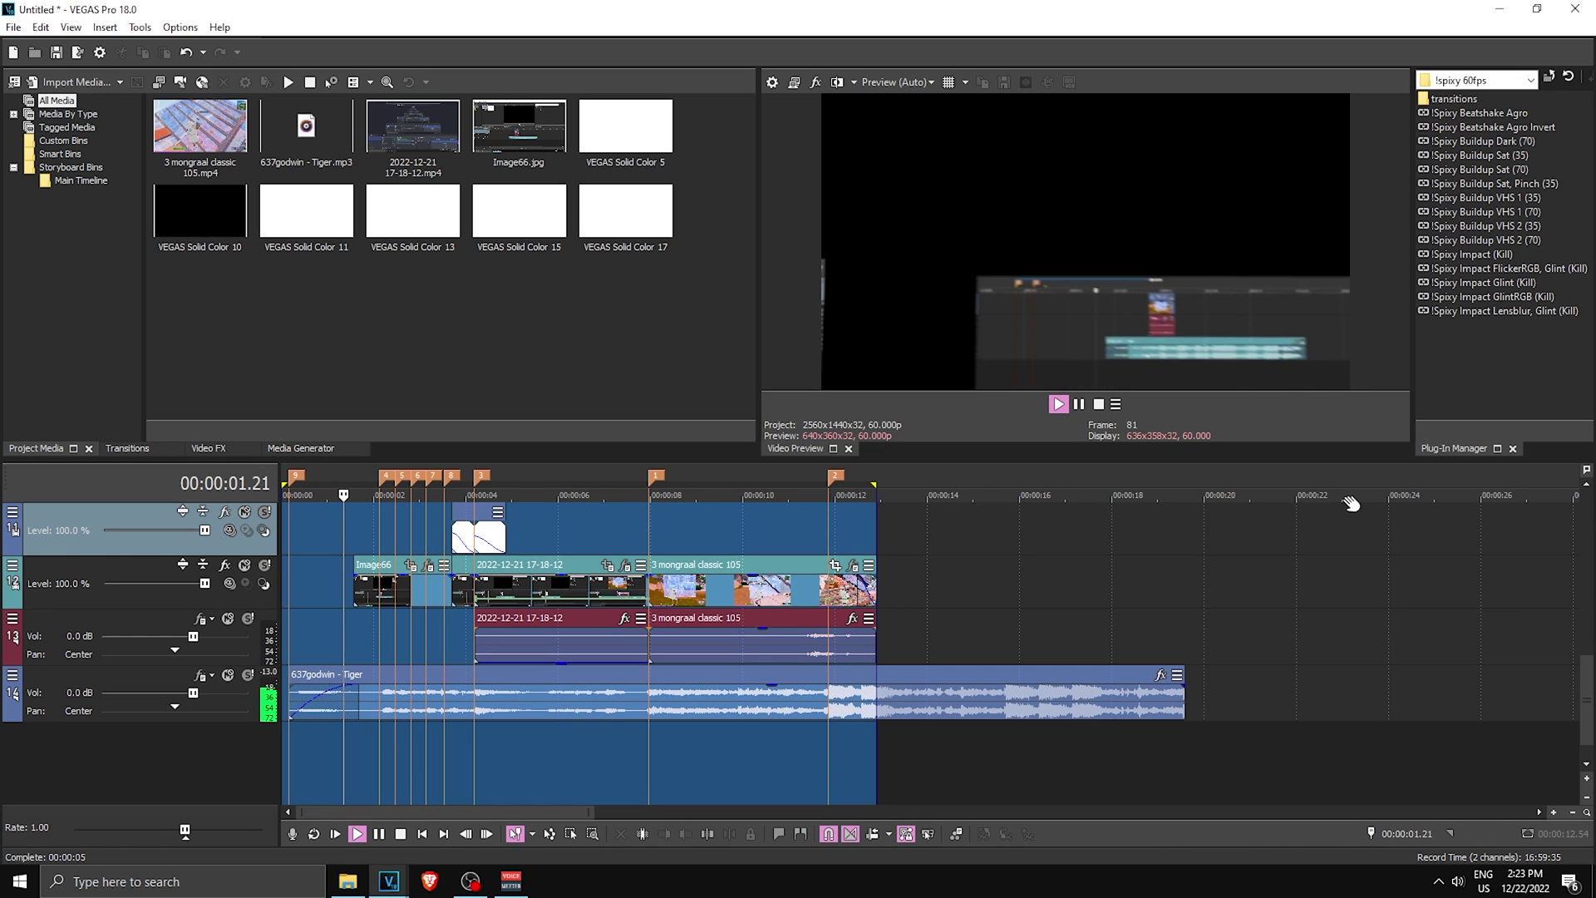